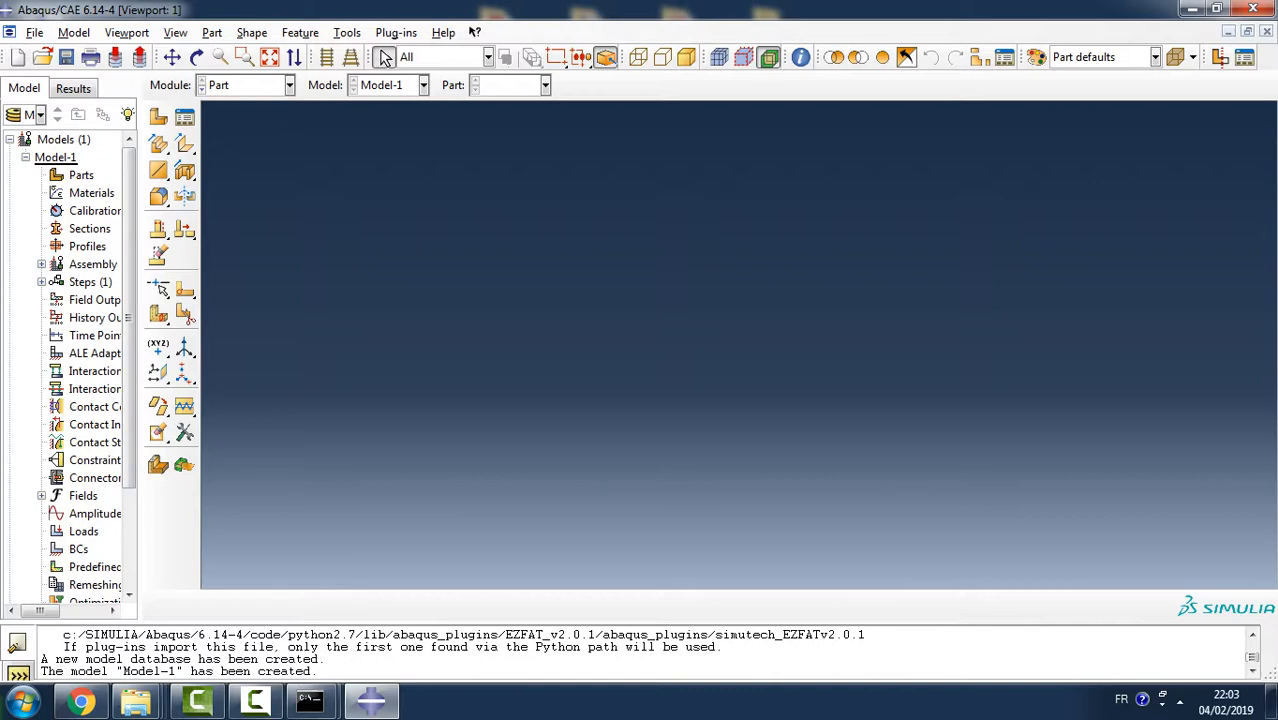
- Create a 3D deformable solid extrusion part named joint with an approximate size of 20
double_click(81, 175)
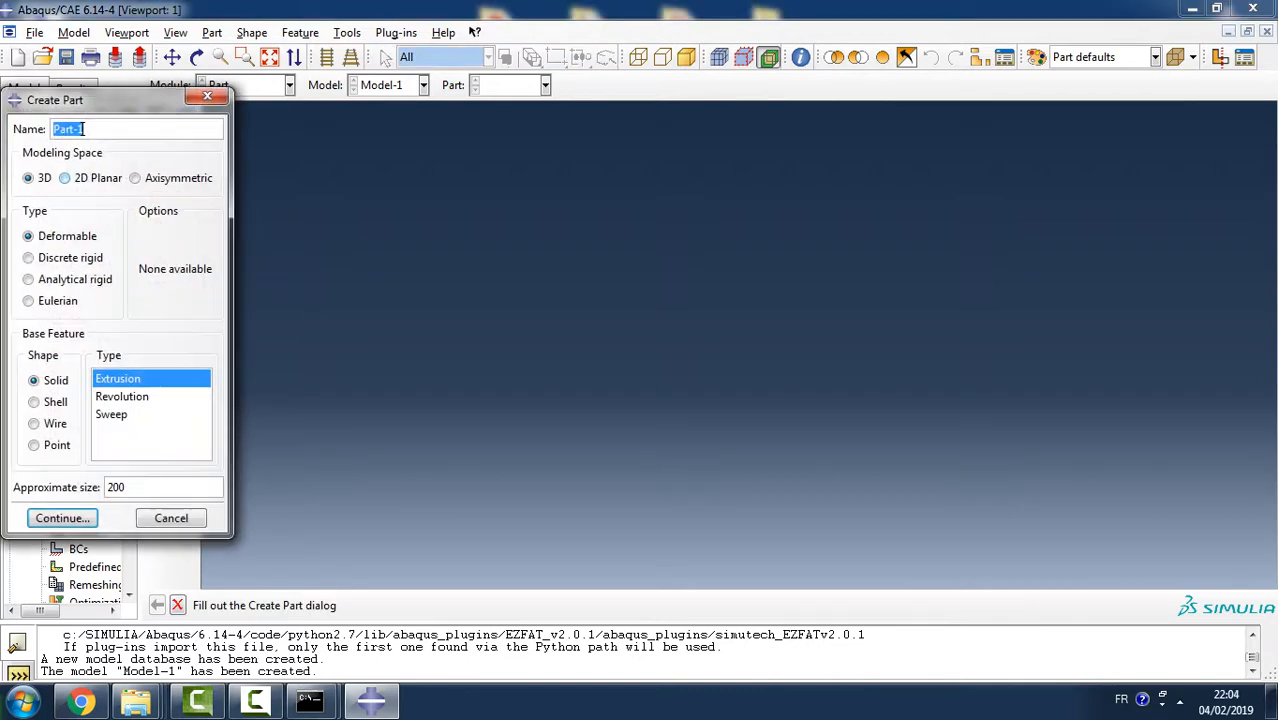
key("BackSpace")
type("joint")
left_click_drag(125, 487, 107, 487)
type("20")
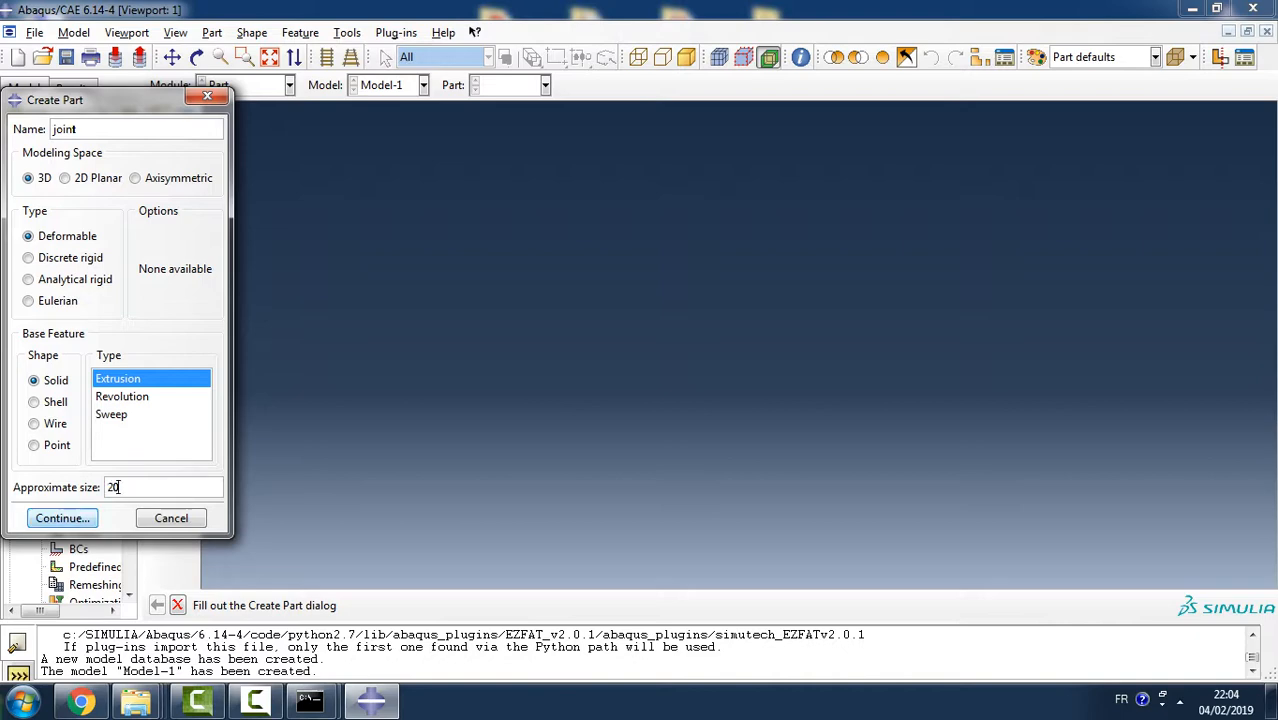
key("Return")
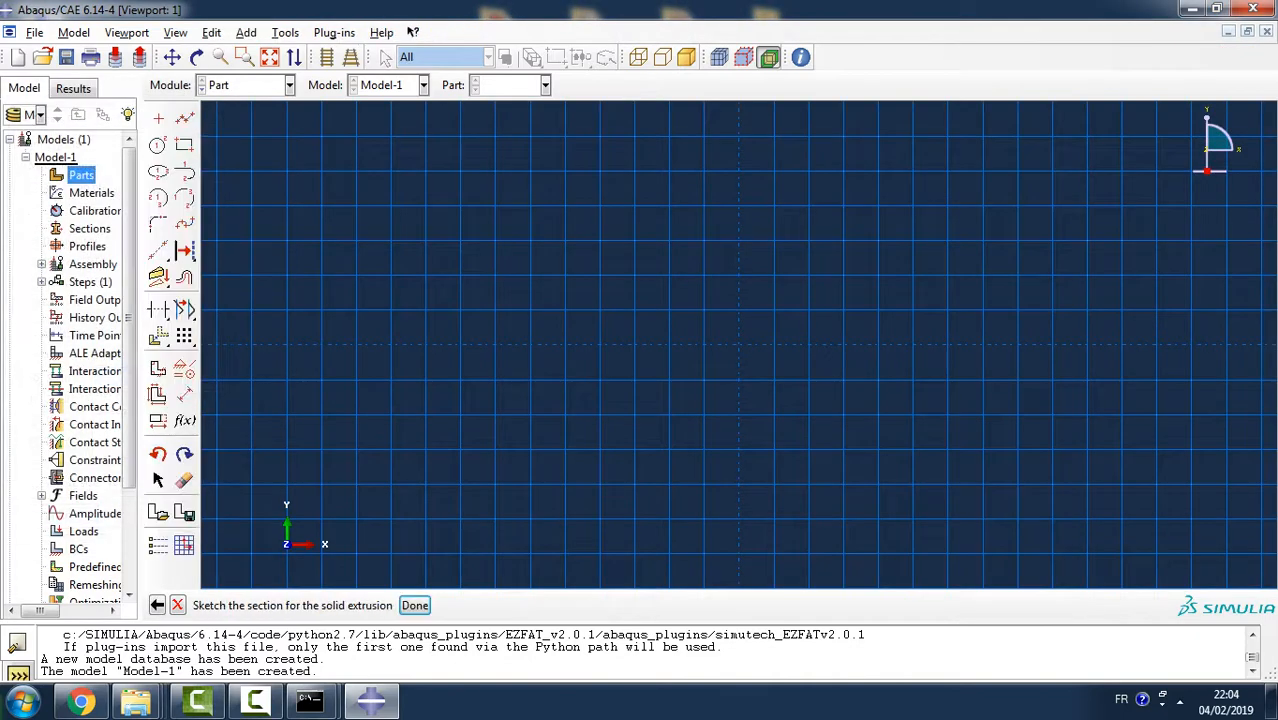
- Sketch a rectangle about 5 wide and 2.5 high, from about (-4.5, 1.5) to (0.5, -1)
left_click(184, 145)
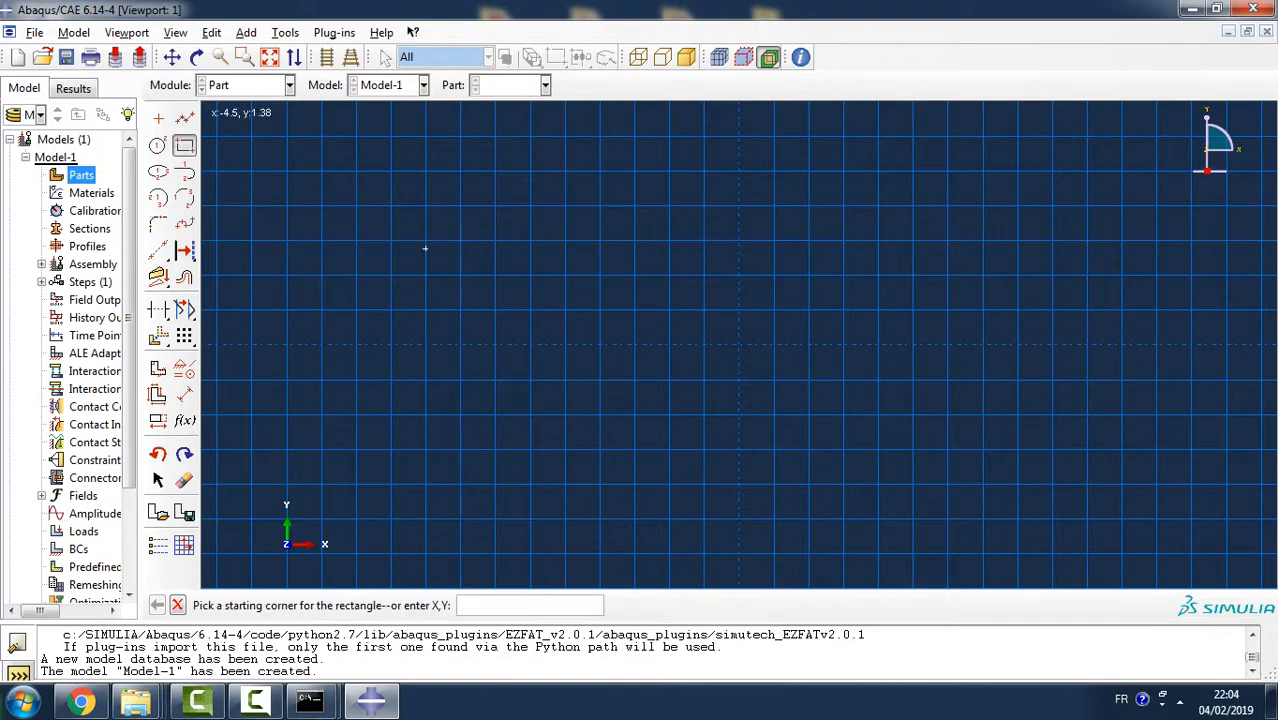
left_click(427, 241)
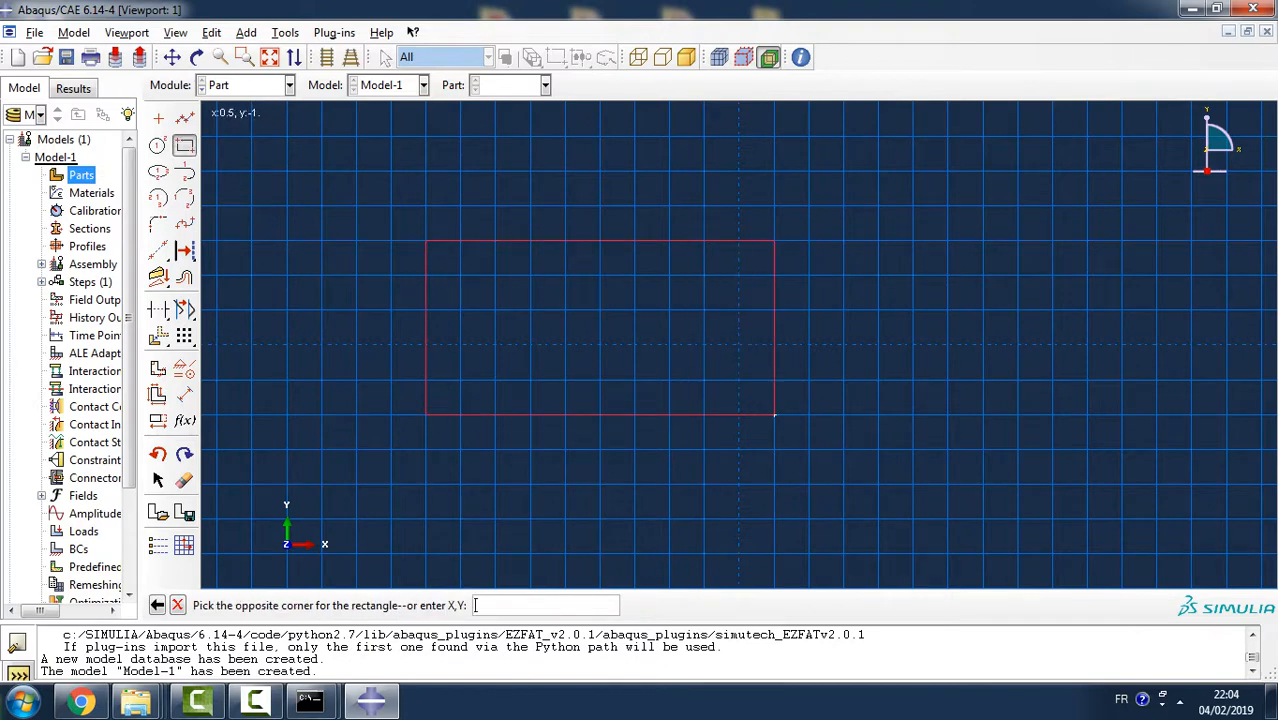
left_click(770, 411)
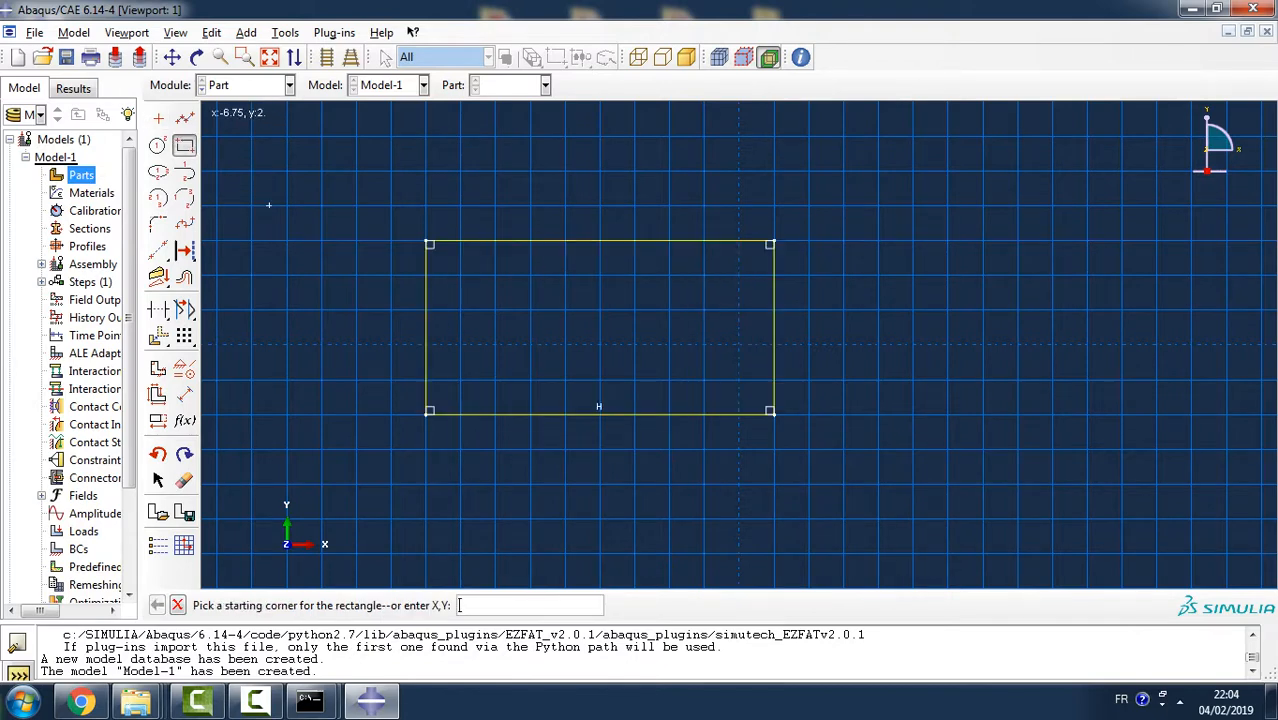
key("Escape")
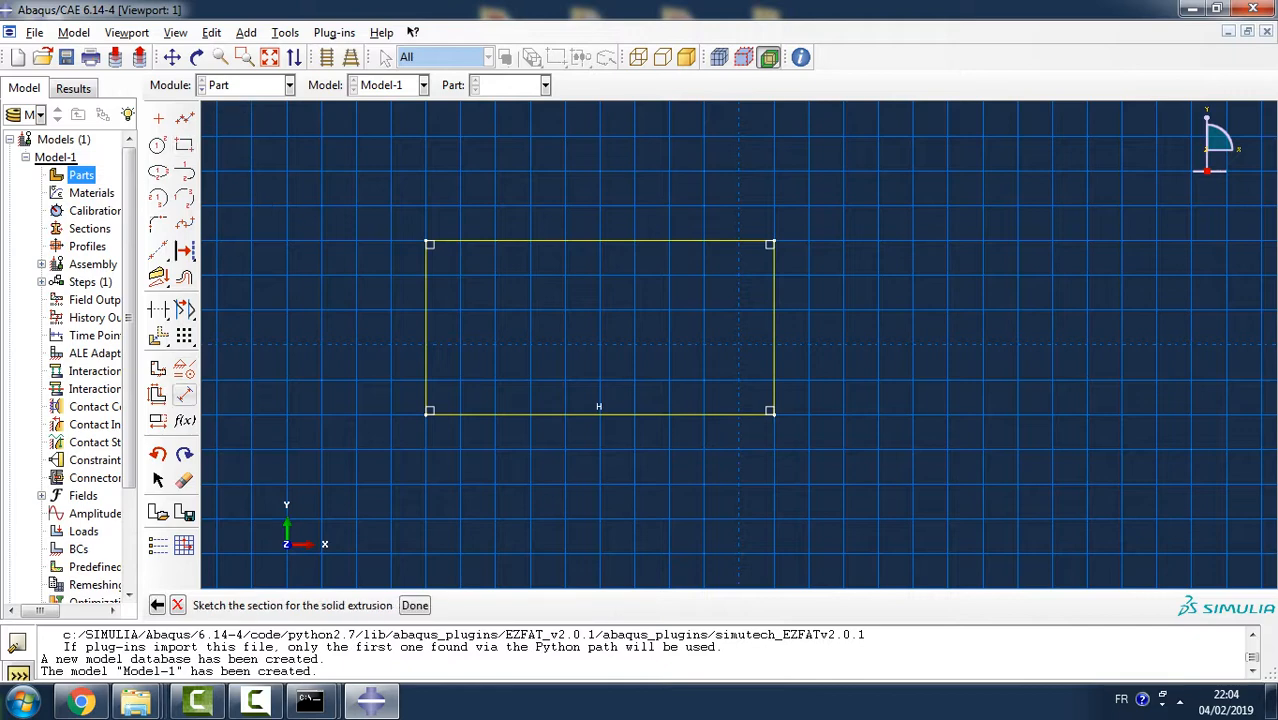
- Dimension the rectangle's width between its two vertical sides and set it to 30
double_click(185, 394)
left_click(185, 394)
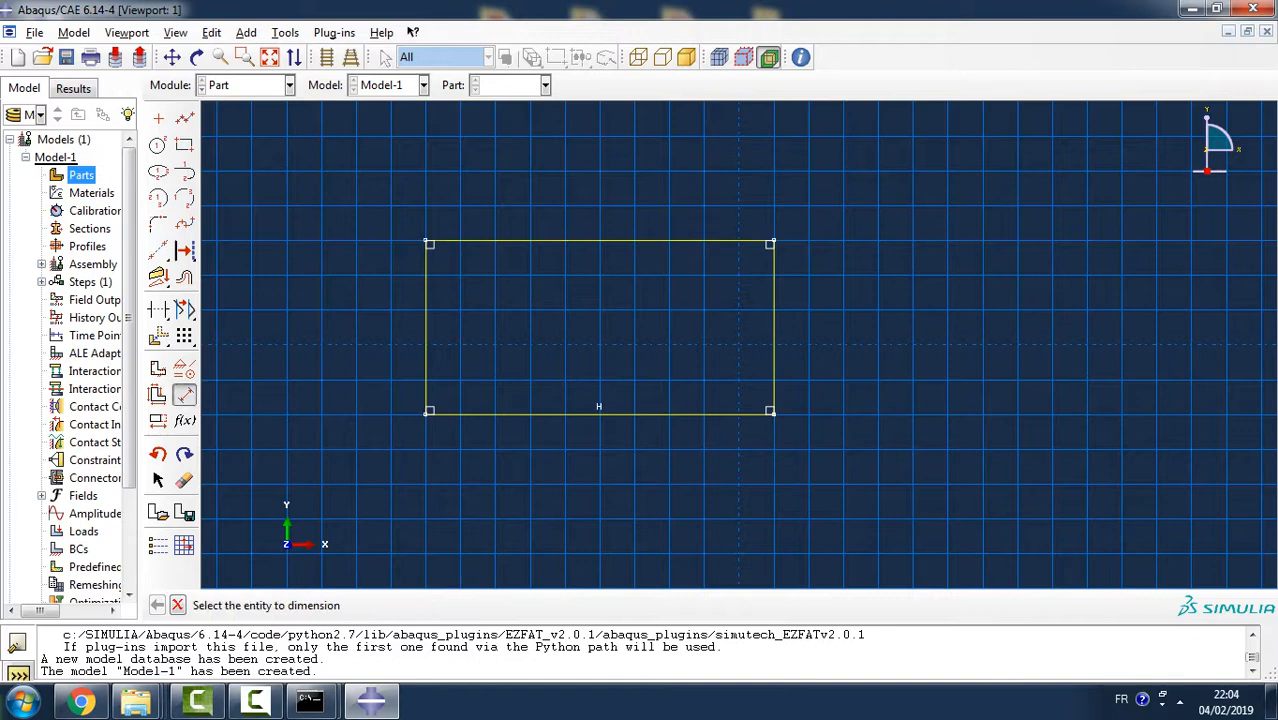
left_click(185, 394)
double_click(185, 394)
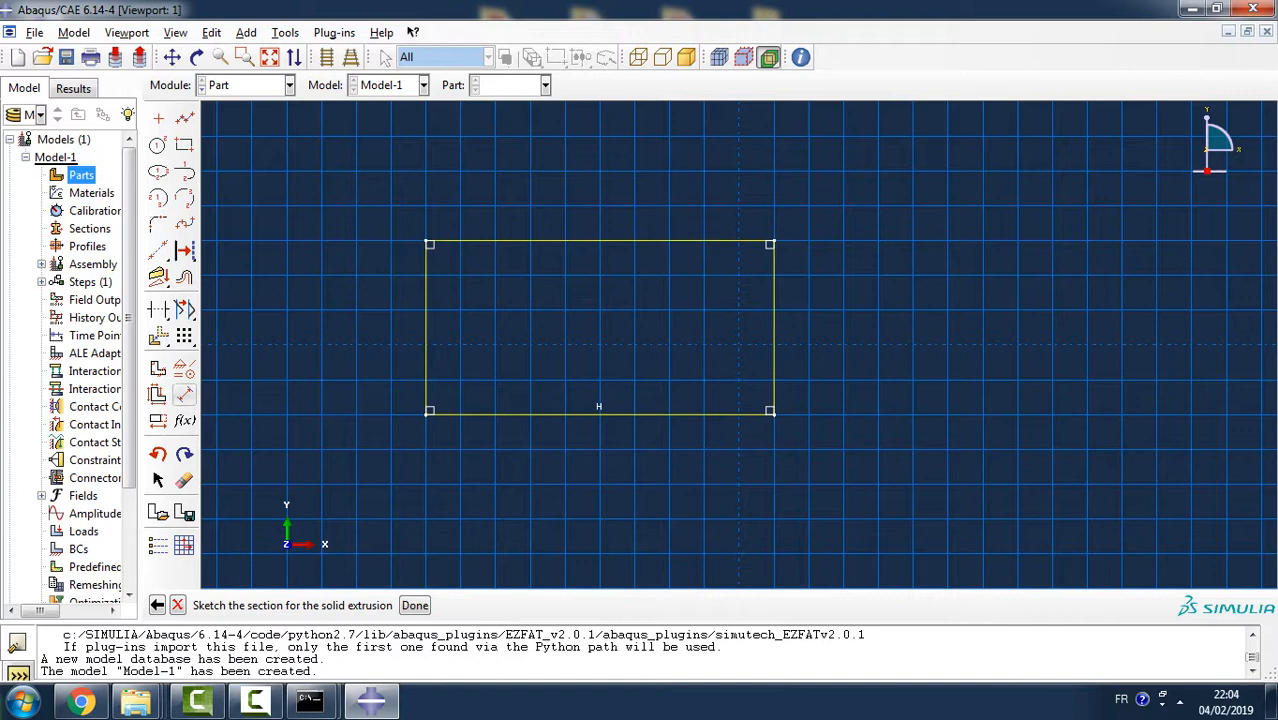
left_click(185, 394)
left_click(429, 330)
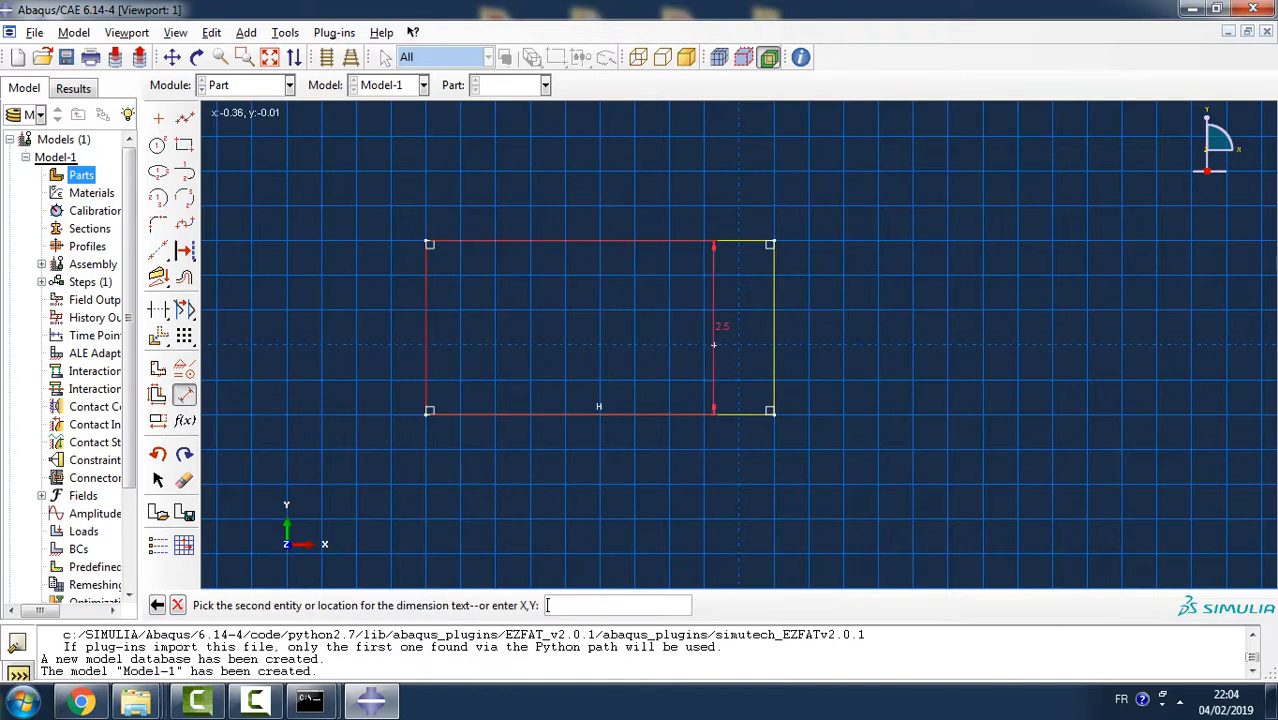
left_click(771, 288)
left_click(737, 170)
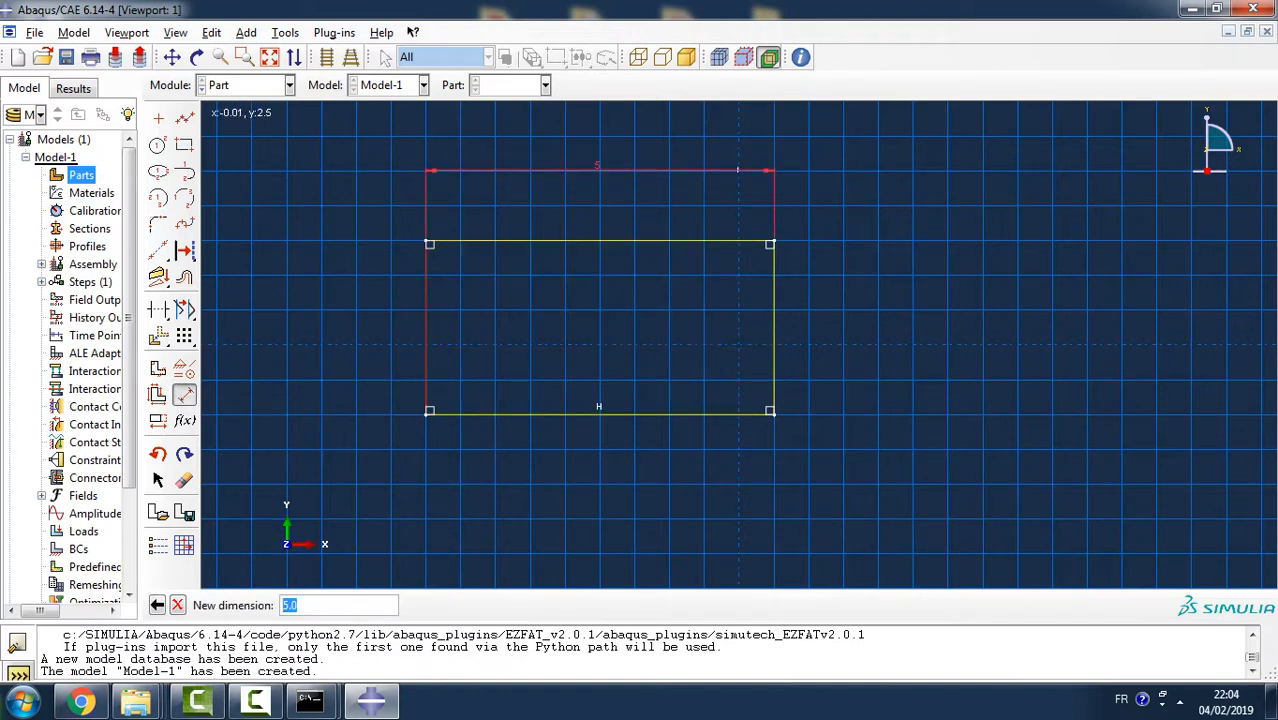
type("30")
key("Return")
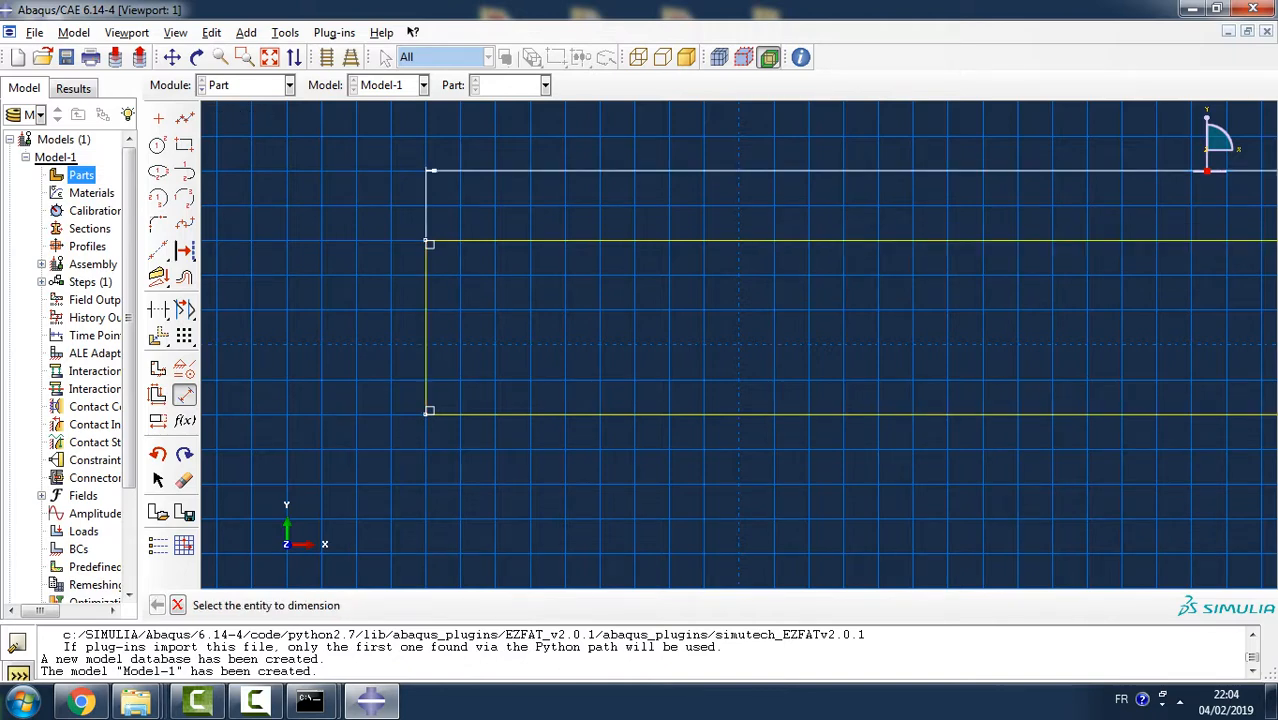
- Dimension the rectangle's height between its two horizontal sides and set it to 10
left_click(590, 240)
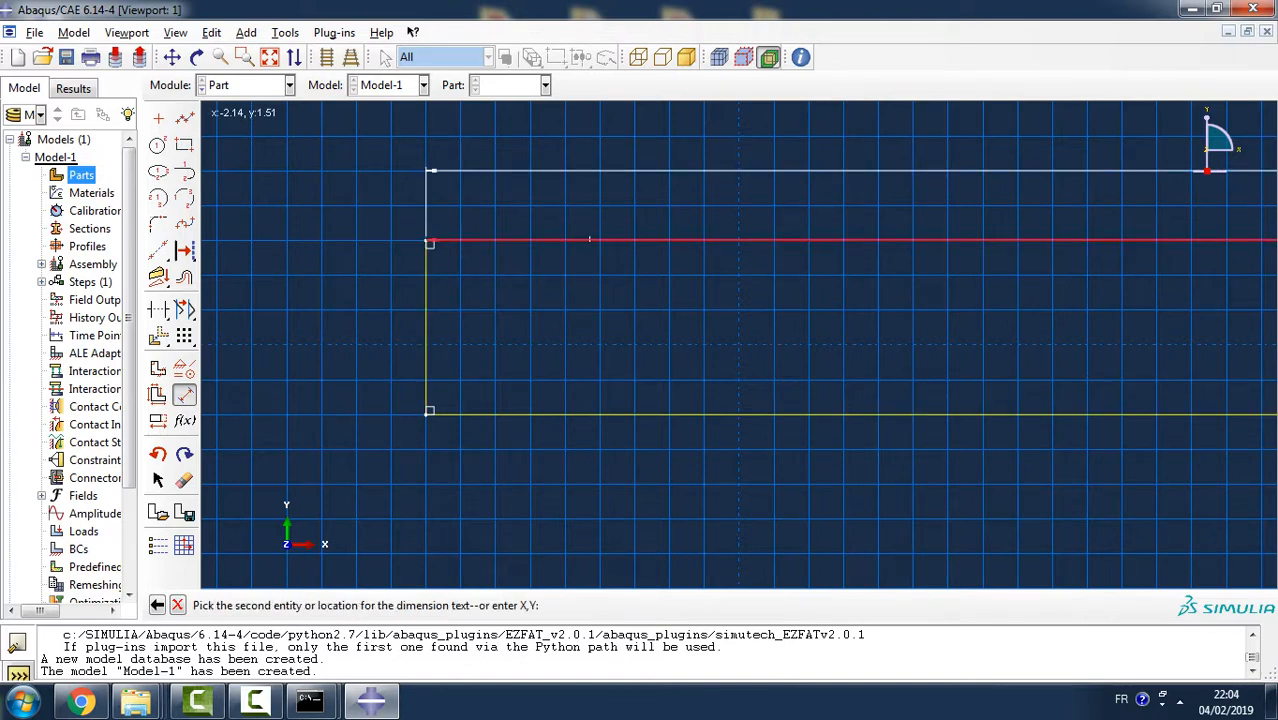
left_click(594, 414)
left_click(368, 405)
type("10")
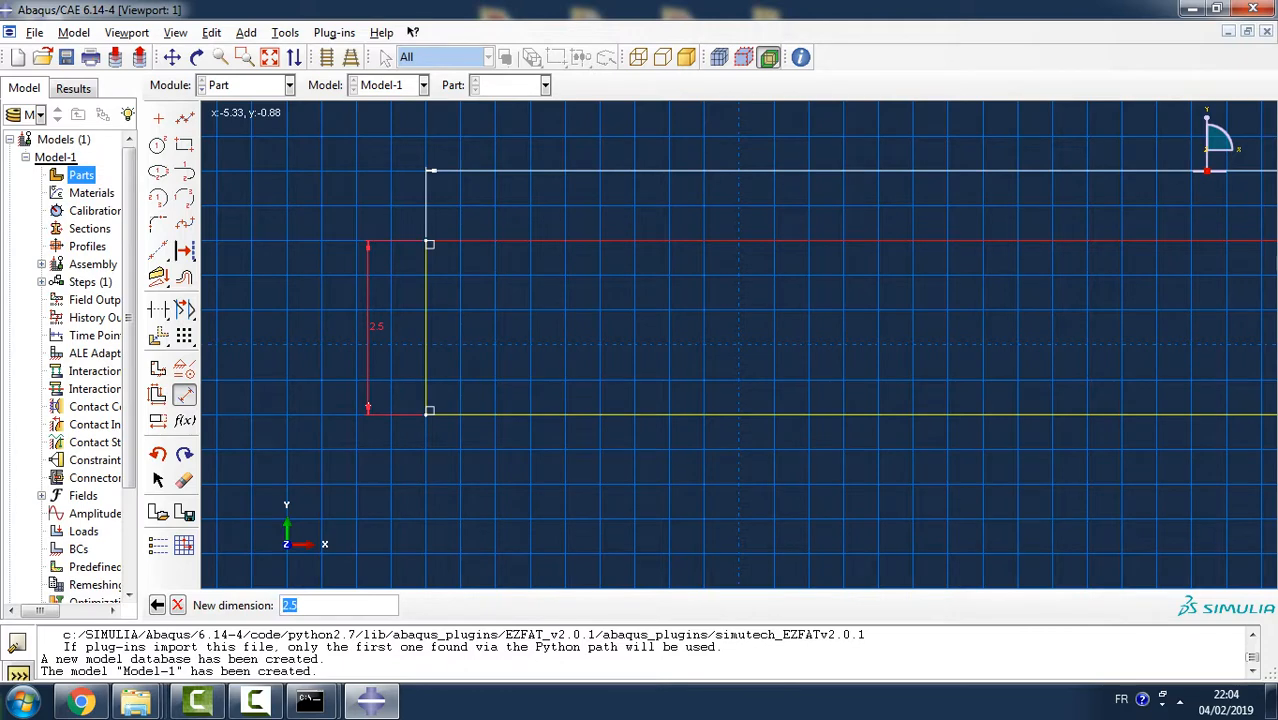
key("Return")
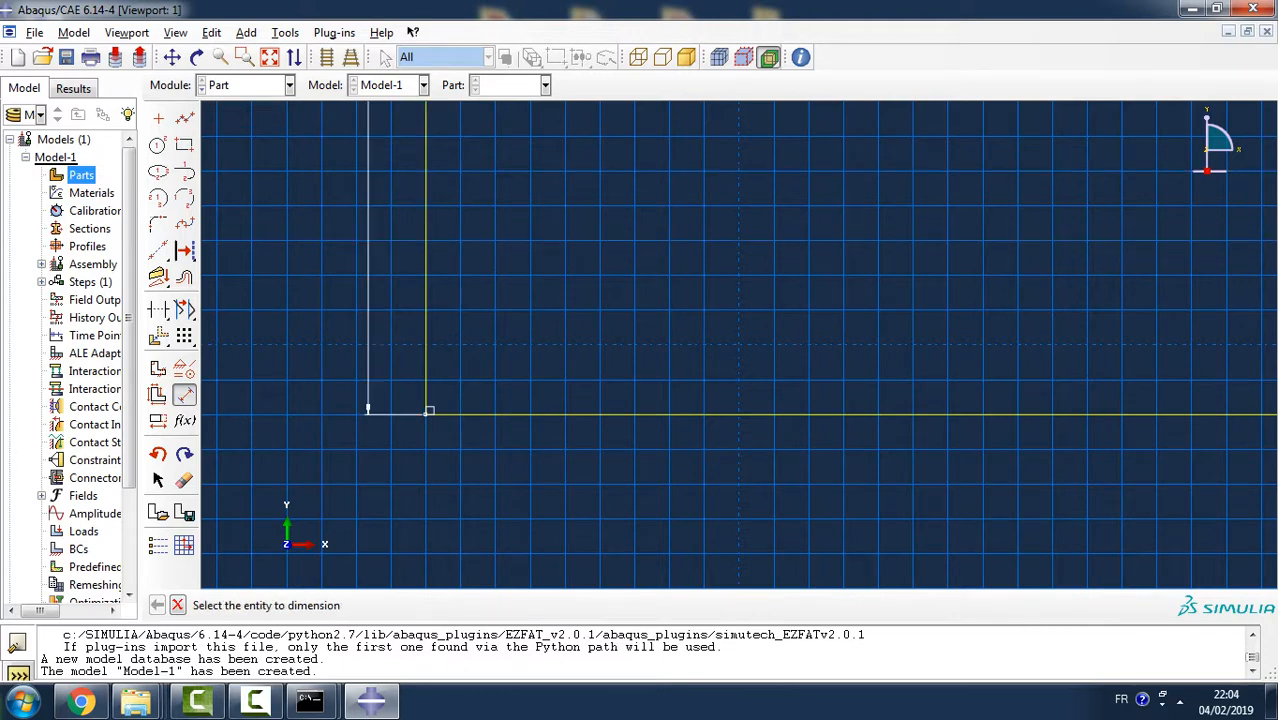
key("Escape")
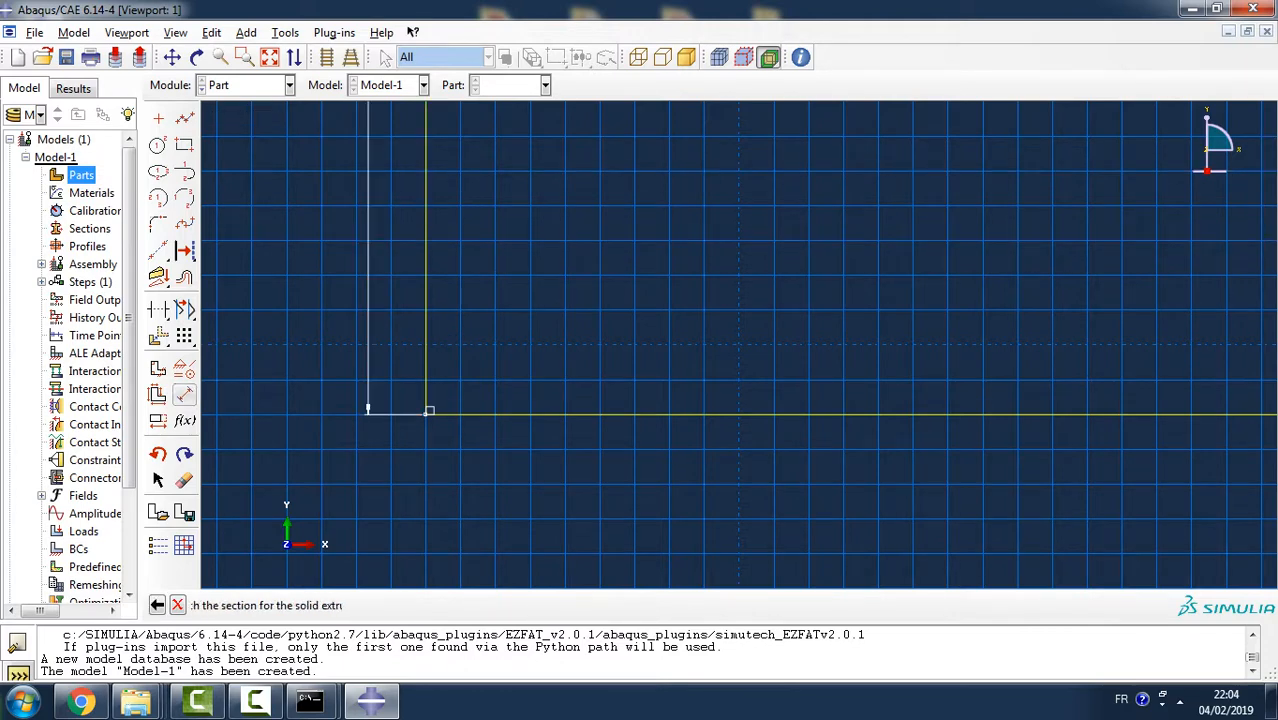
left_click(184, 394)
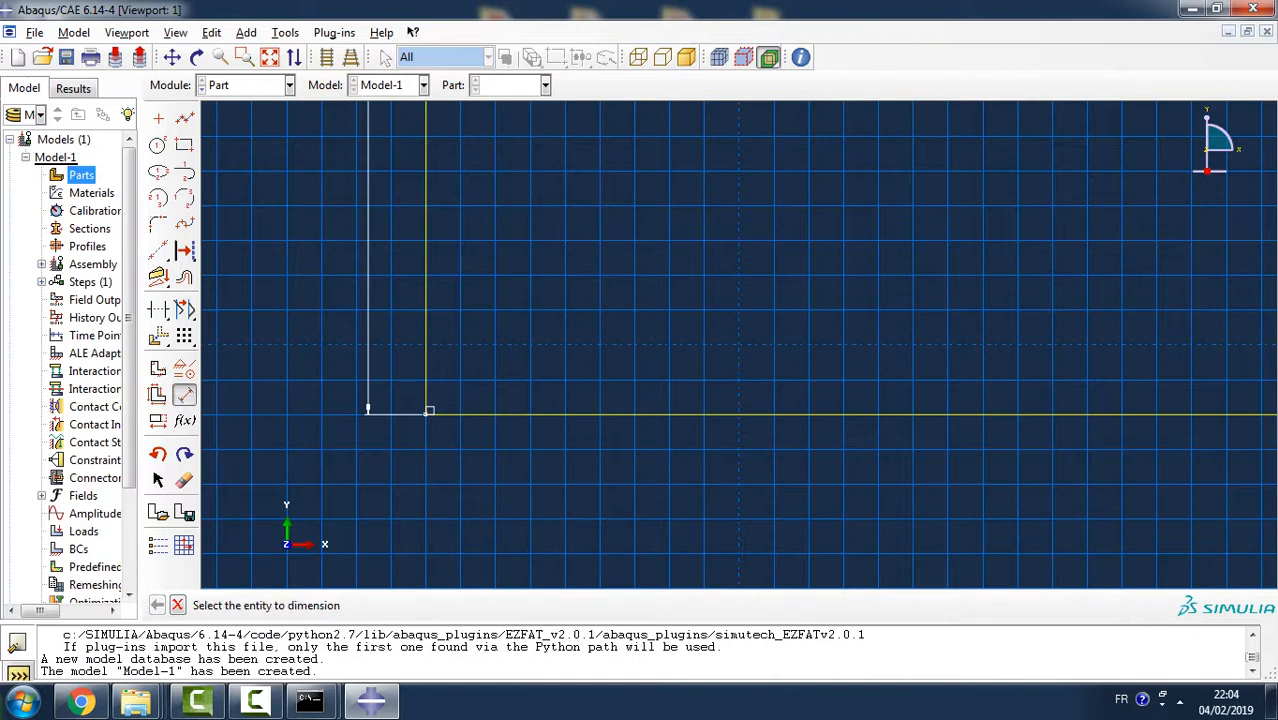
key("Escape")
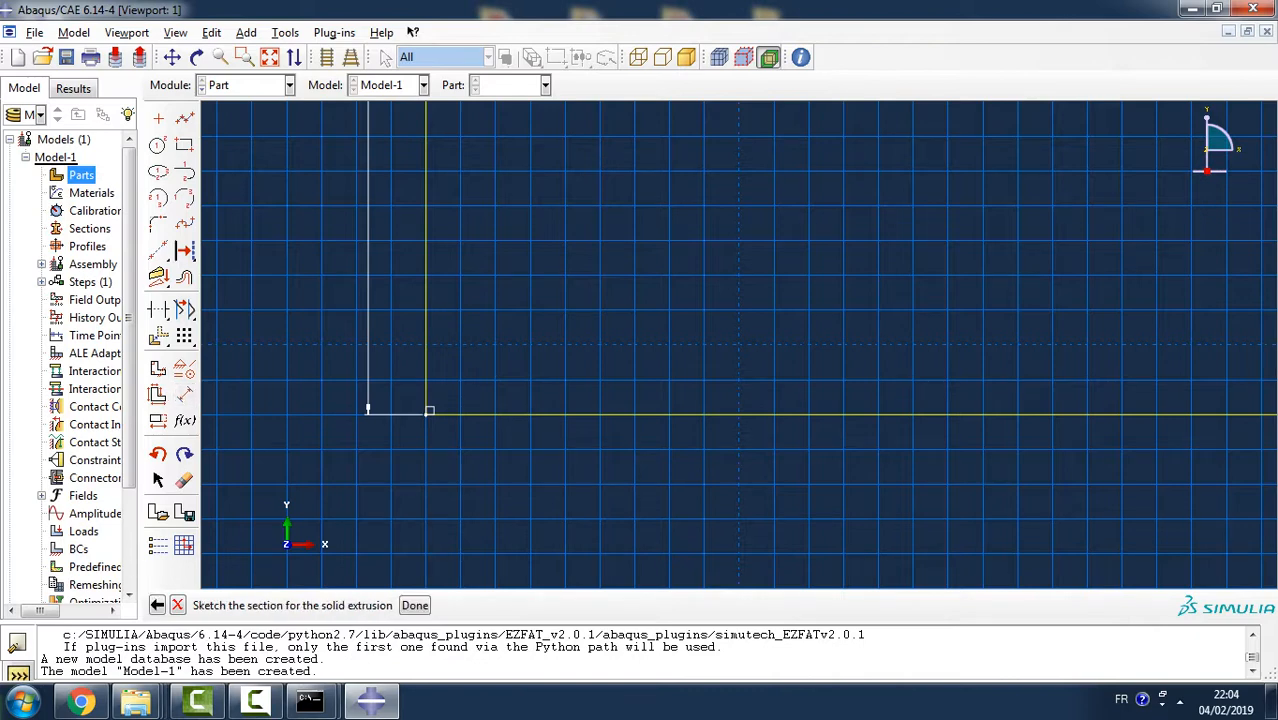
- Finish the rectangle sketch and extrude it to a depth of 1.5
left_click(414, 605)
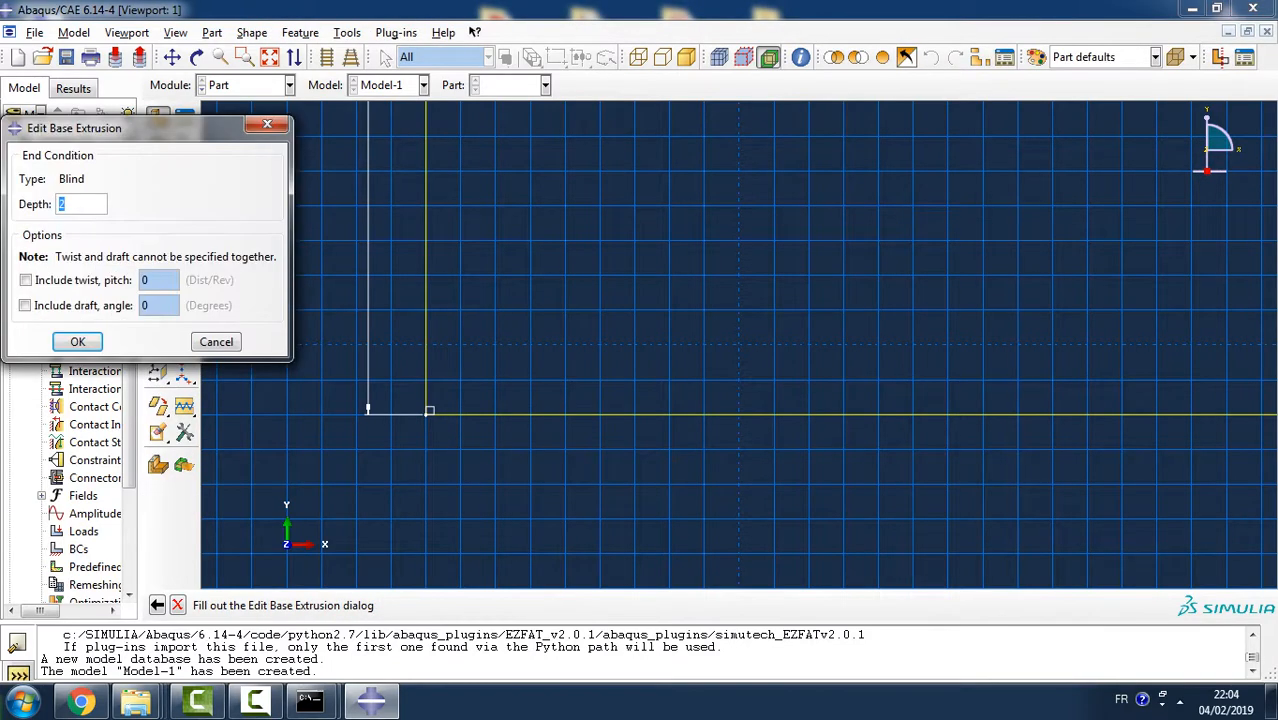
type("1.5")
key("Return")
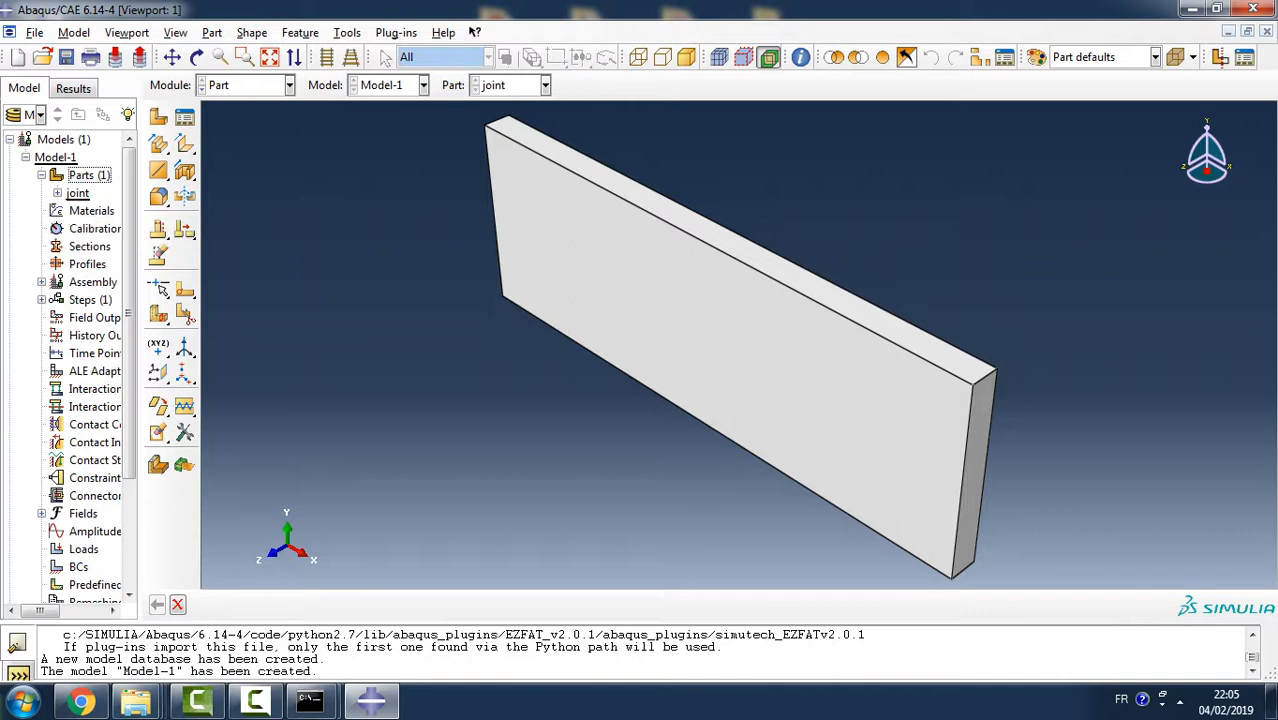
- Rename the joint part to plaque
right_click(77, 193)
left_click(95, 281)
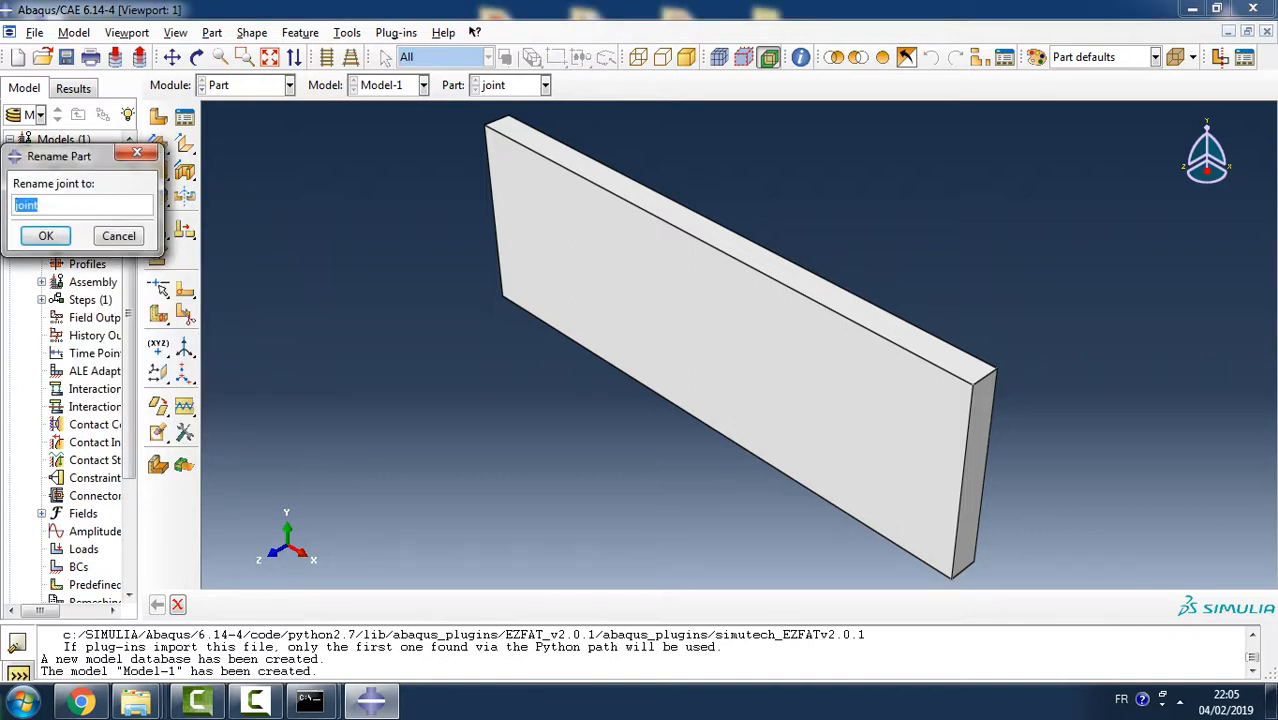
type("plaque")
left_click(46, 235)
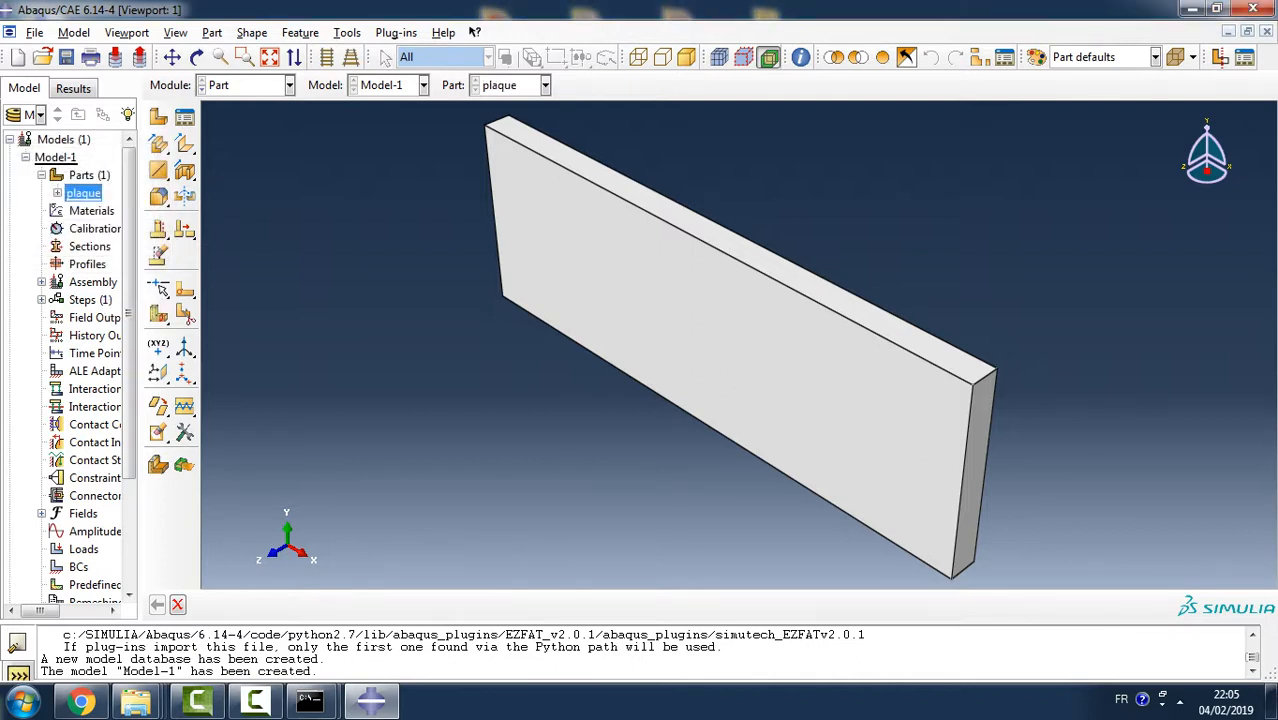
right_click(102, 176)
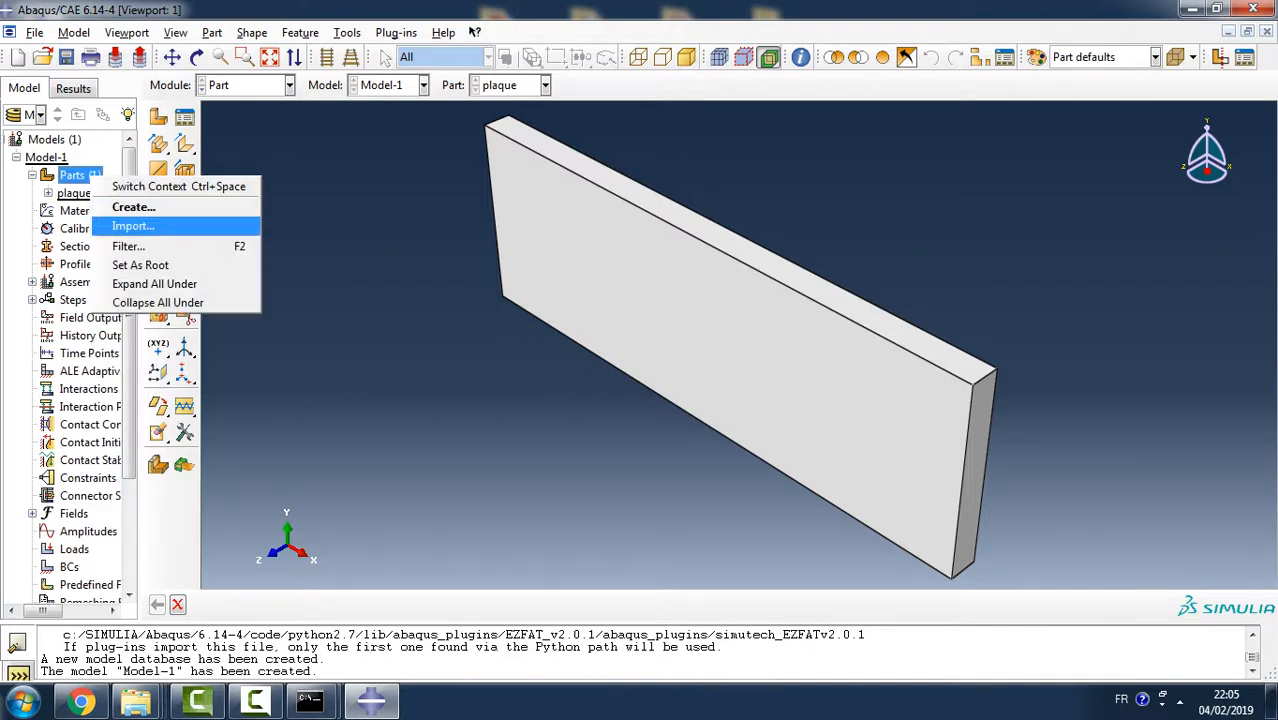
left_click(340, 250)
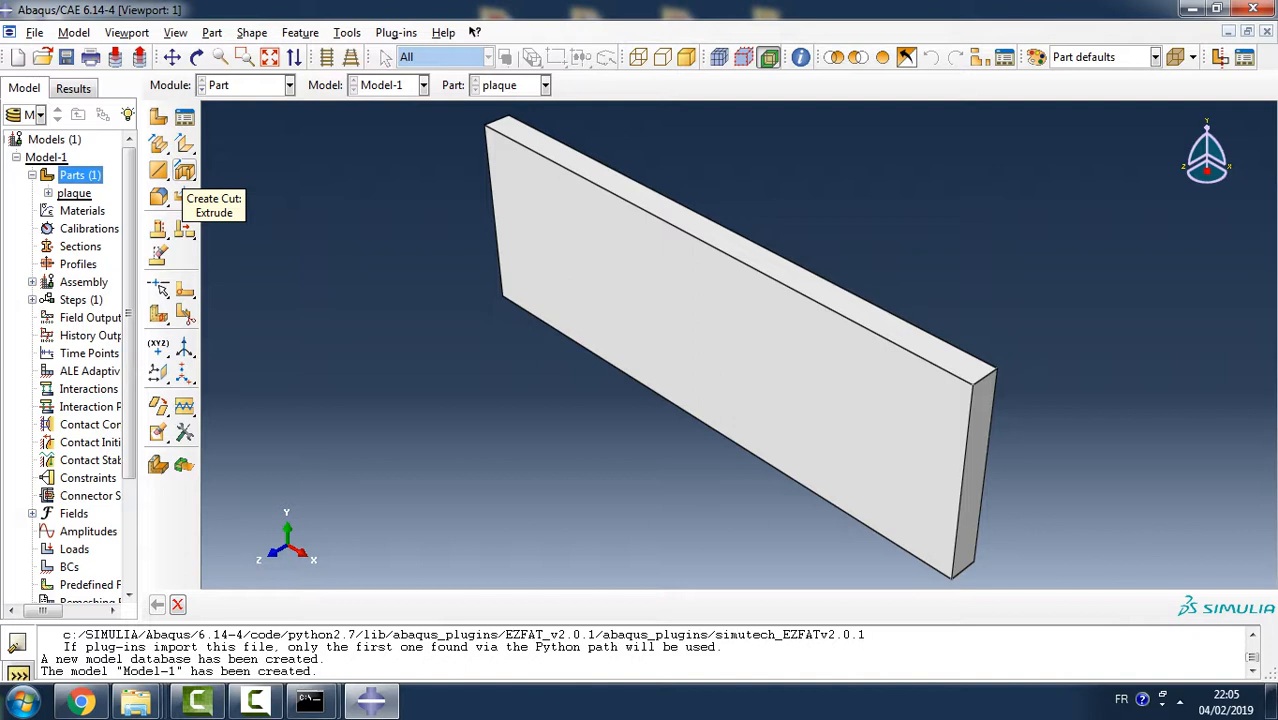
- Start an extruded cut sketch on the plate's large front face, orienting the short edge at its low-X end vertical and on the right
left_click(184, 196)
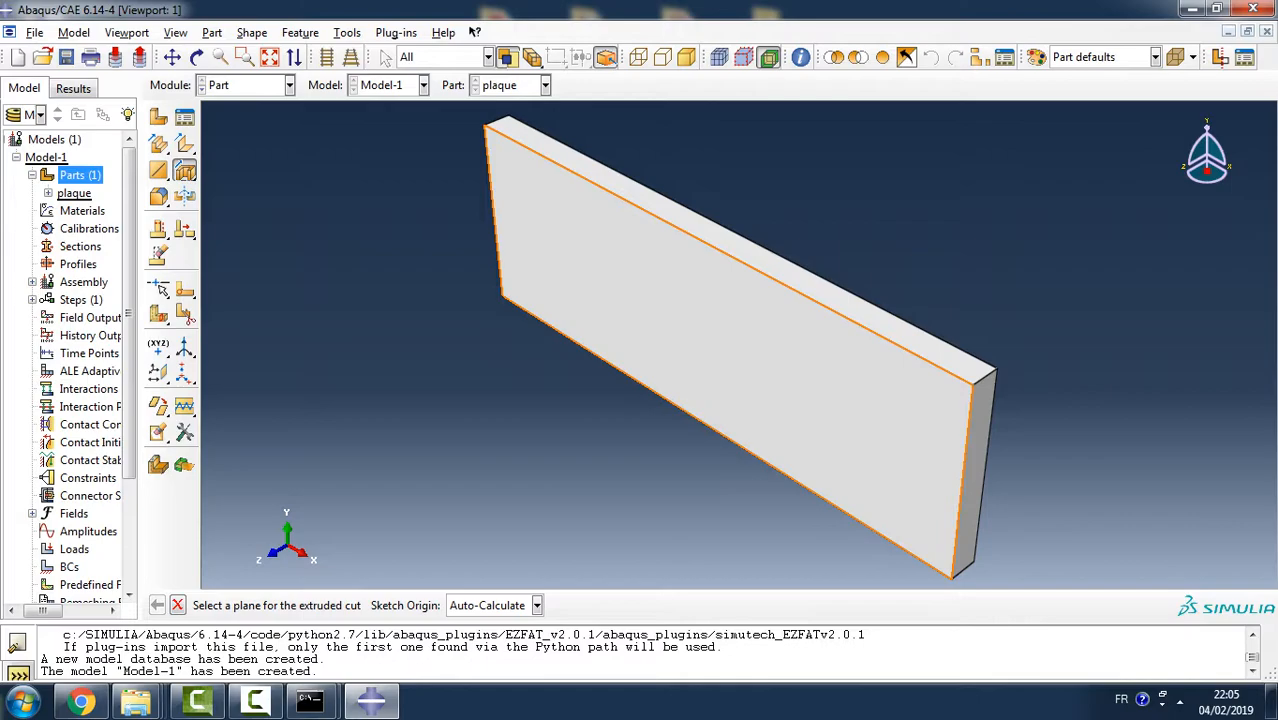
left_click(730, 350)
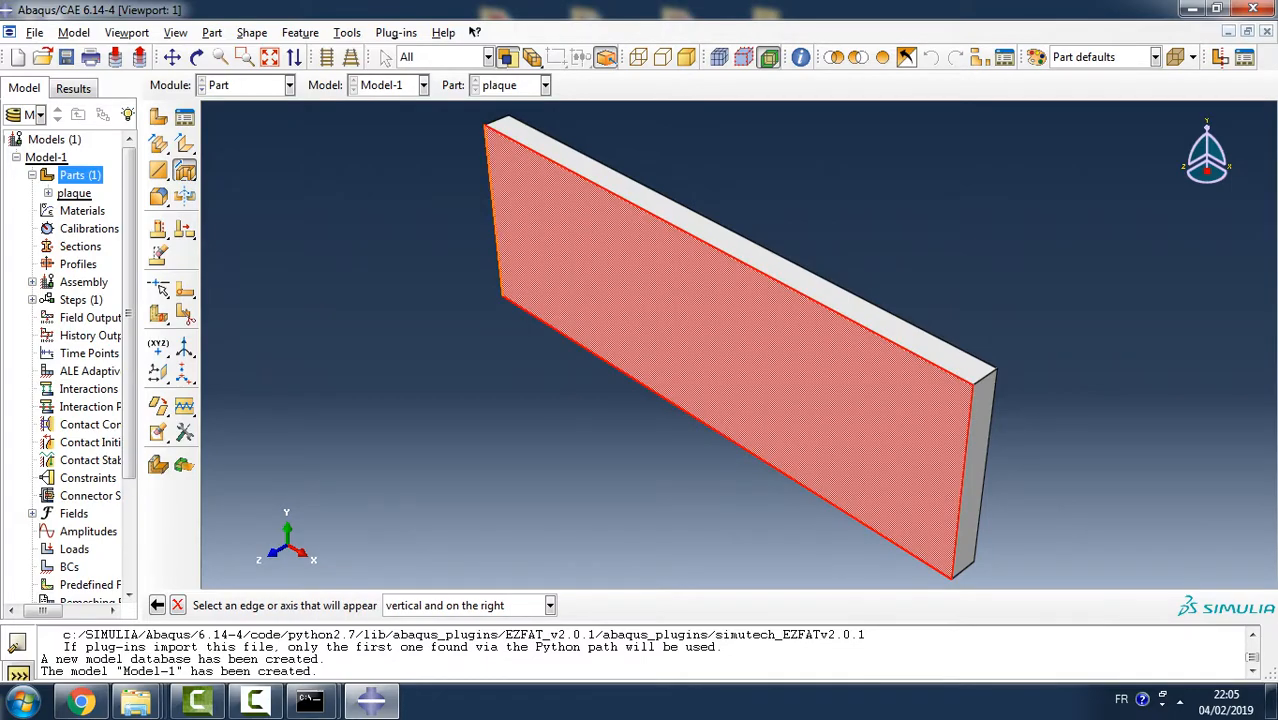
left_click(494, 212)
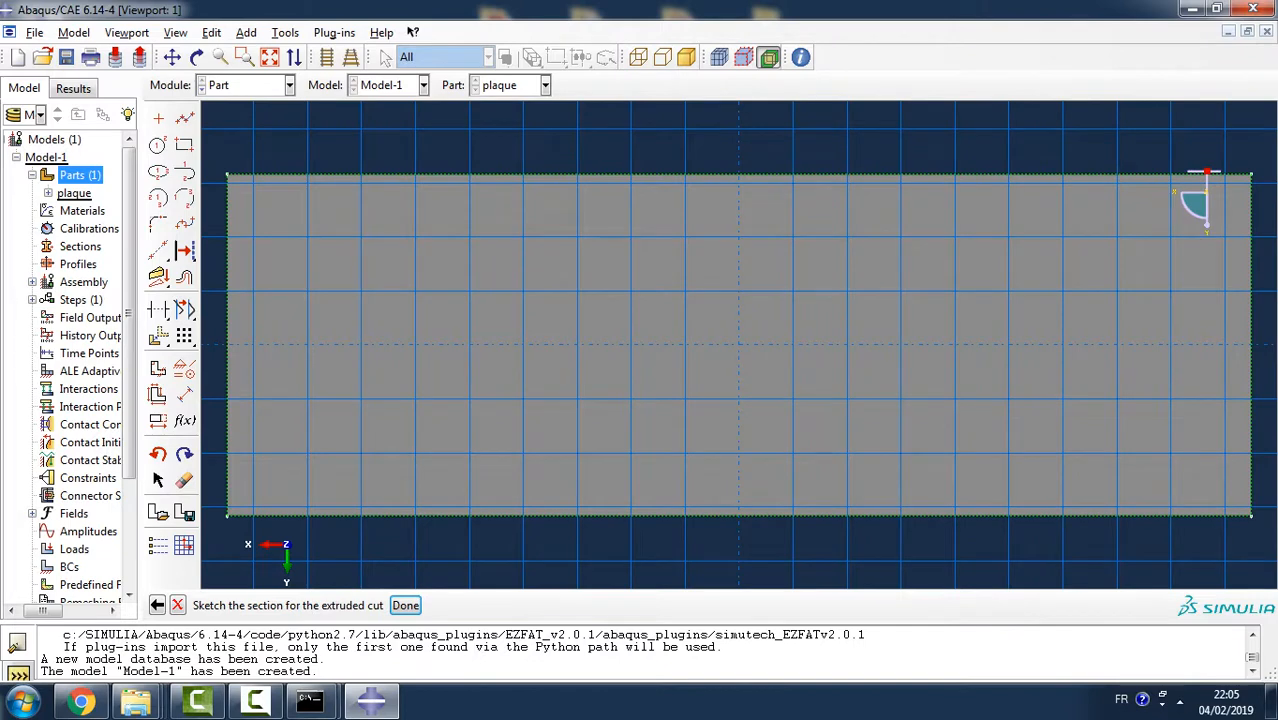
- Sketch a circle of about 2.27 radius centred on the plate's lower long edge, near the lower-left corner
left_click(158, 146)
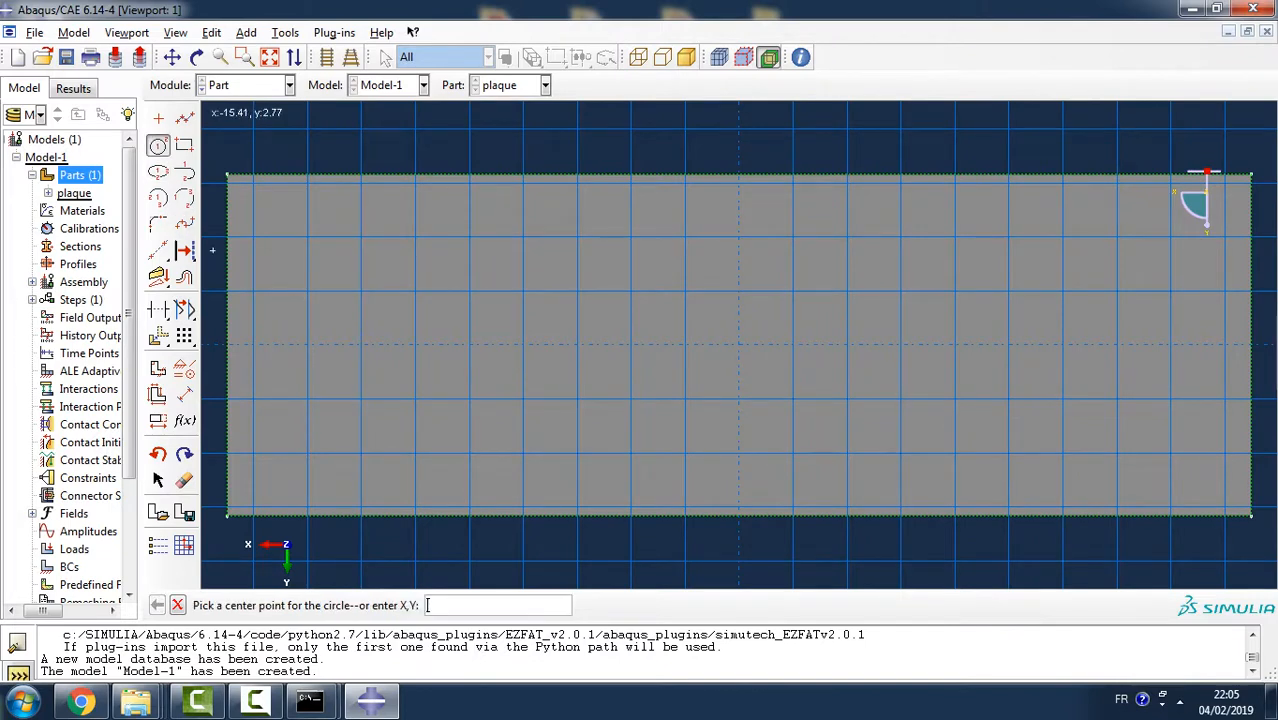
left_click(361, 515)
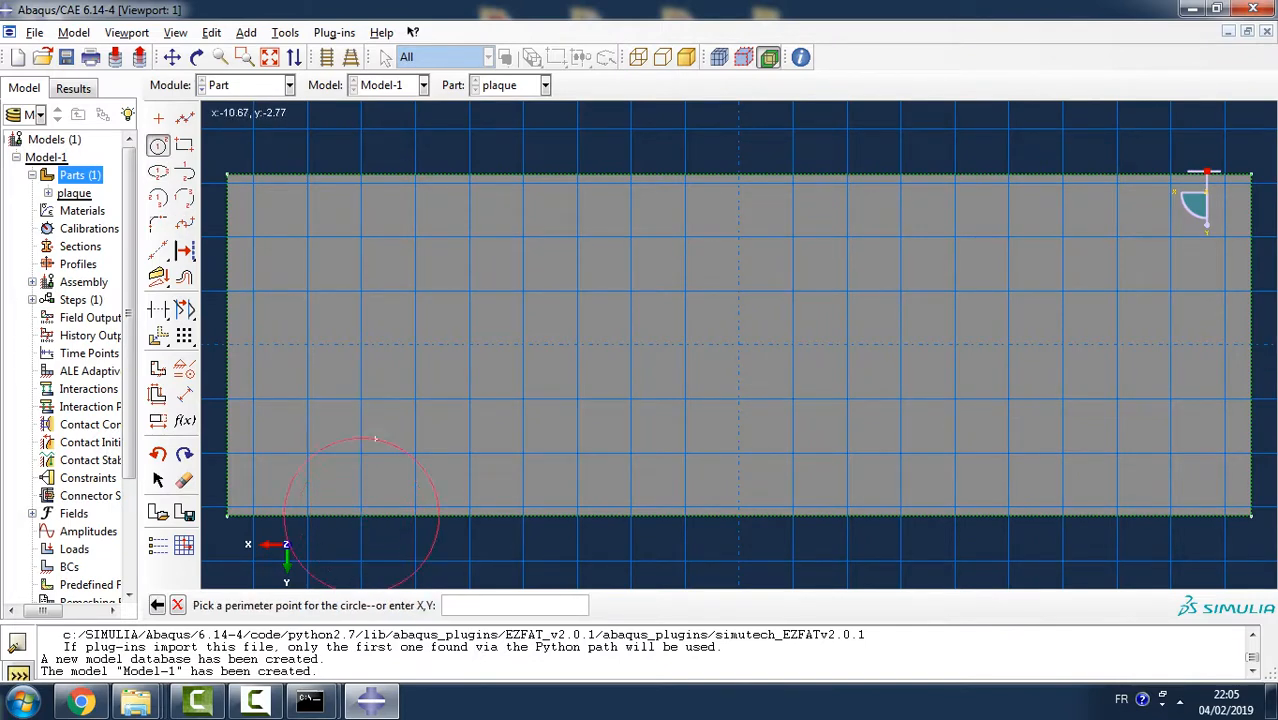
left_click(374, 440)
- Dimension the circle's radius and set it to 2.5
left_click(184, 394)
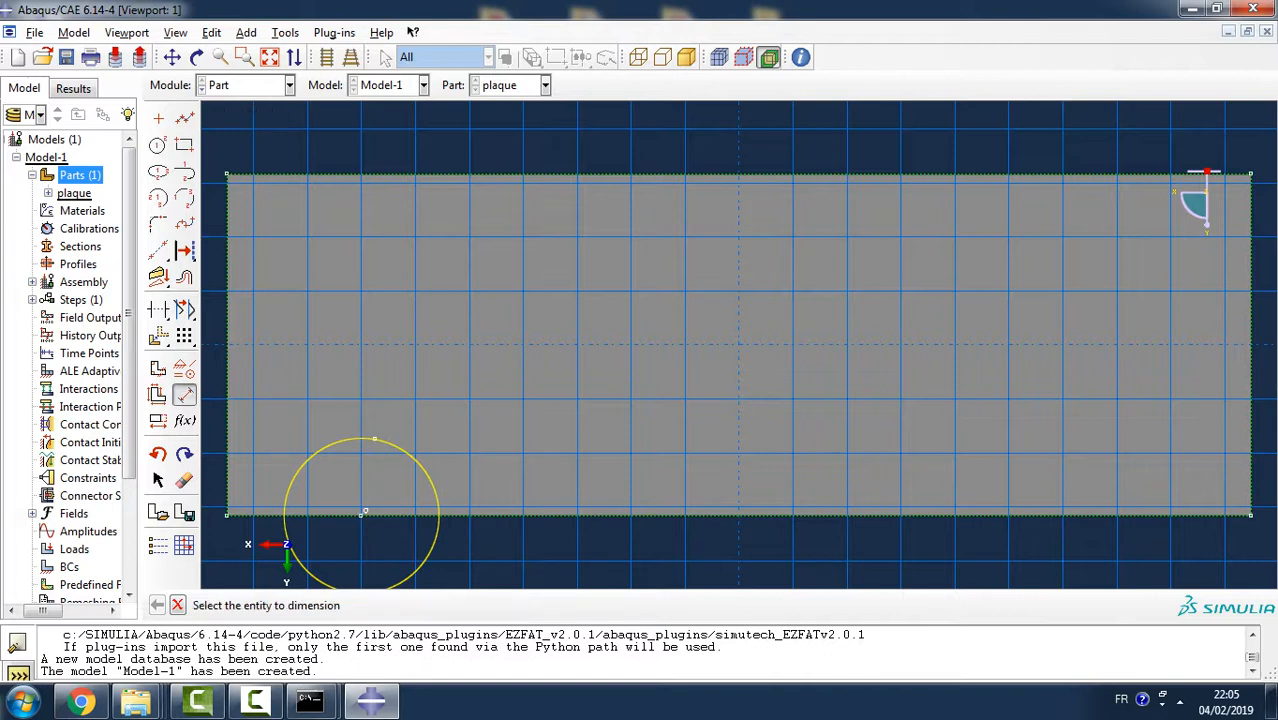
left_click(406, 448)
left_click(530, 403)
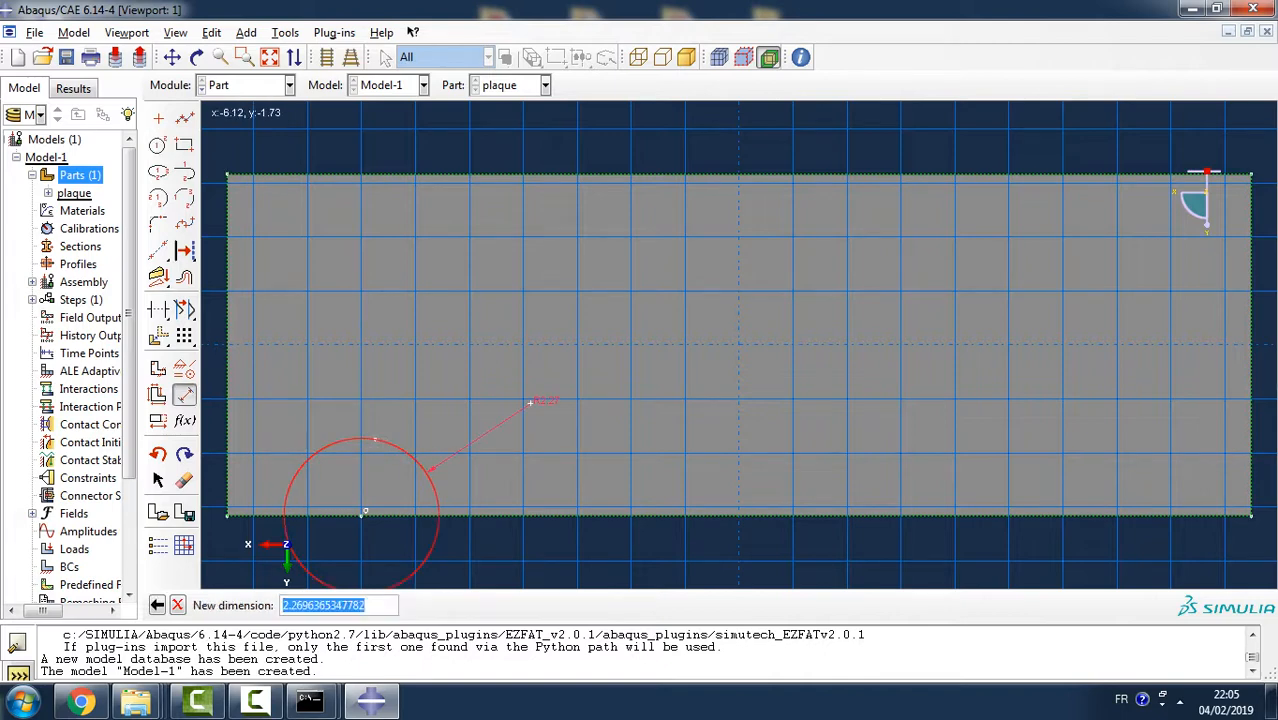
type("2.5")
key("Return")
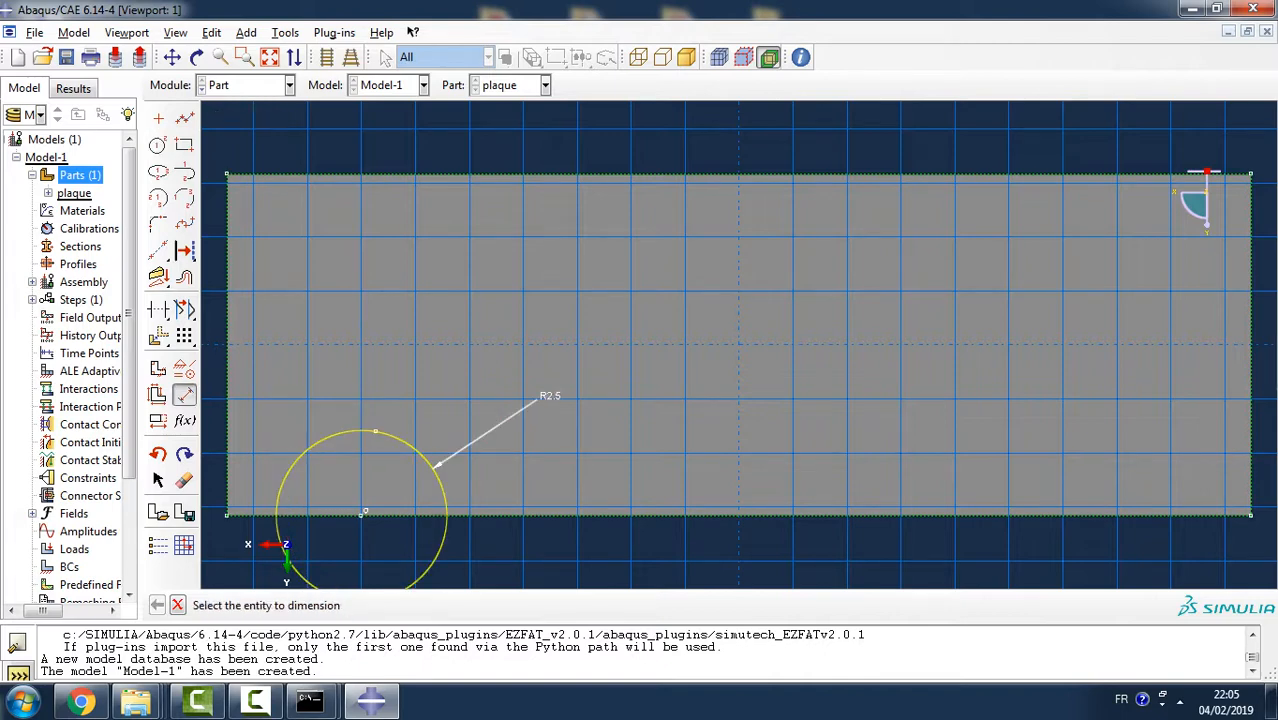
- Dimension the horizontal distance from the circle's centre to the plate's lower-left corner and set it to 7.5
left_click(363, 513)
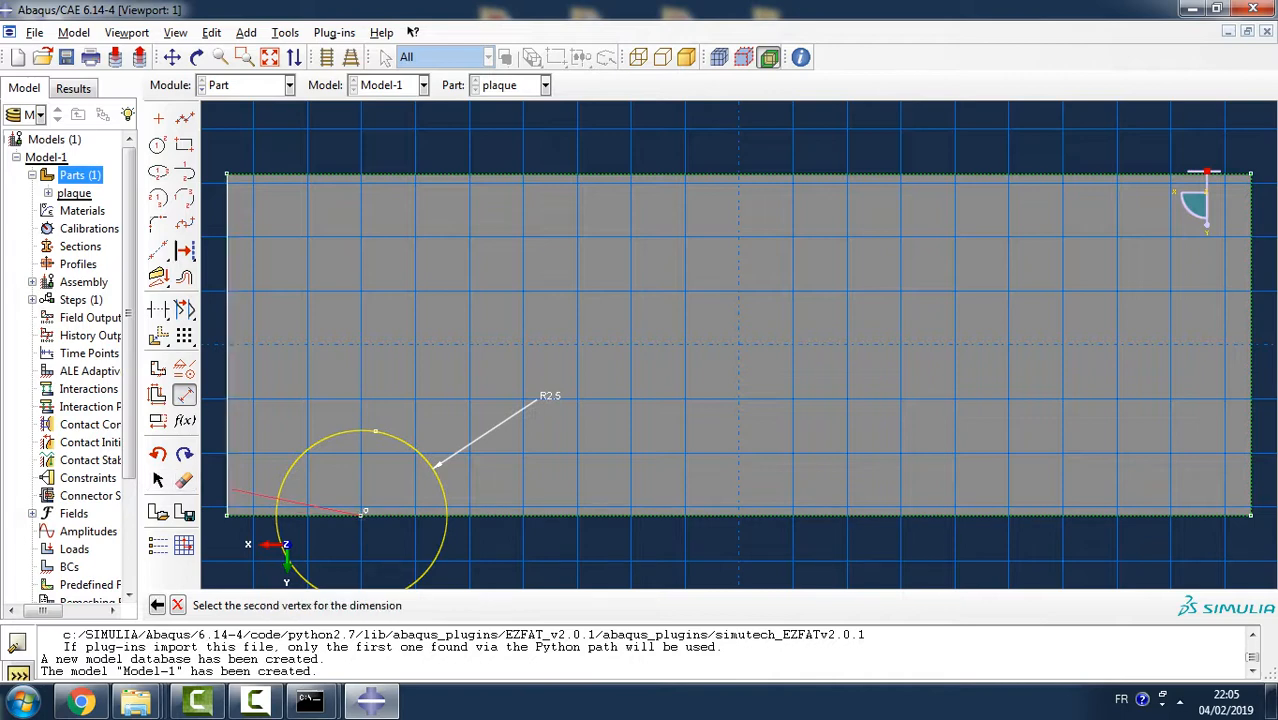
left_click(229, 513)
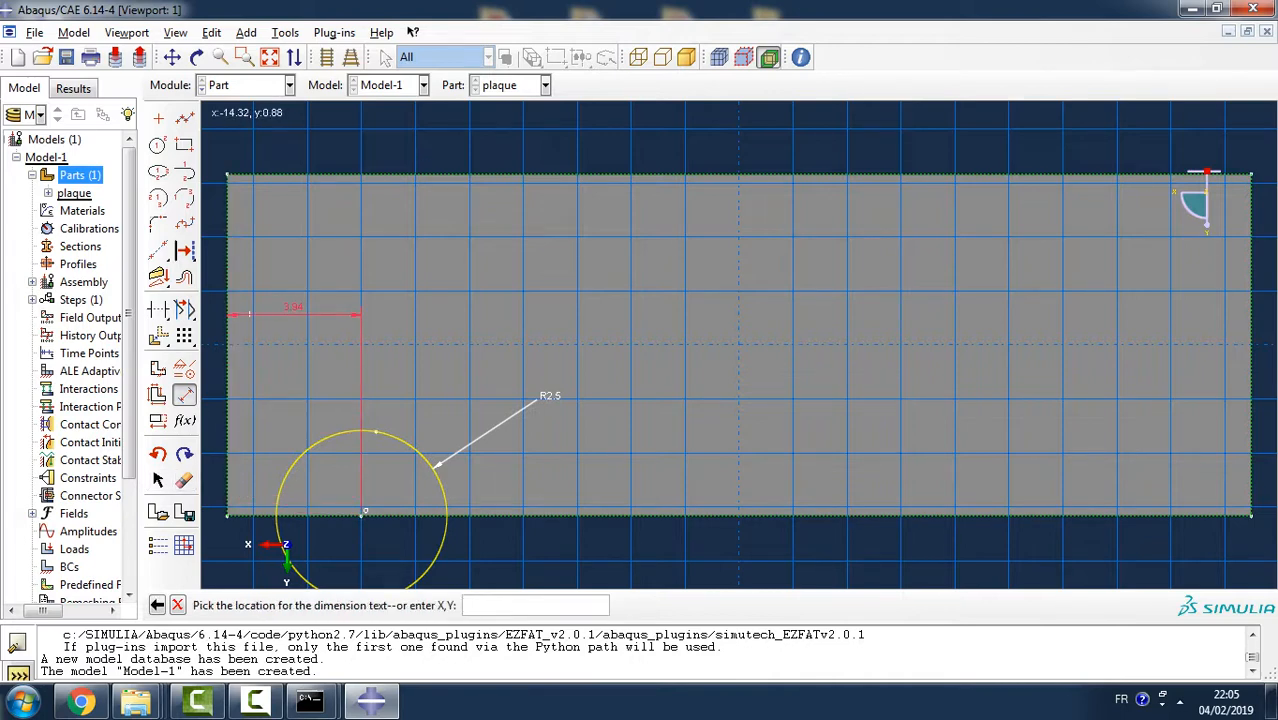
left_click(257, 308)
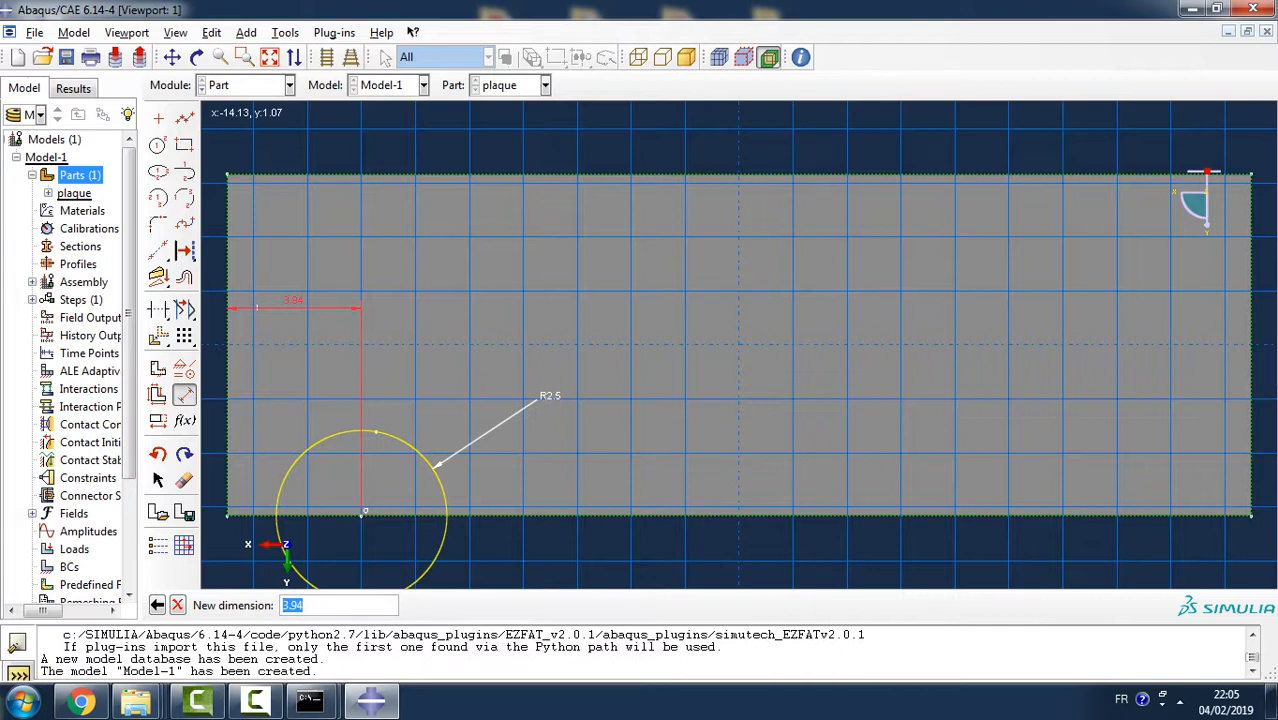
type("7.5")
key("Return")
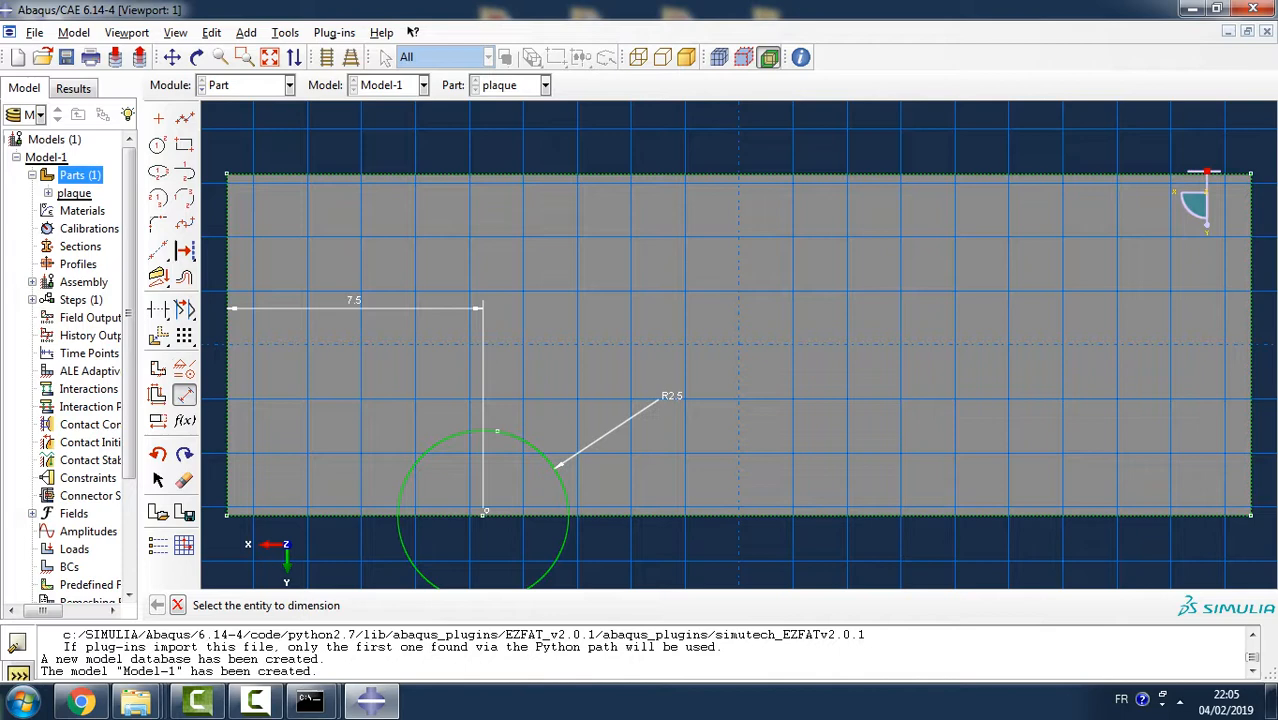
- Finish the circle sketch and extrude the cut Through All to notch the plate's edge
key("Escape")
left_click(405, 605)
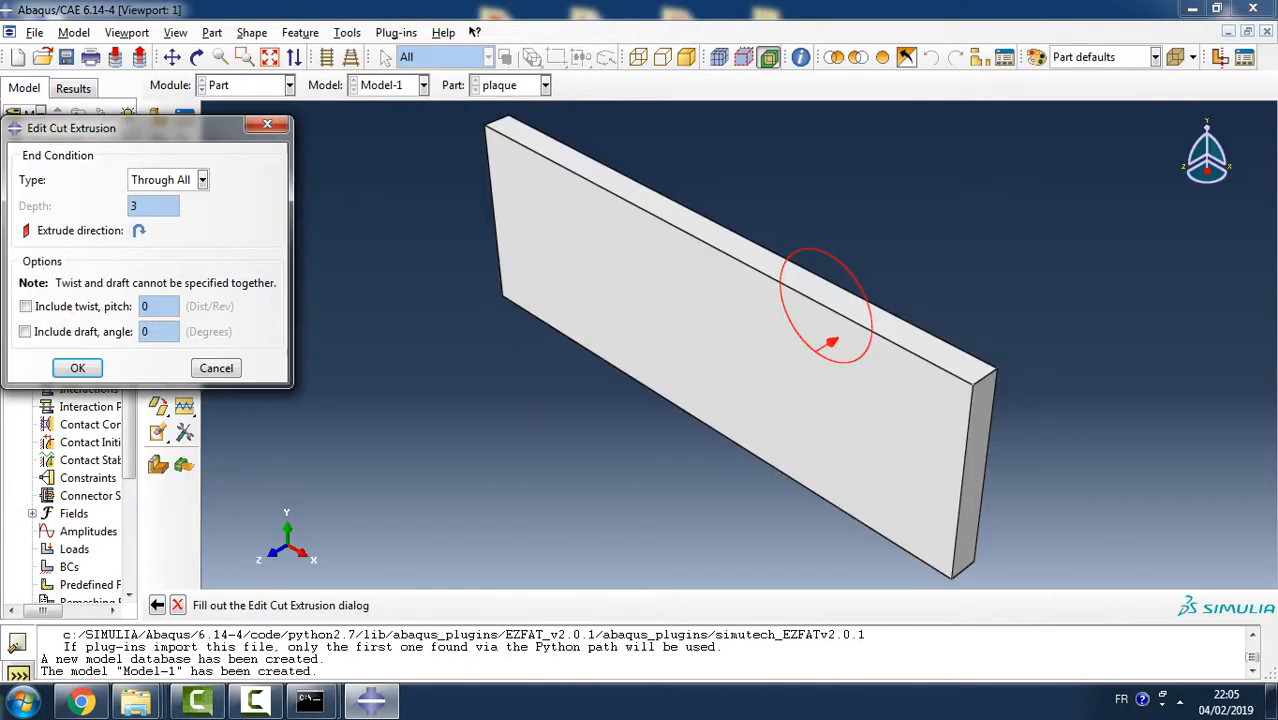
left_click(78, 368)
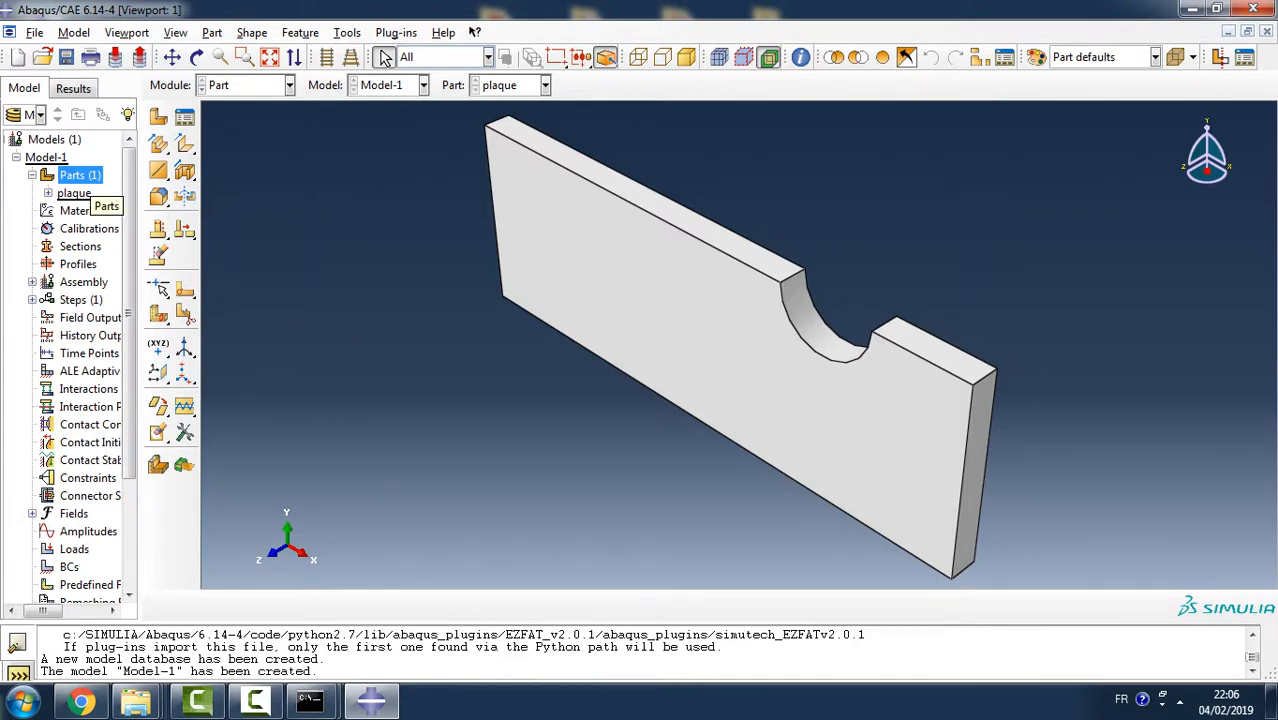
- Create a 3D deformable solid part named rivet with a Revolution base feature and an approximate size of 10
double_click(80, 175)
type("rivet")
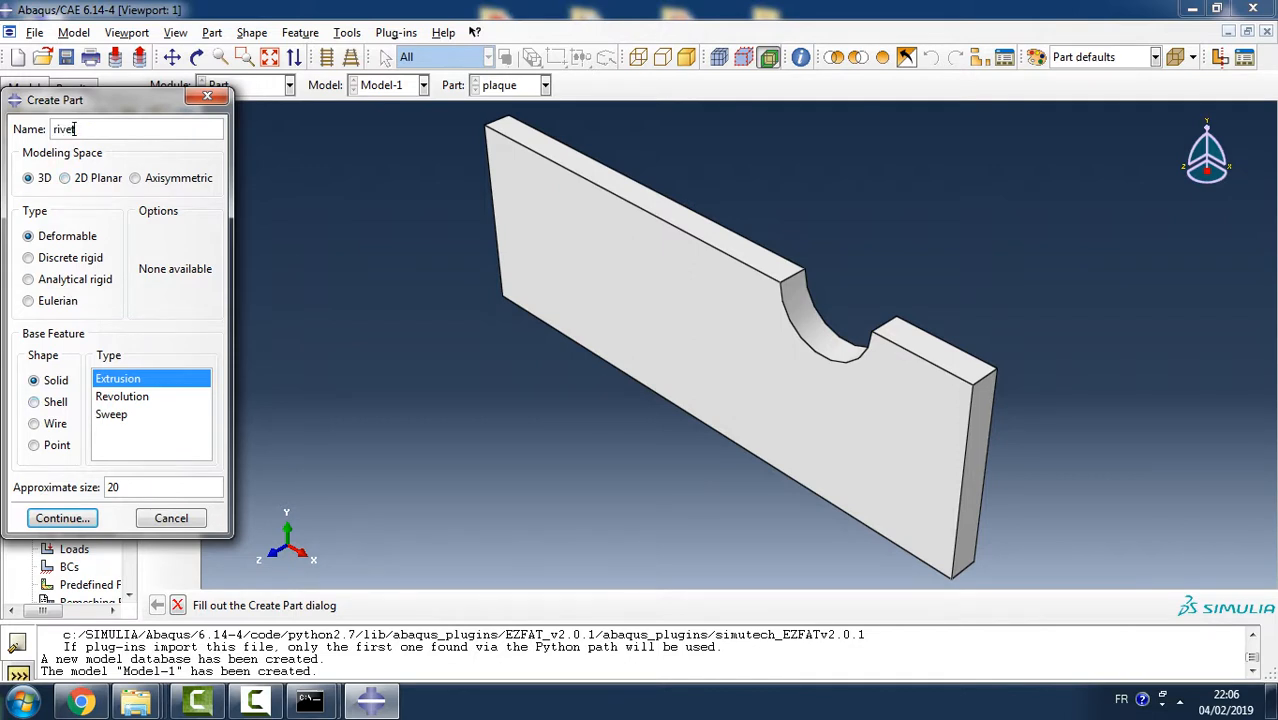
left_click(122, 396)
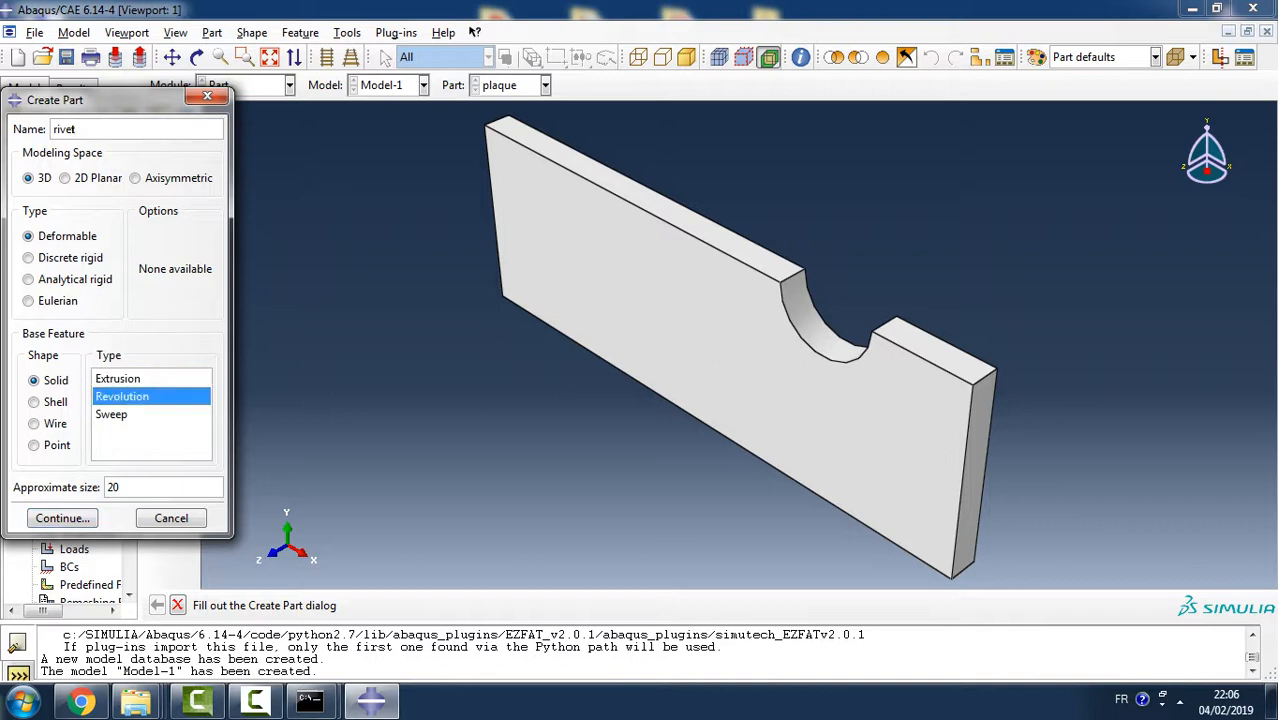
left_click(116, 487)
double_click(116, 487)
type("10")
left_click(62, 518)
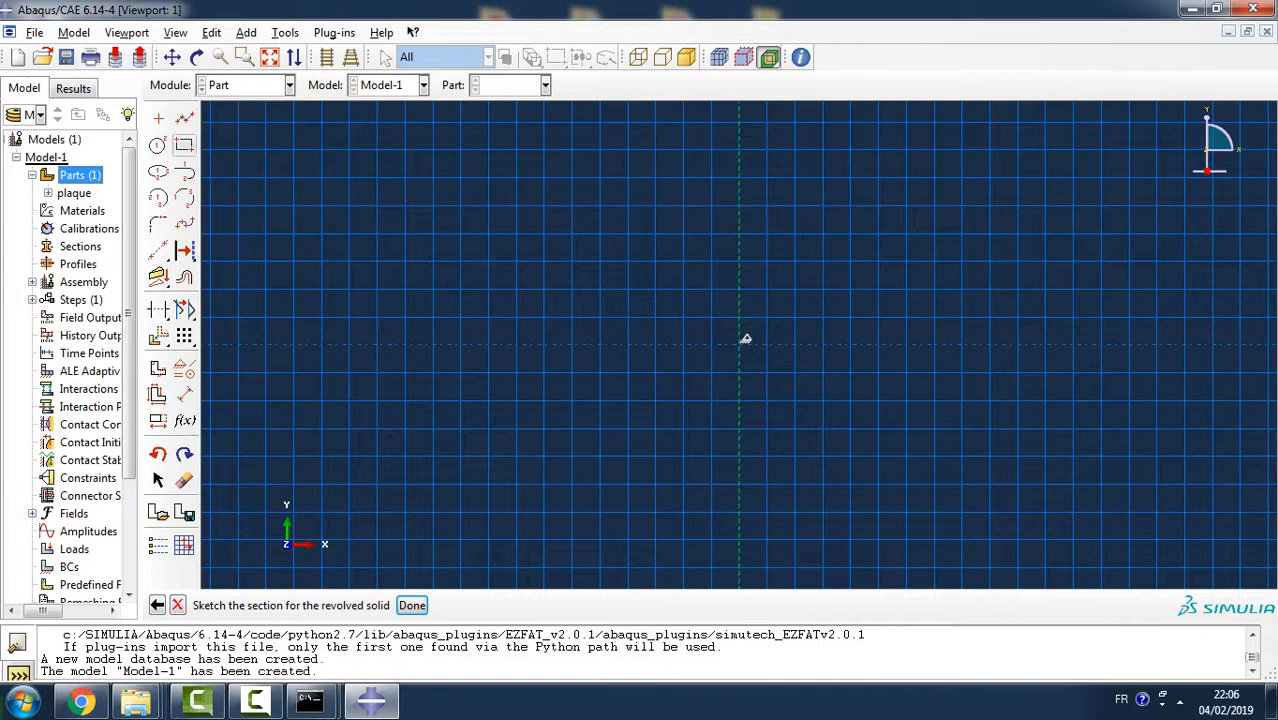
- Sketch a closed half-profile against the revolution axis, about 2.1 high and 1 wide, with a 0.7-wide shank between about 0.4 and 0.25 thick heads
left_click(184, 118)
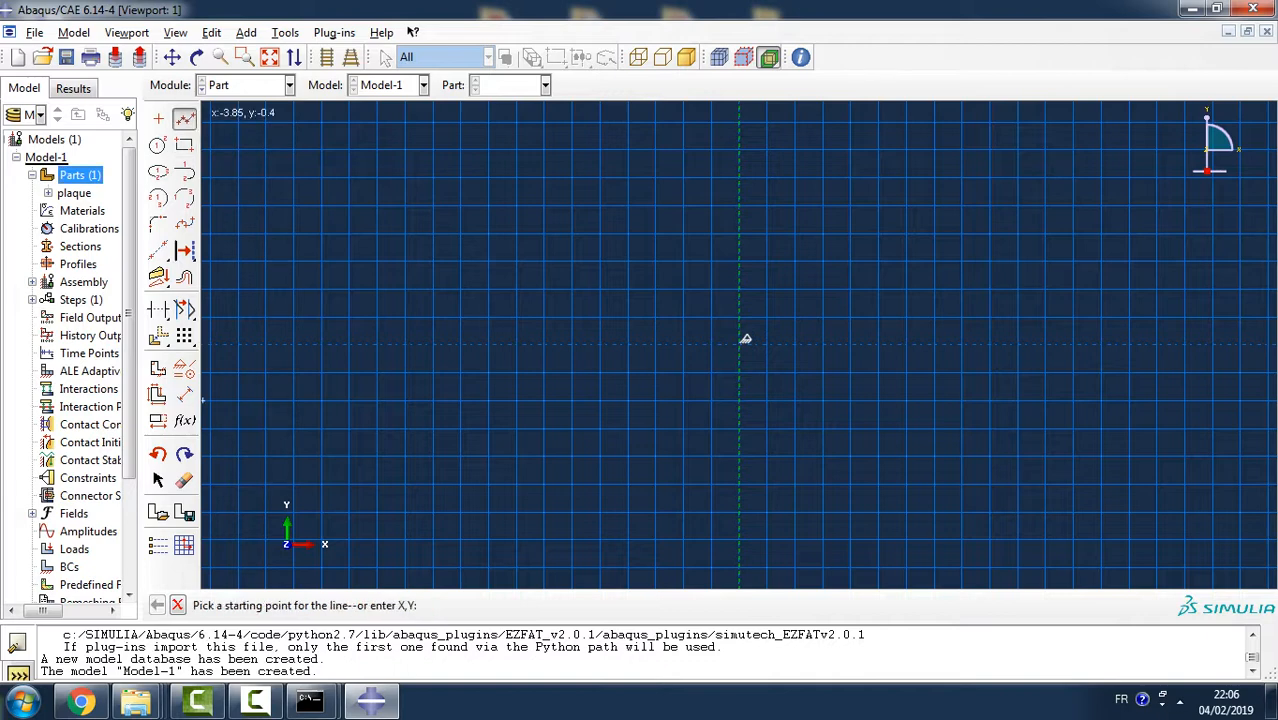
left_click(739, 205)
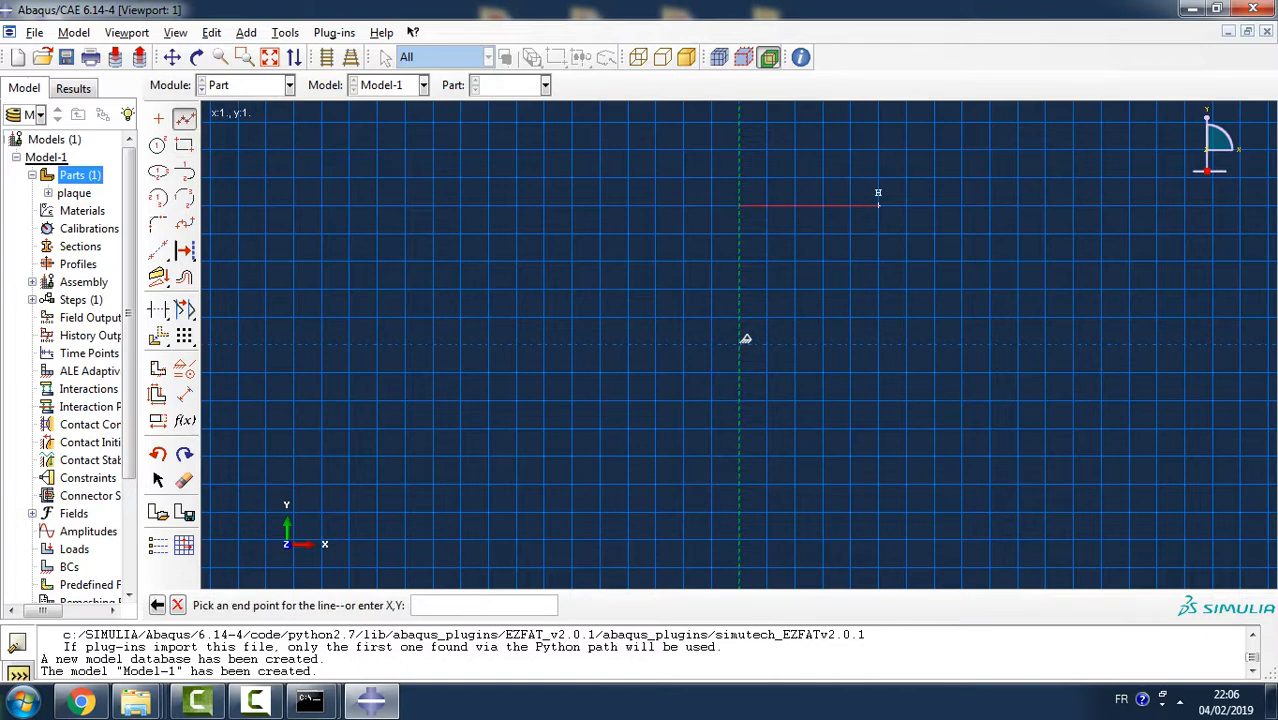
left_click(878, 205)
left_click(878, 261)
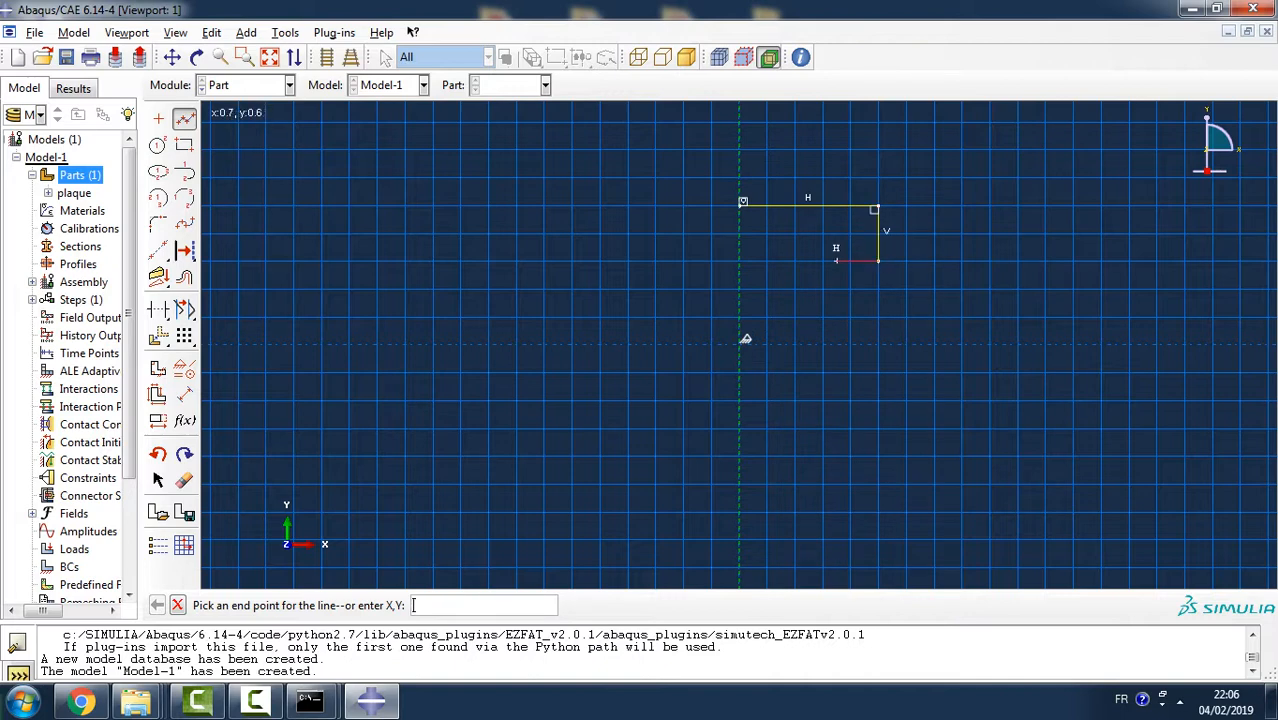
left_click(837, 261)
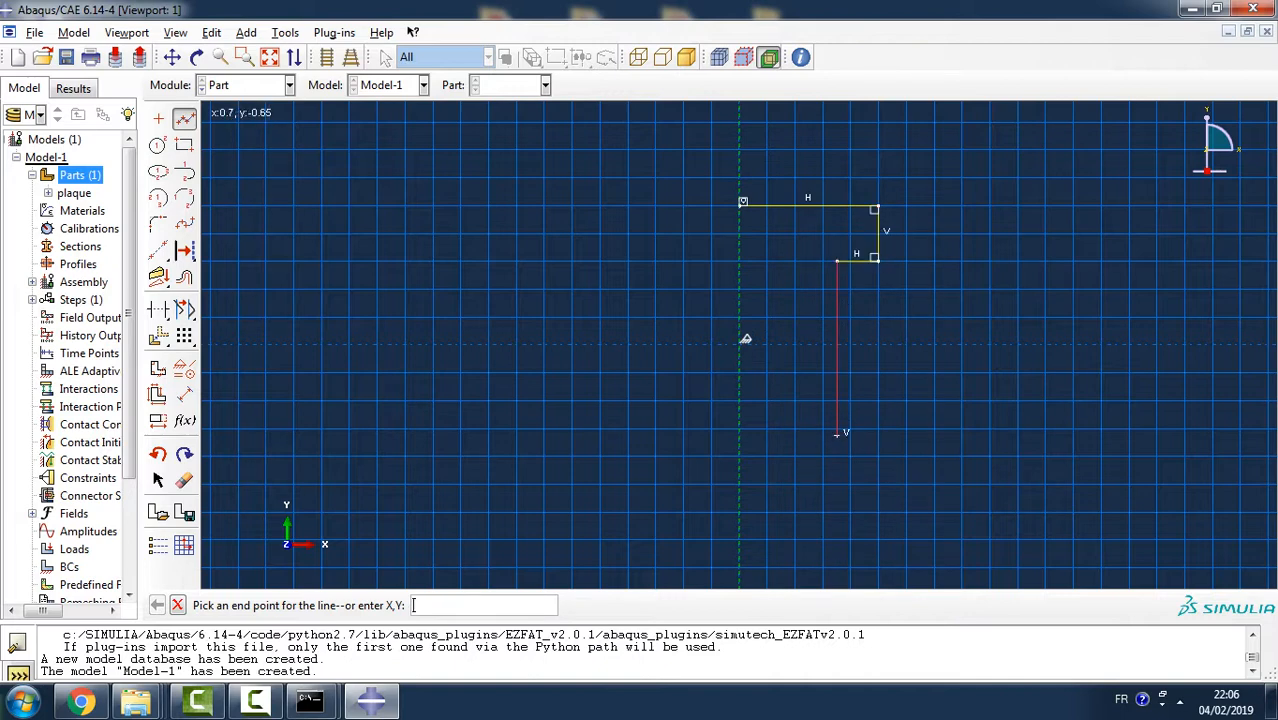
left_click(837, 462)
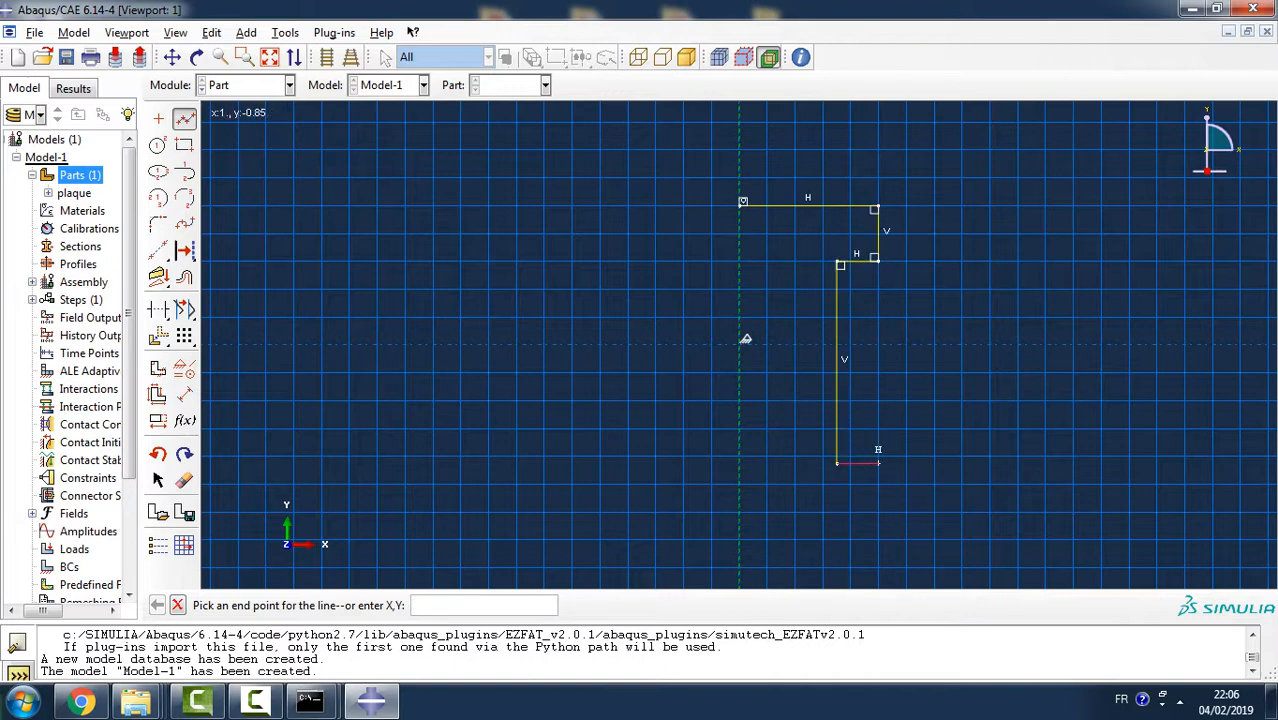
left_click(878, 462)
left_click(878, 497)
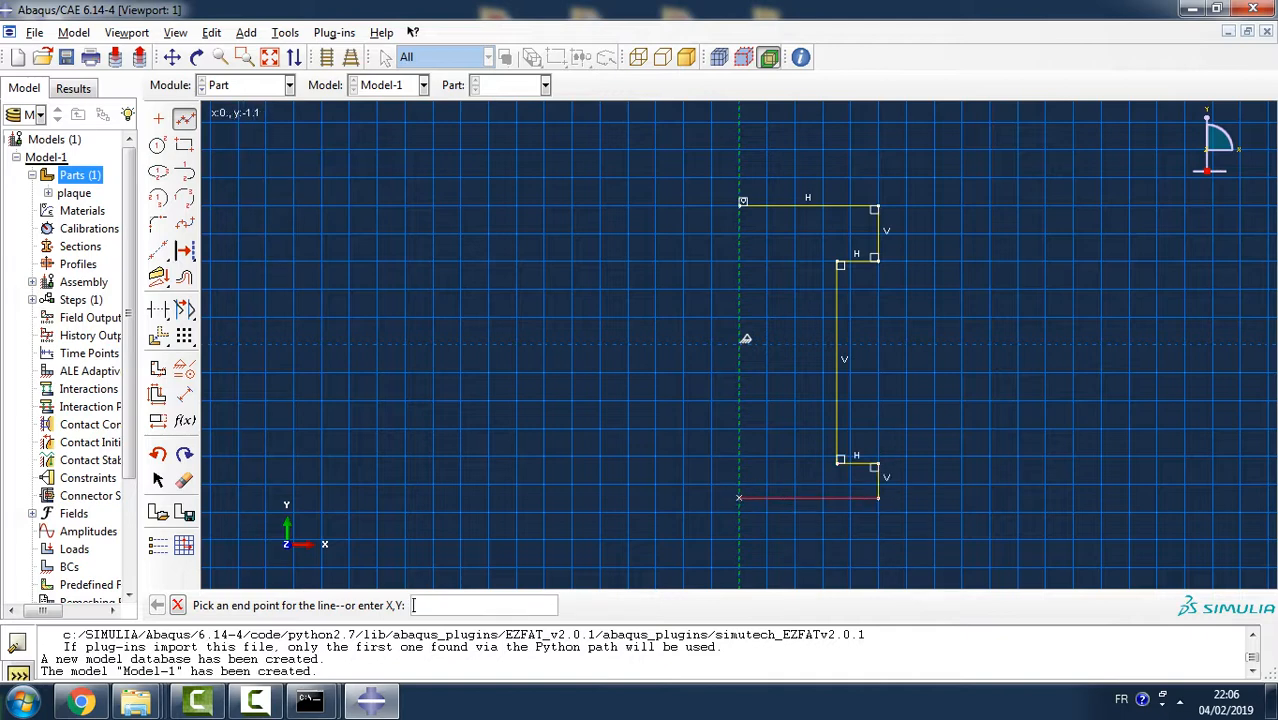
left_click(739, 497)
left_click(742, 202)
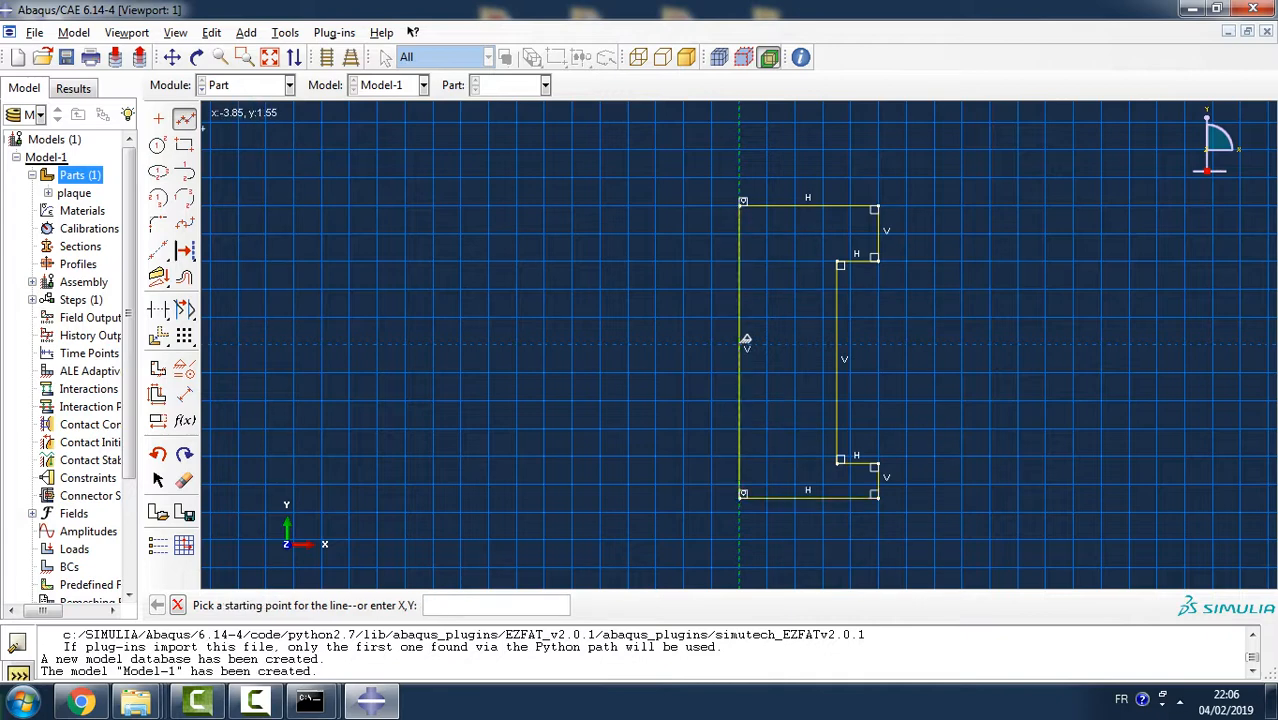
key("Escape")
left_click(184, 394)
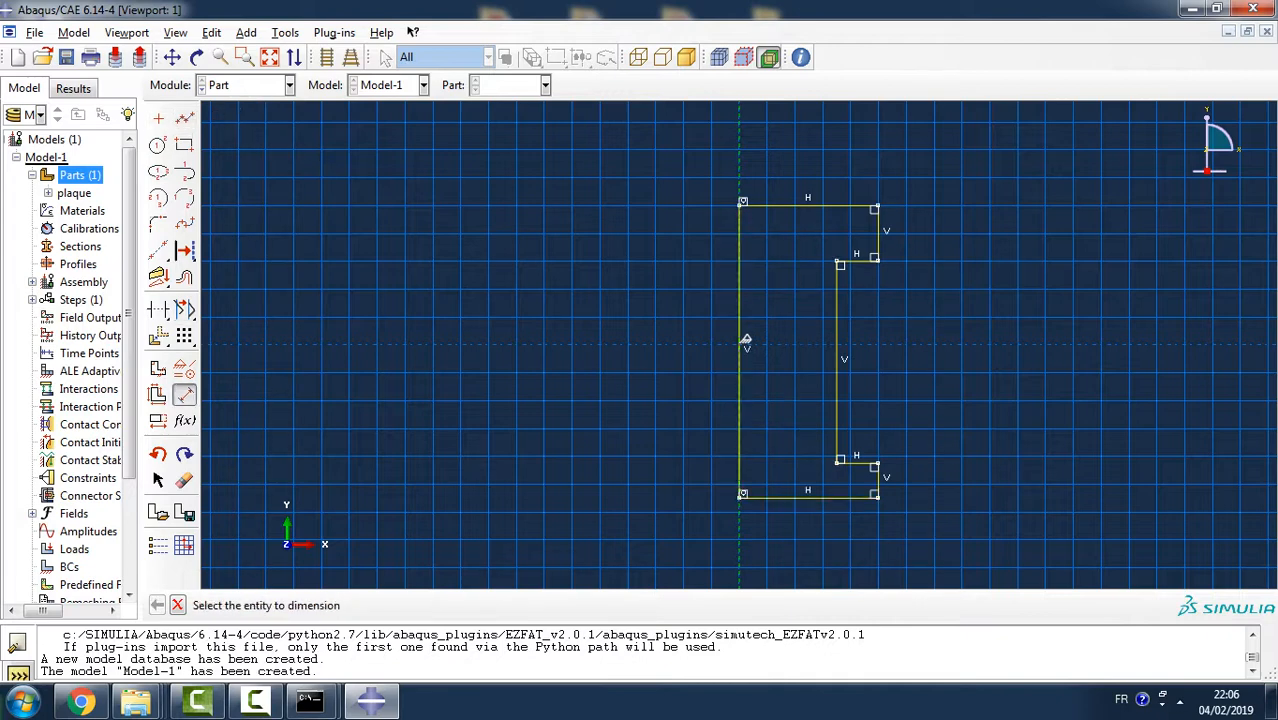
left_click(837, 374)
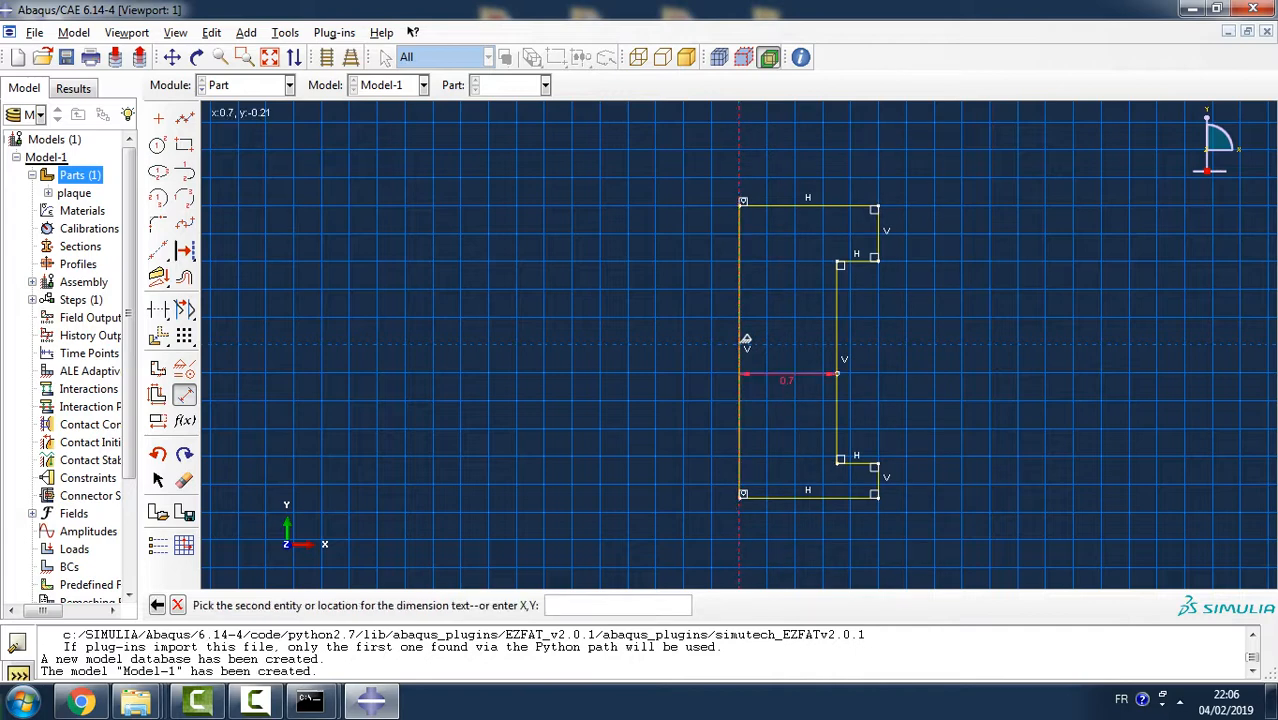
left_click(822, 143)
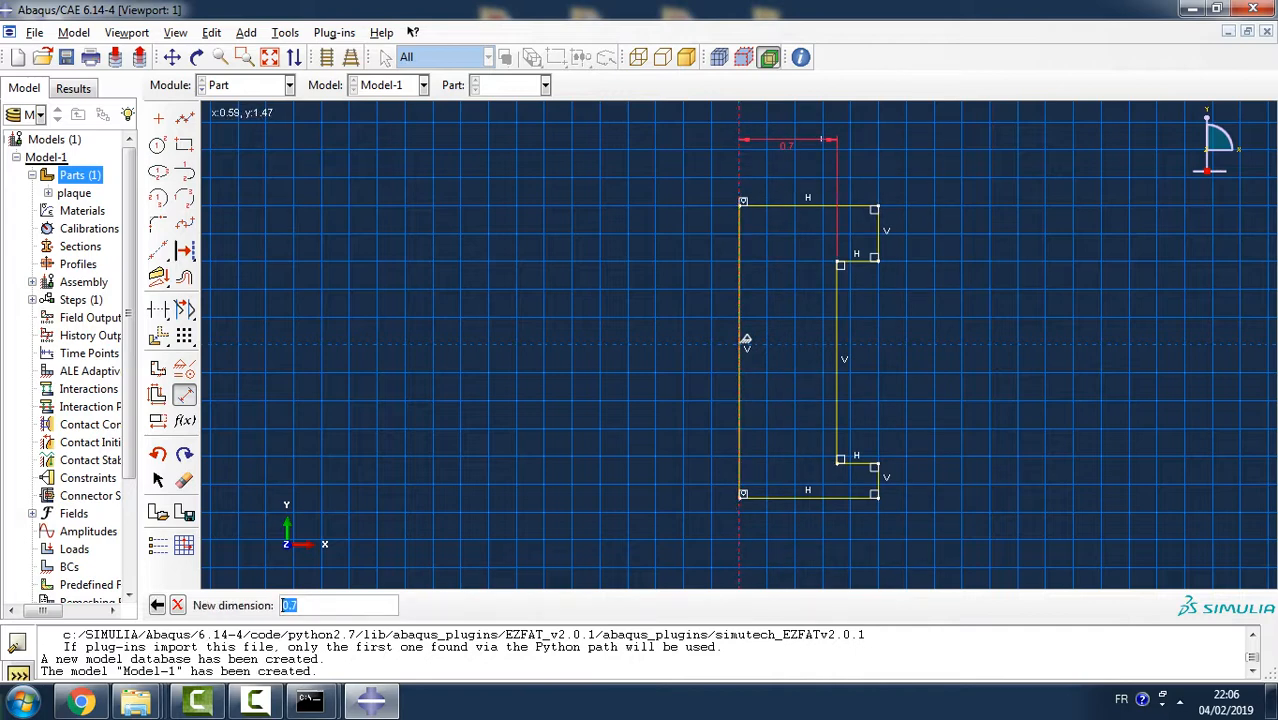
key("Escape")
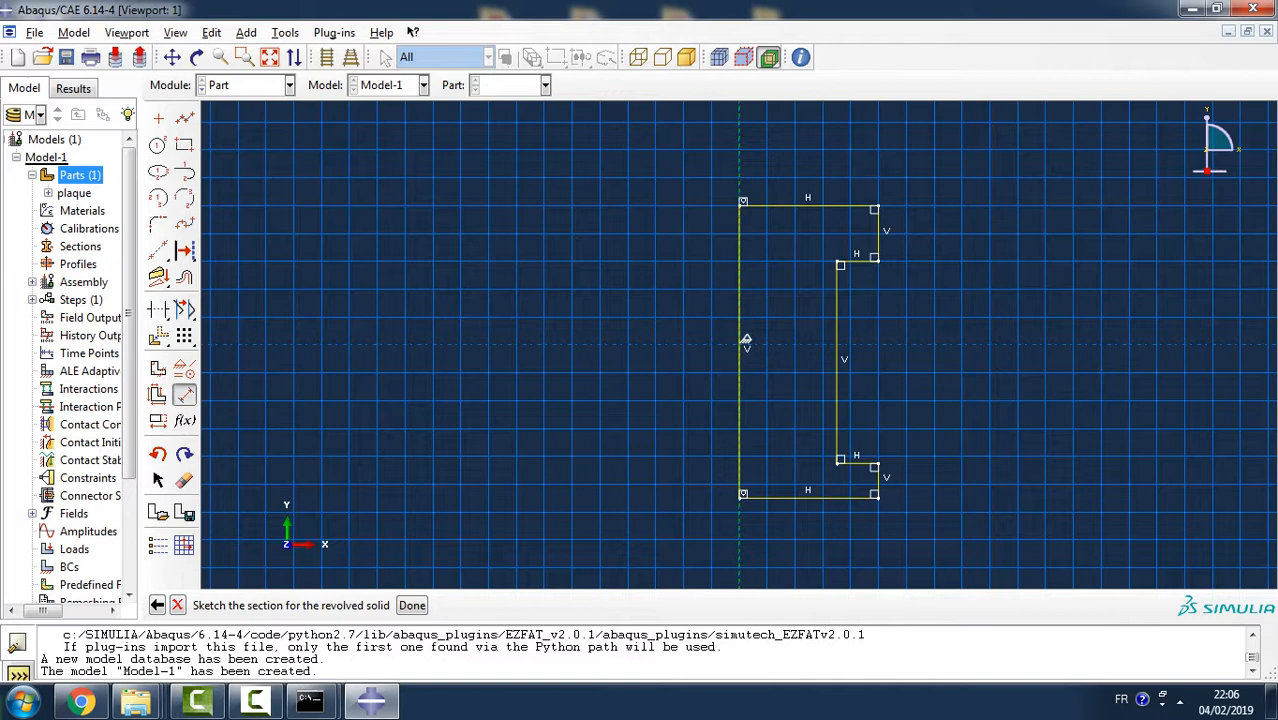
- Try a 1.5 horizontal dimension between the shank's vertical line and the upper head's outer edge, and undo it
left_click(184, 394)
left_click(838, 300)
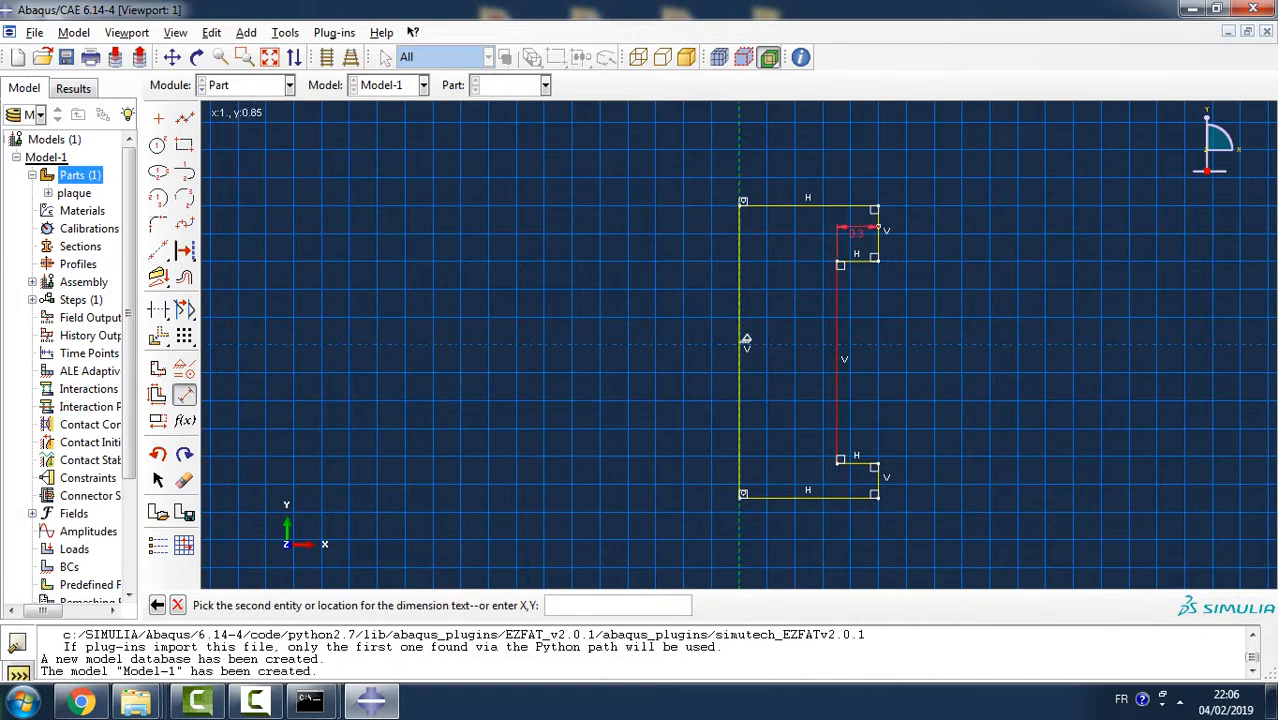
left_click(878, 230)
left_click(857, 160)
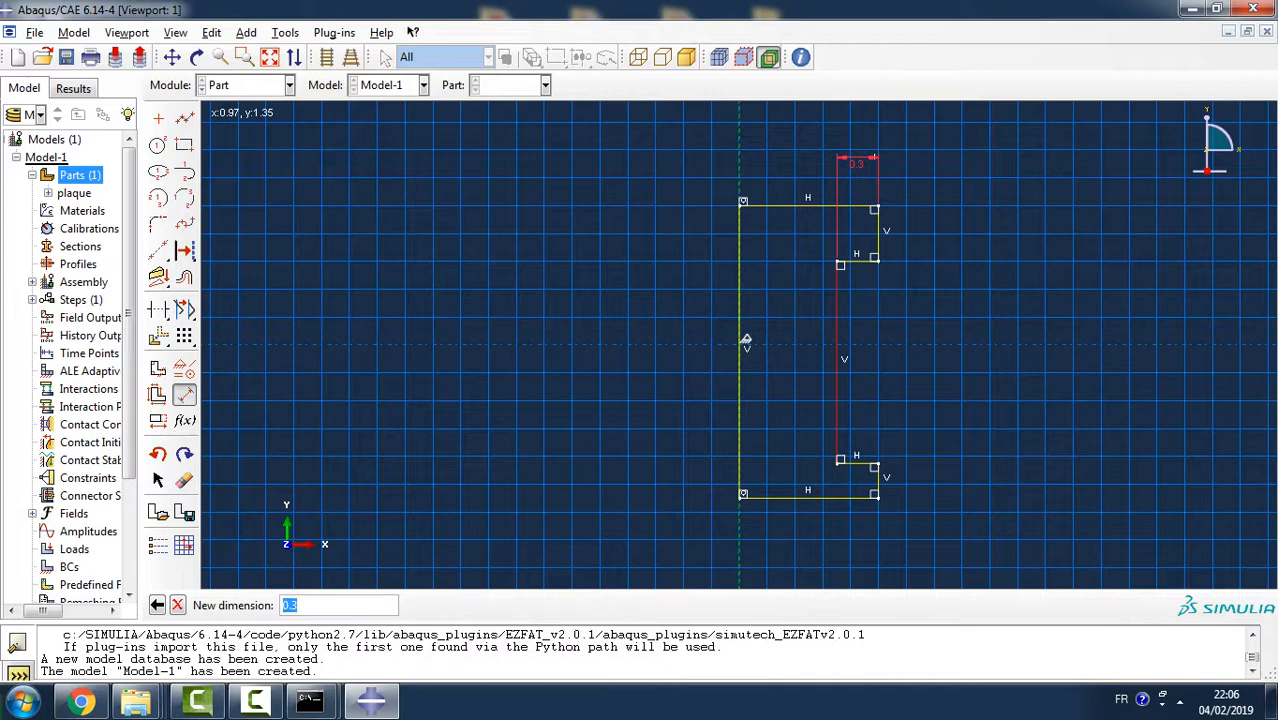
type("1.5")
key("Return")
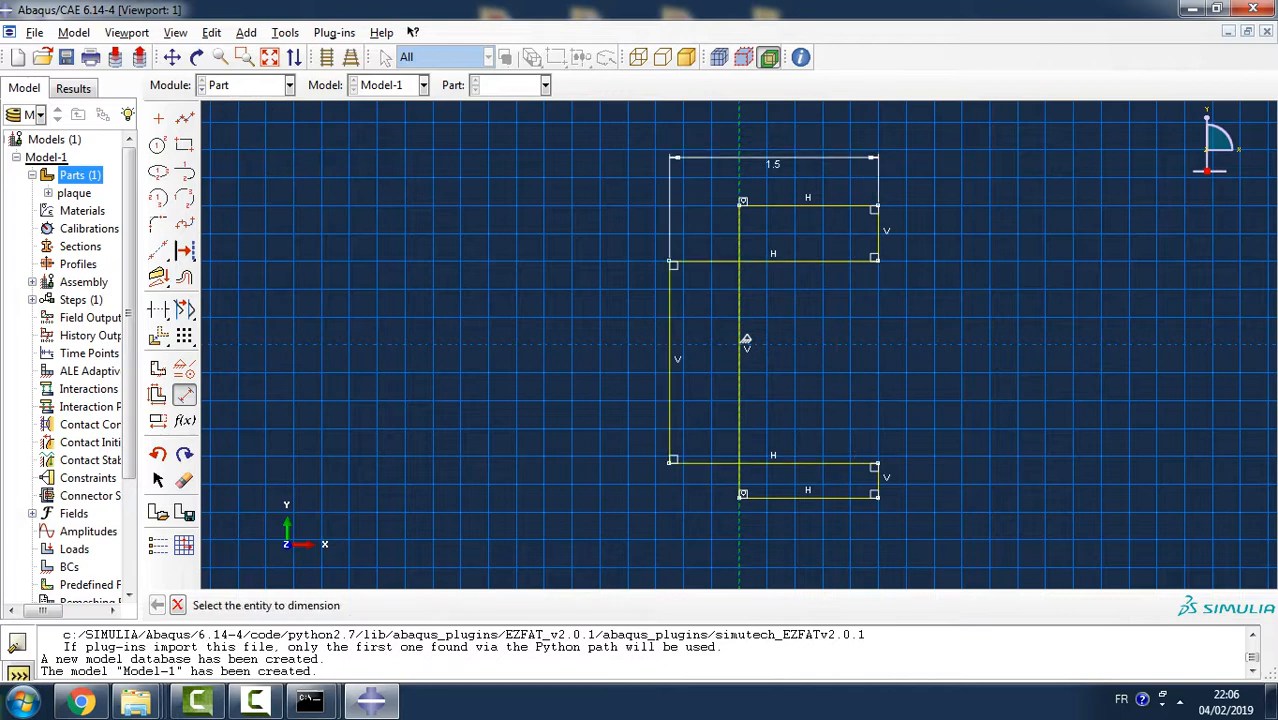
key("ctrl+z")
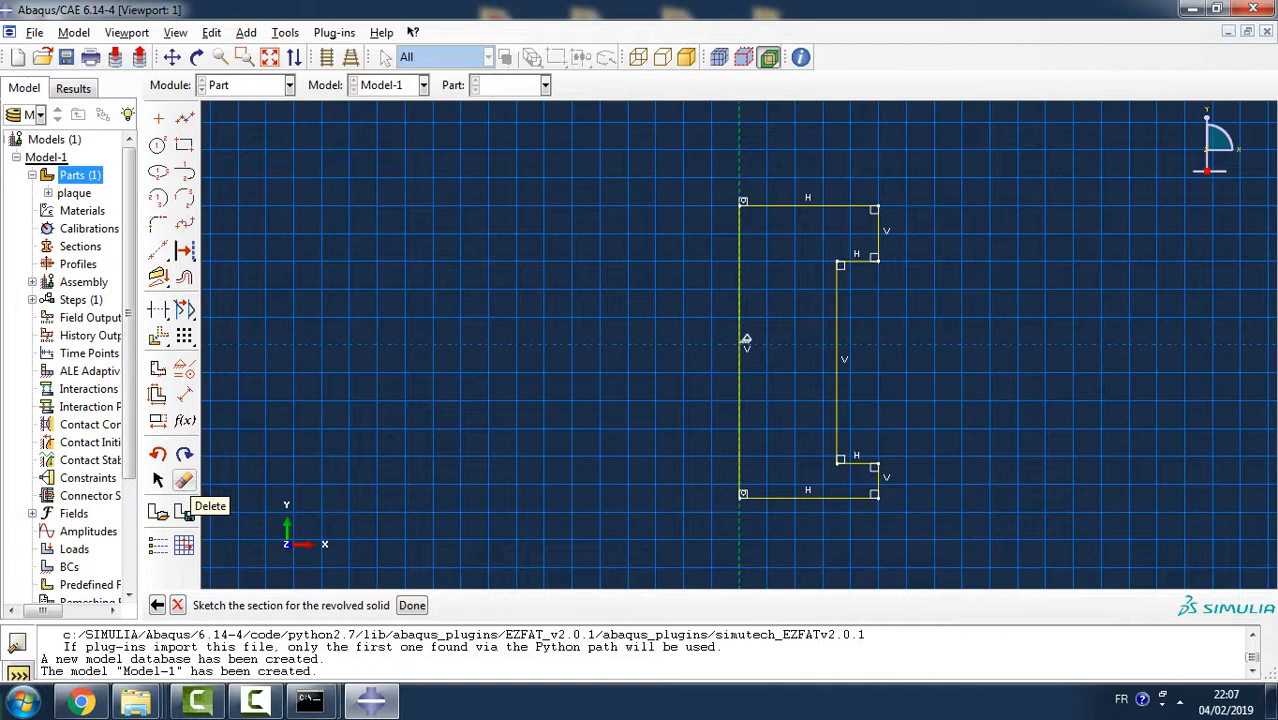
- Dimension the vertical distance between the lower head's bottom line and its upper outer corner and set it to 1.5
left_click(184, 394)
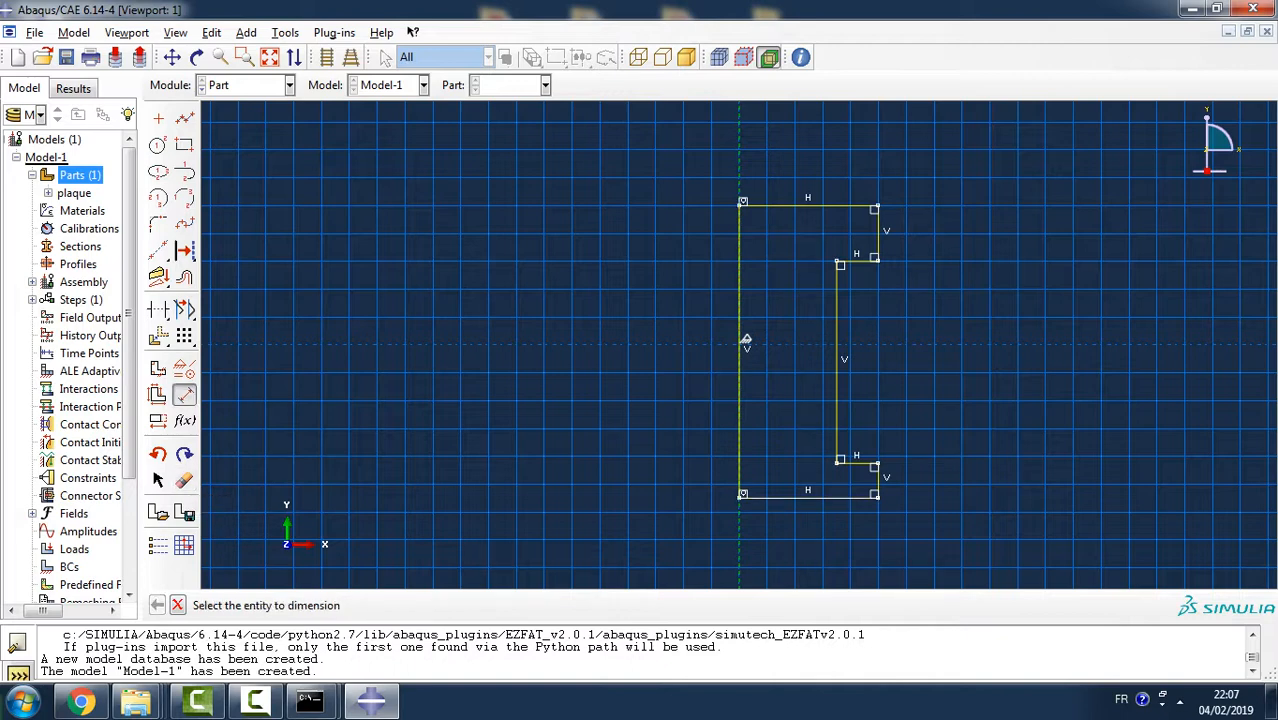
left_click(840, 497)
left_click(877, 463)
left_click(973, 460)
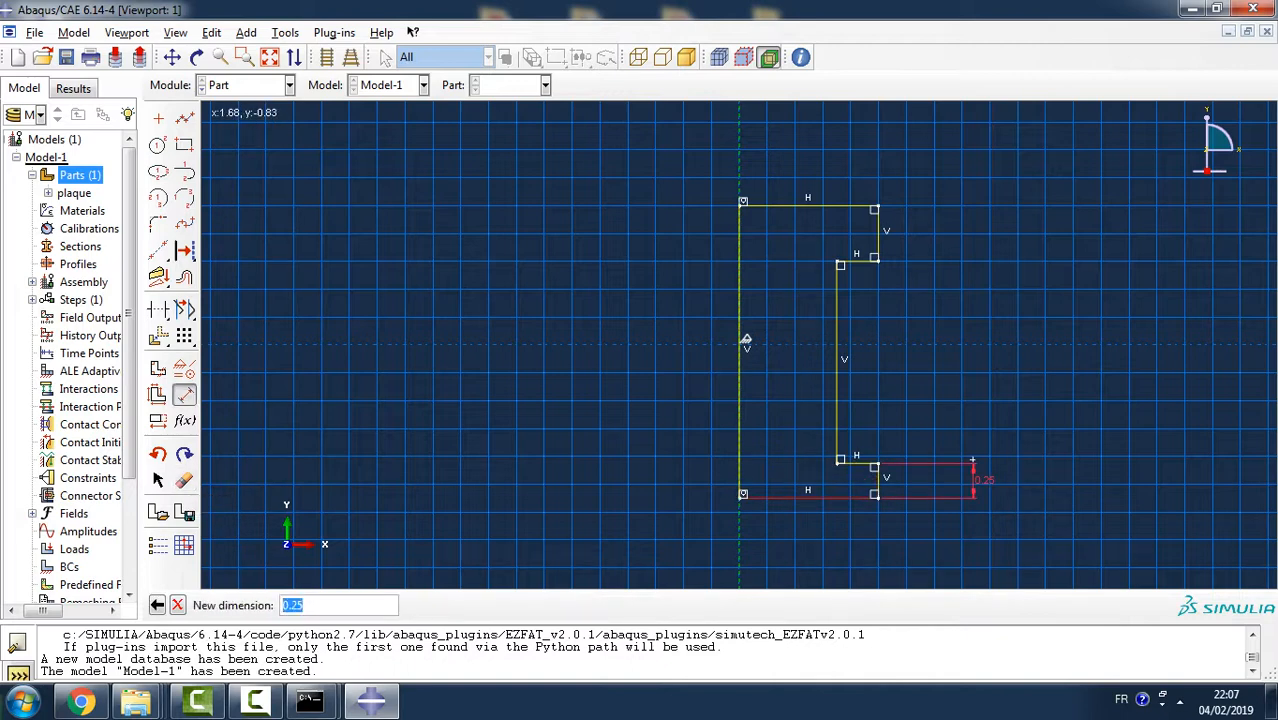
type("1.5")
key("Return")
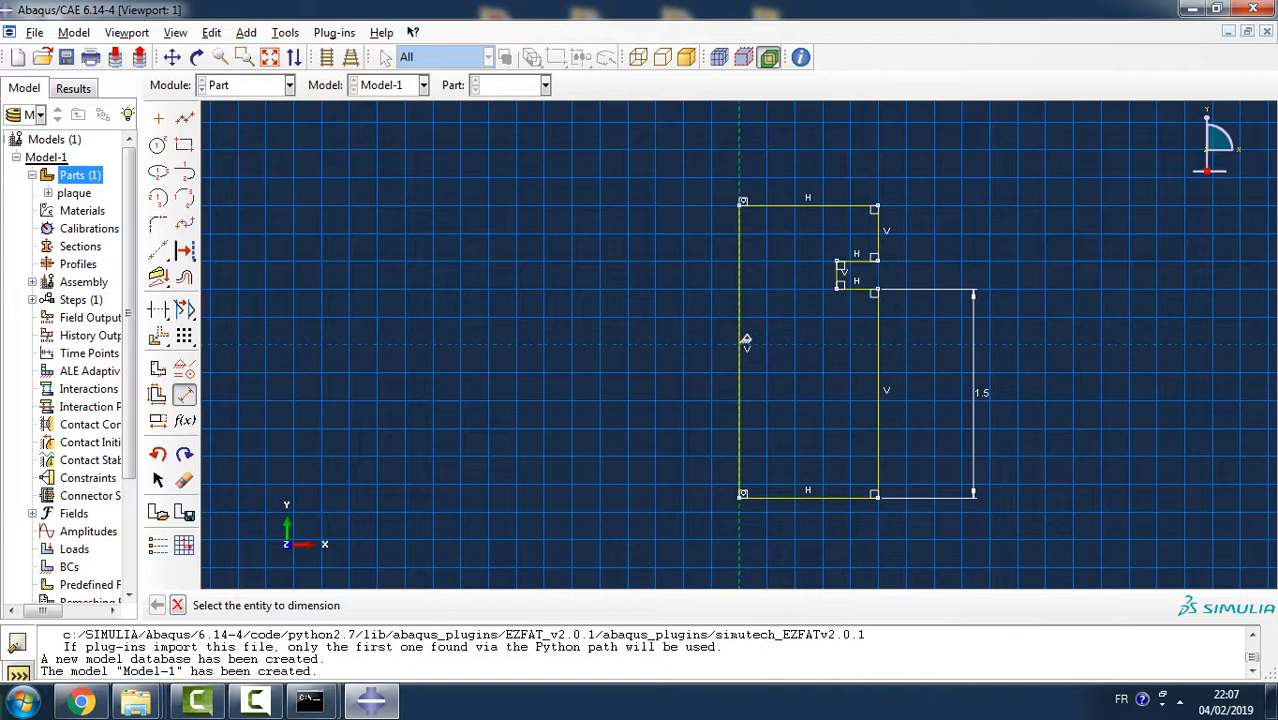
- Try a 1.5 dimension for the thickness of the profile's upper head, and undo it
left_click(858, 261)
left_click(842, 206)
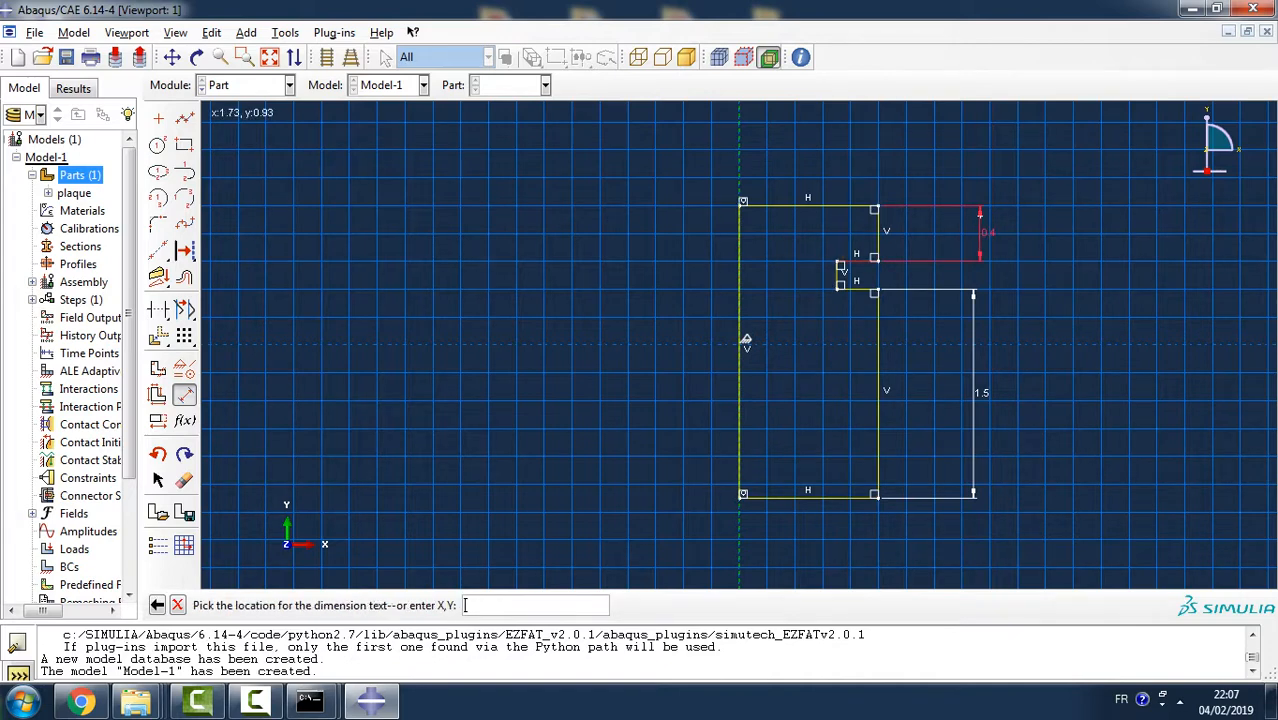
left_click(981, 215)
type("1.5")
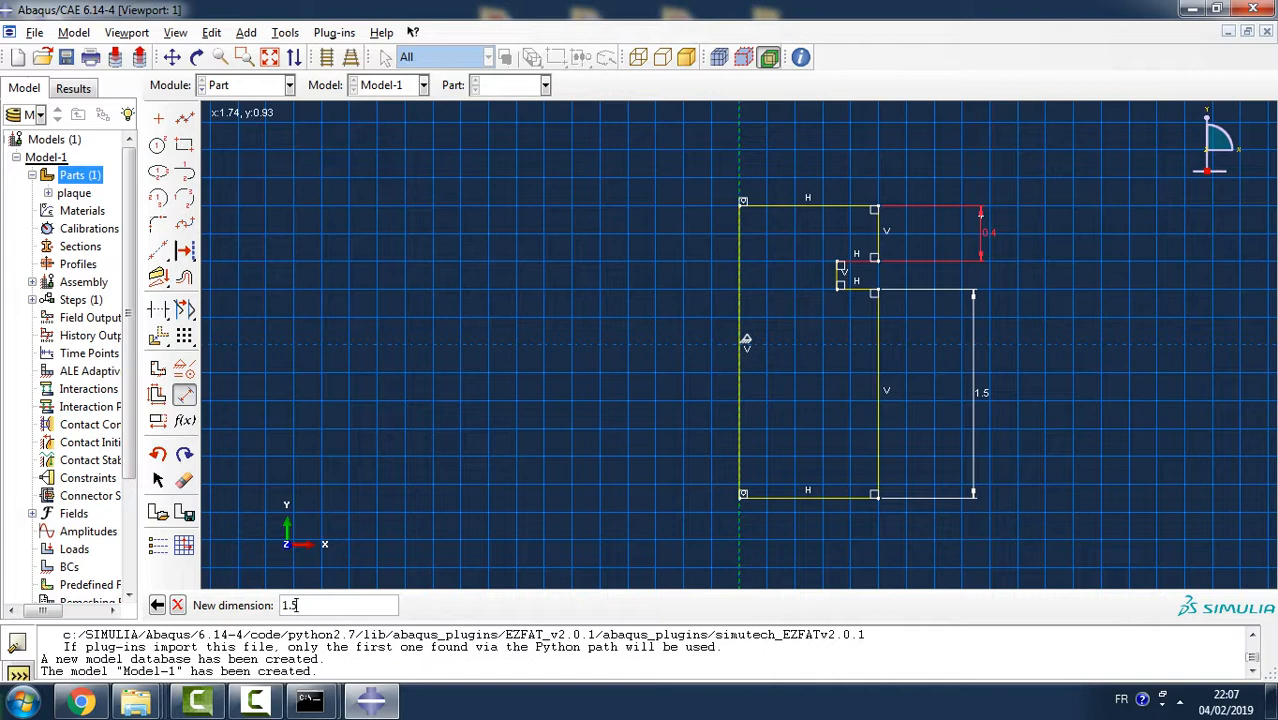
key("Return")
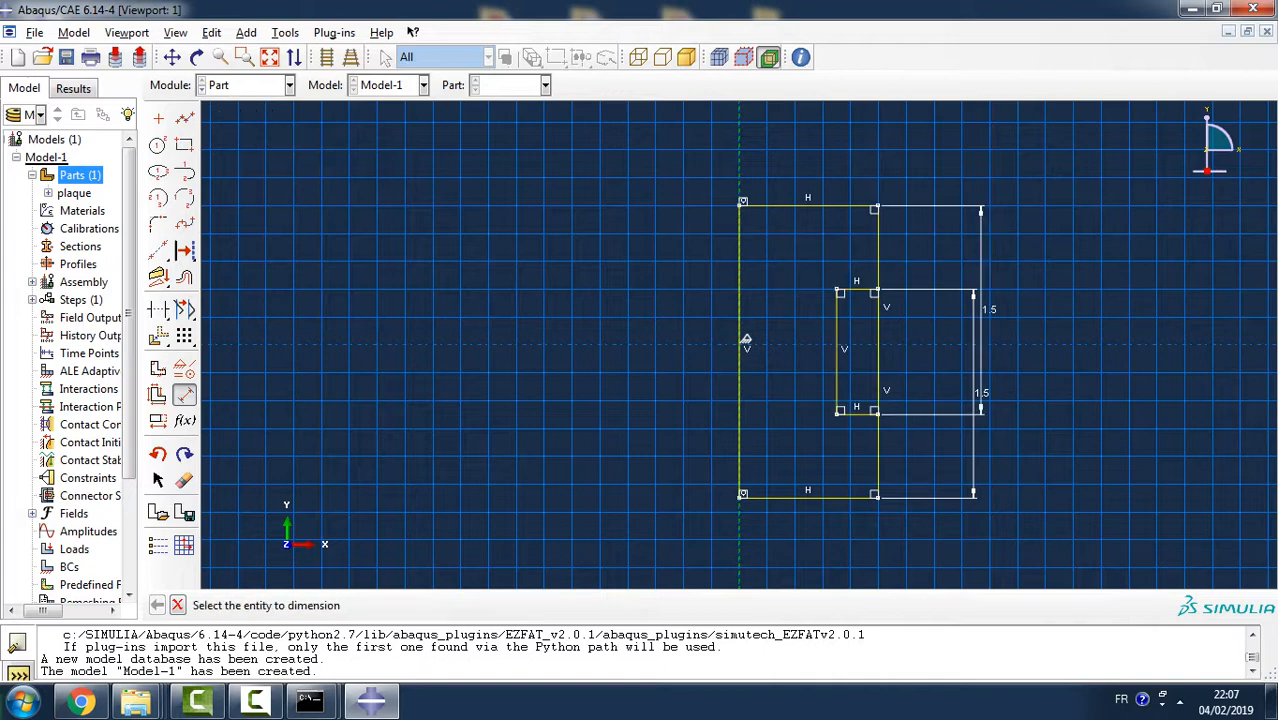
key("ctrl+z")
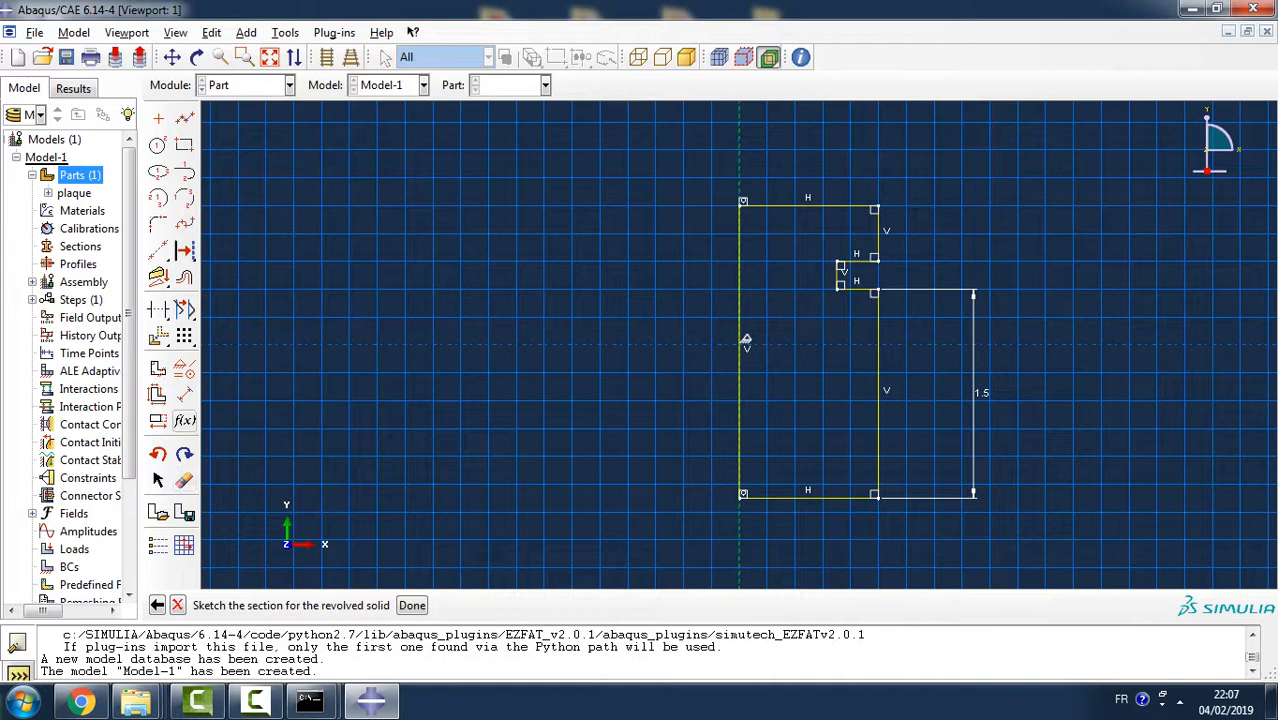
- Dimension the profile's overall height between its bottom and top lines and set it to 3
left_click(184, 395)
left_click(800, 494)
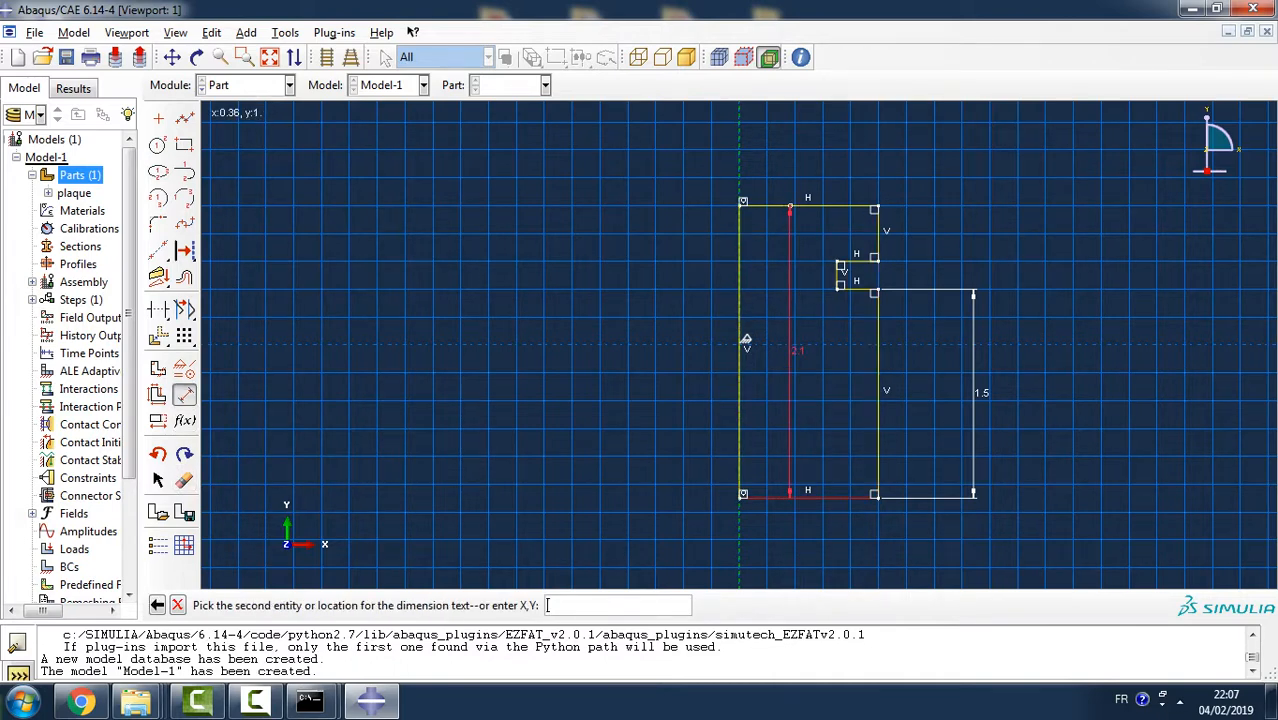
left_click(790, 206)
left_click(1027, 225)
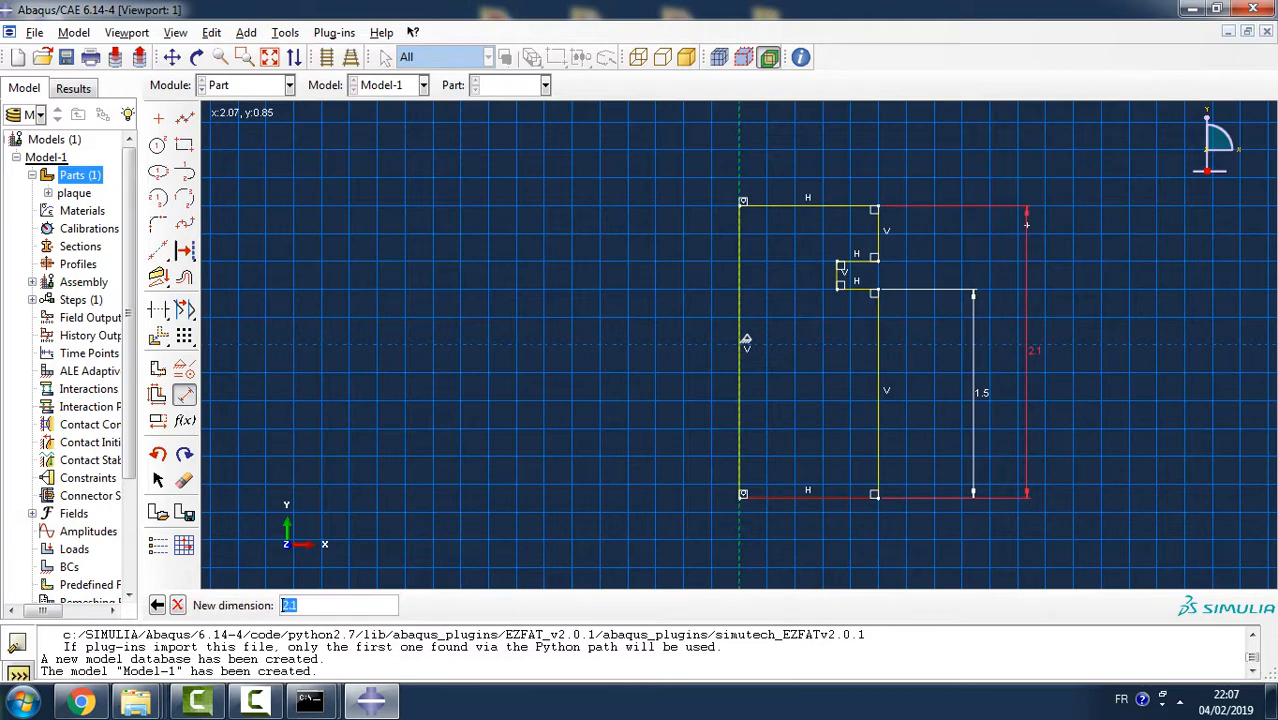
type("3")
key("Return")
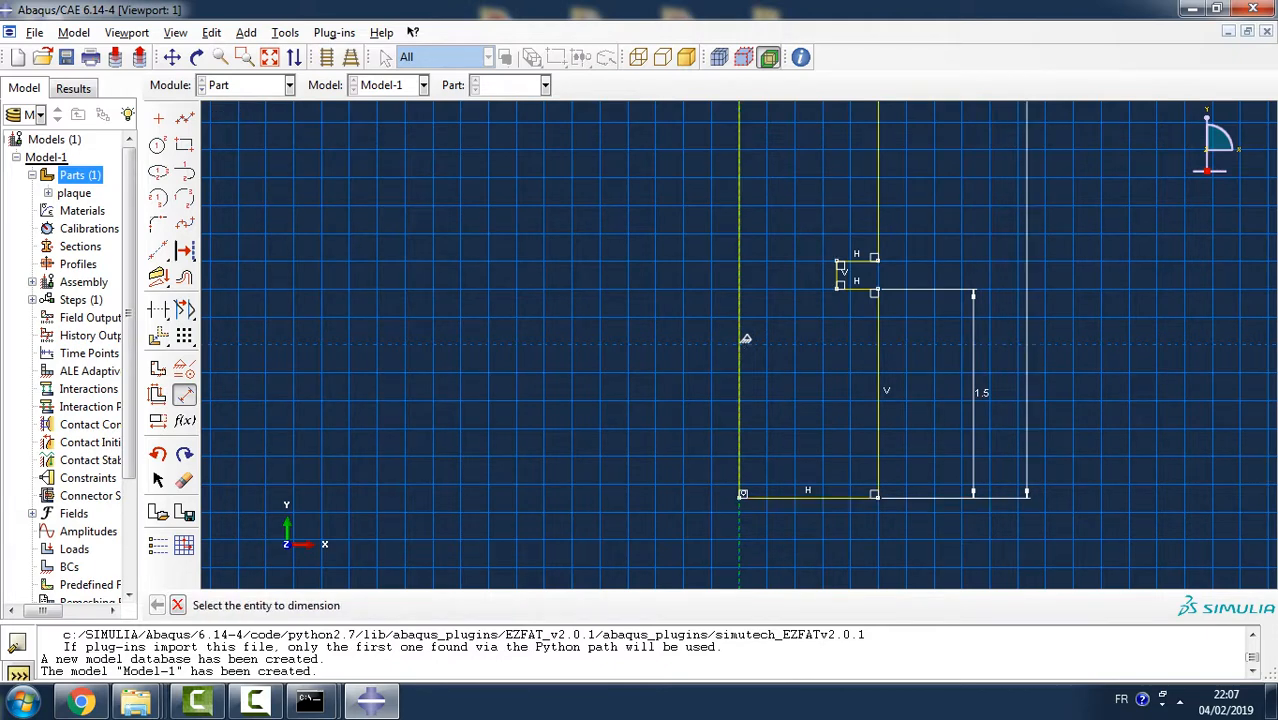
- Dimension the vertical distance between the notch's two horizontal lines and set it to 3
left_click(857, 289)
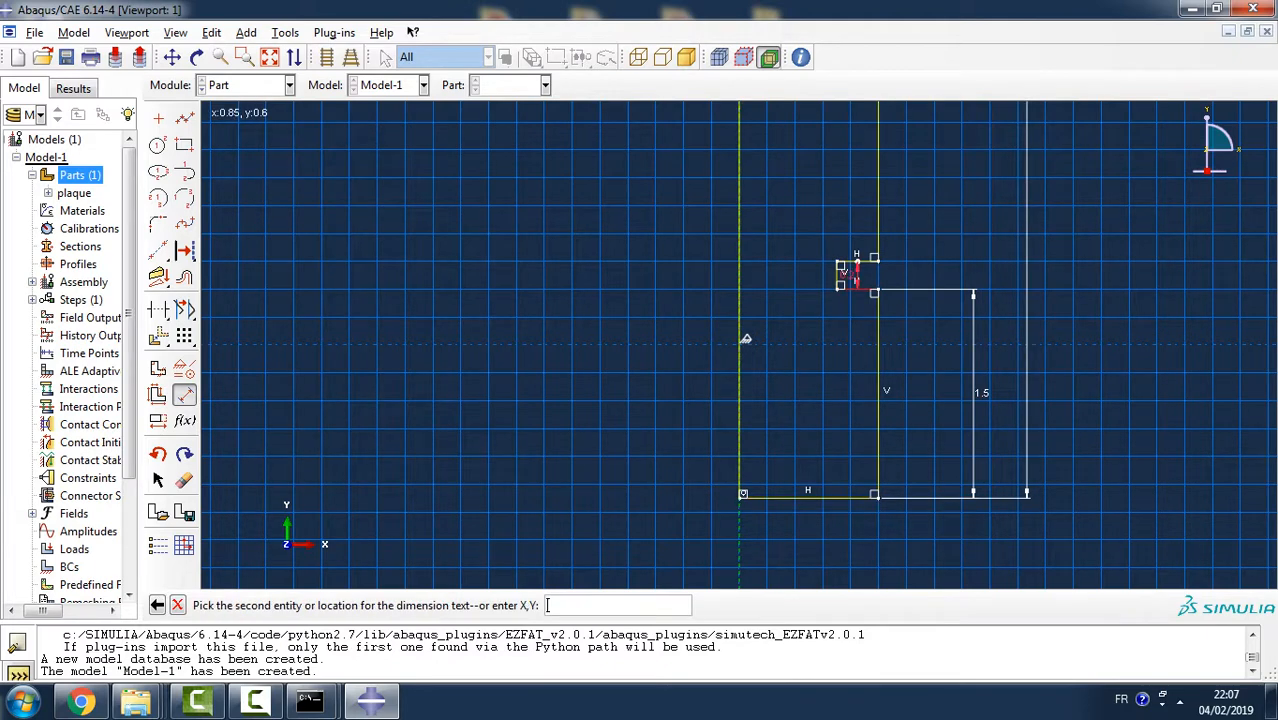
left_click(857, 261)
left_click(951, 268)
type("3")
key("Return")
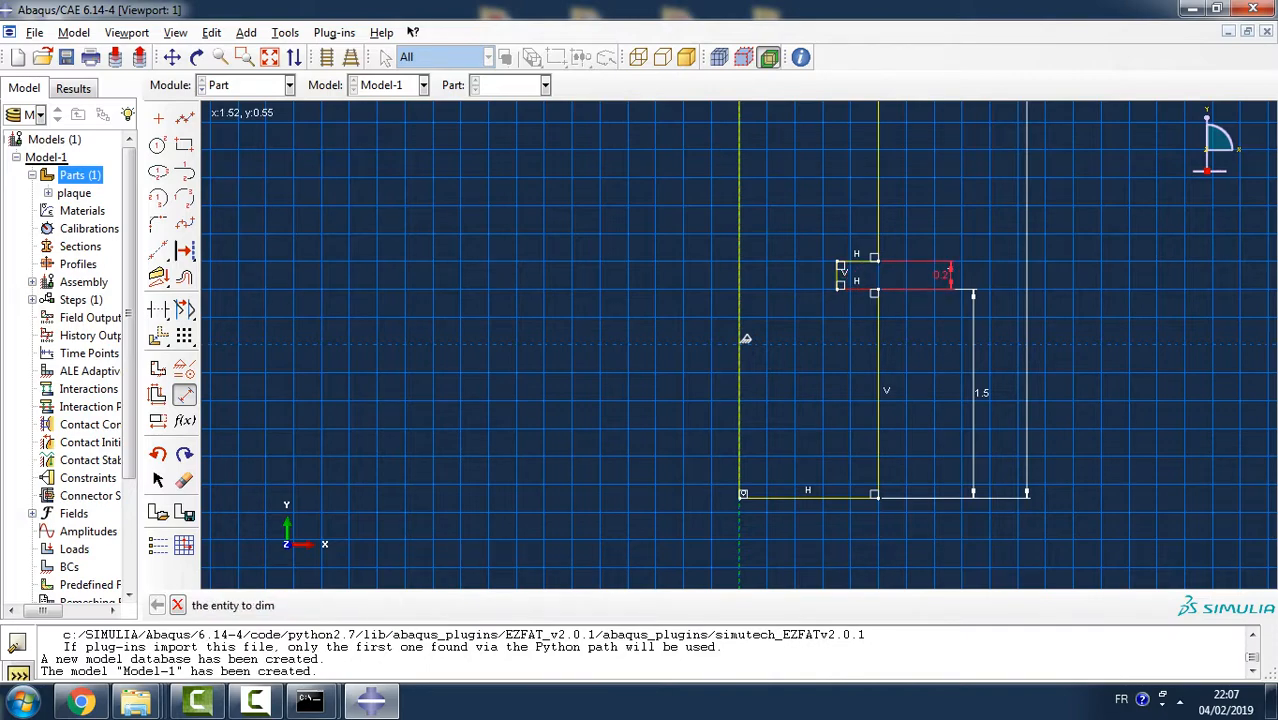
scroll(817, 354, "up", 6)
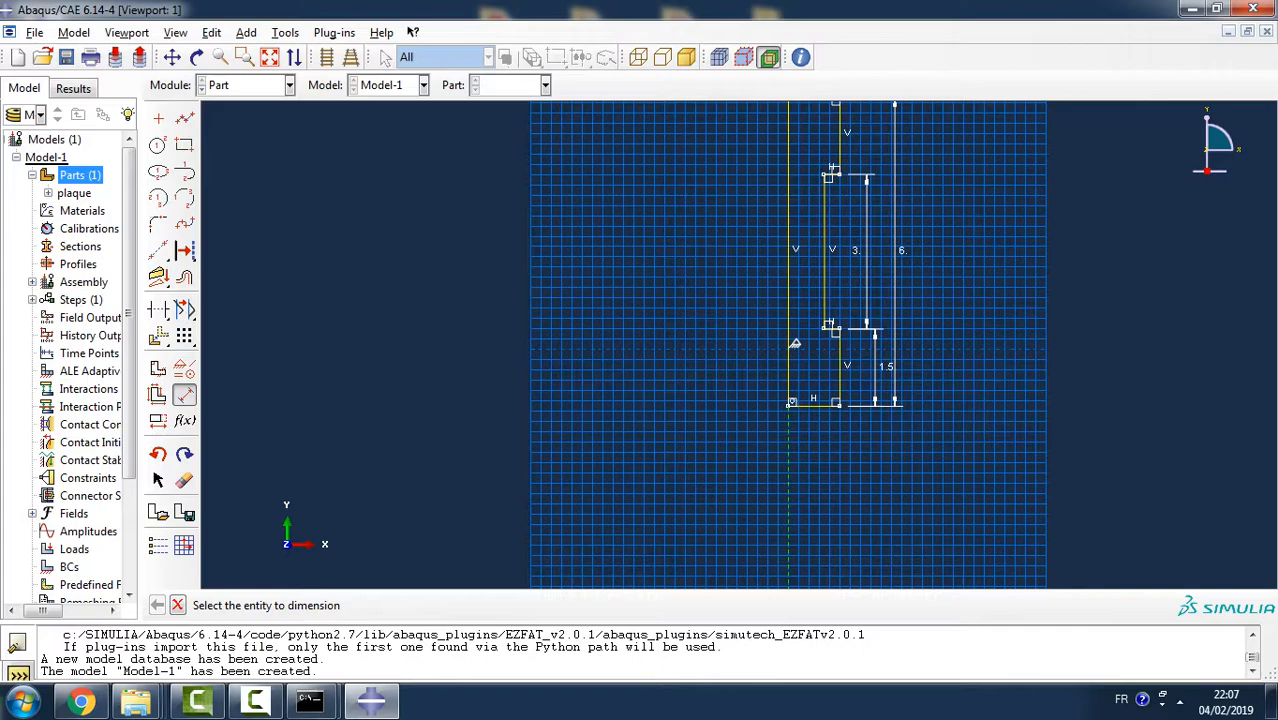
- Display the Views toolbar, restore the front XY view of the sketch, and dock the toolbar above the viewport
mouse_move(817, 354)
left_mouse_down("ctrl+alt")
mouse_move(785, 385)
mouse_move(795, 368)
left_mouse_up("ctrl+alt")
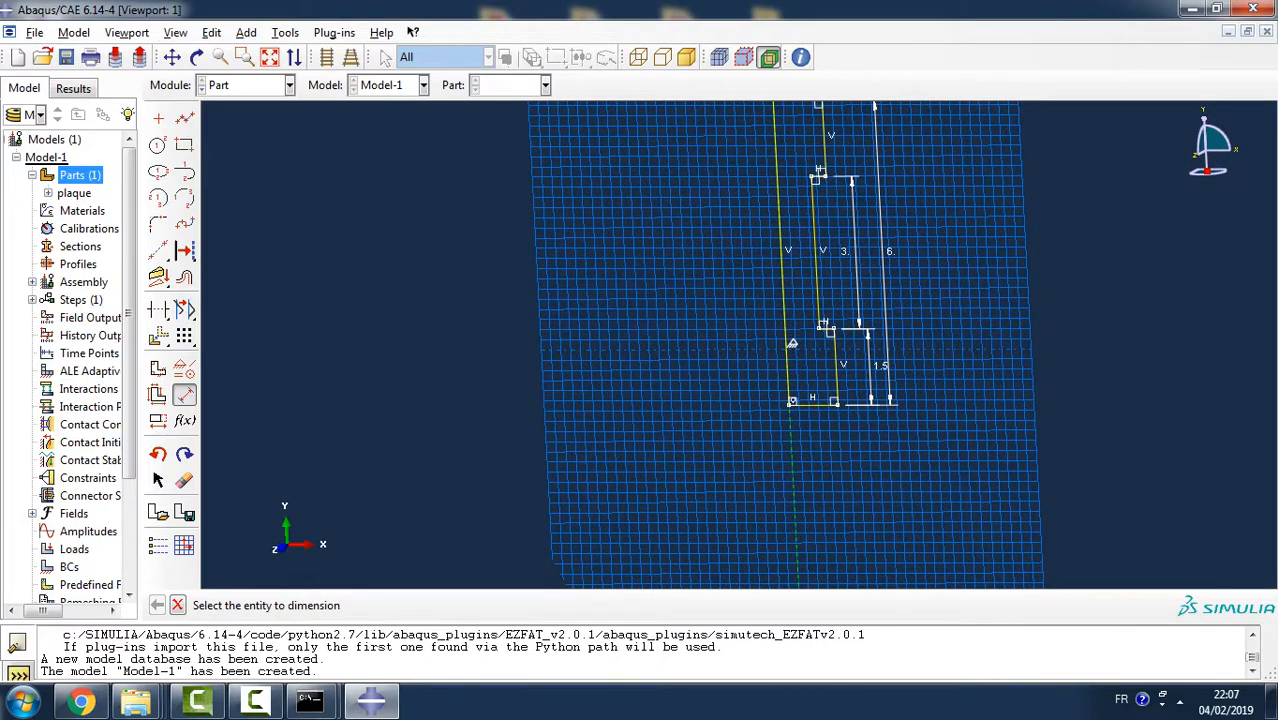
left_click(176, 32)
mouse_move(250, 266)
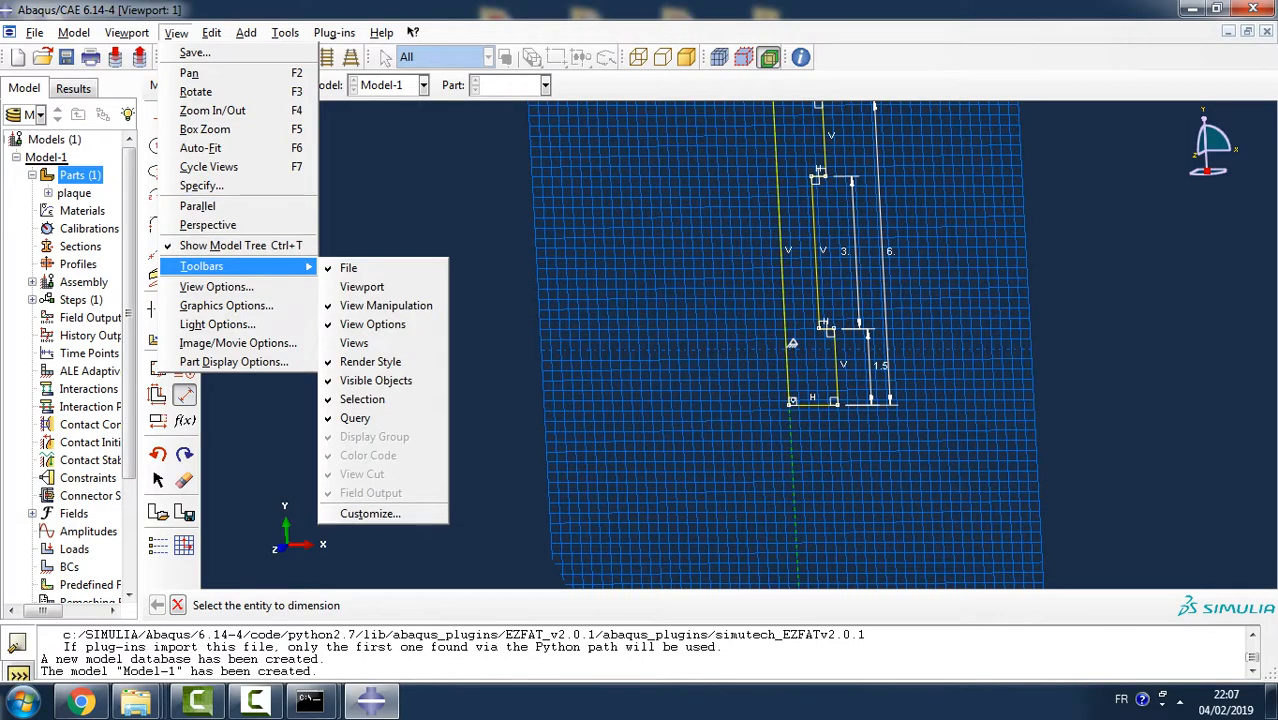
left_click(360, 342)
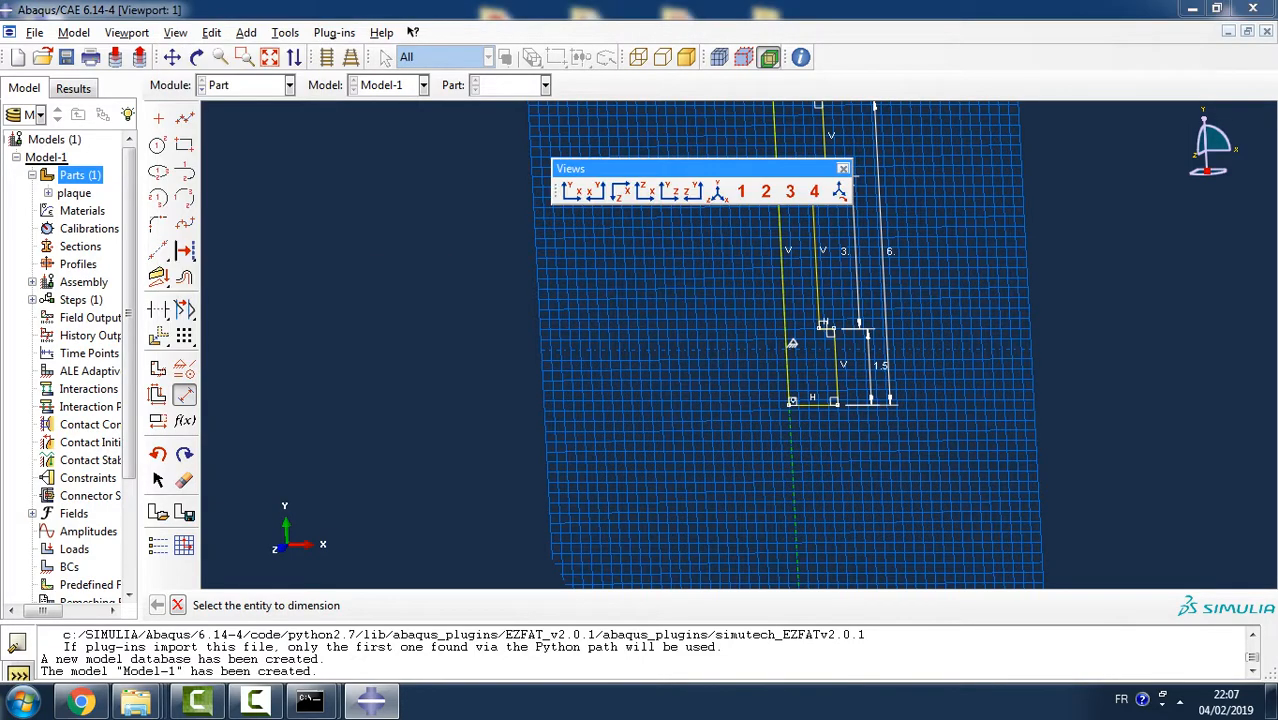
left_click(571, 191)
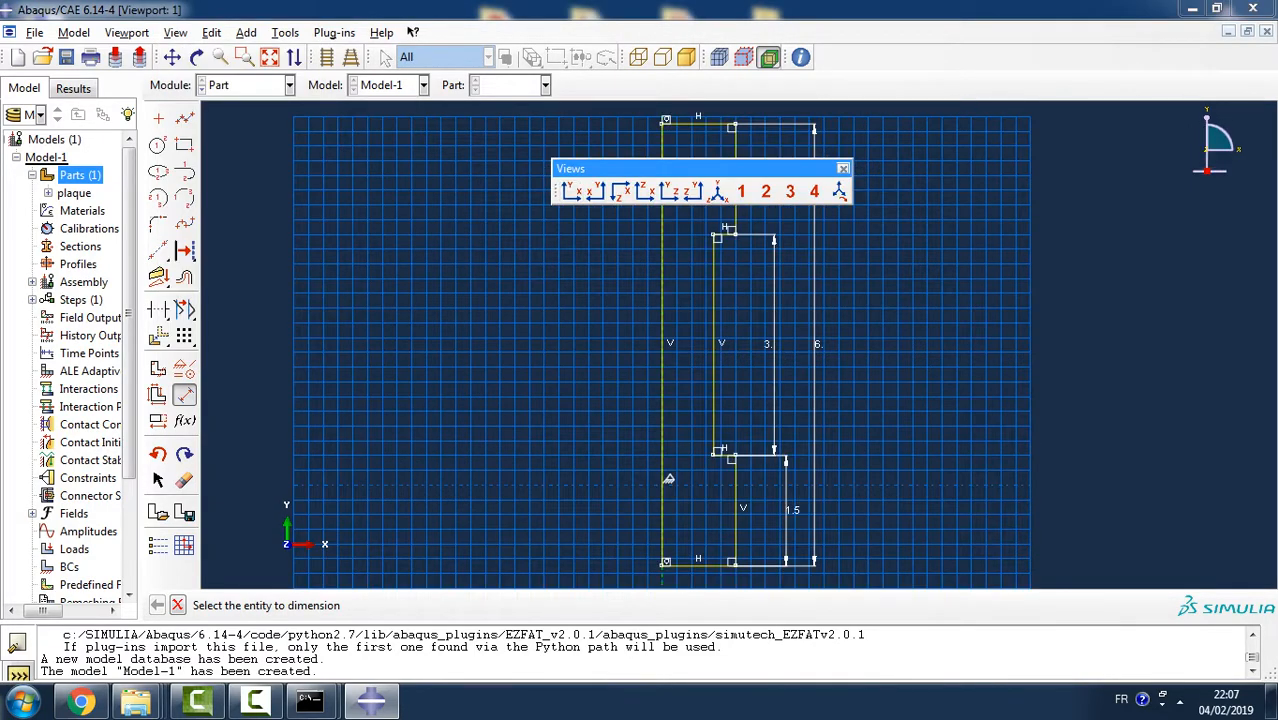
left_click_drag(600, 168, 1040, 55)
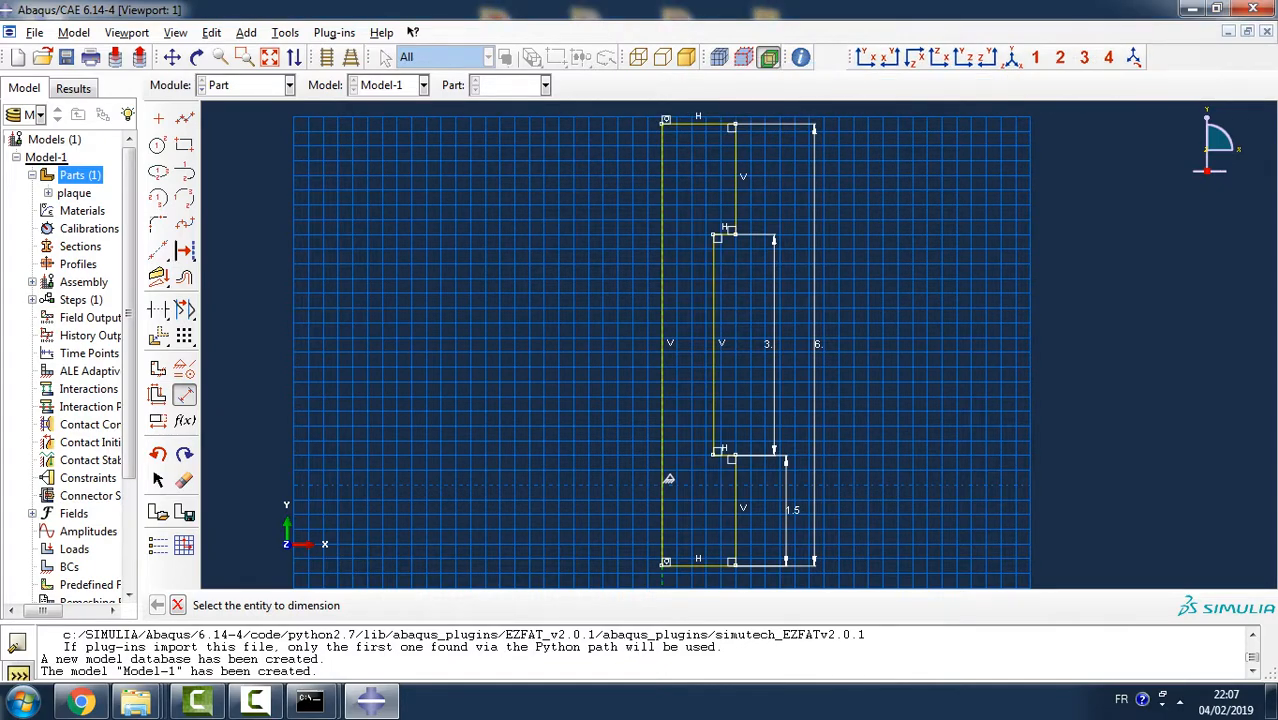
scroll(669, 480, "up", 3)
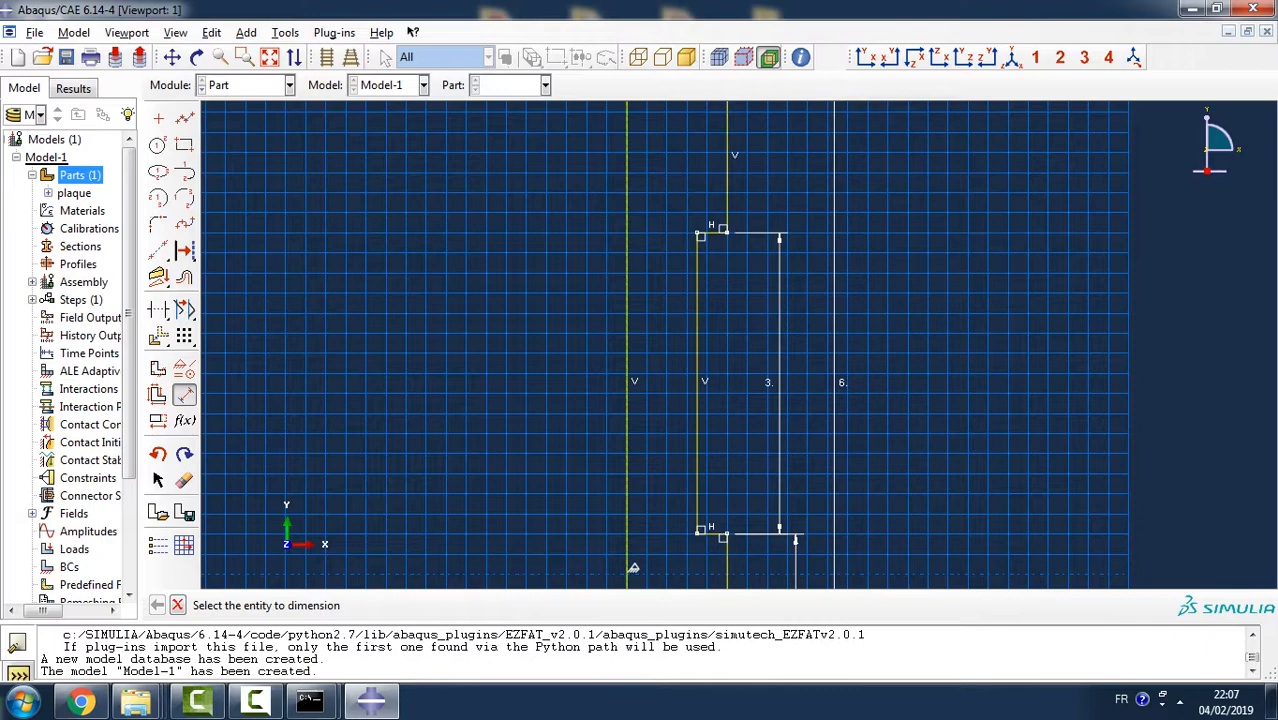
scroll(559, 355, "down", 2)
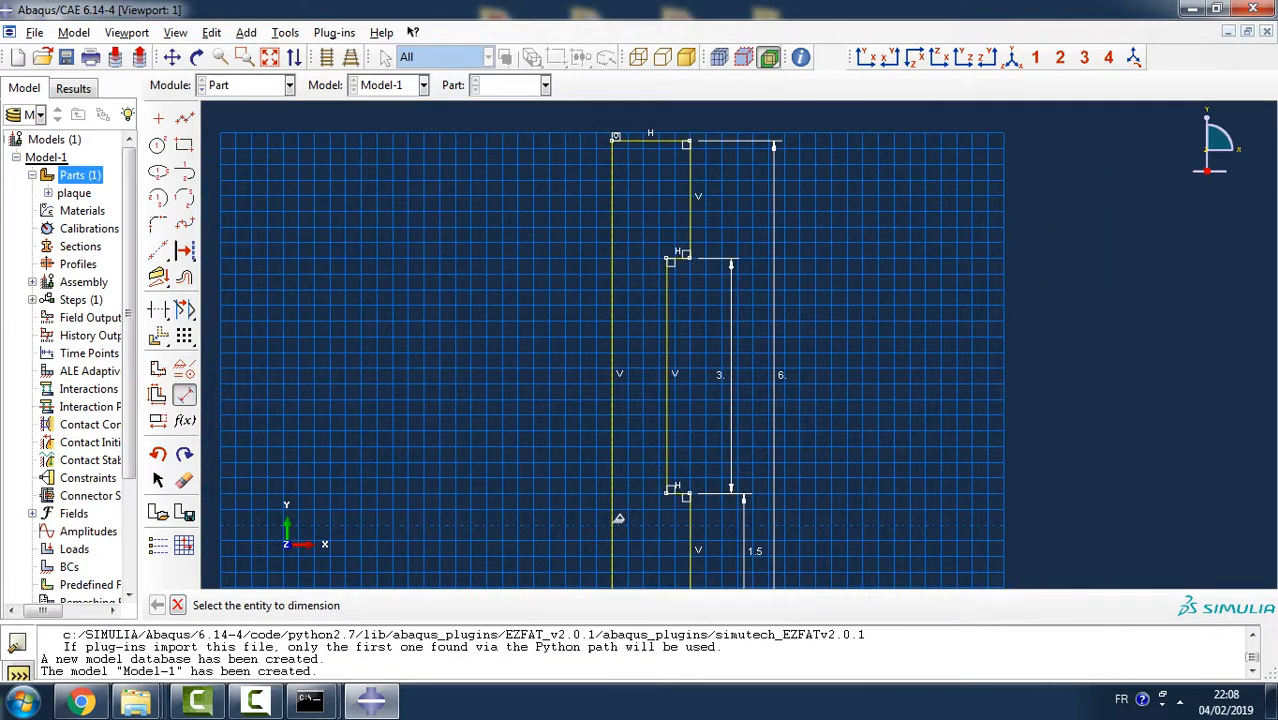
left_click(677, 258)
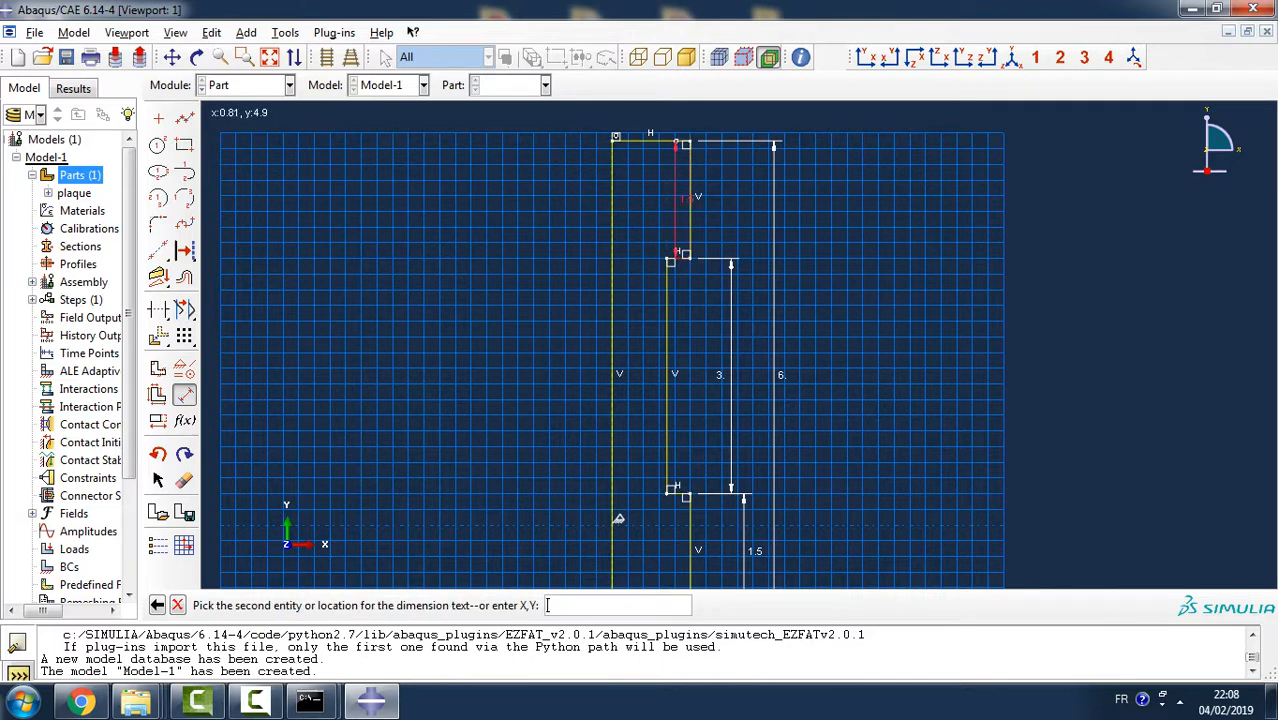
left_click(672, 141)
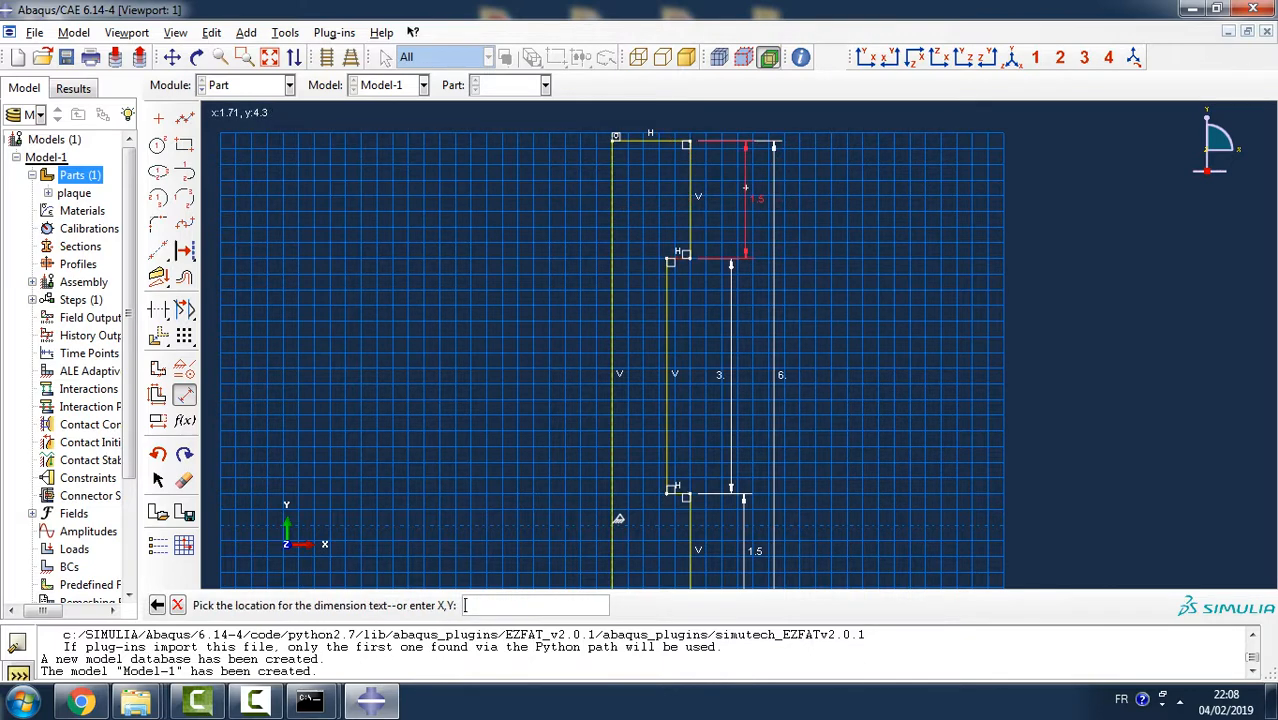
left_click(744, 187)
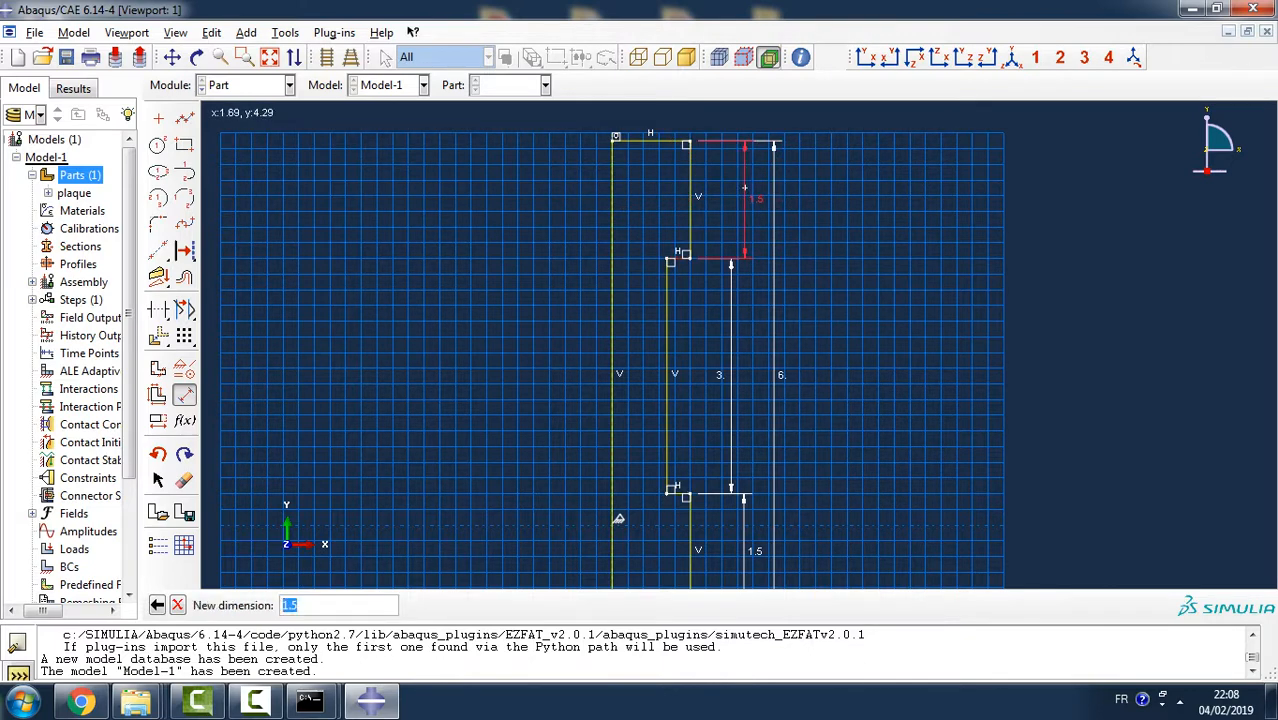
key("Escape")
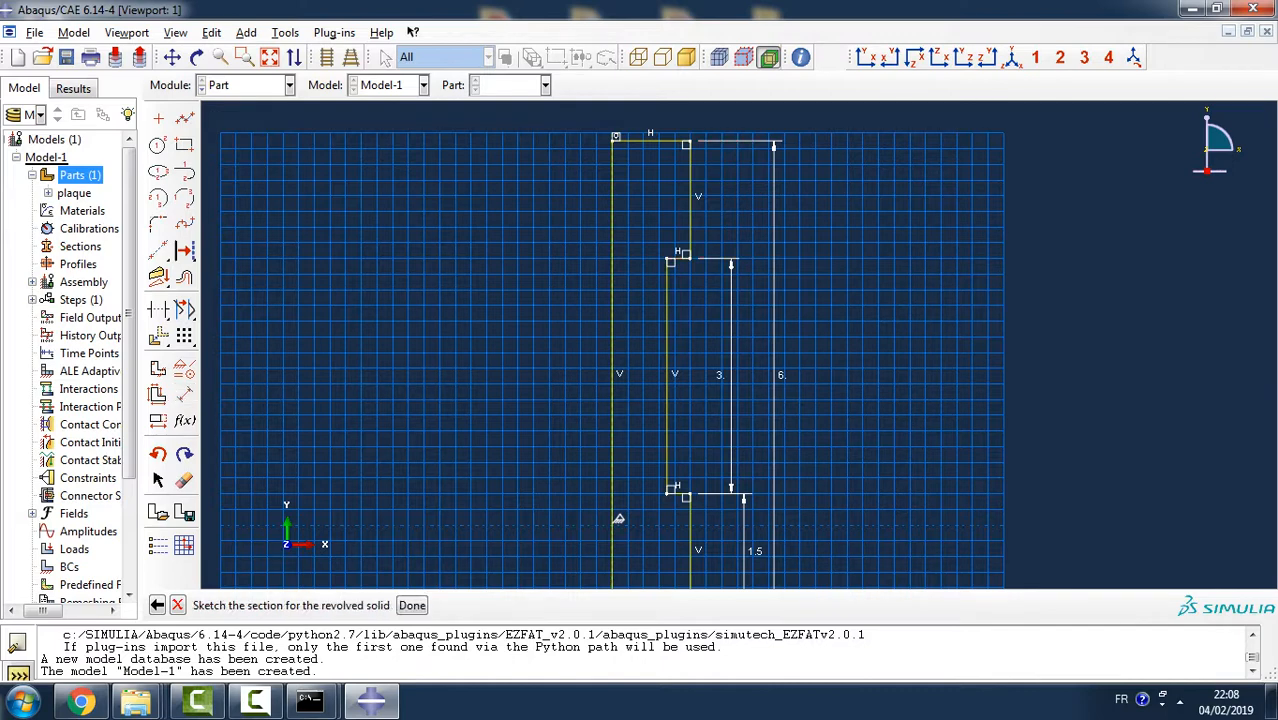
left_click(185, 395)
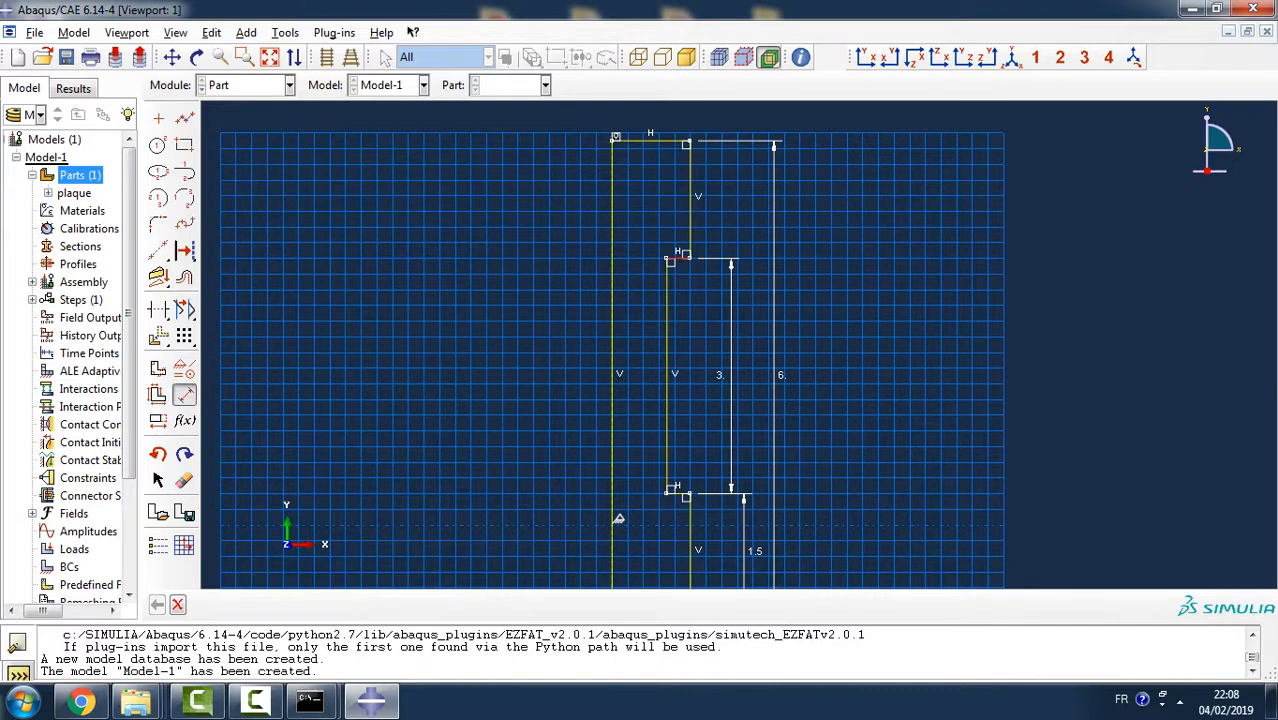
left_click(686, 200)
left_click(745, 156)
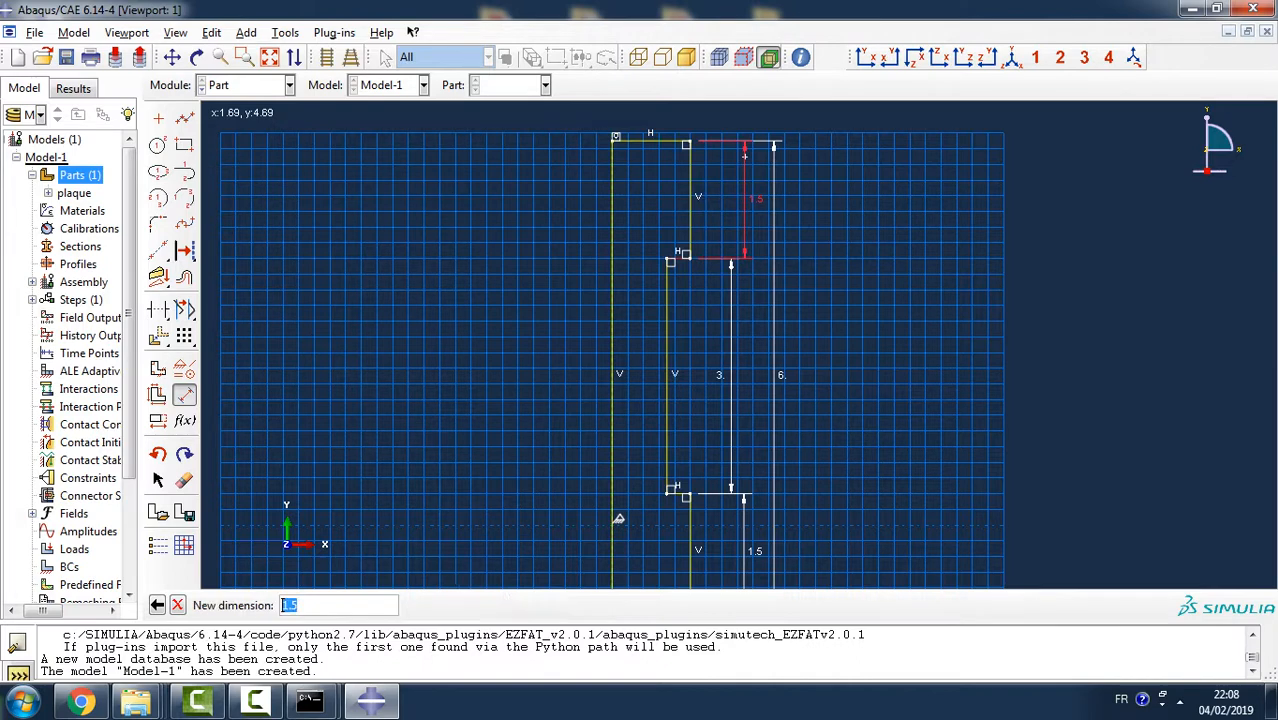
key("Escape")
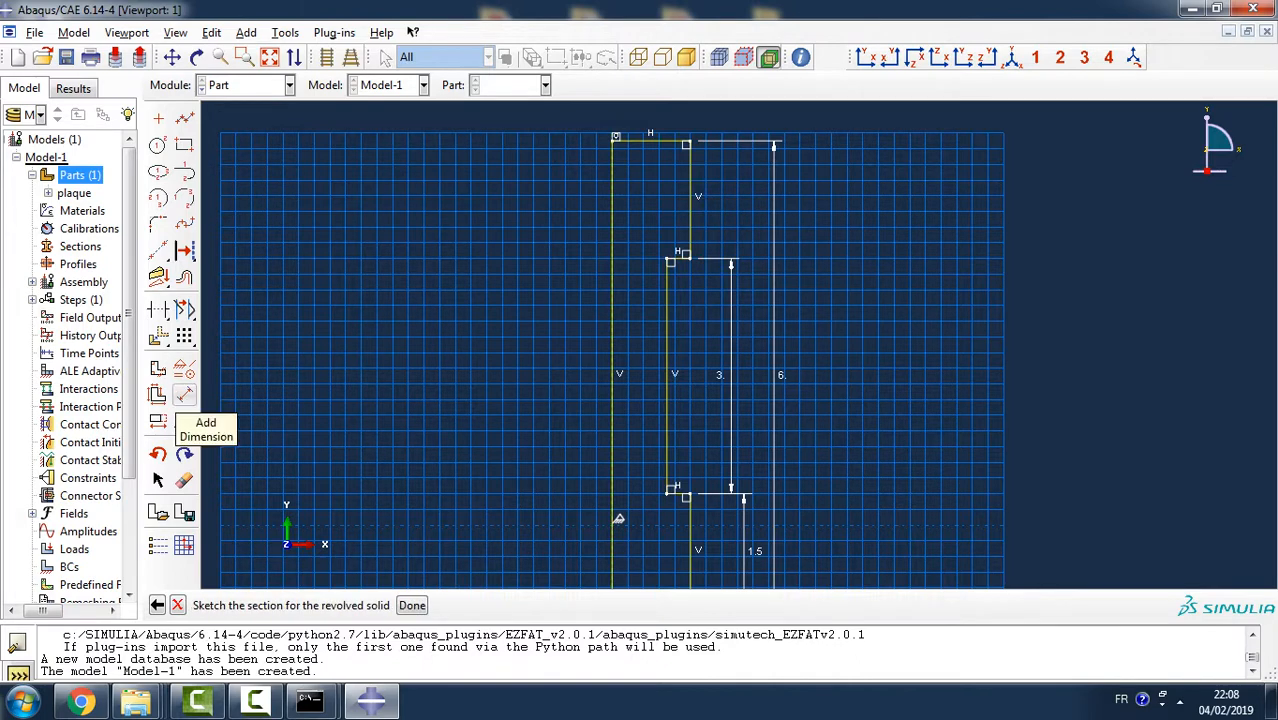
- Dimension the horizontal distance between the profile's axis line and the upper head's outer edge and set it to 4
left_click(184, 395)
left_click(612, 184)
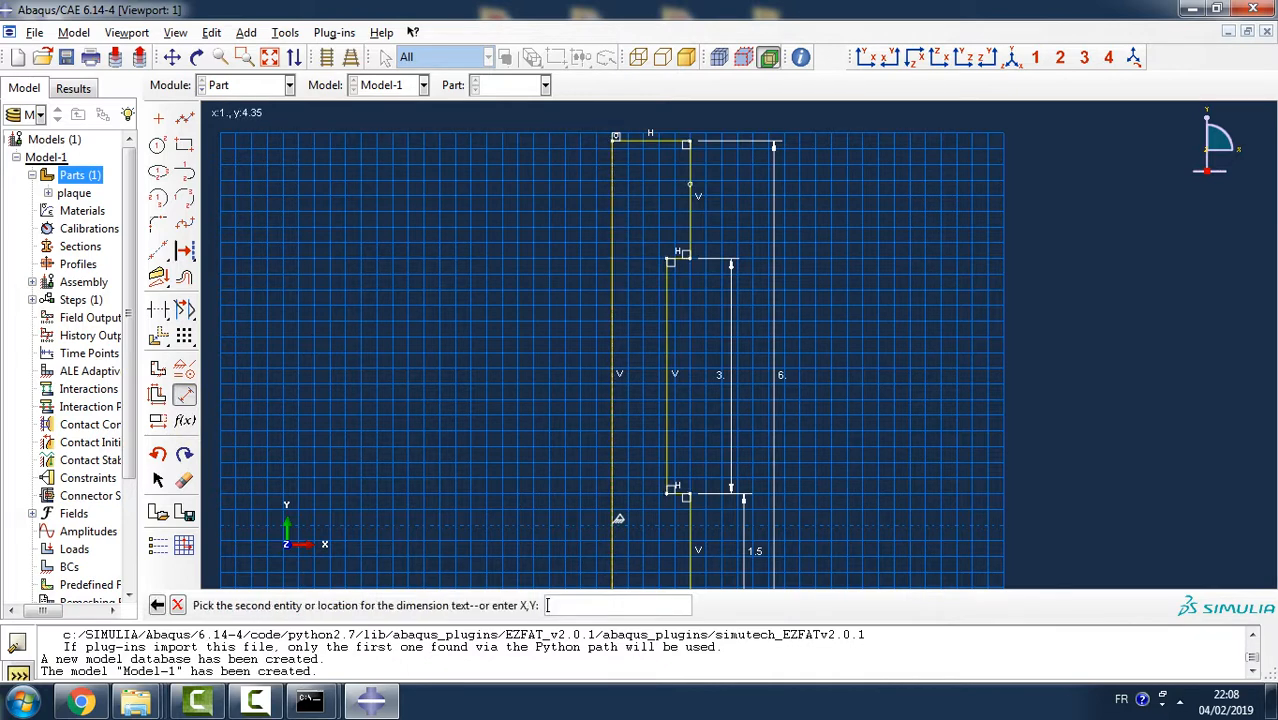
left_click(690, 187)
left_click(650, 120)
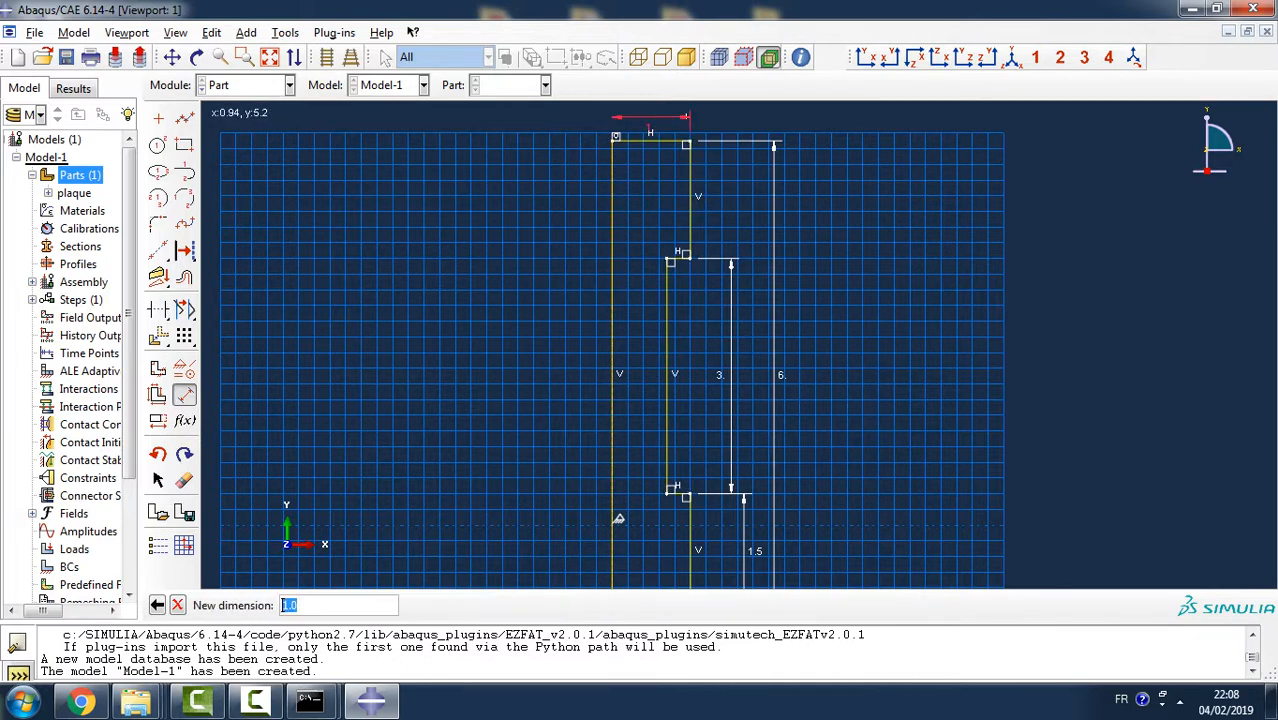
type("4")
key("Return")
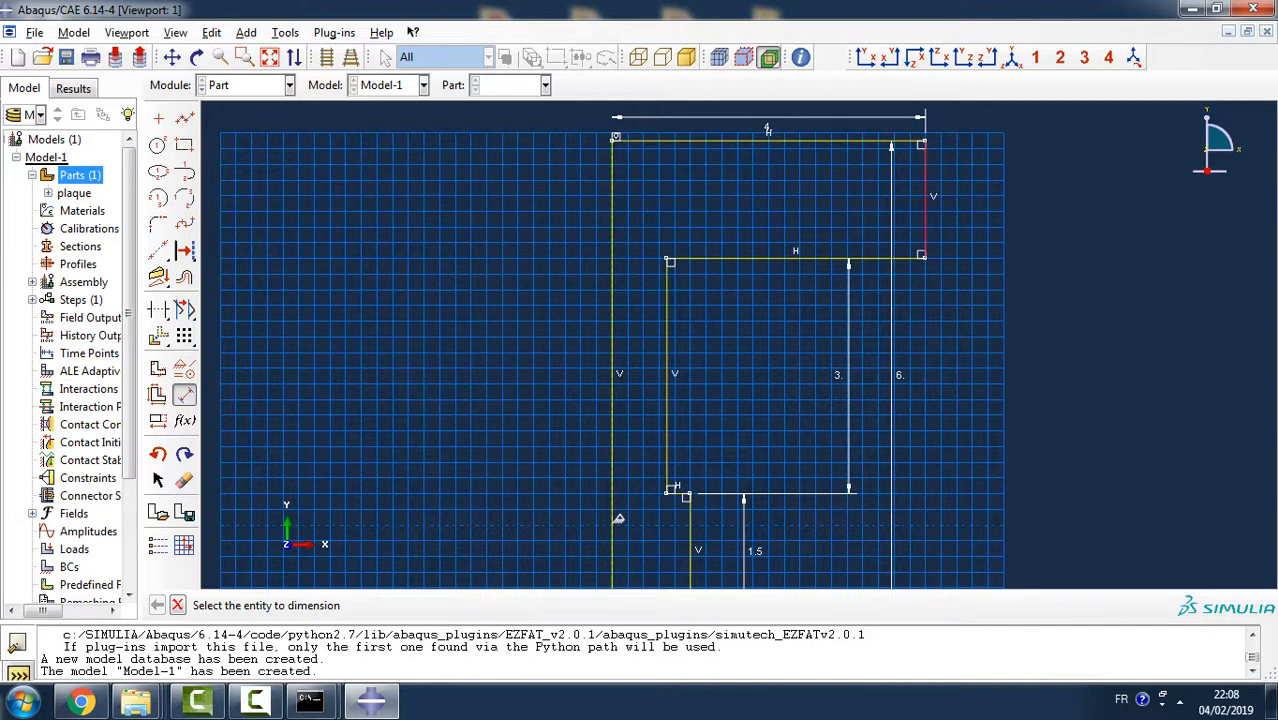
- Dimension the horizontal distance between the upper head's outer edge and the shank's vertical line and set it to 1.5
left_click(924, 200)
left_click(666, 315)
left_click(755, 225)
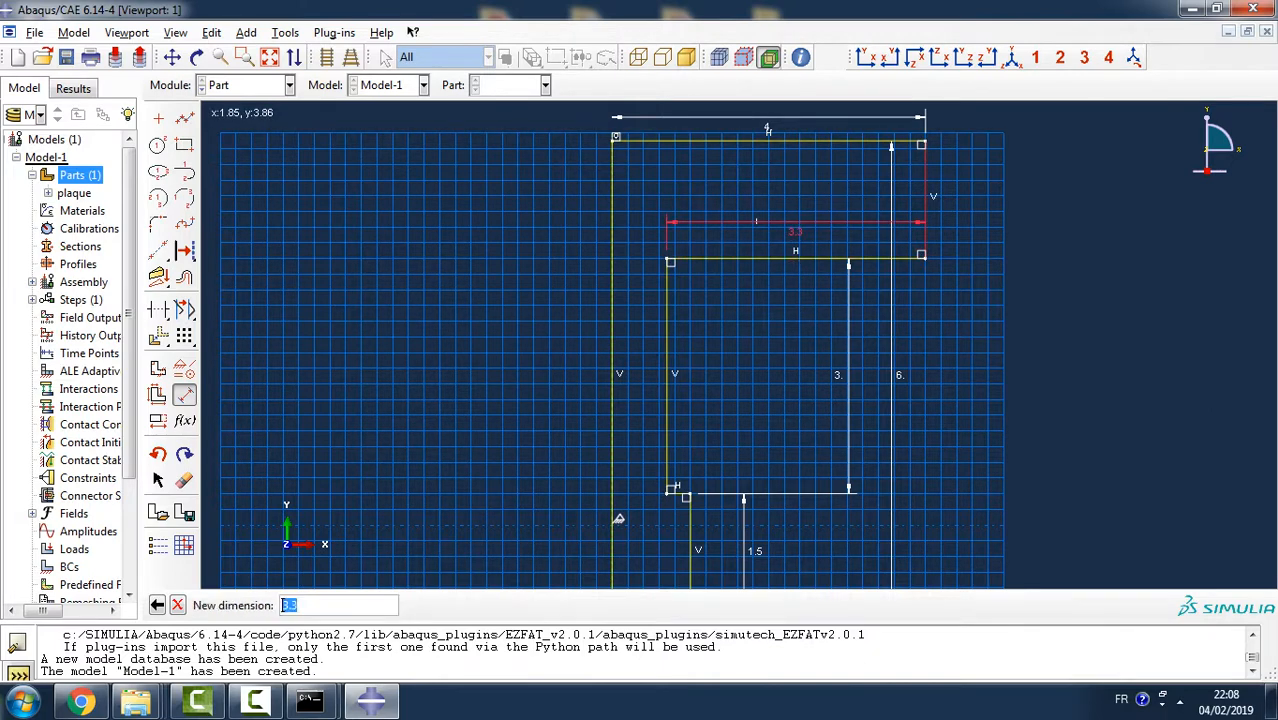
type("1.5")
key("Return")
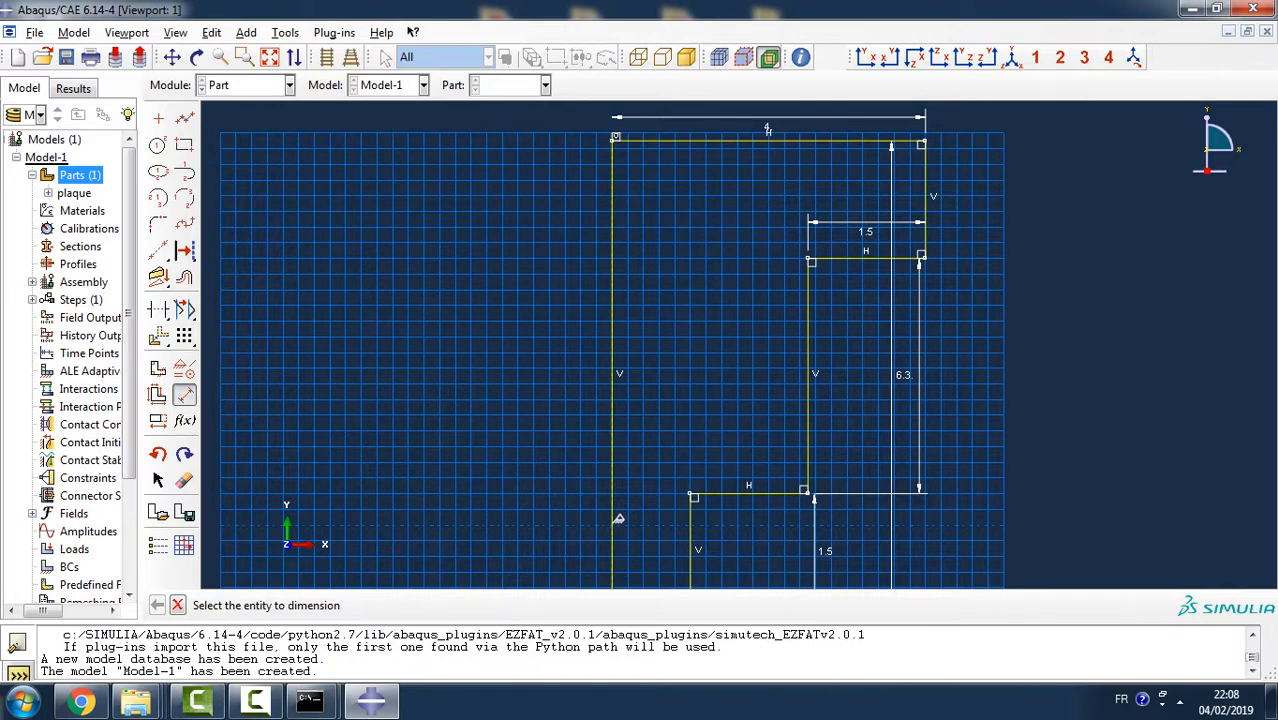
- Try a 1.5 horizontal dimension between the lower head's and the upper head's outer edges, and undo it
scroll(824, 505, "down", 8)
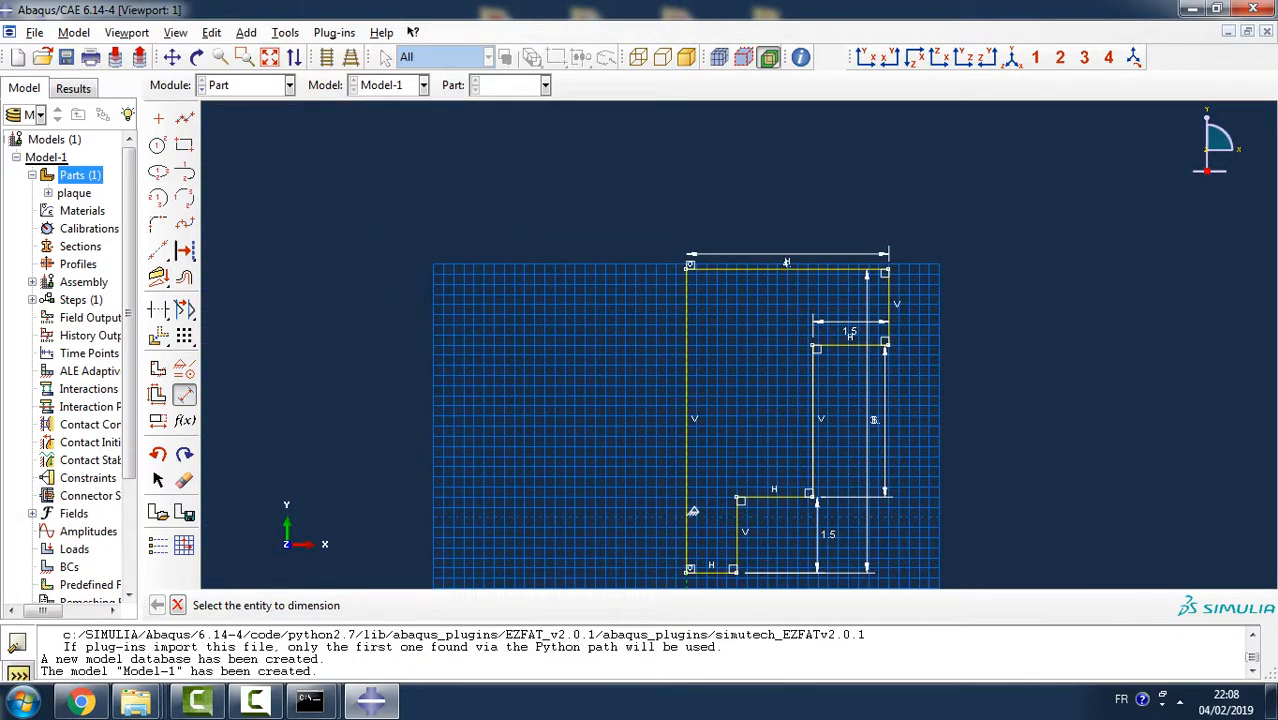
middle_click_drag(815, 460, 749, 283, "ctrl+alt")
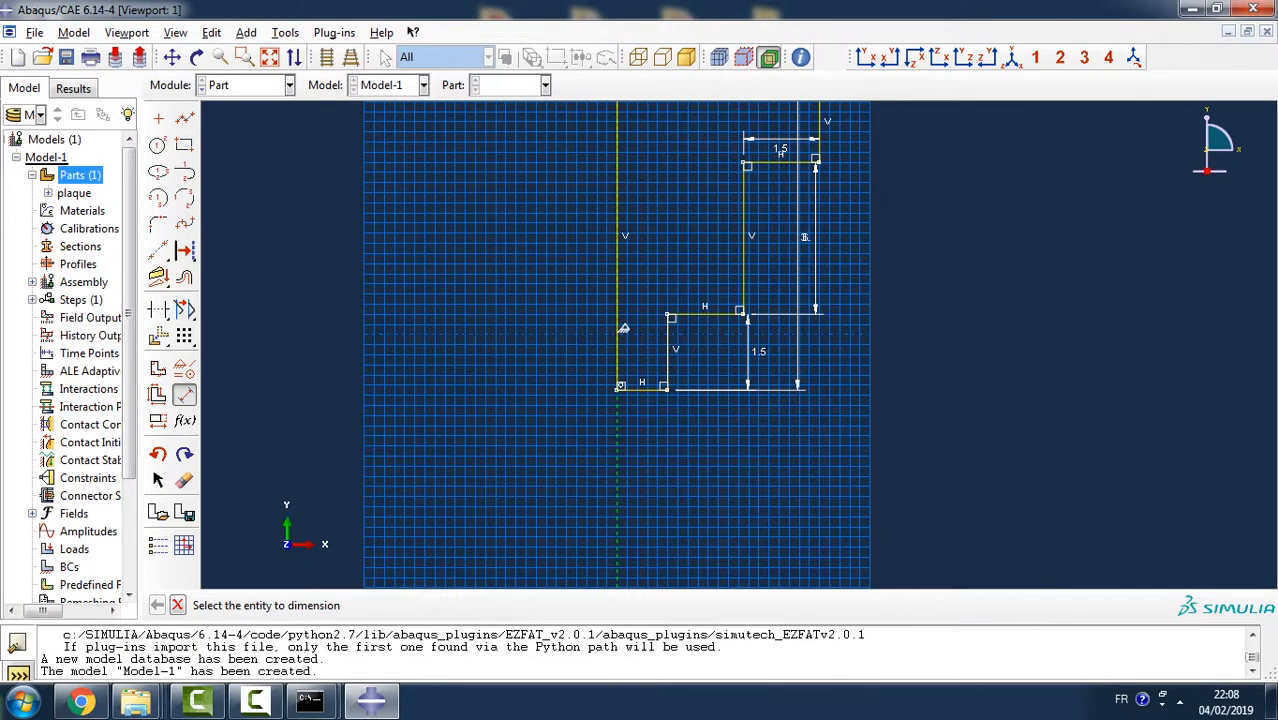
left_click(667, 350)
left_click(815, 250)
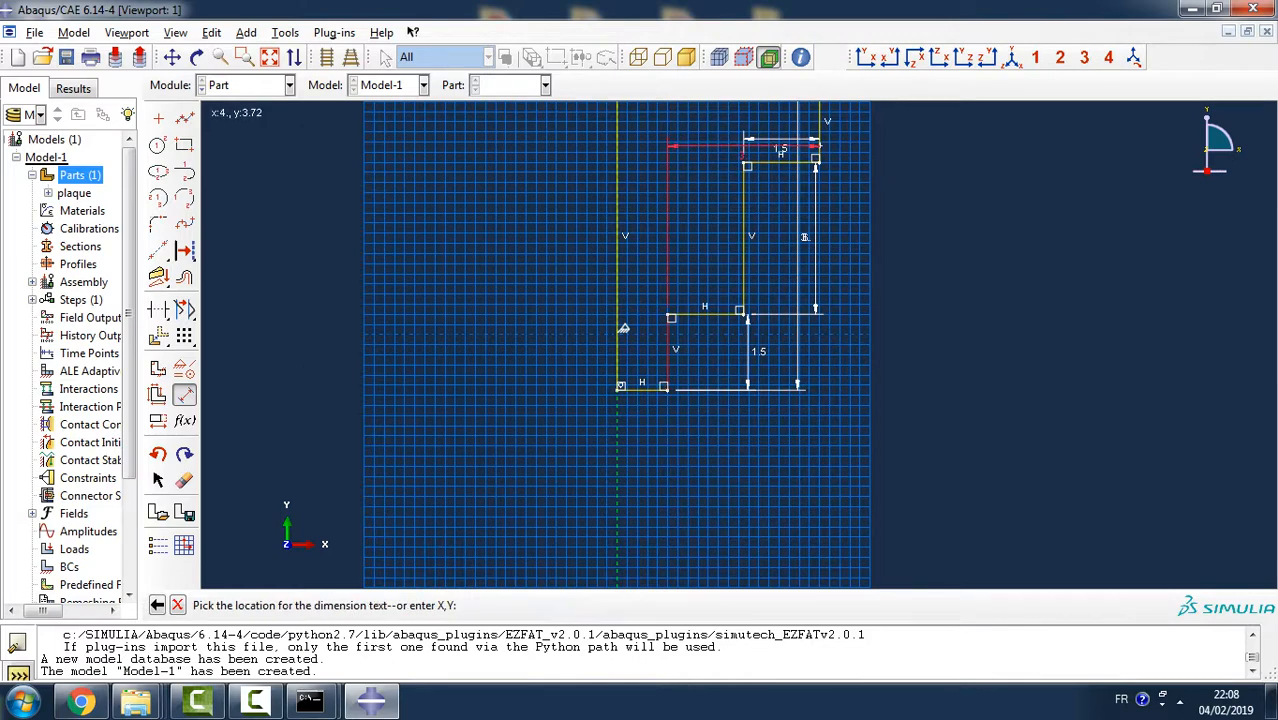
left_click(715, 458)
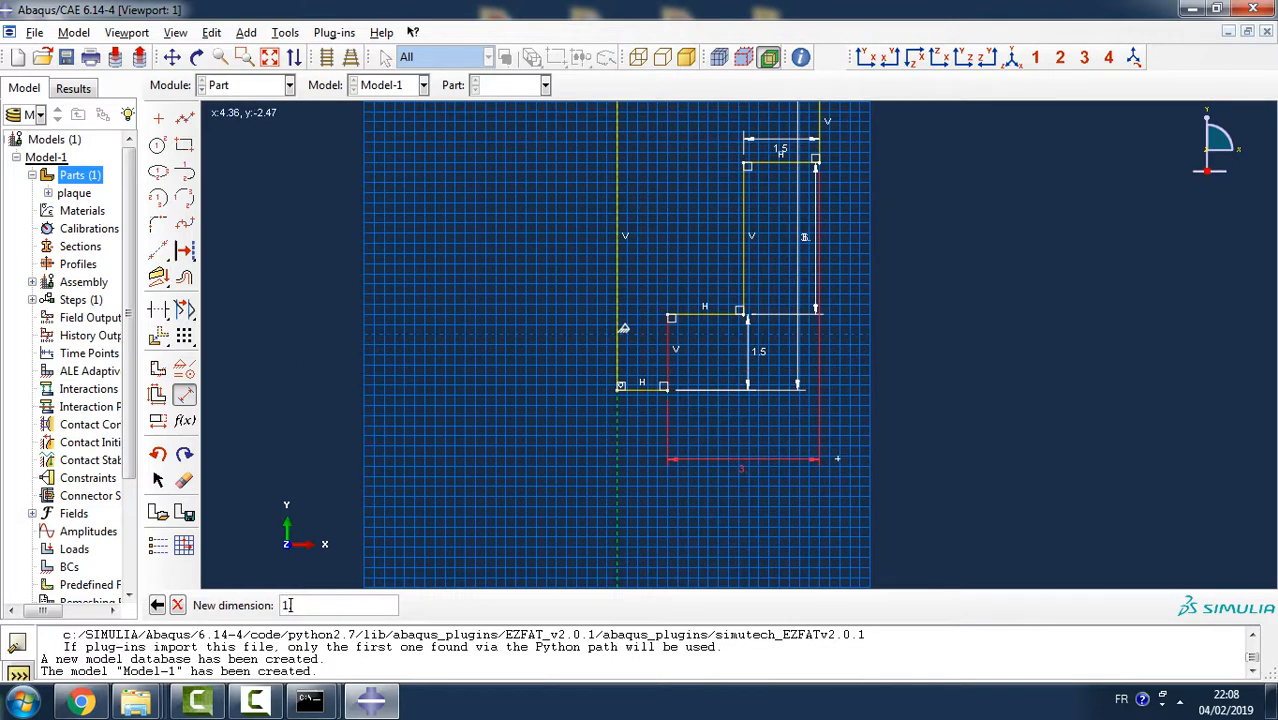
key("Return")
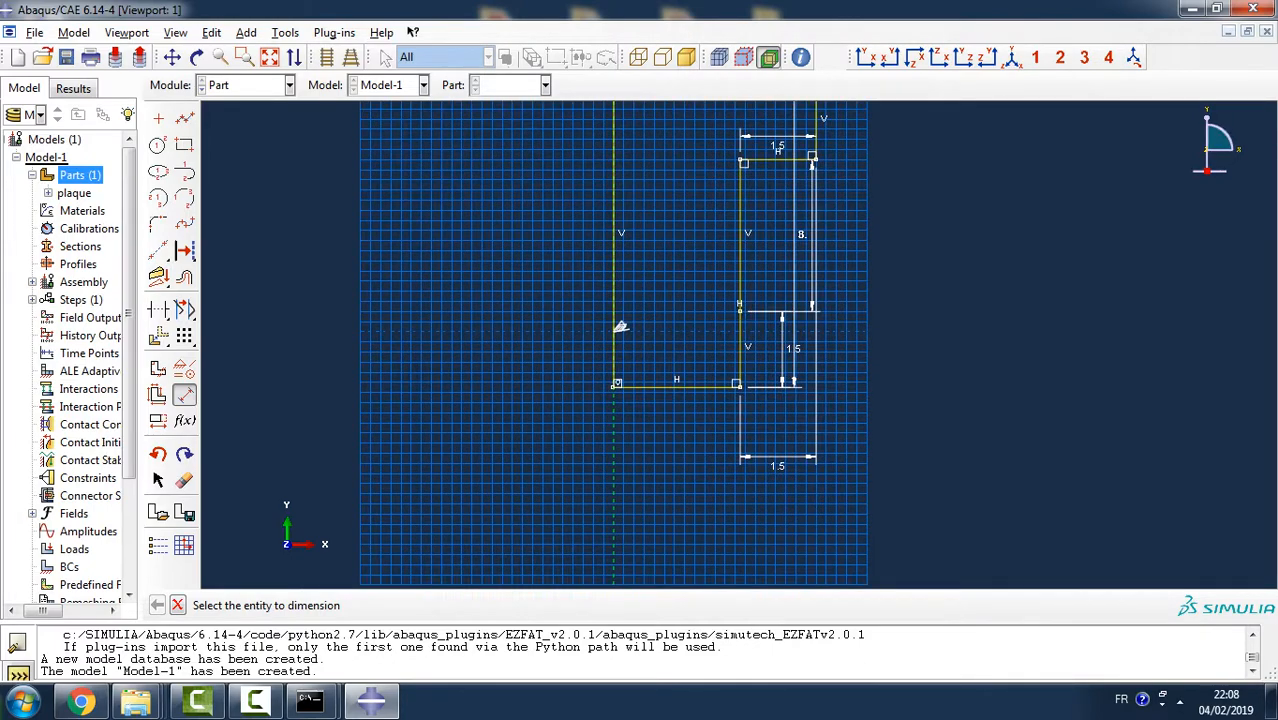
key("ctrl+z")
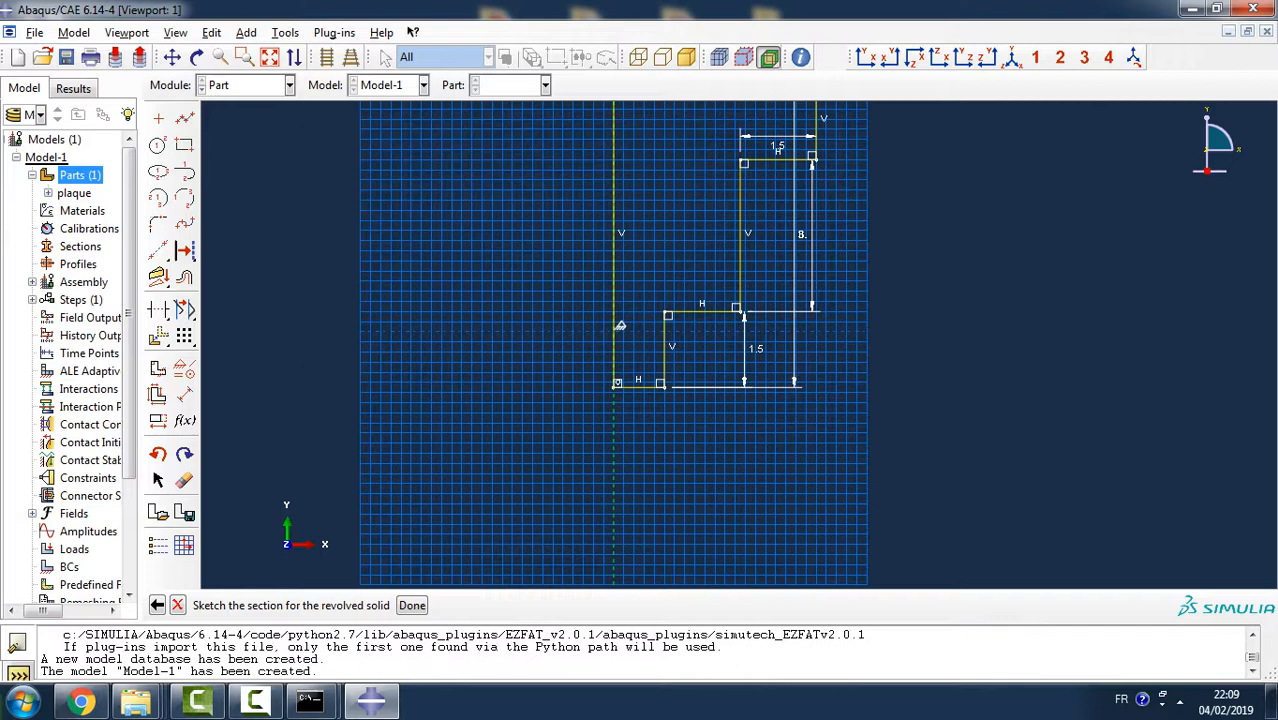
- Add a coincident constraint between the lower head's outer vertical edge and the upper head's outer vertical edge
scroll(766, 296, "down", 2)
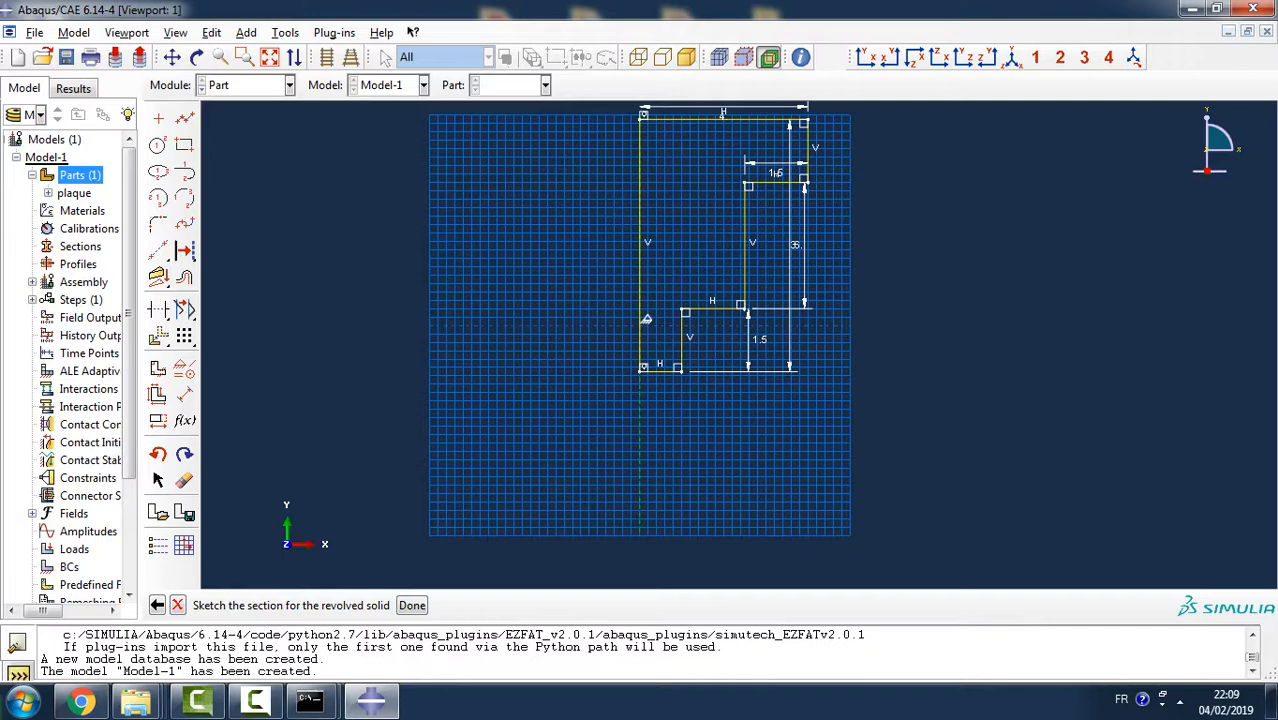
scroll(690, 310, "down", 2)
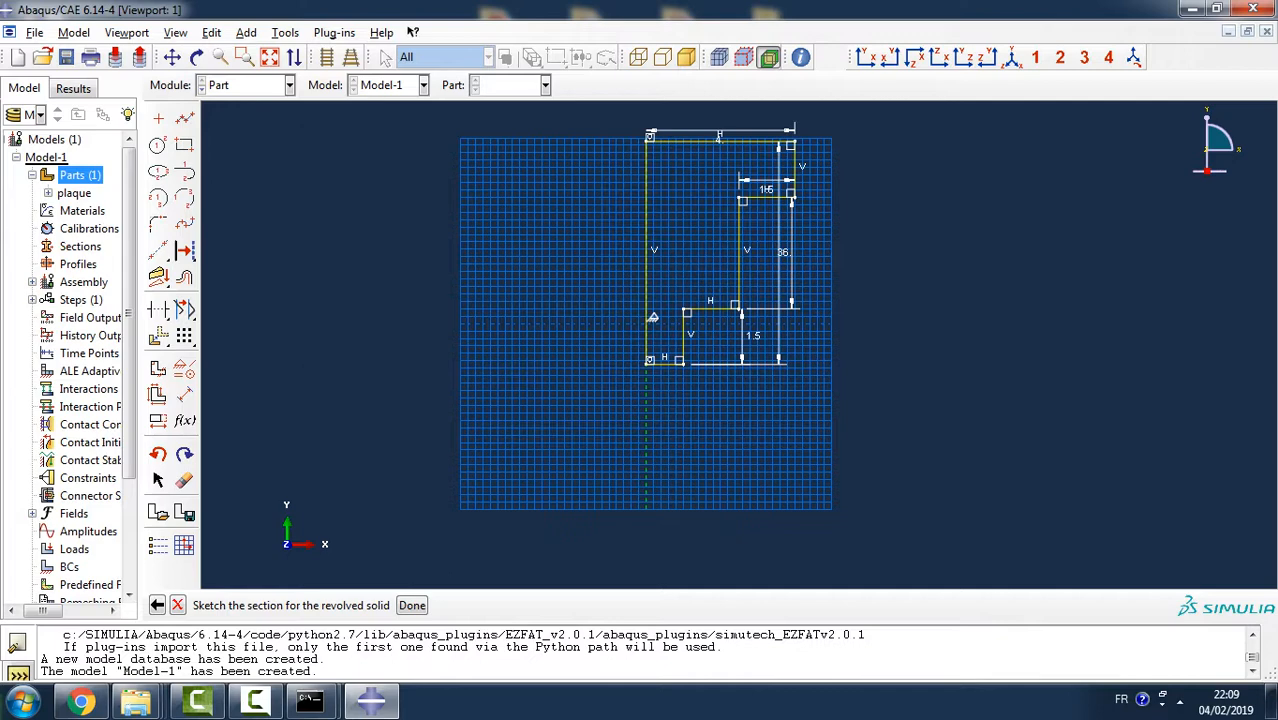
left_click(184, 369)
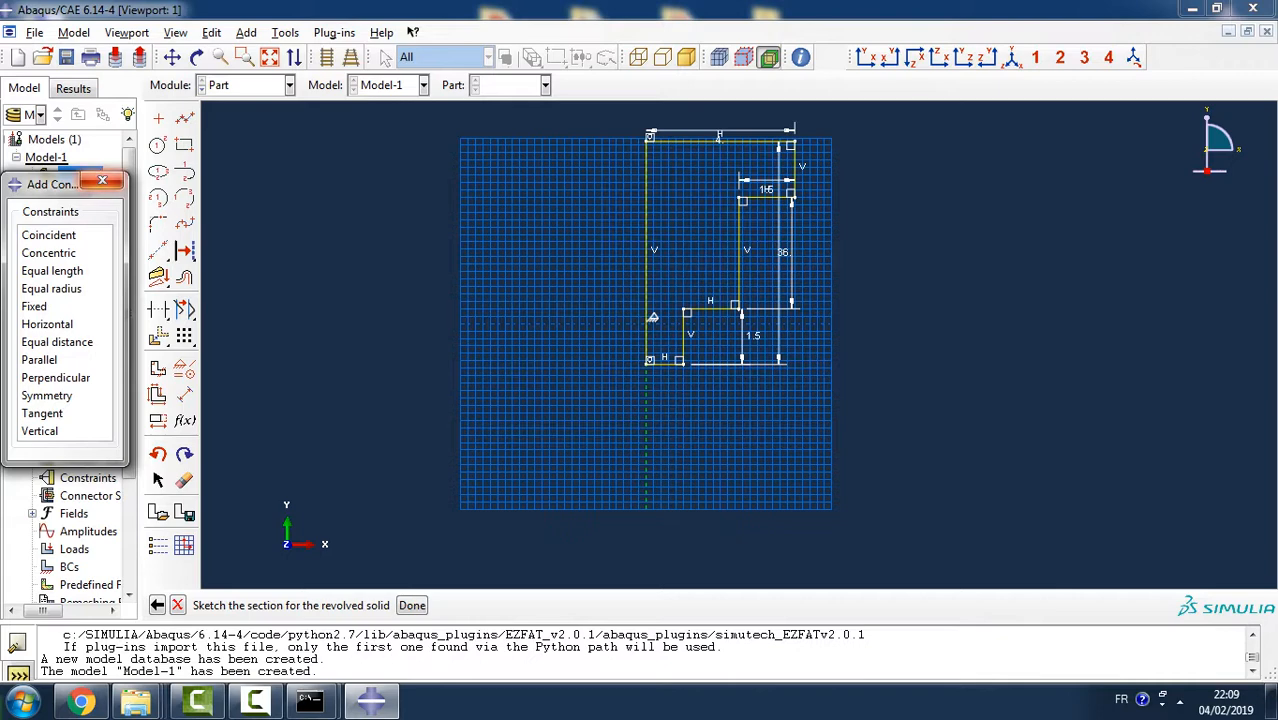
left_click(48, 235)
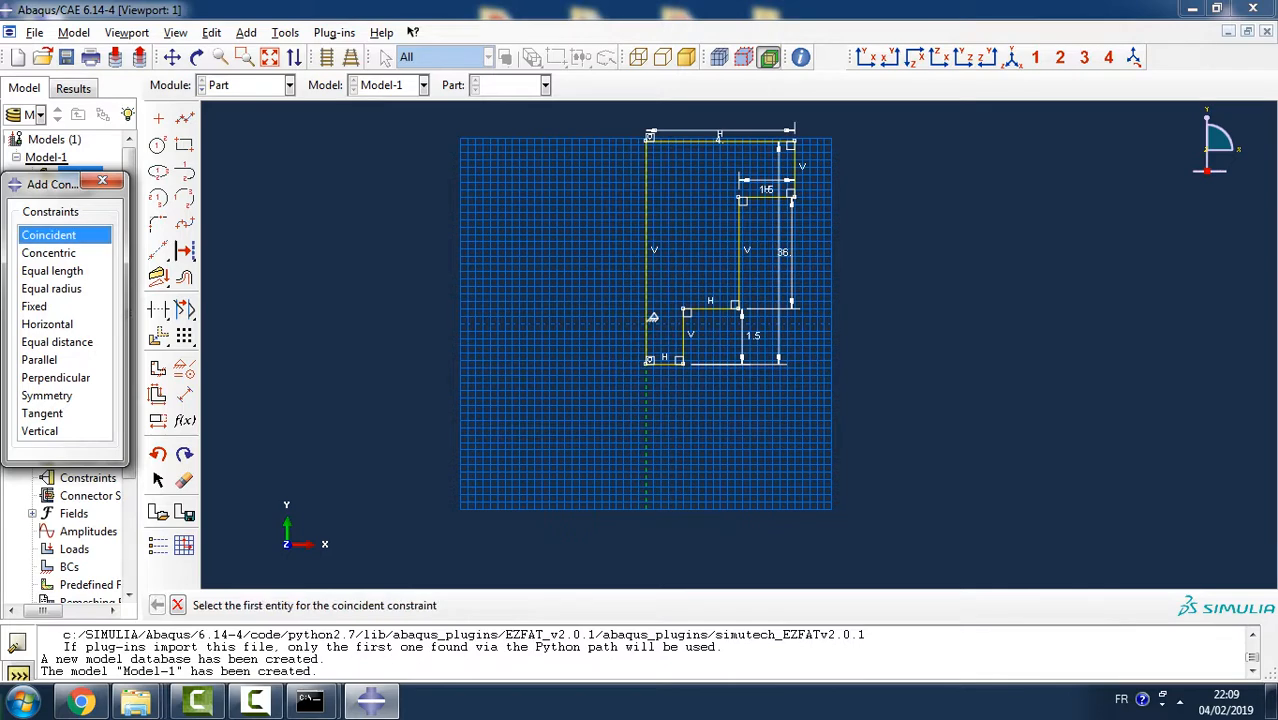
left_click(684, 338)
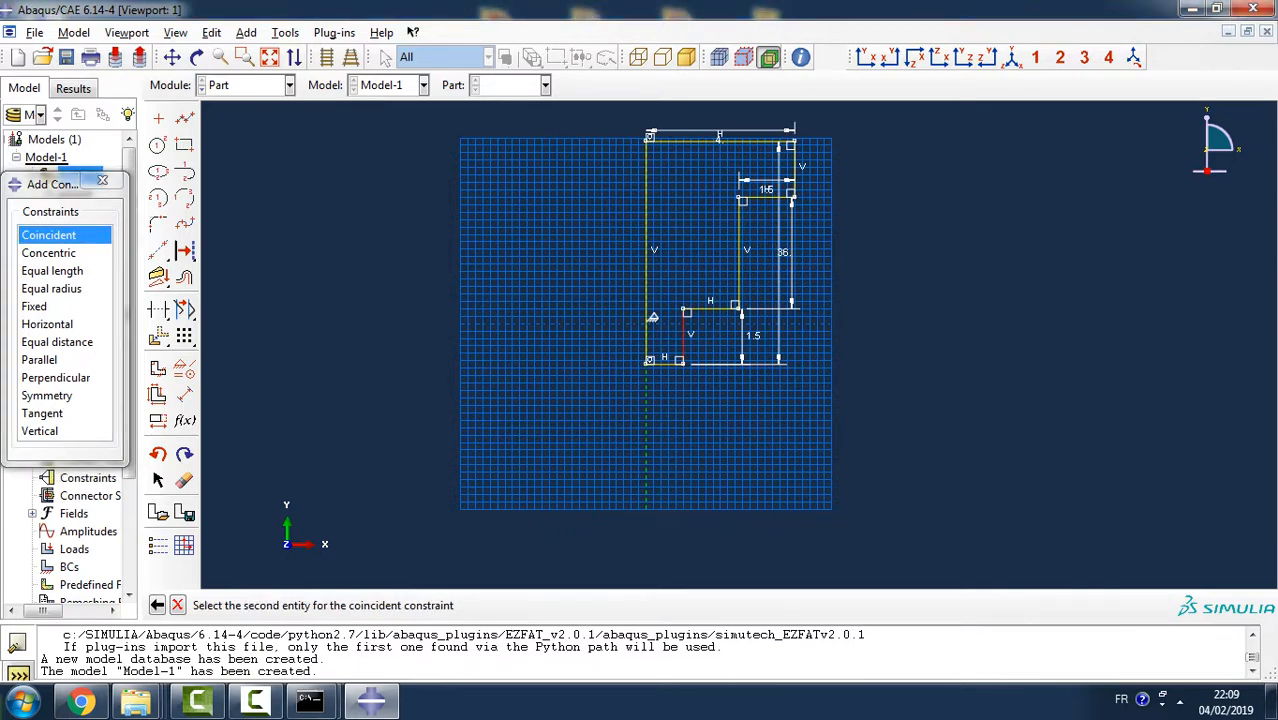
left_click(794, 168)
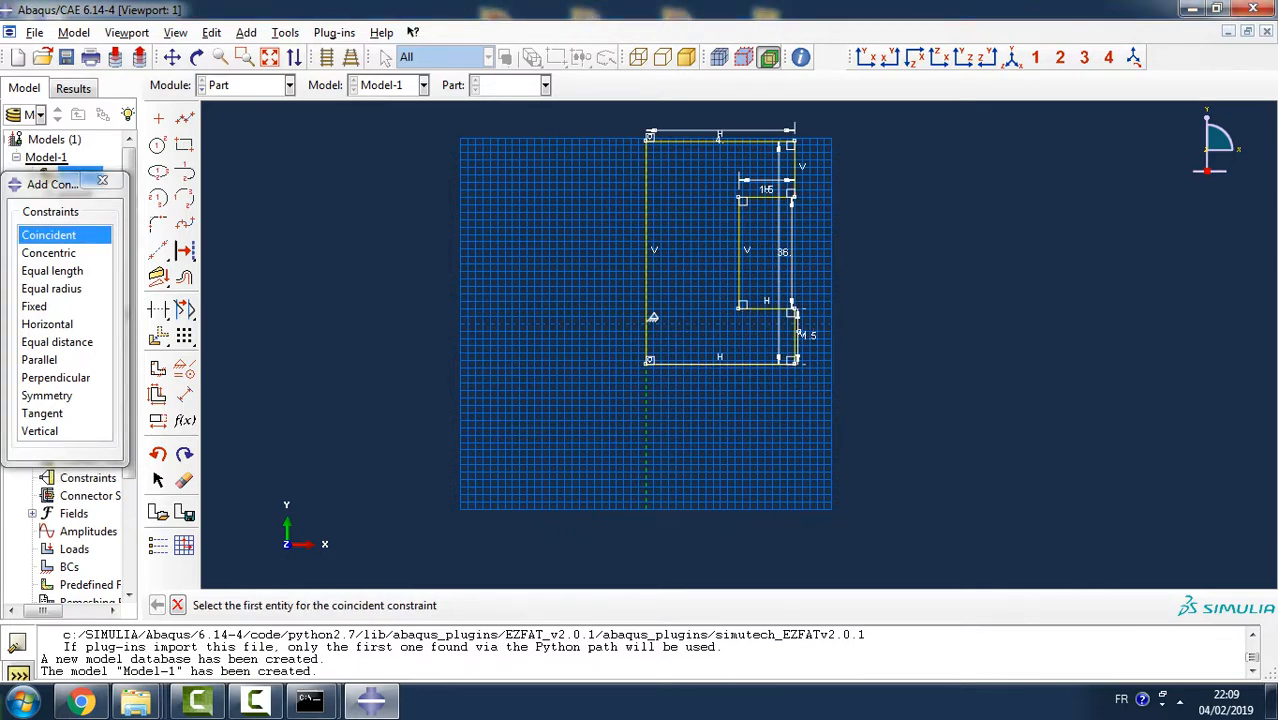
scroll(767, 130, "down", 2)
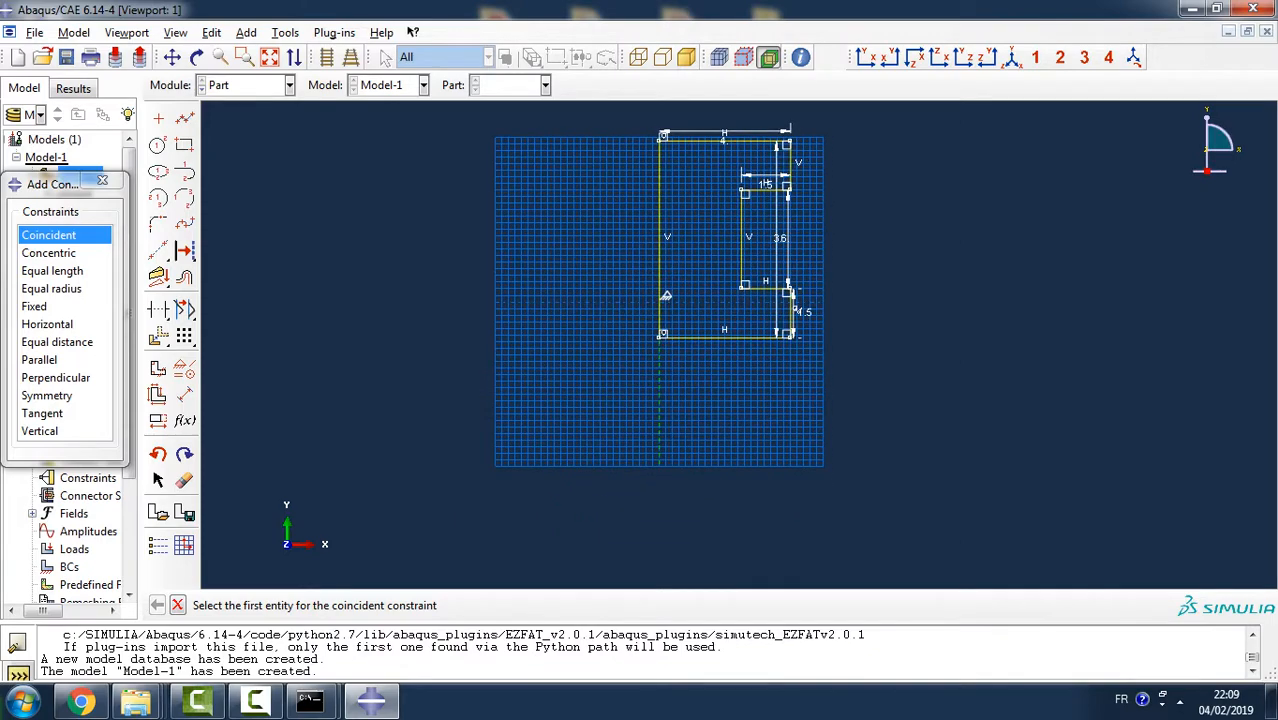
- Add a fixed constraint to the bottom horizontal edge of the rivet profile and leave the constraint tool
scroll(742, 112, "up", 7)
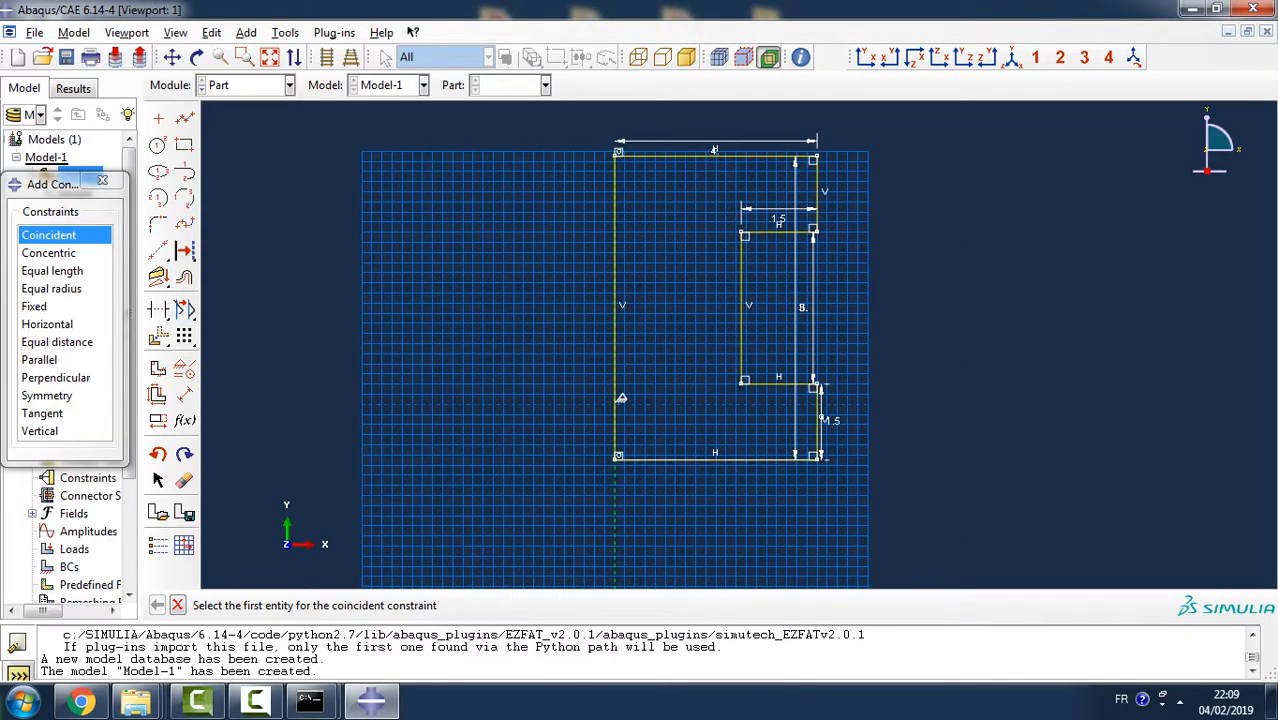
scroll(670, 143, "up", 3)
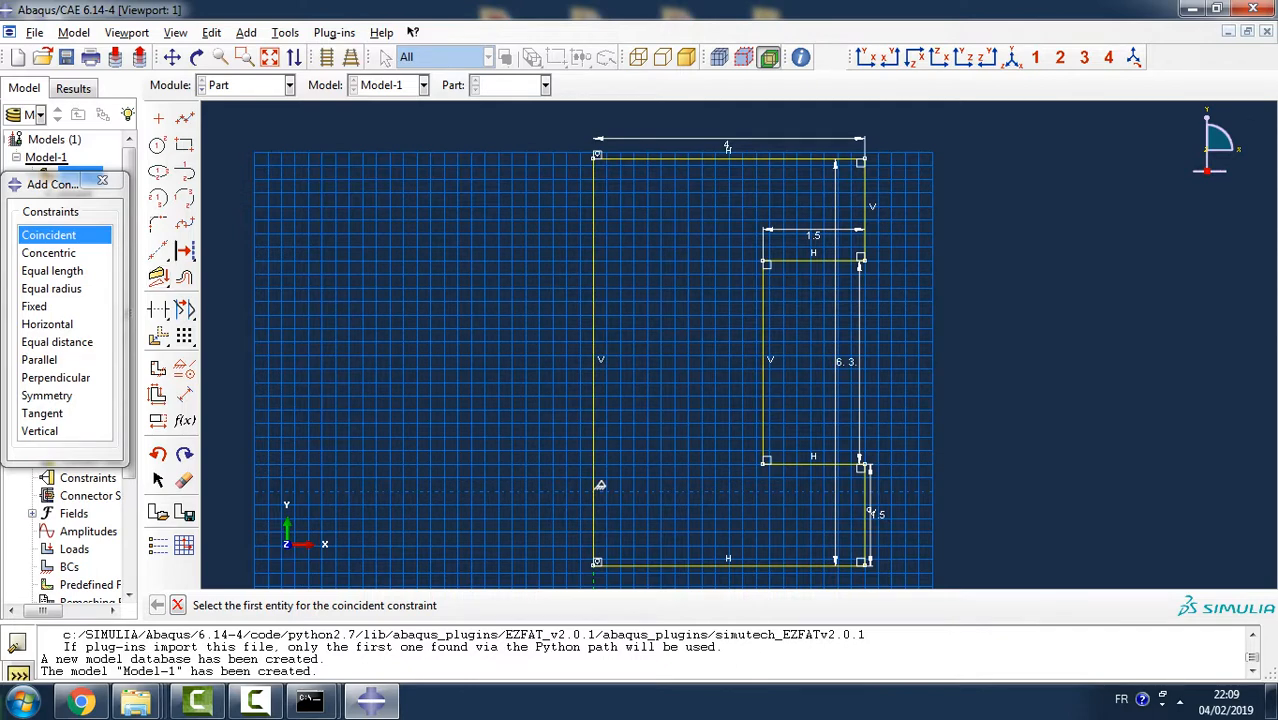
left_click(35, 307)
left_click(710, 566)
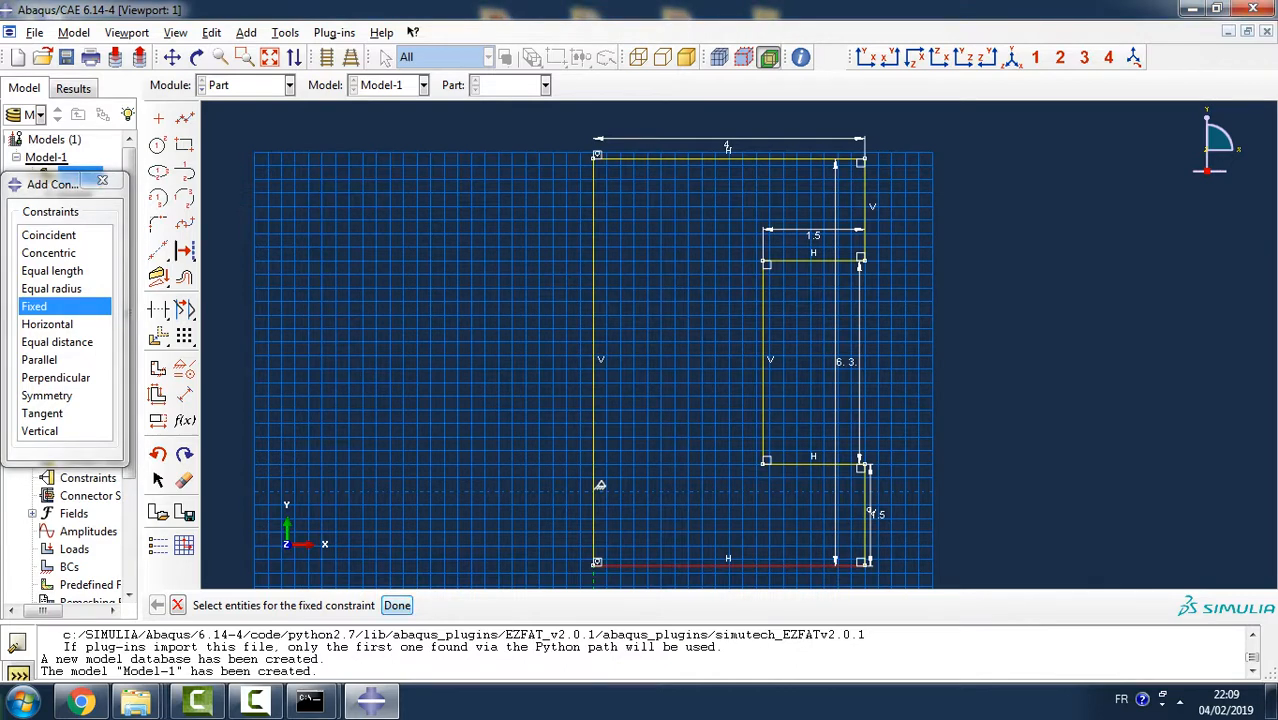
left_click(397, 605)
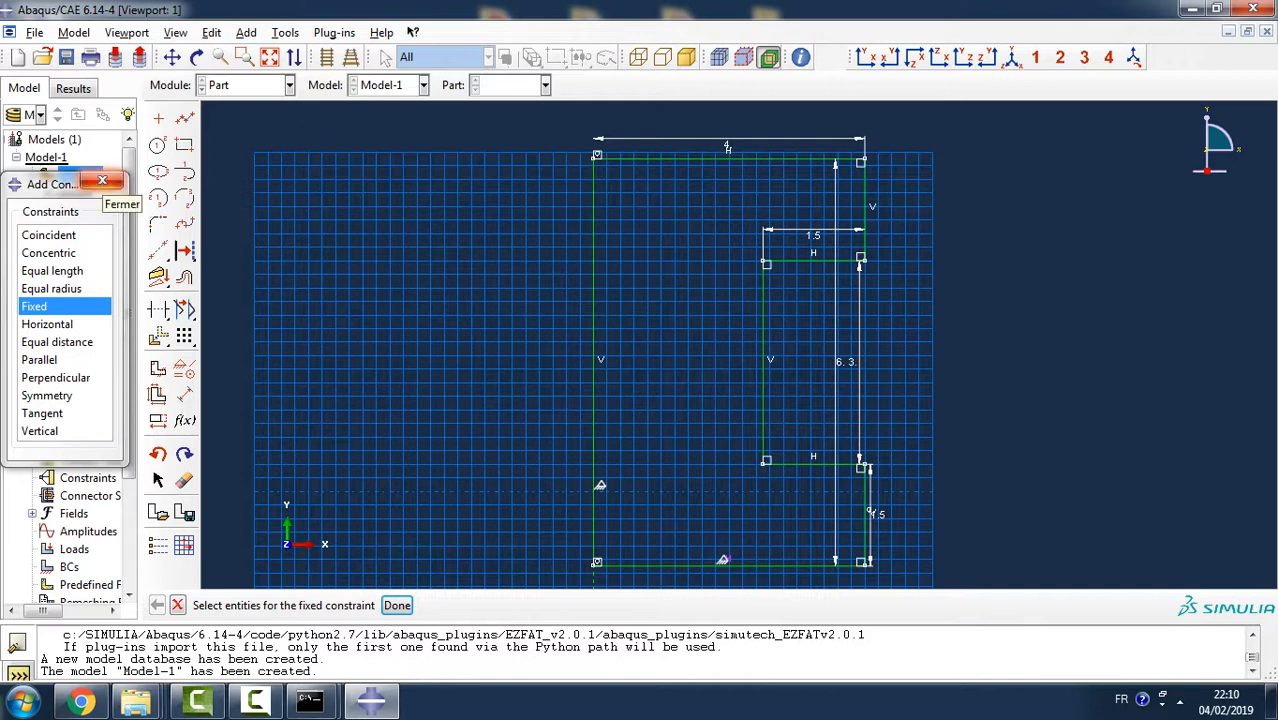
left_click(102, 180)
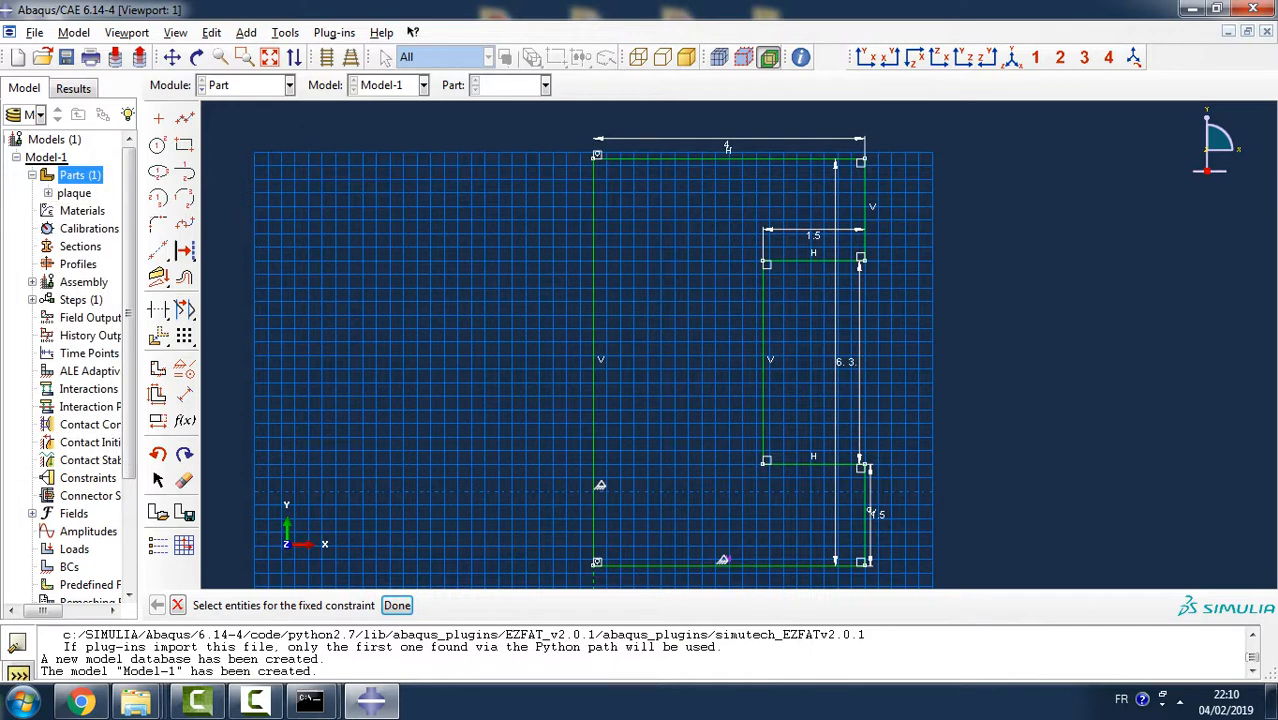
left_click(398, 605)
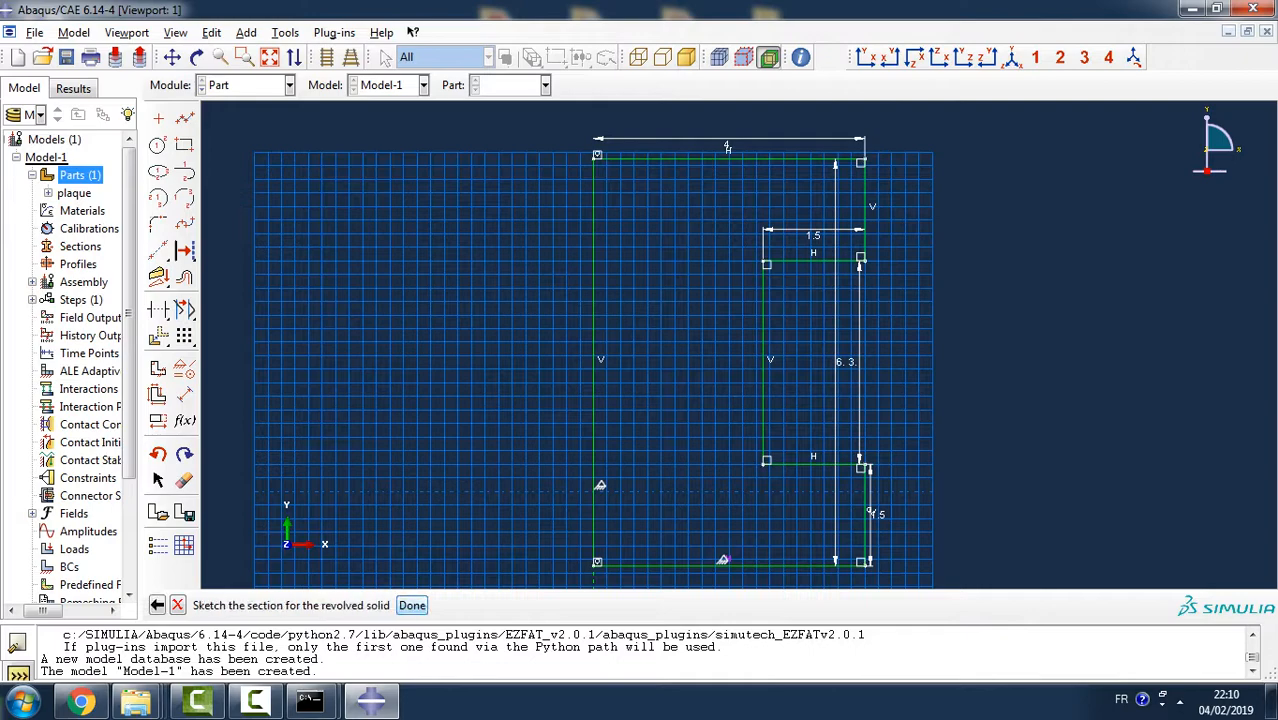
- Finish the section sketch and revolve it through an angle of 180 to form the half rivet
left_click(402, 605)
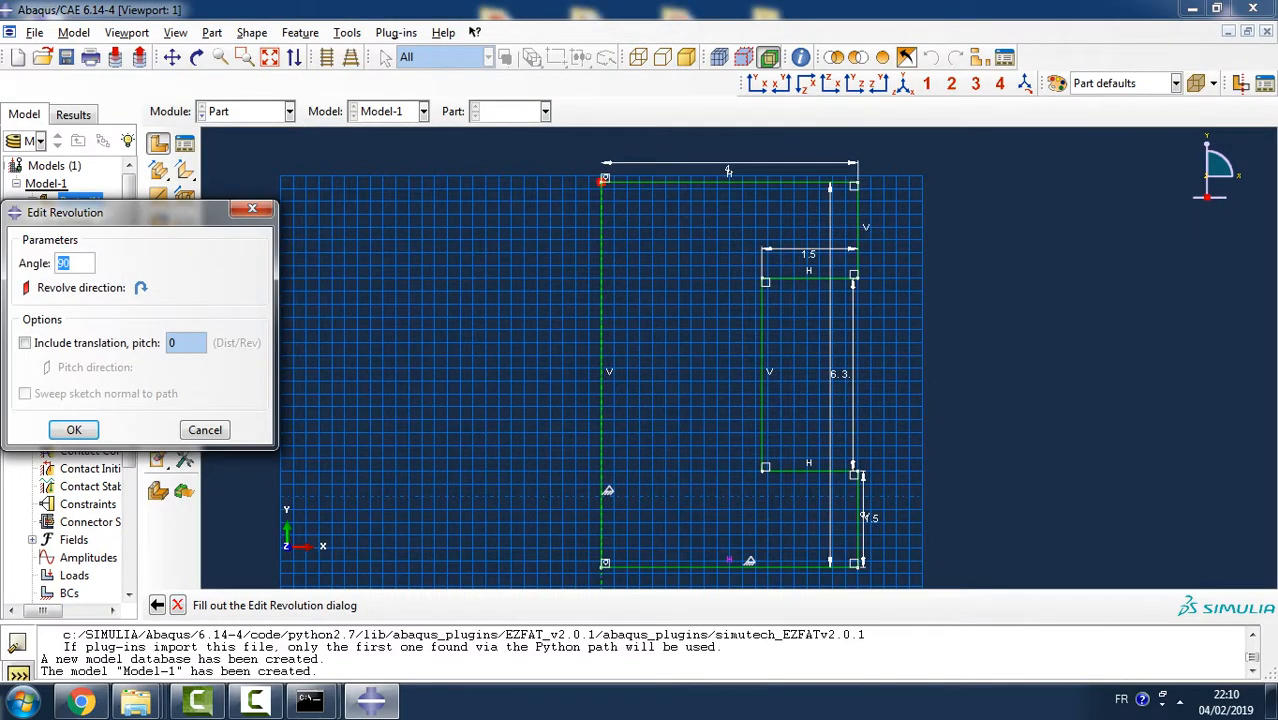
type("180")
left_click(74, 429)
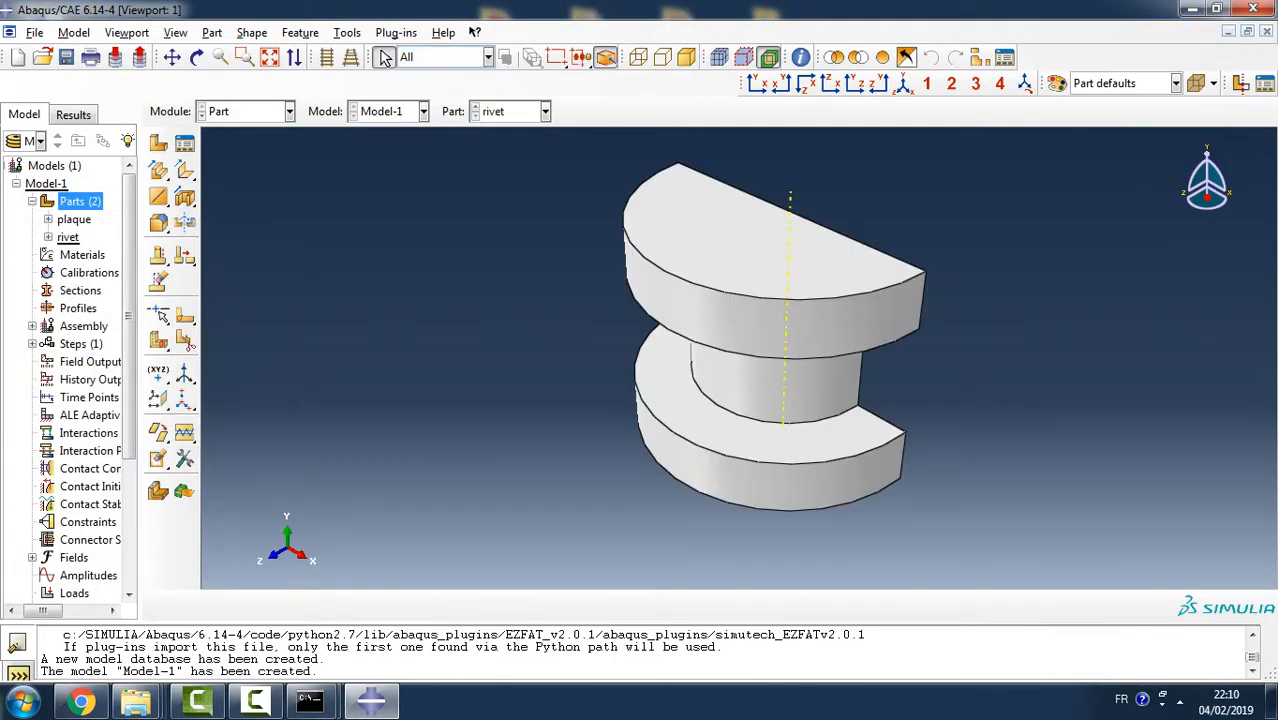
left_click_drag(850, 362, 880, 368, "ctrl+alt")
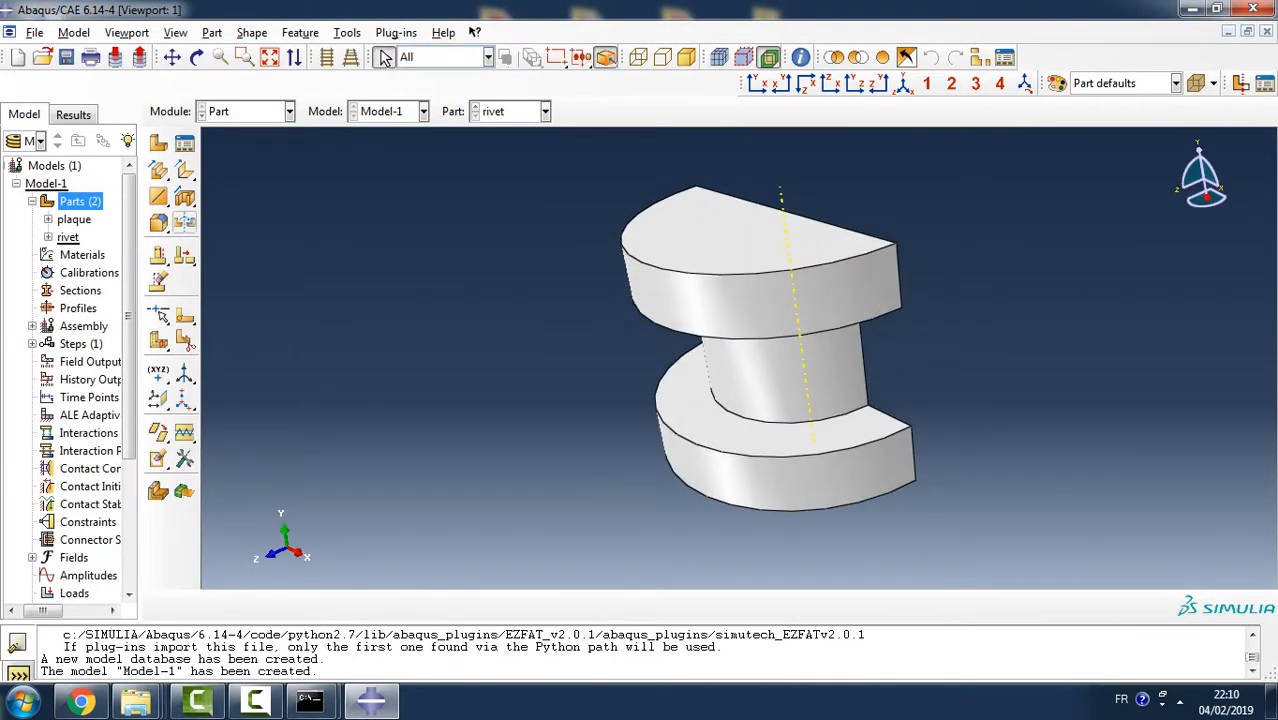
left_click(158, 222)
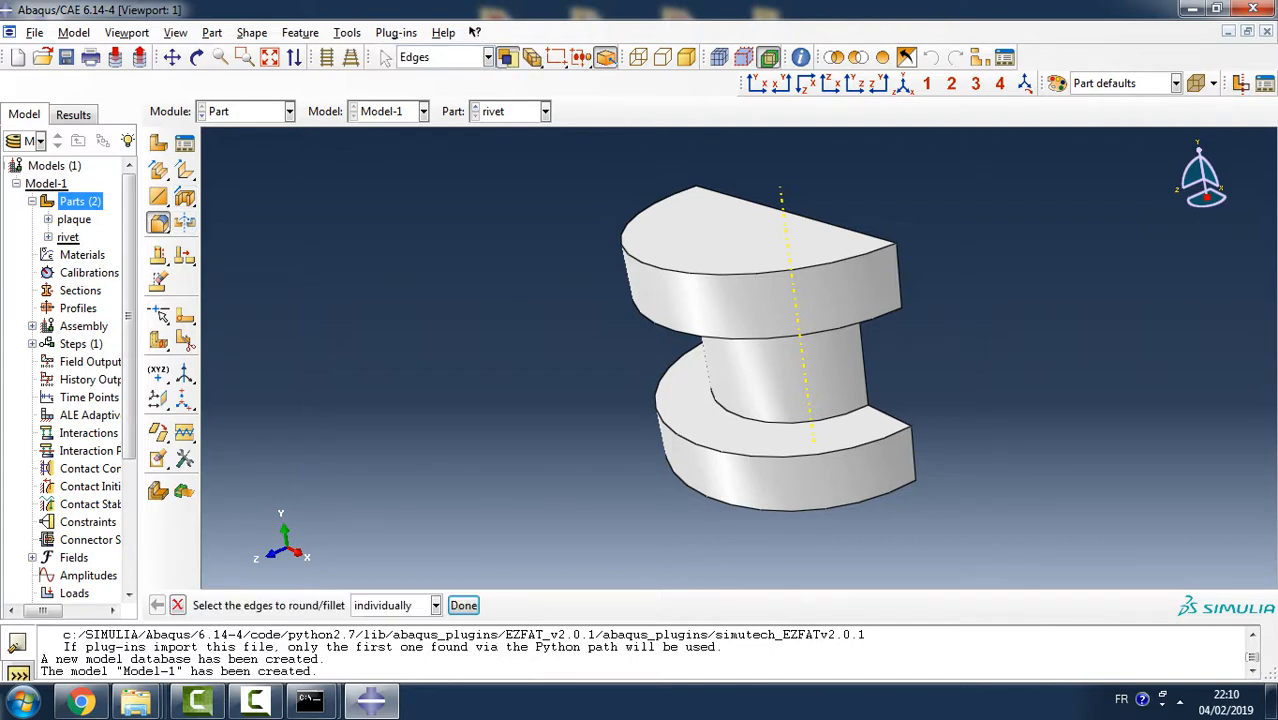
left_click(788, 511)
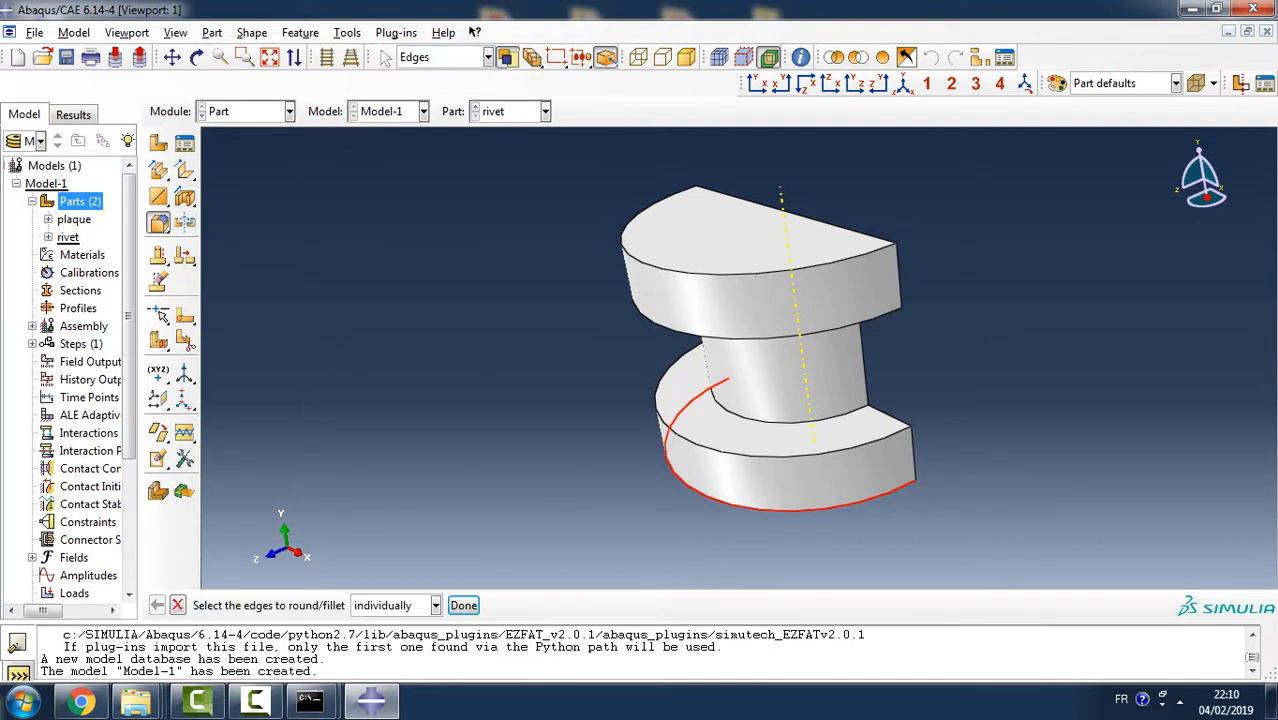
left_click(463, 605)
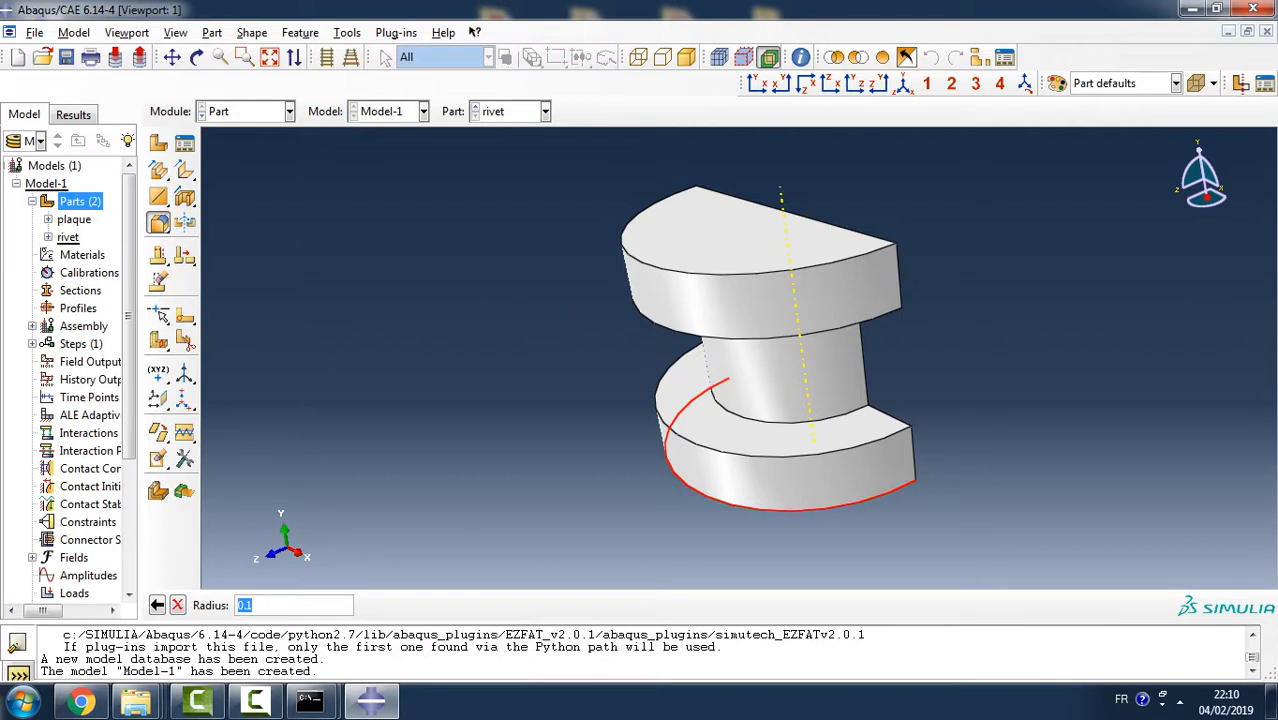
key("Return")
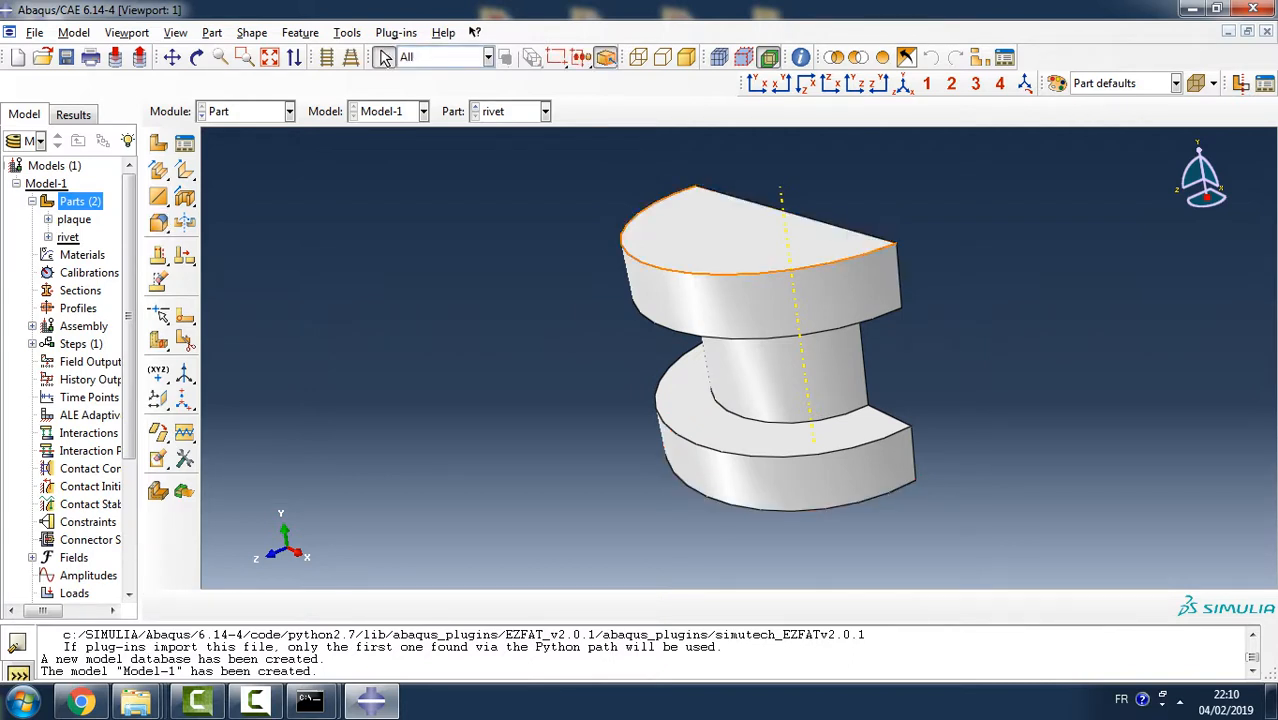
- Round the curved top edge of the rivet's upper head with a radius of 0.75
left_click(722, 274)
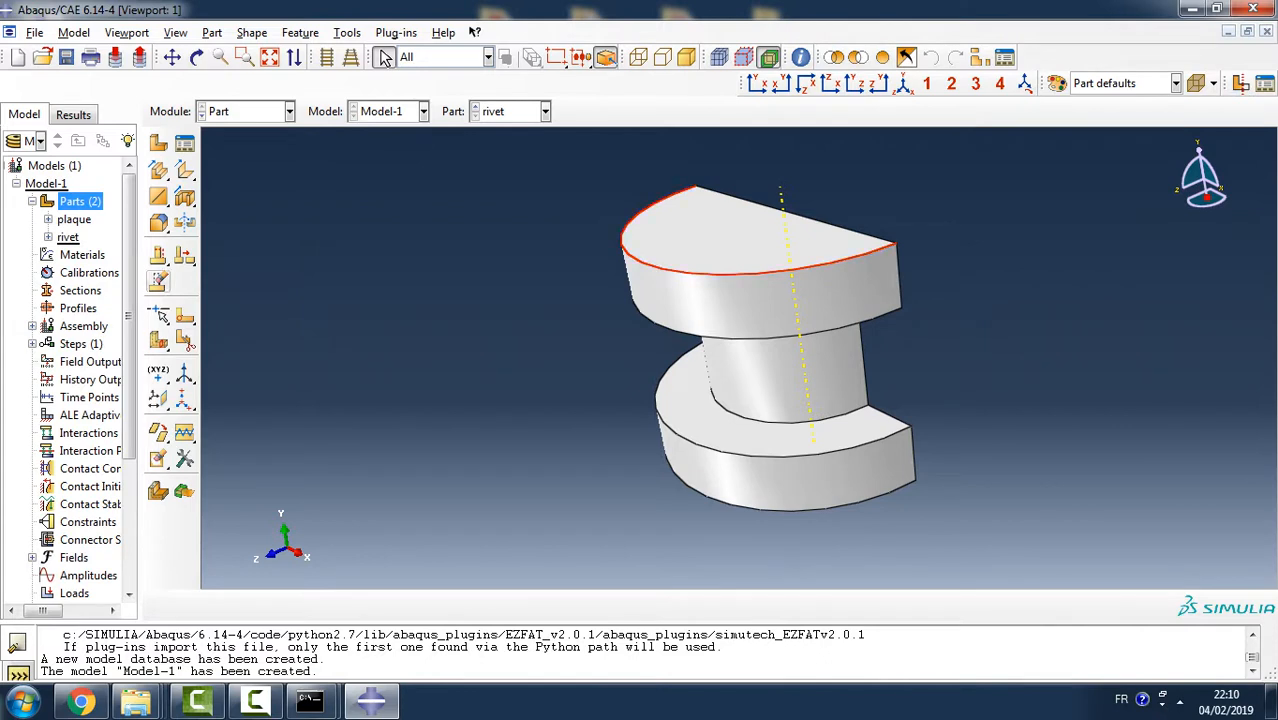
left_click(159, 223)
type("0.")
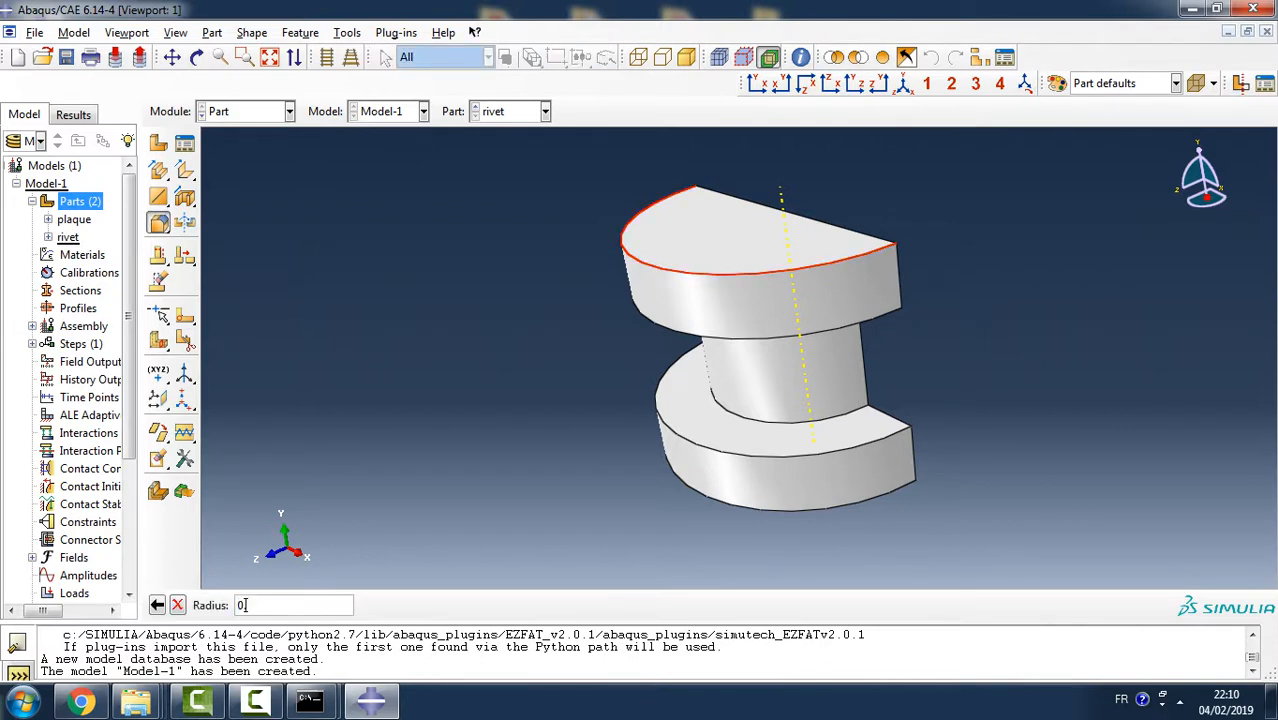
type("75")
key("Return")
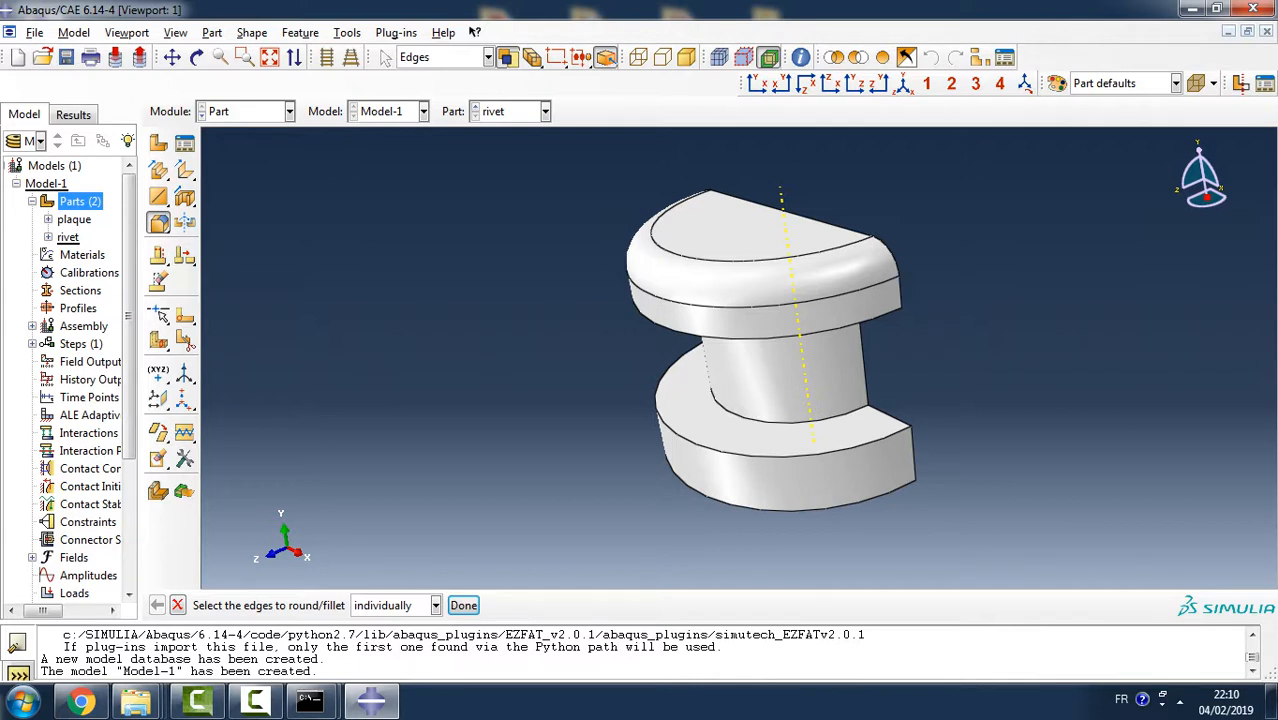
- Chamfer the curved bottom edge of the rivet's lower head with a length of 0.75
left_click_drag(160, 224, 212, 226)
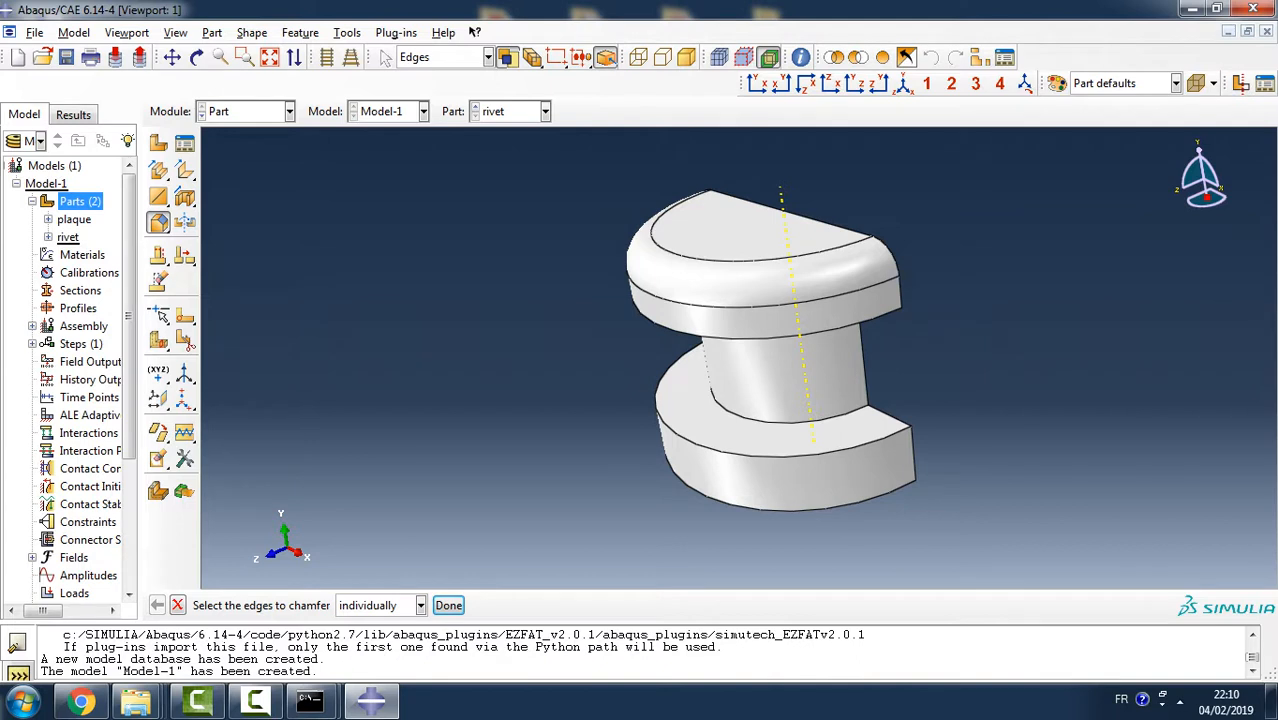
left_click(735, 505)
left_click(448, 605)
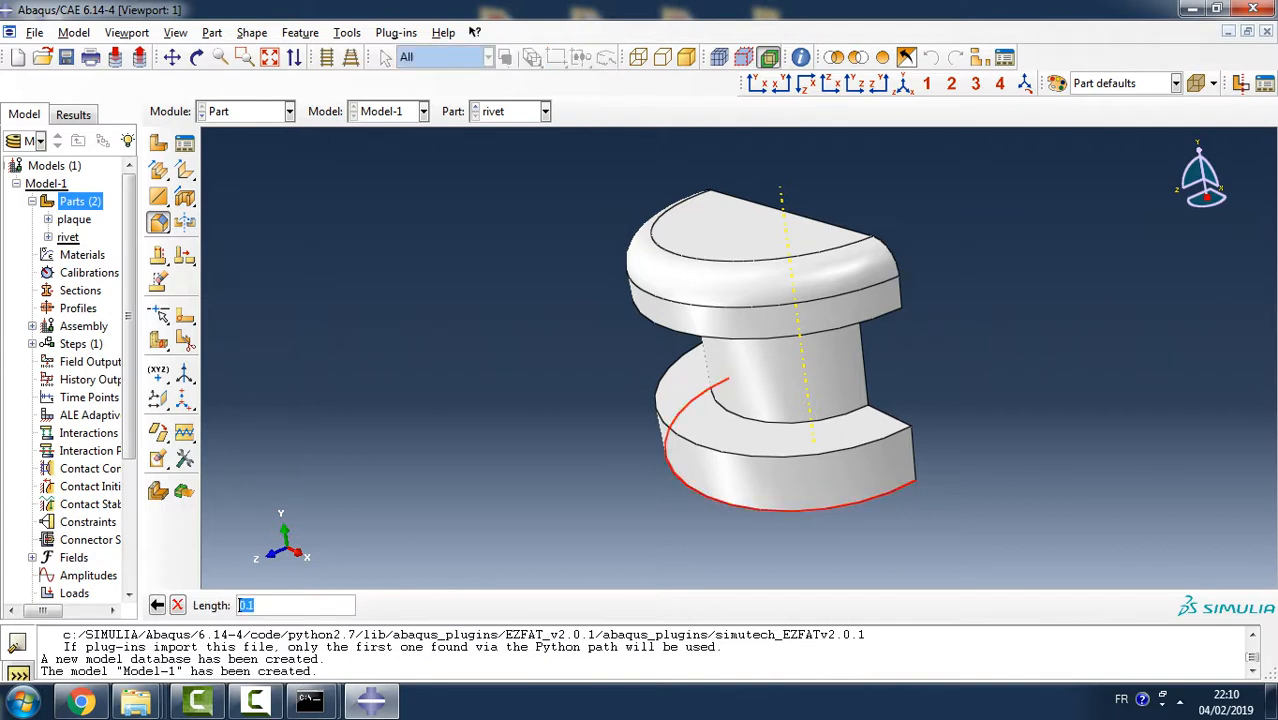
type("0.75")
key("Return")
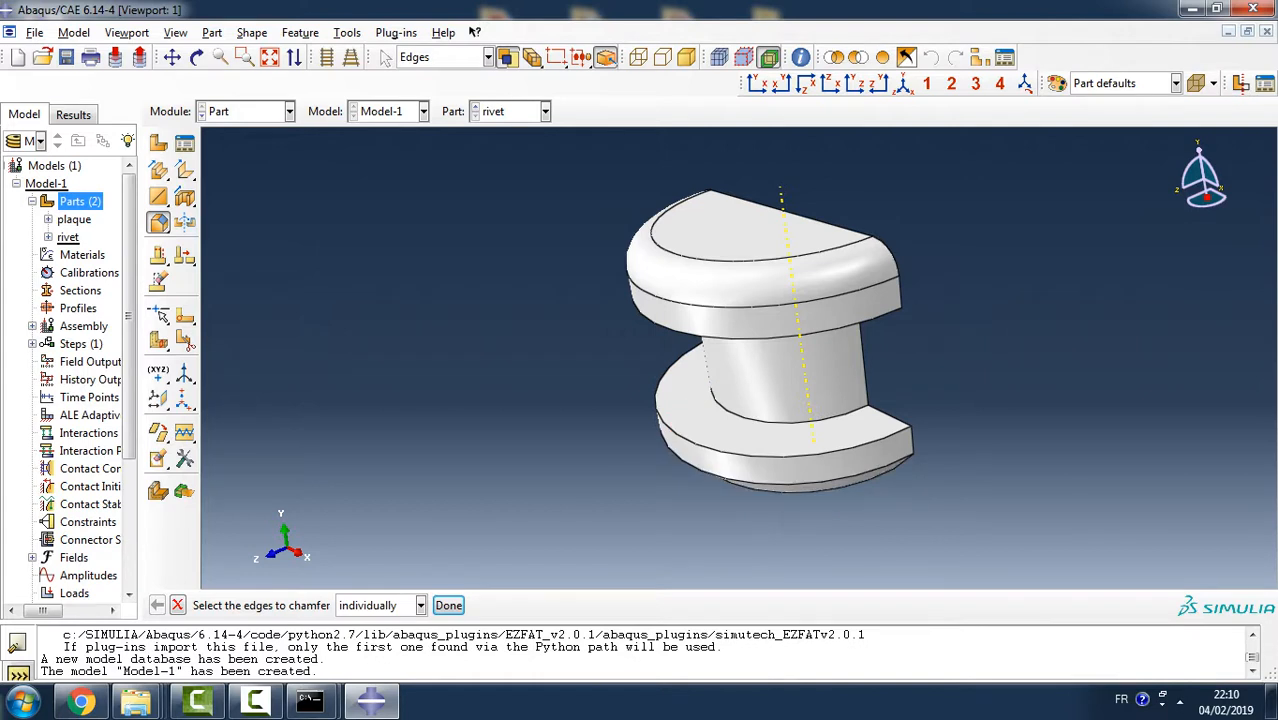
left_click(448, 605)
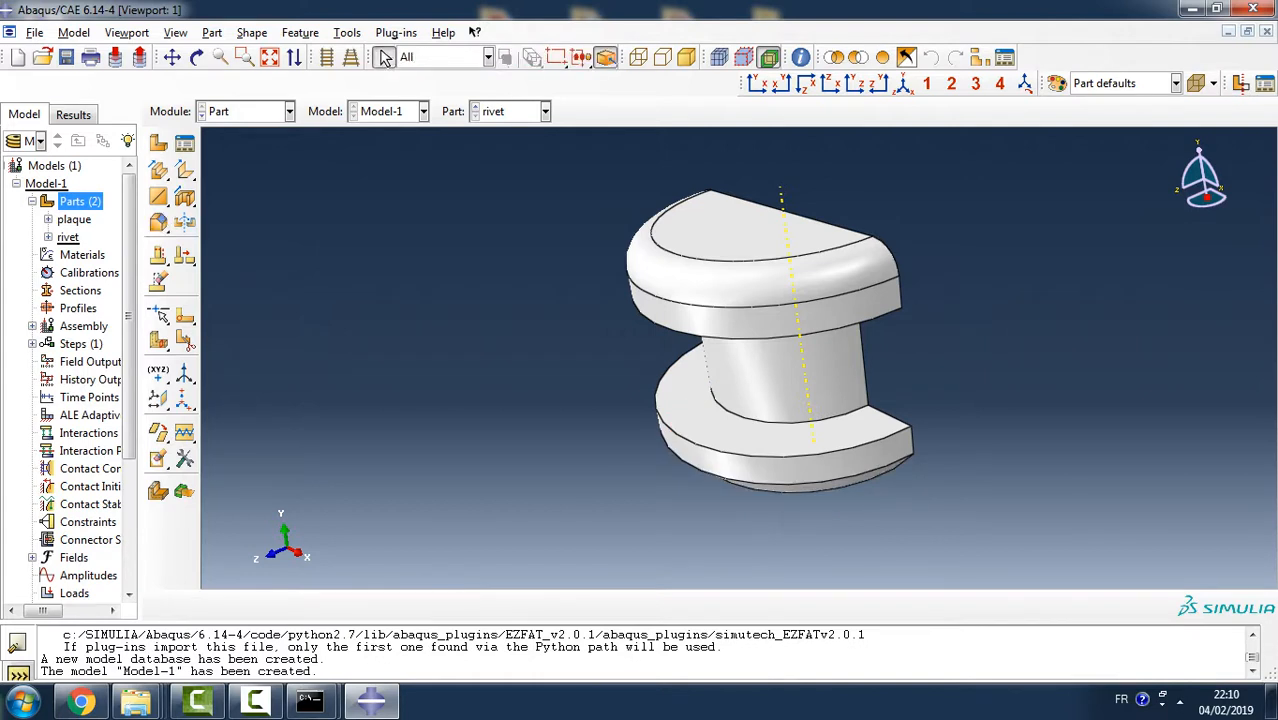
- Create a material calibration with the default name and start a new data set in it
double_click(89, 272)
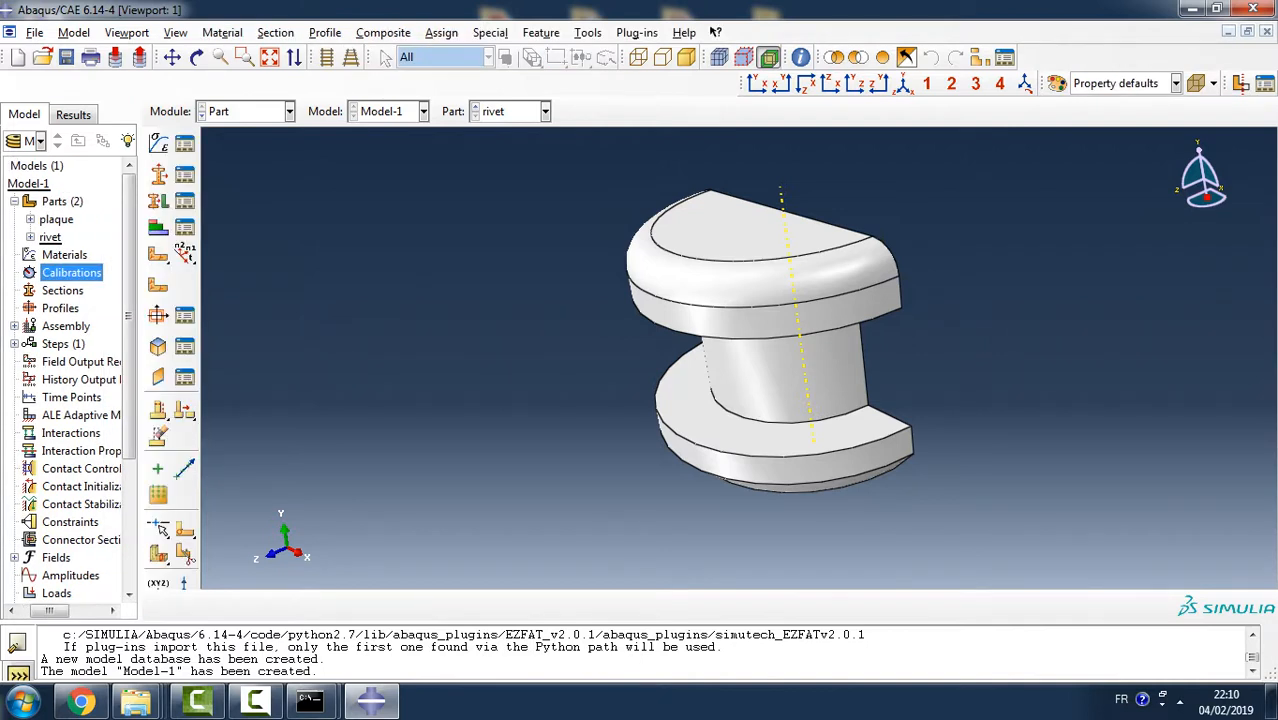
left_click(63, 297)
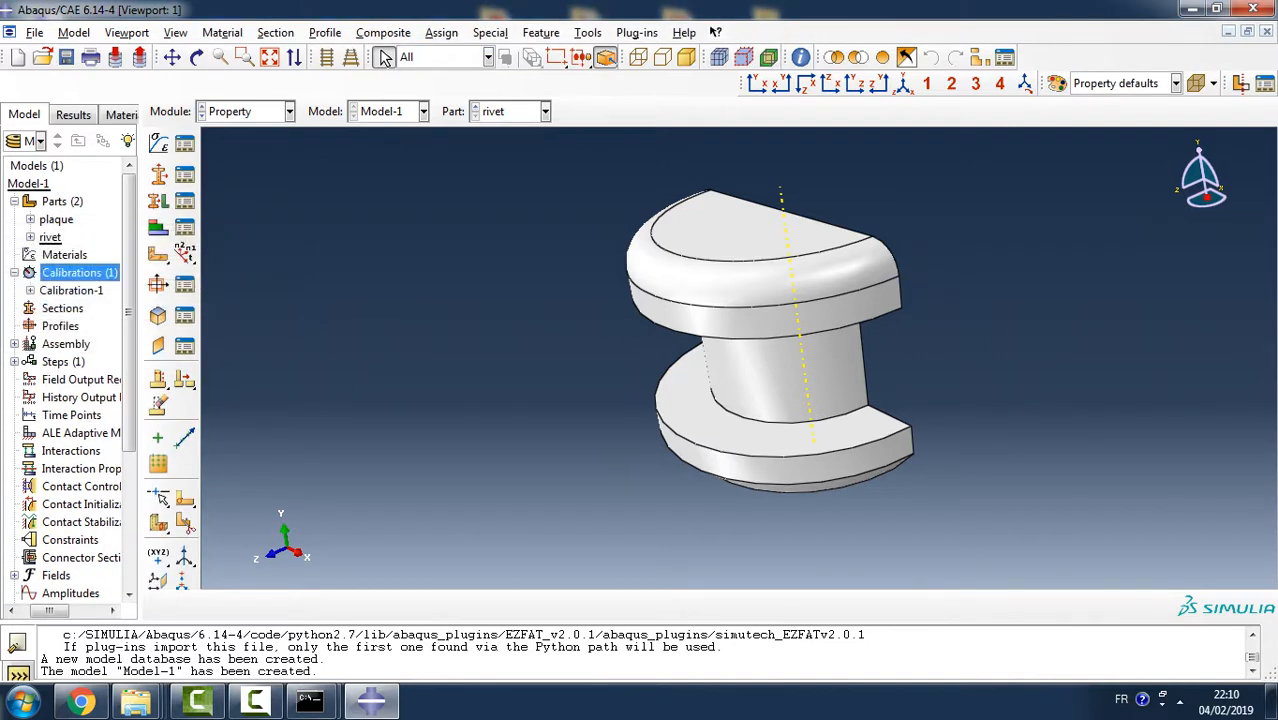
left_click(30, 290)
double_click(88, 308)
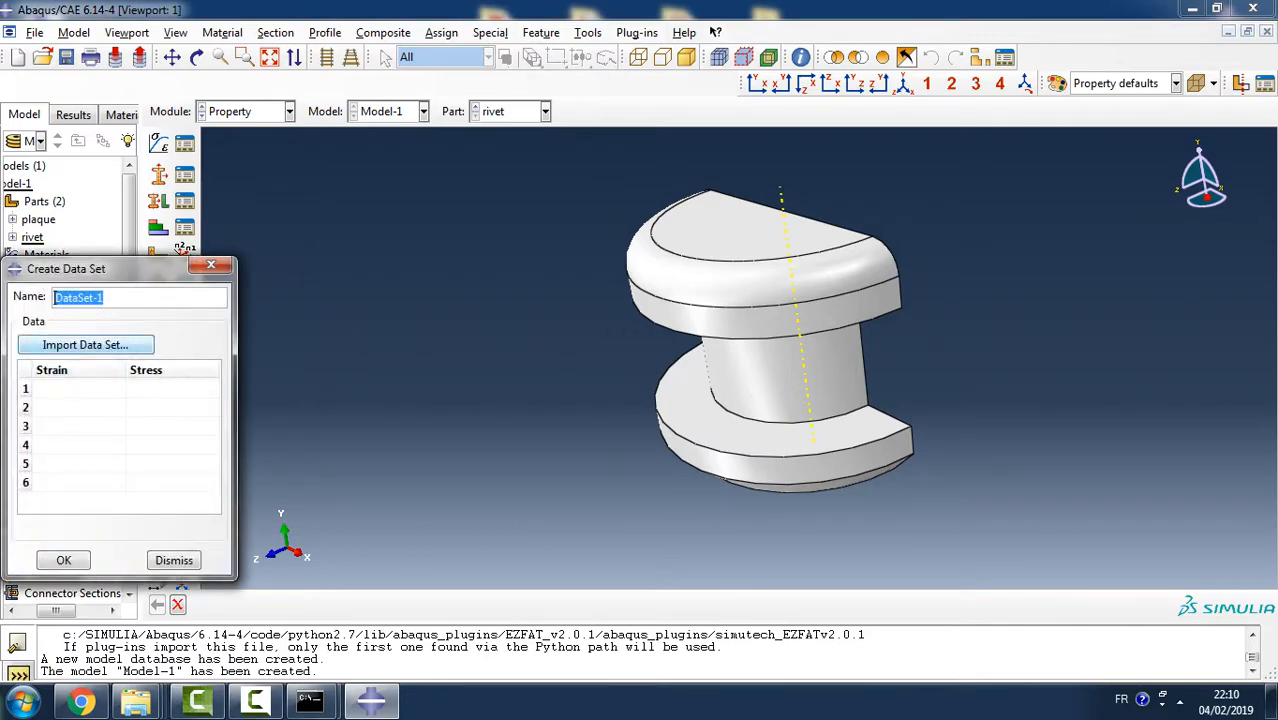
- Choose lap-joint-alum.txt from the Temp directory as the text file to import into the data set
left_click(85, 344)
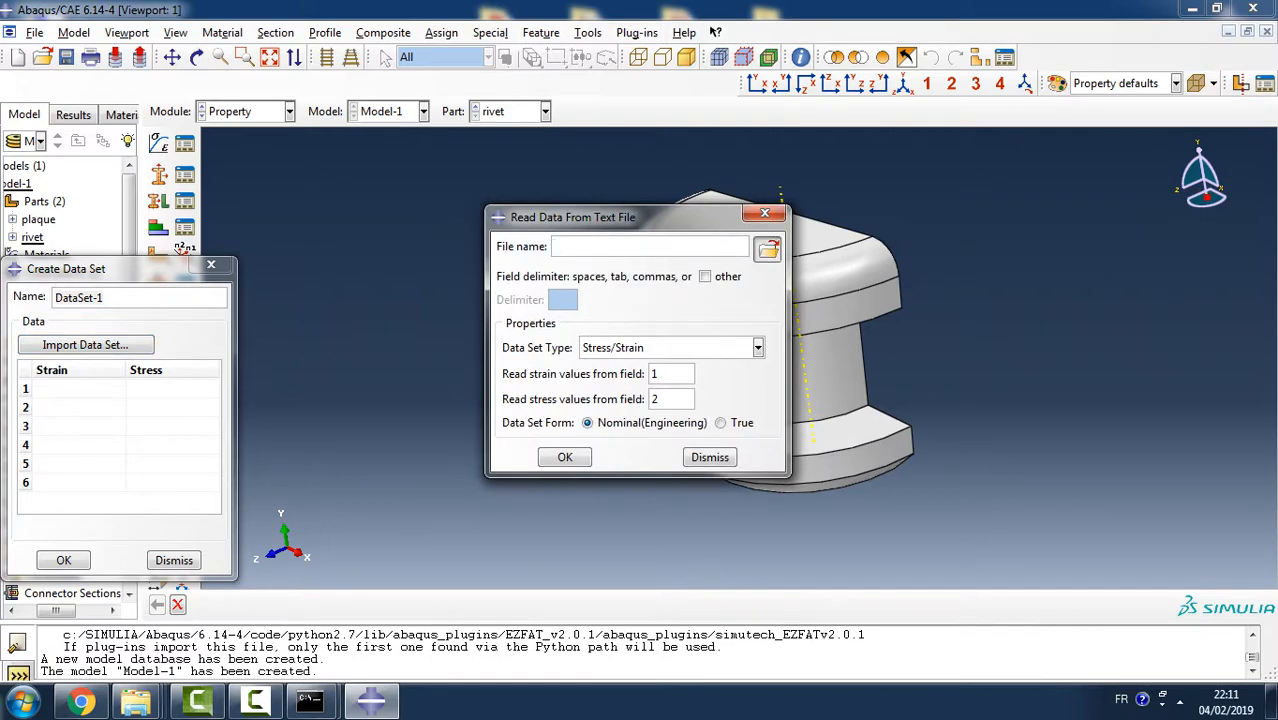
left_click(768, 249)
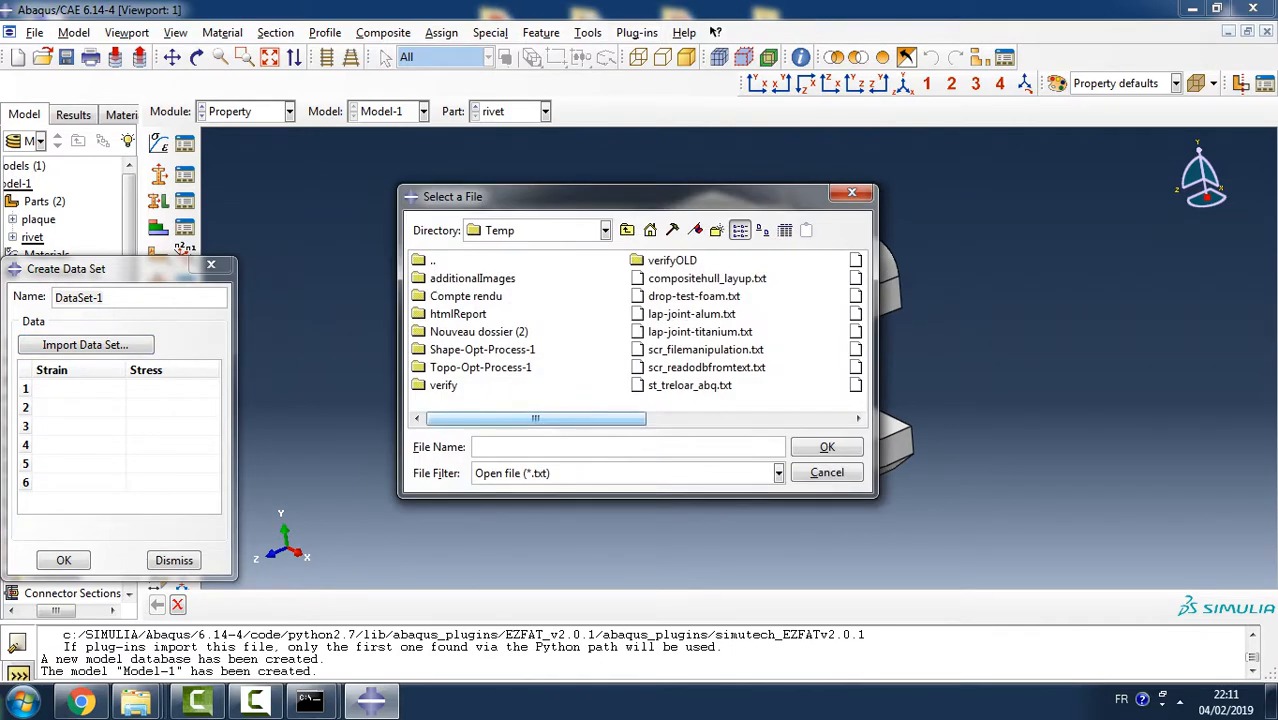
left_click_drag(535, 419, 622, 419)
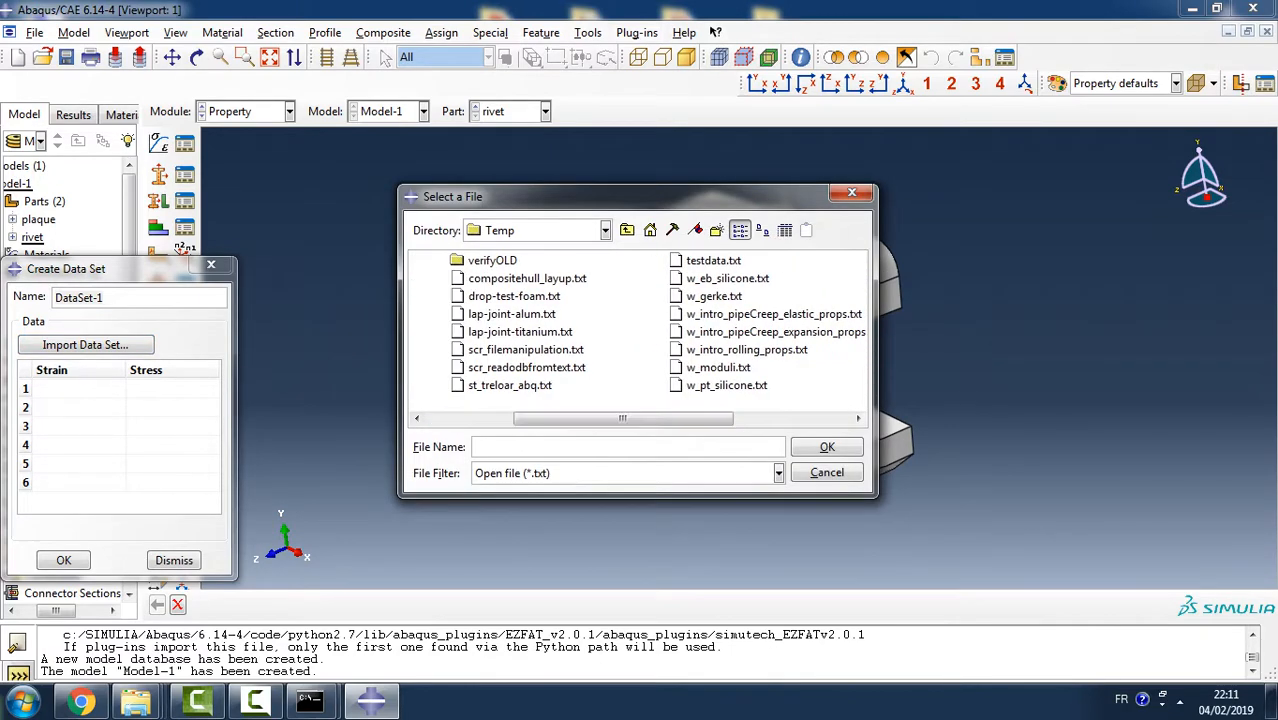
left_click(512, 314)
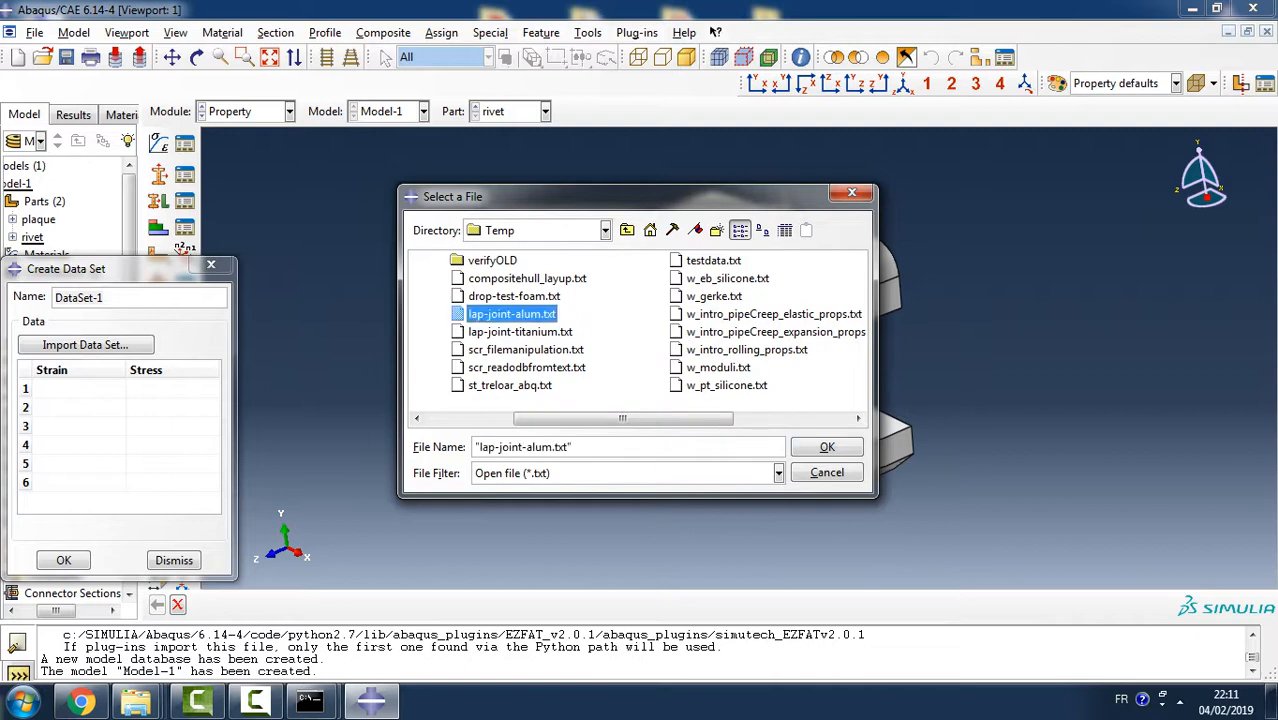
left_click(827, 447)
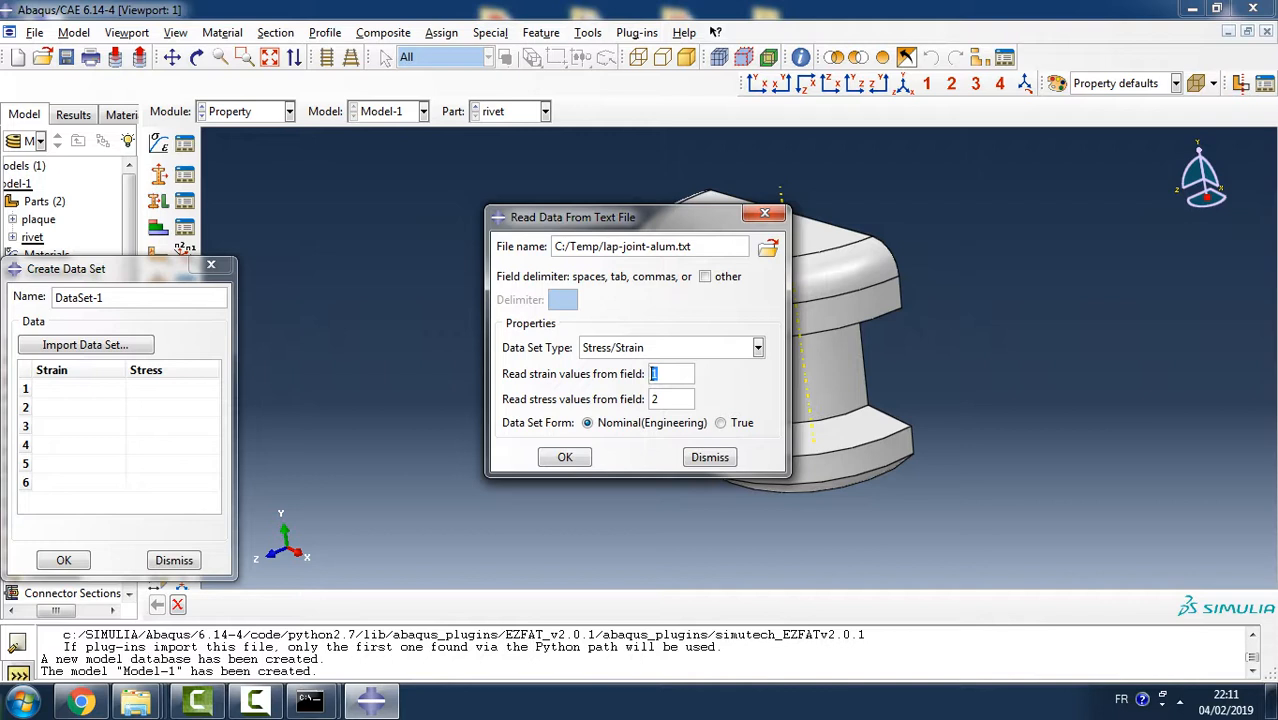
- Import the data with strain from field 2, stress from field 1 and the True form, and create the data set
type("2")
key("Tab")
type("1")
left_click(740, 422)
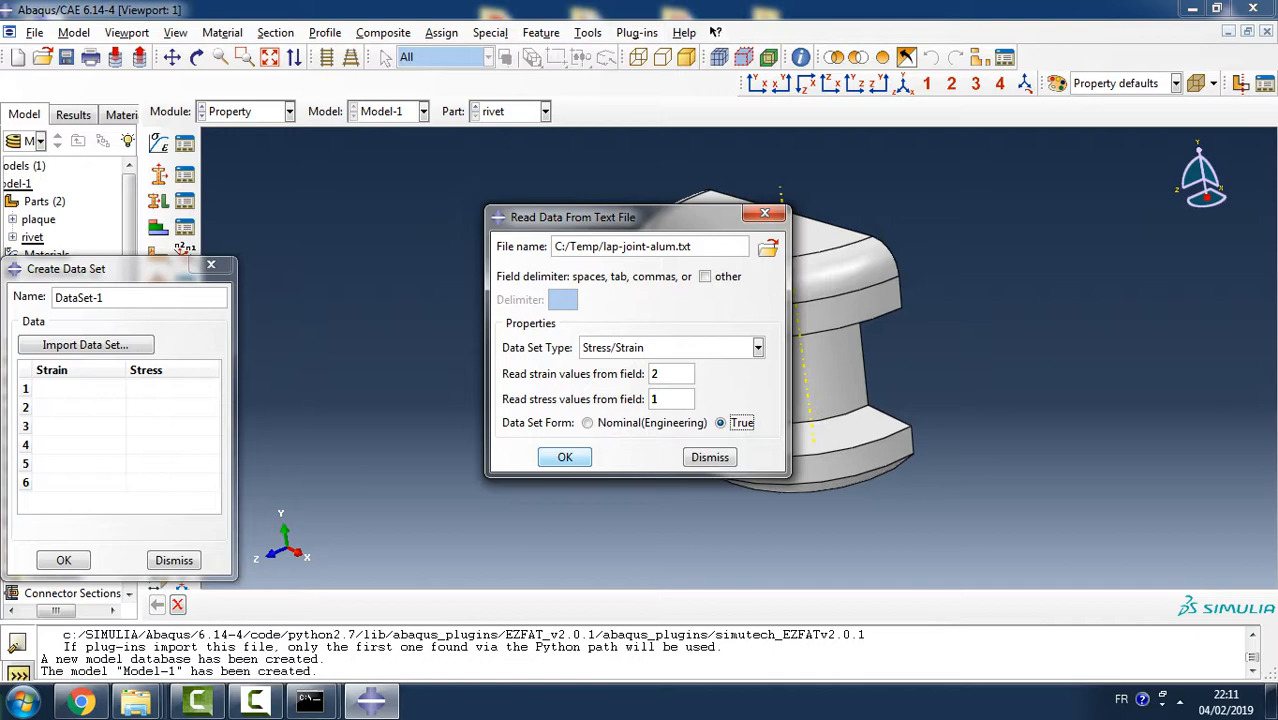
key("Return")
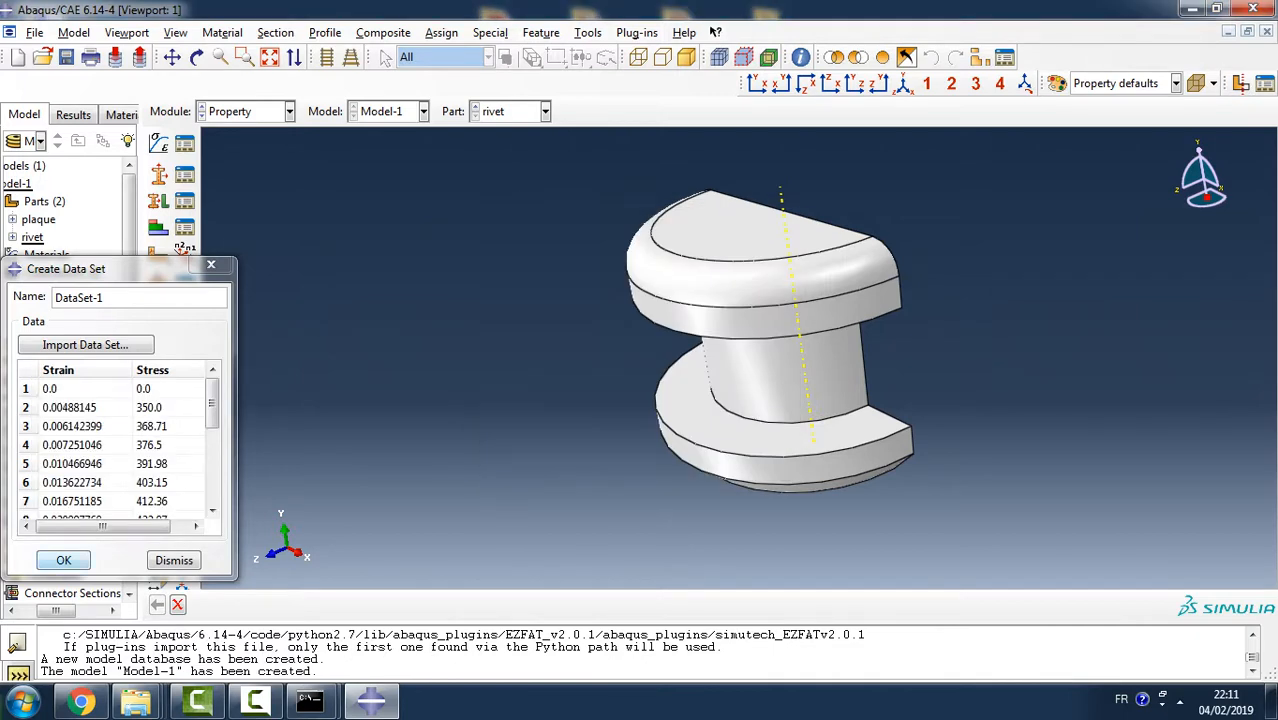
key("Return")
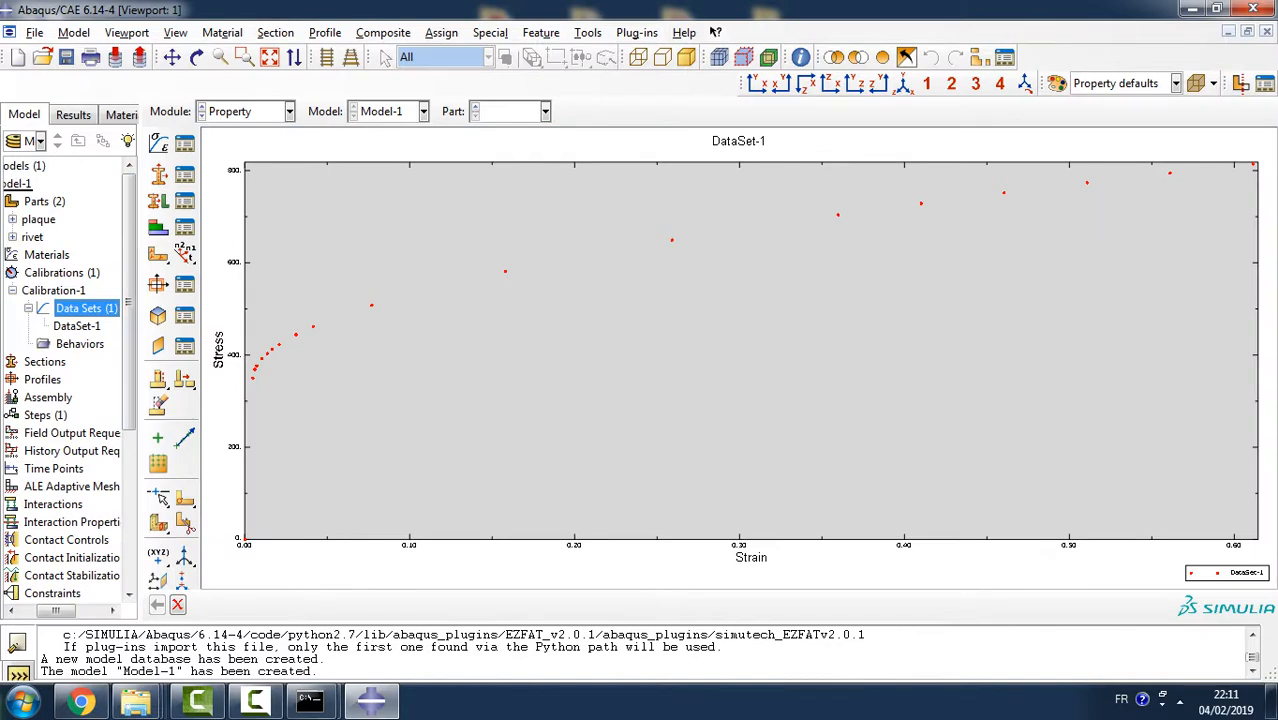
- Create an Elastic Plastic Isotropic calibration behavior and assign DataSet-1 as its elastic-plastic data
double_click(80, 344)
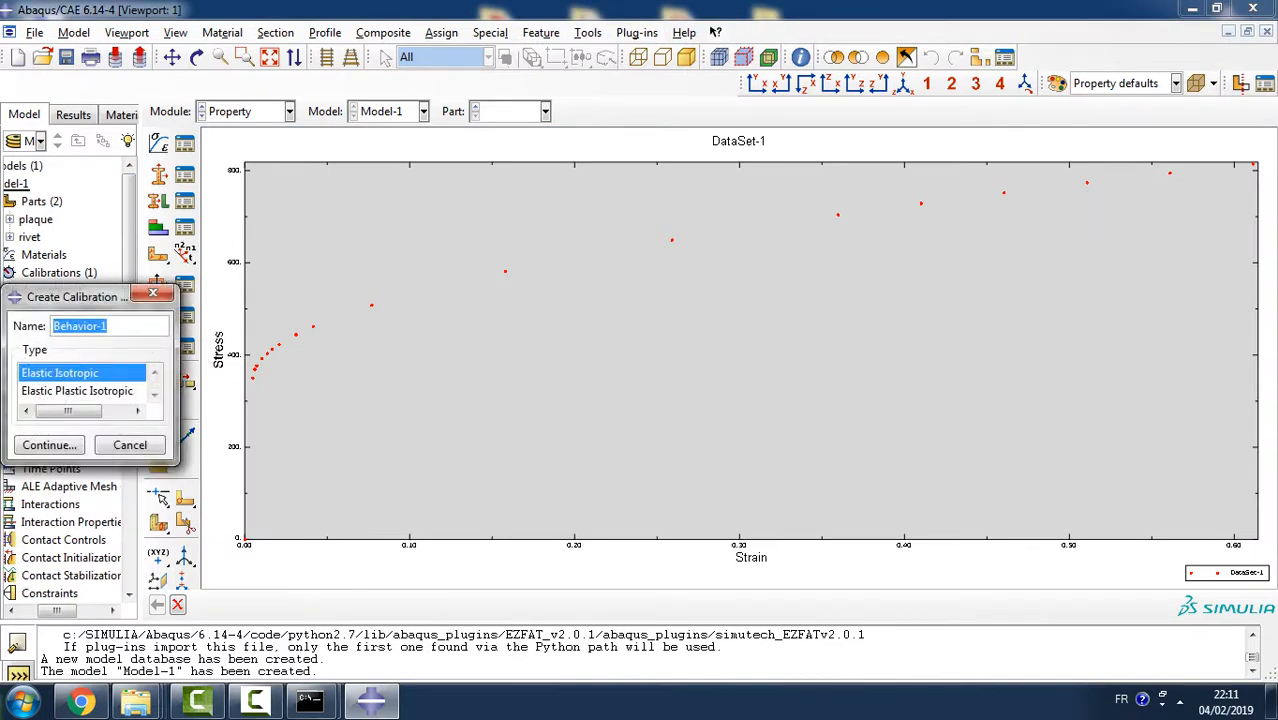
left_click(77, 388)
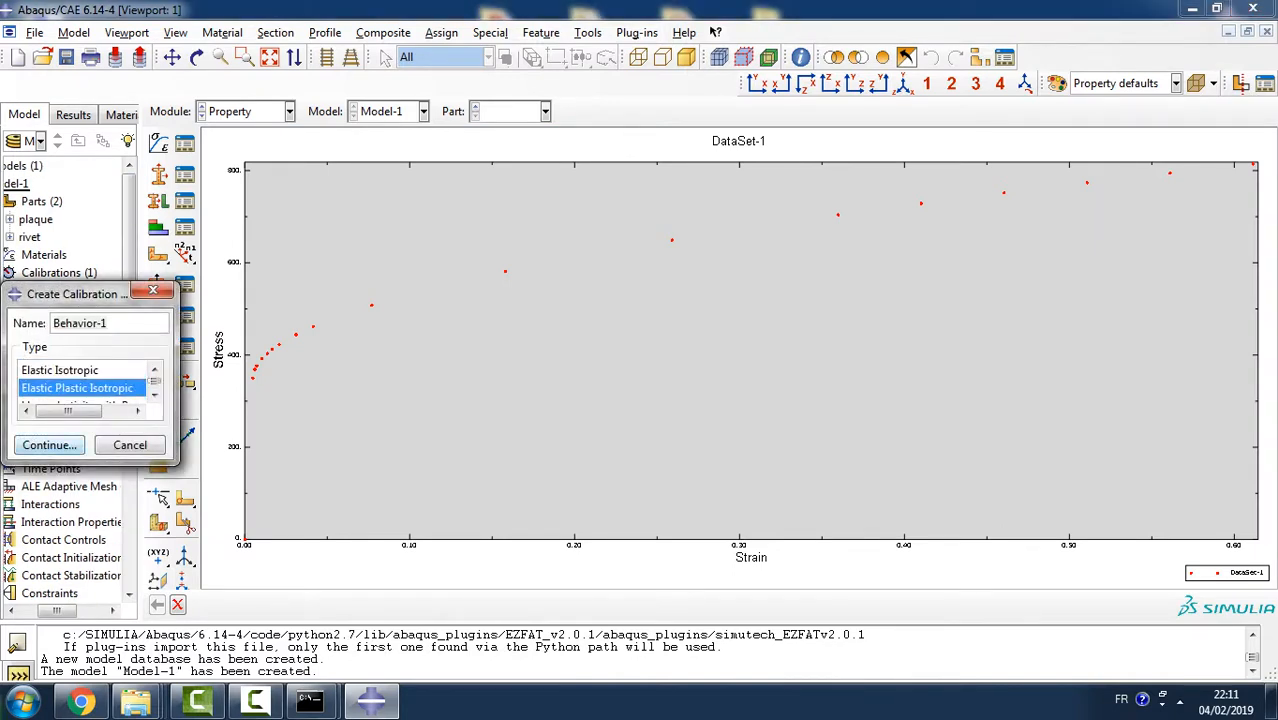
left_click(49, 445)
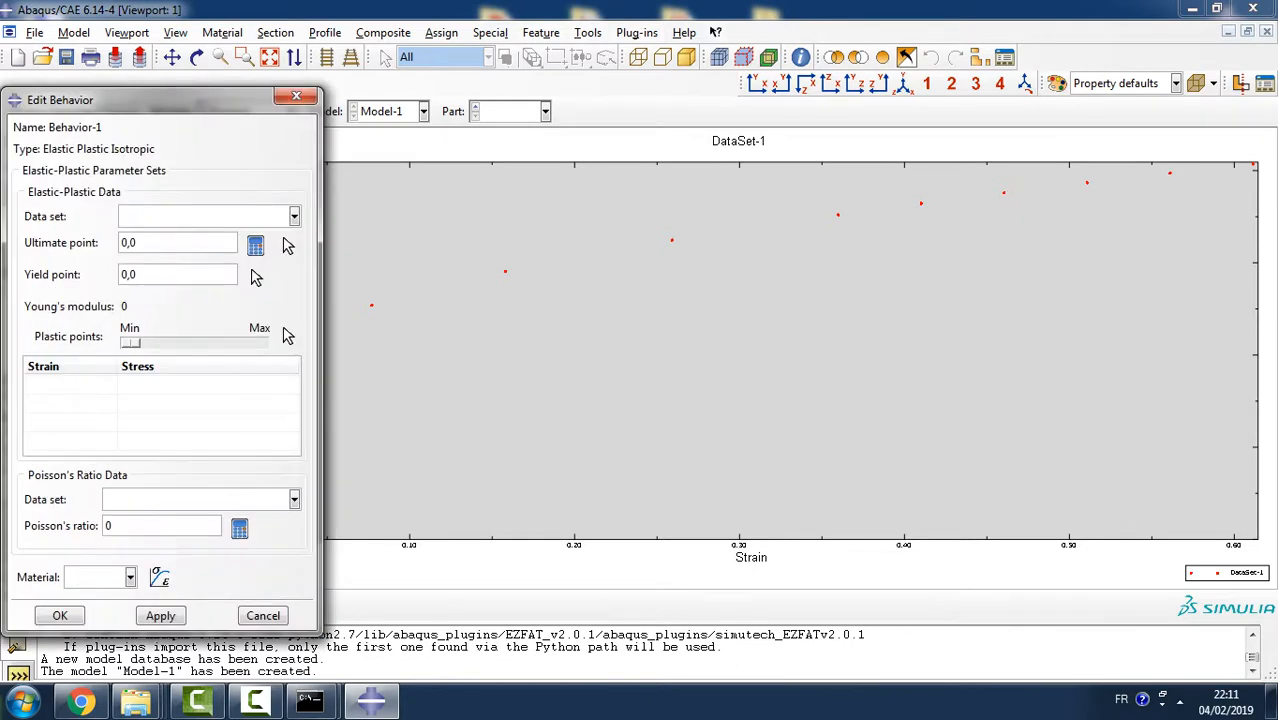
left_click(294, 217)
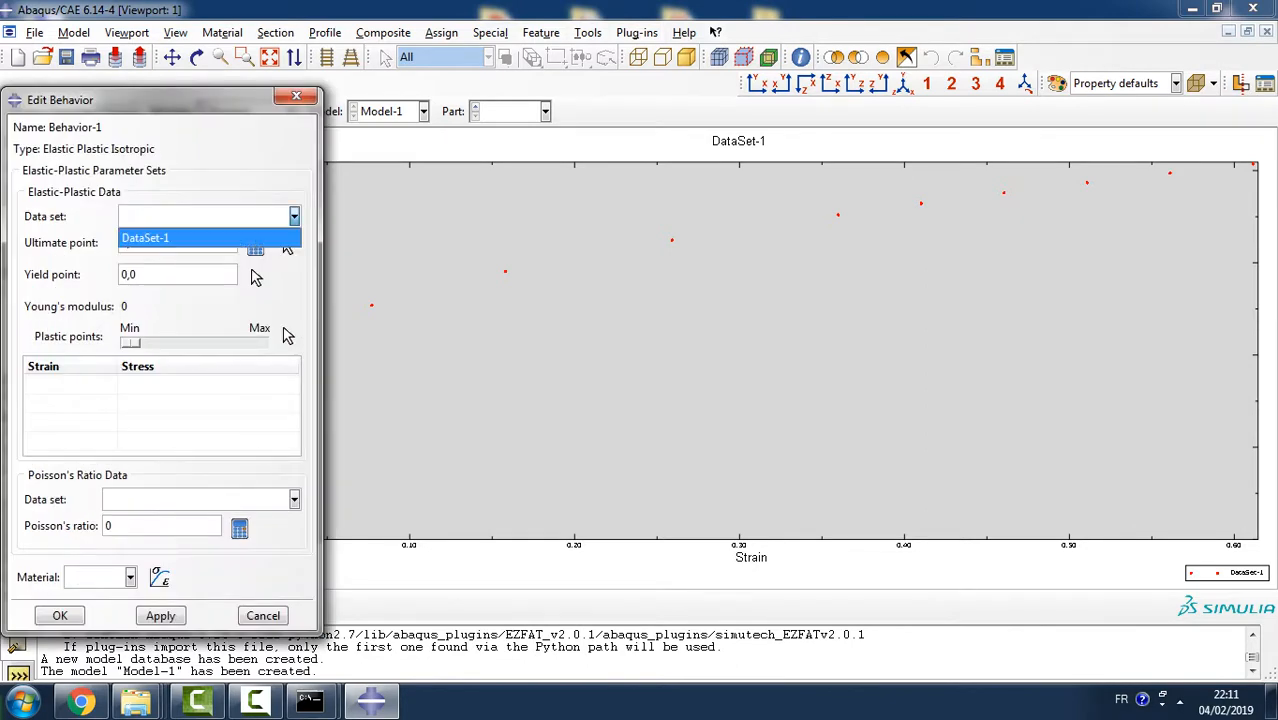
left_click(208, 238)
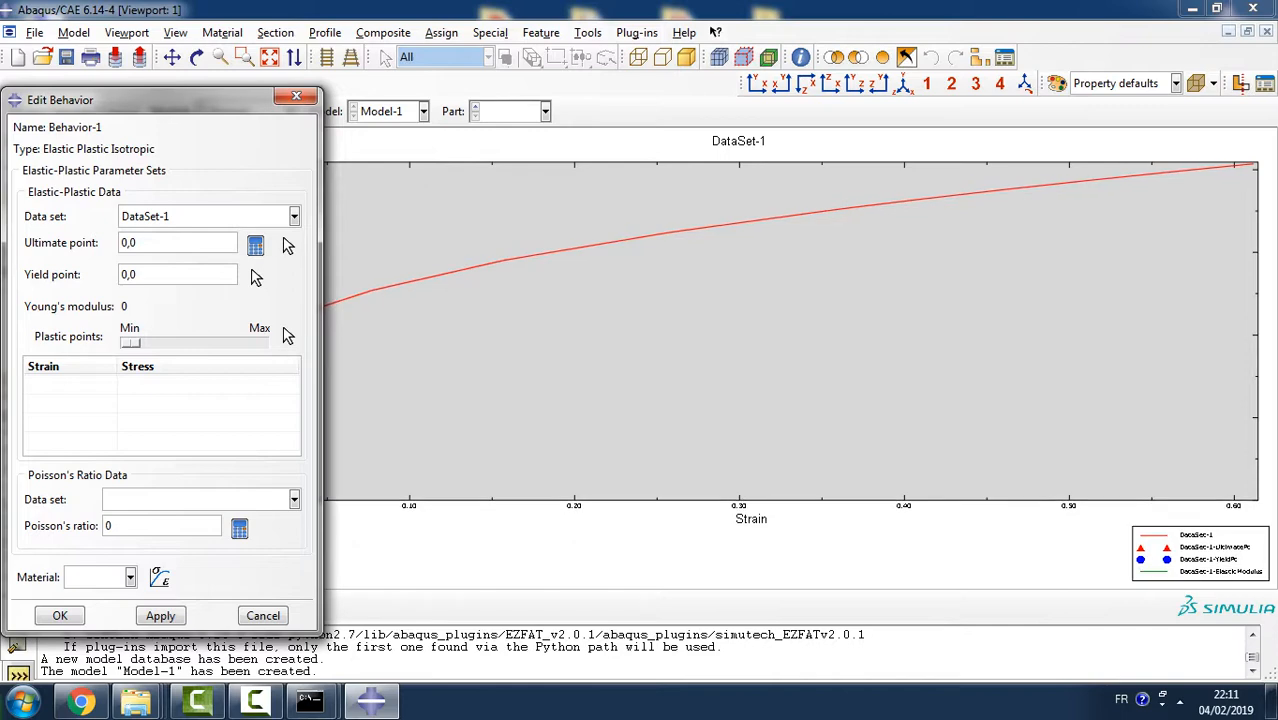
- Set the behavior's Poisson's ratio to 0.33, choose DataSet-1 as its Poisson's ratio data, and raise the plastic points to about mid-range
left_click_drag(180, 99, 602, 59)
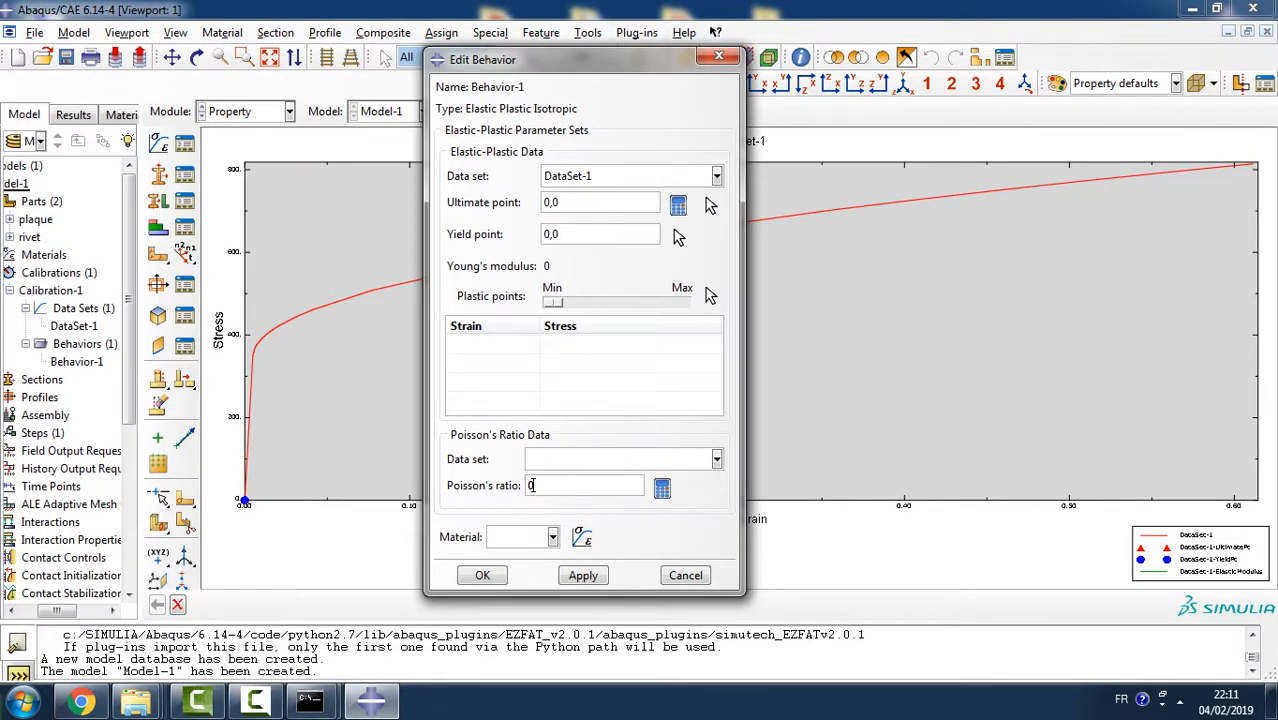
type("33")
left_click(716, 459)
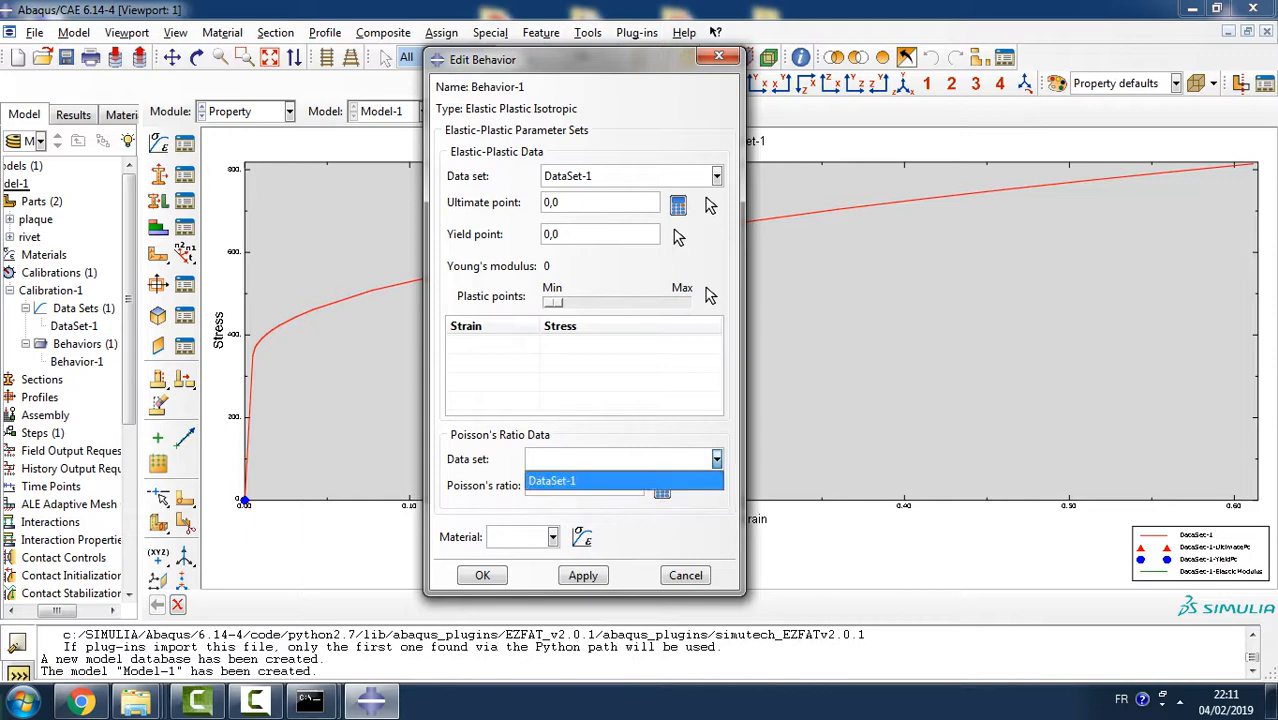
left_click(600, 478)
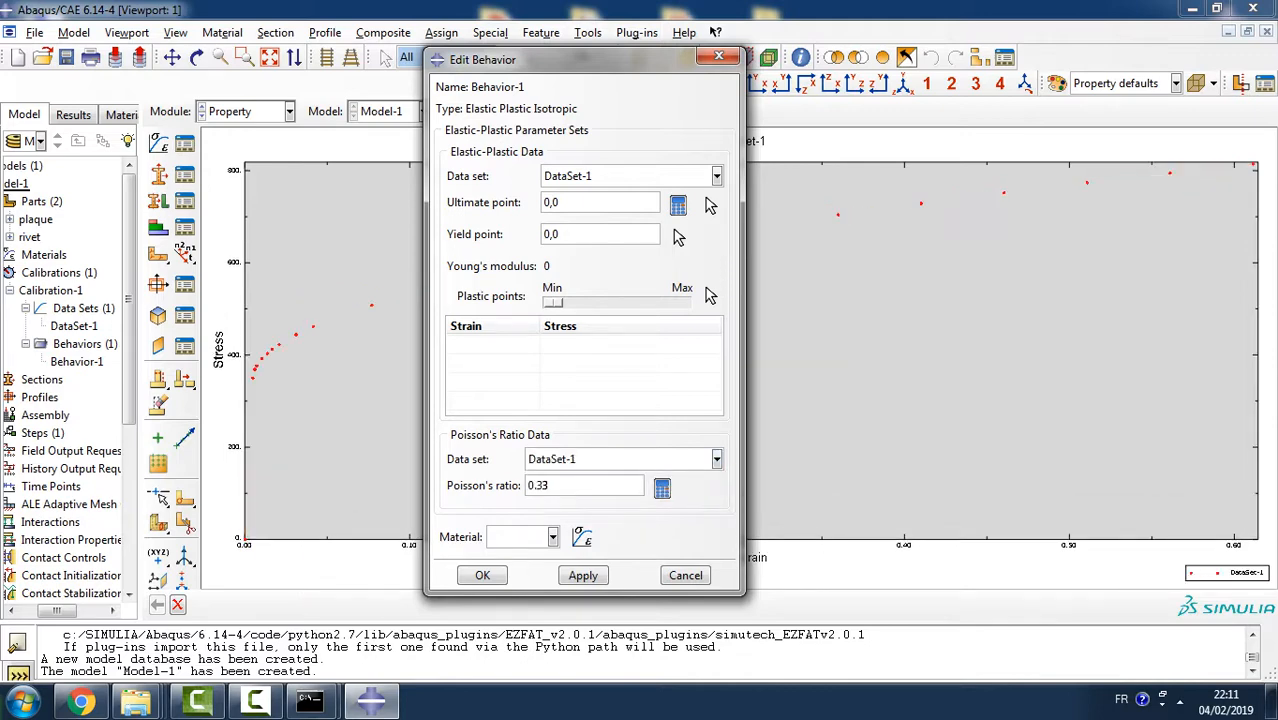
left_click_drag(554, 302, 616, 302)
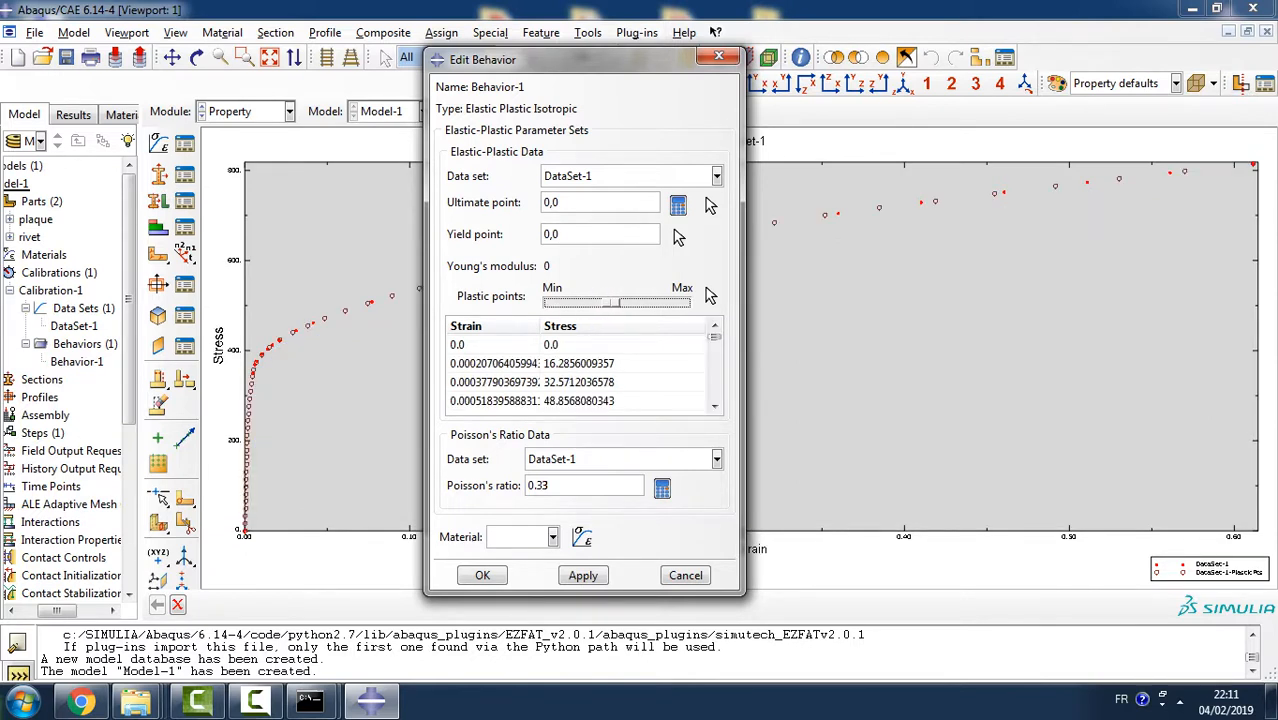
- Set the behavior's yield point to 0.0048,350 and apply it
left_click(549, 234)
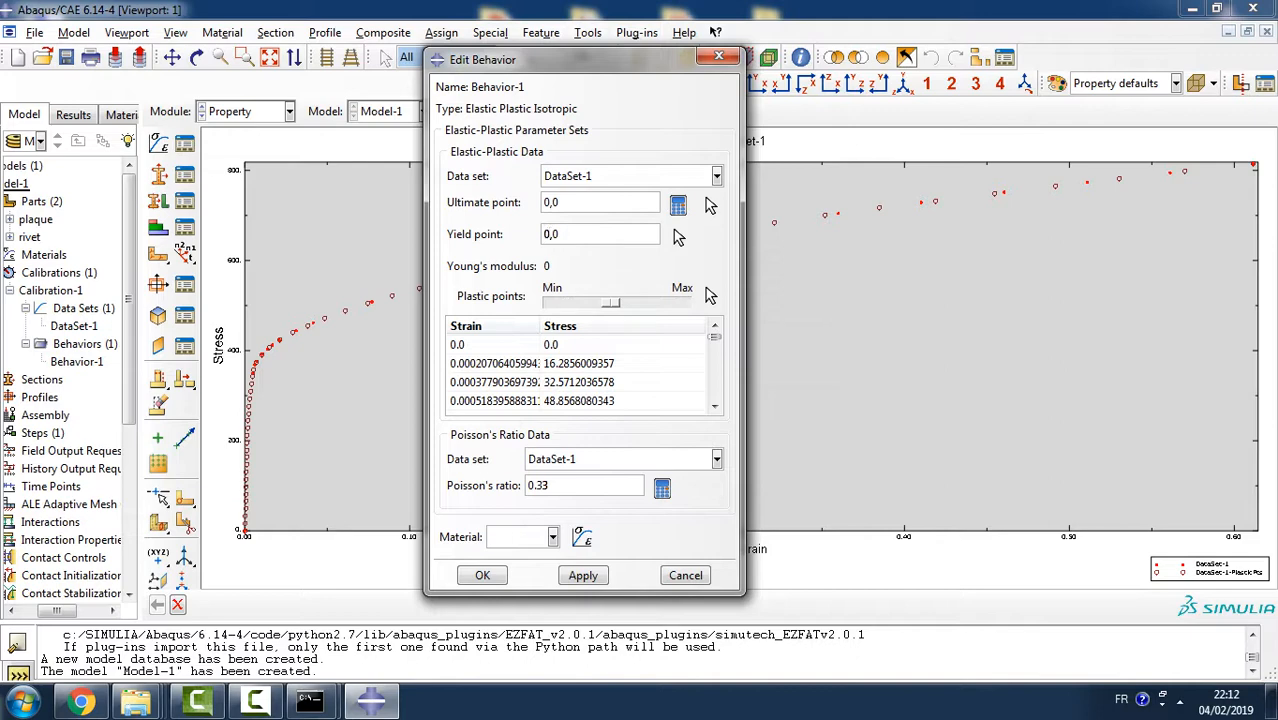
type(".0048")
key("Delete")
key("Delete")
type(",350")
left_click(583, 576)
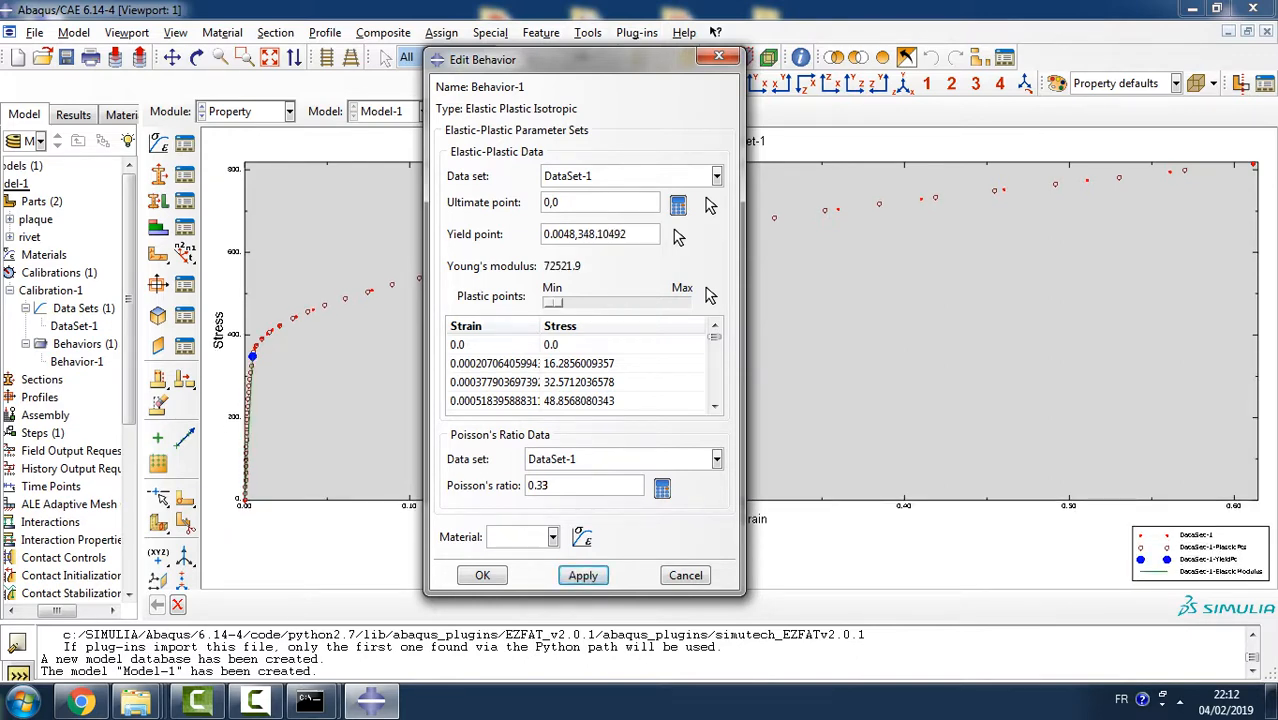
left_click(716, 459)
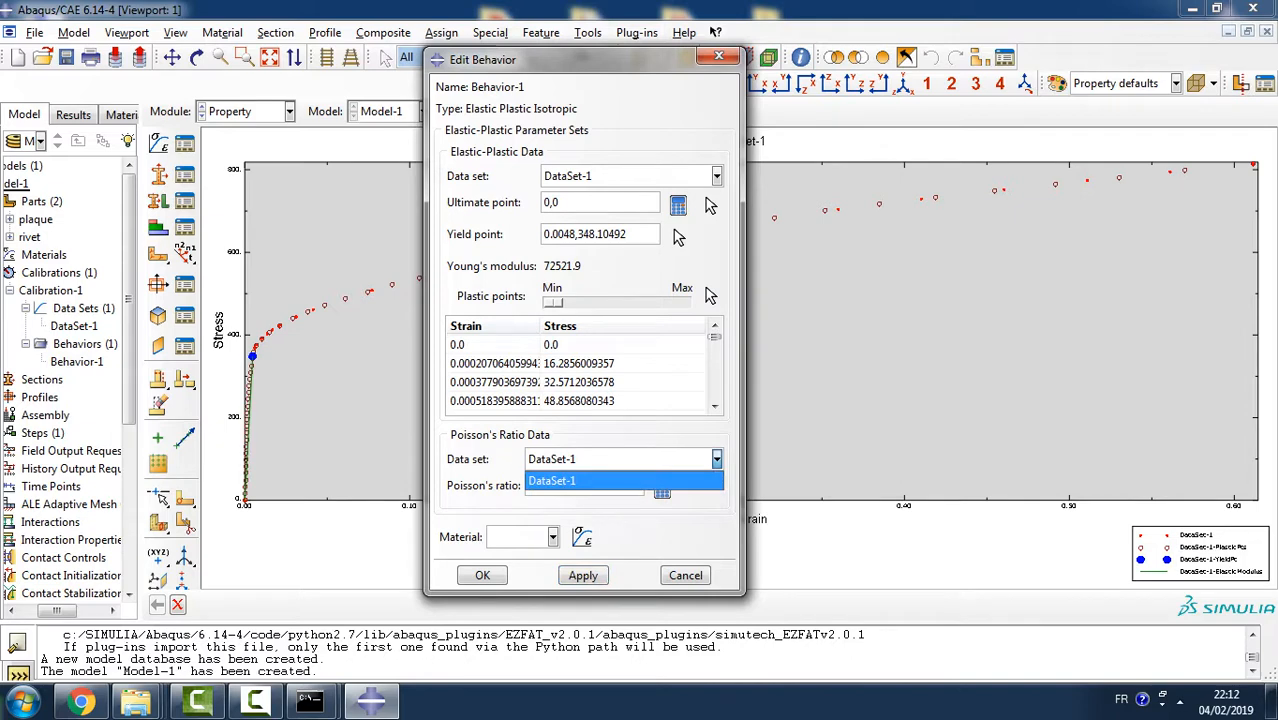
left_click(716, 459)
left_click(716, 459)
left_click(716, 459)
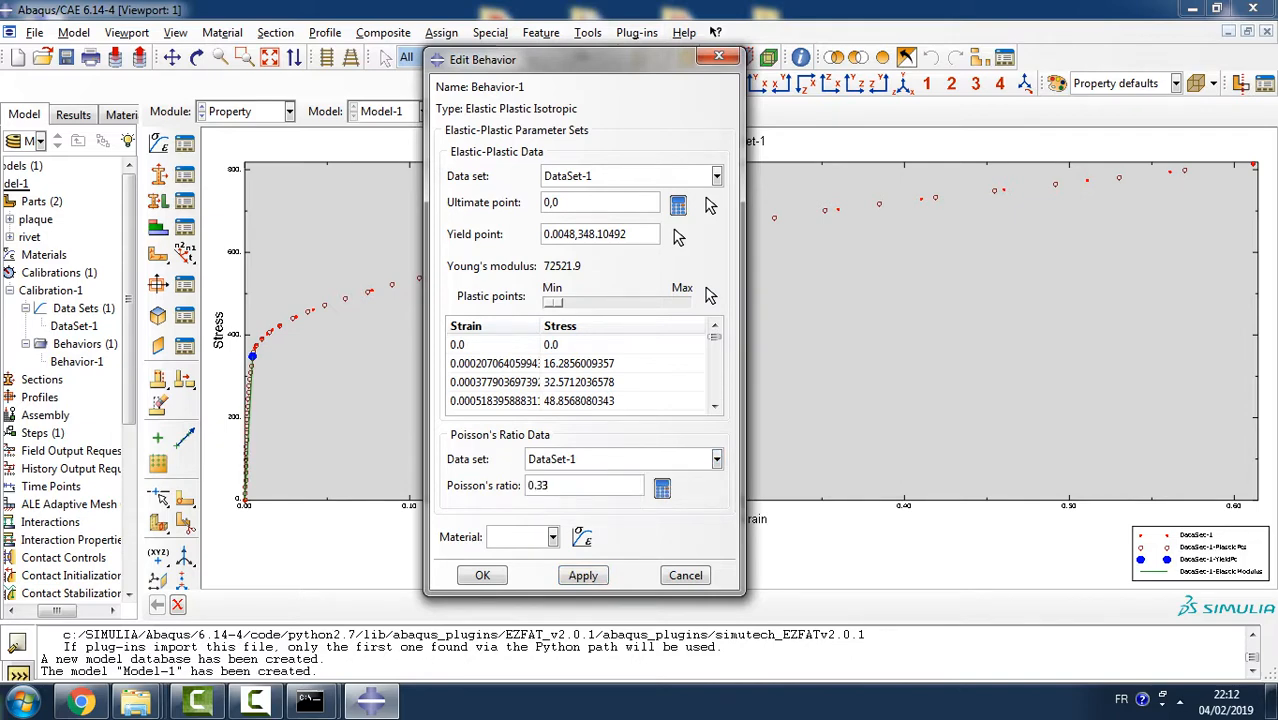
- Create a new material named Aluminum from within the calibration behavior
left_click(552, 537)
left_click(582, 537)
left_click(582, 537)
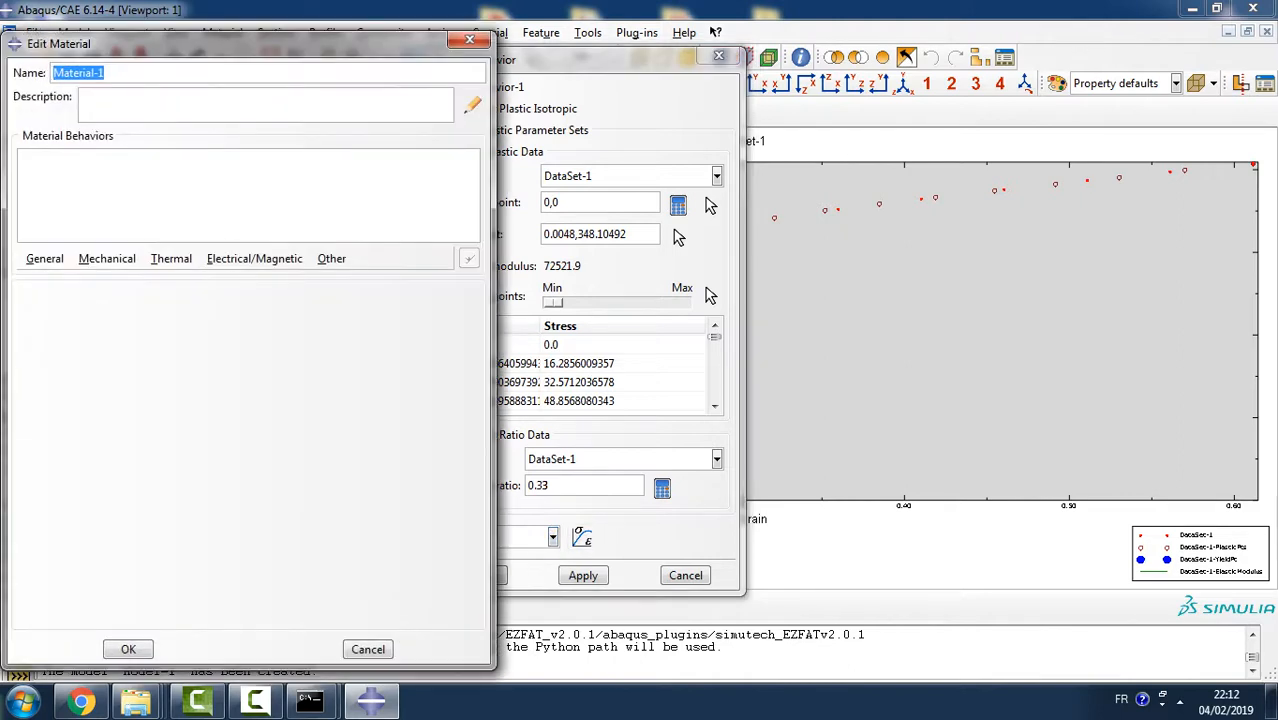
type("Alum")
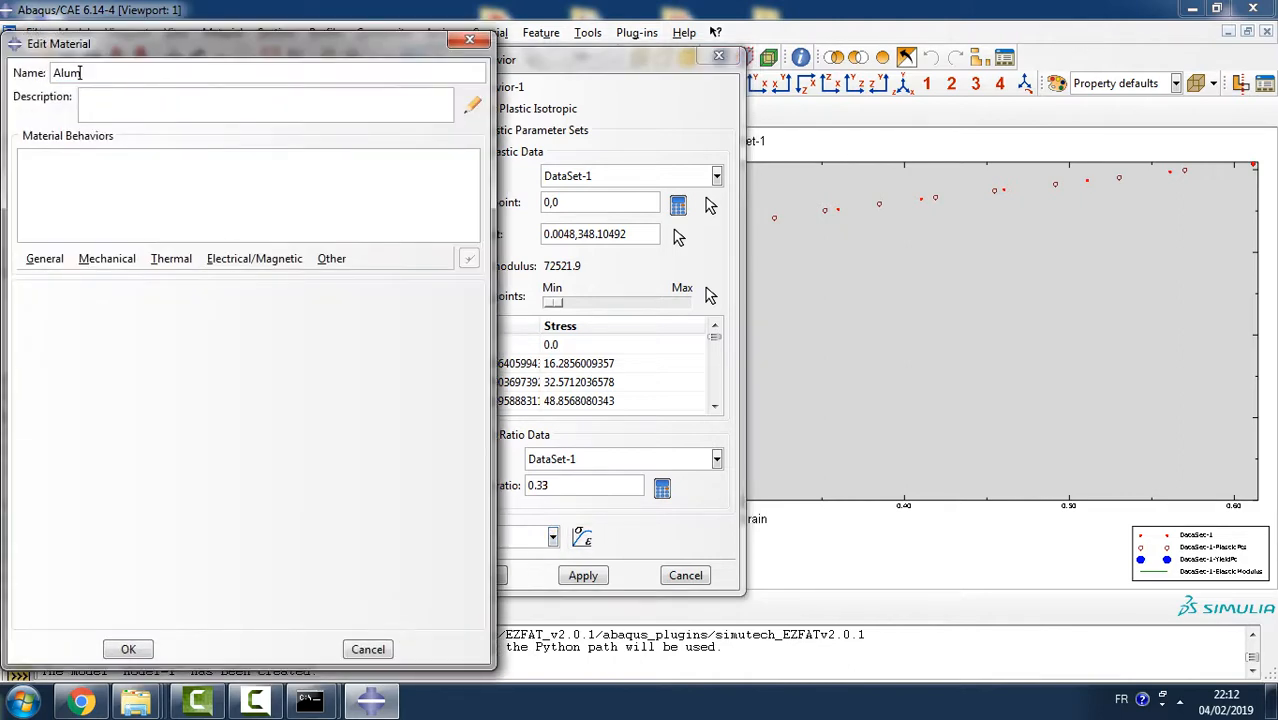
type("inum")
key("Return")
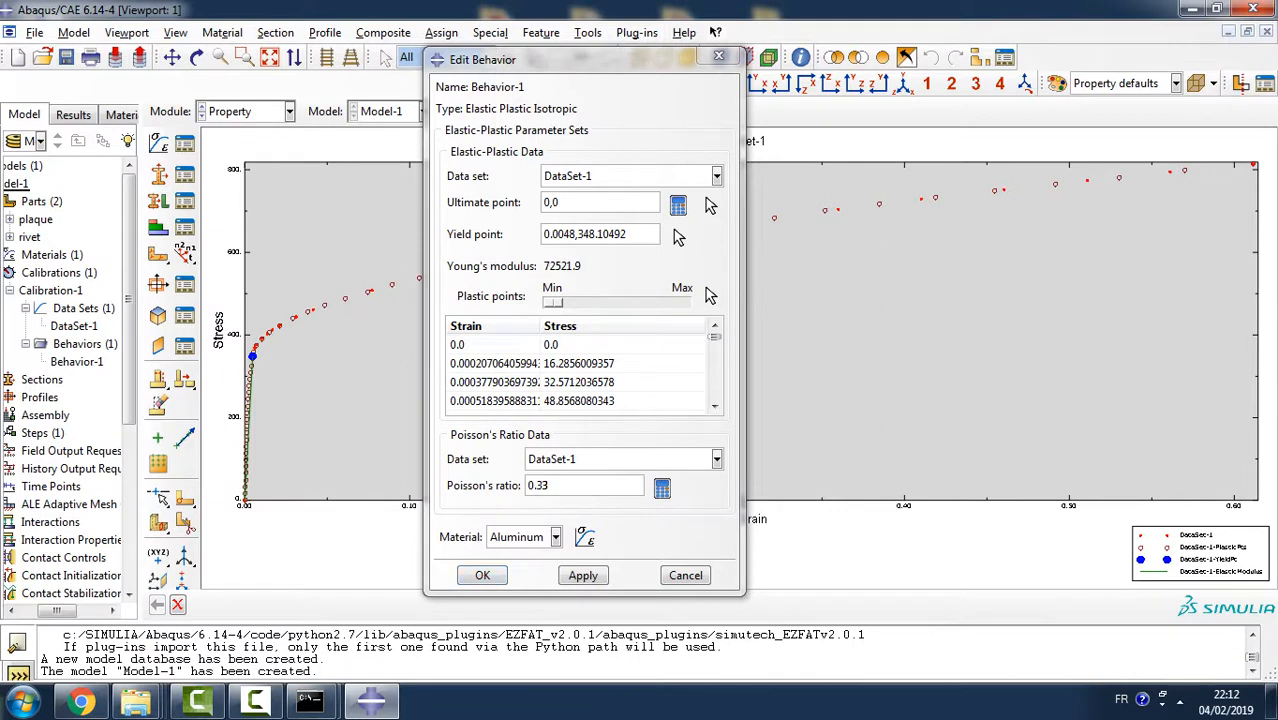
- Reselect DataSet-1 for the Poisson's ratio data and try to apply the calibration to Aluminum
left_click(717, 459)
left_click(717, 459)
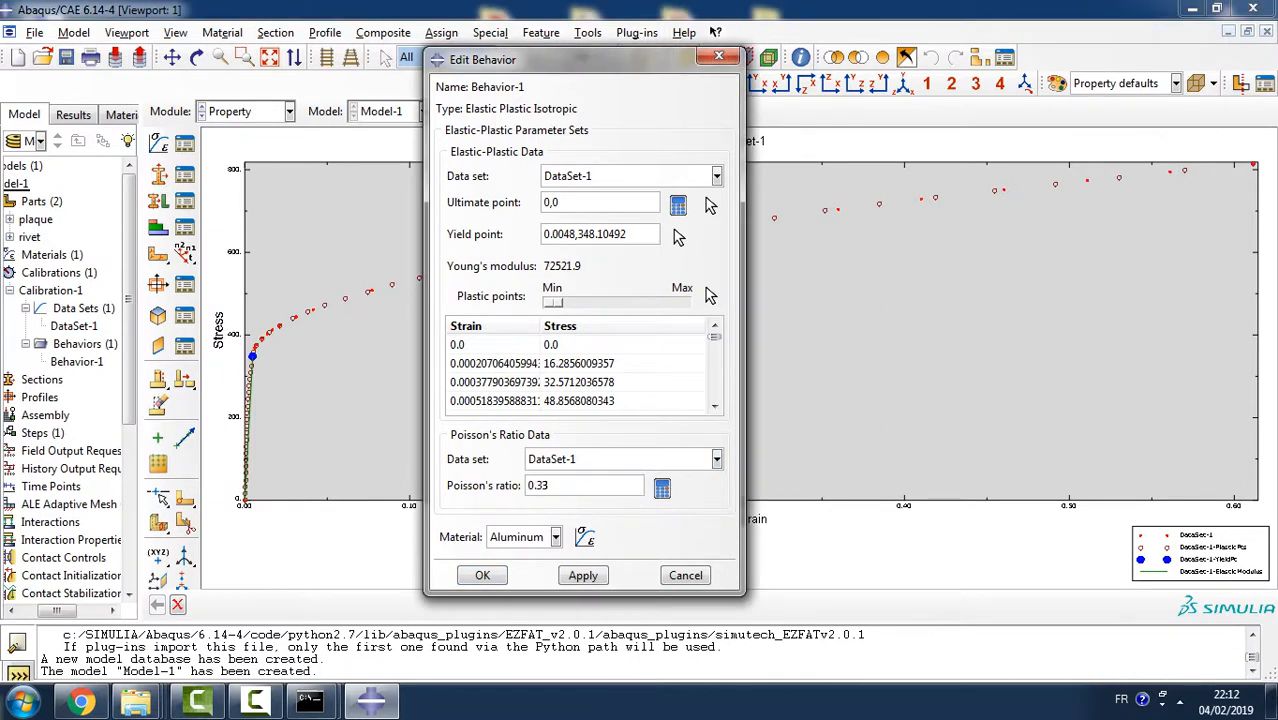
left_click(717, 459)
left_click(660, 481)
left_click(717, 459)
left_click(717, 459)
left_click(717, 459)
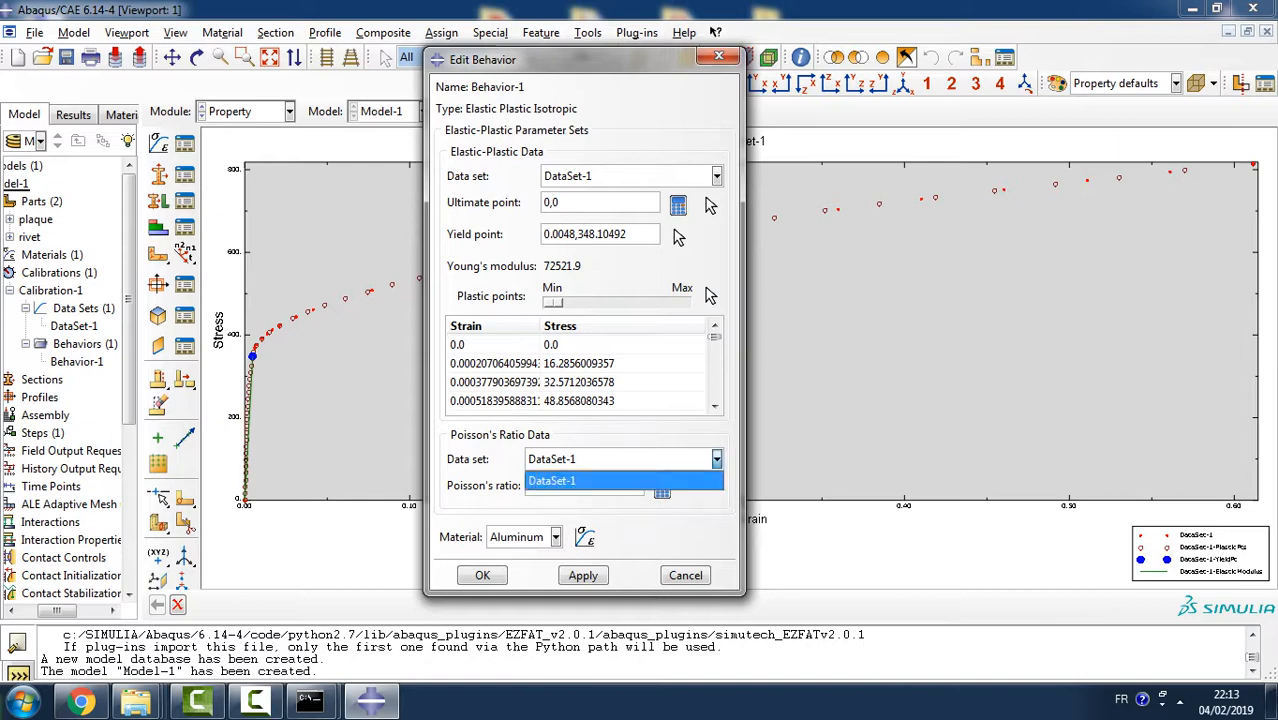
left_click(600, 481)
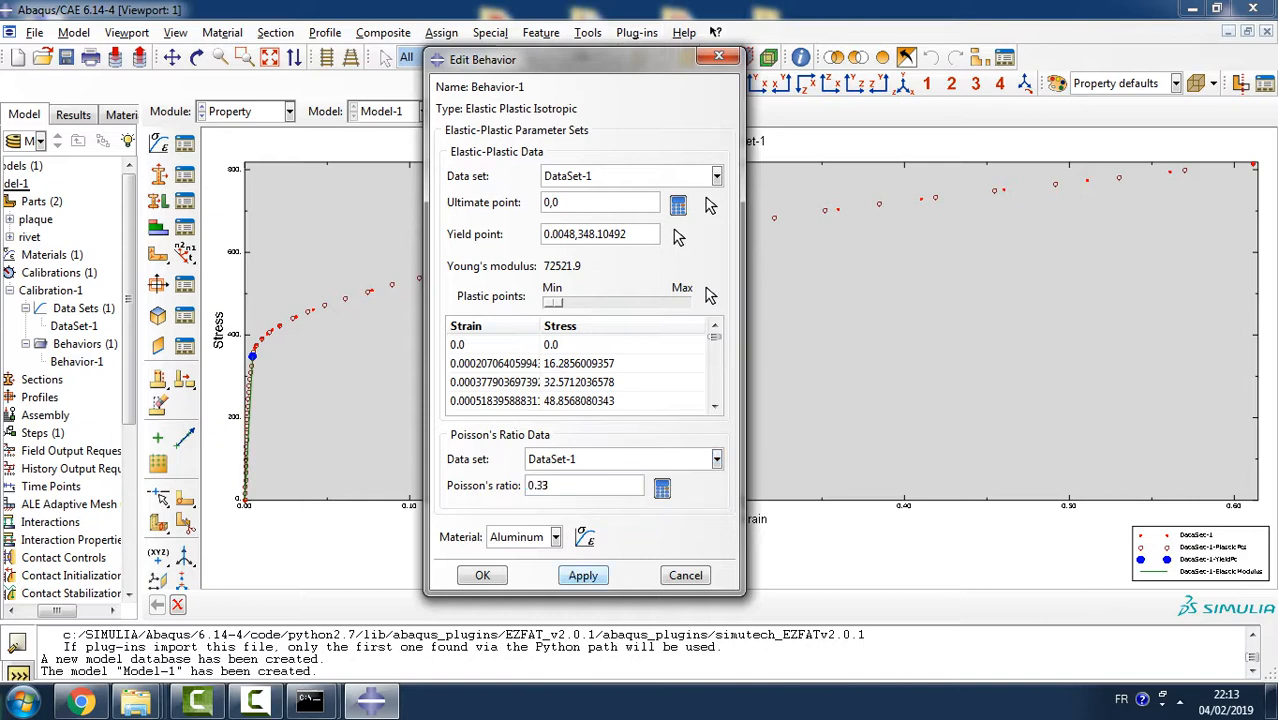
left_click(583, 576)
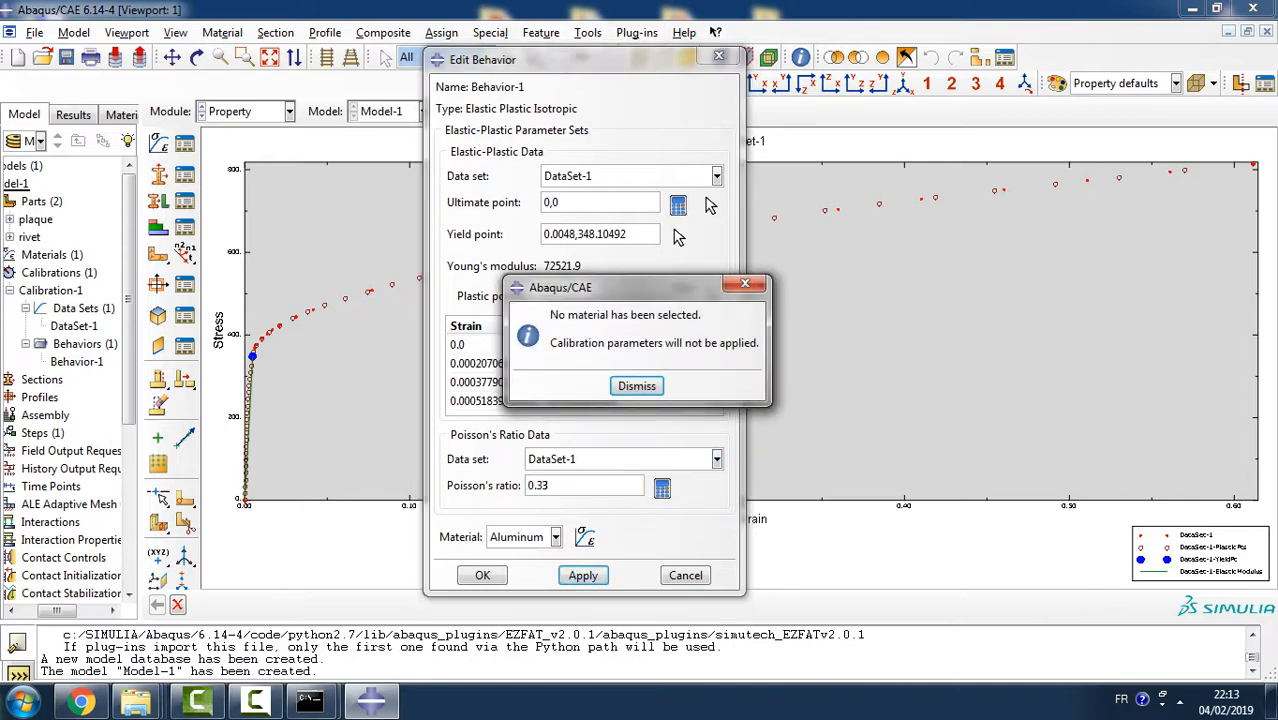
left_click(637, 386)
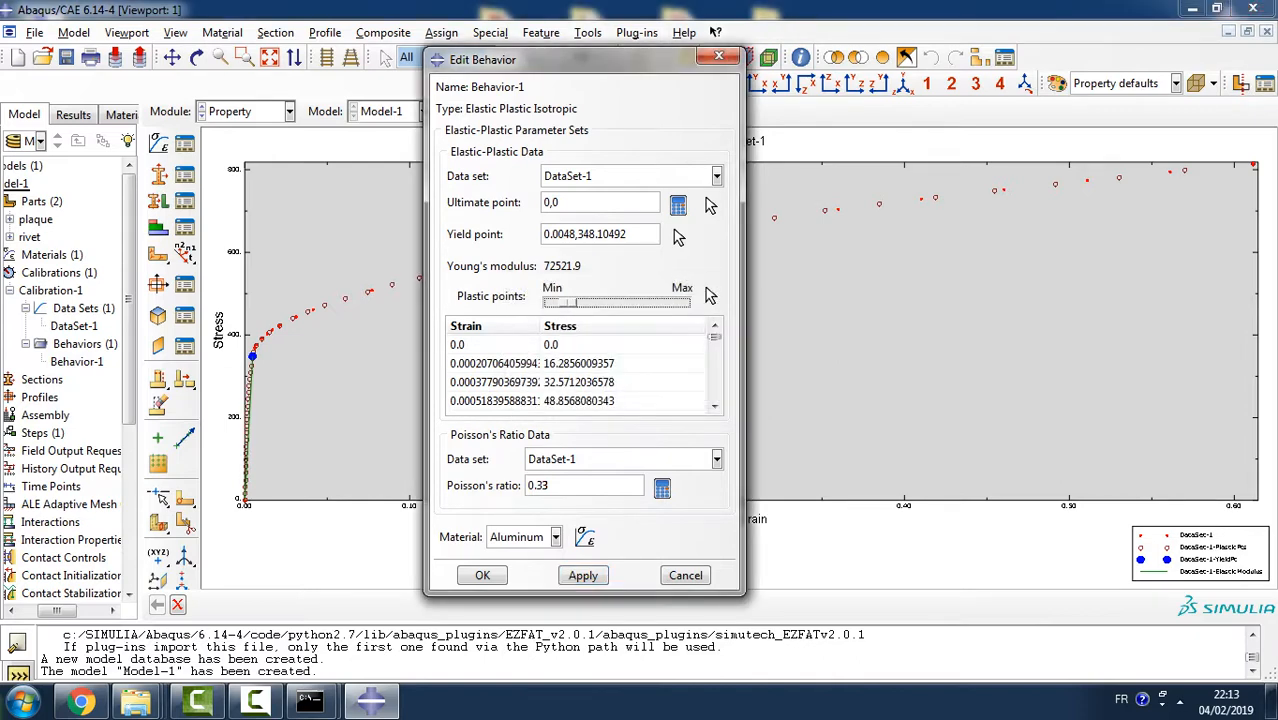
- Raise the plastic points to about mid-range, try again to apply the calibration to Aluminum, and leave the behavior editor
left_click_drag(553, 302, 616, 302)
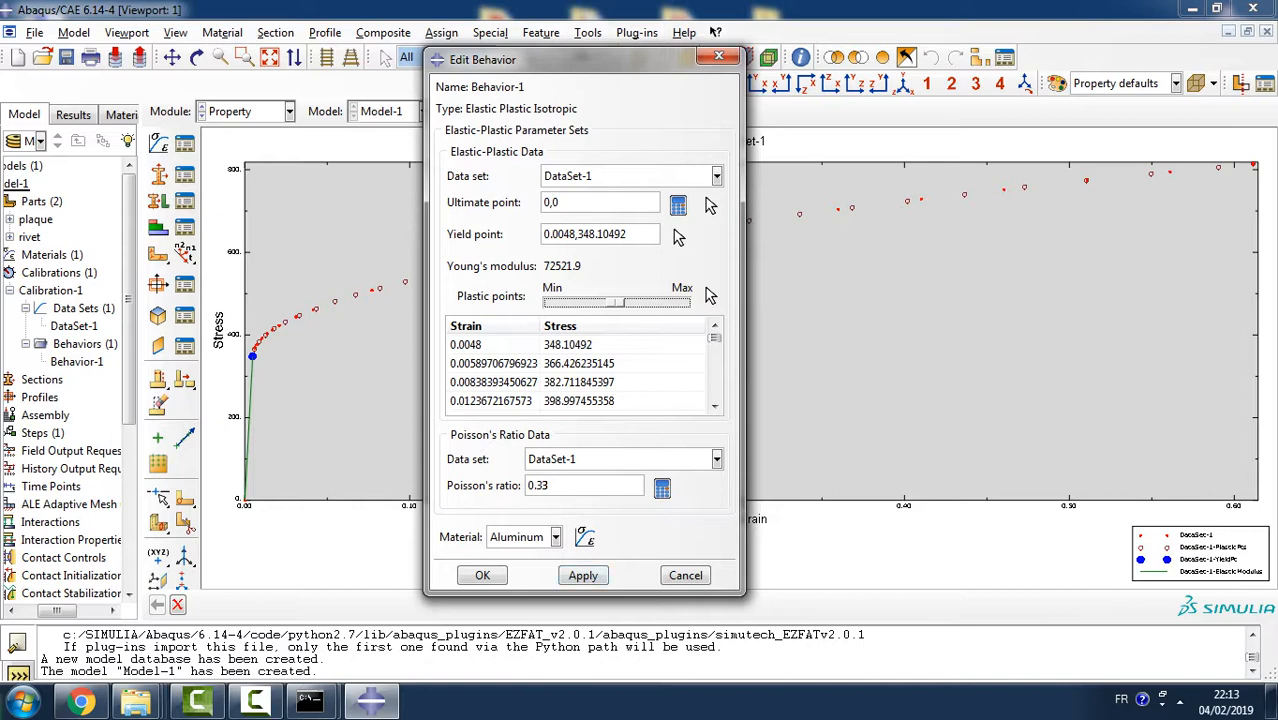
left_click(583, 575)
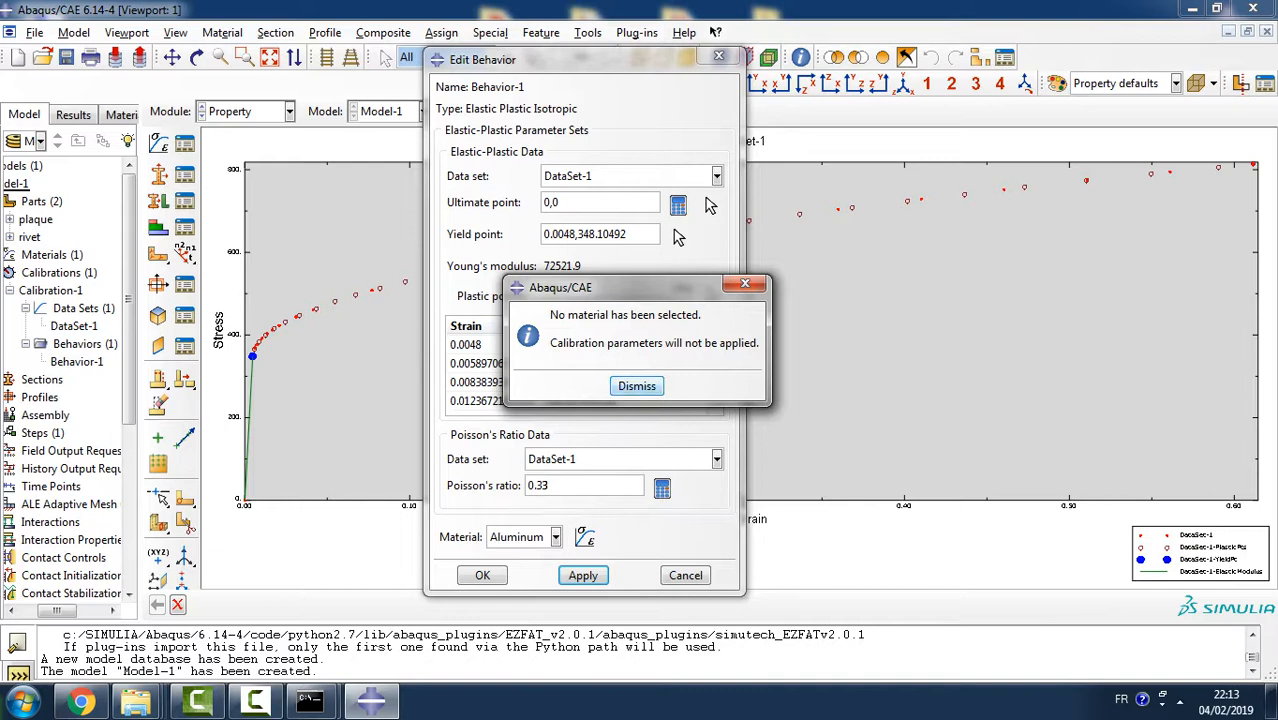
key("Return")
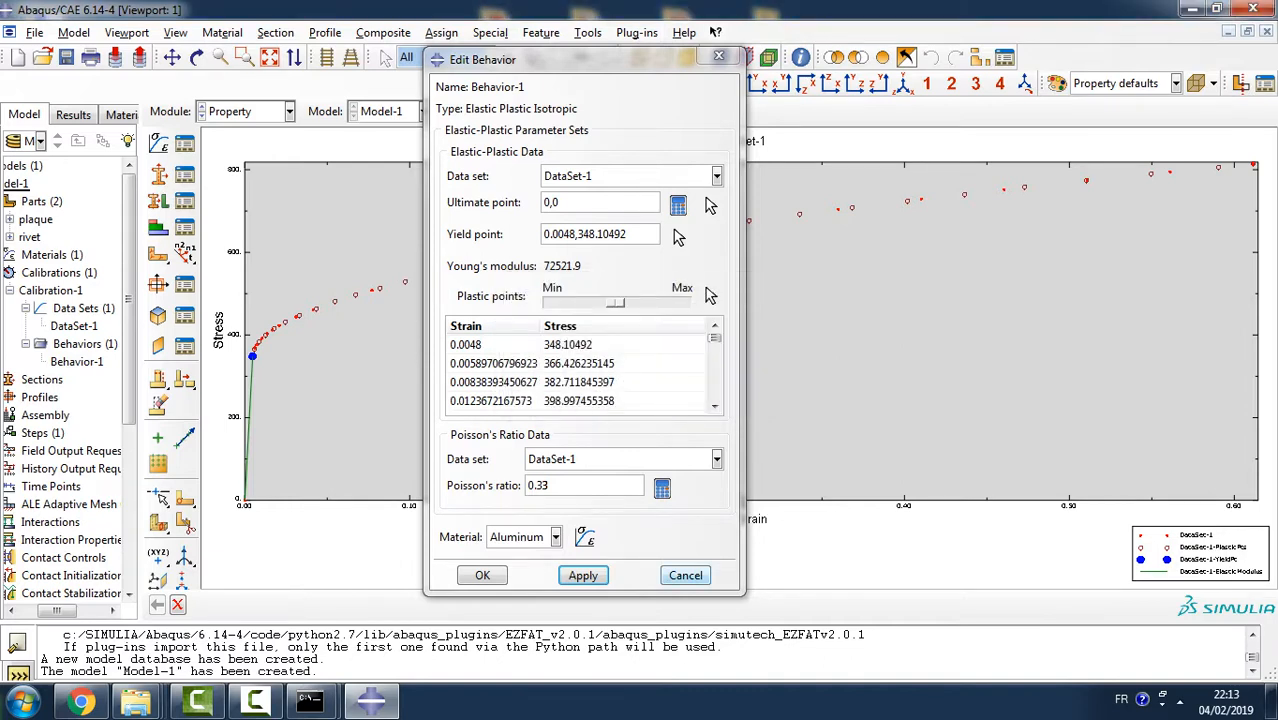
left_click(685, 575)
left_click(582, 351)
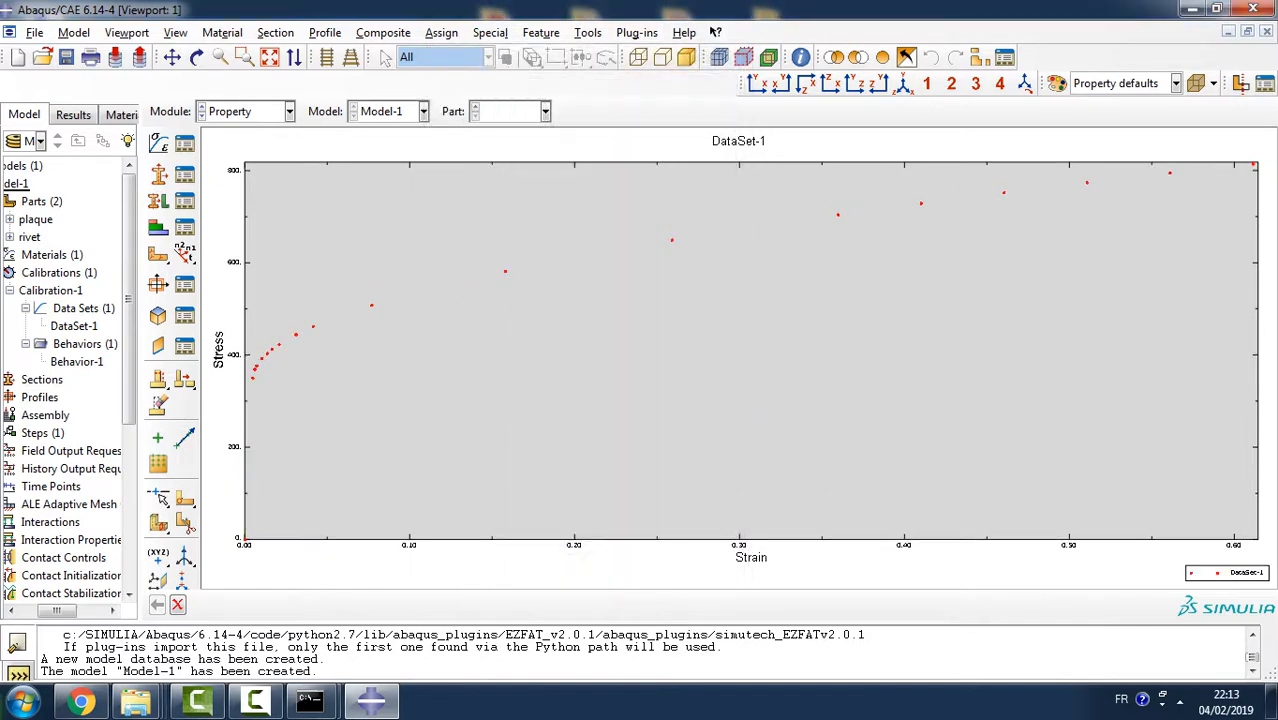
- Delete Behavior-1 from the calibration
double_click(77, 361)
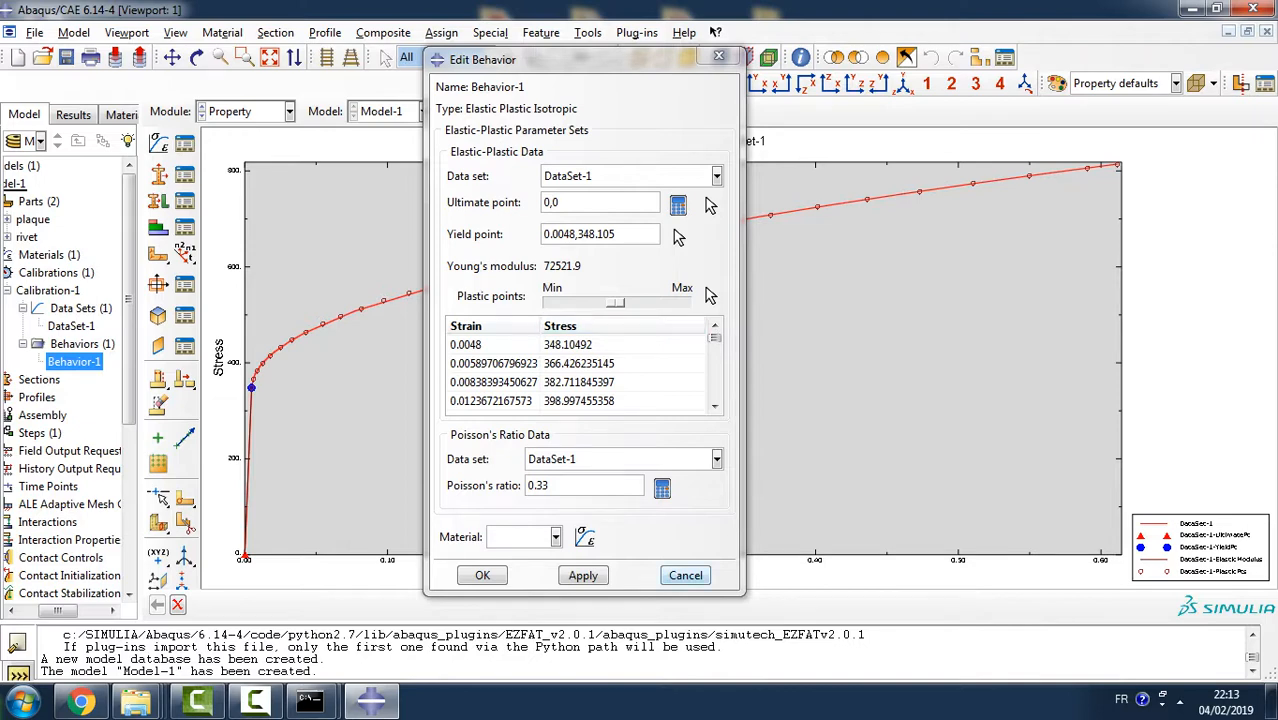
left_click(685, 575)
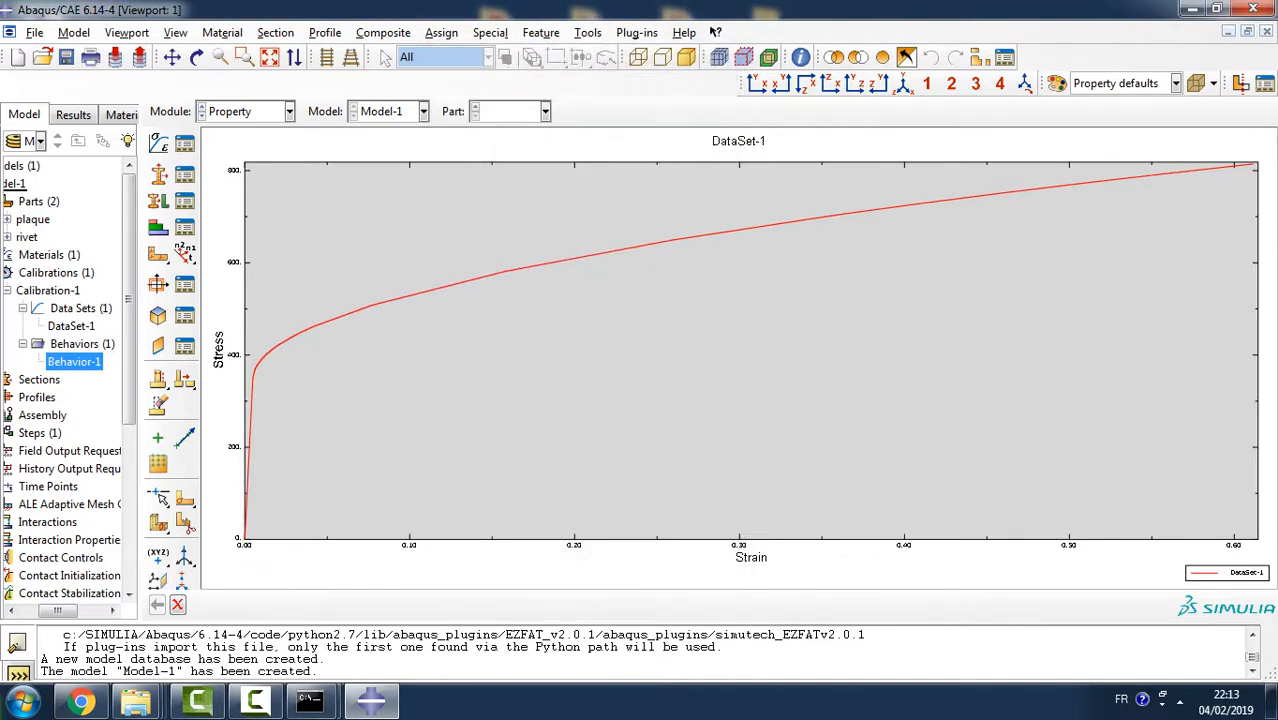
right_click(58, 362)
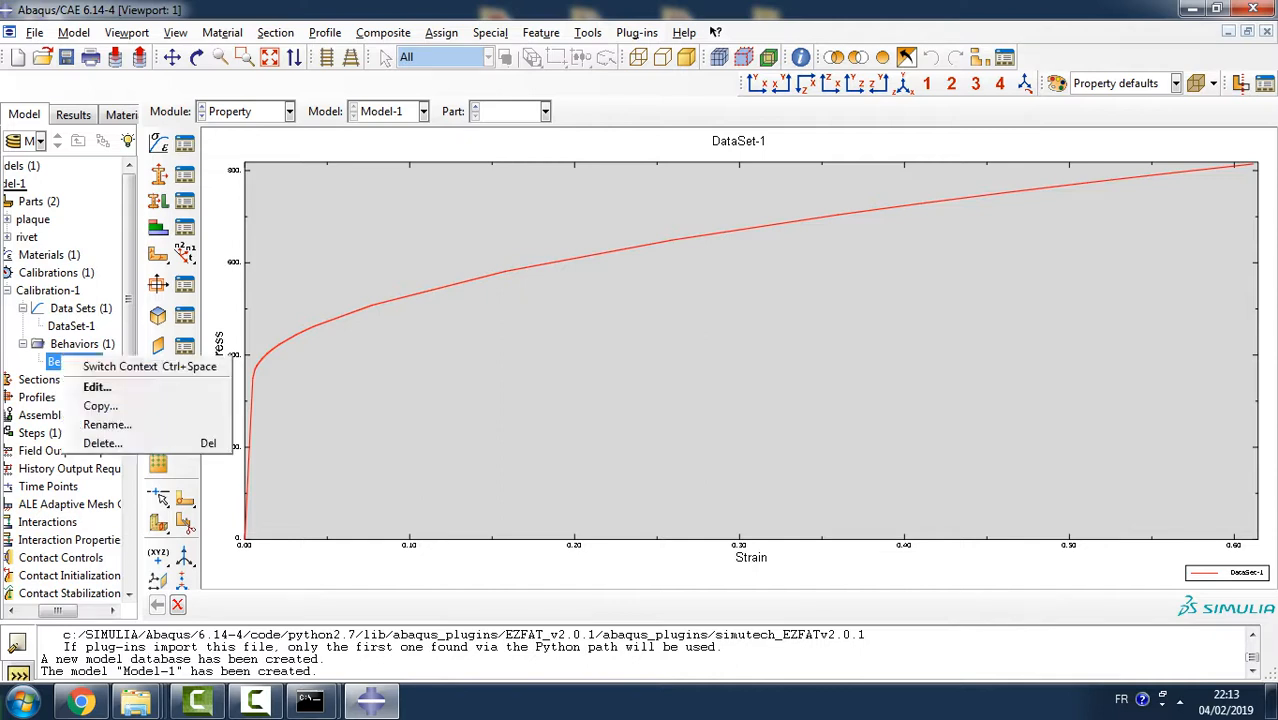
left_click(102, 443)
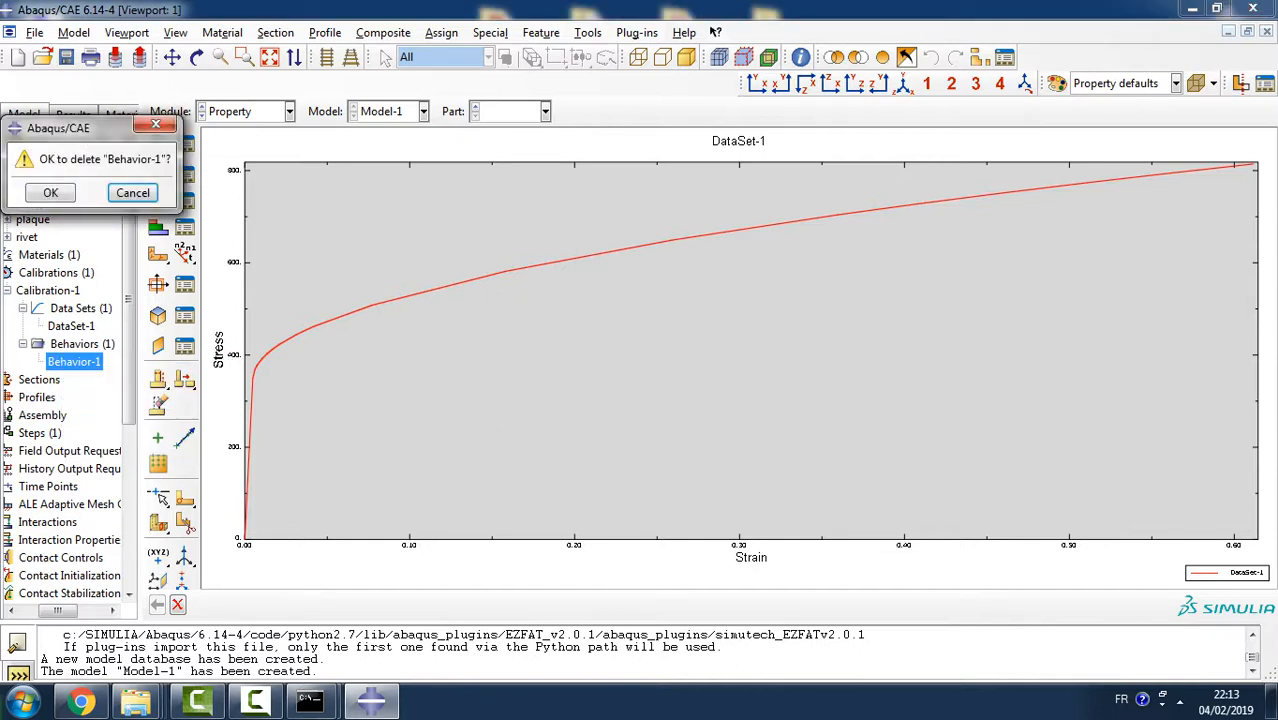
left_click(50, 193)
- Create a new Elastic Plastic Isotropic behavior with the default name and assign DataSet-1 as its elastic-plastic data
double_click(76, 344)
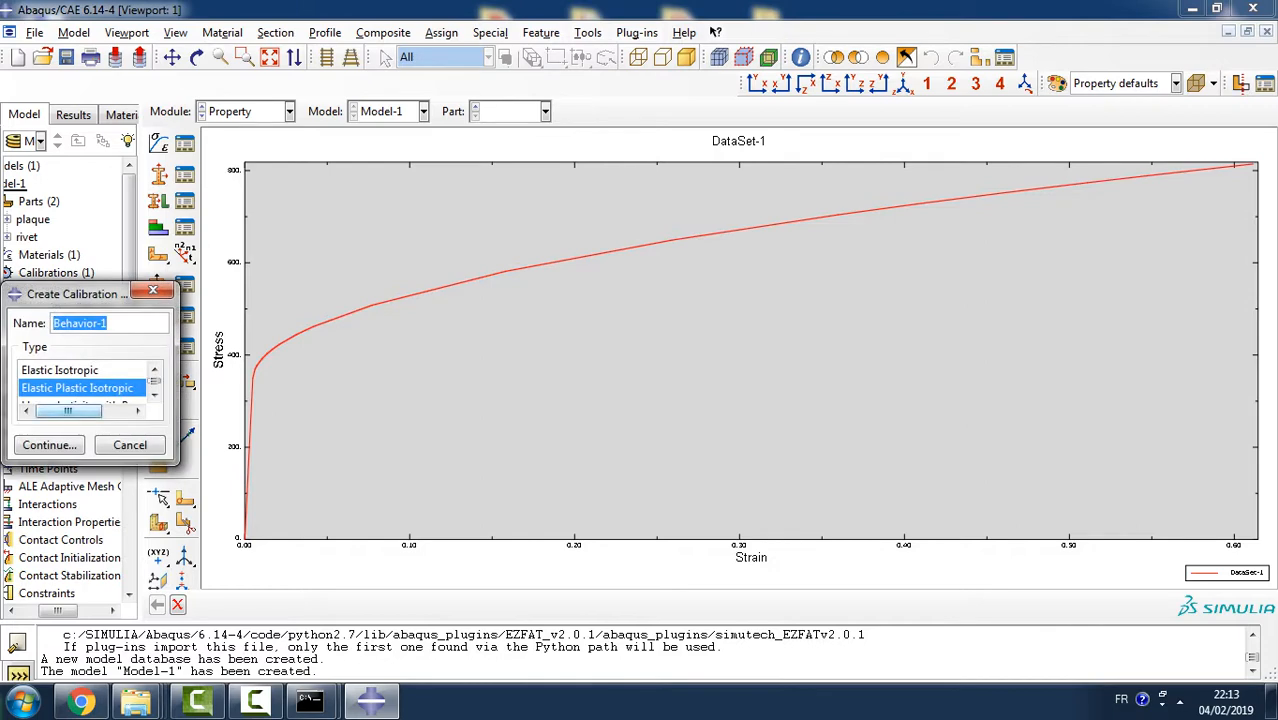
left_click(49, 445)
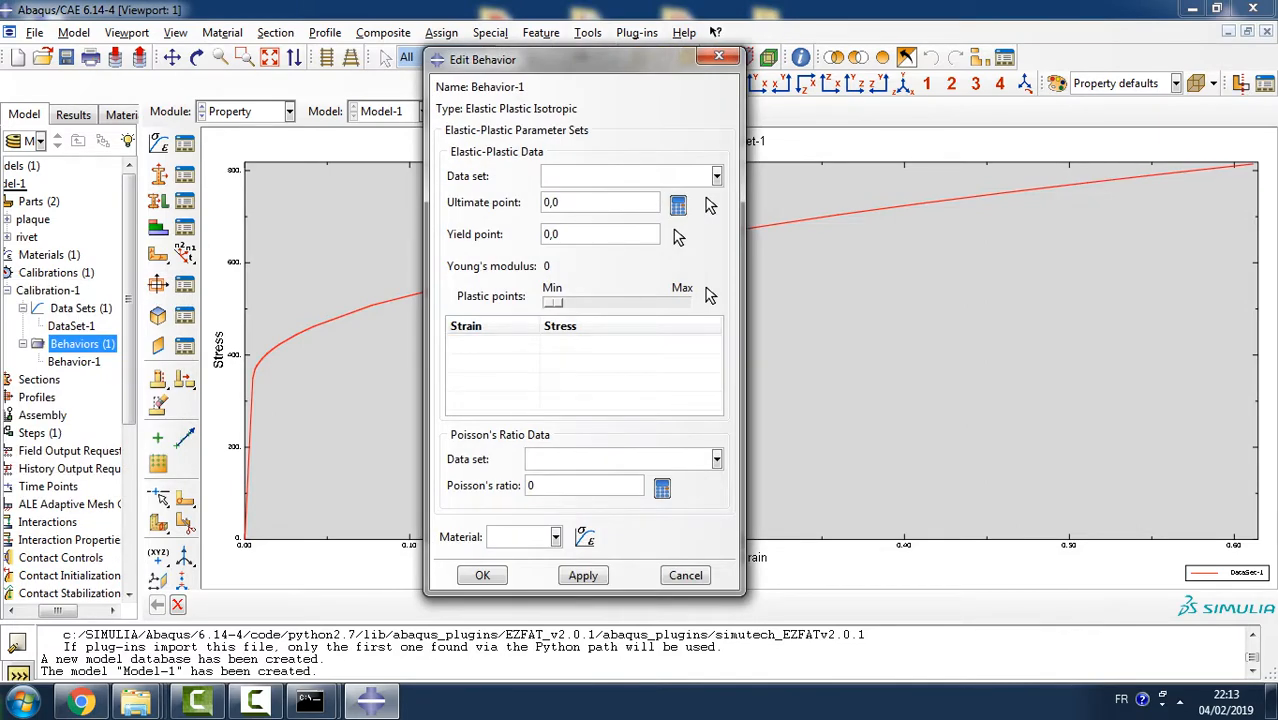
left_click(716, 176)
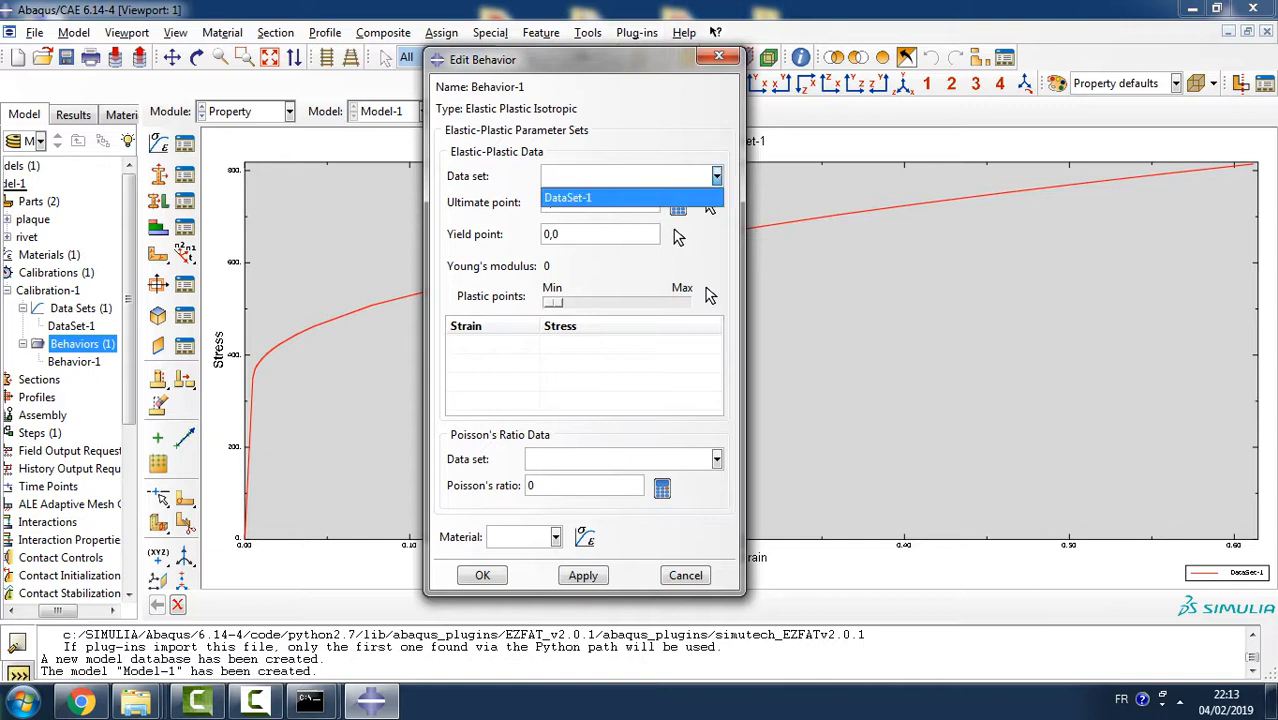
left_click(620, 191)
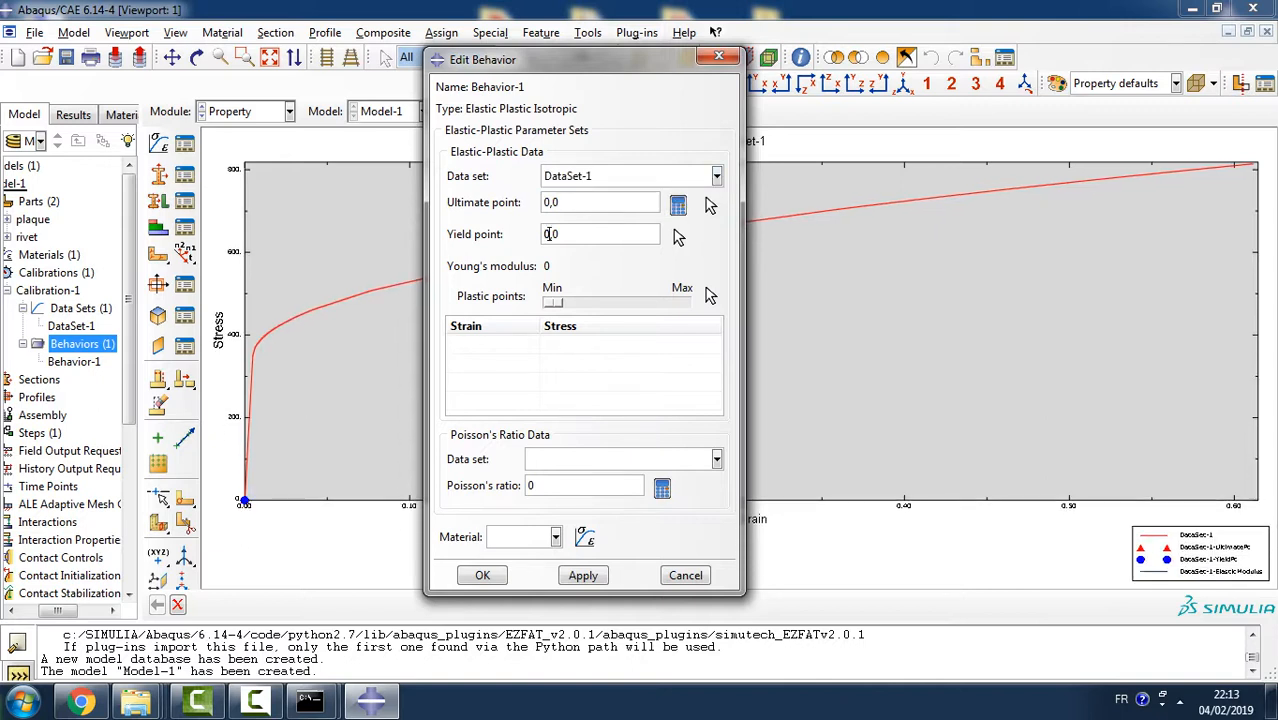
- Set the new behavior's yield point to 0.0048,350 and raise the plastic points to about mid-range
type(".0048")
key("End")
key("BackSpace")
type("350")
key("Return")
left_click_drag(578, 302, 610, 302)
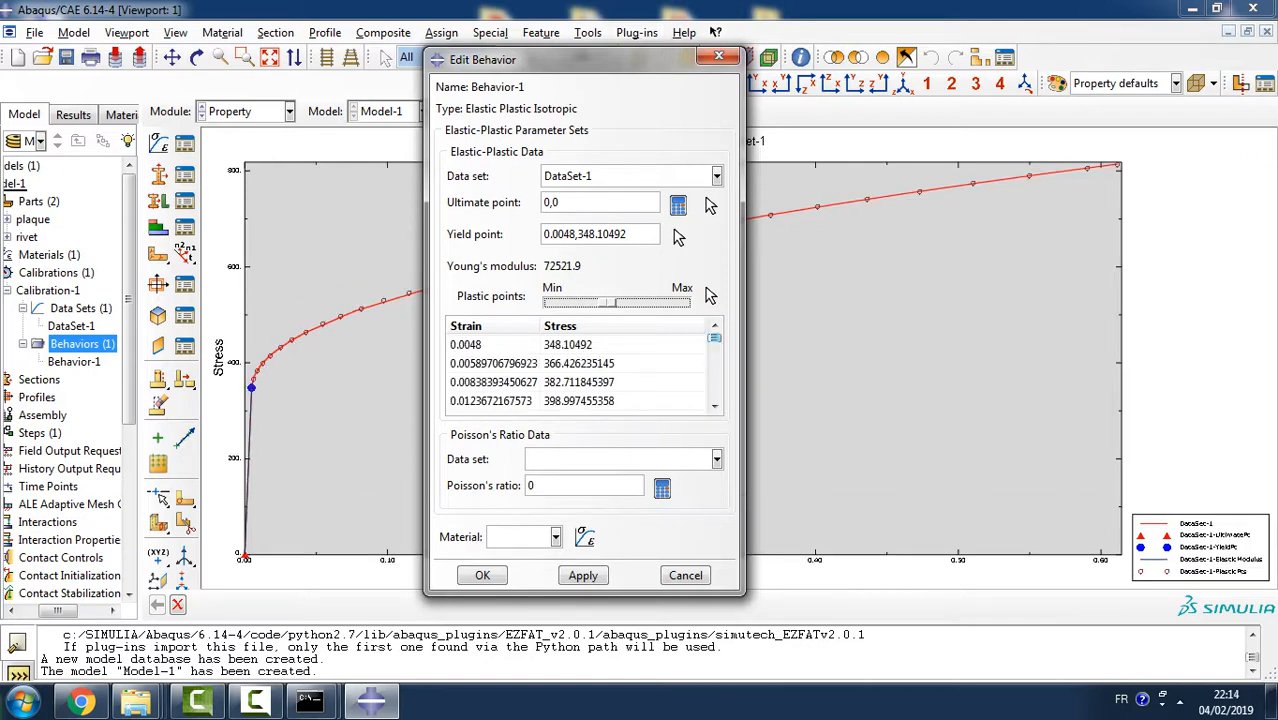
- Set Poisson's ratio to 0.33 without a data set, map the calibration to the Aluminum material, and finish the behavior
left_click(540, 485)
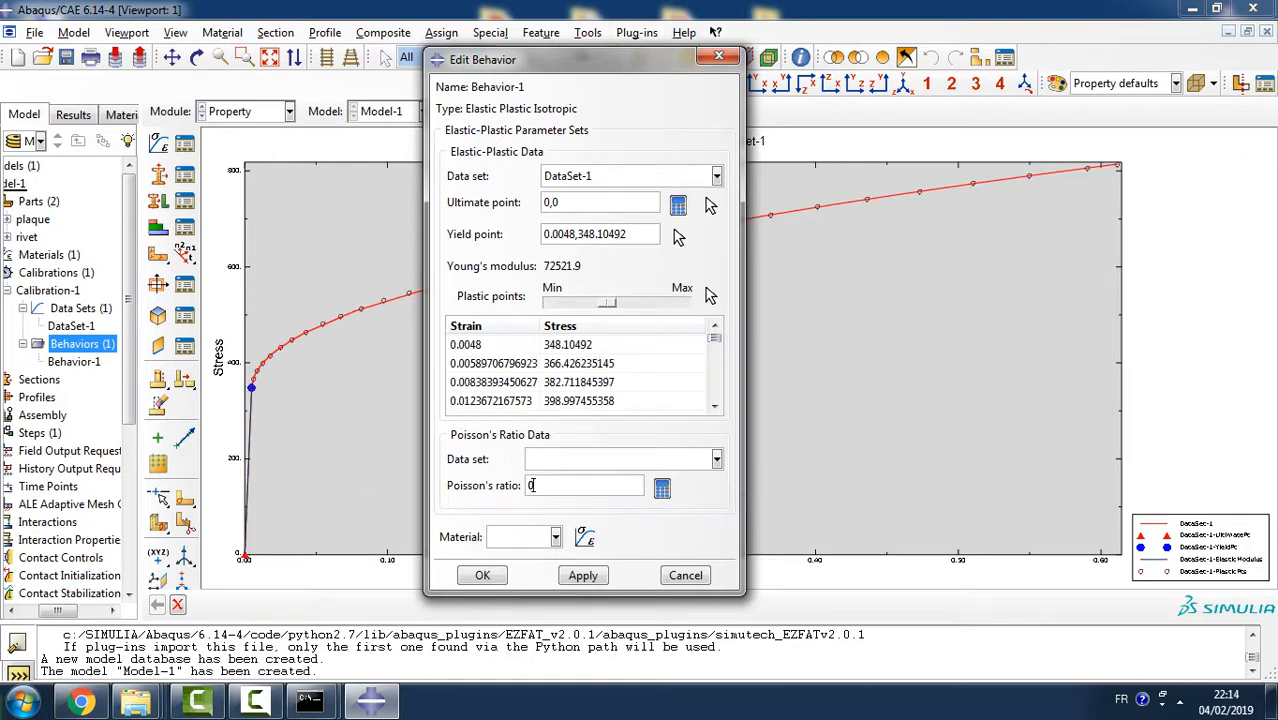
key("BackSpace")
type("0.33")
left_click(556, 537)
left_click(520, 558)
left_click(583, 575)
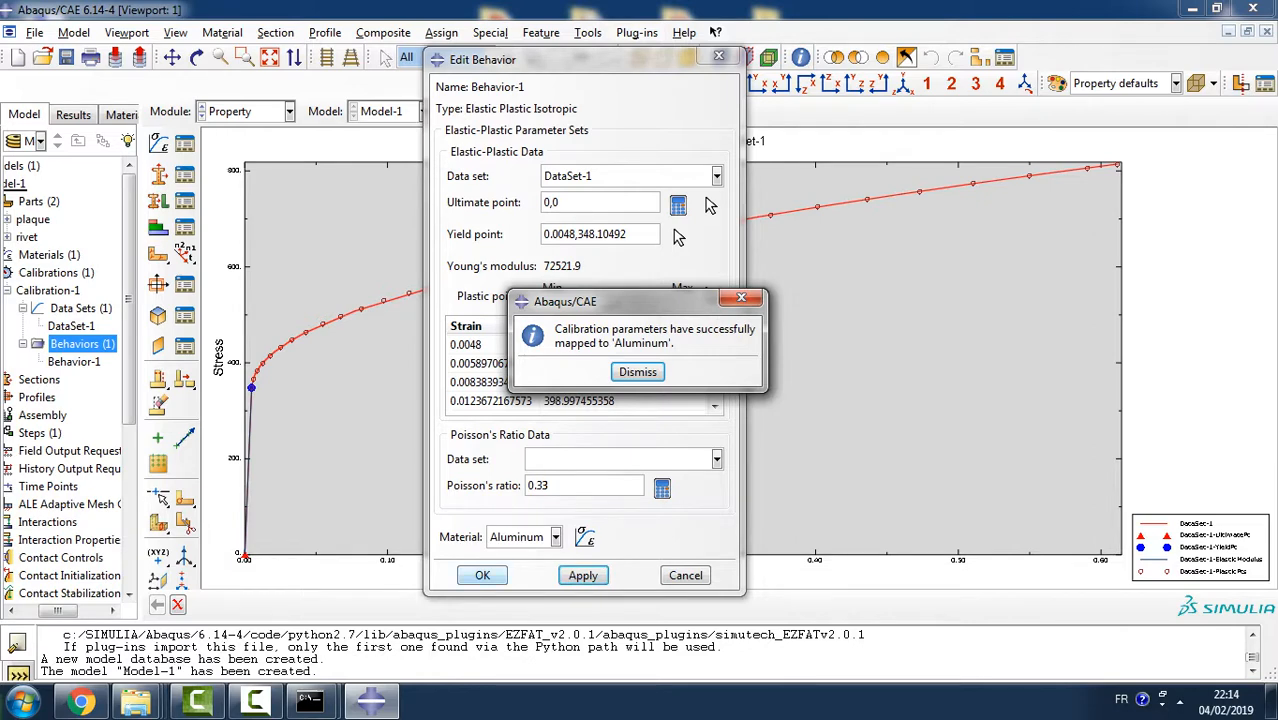
left_click(638, 372)
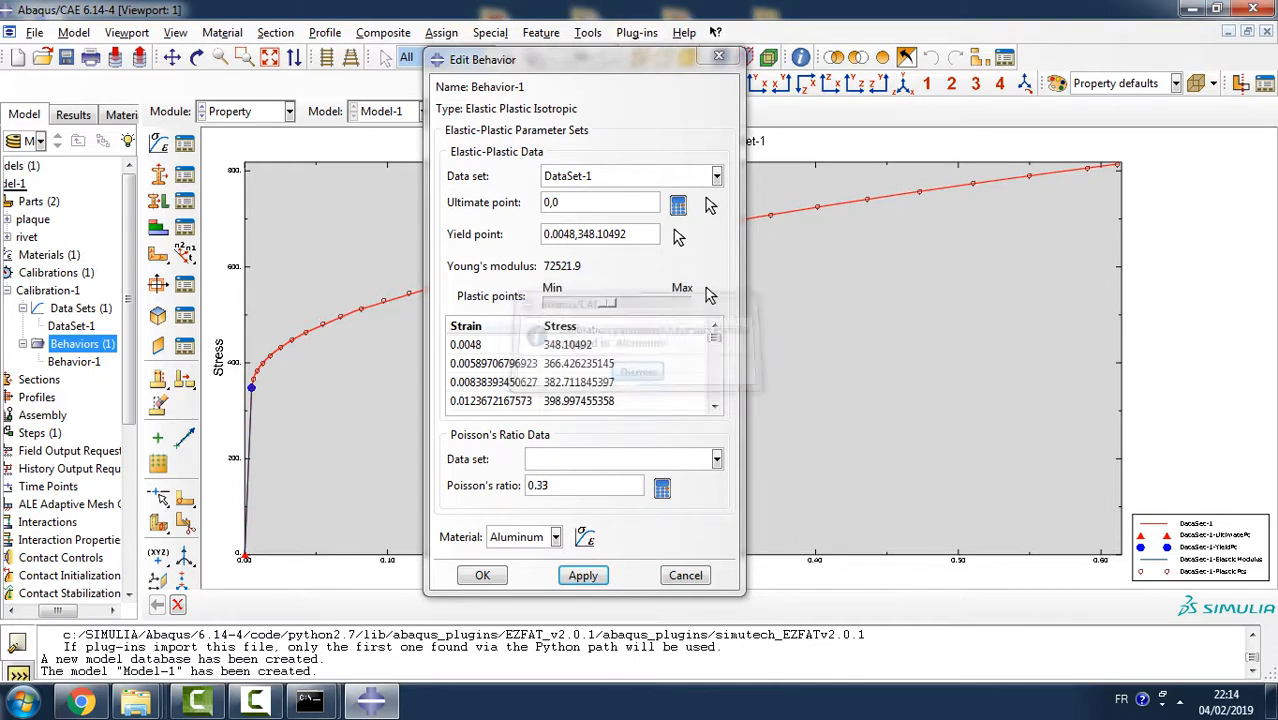
left_click(482, 575)
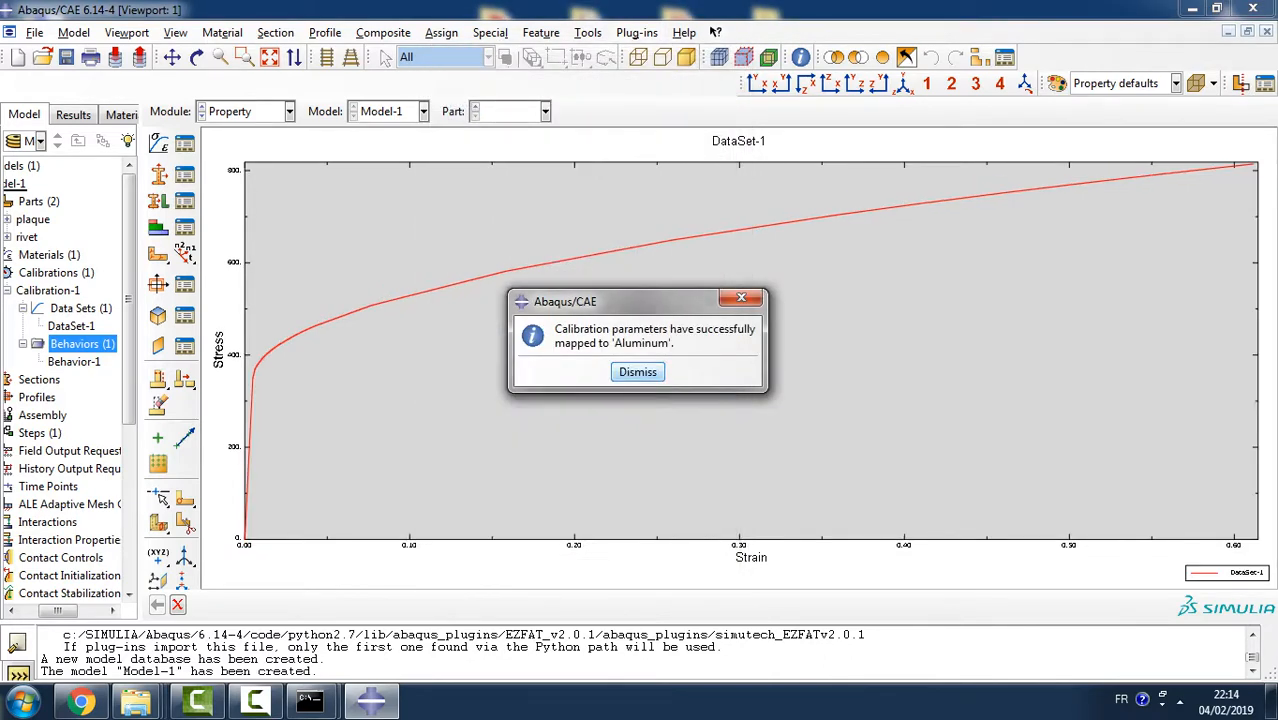
left_click(638, 372)
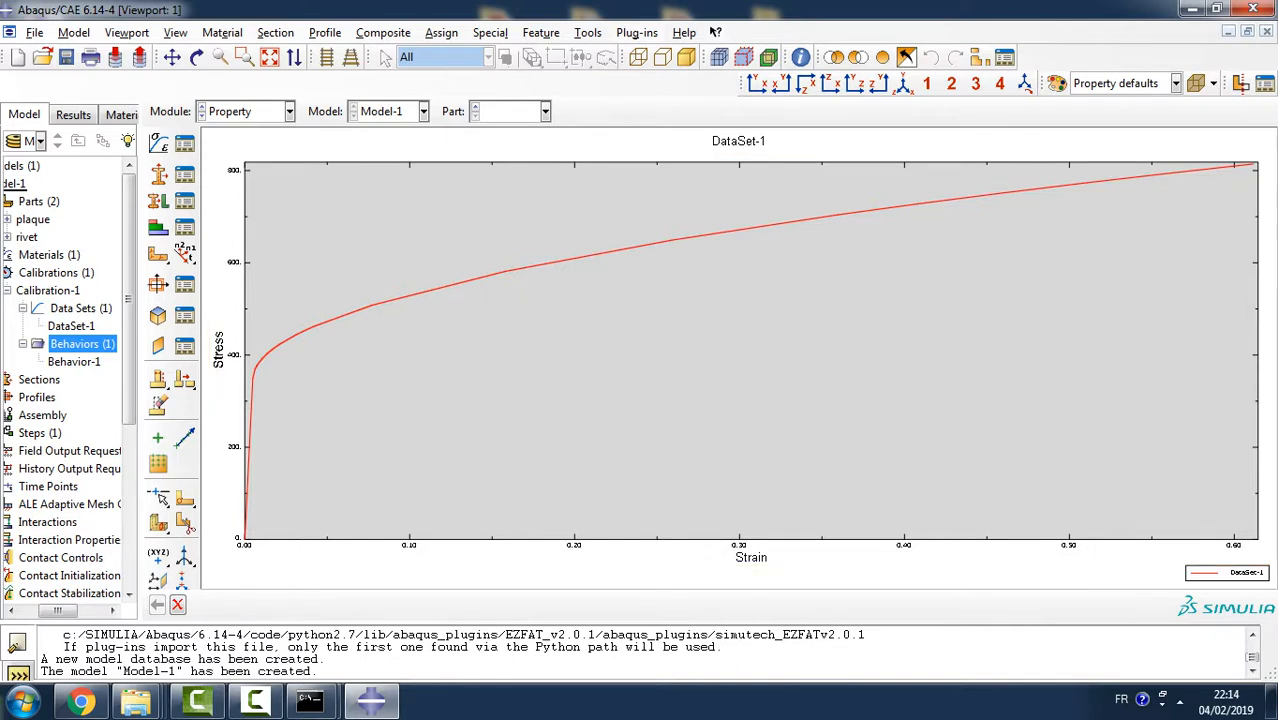
left_click_drag(58, 611, 38, 611)
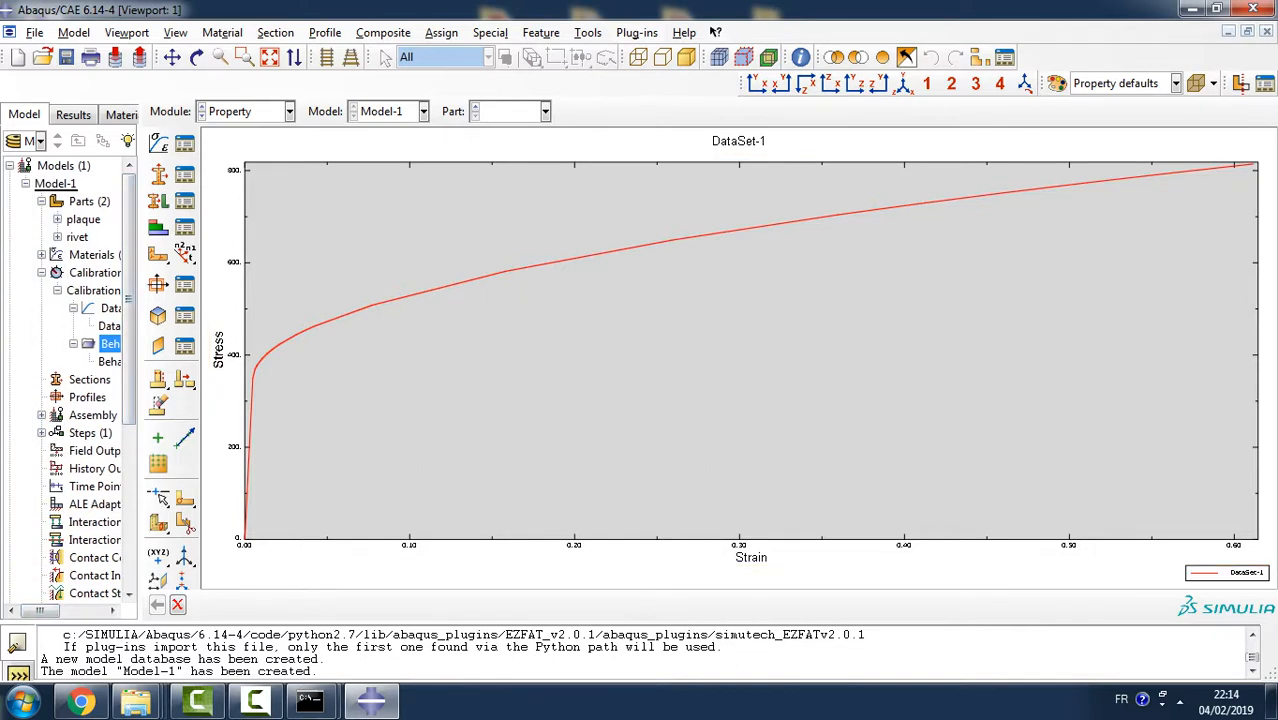
- Widen the model tree and review the calibrated elastic and plastic data of the Aluminum material
left_click_drag(140, 400, 239, 400)
left_click(41, 255)
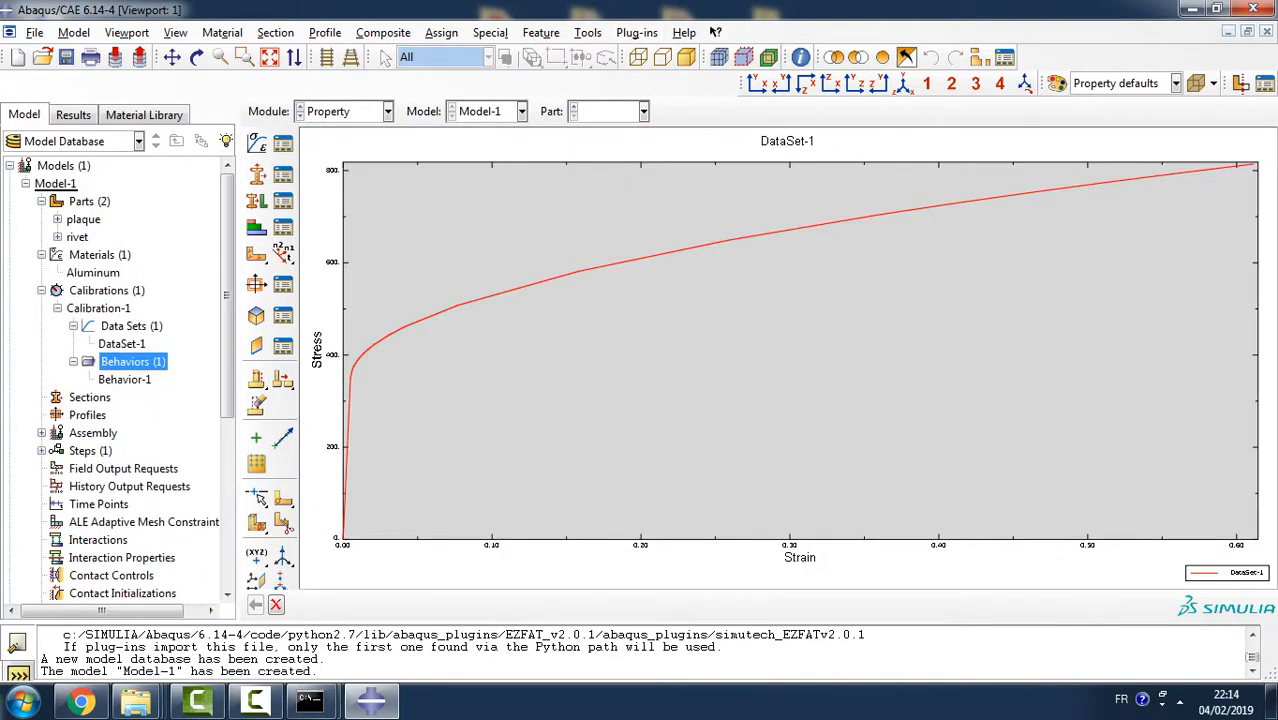
left_click(93, 273)
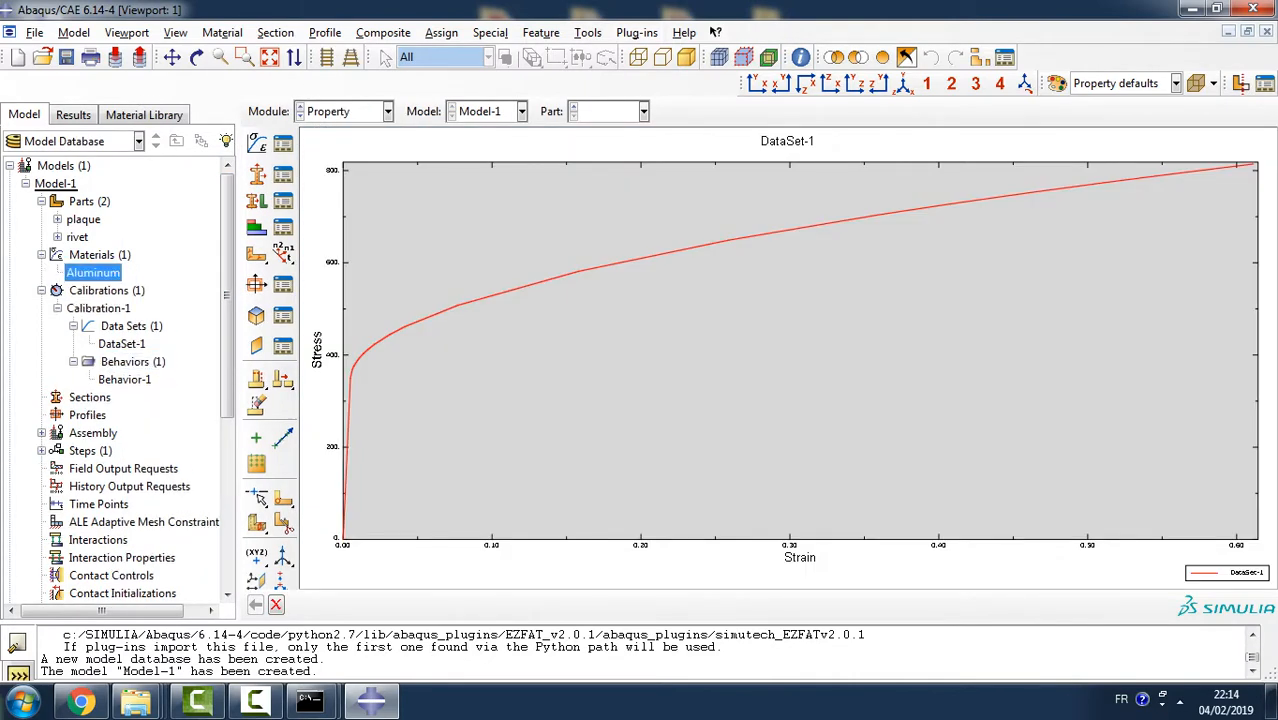
double_click(93, 273)
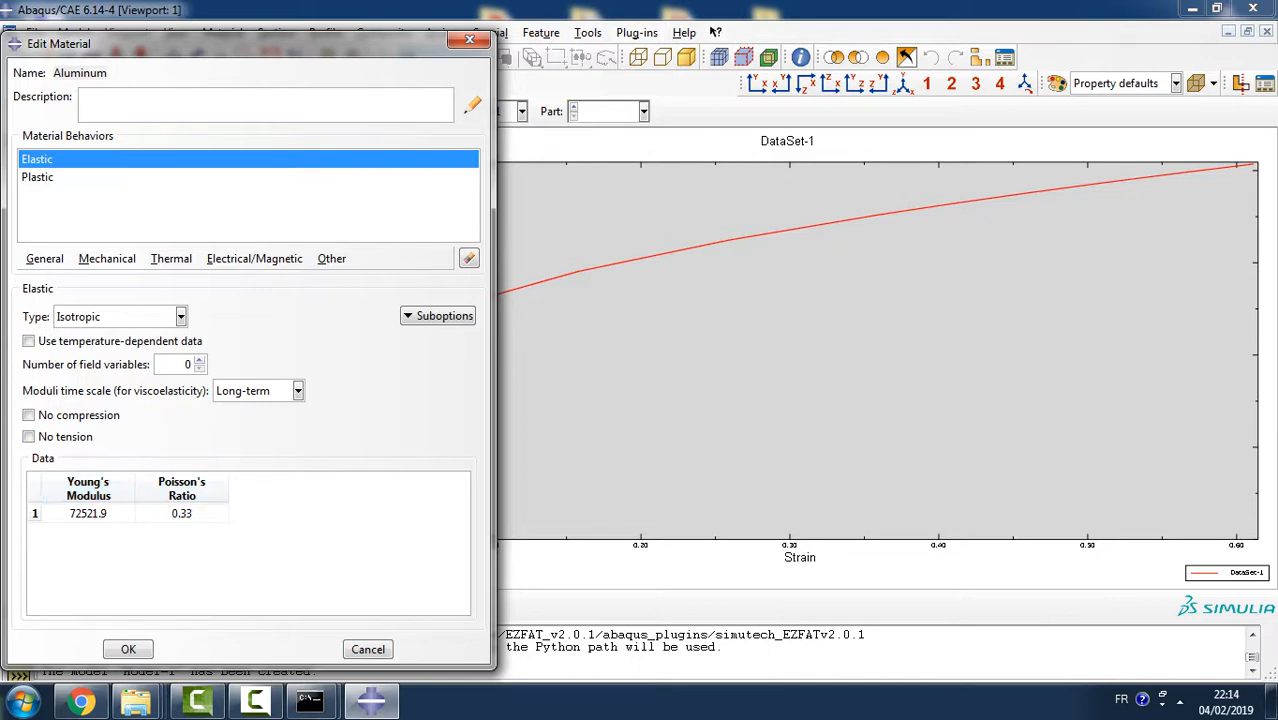
left_click(38, 177)
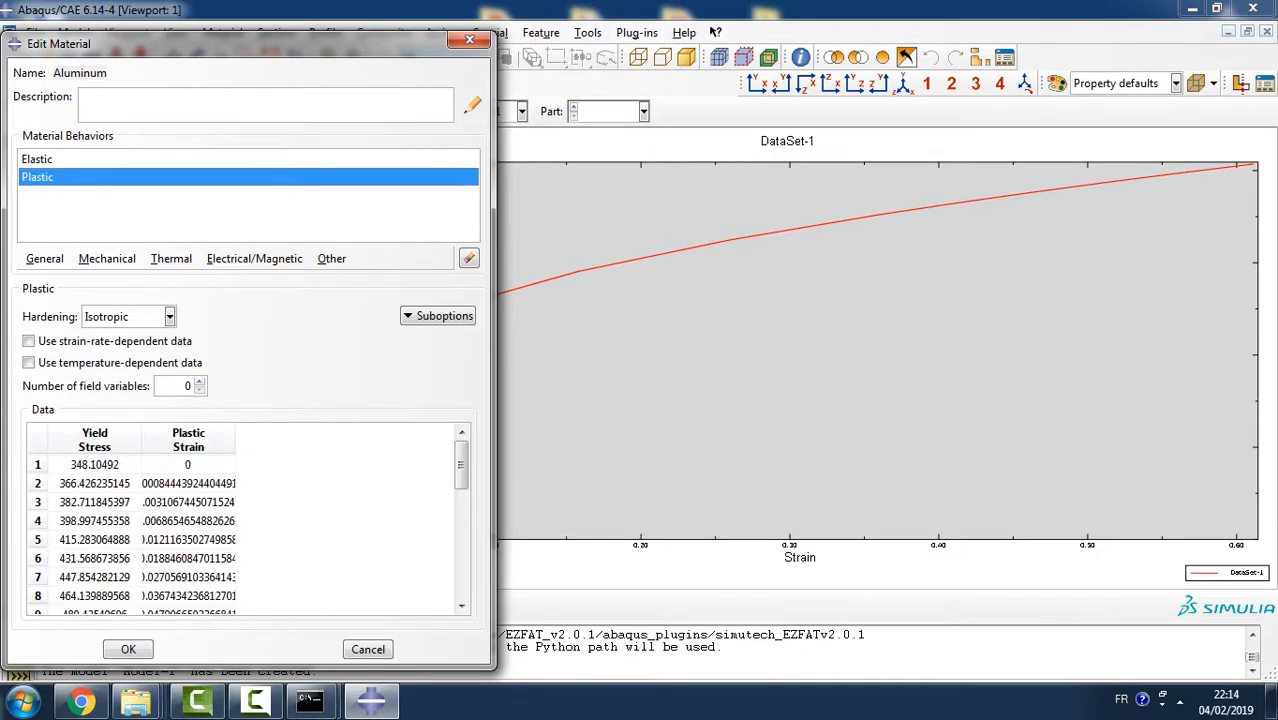
left_click(128, 649)
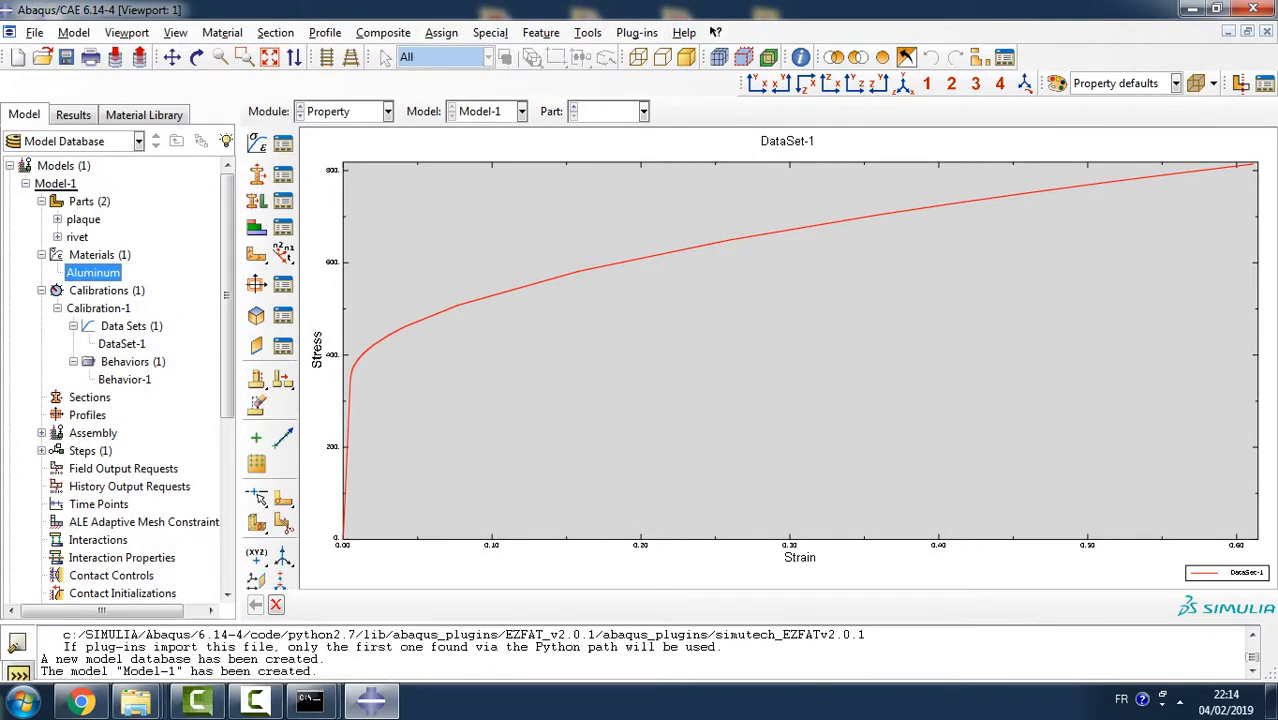
- Create a second calibration with the default name and expand it in the model tree, collapsing the first one
left_click(41, 273)
double_click(106, 273)
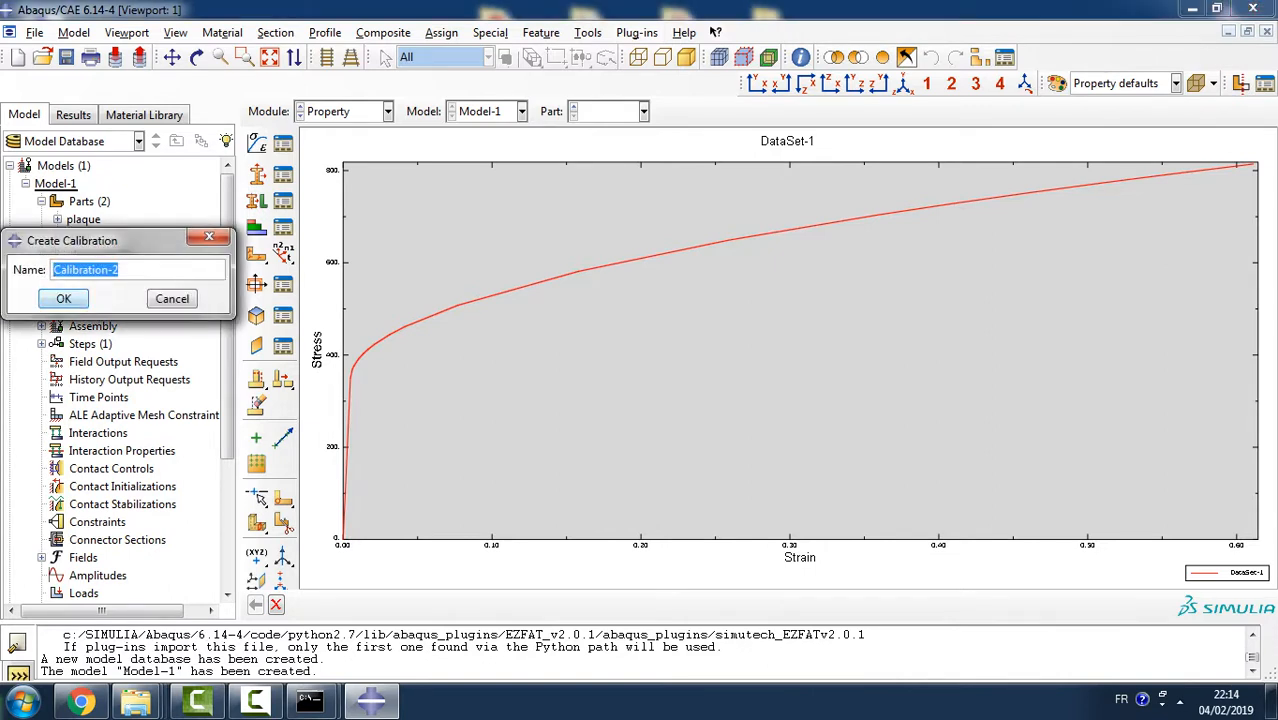
left_click(63, 298)
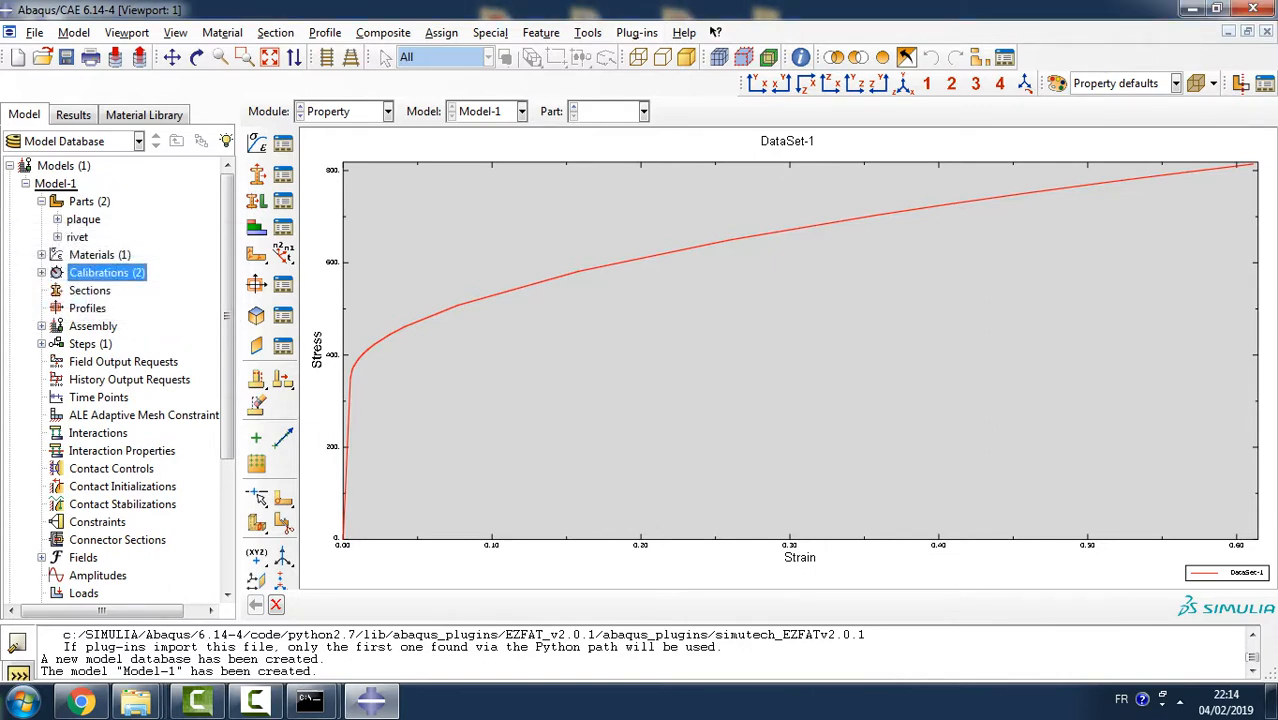
left_click(41, 272)
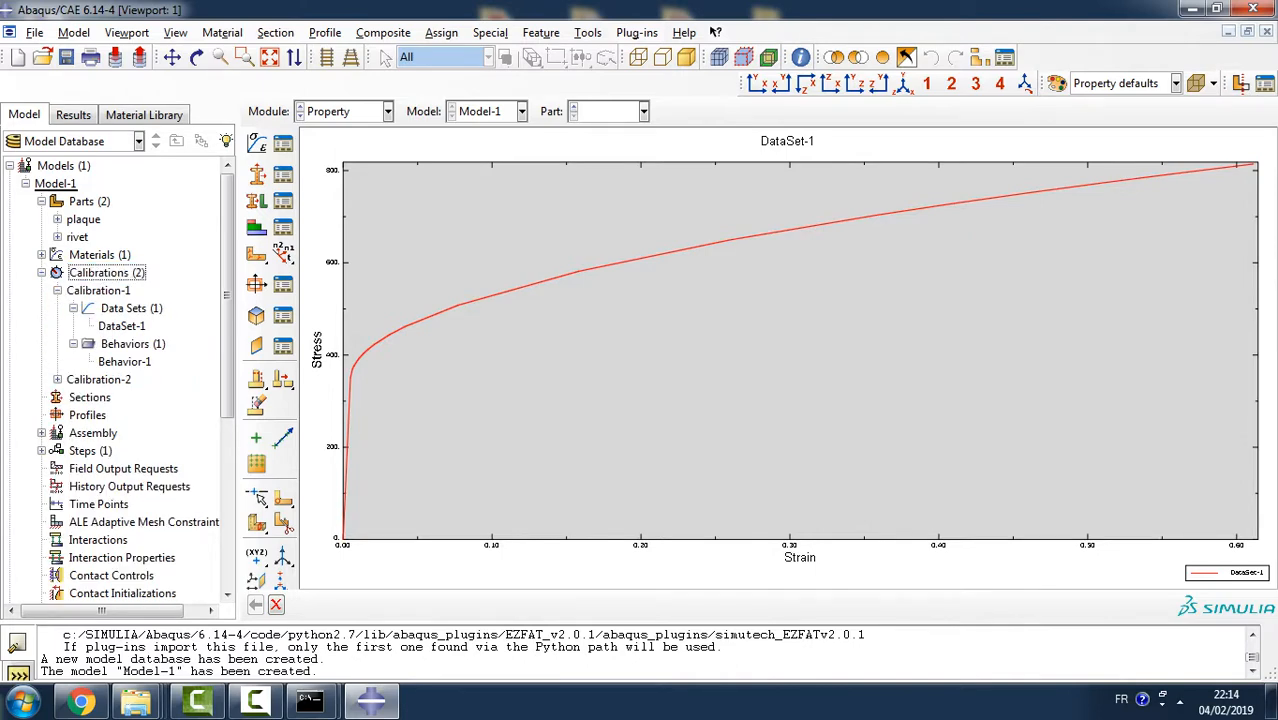
left_click(57, 290)
left_click(57, 308)
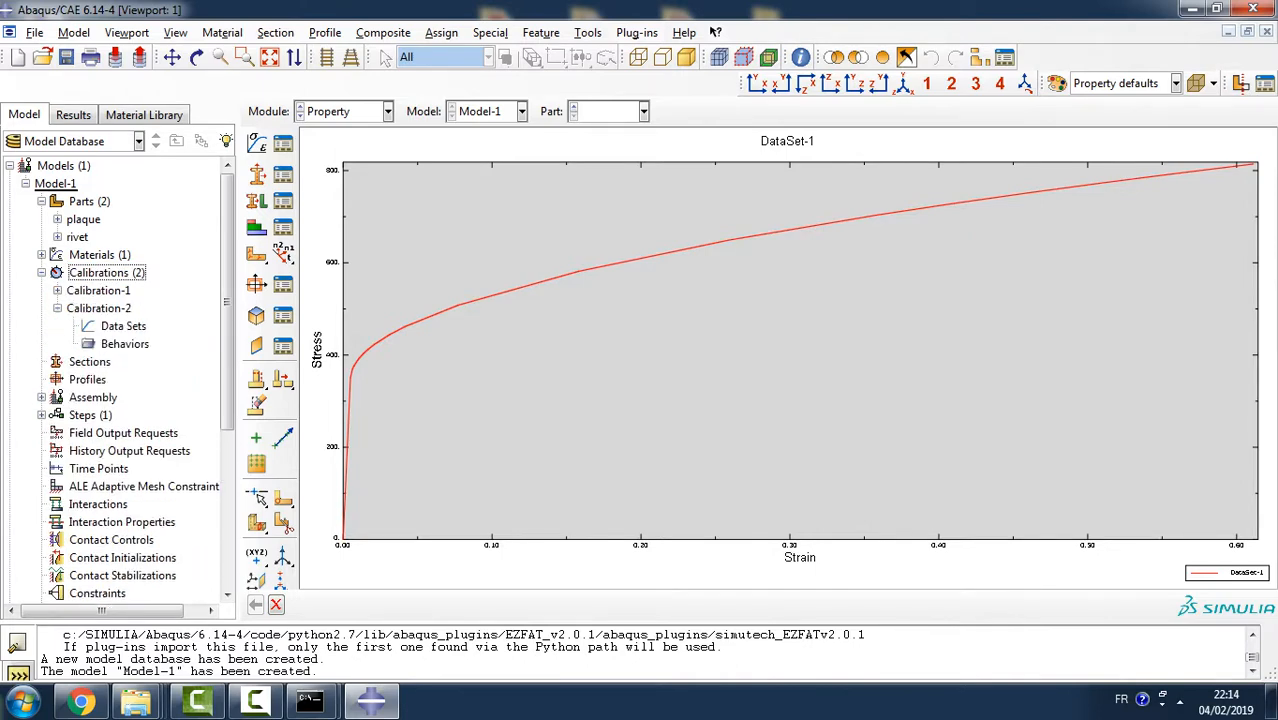
- Import lap-joint-titanium.txt as true stress/strain DataSet-1 of Calibration-2, reading strain from field 2 and stress from field 1
double_click(123, 326)
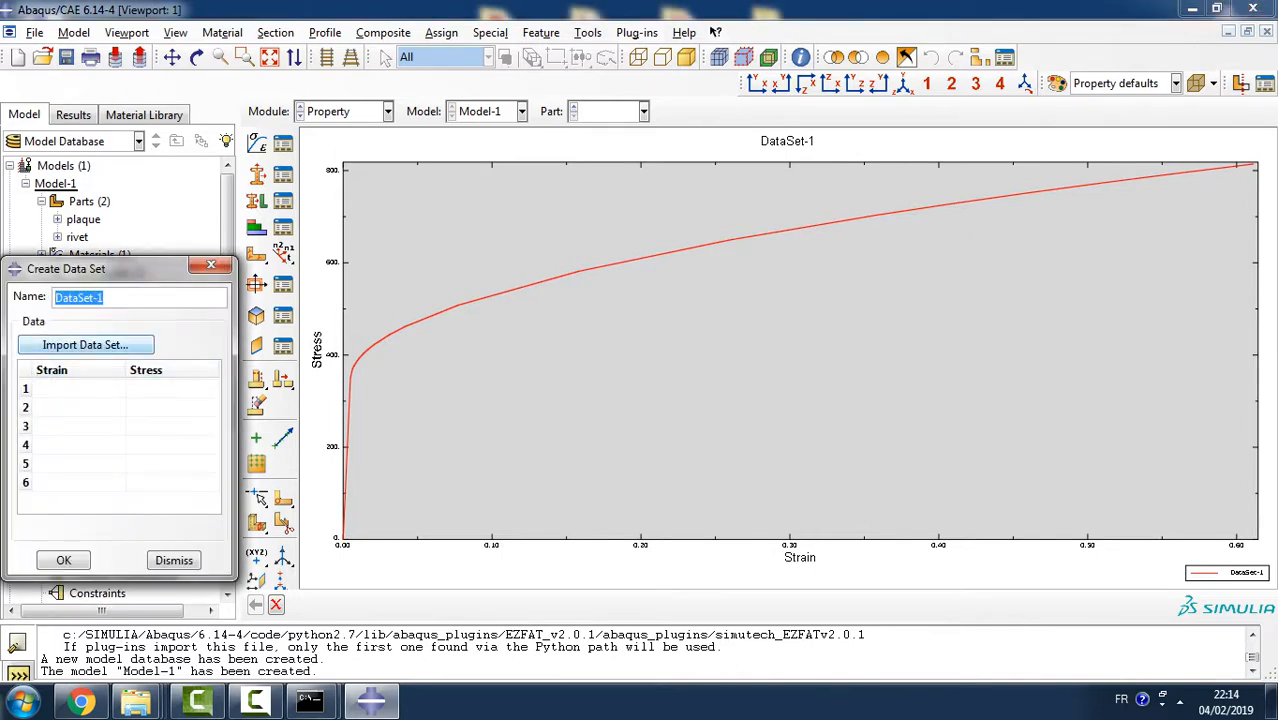
left_click(85, 344)
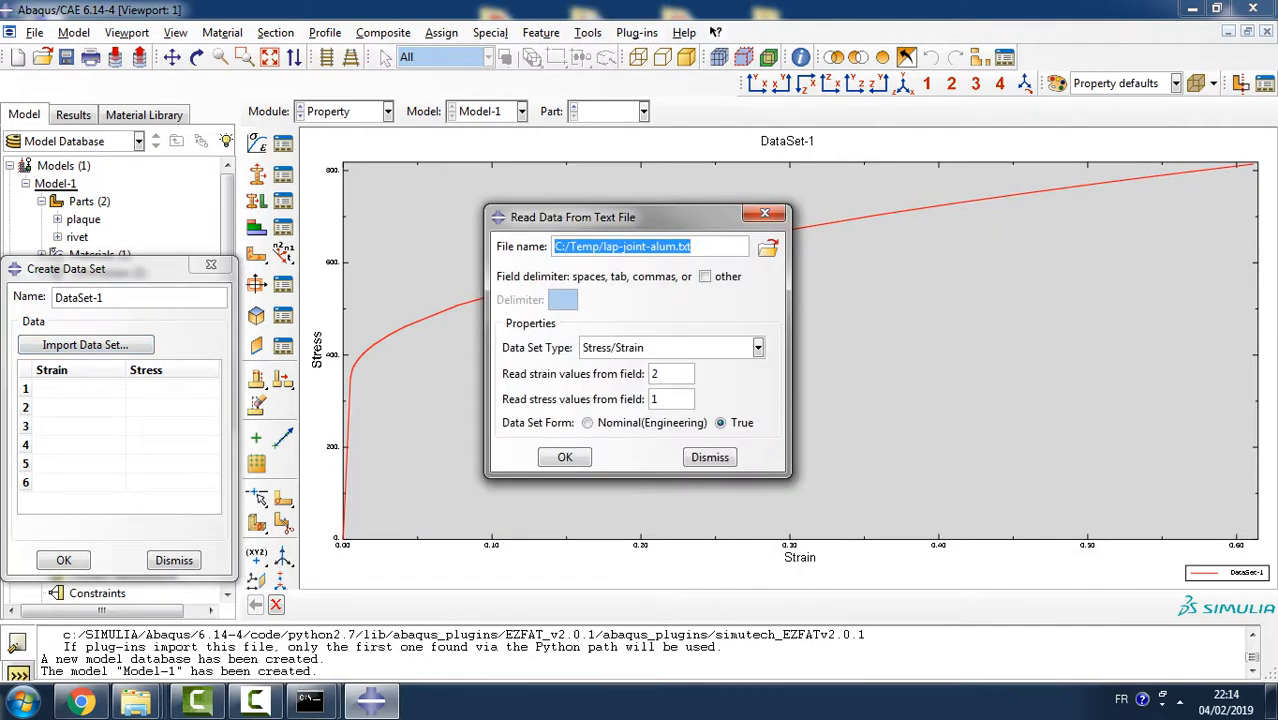
left_click(767, 247)
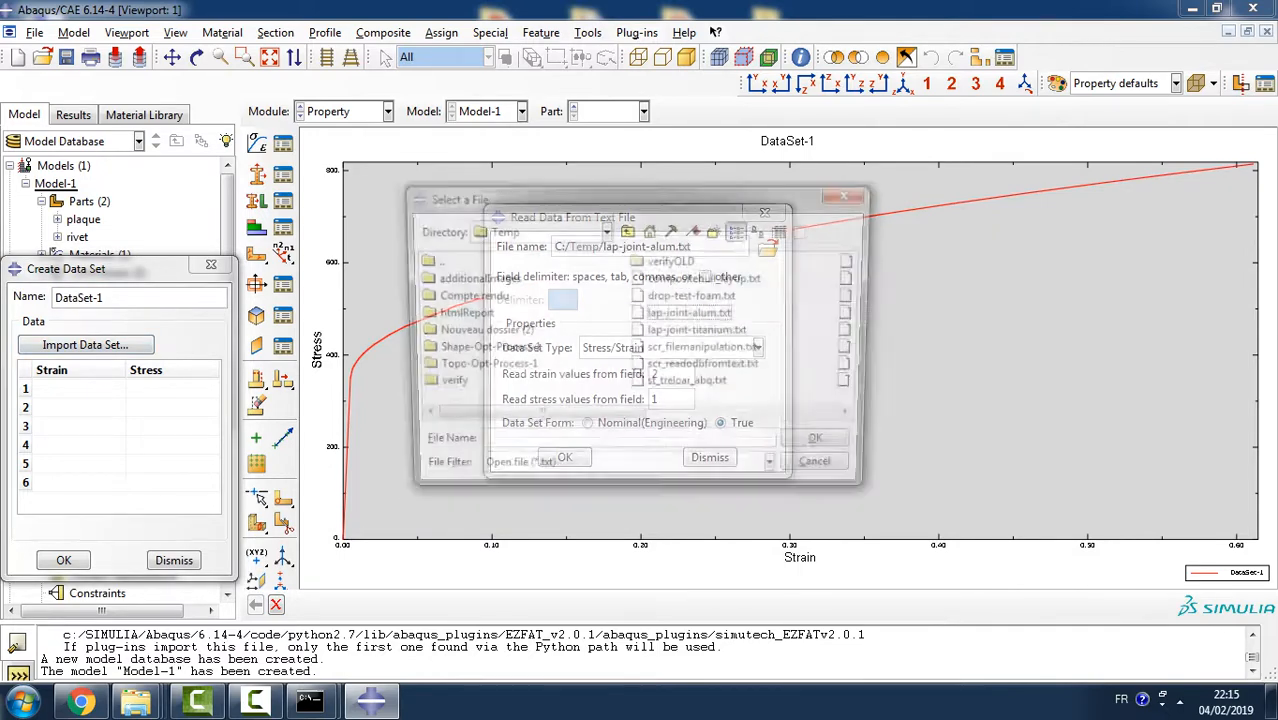
left_click(700, 332)
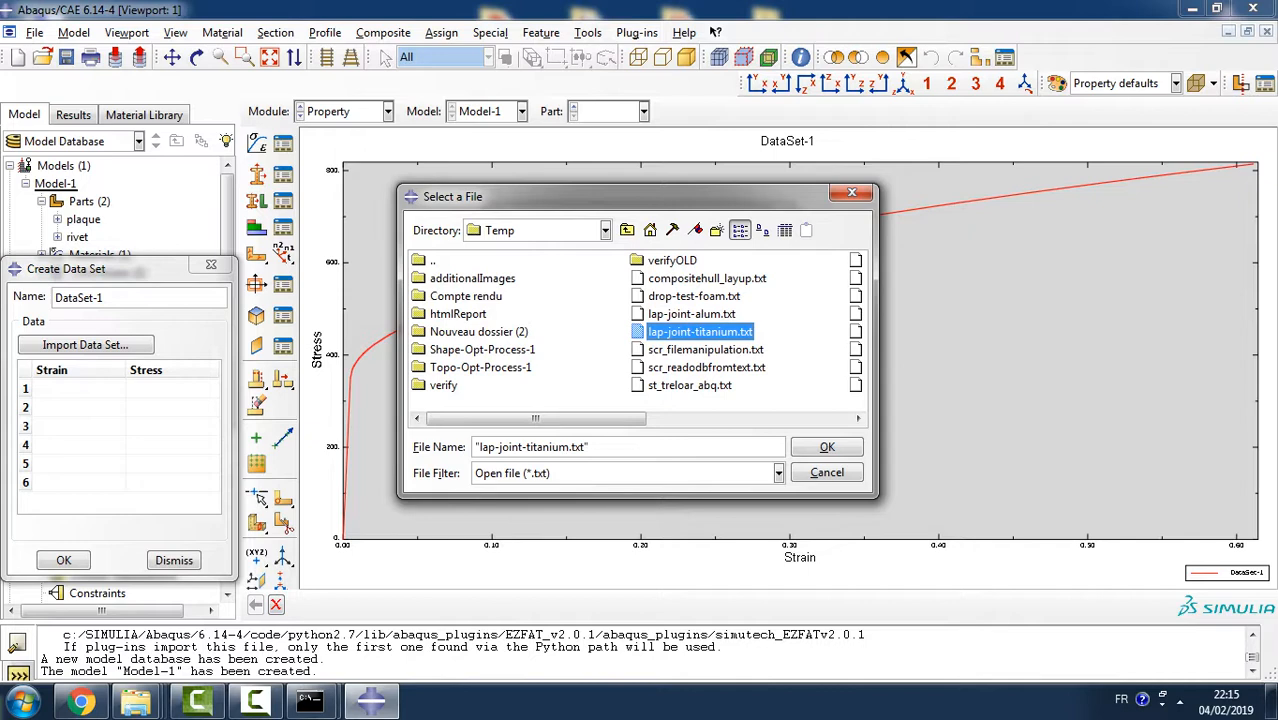
key("Return")
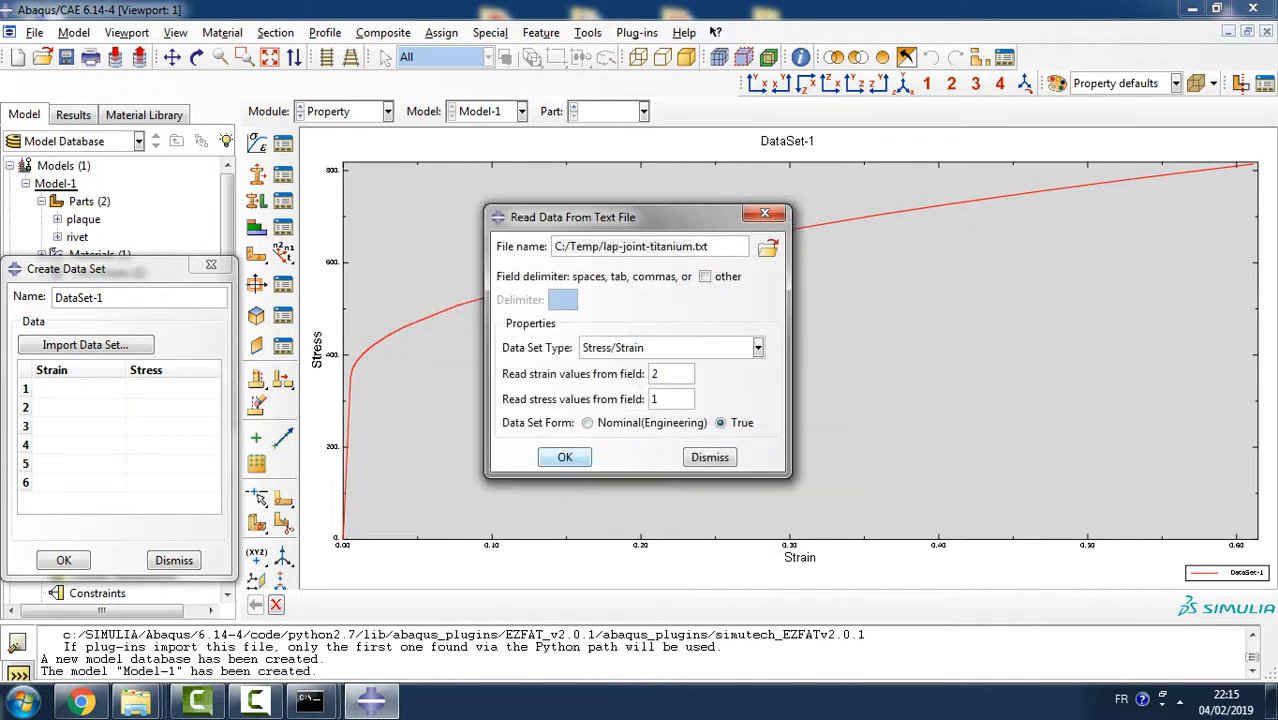
key("Return")
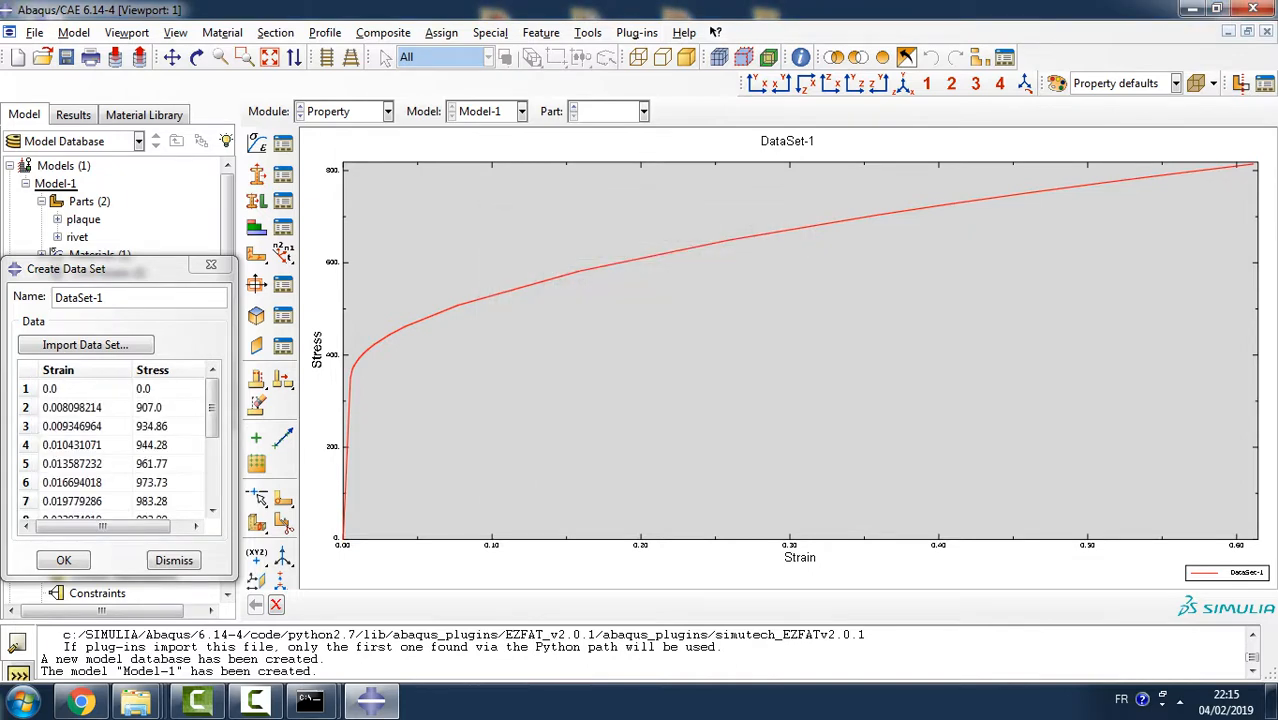
key("Return")
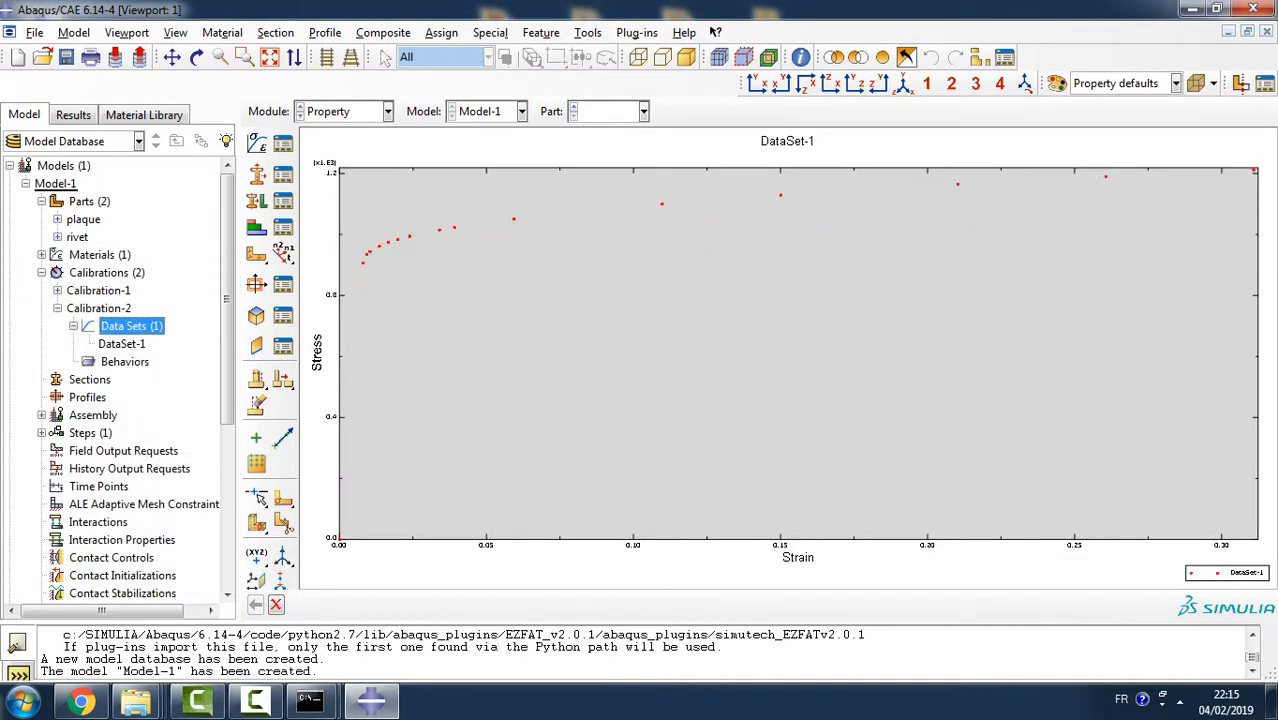
- Create an Elastic Plastic Isotropic behavior with the default name in Calibration-2 and assign DataSet-1 as its elastic-plastic data
double_click(124, 362)
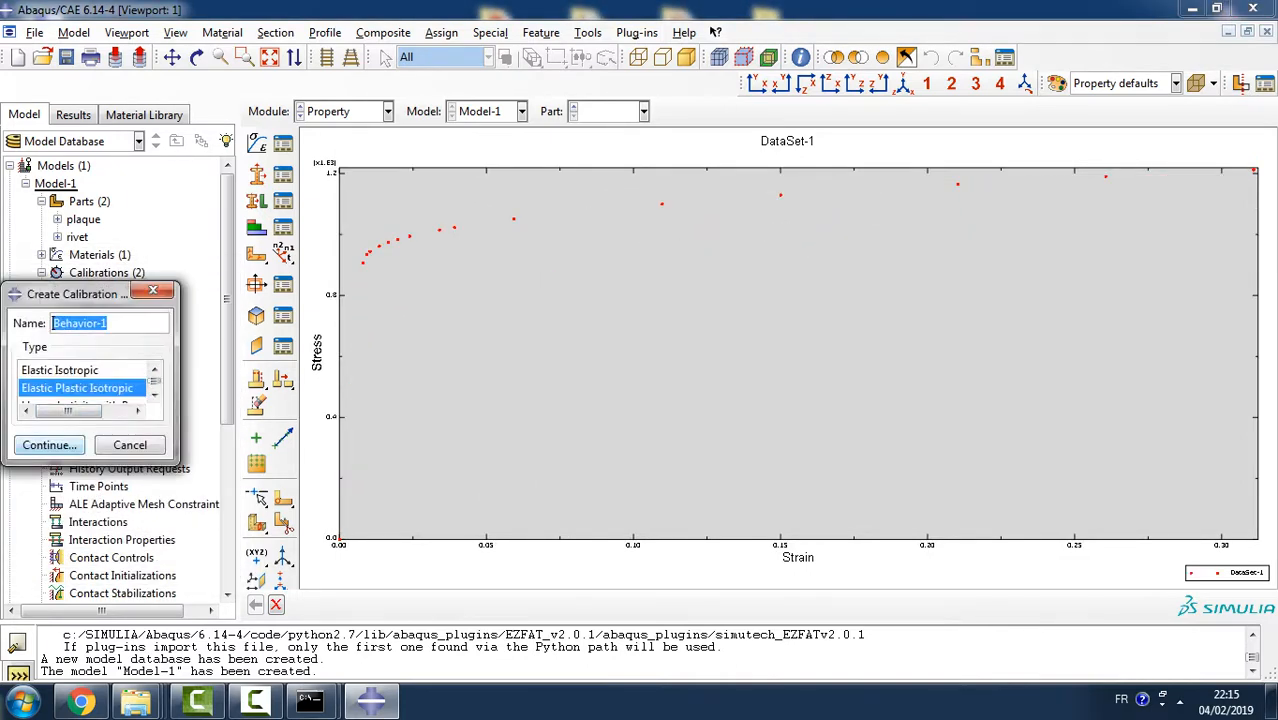
left_click(49, 445)
double_click(72, 449)
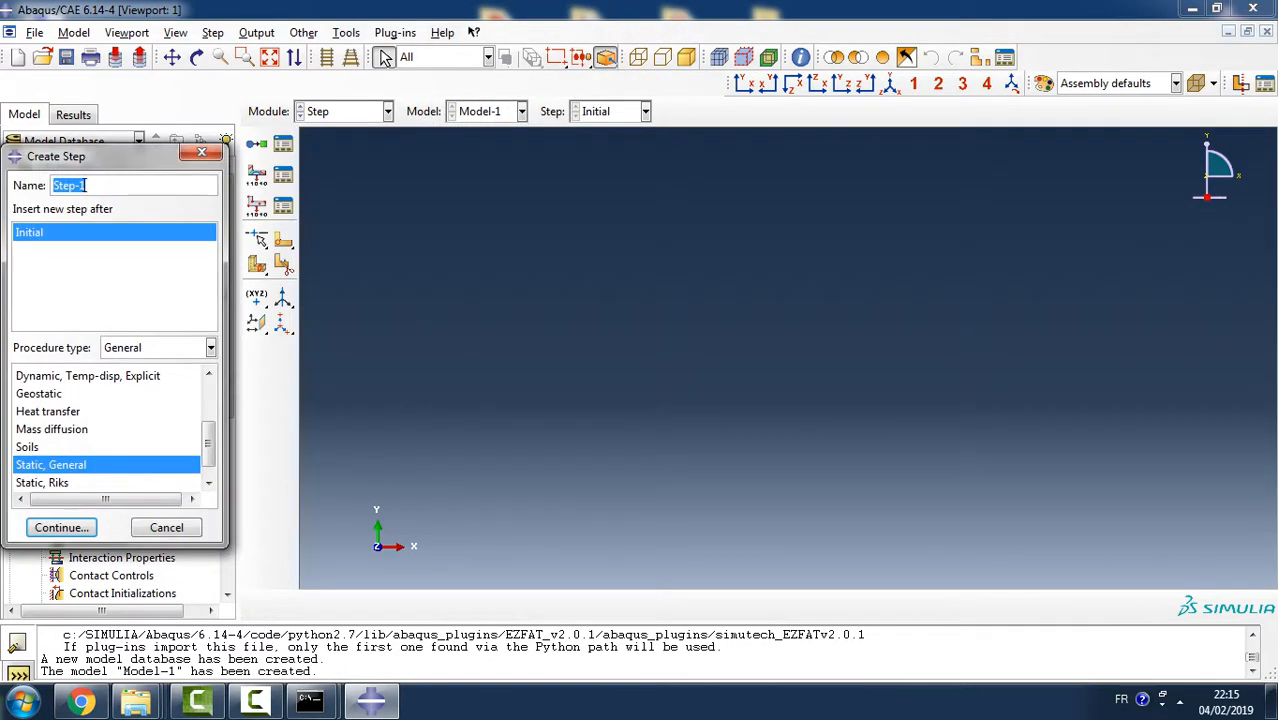
left_click(166, 527)
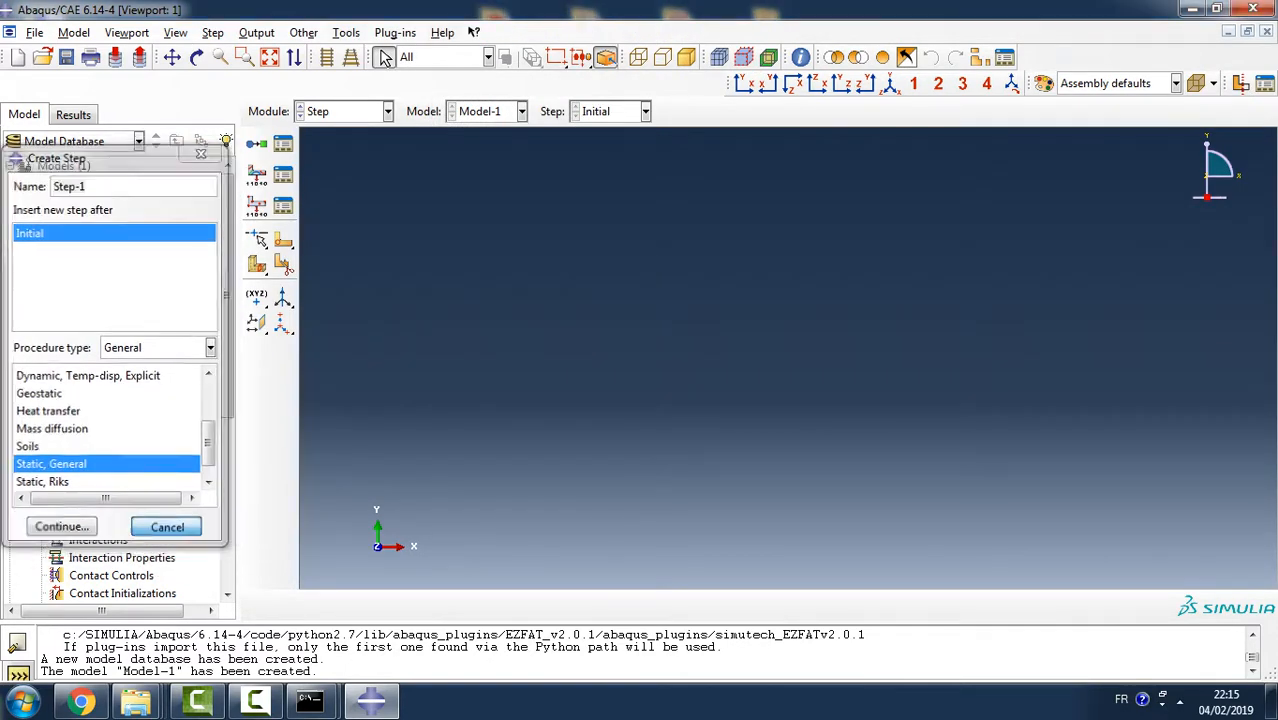
double_click(124, 379)
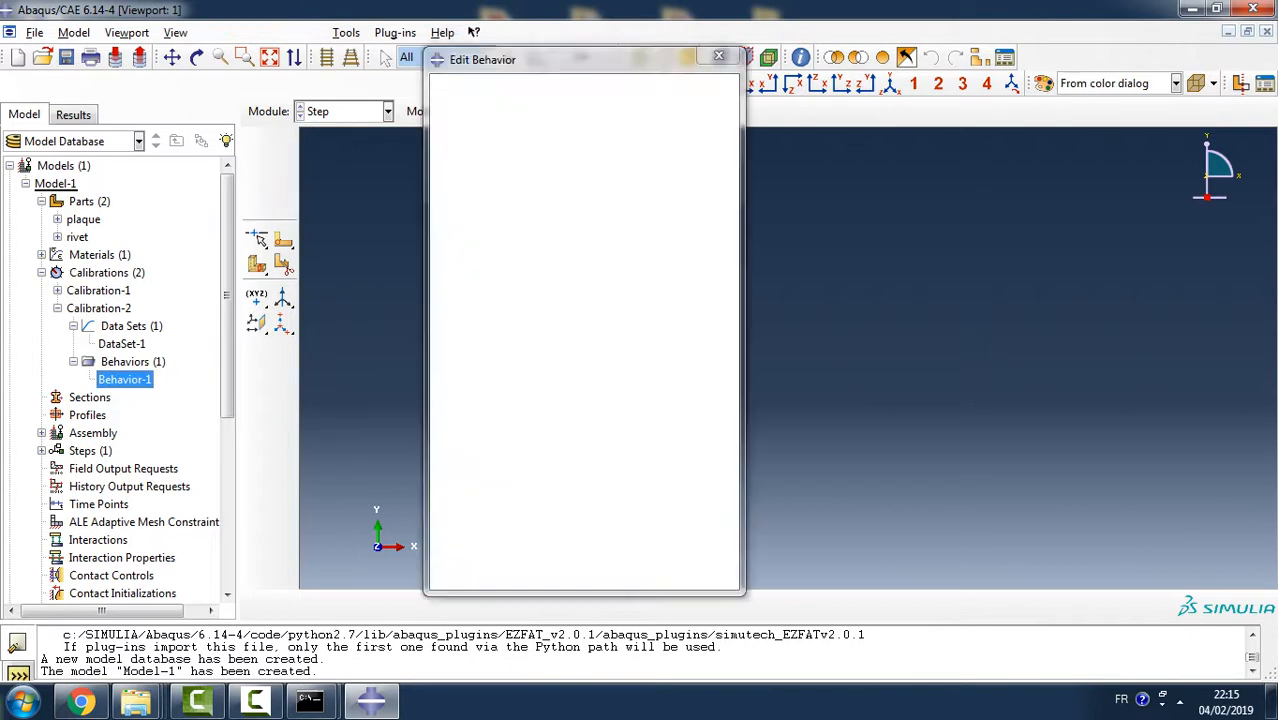
left_click(716, 176)
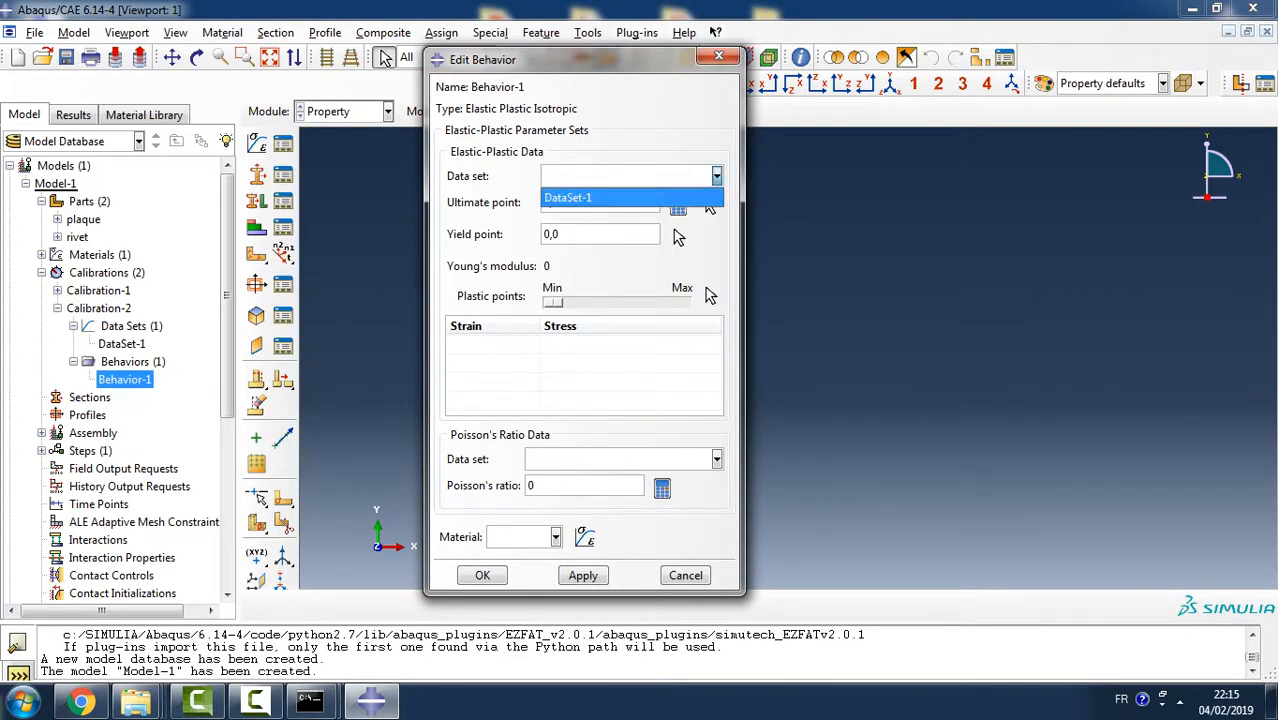
left_click(580, 197)
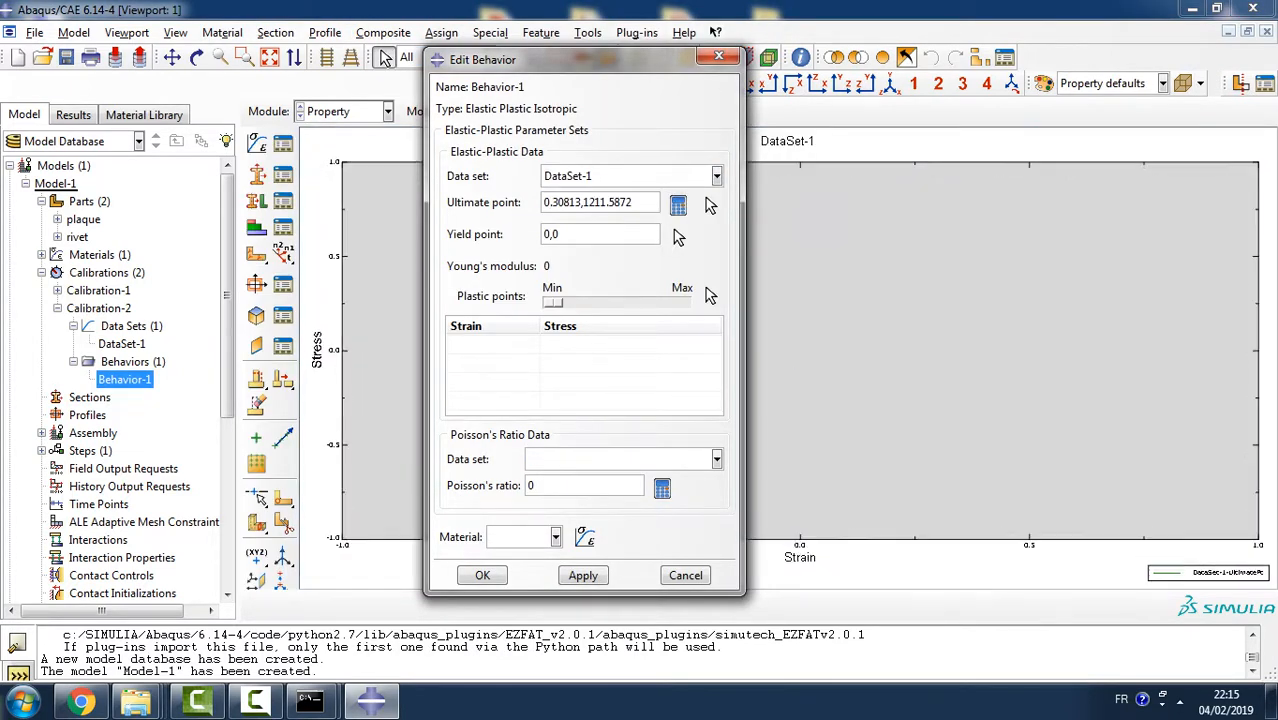
- Raise the behavior's plastic points to about mid-range and set Poisson's ratio to 0.34
left_click_drag(554, 302, 609, 302)
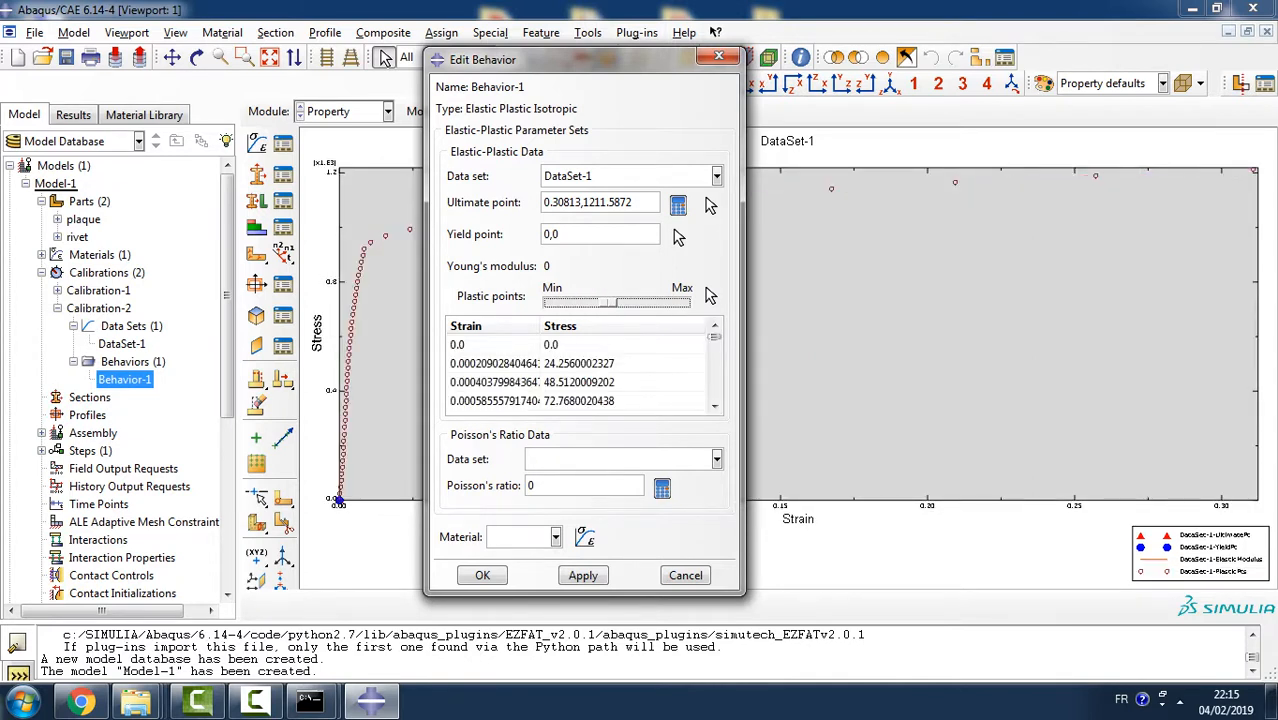
left_click_drag(634, 203, 584, 203)
left_click(631, 202)
left_click(558, 234)
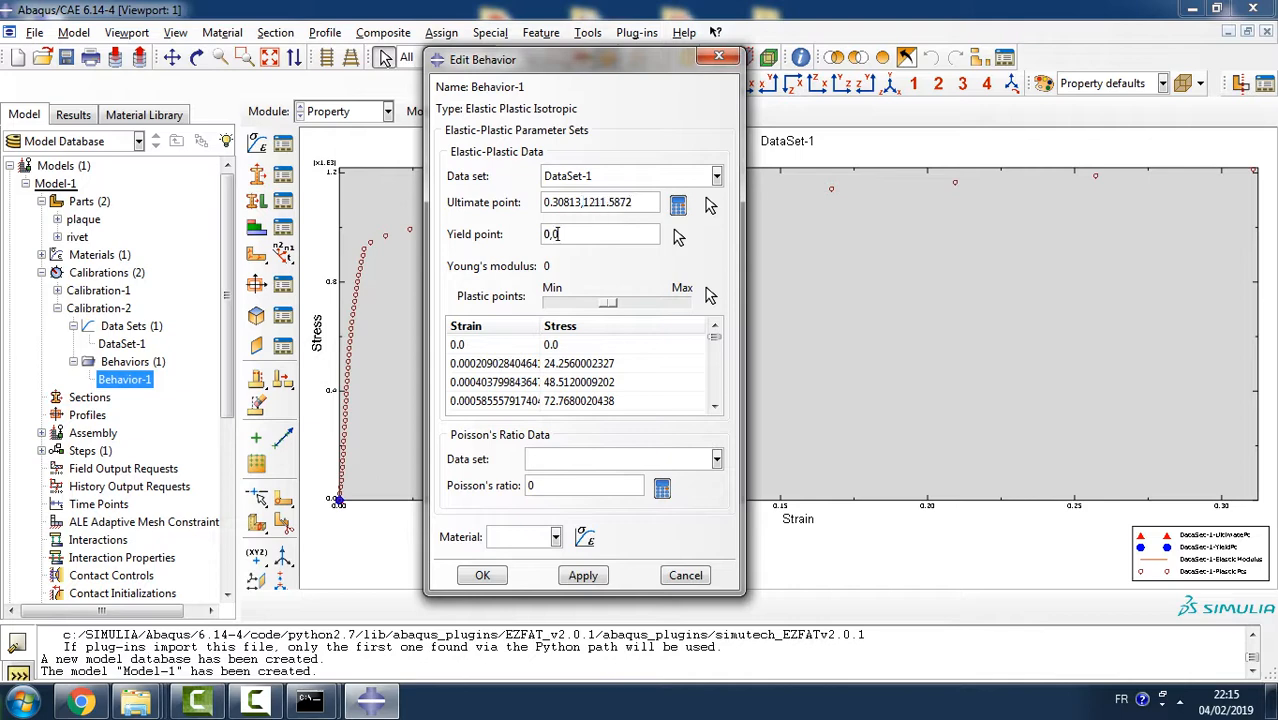
left_click(631, 202)
left_click(534, 485)
type(".34")
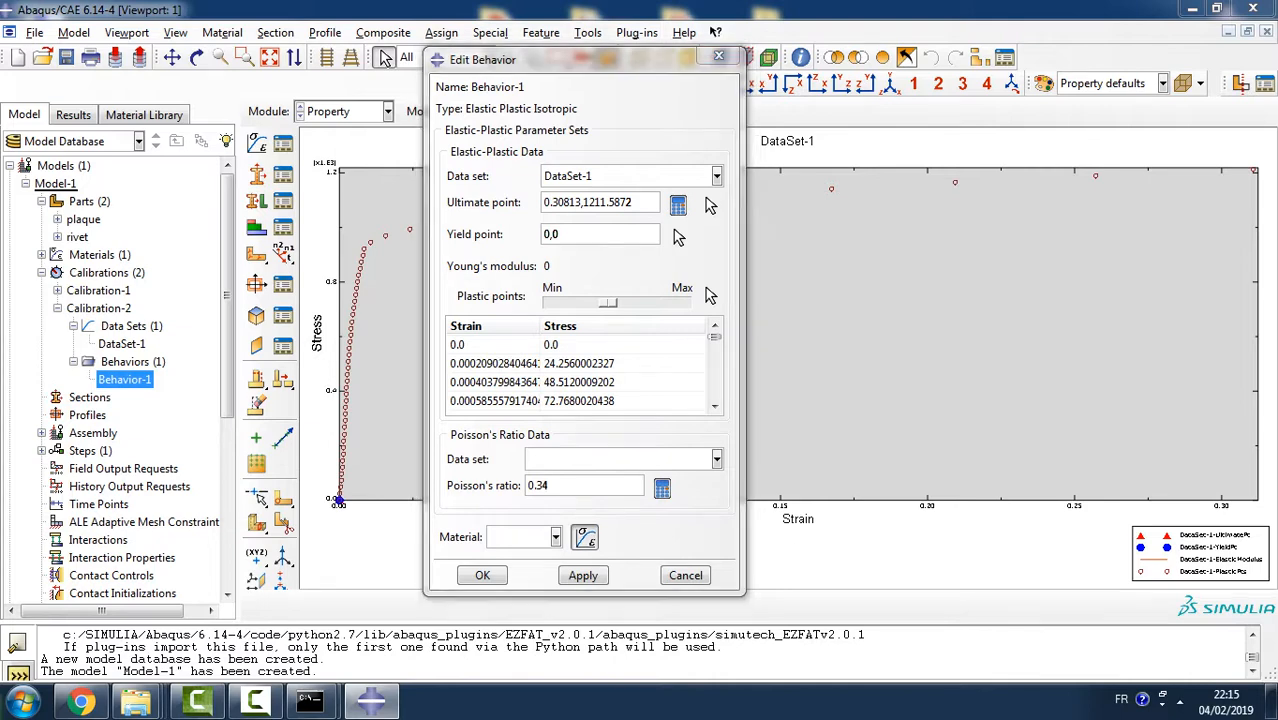
- Create a new material named Titanum without behaviors and map the calibration behavior to it
left_click(585, 537)
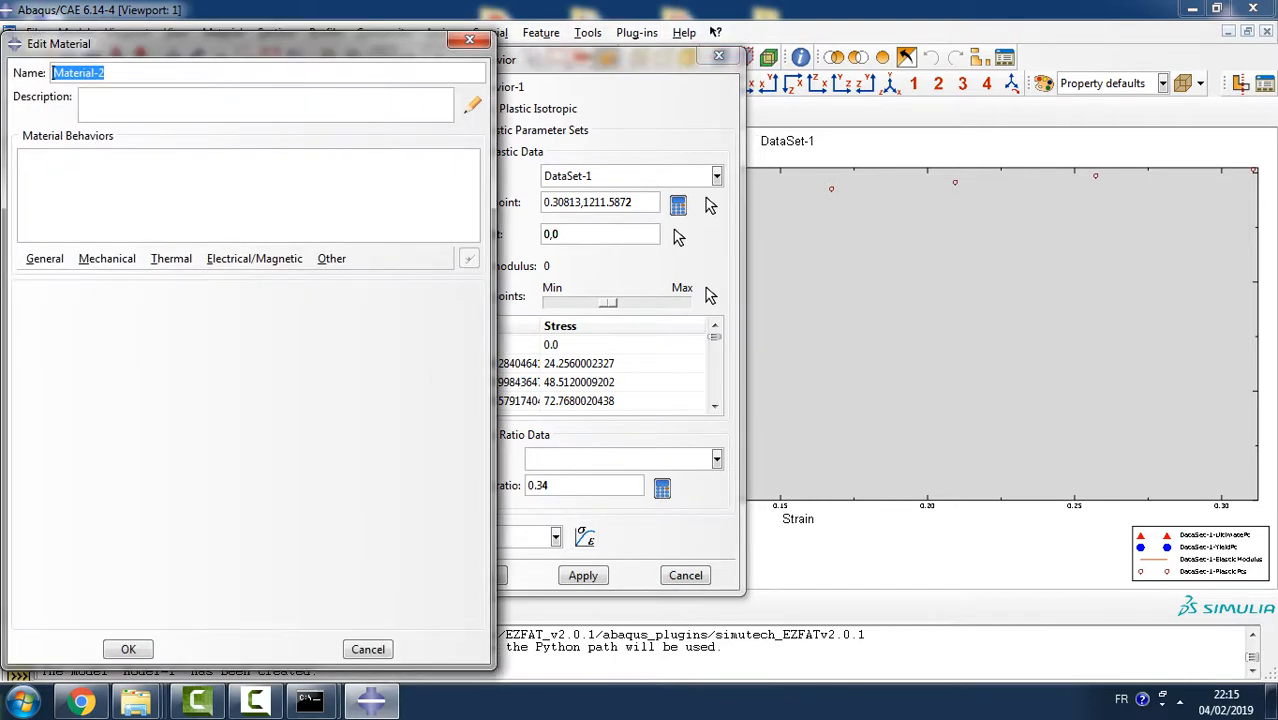
type("Ti")
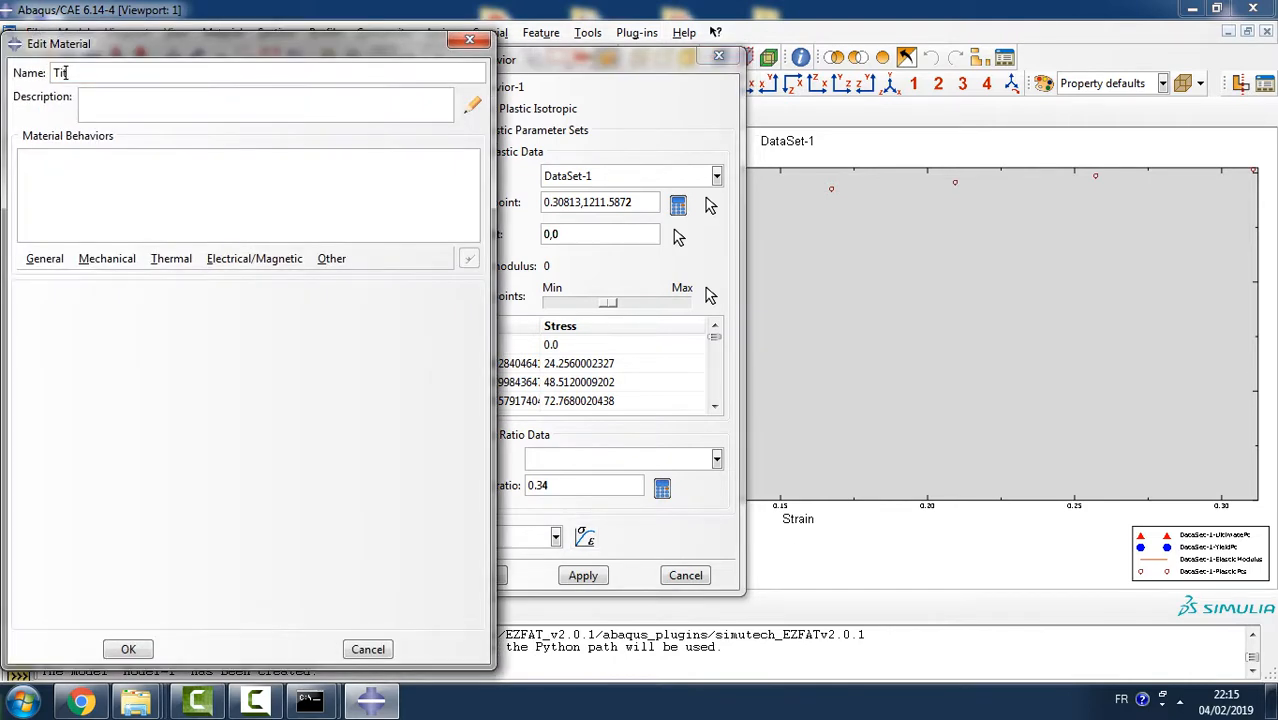
type("tanum")
left_click(128, 649)
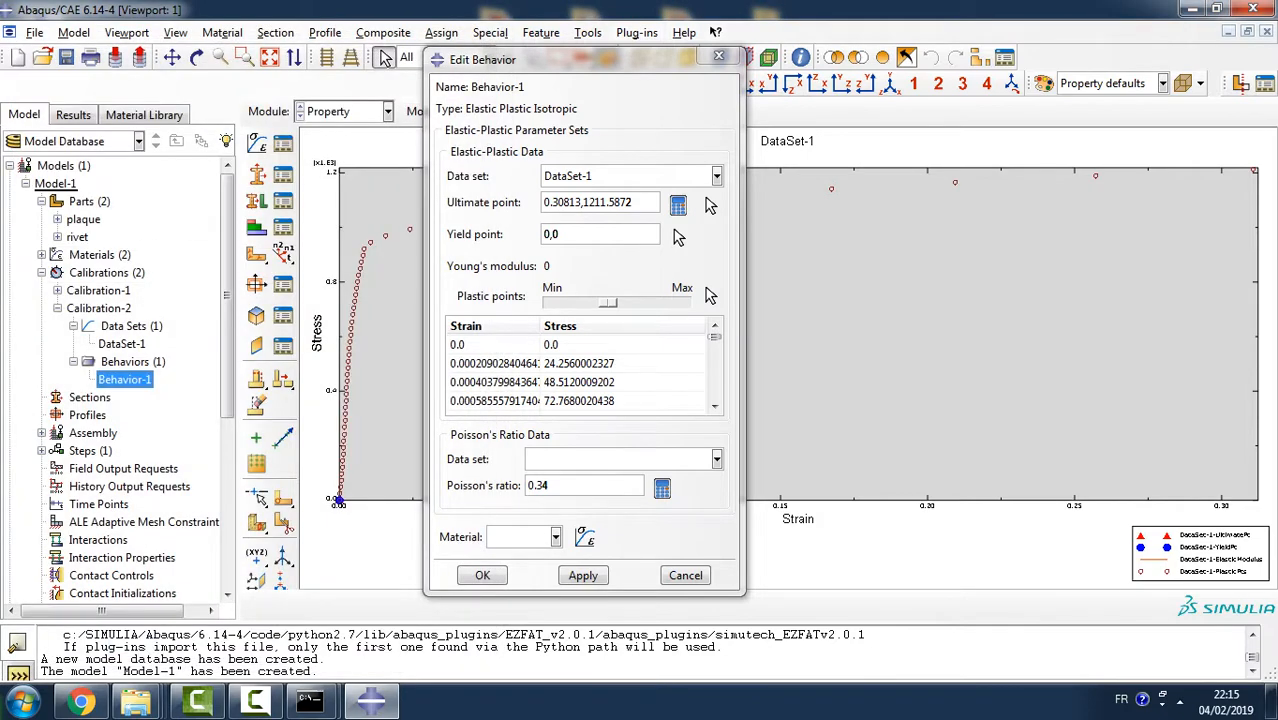
left_click(555, 537)
left_click(505, 556)
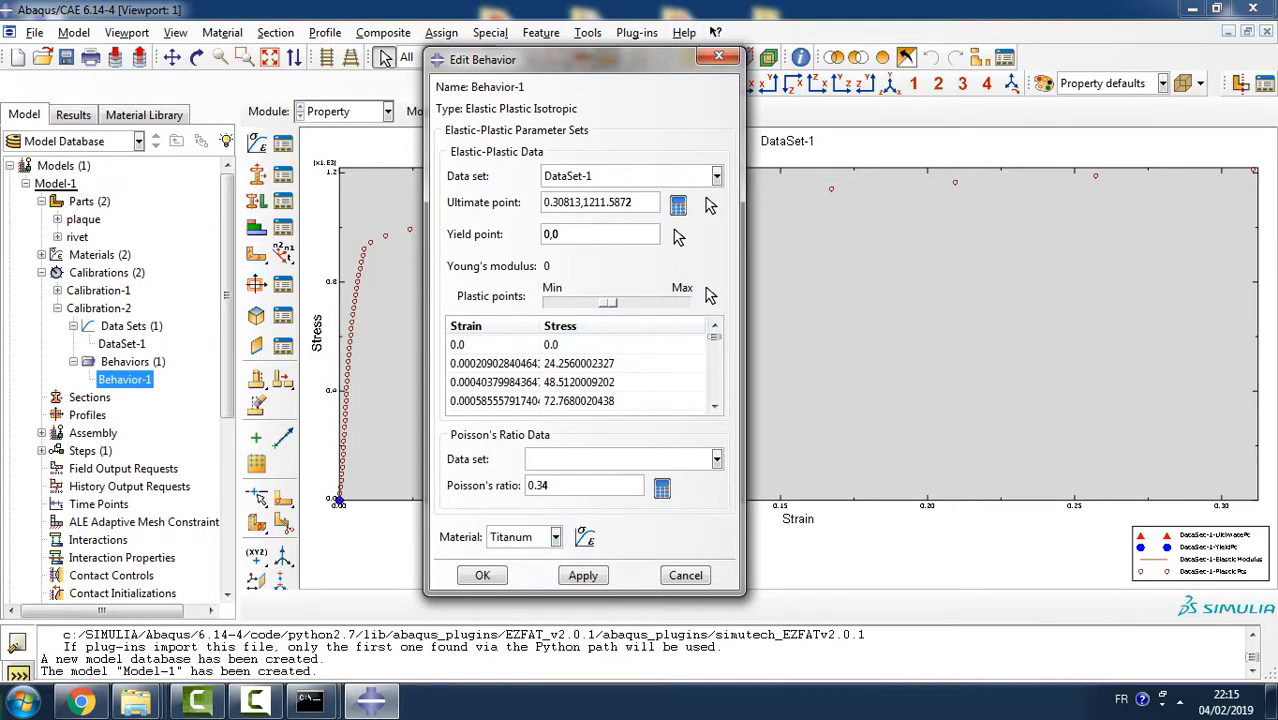
- Set the titanium behavior's yield point to 0.0081,907
key("BackSpace")
type("907")
left_click_drag(550, 234, 543, 234)
left_click(549, 234)
type(".00817457")
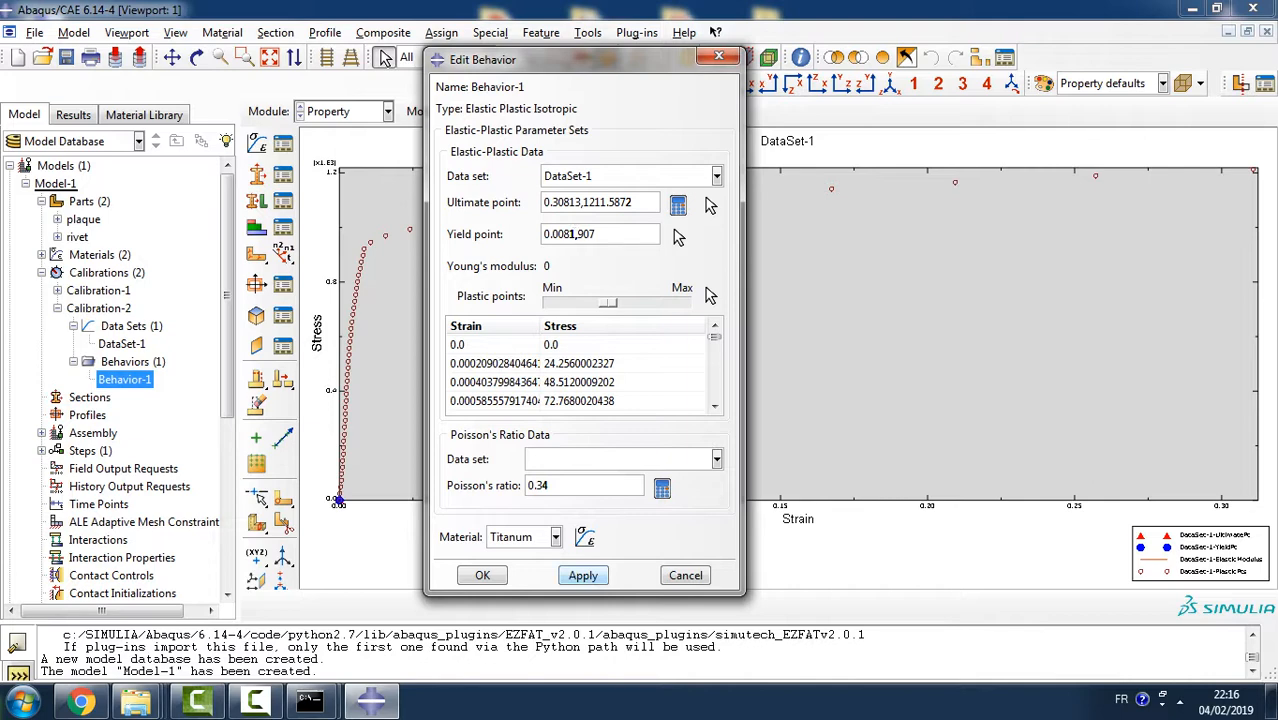
- Set the yield point of the titanium calibration behavior to 0.0081,907.17457
type(".17457")
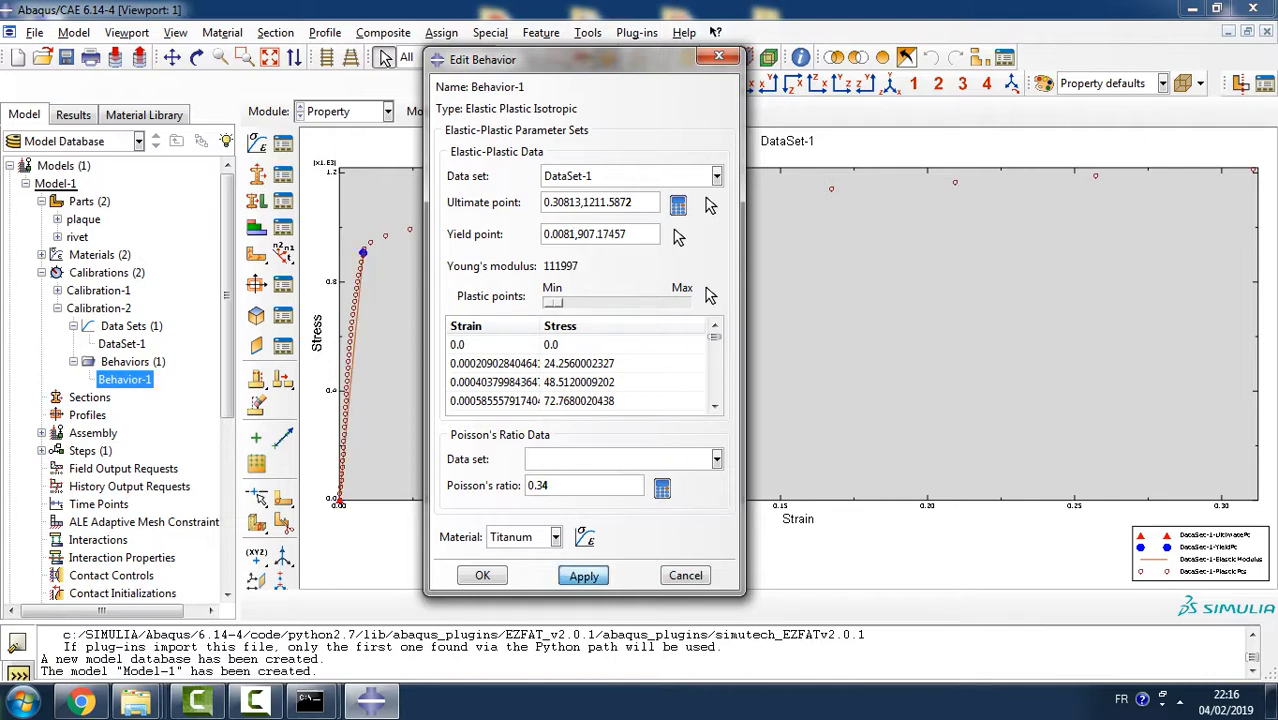
left_click_drag(570, 60, 726, 63)
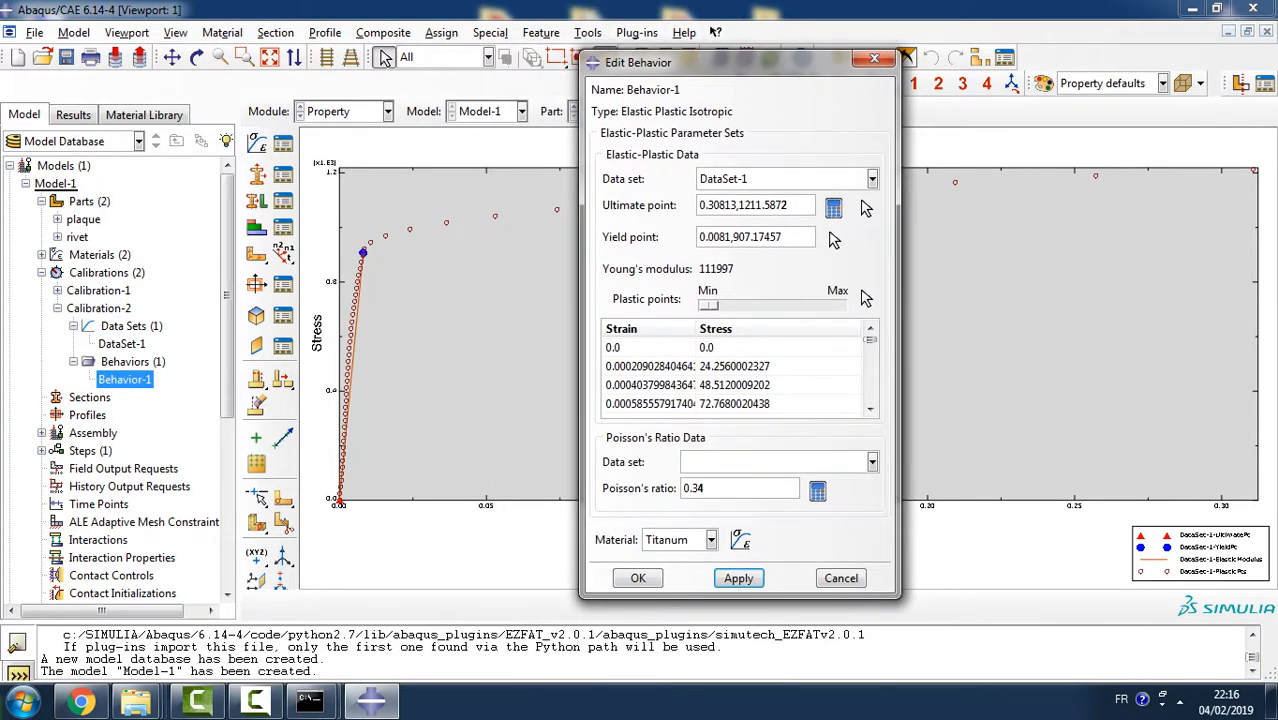
left_click_drag(789, 205, 700, 205)
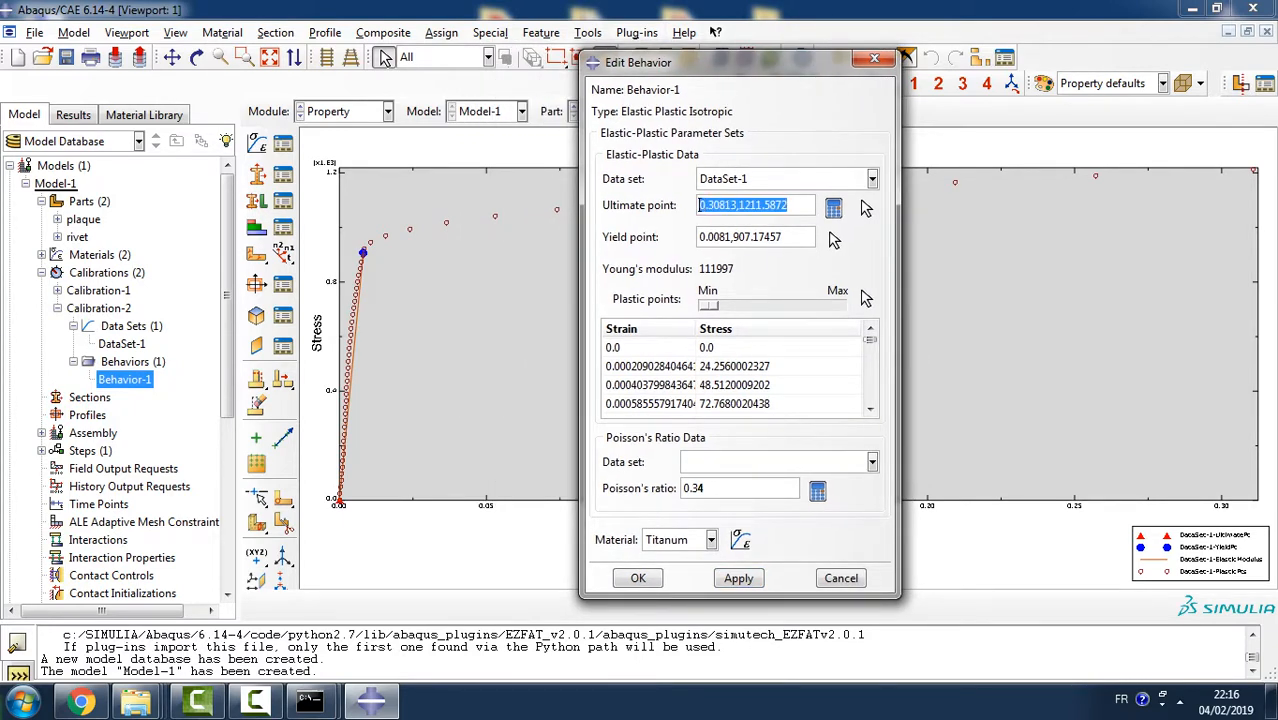
- Raise the titanium behavior's plastic points to about mid-range and map the calibration parameters to the Titanum material
left_click_drag(709, 306, 775, 306)
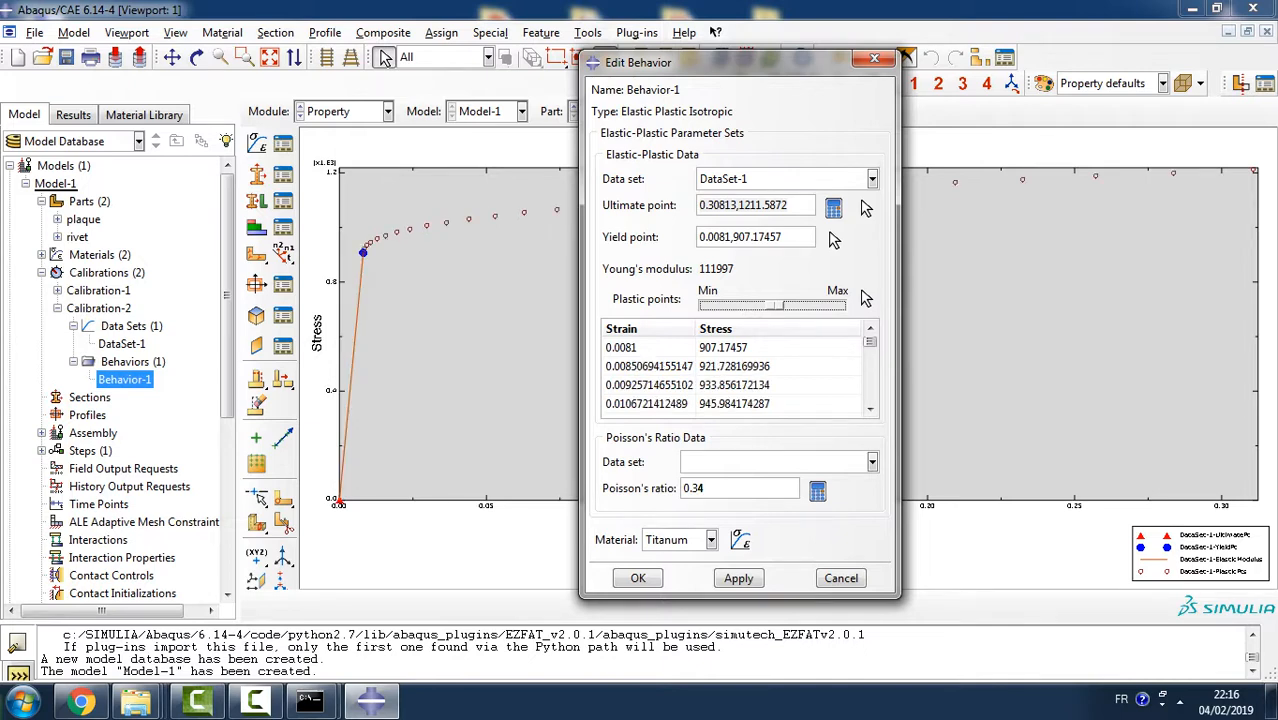
left_click(739, 578)
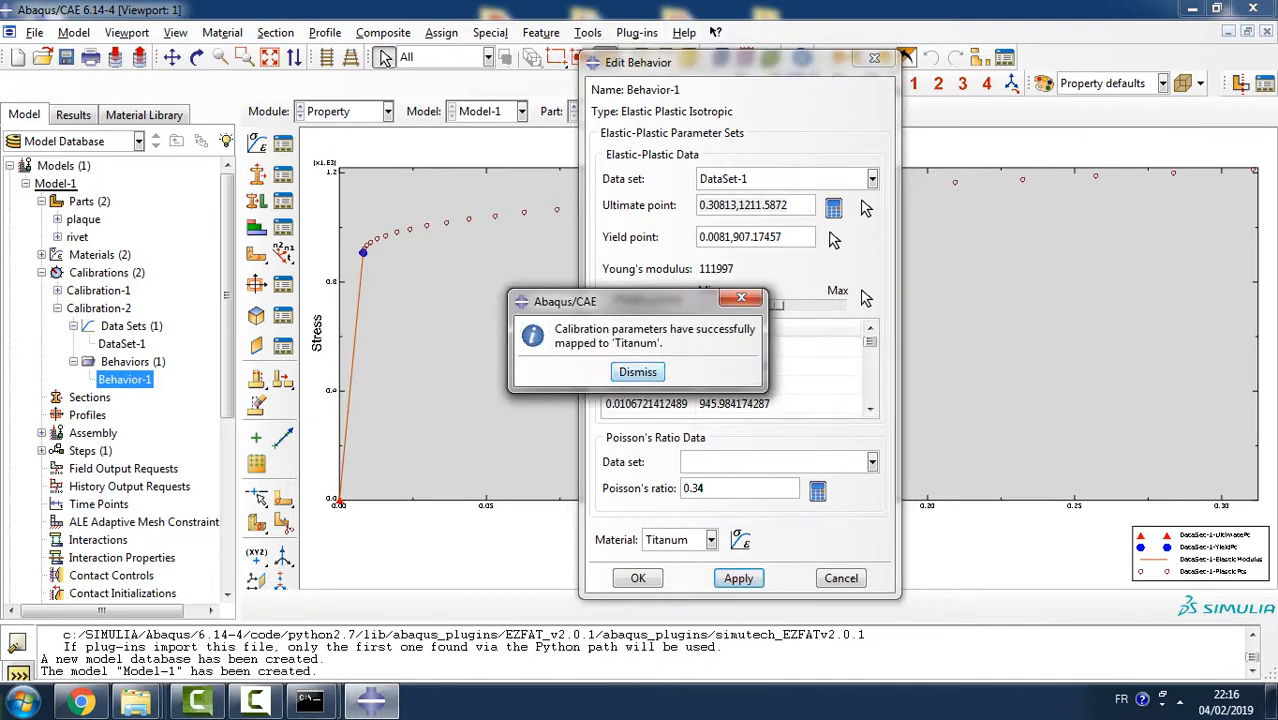
left_click(638, 373)
left_click(638, 578)
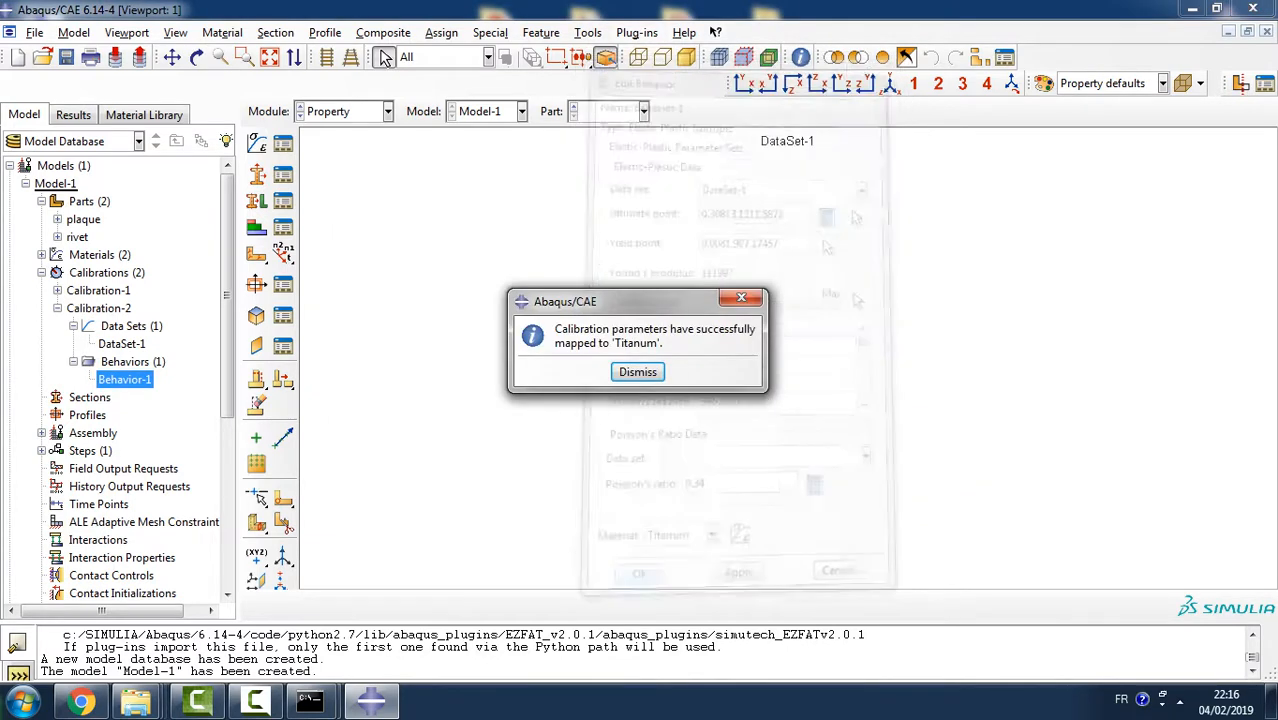
left_click(637, 372)
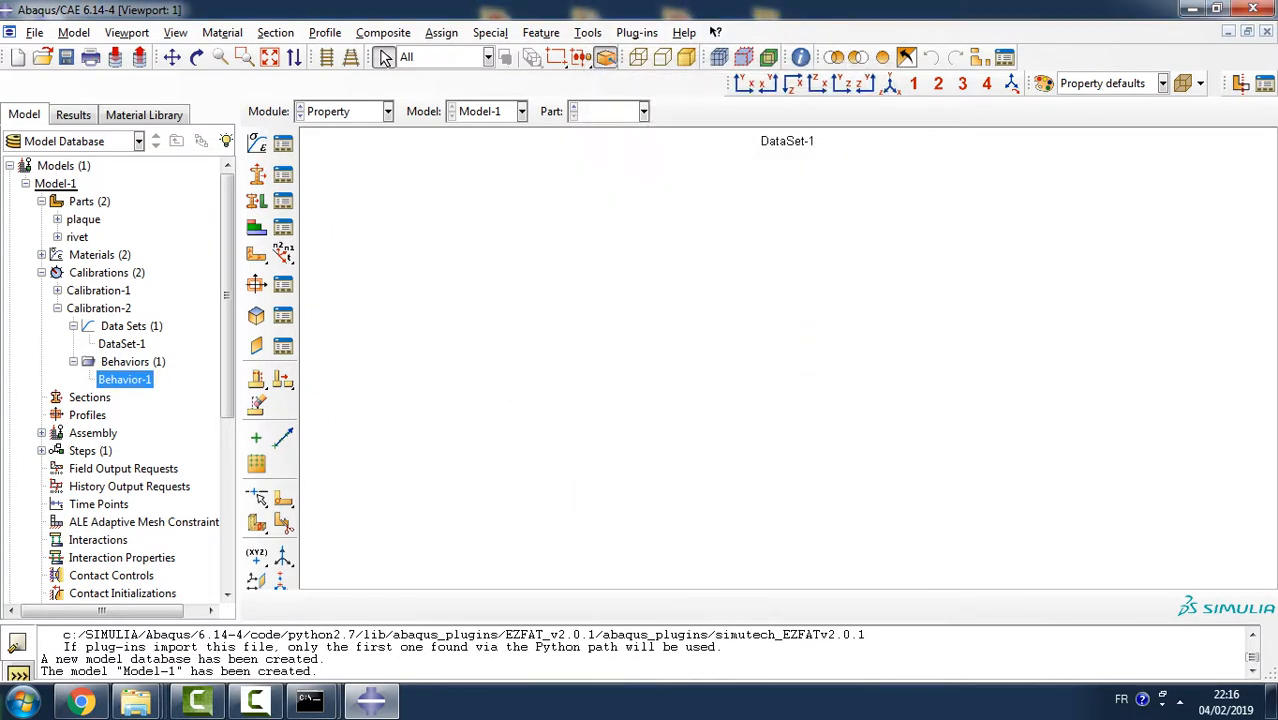
- Review the saved titanium calibration behavior and examine the elastic and plastic data of the Titanum material
double_click(125, 380)
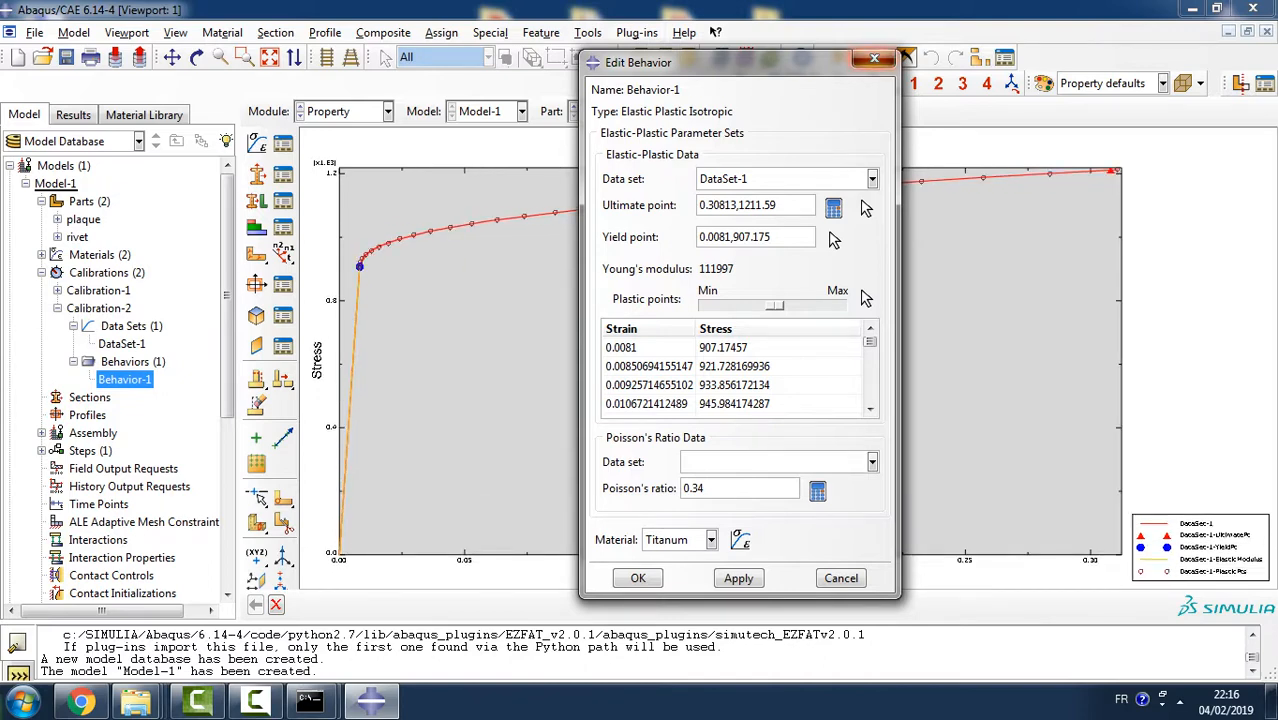
left_click(874, 58)
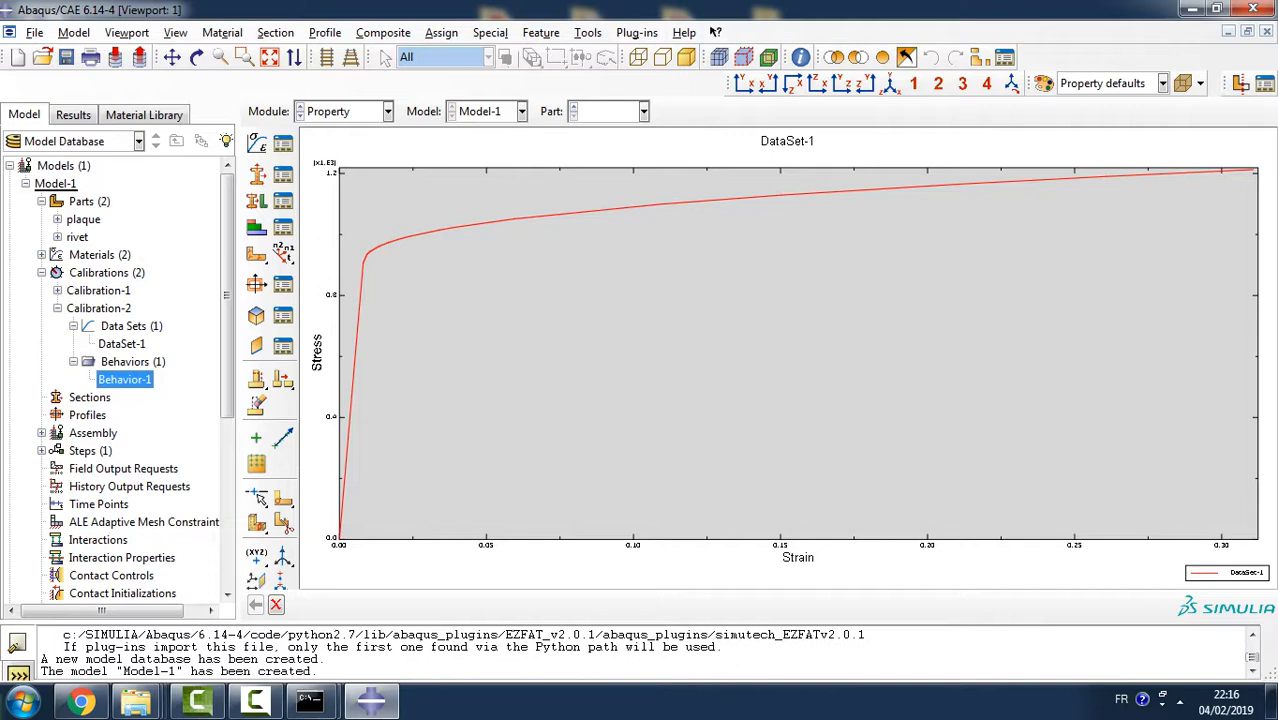
left_click(41, 255)
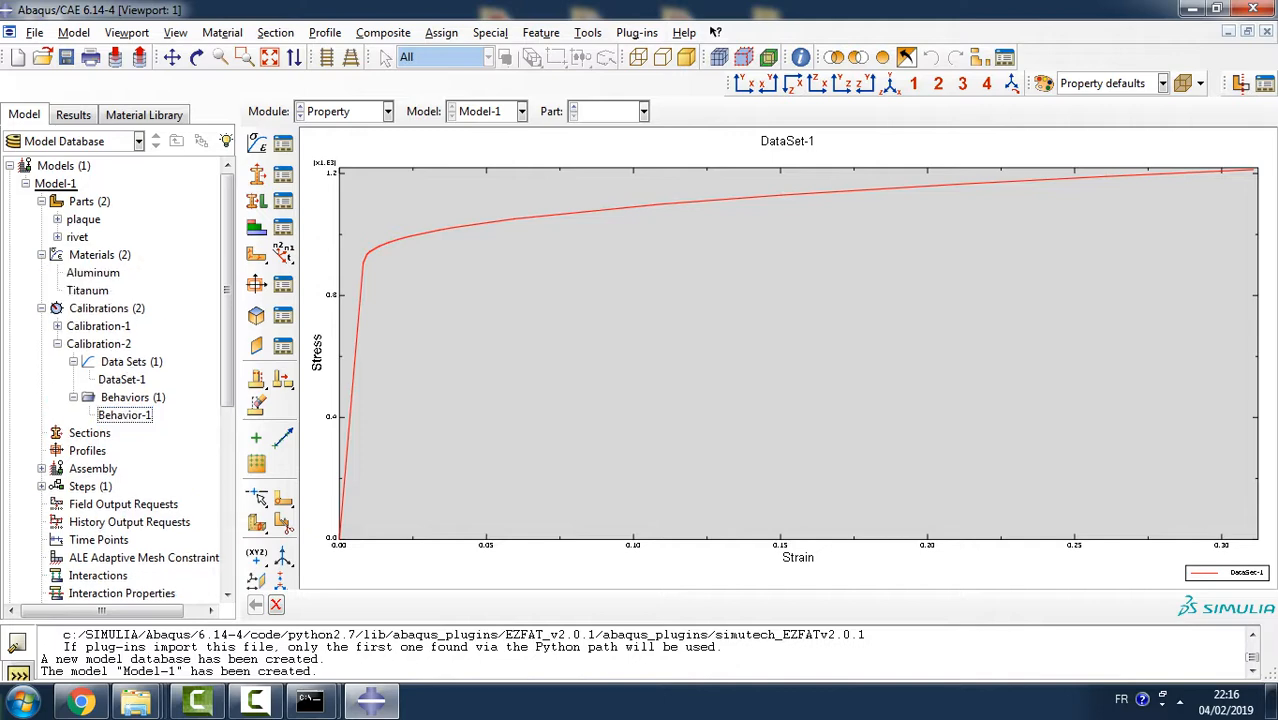
left_click(88, 290)
double_click(88, 290)
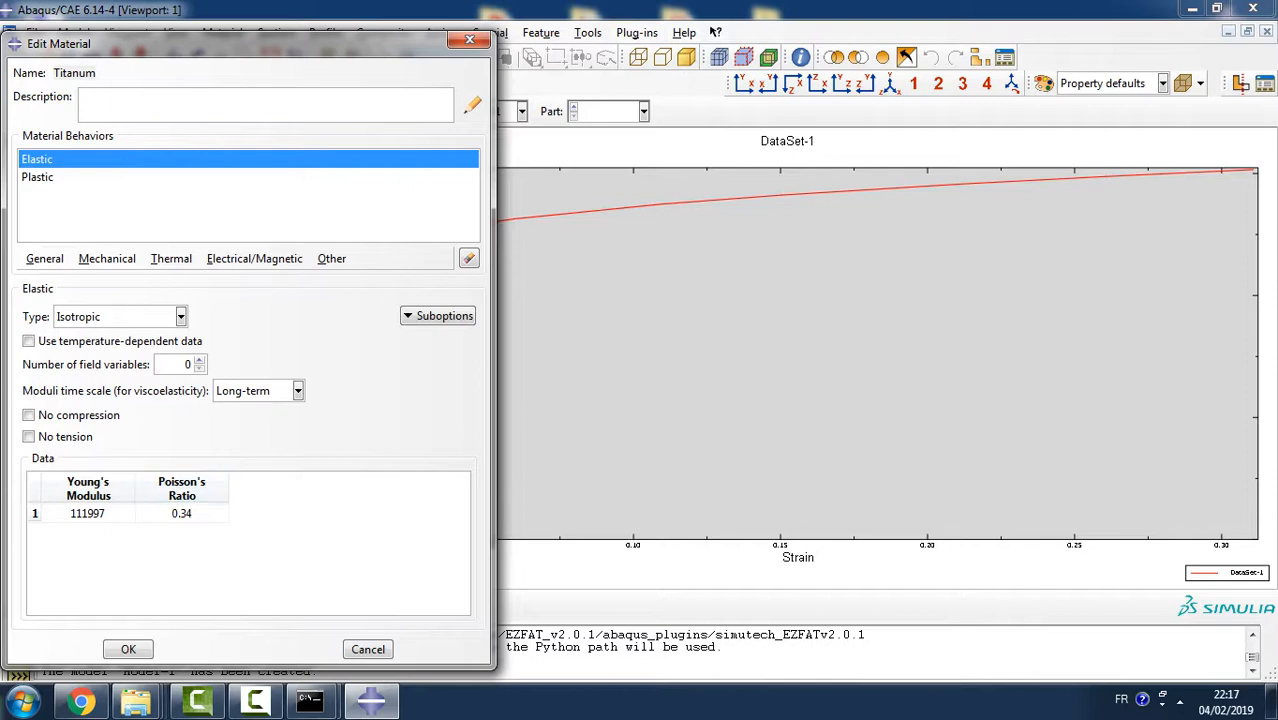
left_click(38, 177)
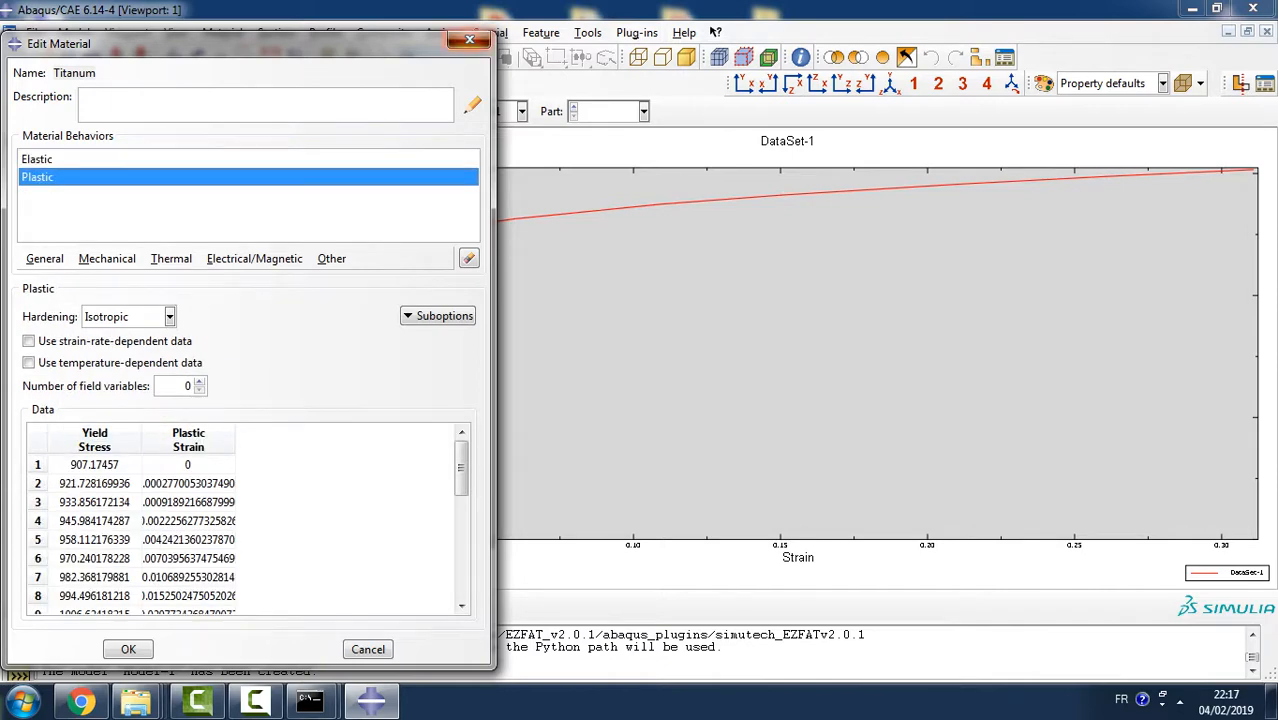
left_click(469, 40)
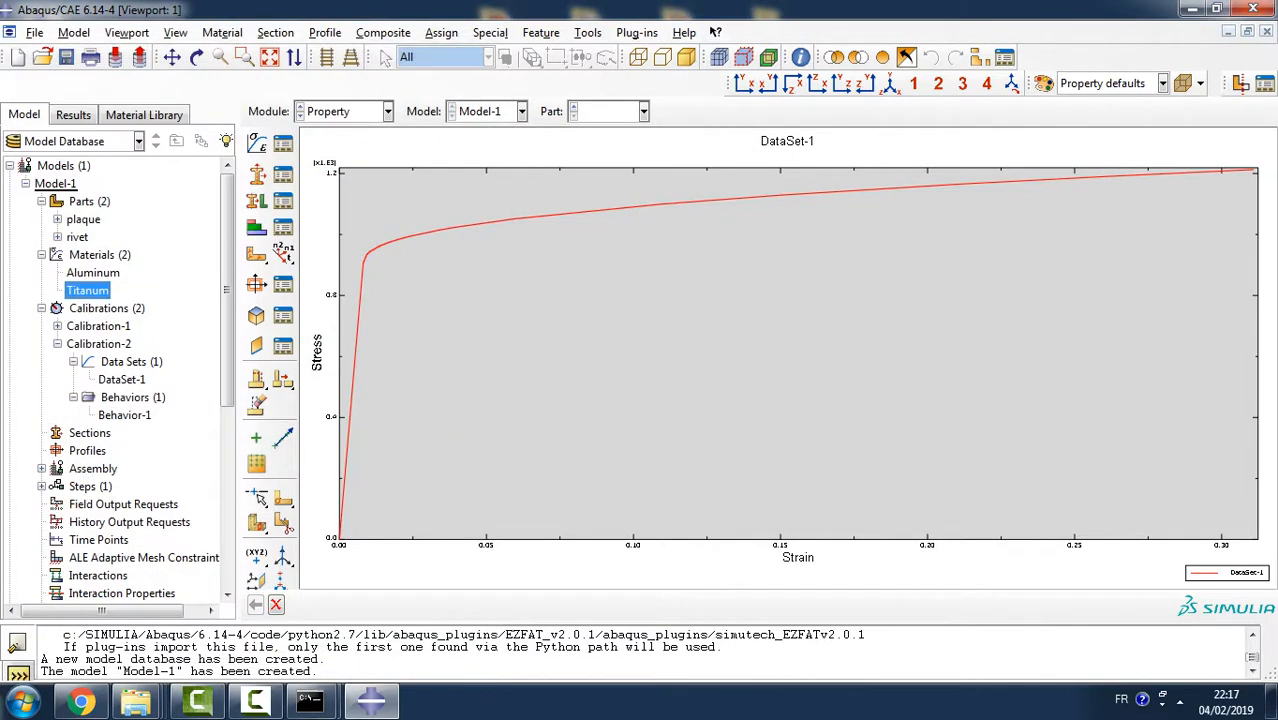
- Create a solid homogeneous section with the default name Section-1 and give it the Aluminum material
left_click(41, 308)
left_click(41, 255)
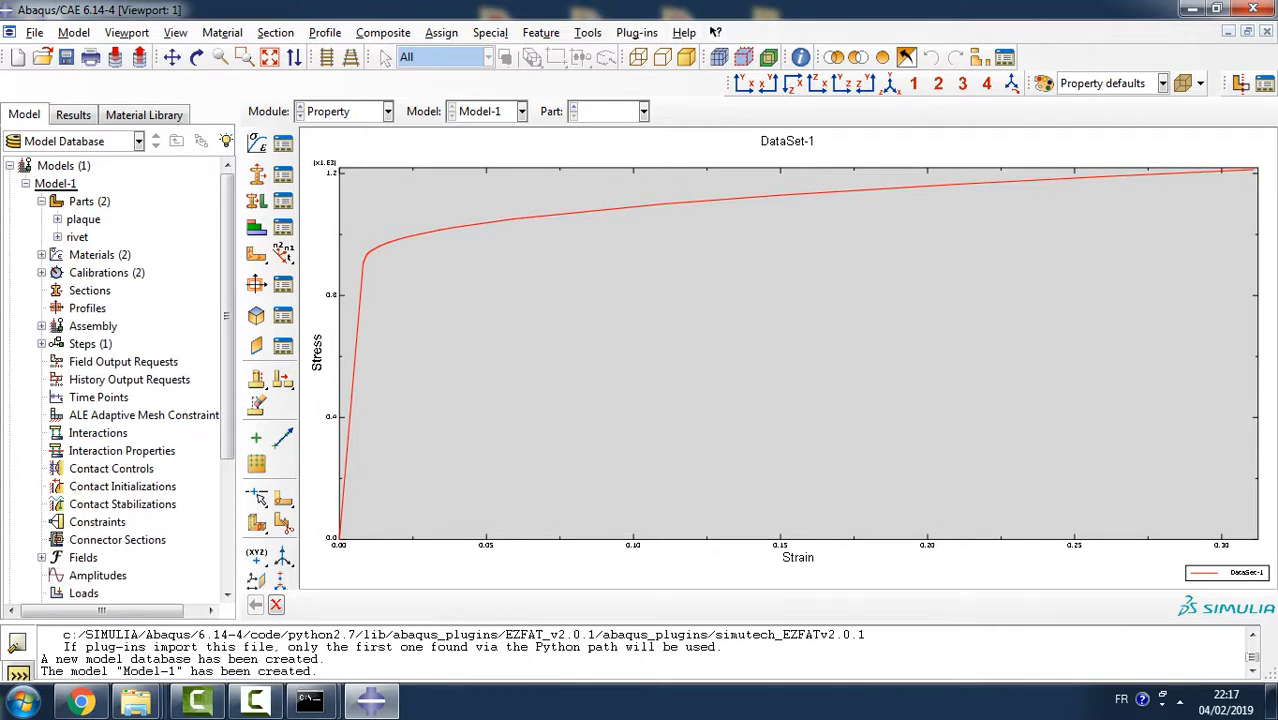
double_click(89, 290)
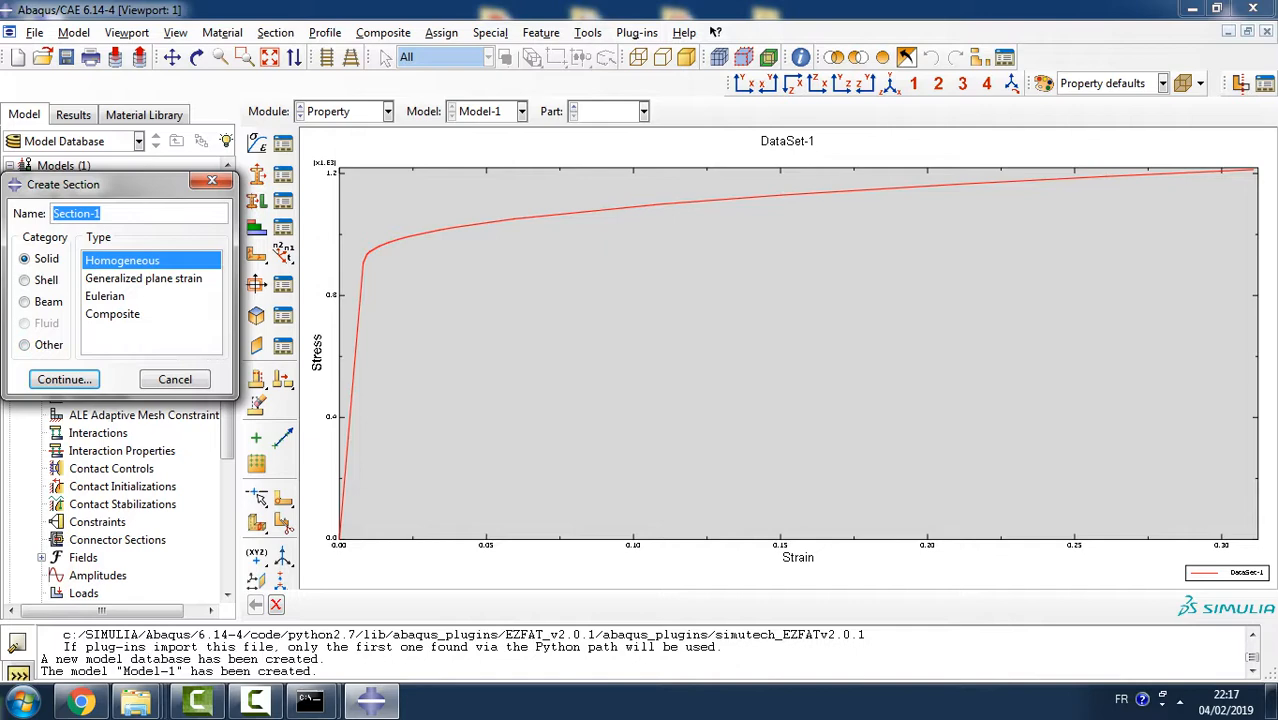
left_click(64, 379)
left_click(183, 290)
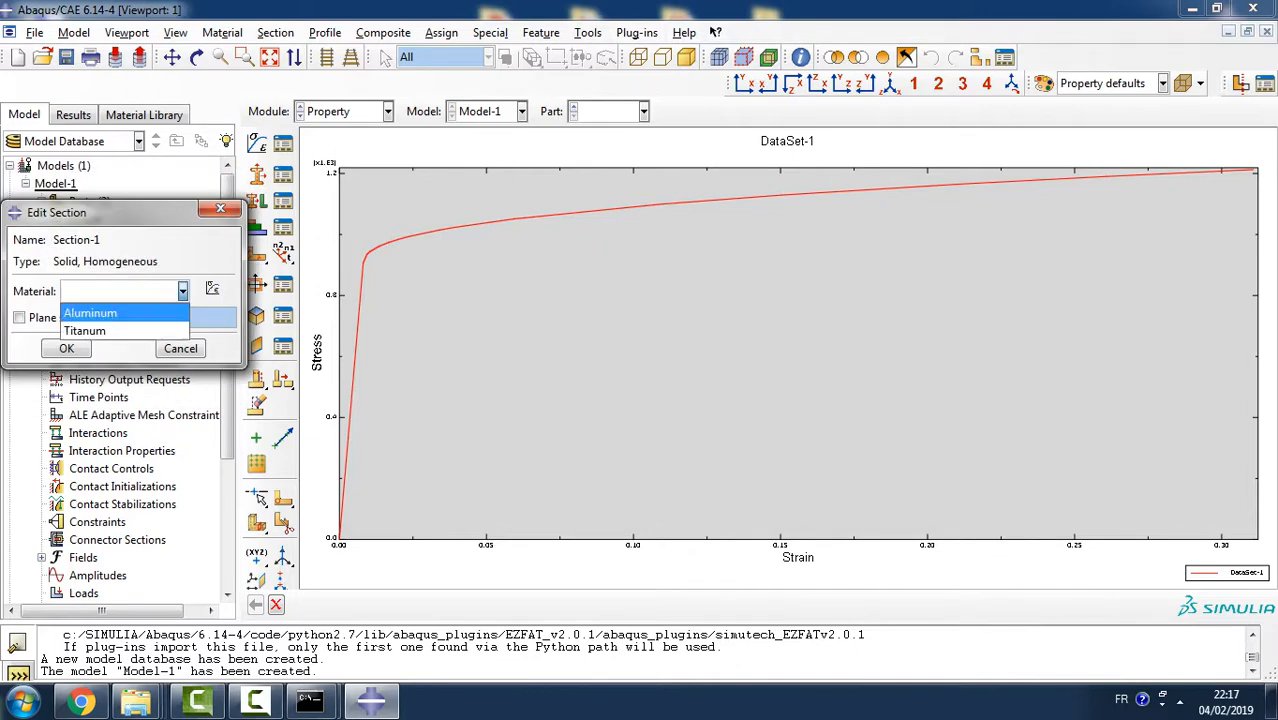
left_click(90, 313)
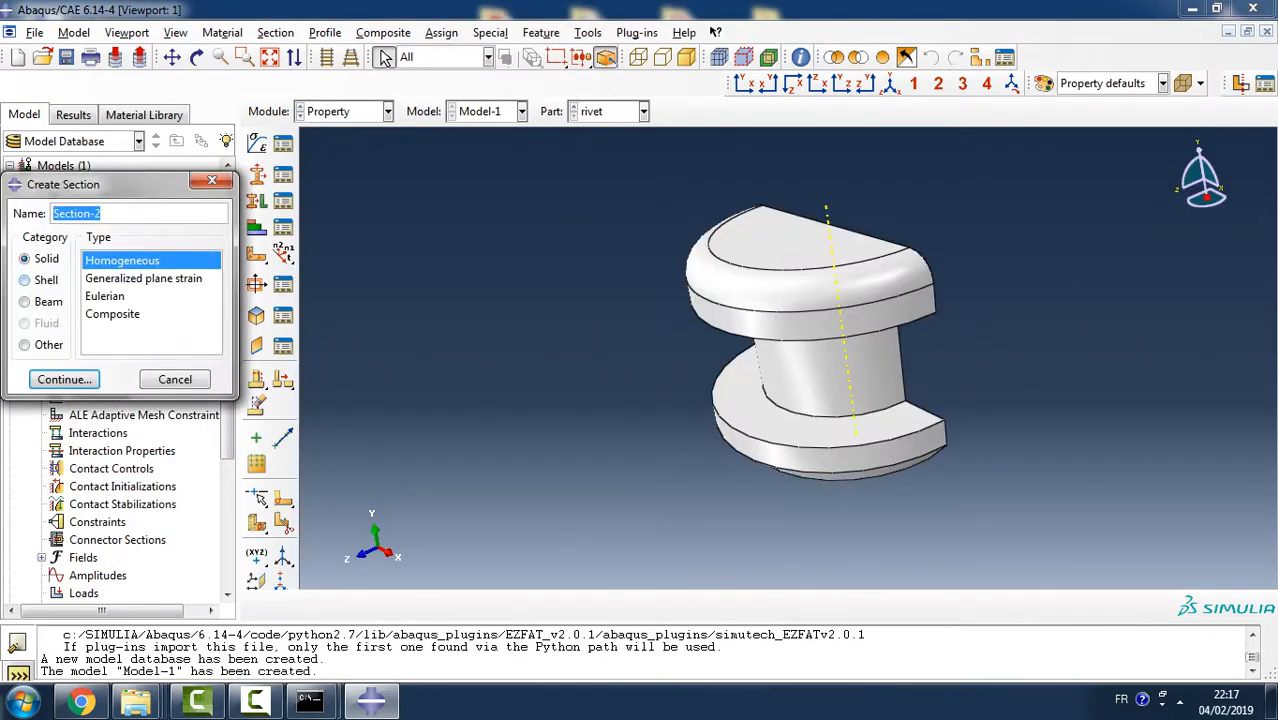
- Create a second solid homogeneous section, Section-2, and give it the Titanum material
key("Return")
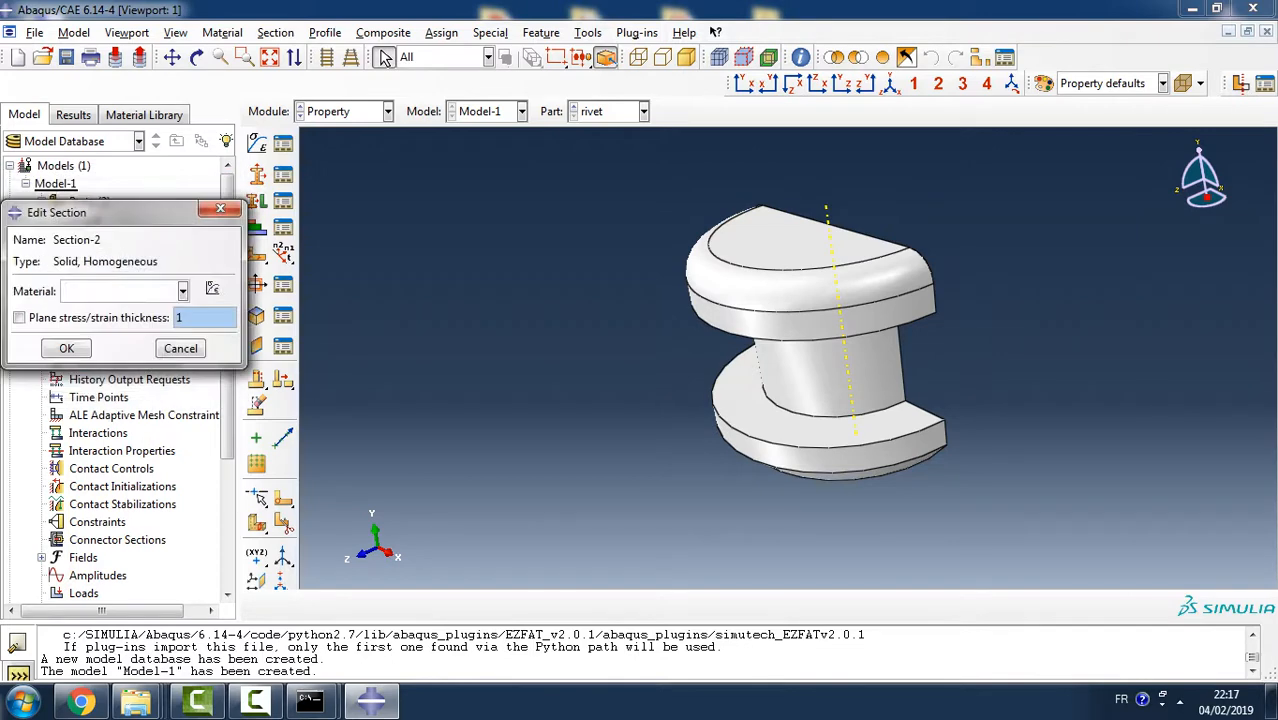
left_click(183, 292)
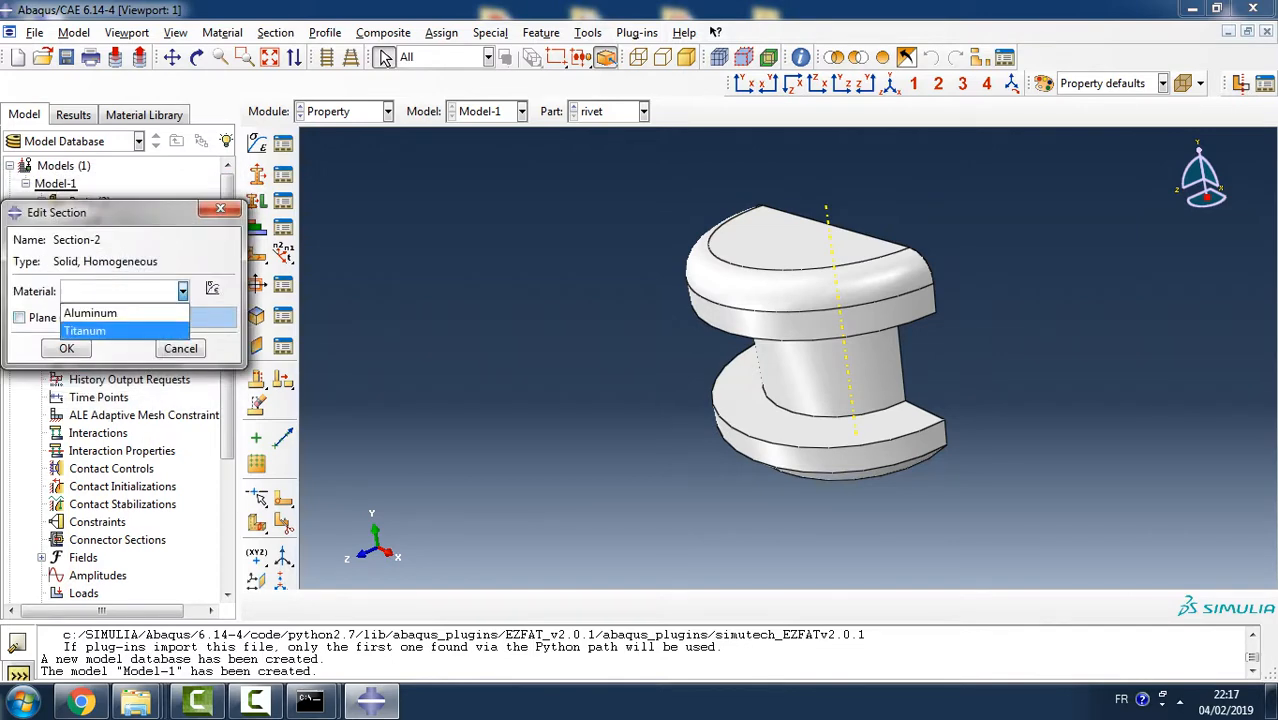
left_click(100, 330)
key("Return")
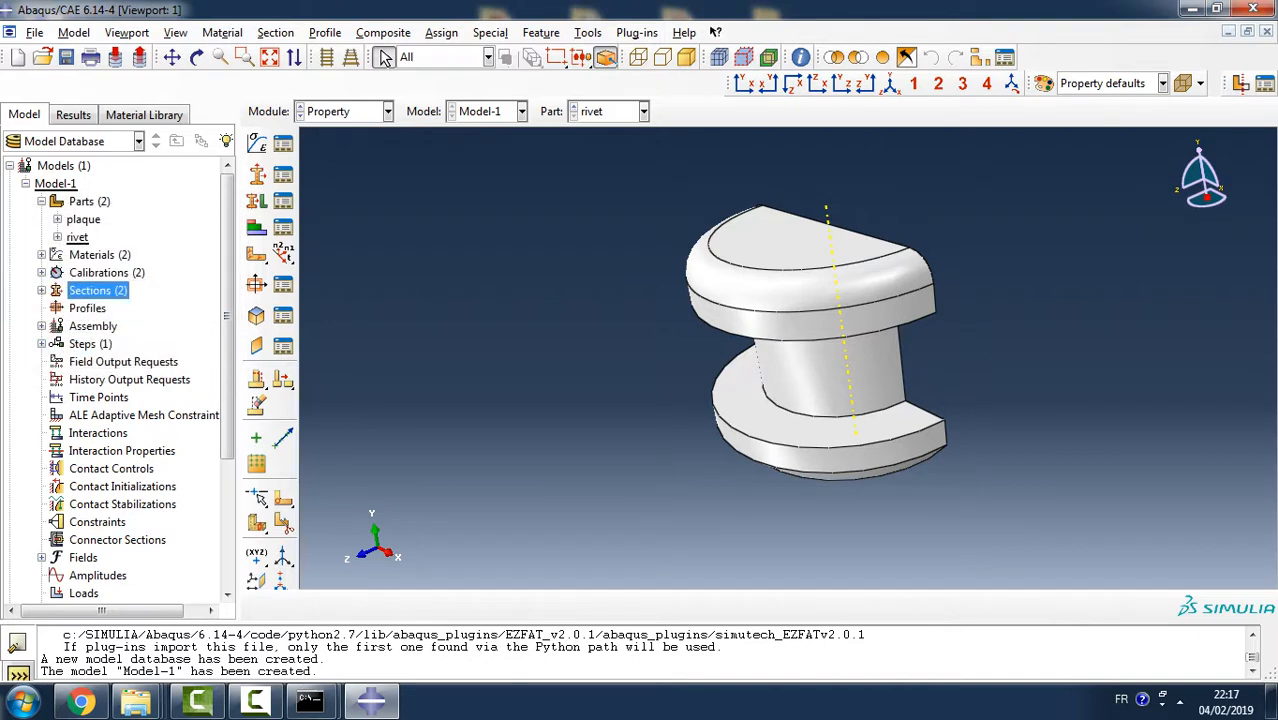
- Assign Section-2 to the whole rivet part without creating a set
left_click(256, 200)
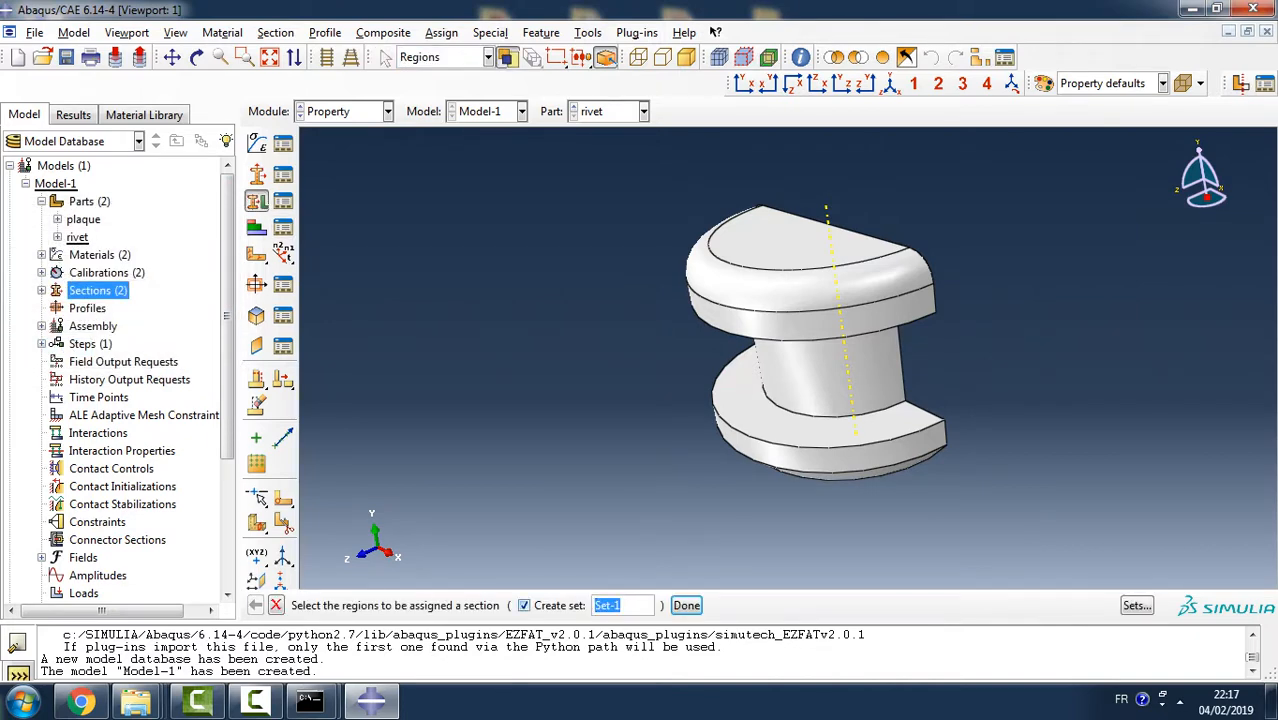
left_click(524, 605)
left_click_drag(553, 144, 1025, 503)
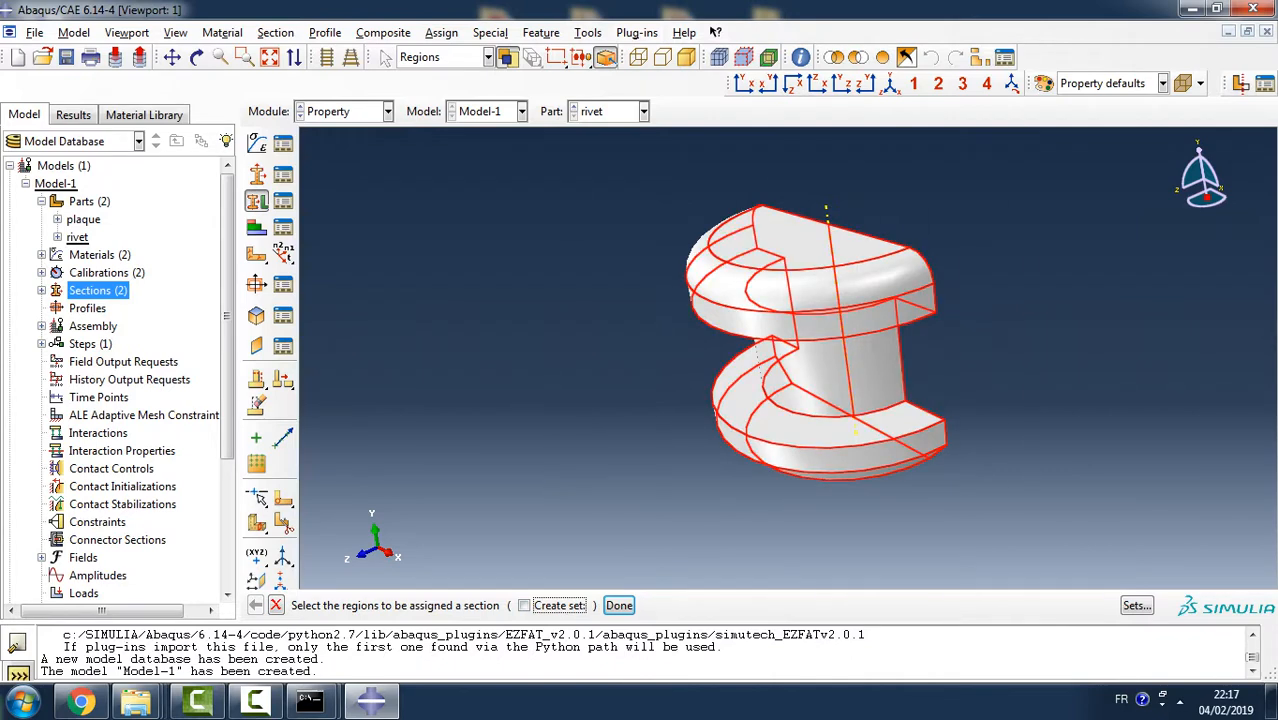
left_click(619, 605)
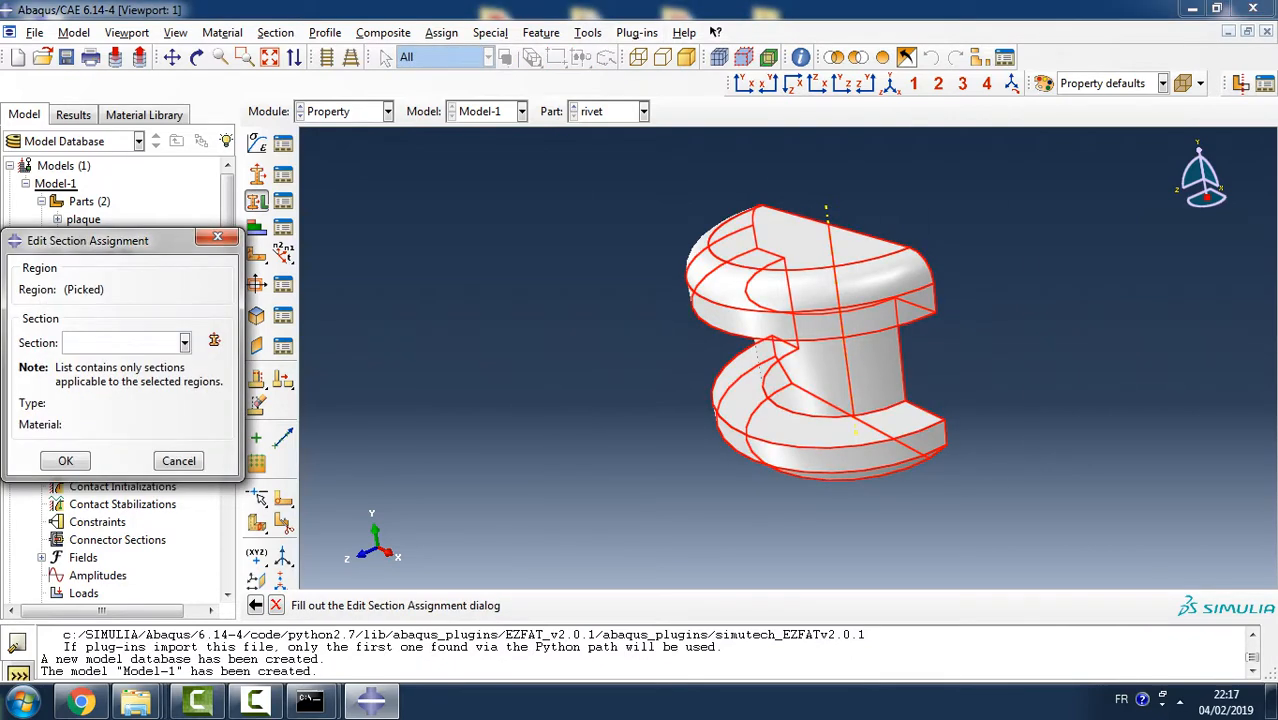
left_click(184, 342)
left_click(90, 379)
left_click(64, 462)
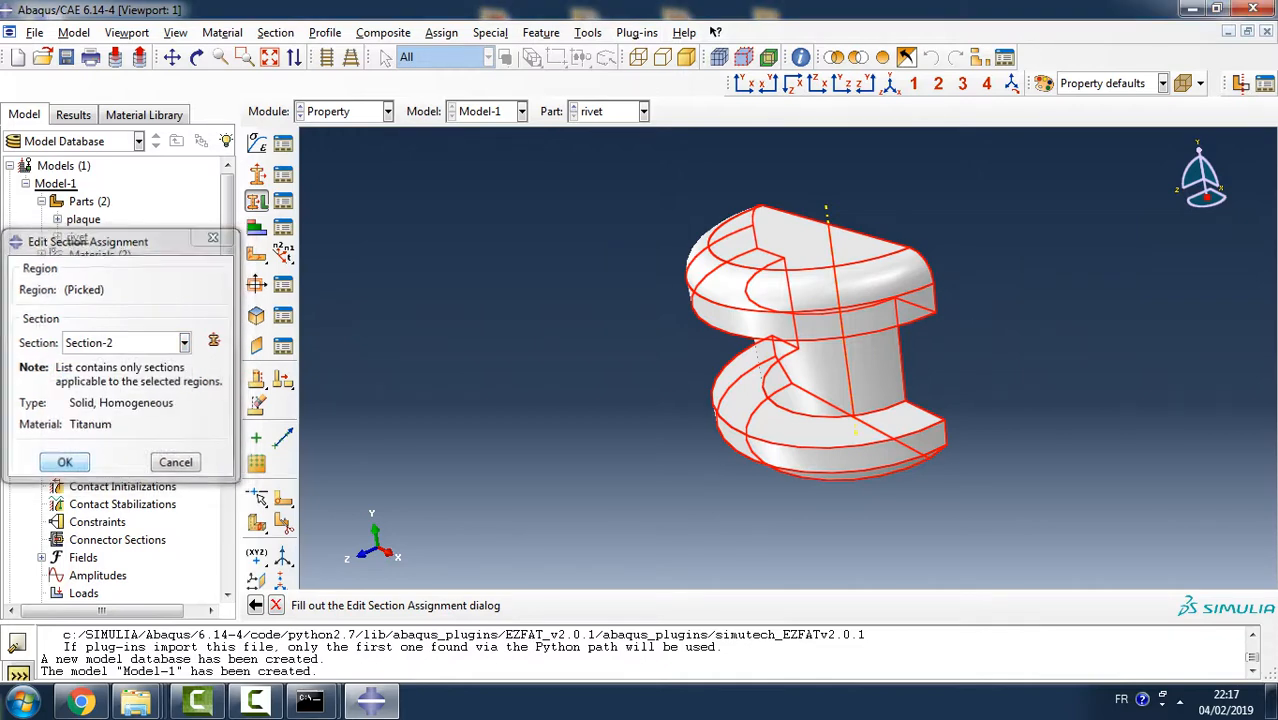
- Switch to the plaque part and assign Section-1 to the whole plate
left_click(643, 111)
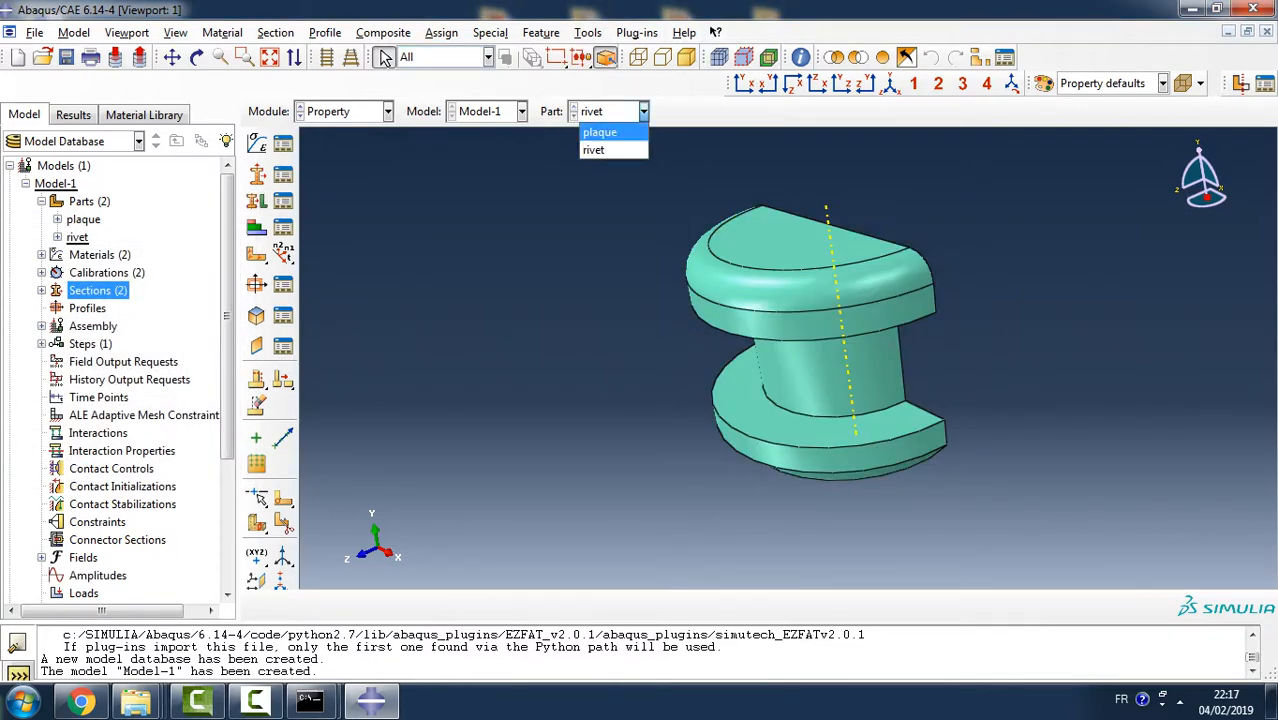
left_click(600, 128)
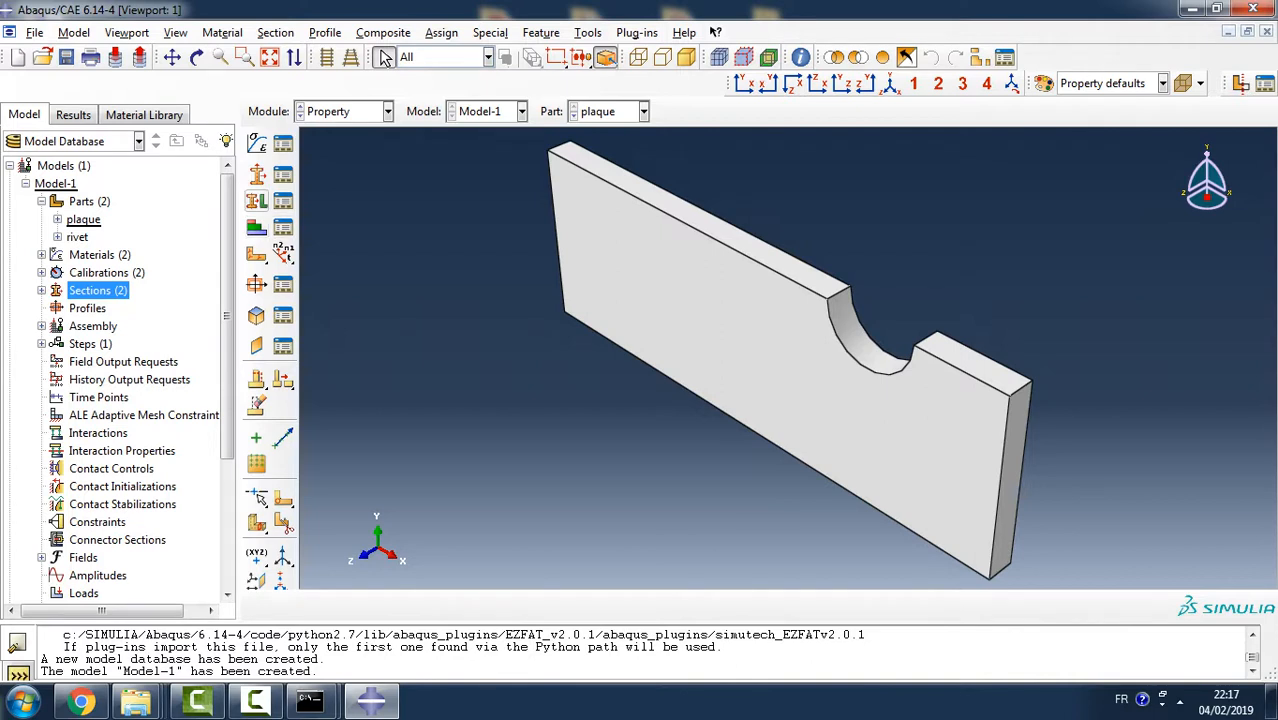
left_click(256, 200)
scroll(537, 364, "down", 2)
left_click_drag(488, 160, 1017, 585)
left_click(619, 605)
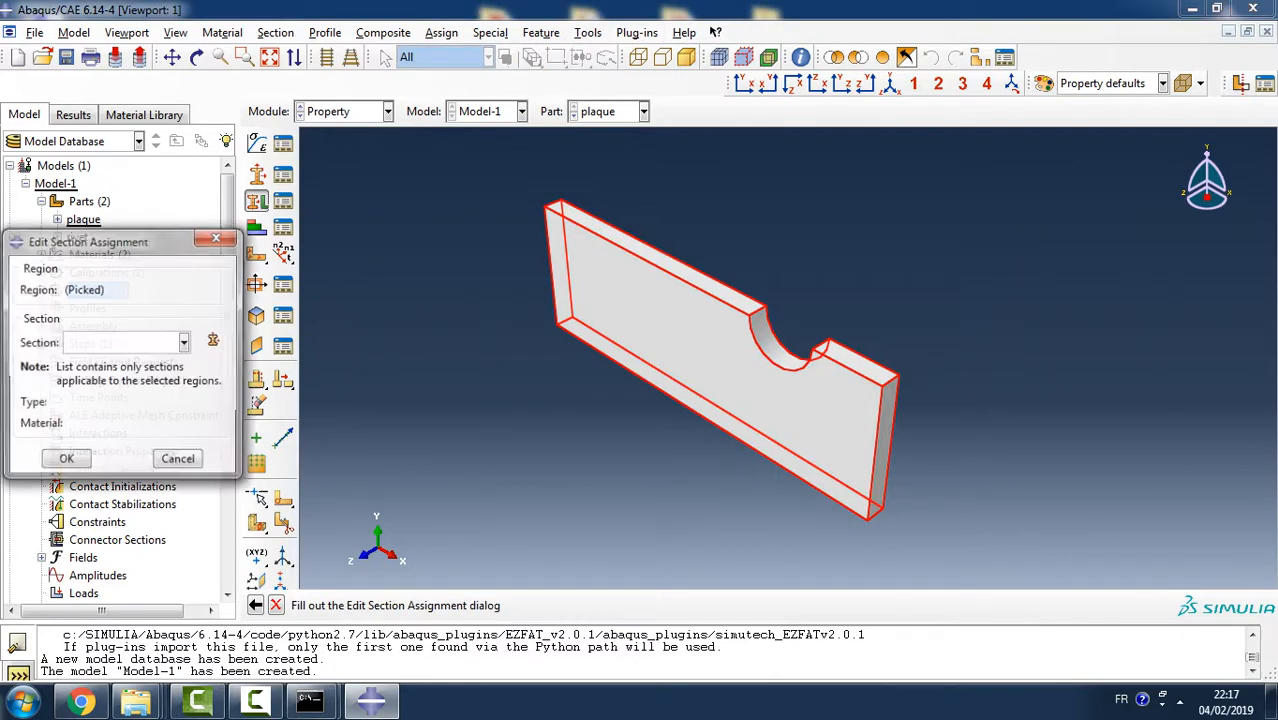
left_click(185, 342)
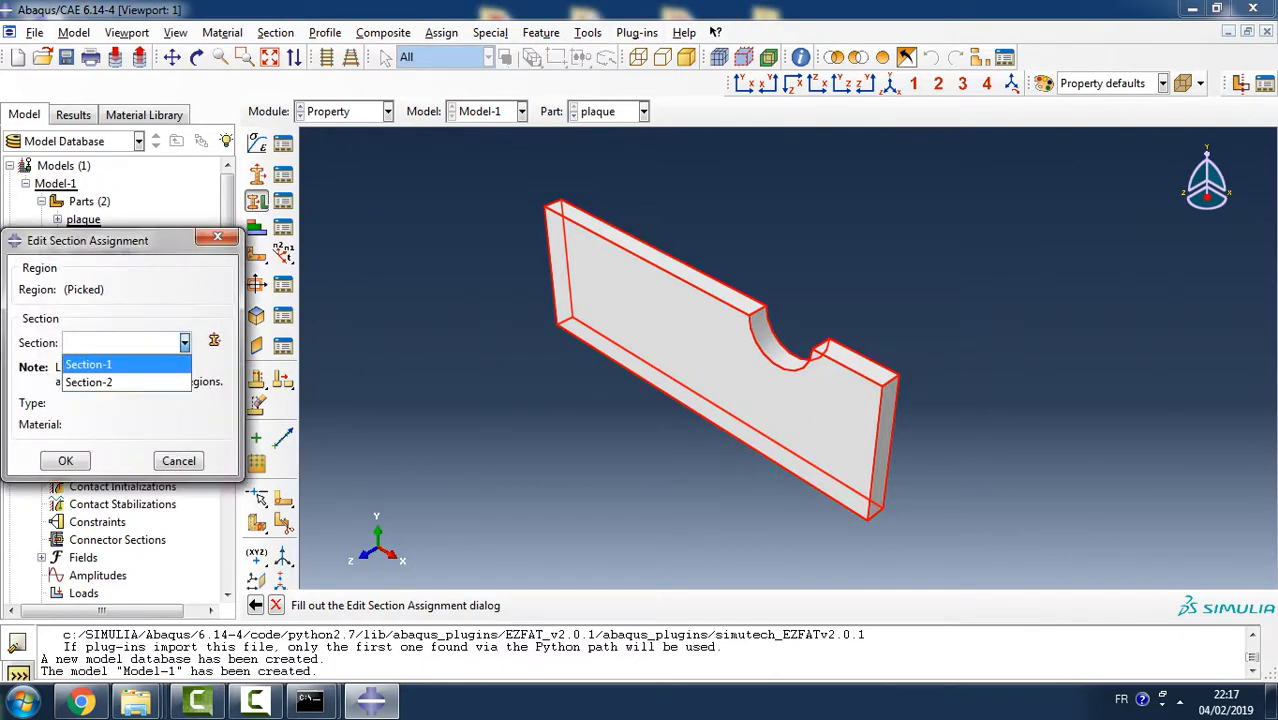
left_click(90, 361)
left_click(64, 462)
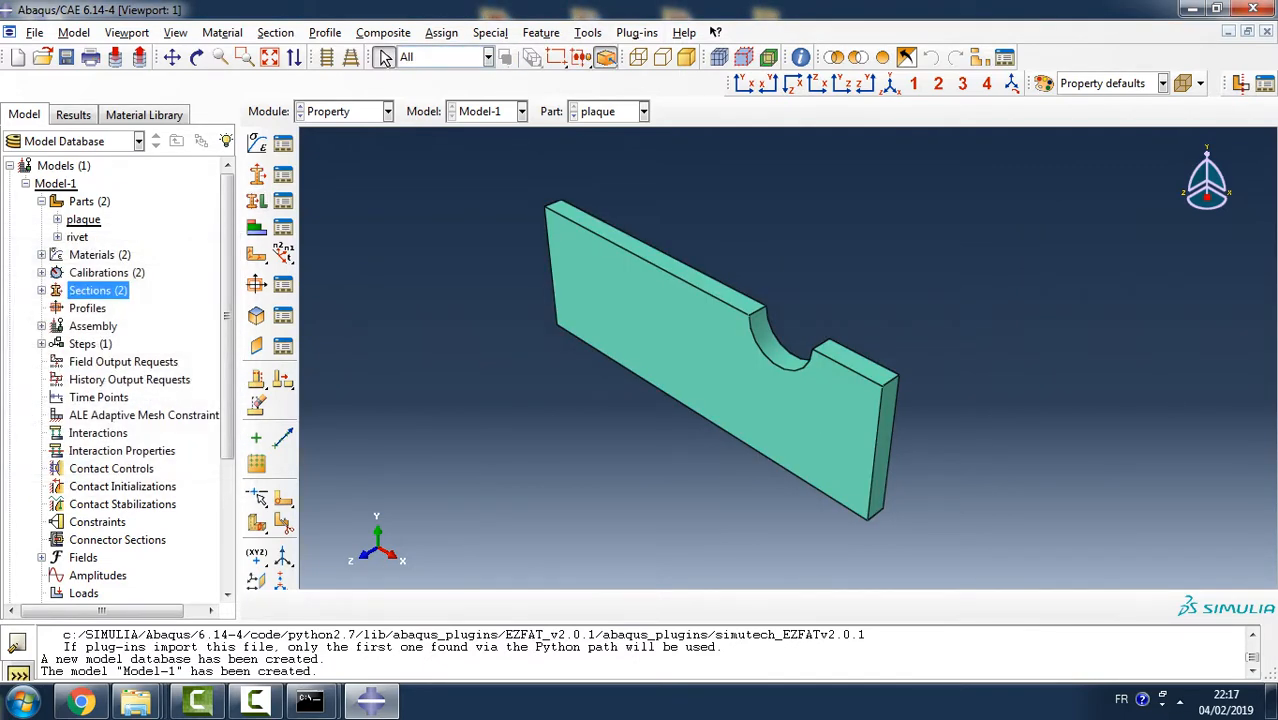
- Check which material is set in Section-1
left_click(42, 290)
double_click(94, 308)
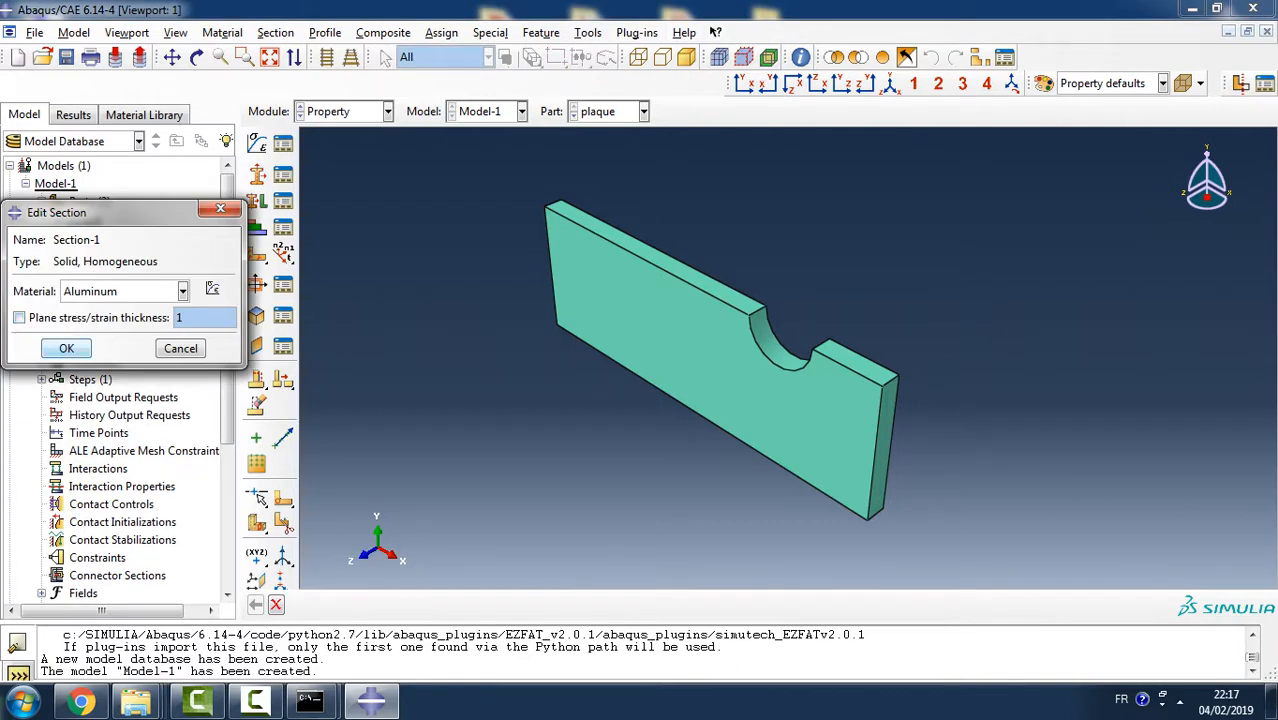
left_click(66, 348)
- Create a dependent instance of the plaque part in the assembly
left_click(41, 361)
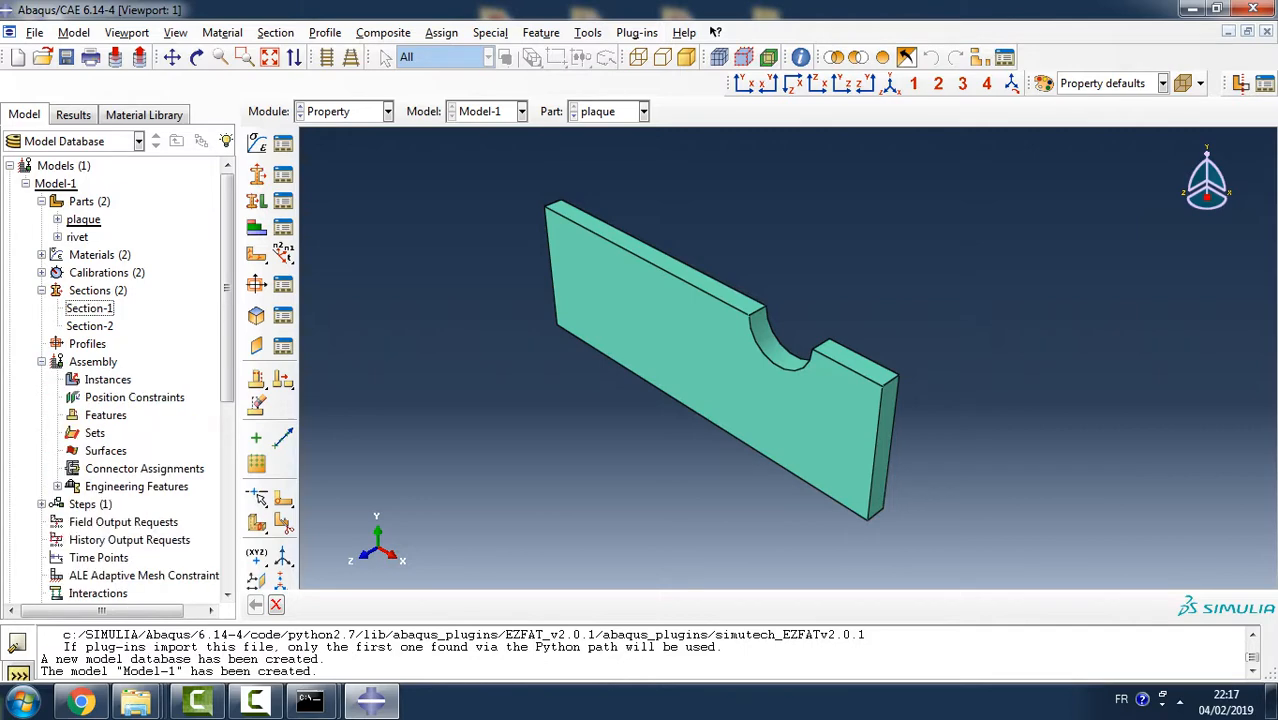
double_click(108, 378)
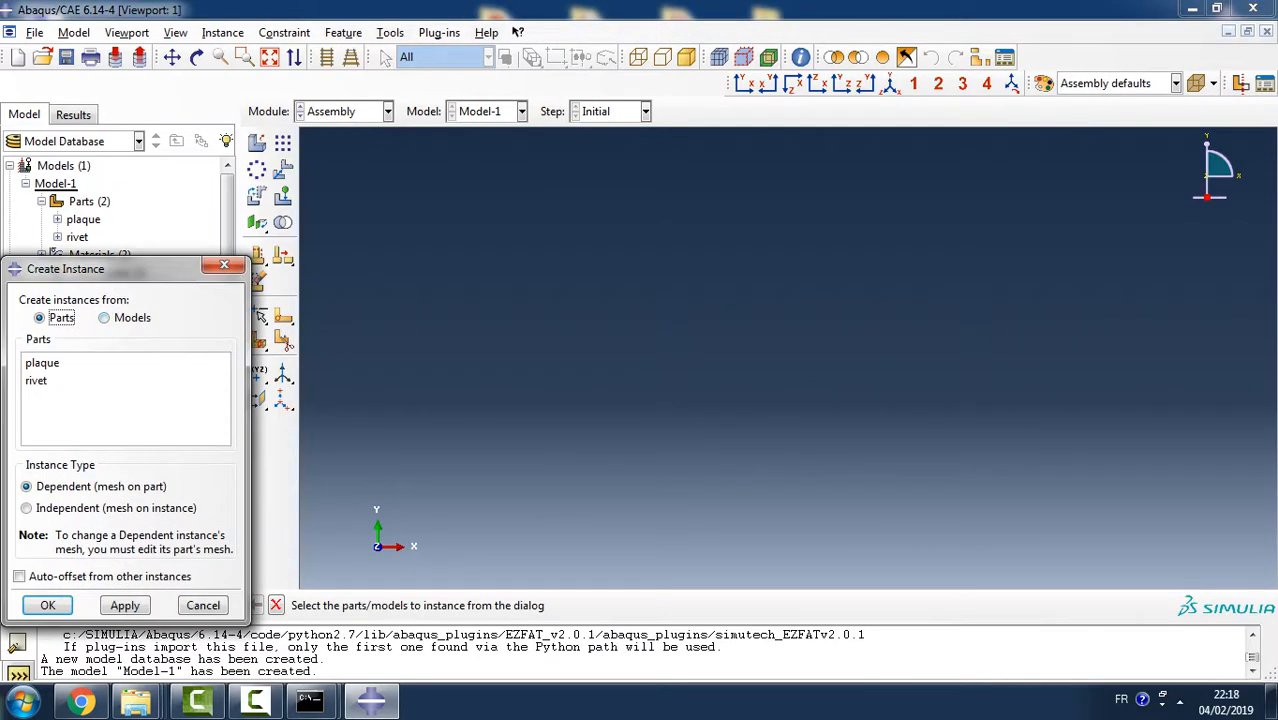
left_click(42, 363)
left_click(125, 605)
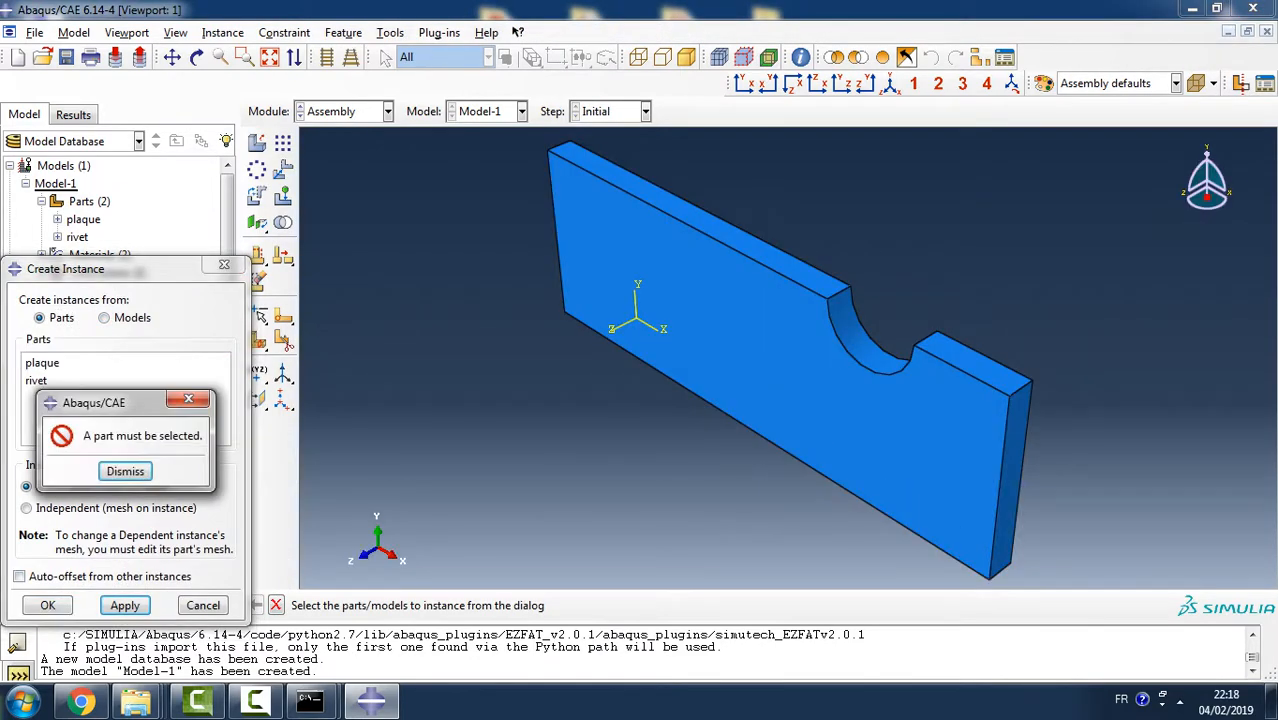
left_click(126, 470)
- Add a second dependent plaque instance to the assembly, auto-offset from the other instances
left_click(36, 380)
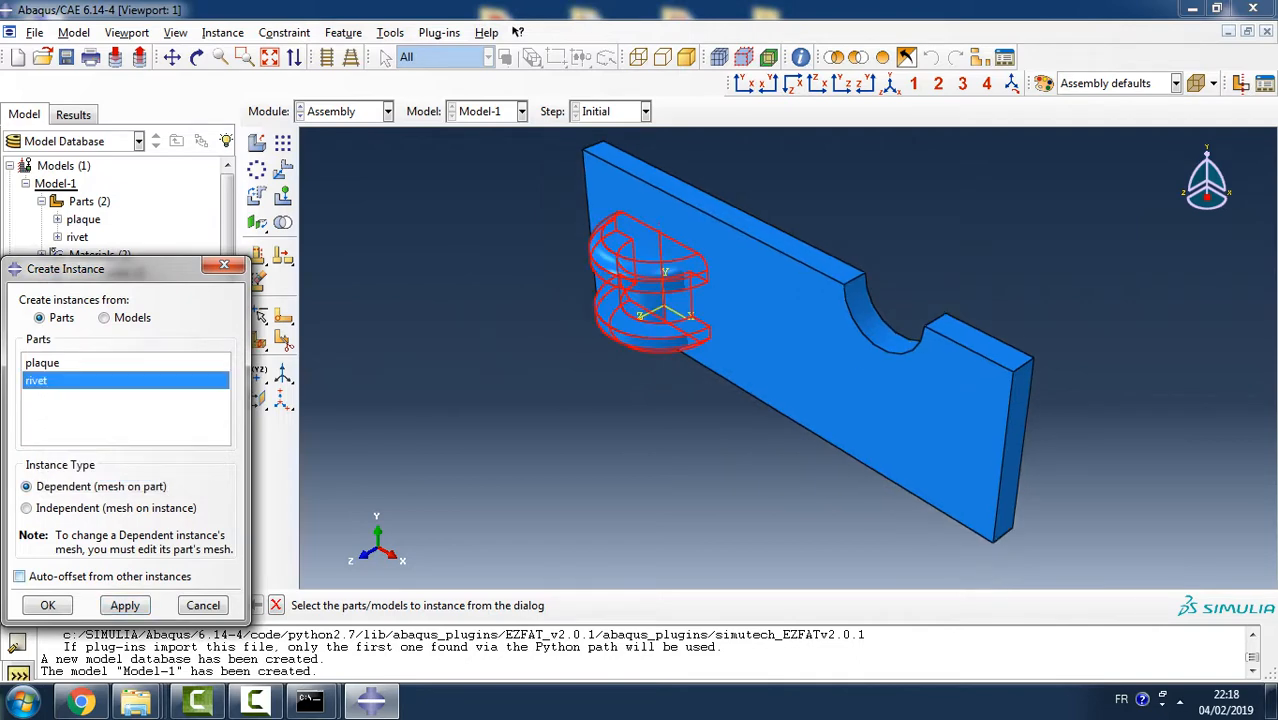
left_click(19, 576)
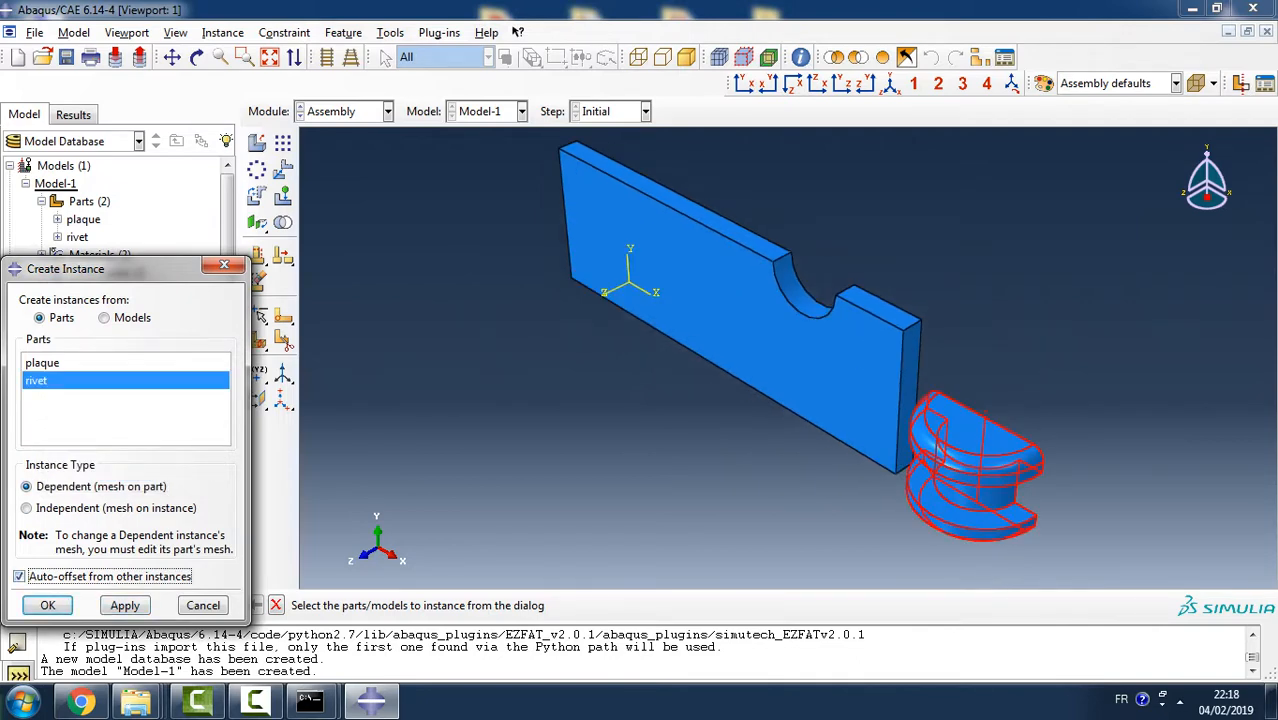
left_click(42, 363)
left_click(125, 605)
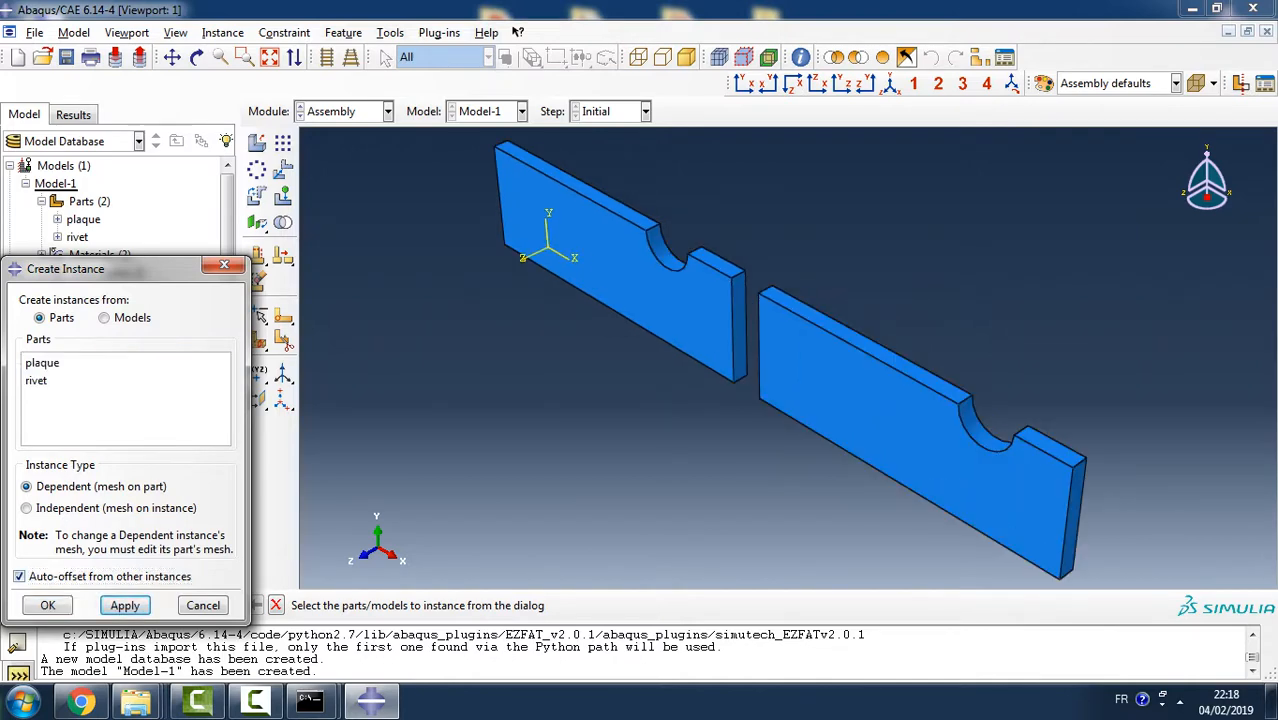
- Add a dependent rivet instance to the assembly, auto-offset from both plaques
left_click(36, 380)
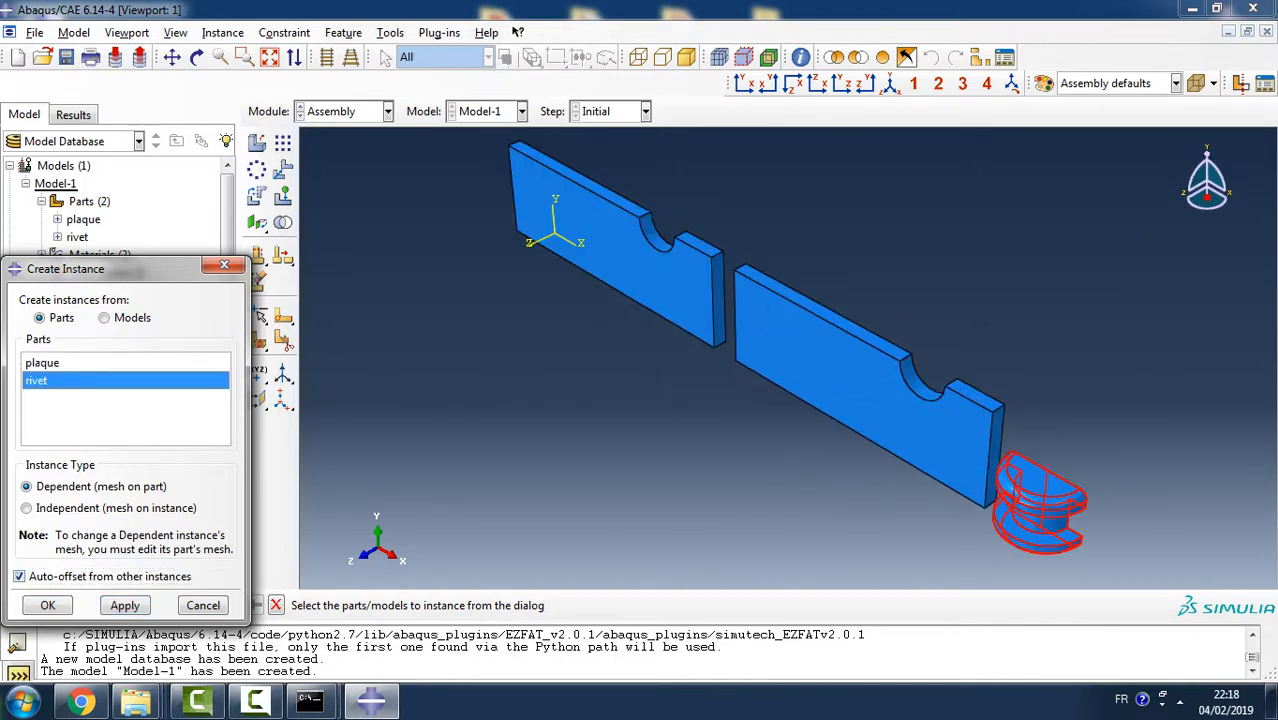
left_click(125, 605)
left_click(125, 605)
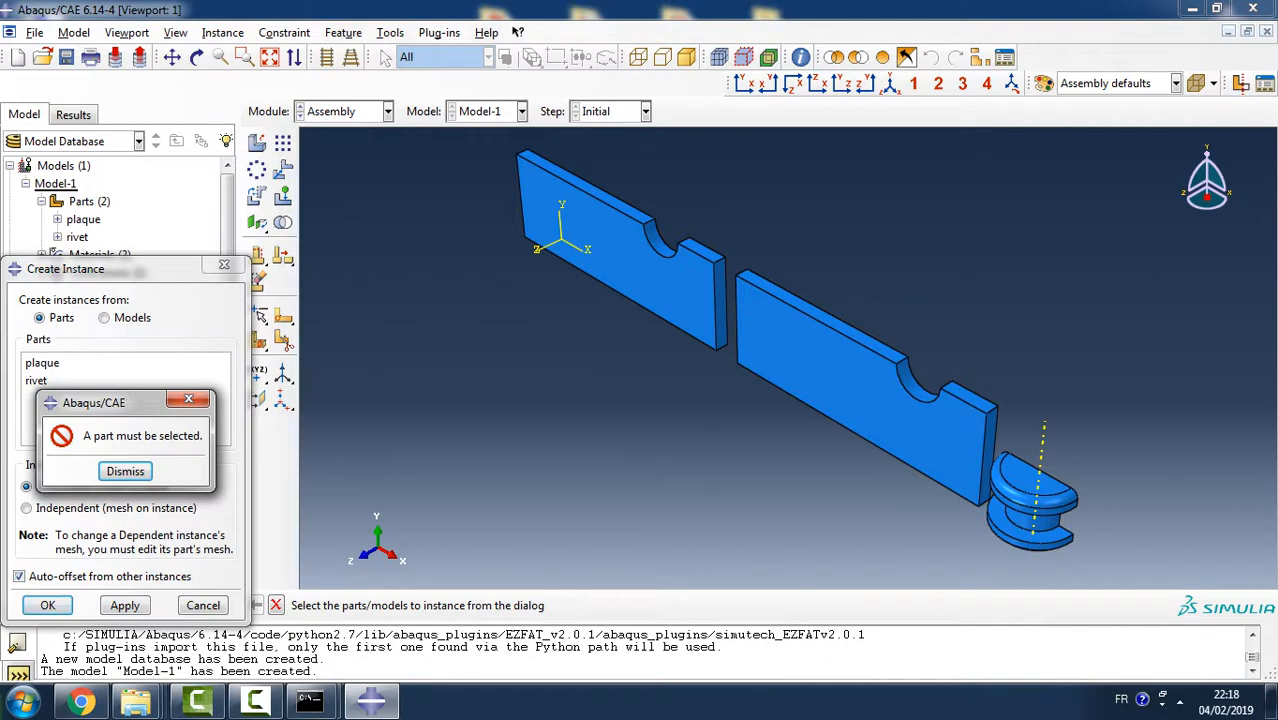
left_click(125, 471)
left_click(203, 605)
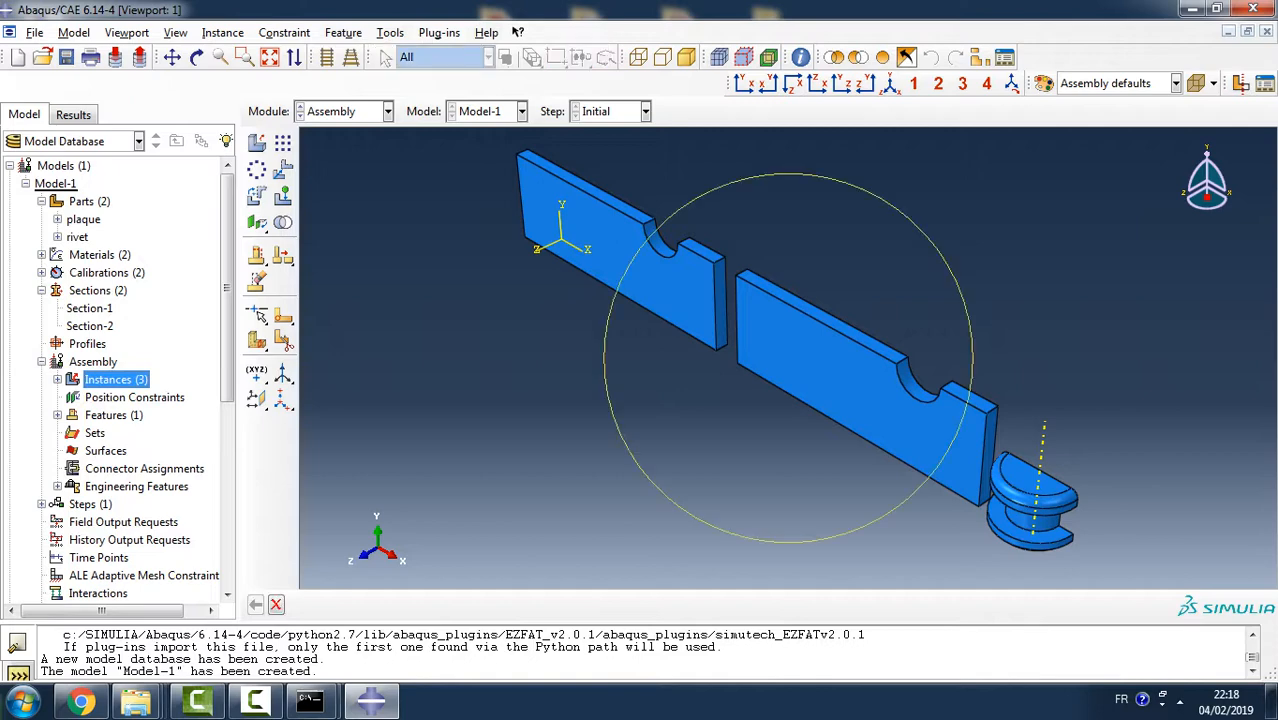
left_click_drag(768, 380, 831, 272, "ctrl+alt")
left_click_drag(697, 350, 750, 259, "ctrl+alt")
left_click(386, 57)
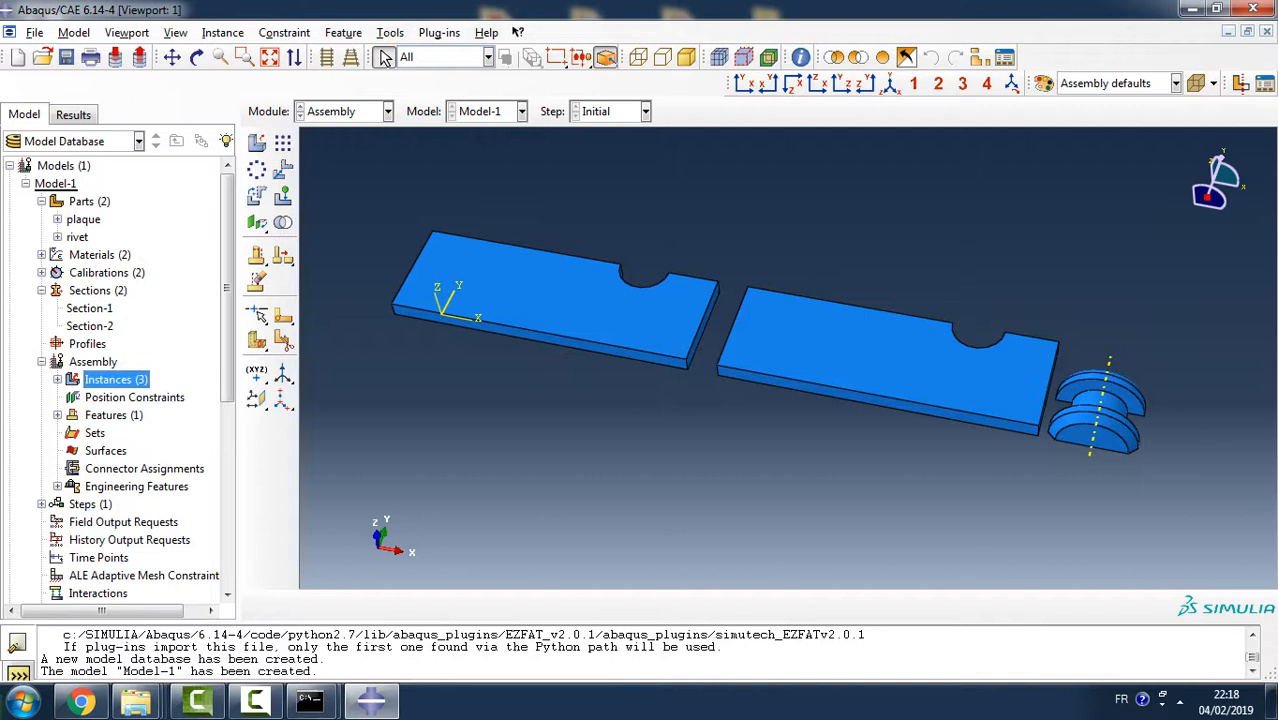
left_click(223, 32)
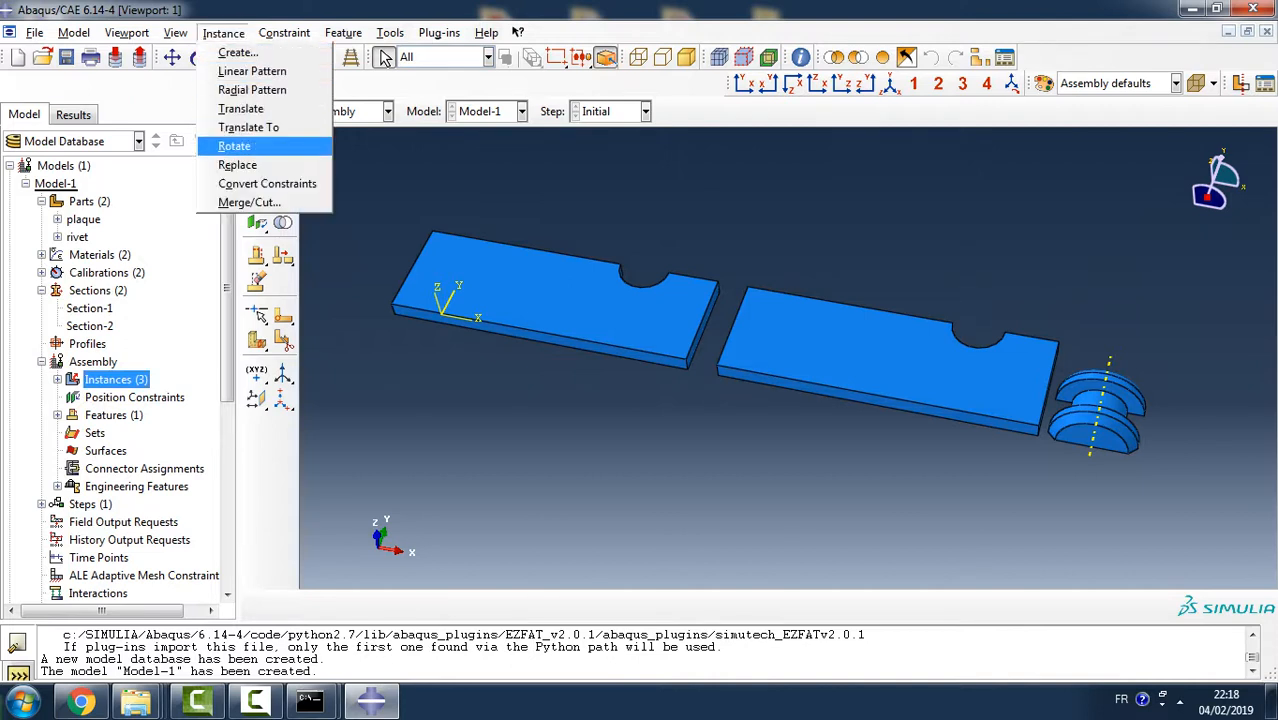
left_click(234, 146)
left_click(885, 360)
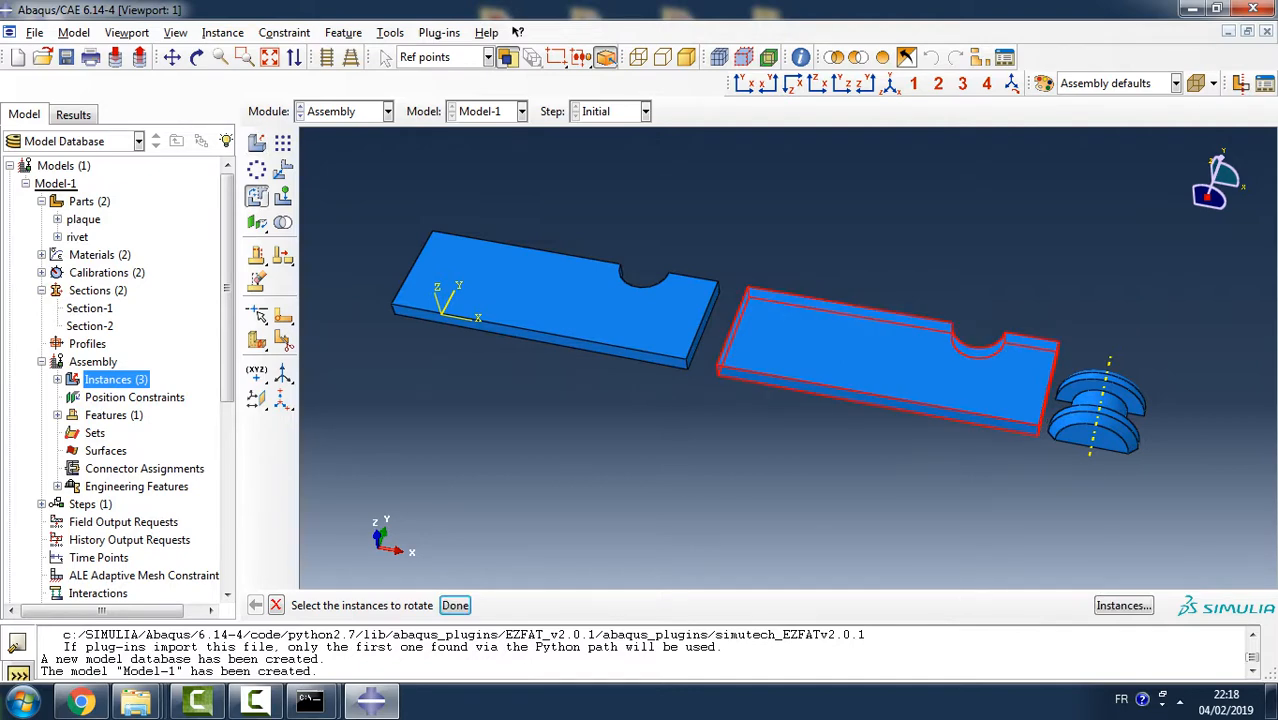
left_click(455, 605)
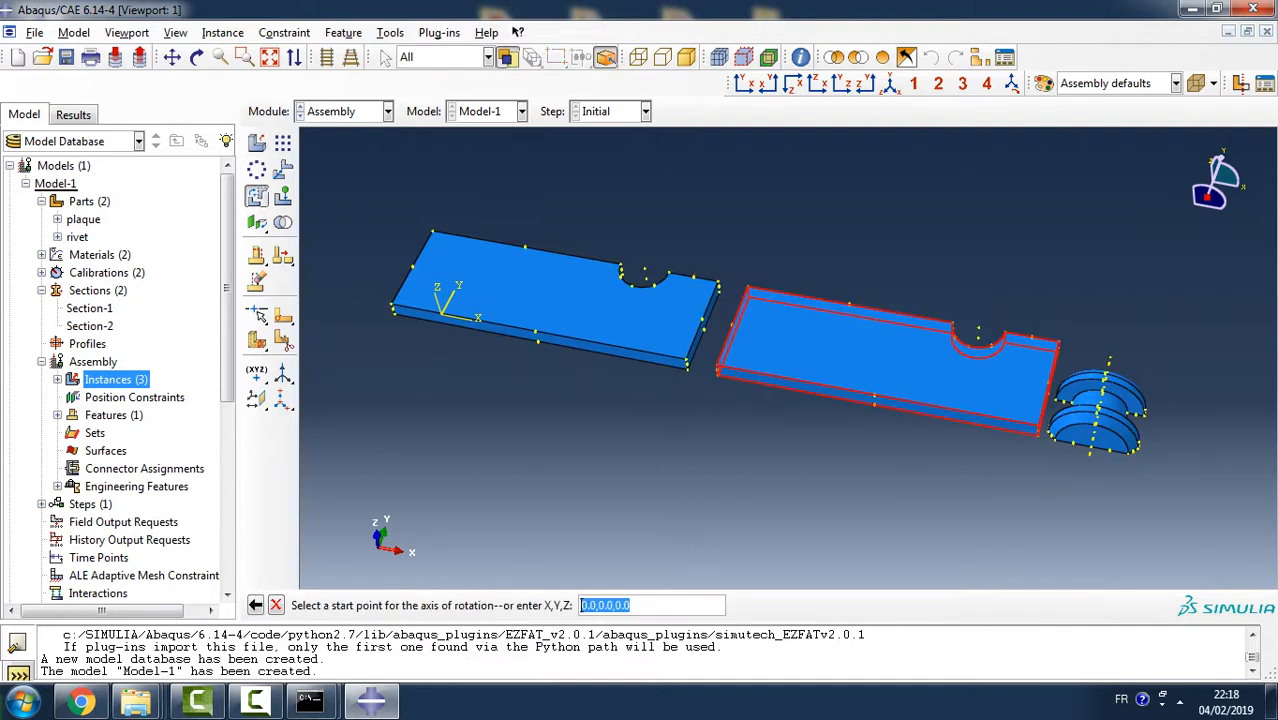
key("Return")
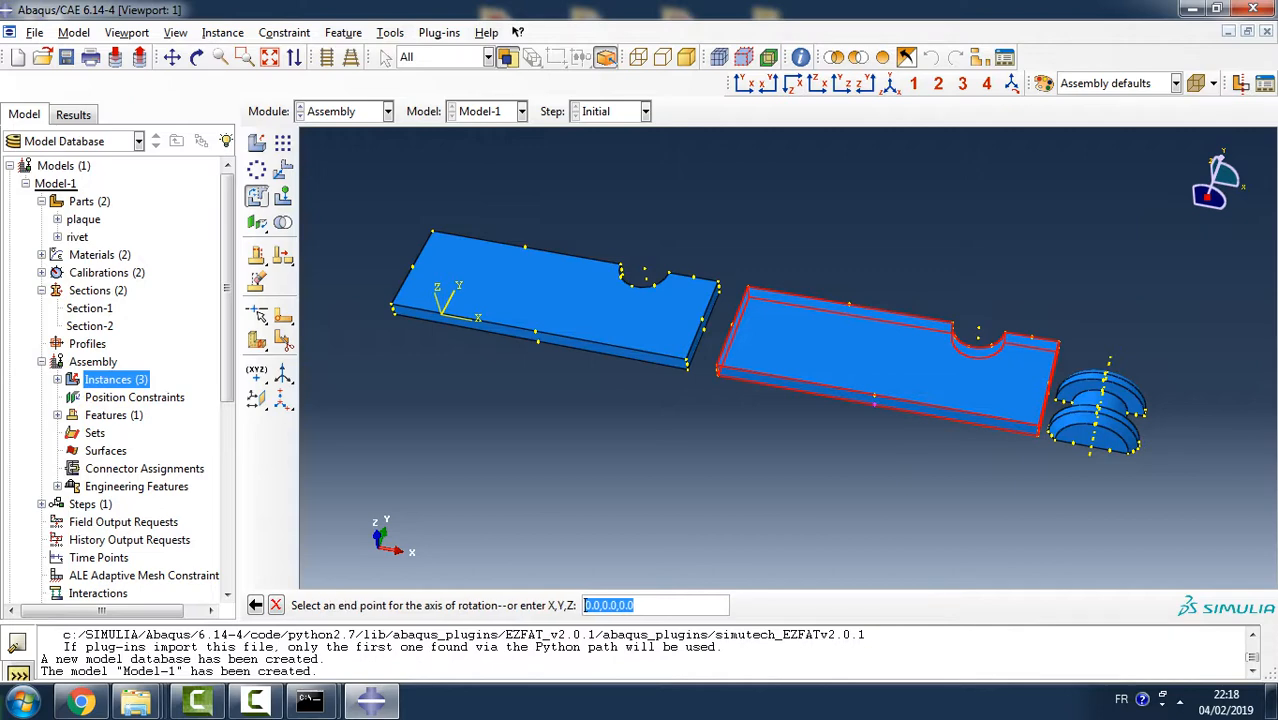
key("Return")
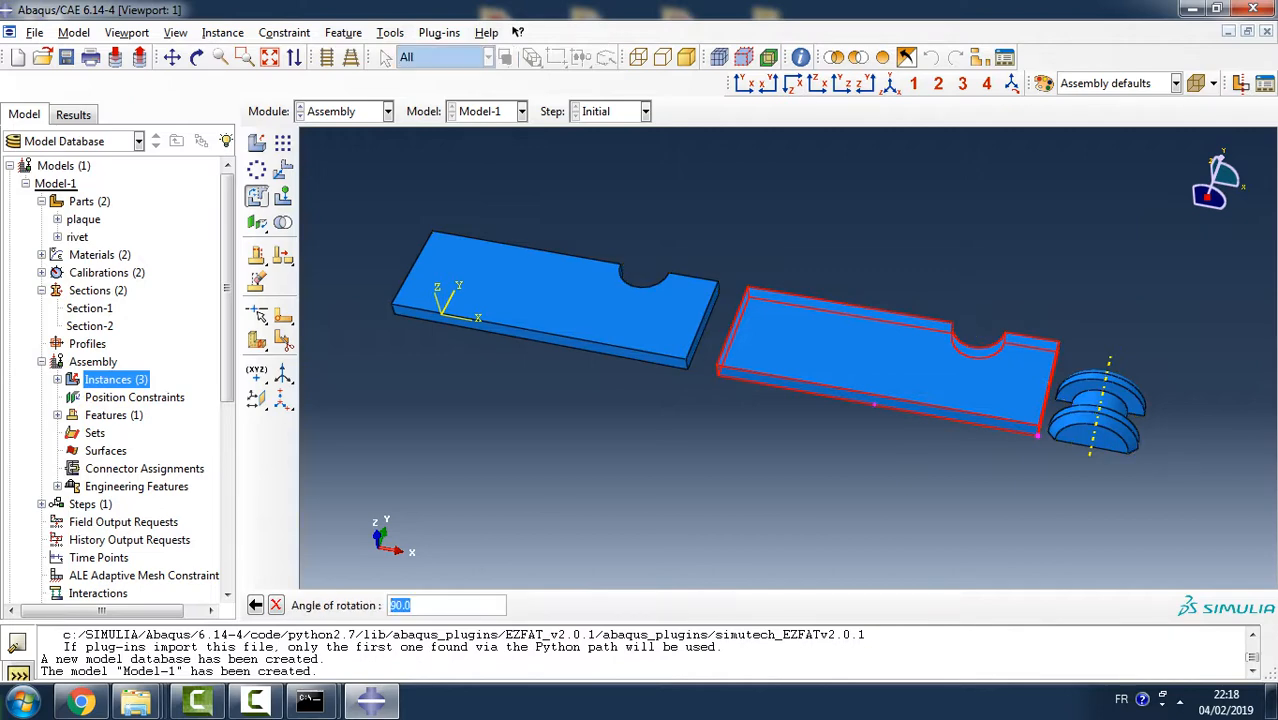
type("180")
key("Return")
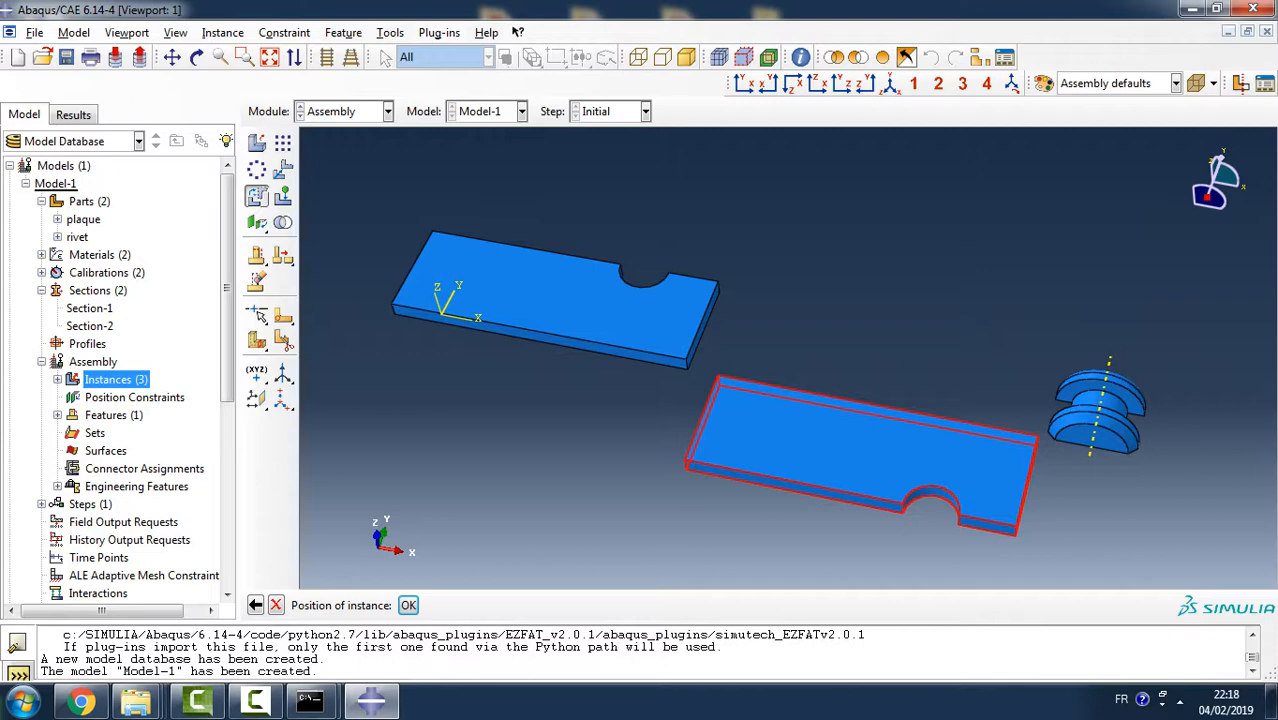
left_click(276, 605)
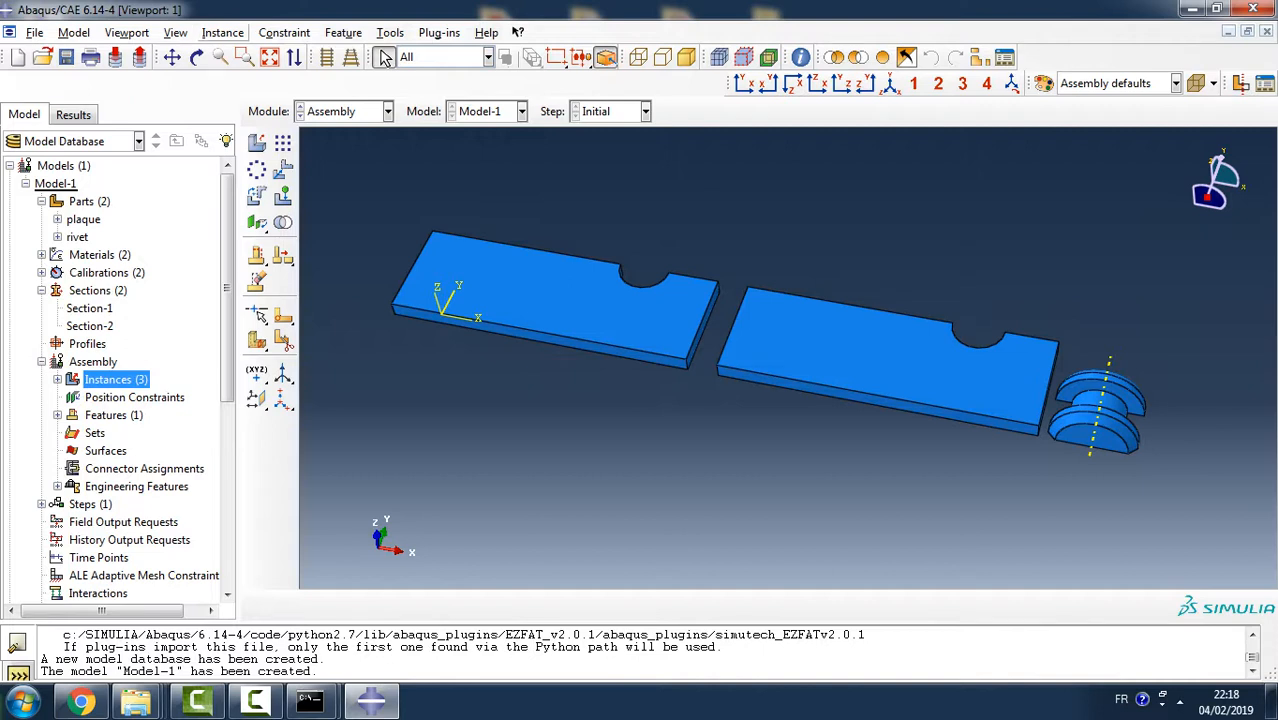
- Rotate the second plaque instance by 180 degrees about its short end edge nearest the rivet
left_click(222, 32)
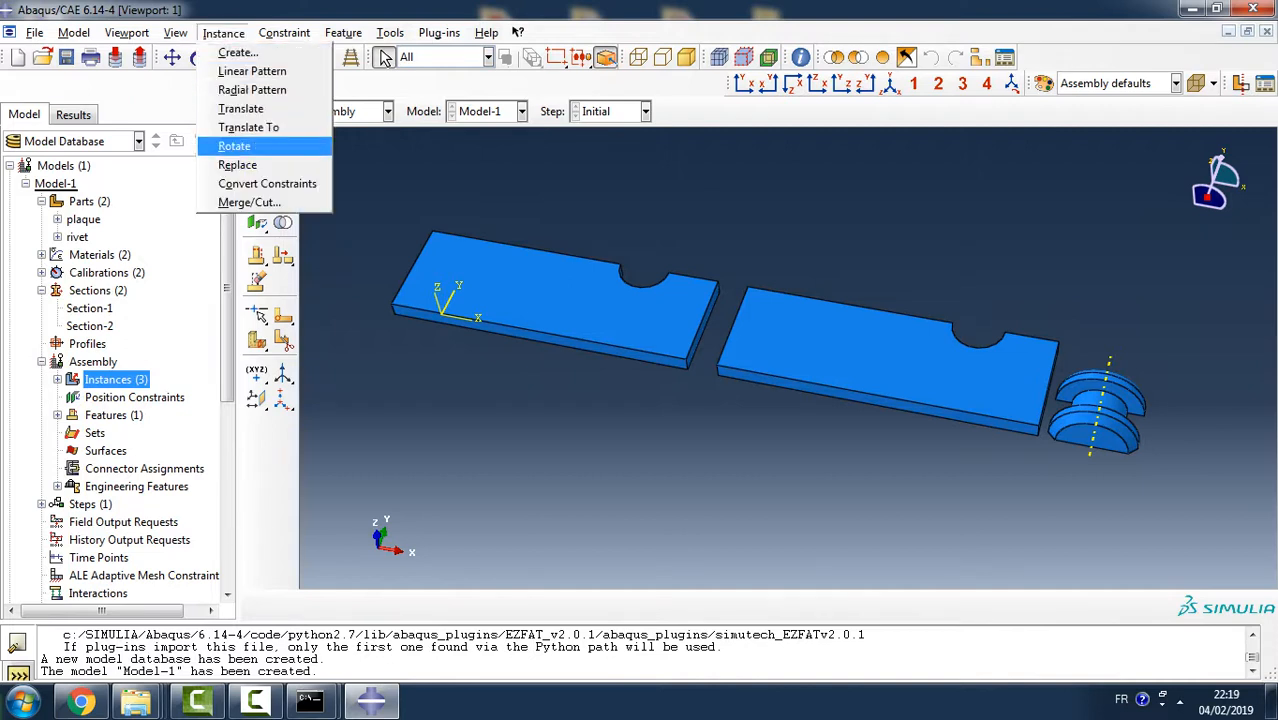
left_click(234, 146)
left_click(880, 370)
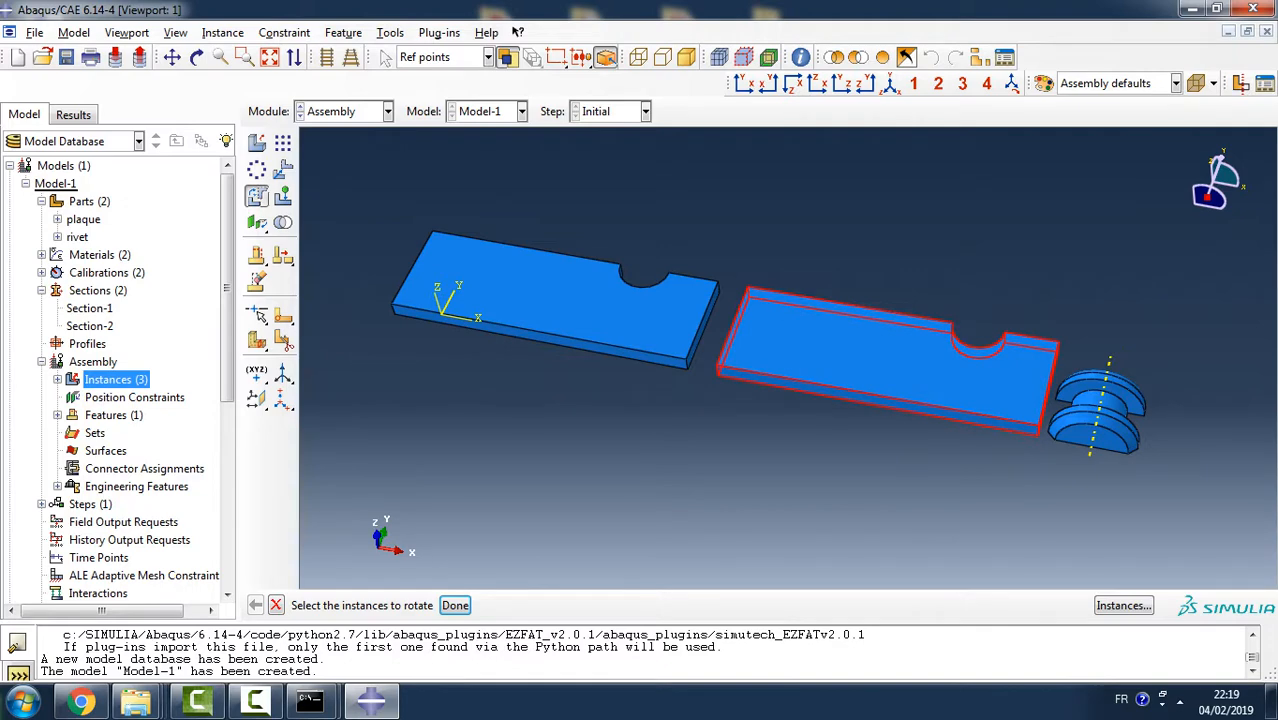
left_click(455, 605)
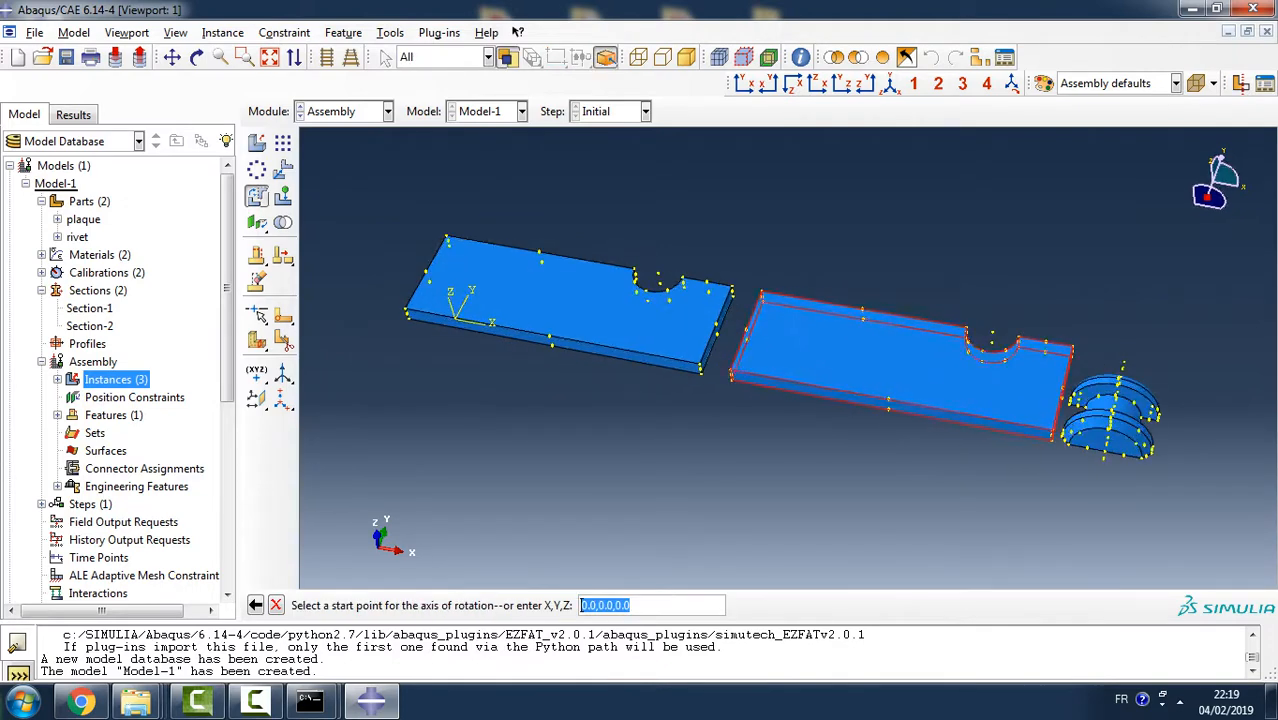
scroll(1083, 373, "up", 5)
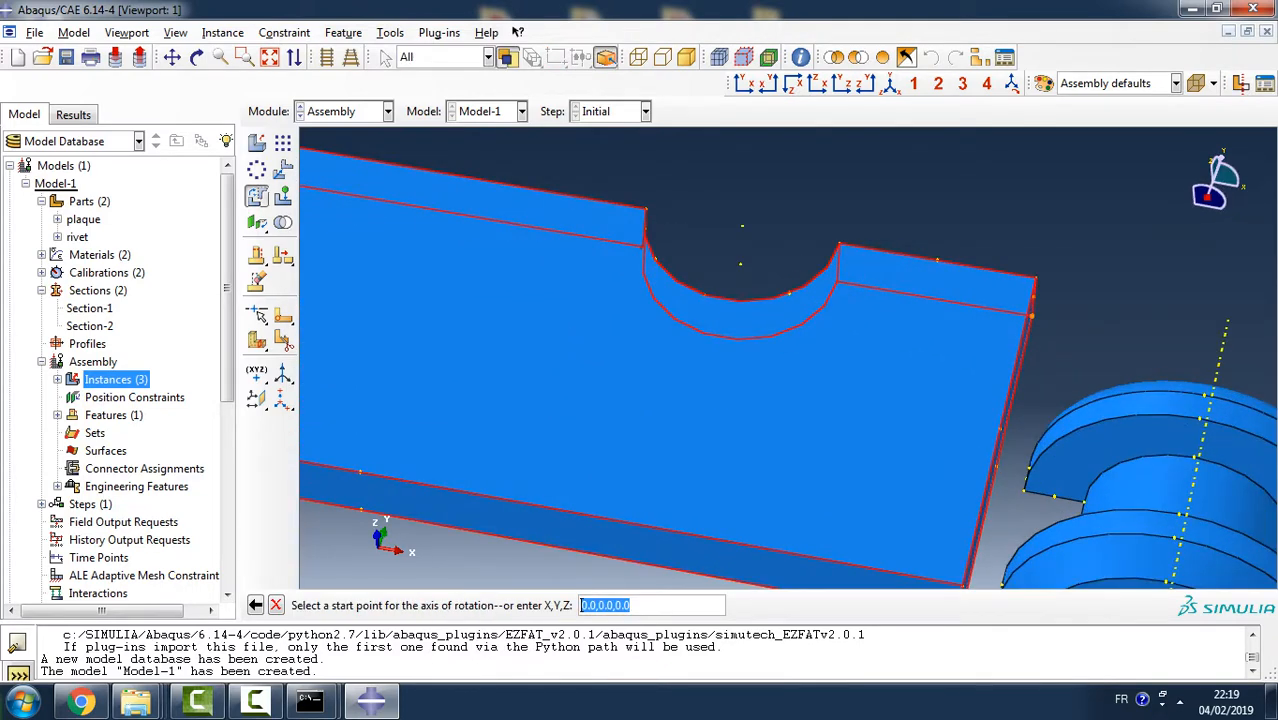
left_click(1031, 316)
left_click(996, 466)
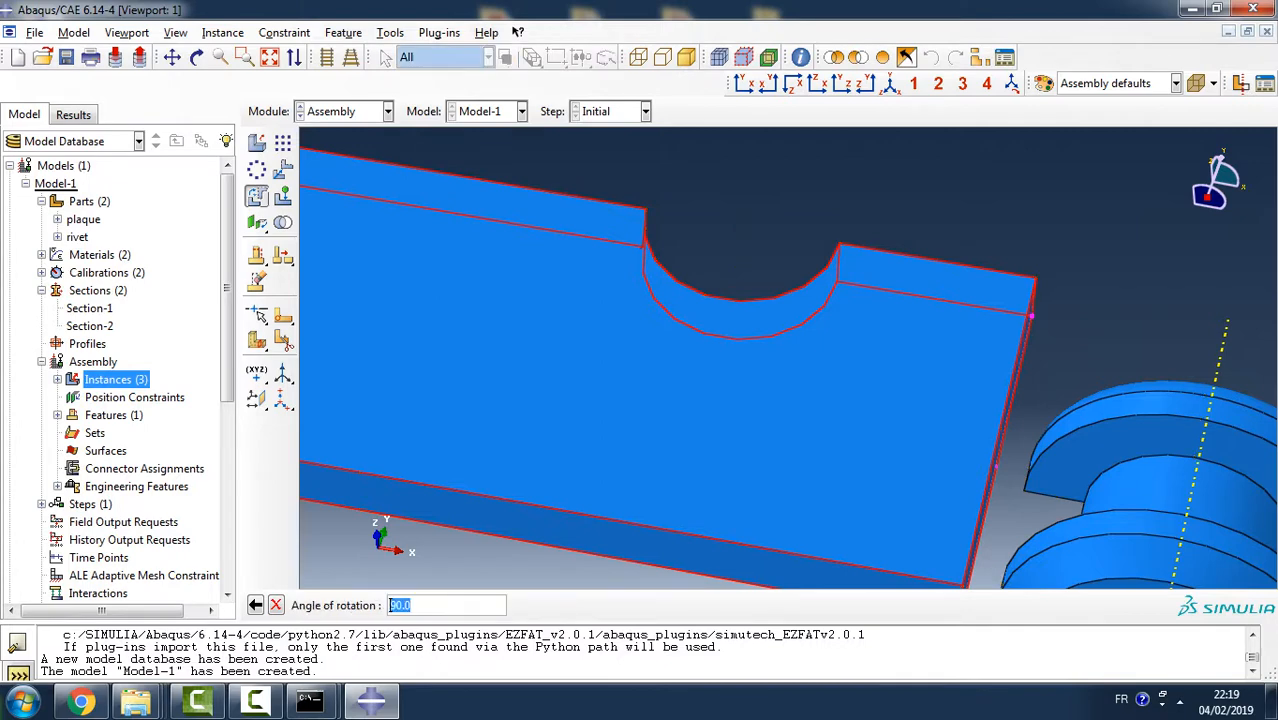
type("180")
key("Return")
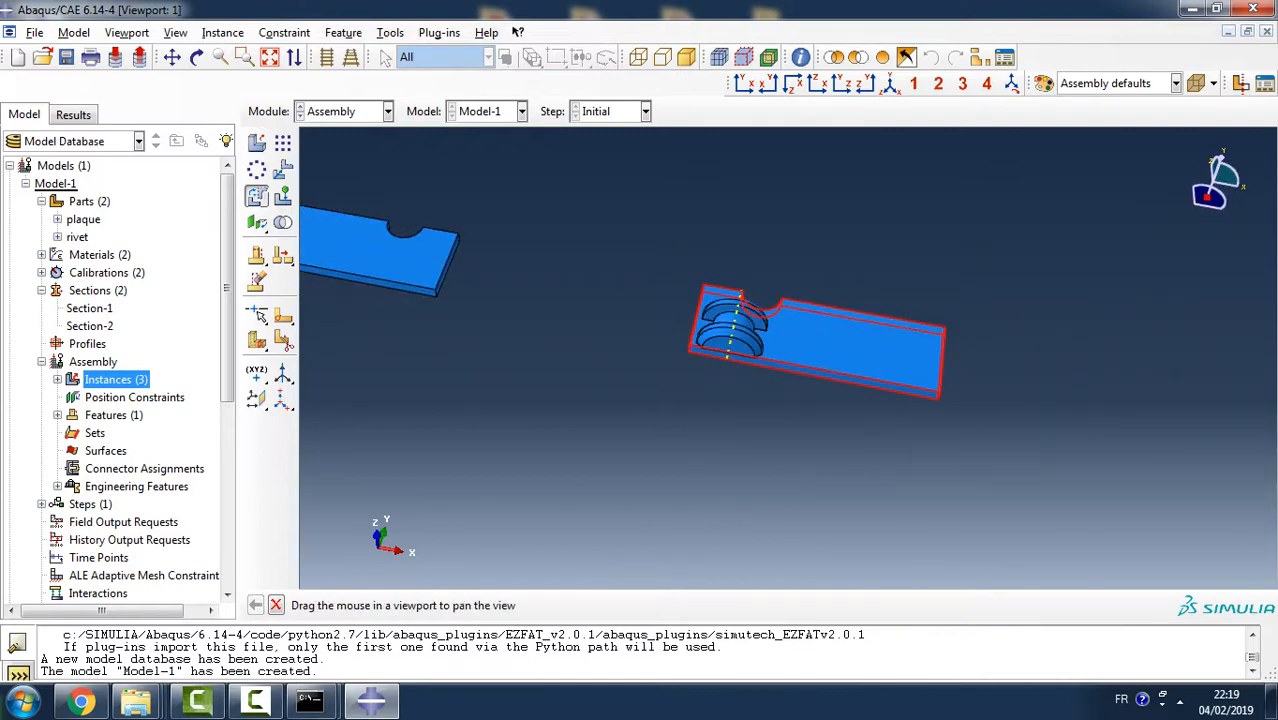
middle_click_drag(620, 350, 898, 399, "ctrl+alt")
left_click(408, 605)
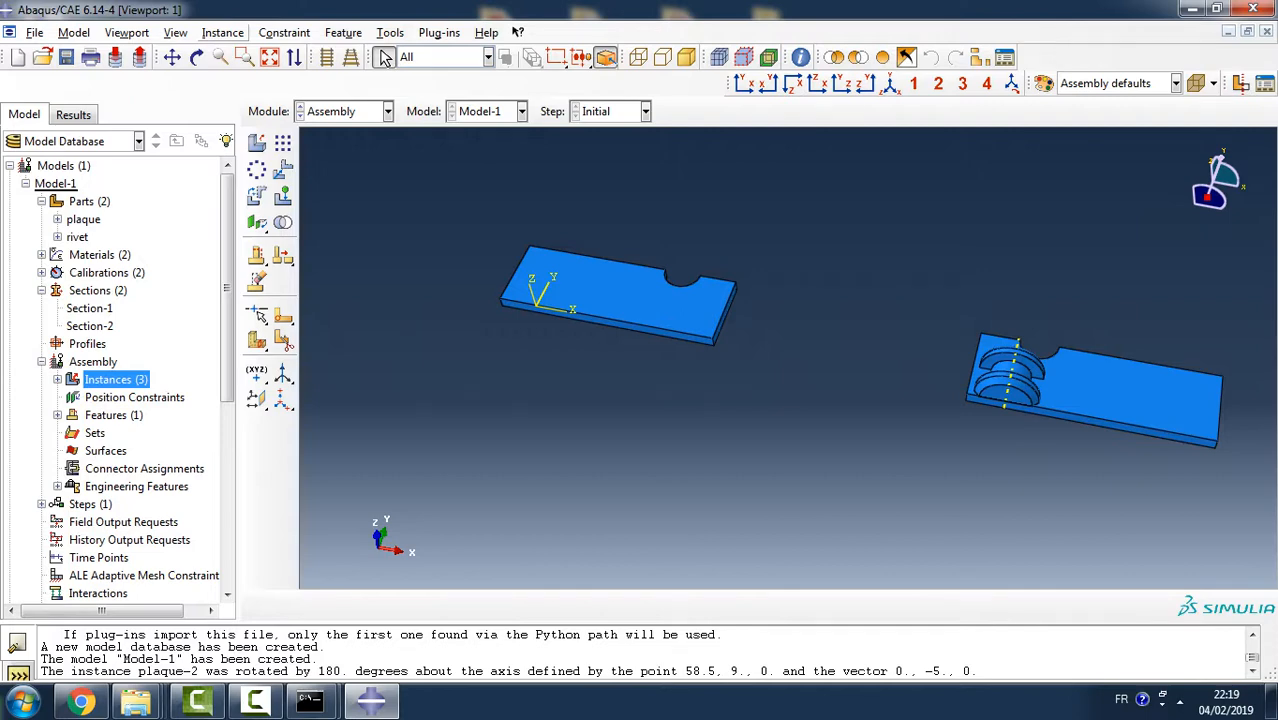
- Apply a coaxial constraint that aligns the rotated plaque's semicircular hole face with the fixed first plaque's hole face
left_click(222, 33)
key("Escape")
left_click_drag(961, 354, 655, 398, "ctrl+alt")
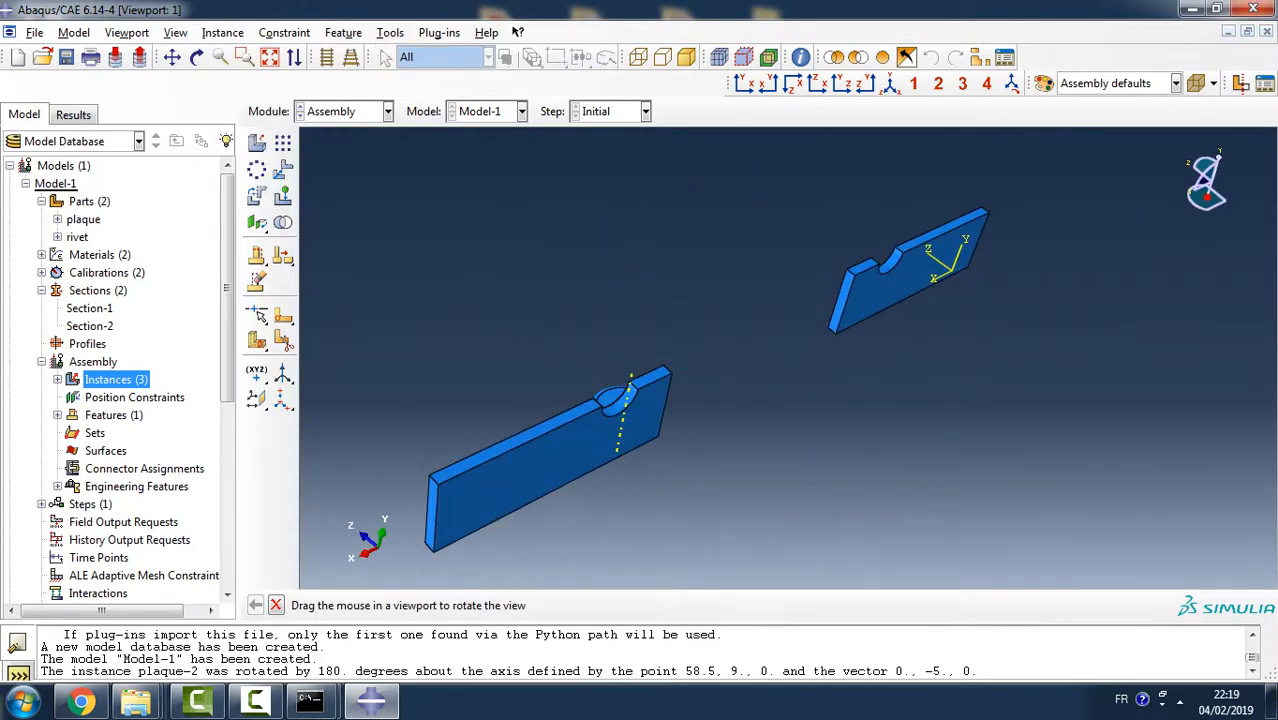
left_click_drag(914, 255, 908, 402, "ctrl+alt")
left_click_drag(908, 330, 915, 365, "ctrl+alt")
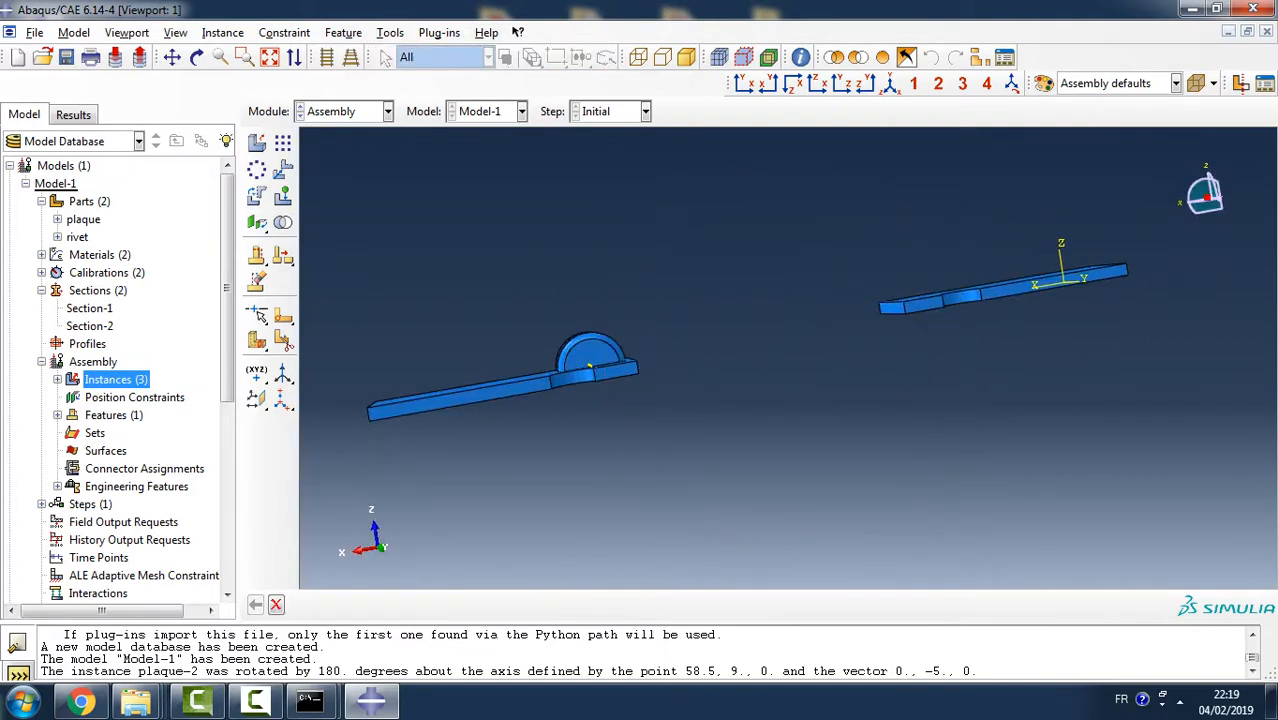
left_click(284, 32)
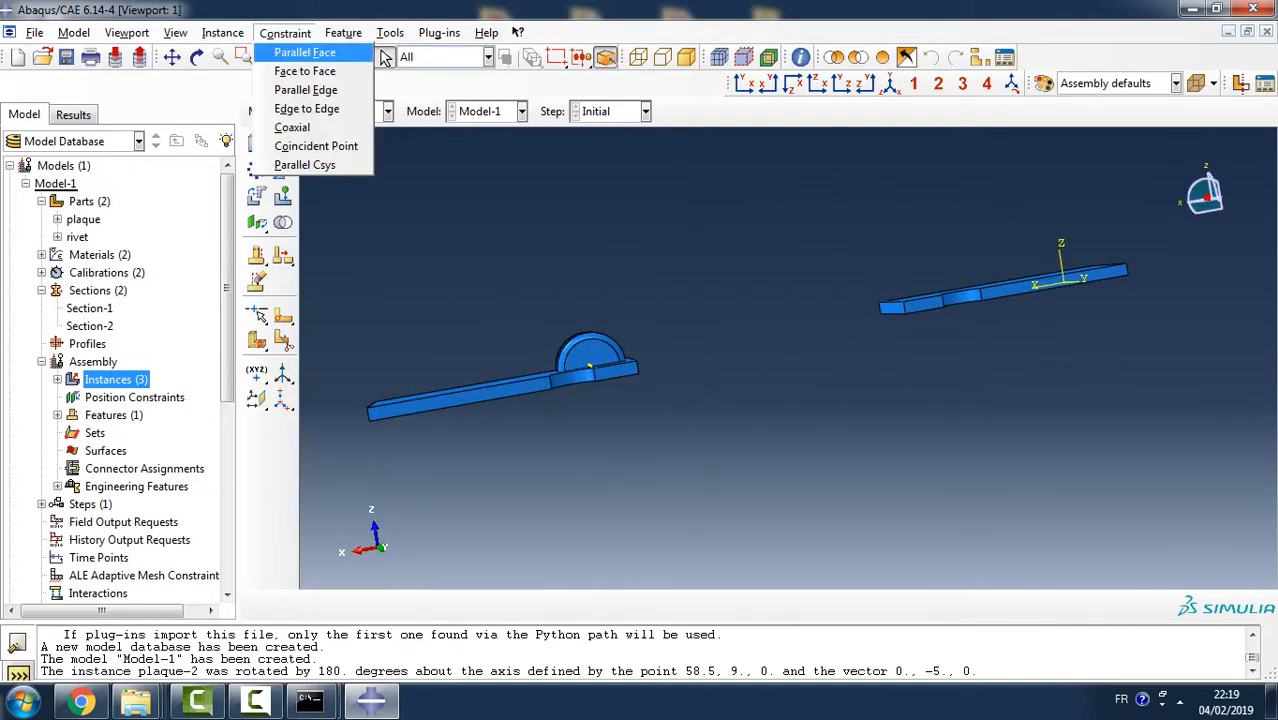
left_click(285, 123)
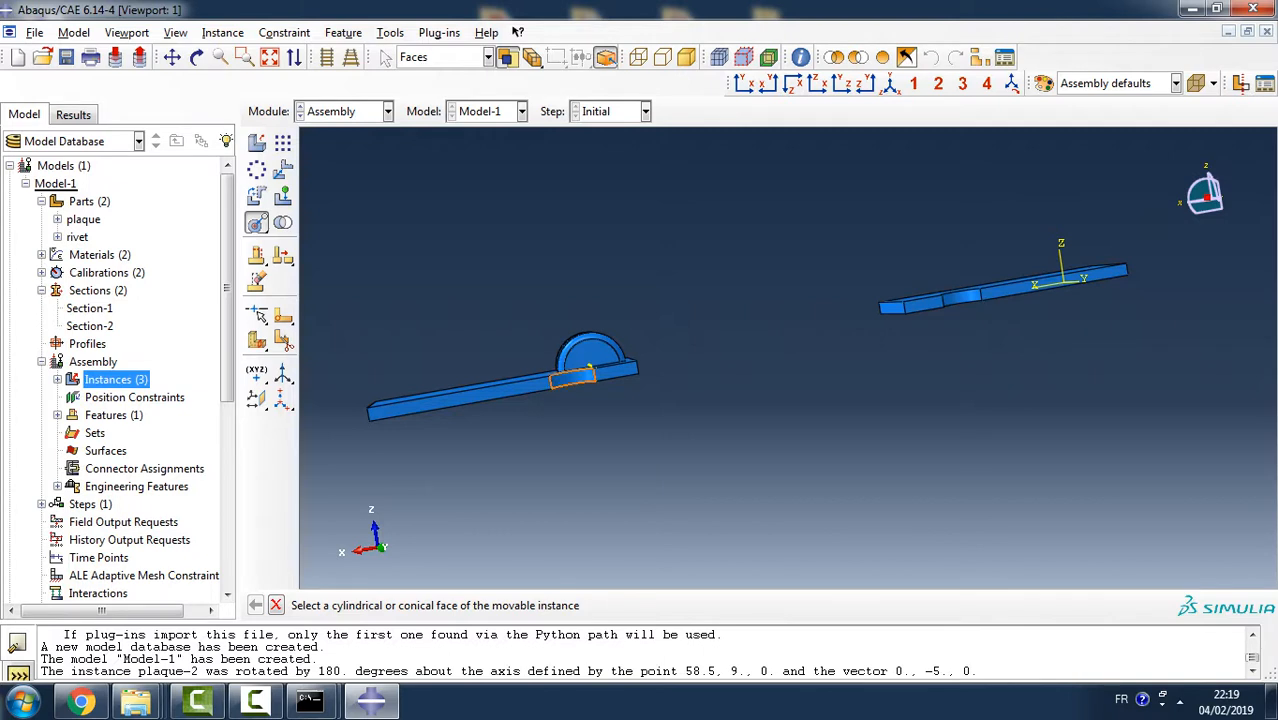
left_click(590, 368)
left_click(960, 297)
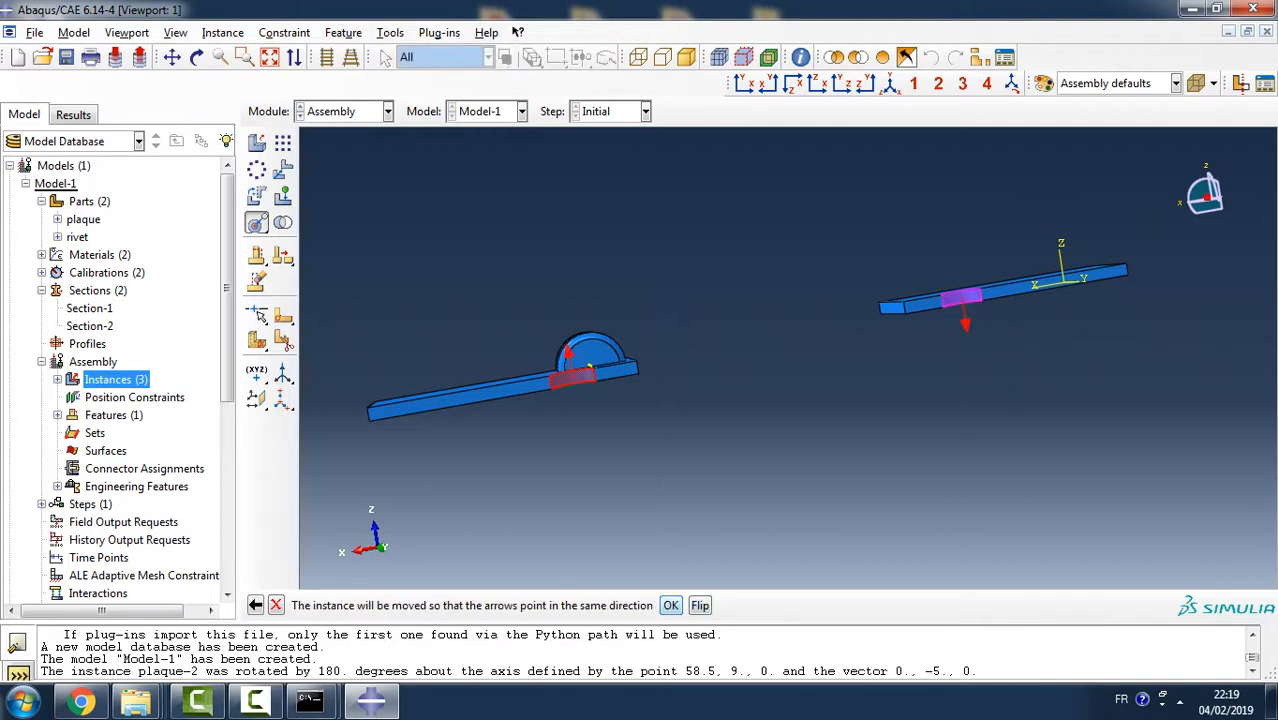
left_click(670, 605)
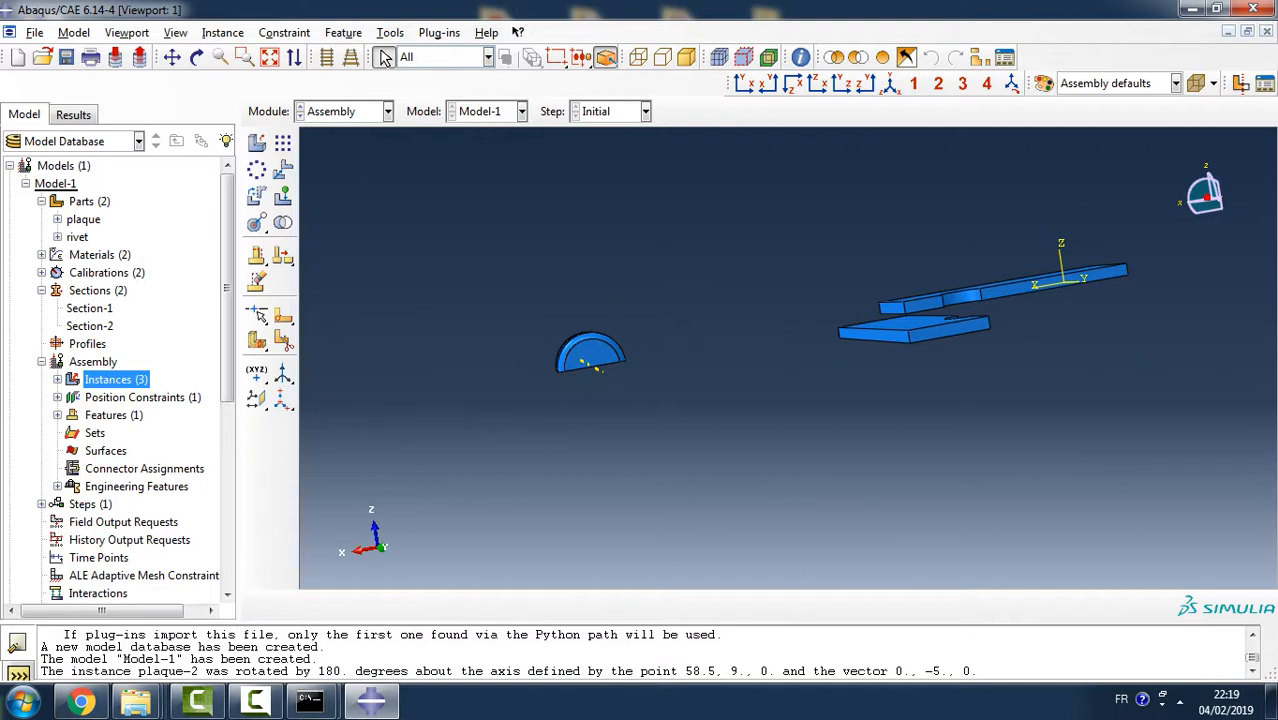
- Edit the Coaxial-1 position constraint to flip its alignment direction
left_click(58, 397)
left_click(105, 415)
right_click(100, 415)
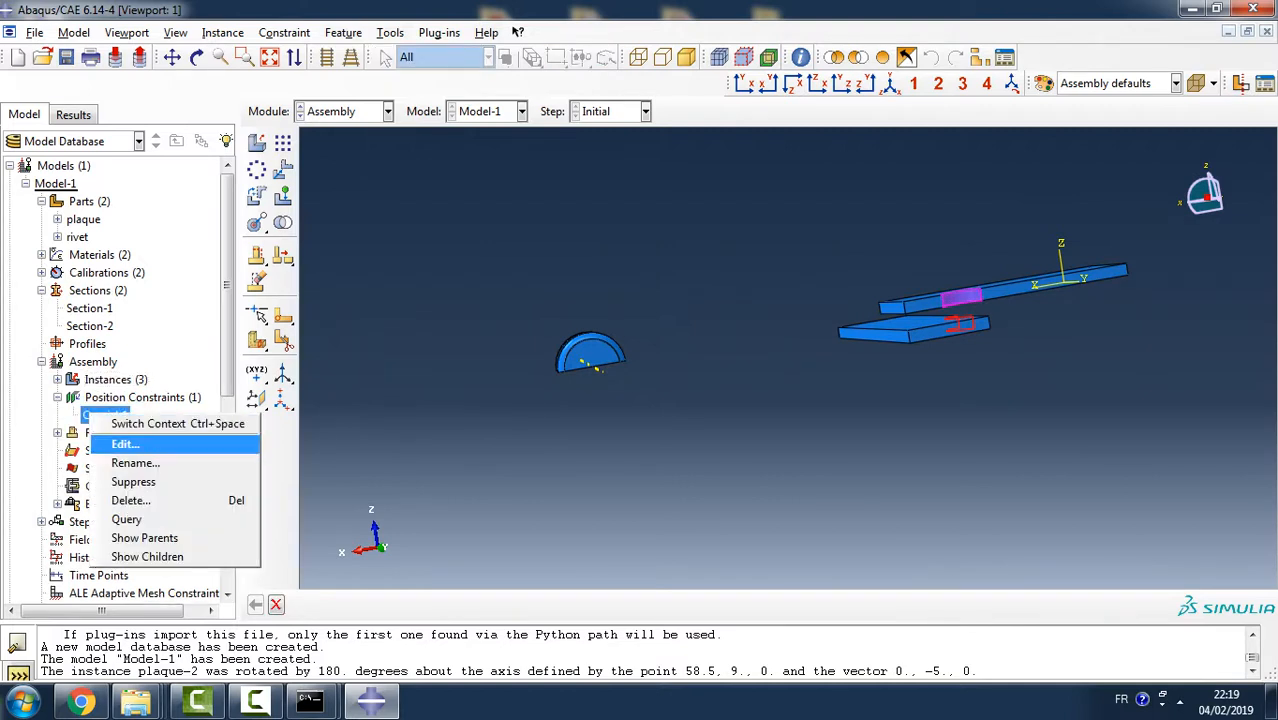
left_click(125, 443)
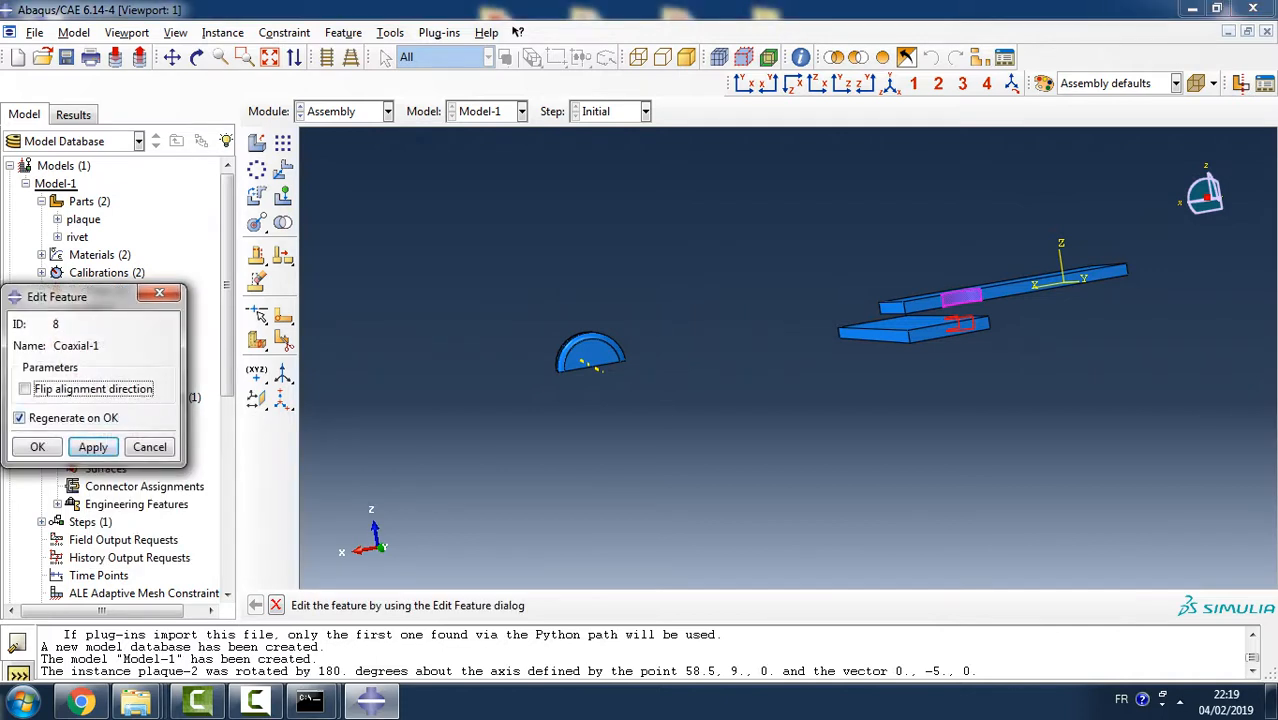
left_click(25, 389)
left_click(93, 447)
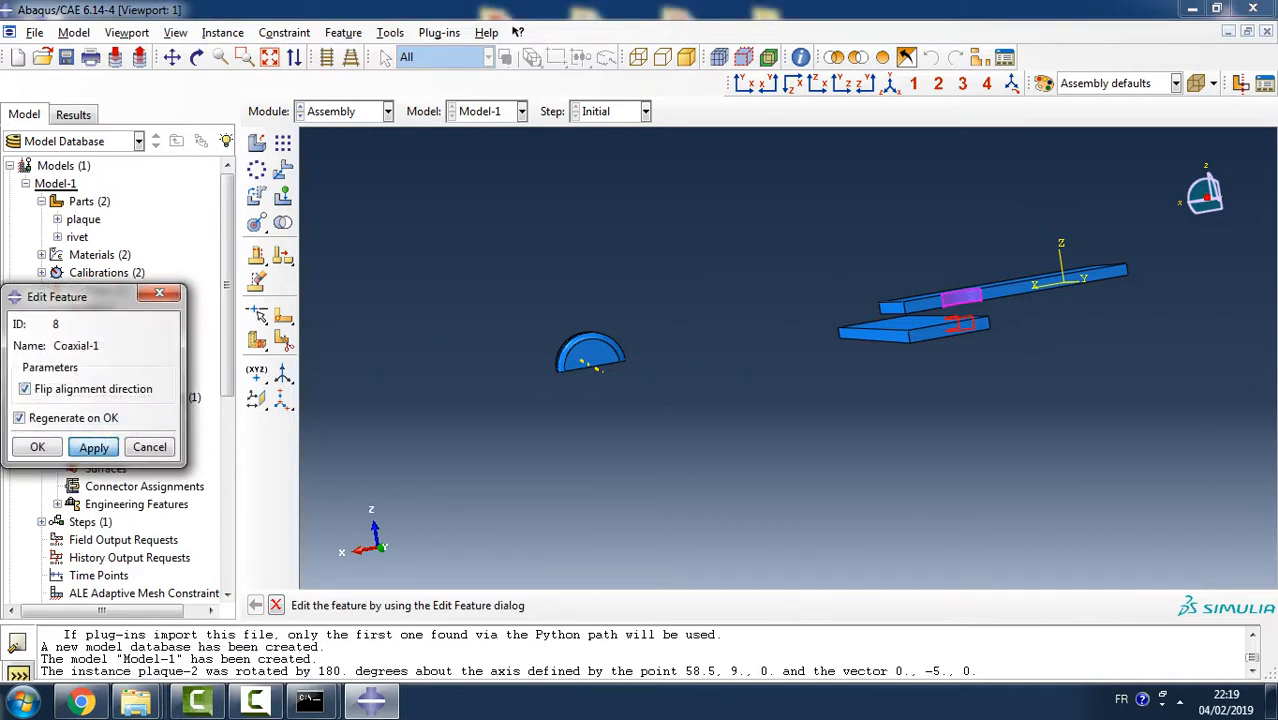
left_click(37, 447)
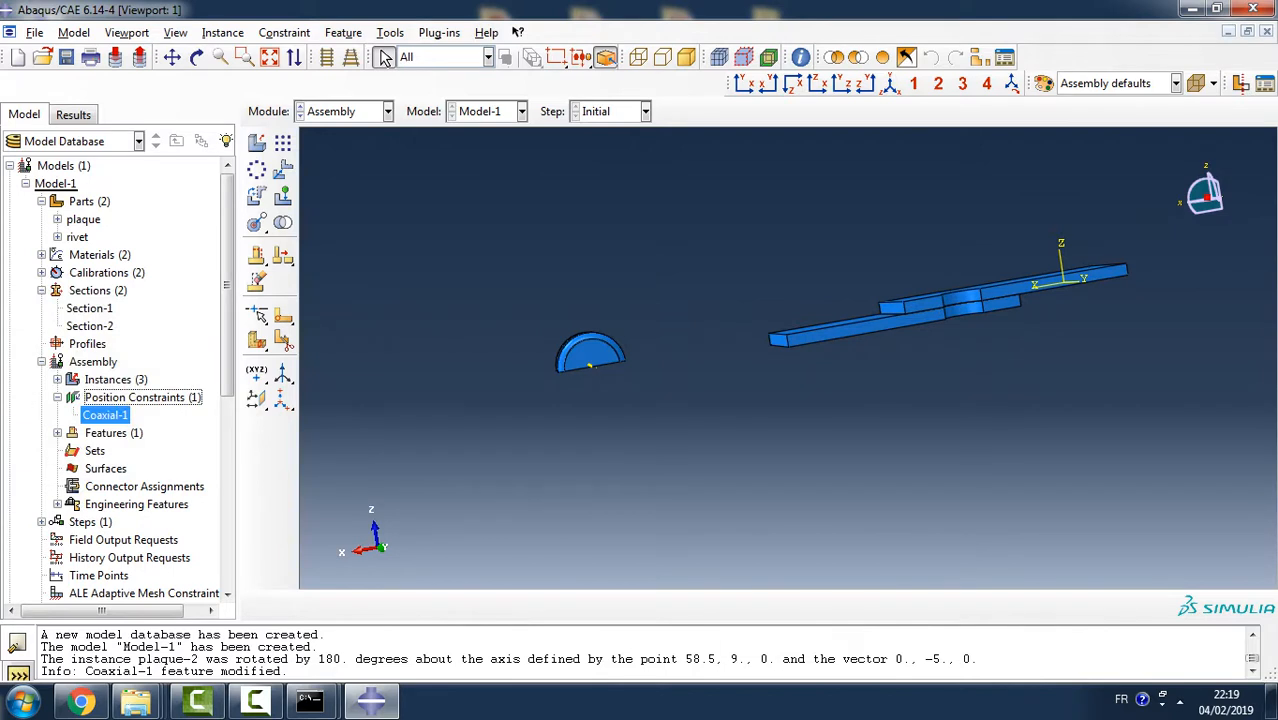
- Rotate the rivet instance by 90 degrees about the short X-direction edge on the inner side of one of its heads
left_click_drag(957, 277, 820, 356, "ctrl+alt")
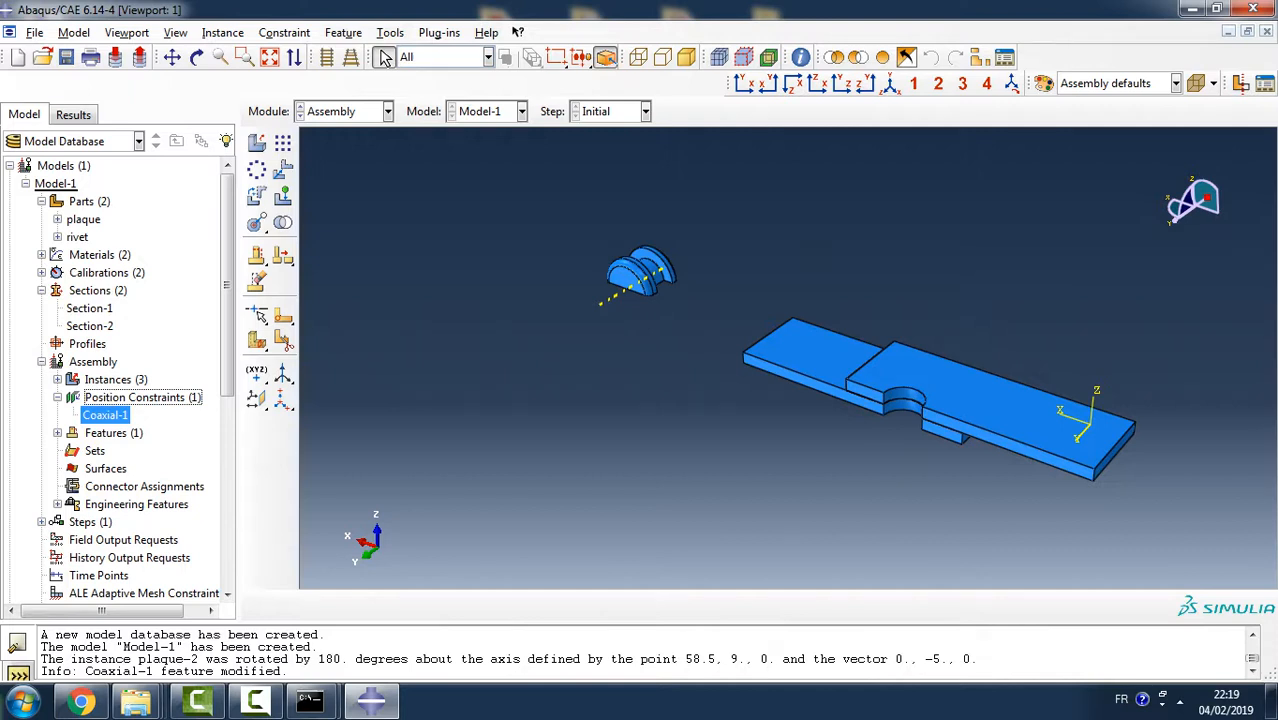
scroll(648, 240, "up", 3)
scroll(648, 240, "down", 7)
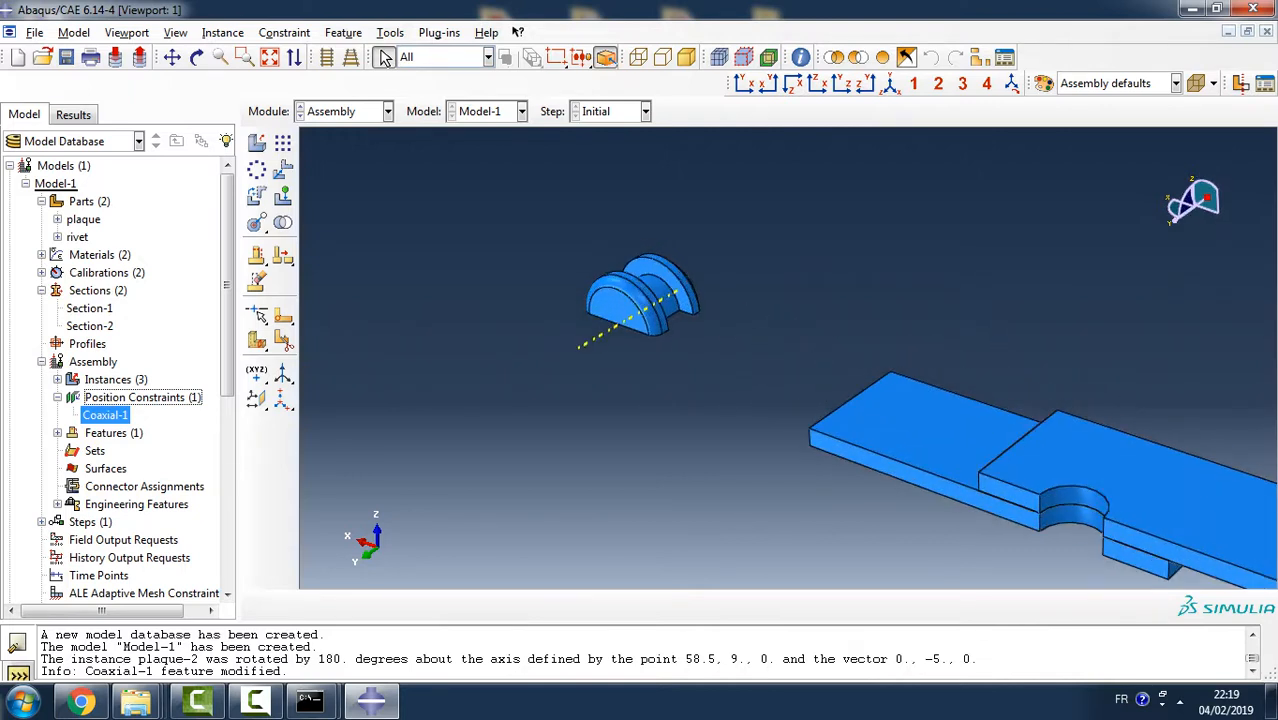
left_click(223, 32)
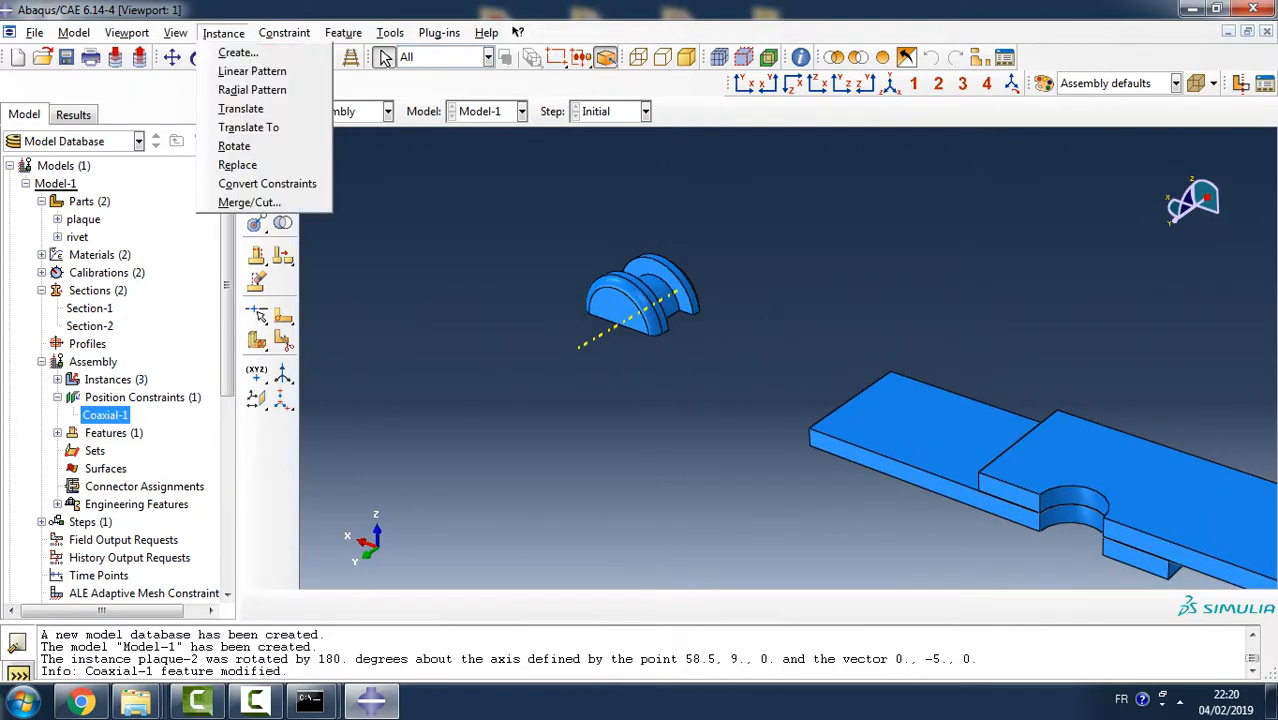
left_click(236, 146)
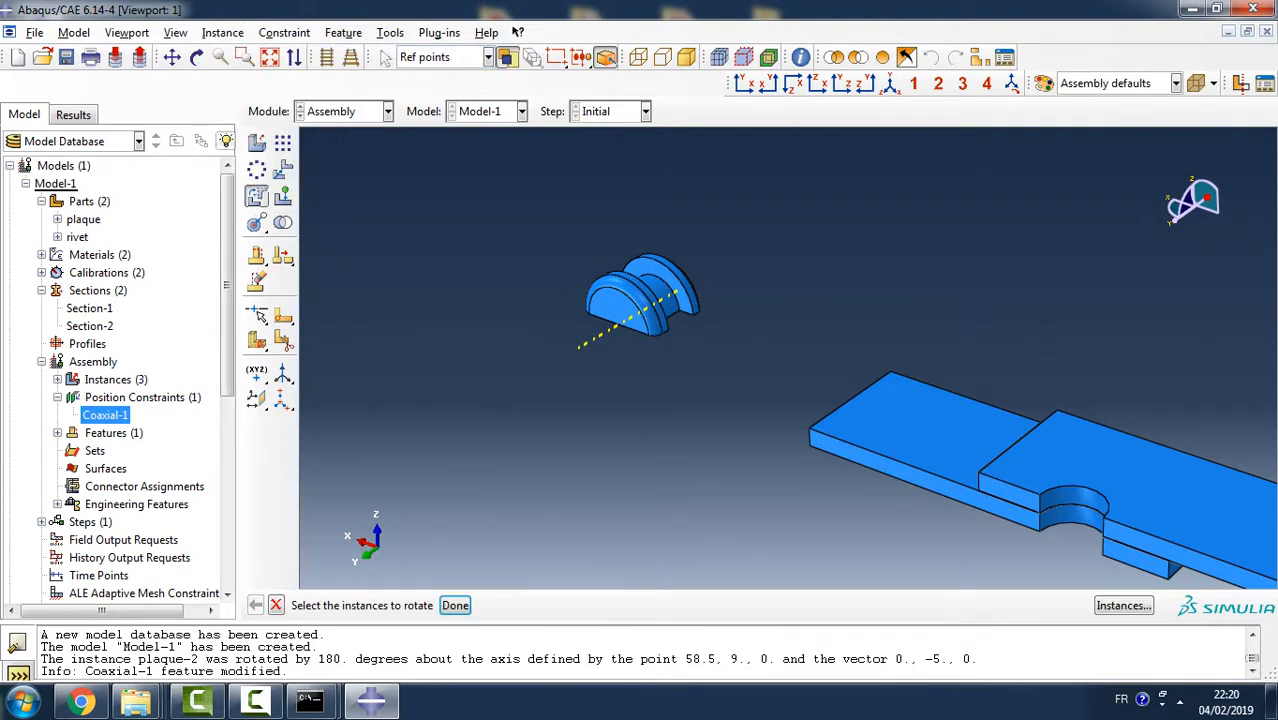
left_click(640, 300)
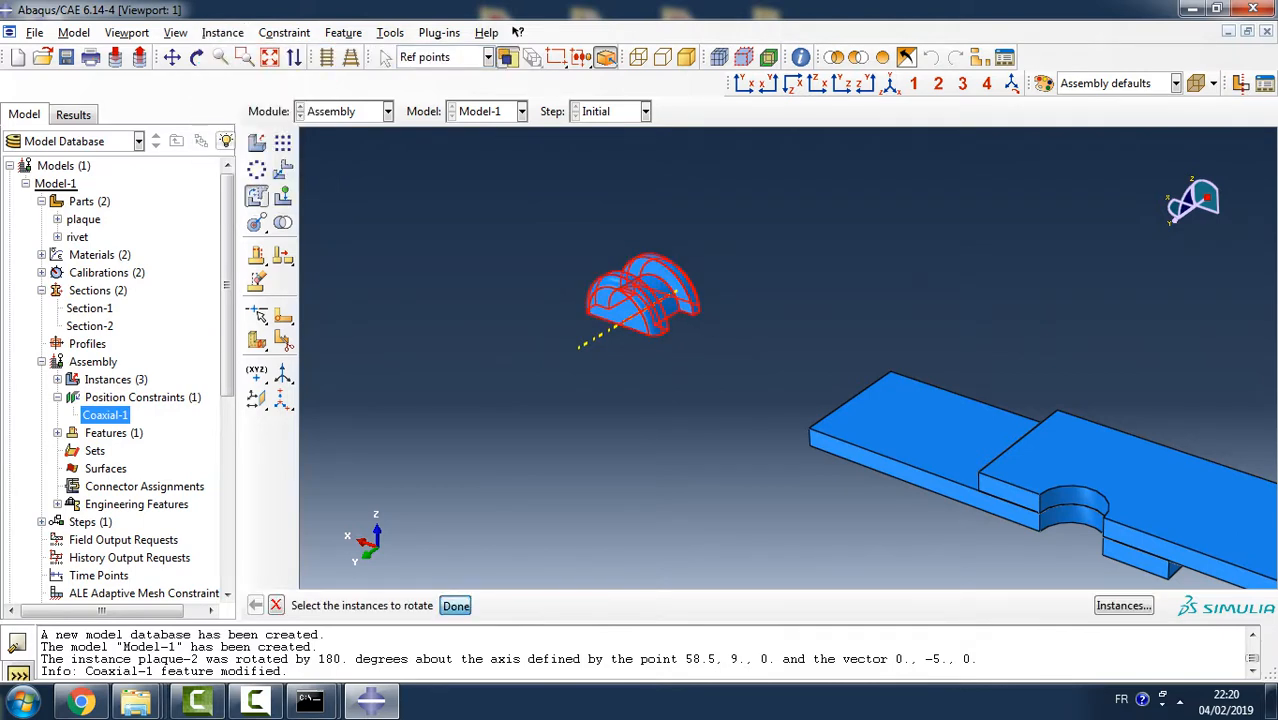
left_click(455, 605)
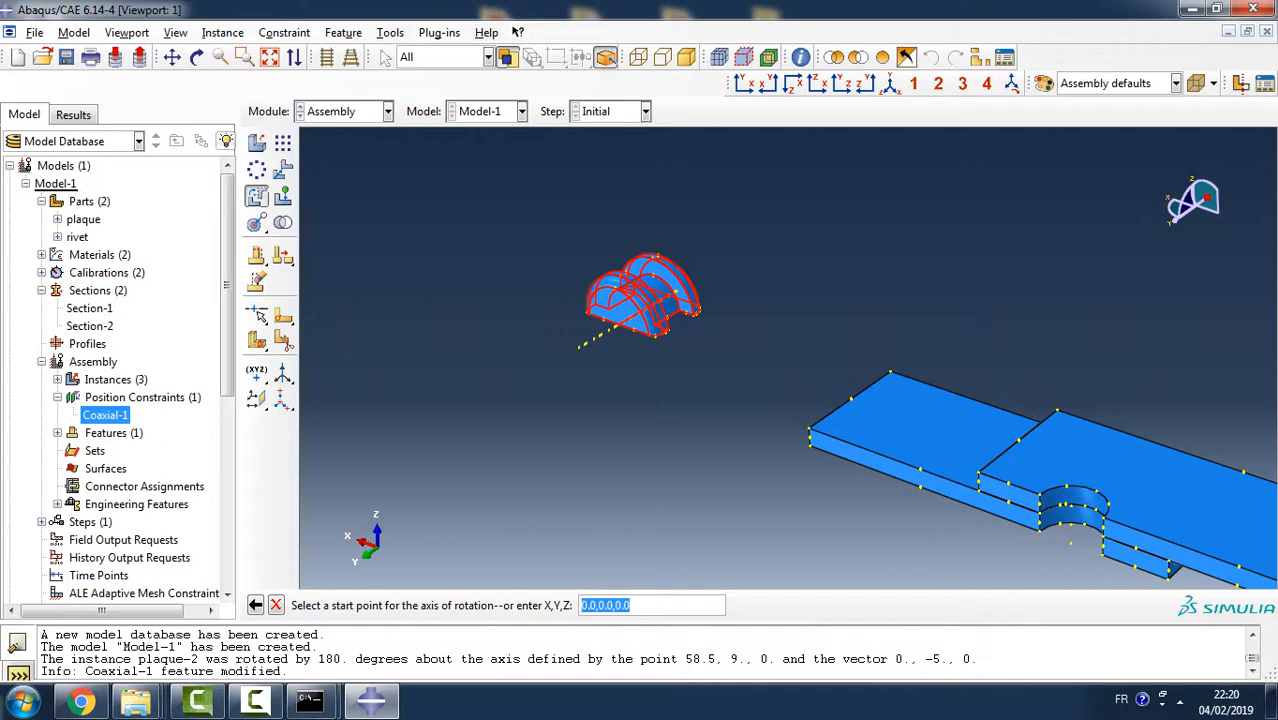
scroll(658, 296, "down", 5)
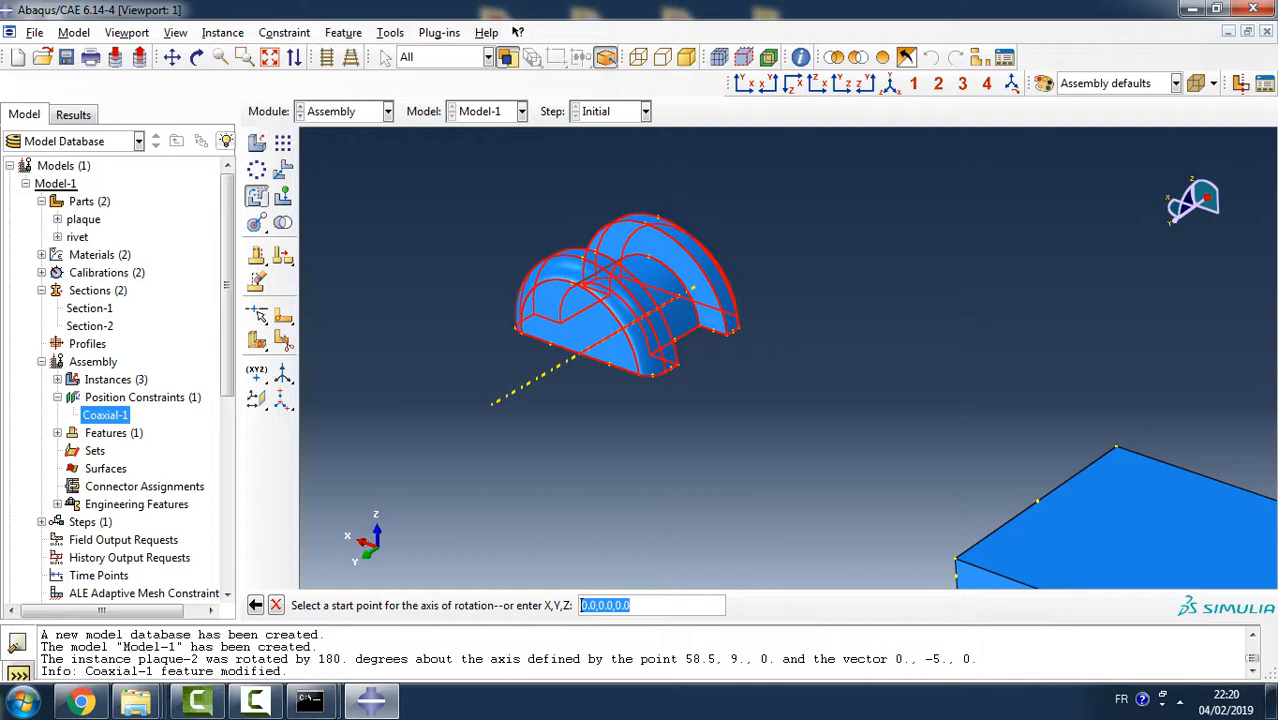
scroll(600, 354, "down", 1)
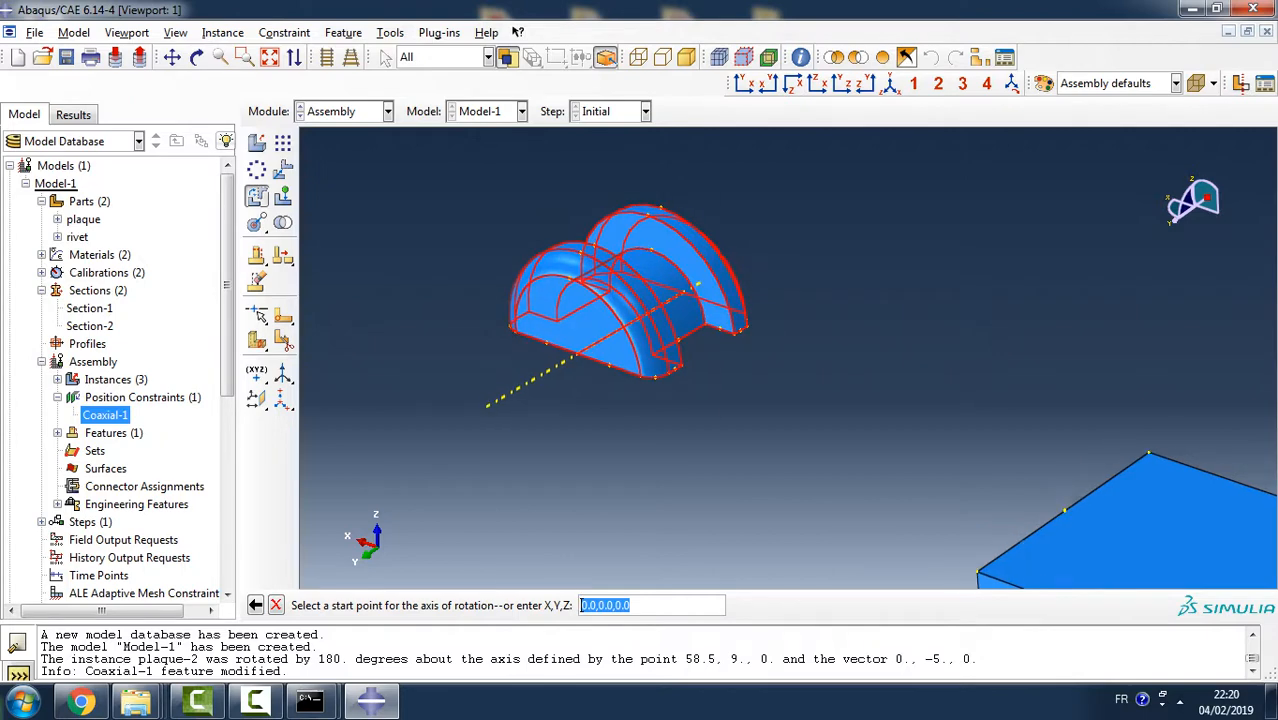
scroll(600, 354, "down", 1)
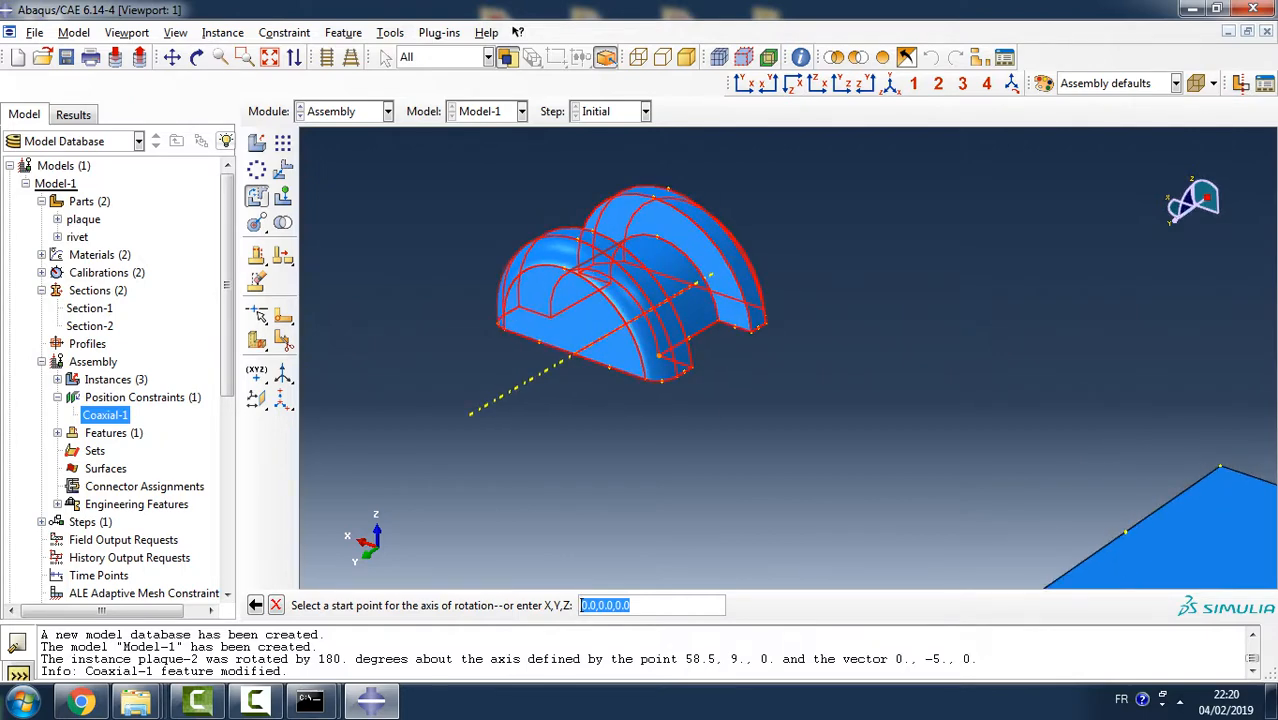
left_click(659, 355)
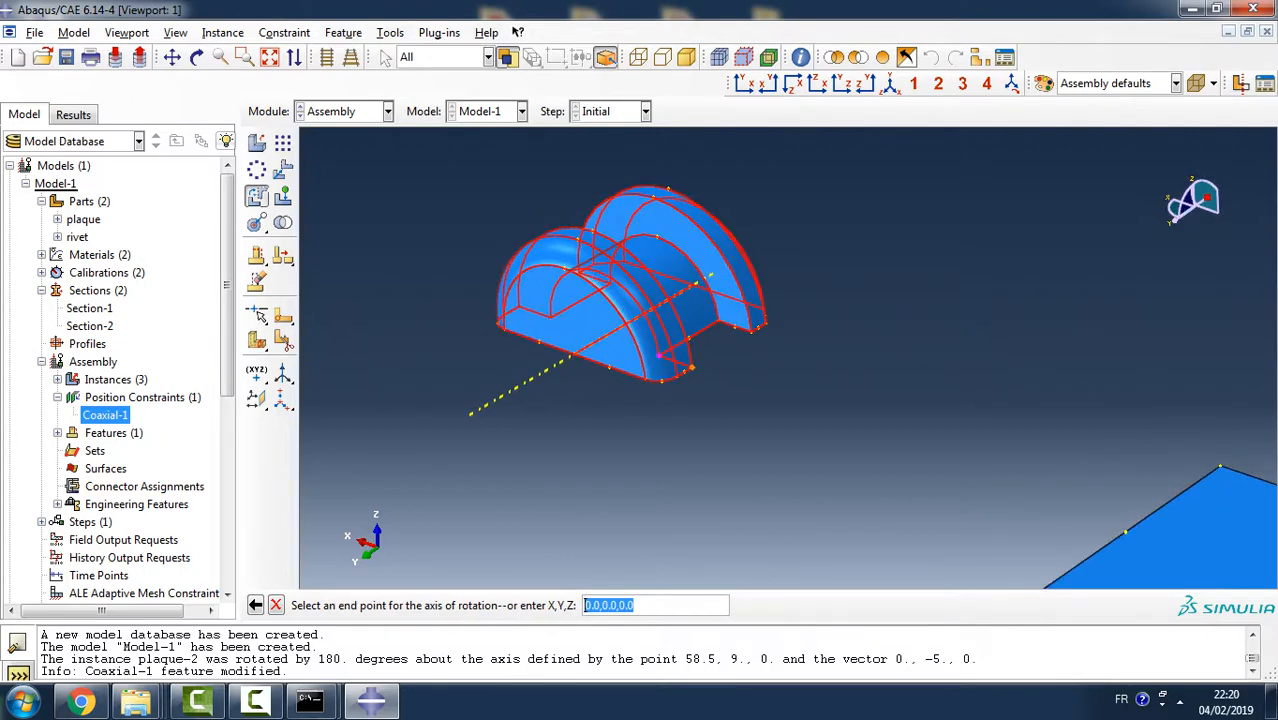
left_click(692, 368)
key("Return")
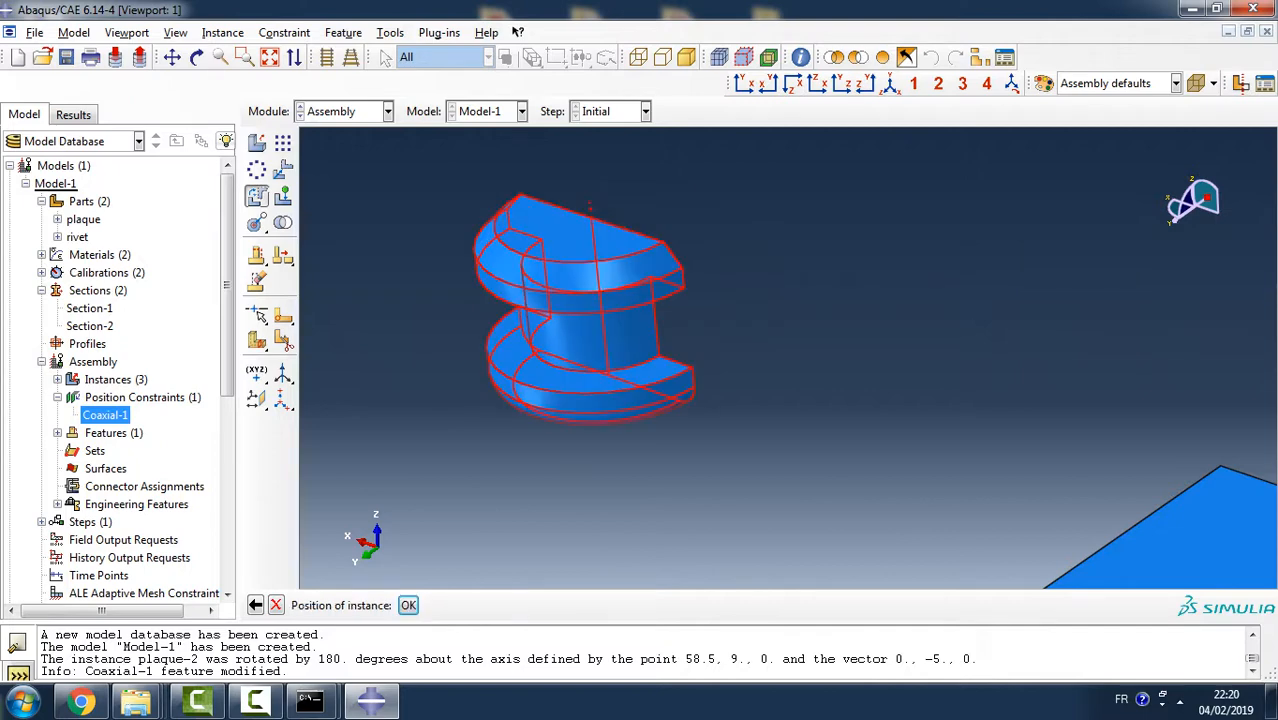
left_click(408, 605)
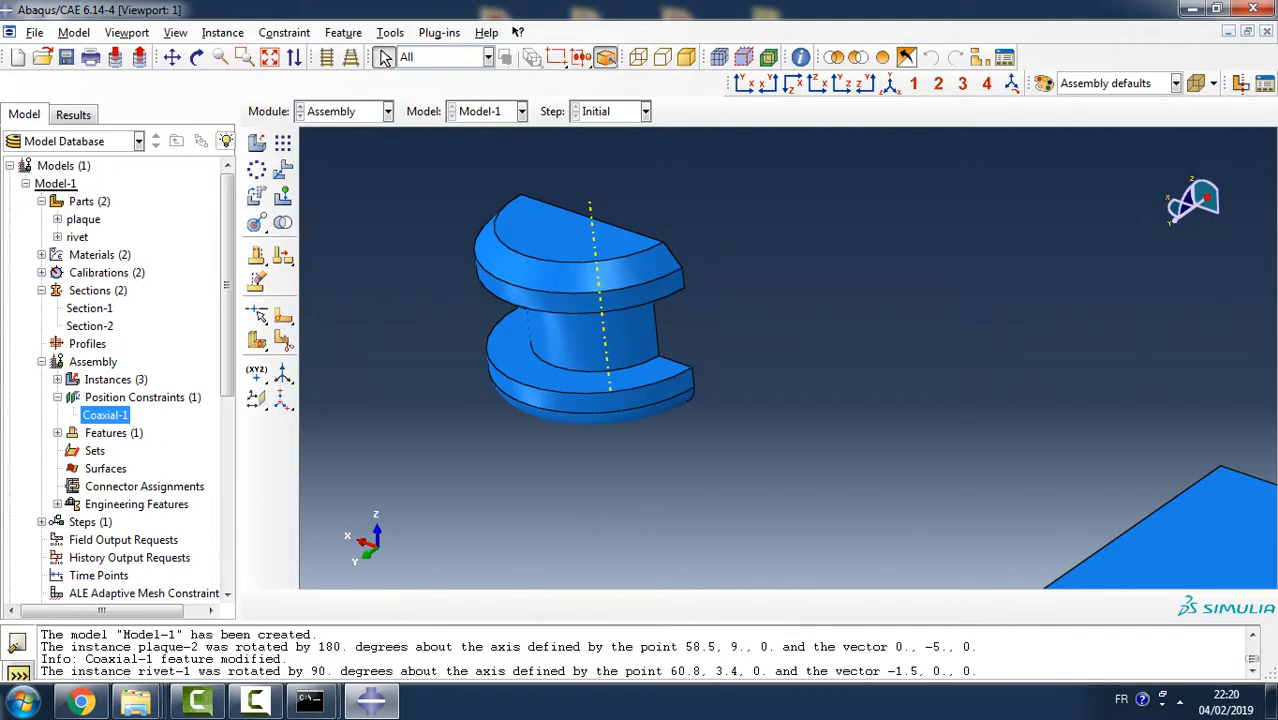
- Rotate the upright rivet instance by 180 degrees about its central axis, defined by the axis points on its two head ends
scroll(606, 322, "down", 3)
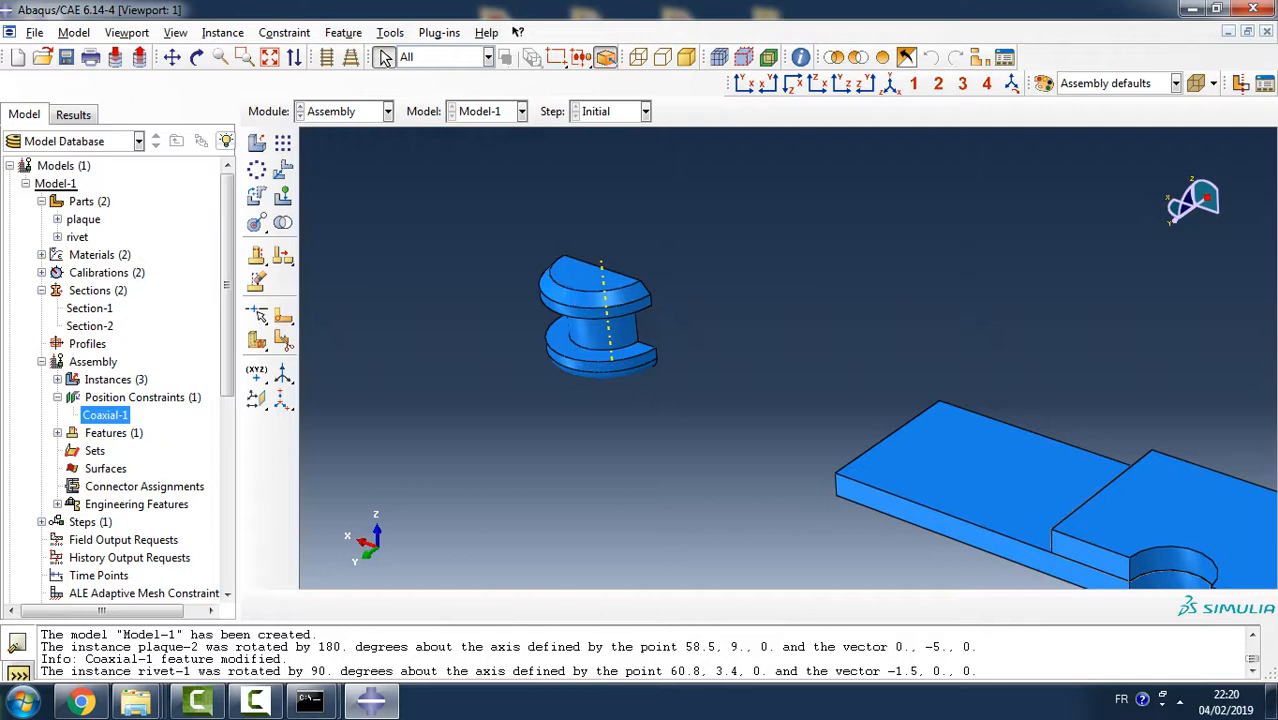
left_click(223, 33)
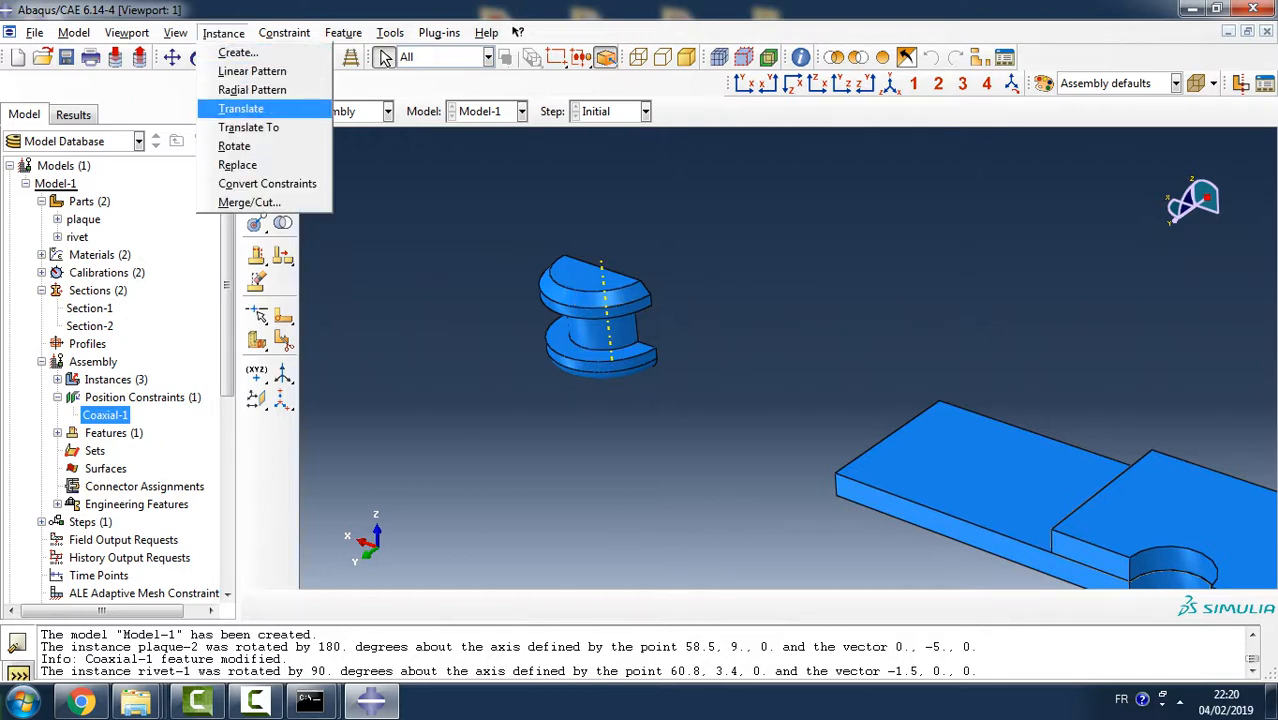
left_click(234, 146)
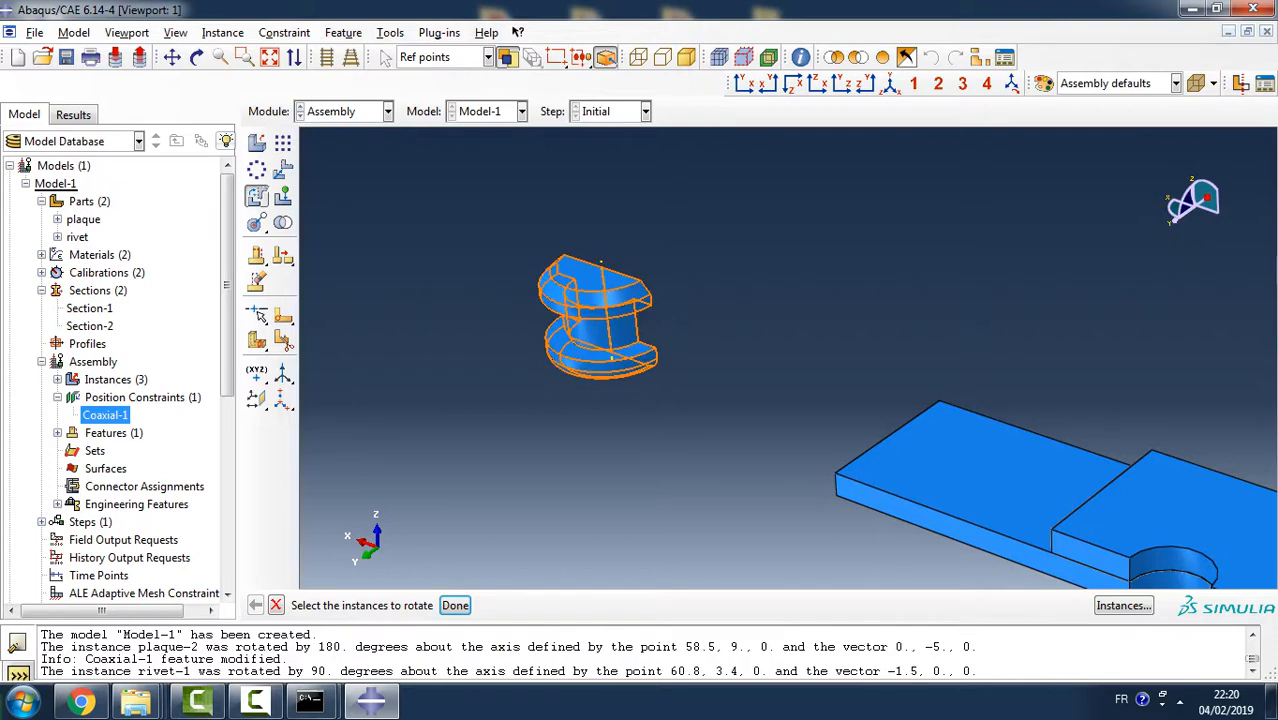
left_click(600, 318)
left_click(455, 605)
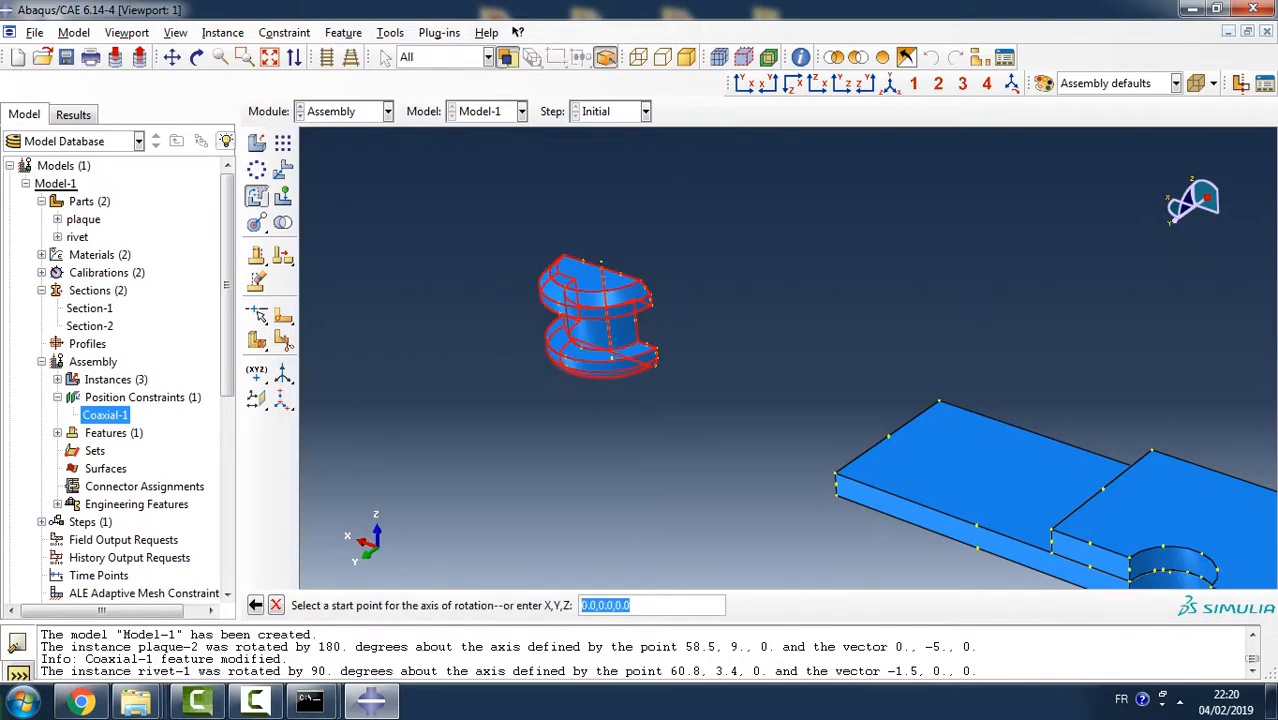
scroll(698, 347, "up", 4)
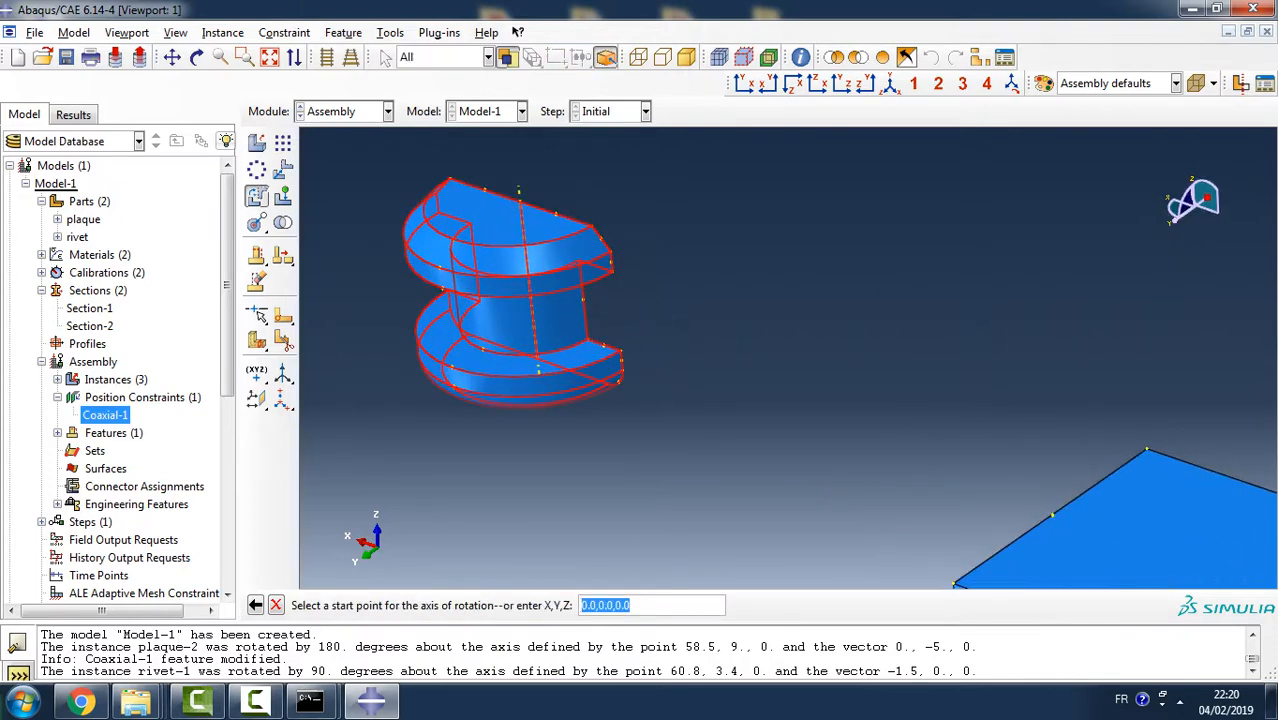
left_click_drag(600, 300, 965, 335, "ctrl+alt")
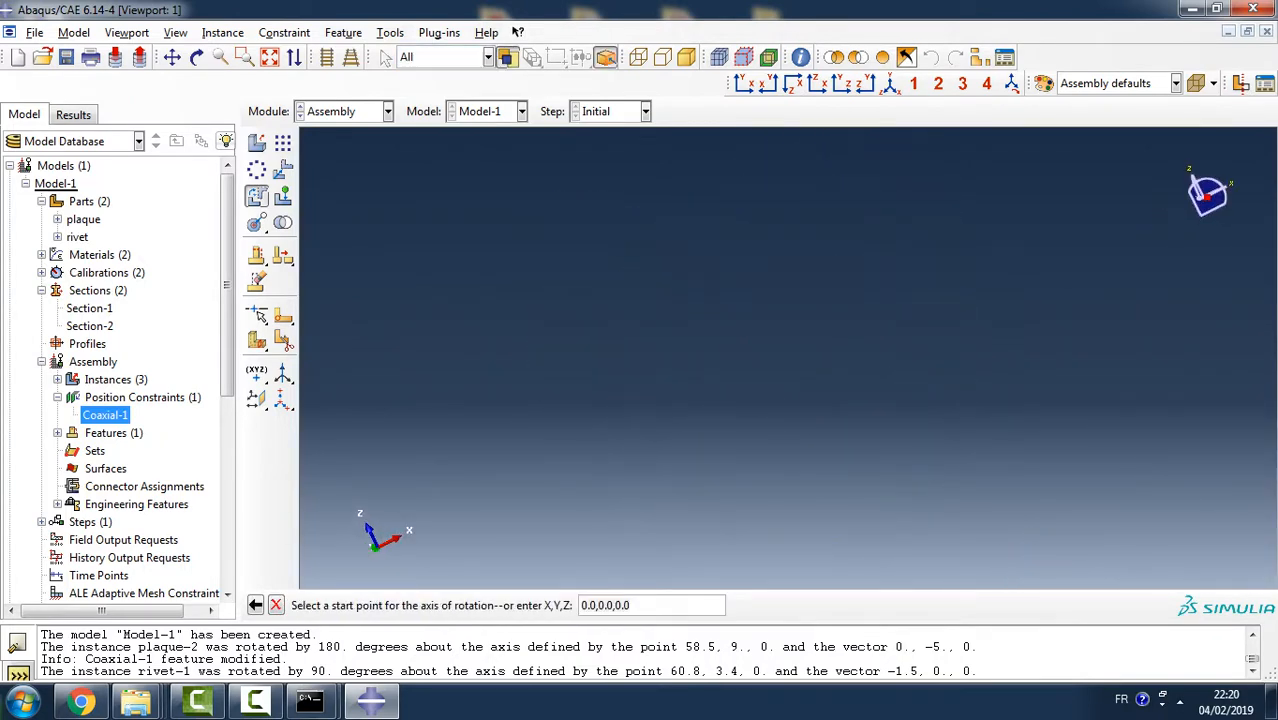
middle_click_drag(1000, 400, 700, 330, "ctrl+alt")
middle_click_drag(900, 350, 572, 396, "ctrl+alt")
left_click_drag(880, 400, 906, 424, "ctrl+alt")
scroll(789, 358, "up", 2)
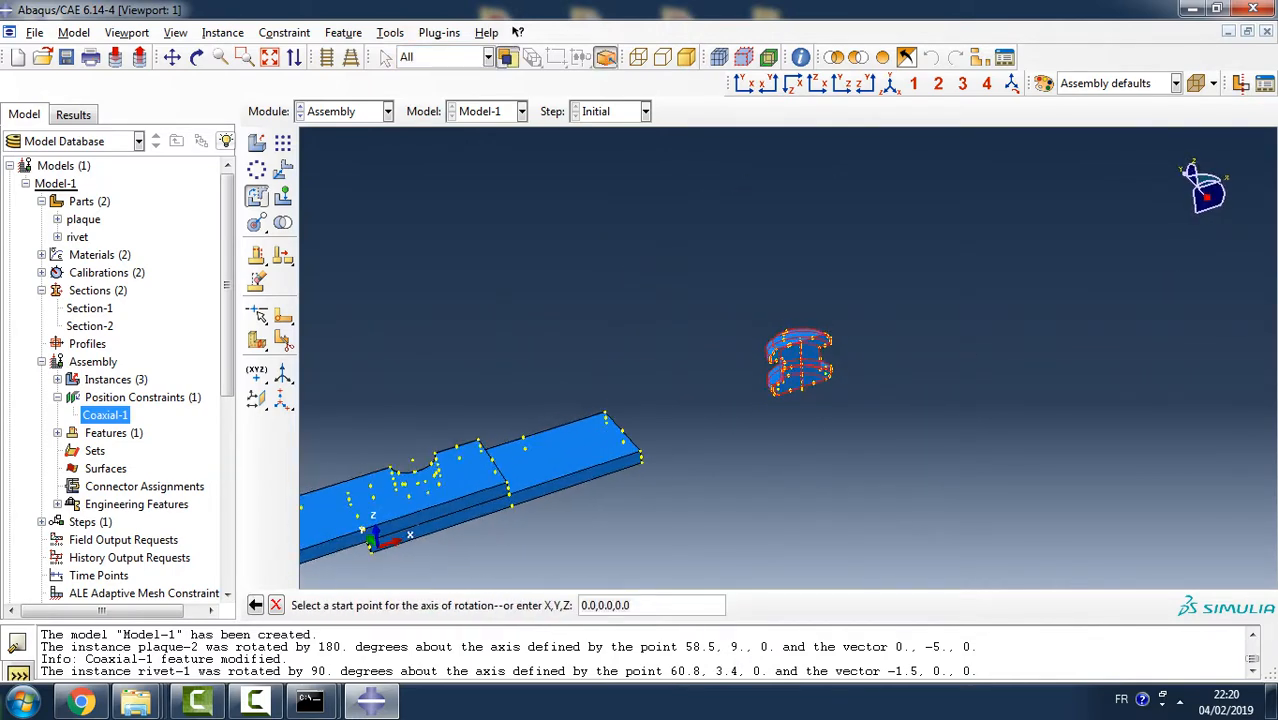
scroll(789, 358, "down", 4)
scroll(820, 389, "down", 5)
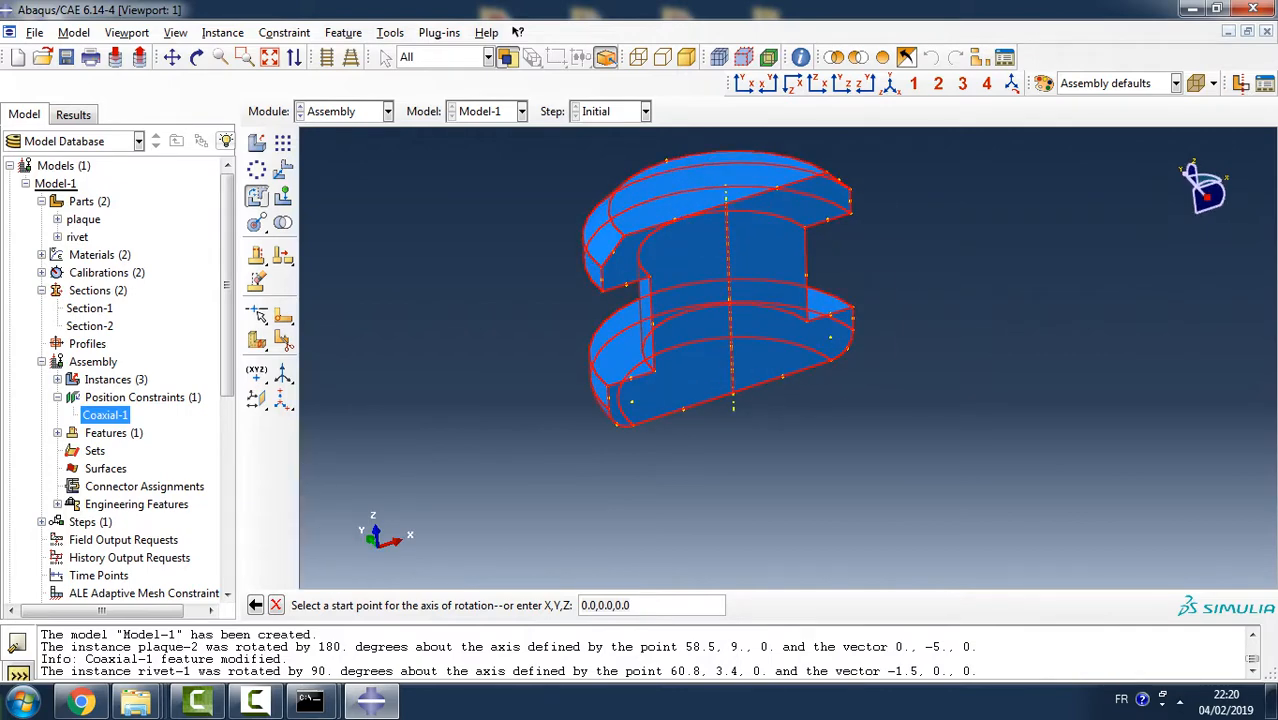
scroll(640, 330, "down", 3)
scroll(640, 330, "up", 1)
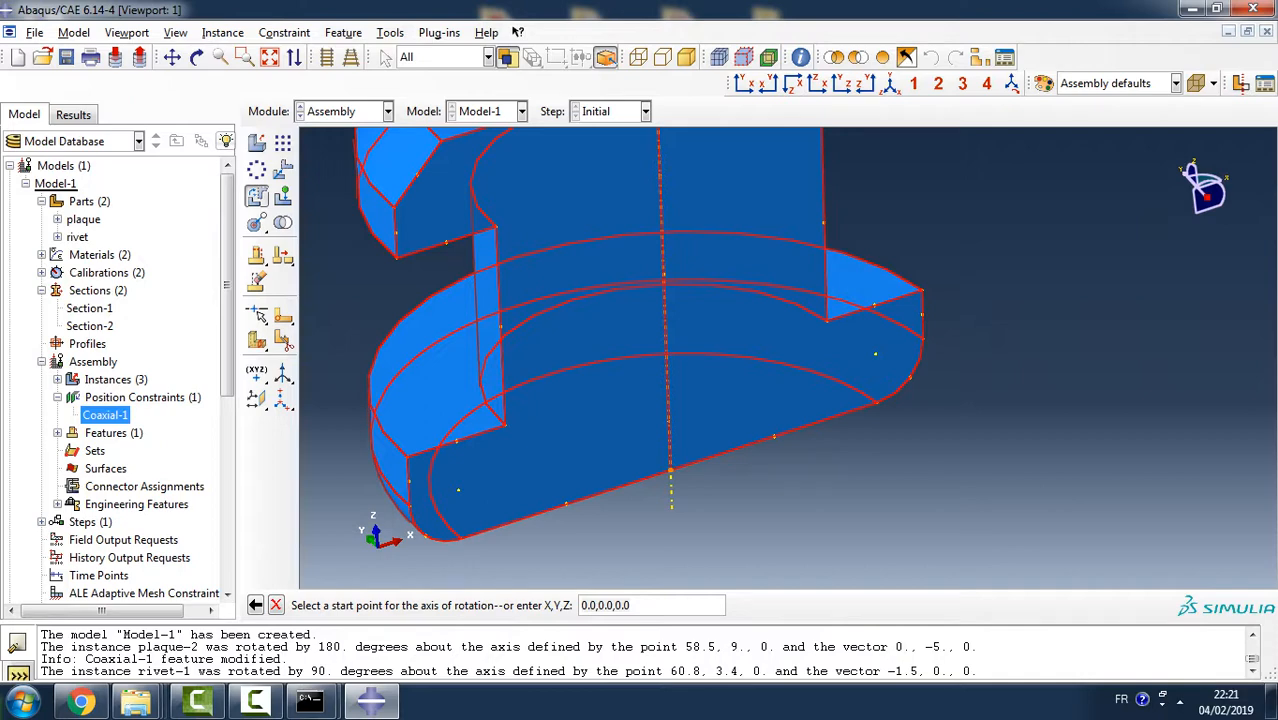
left_click(670, 471)
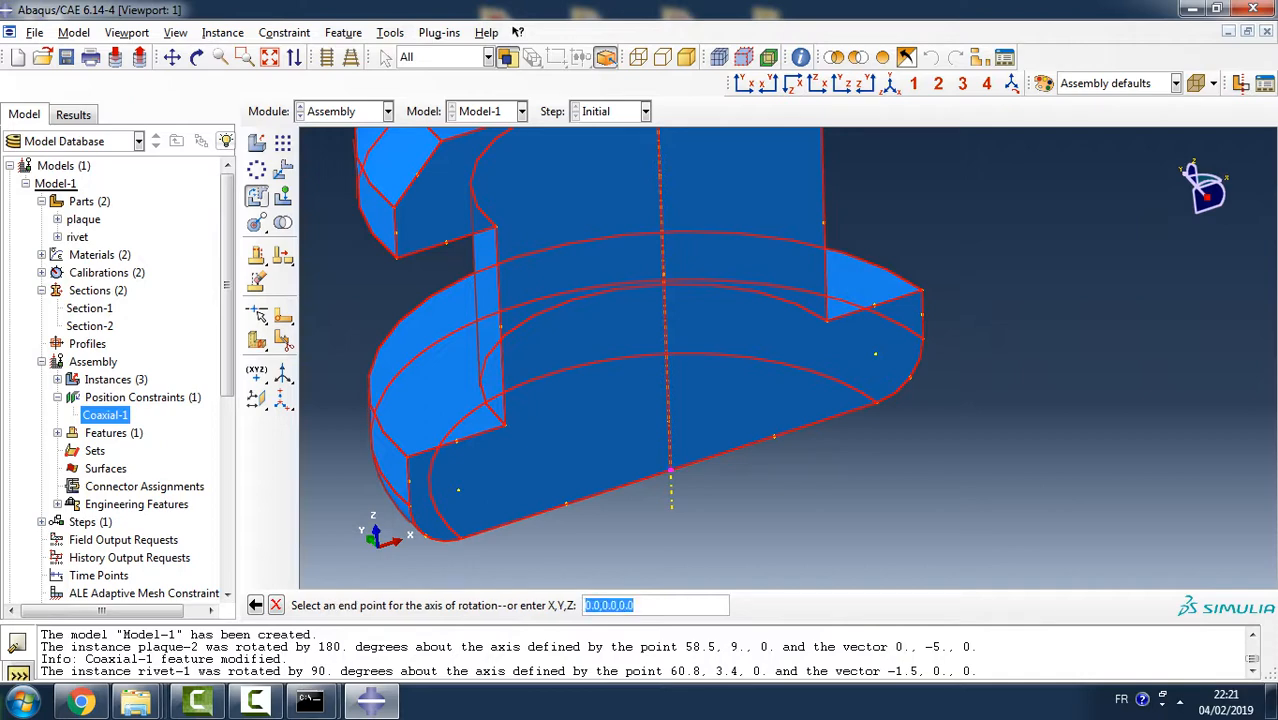
scroll(676, 220, "down", 3)
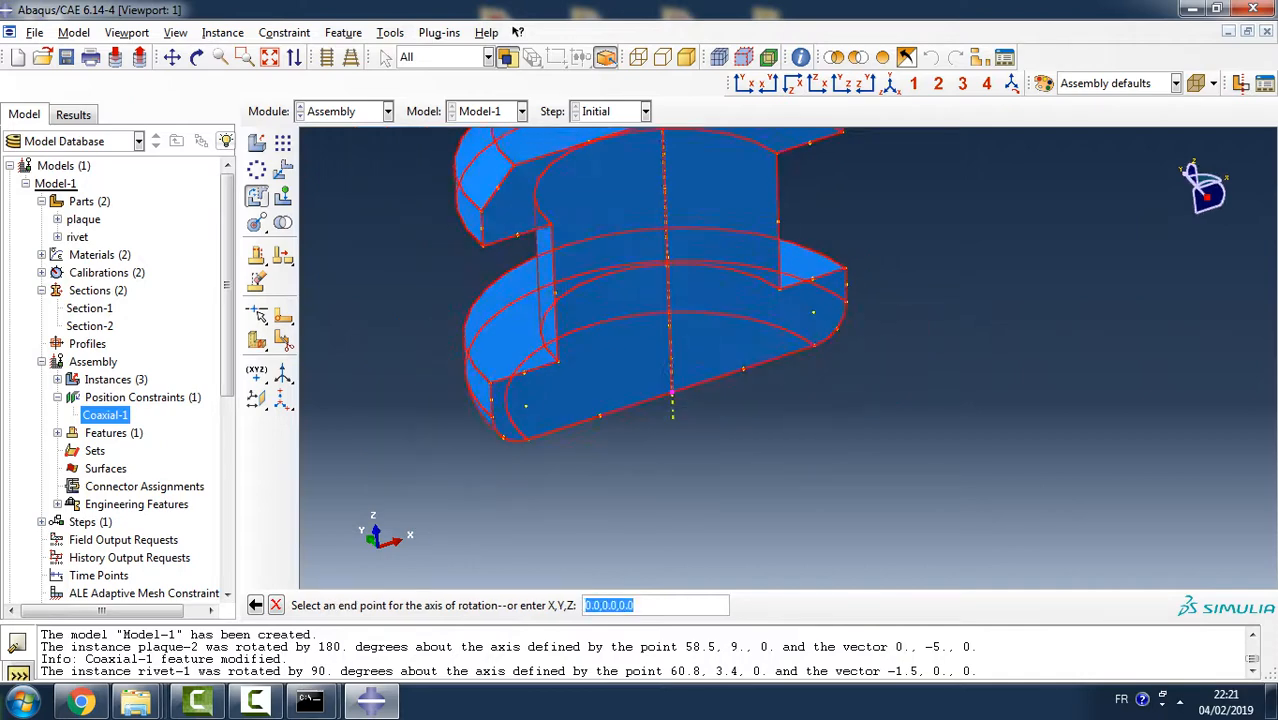
left_click(666, 138)
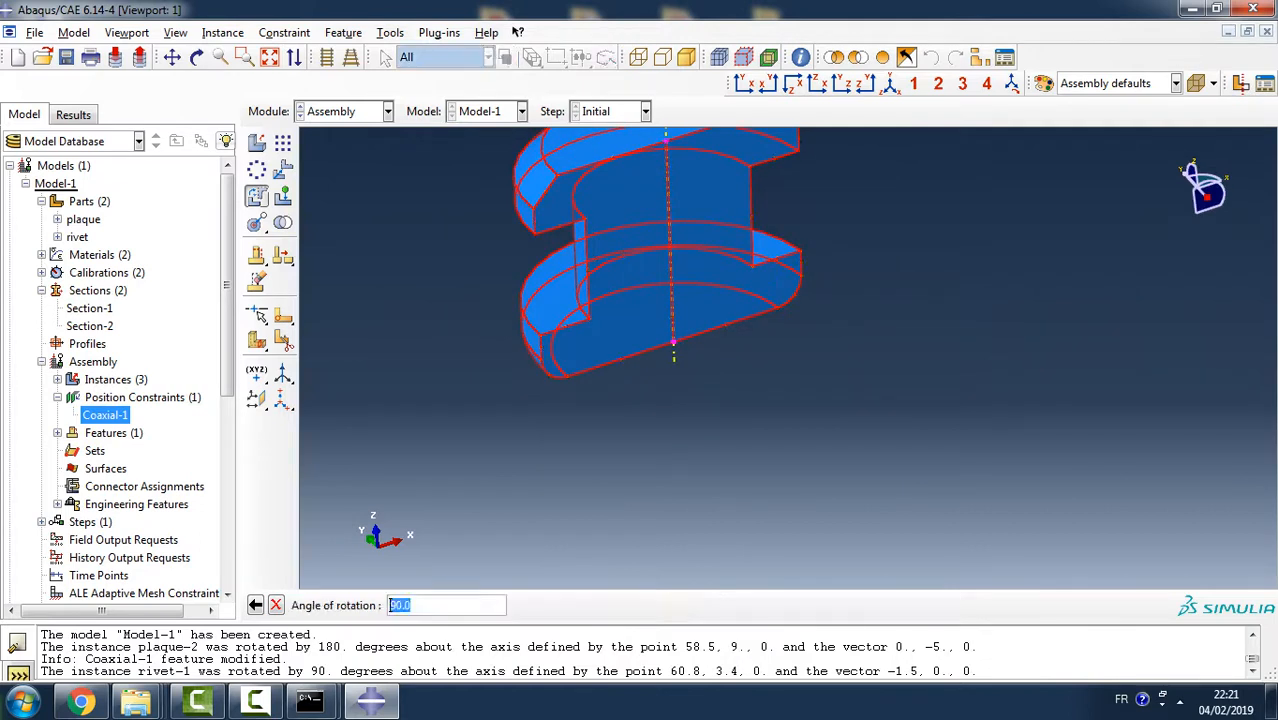
type("180")
key("Return")
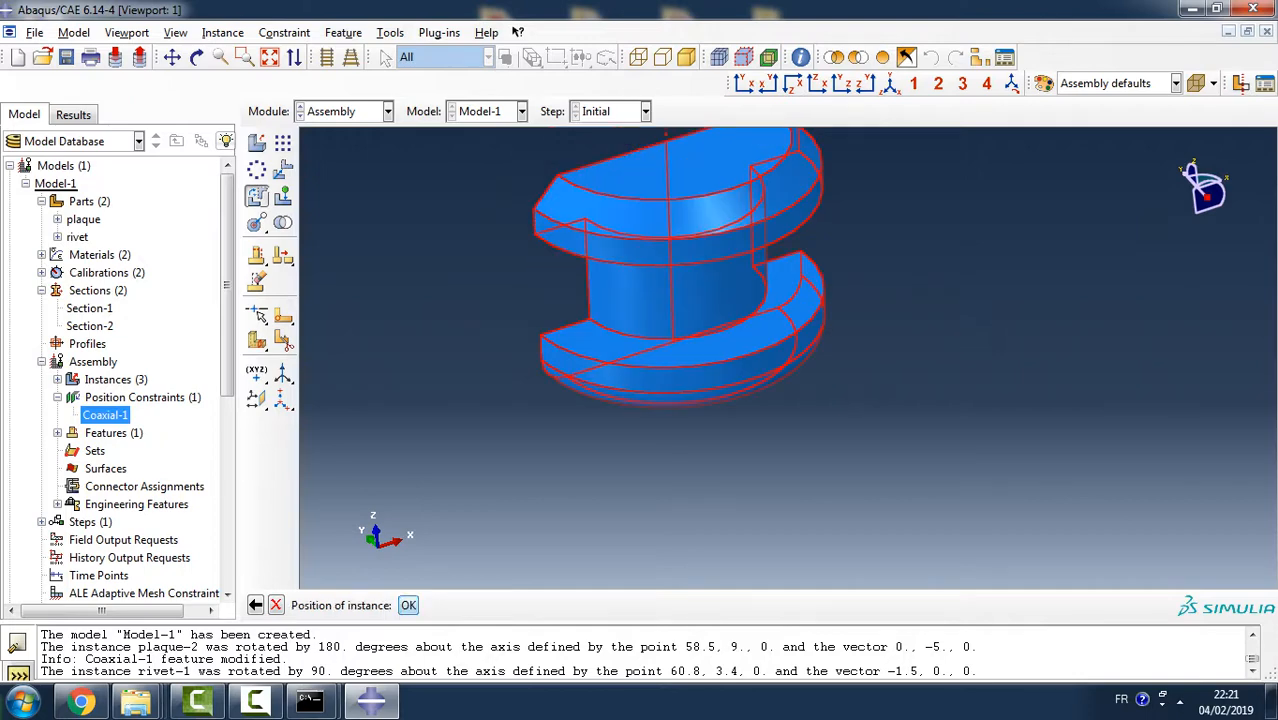
left_click(408, 605)
- Apply a coaxial constraint that aligns the movable rivet's cylindrical shank face with the upper plaque's semicircular hole face
scroll(704, 506, "up", 7)
scroll(600, 520, "up", 7)
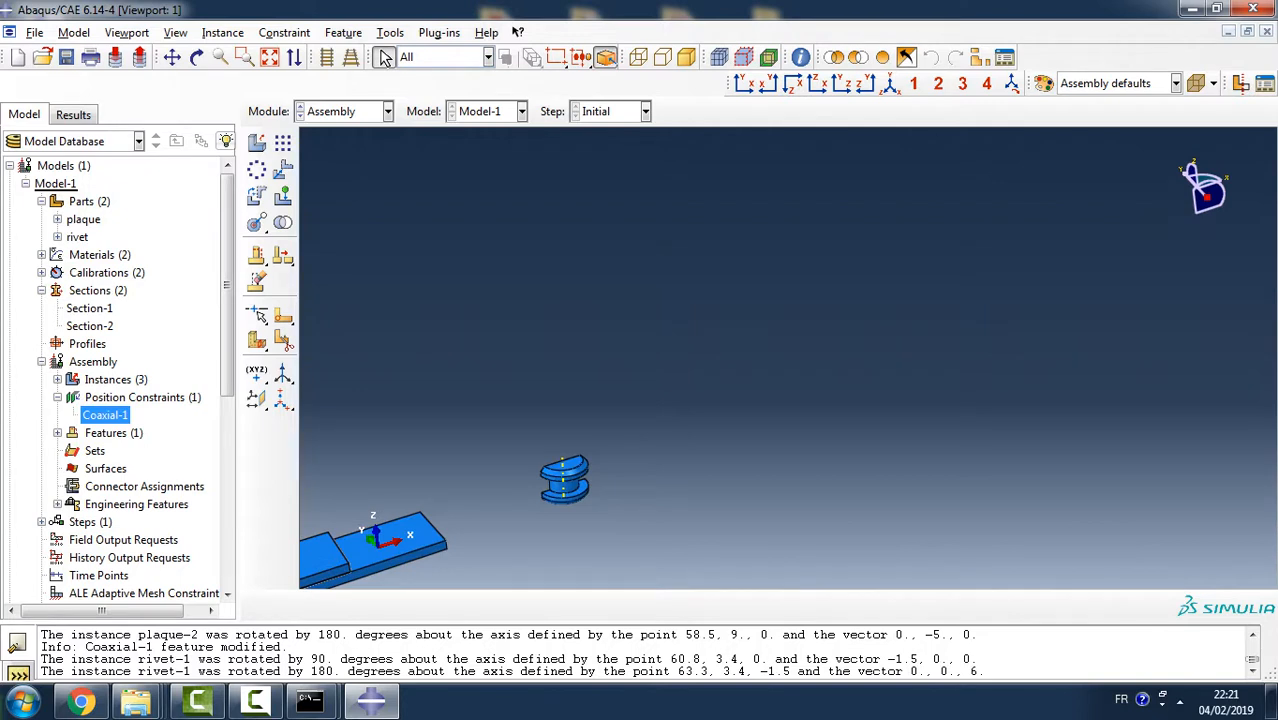
middle_click_drag(462, 466, 694, 353, "ctrl+alt")
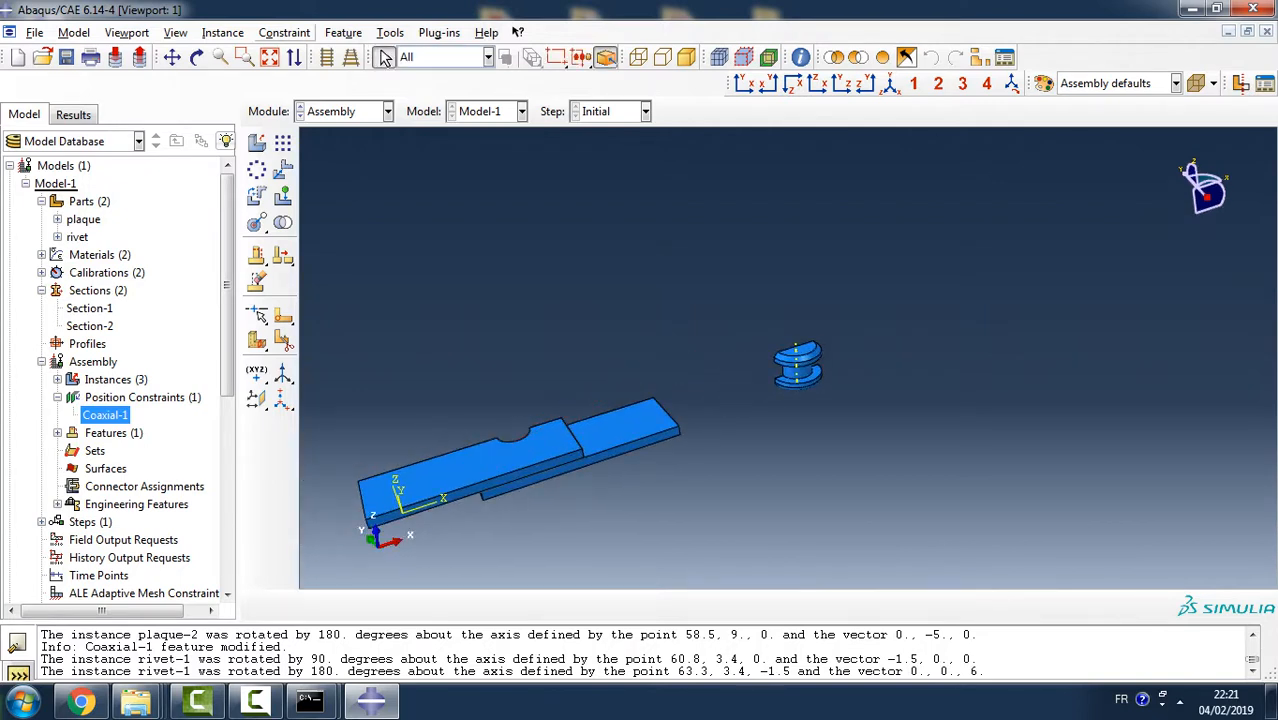
left_click(284, 32)
left_click(292, 127)
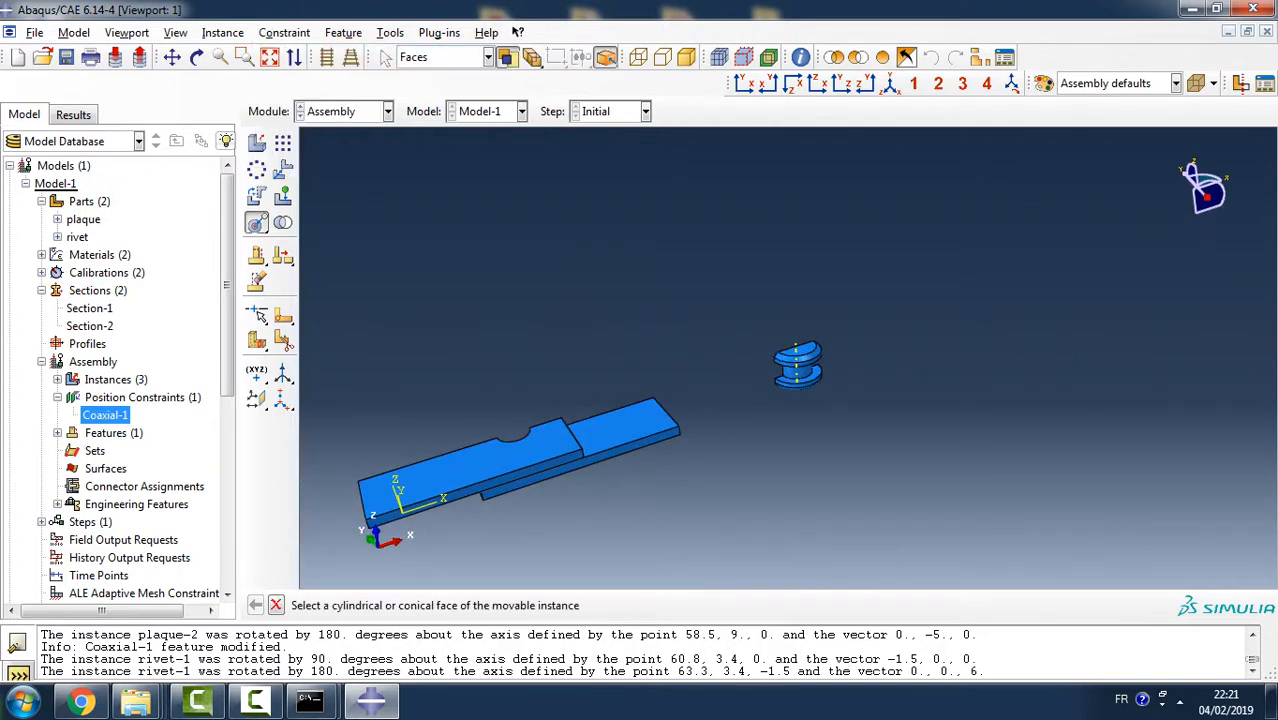
left_click_drag(560, 330, 565, 362, "ctrl+alt")
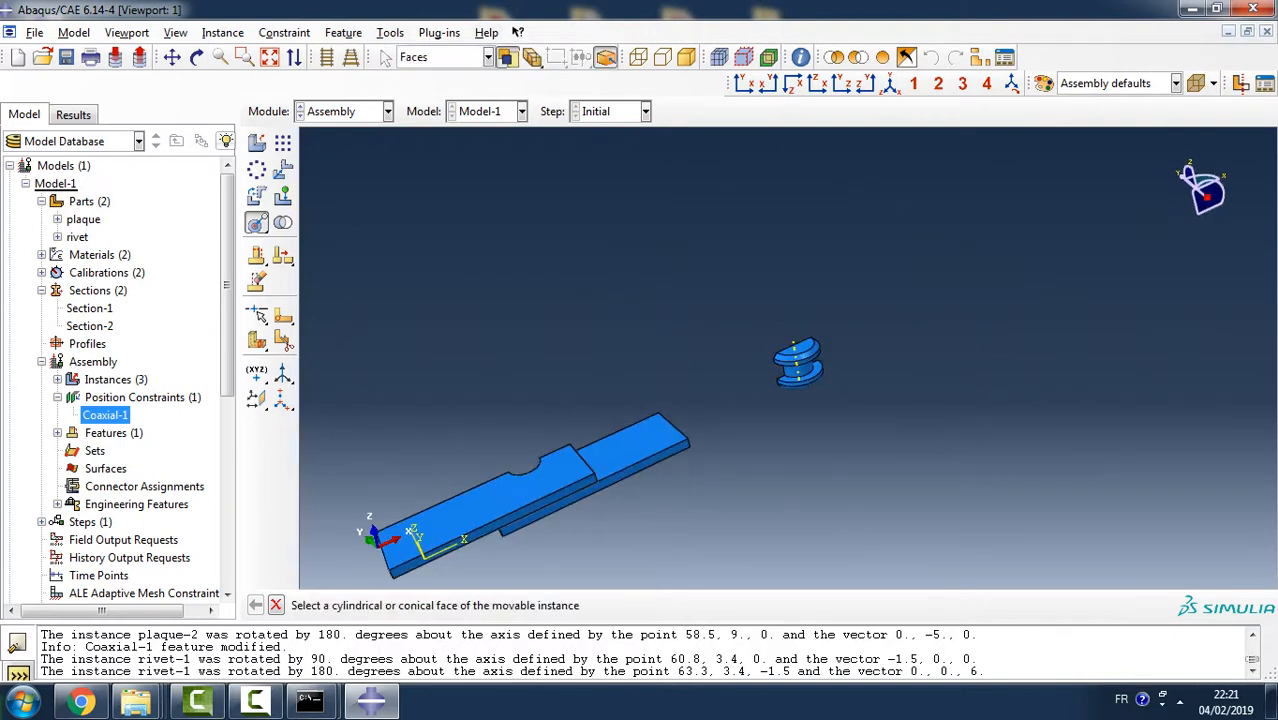
left_click(798, 369)
left_click_drag(618, 427, 884, 400, "ctrl+alt")
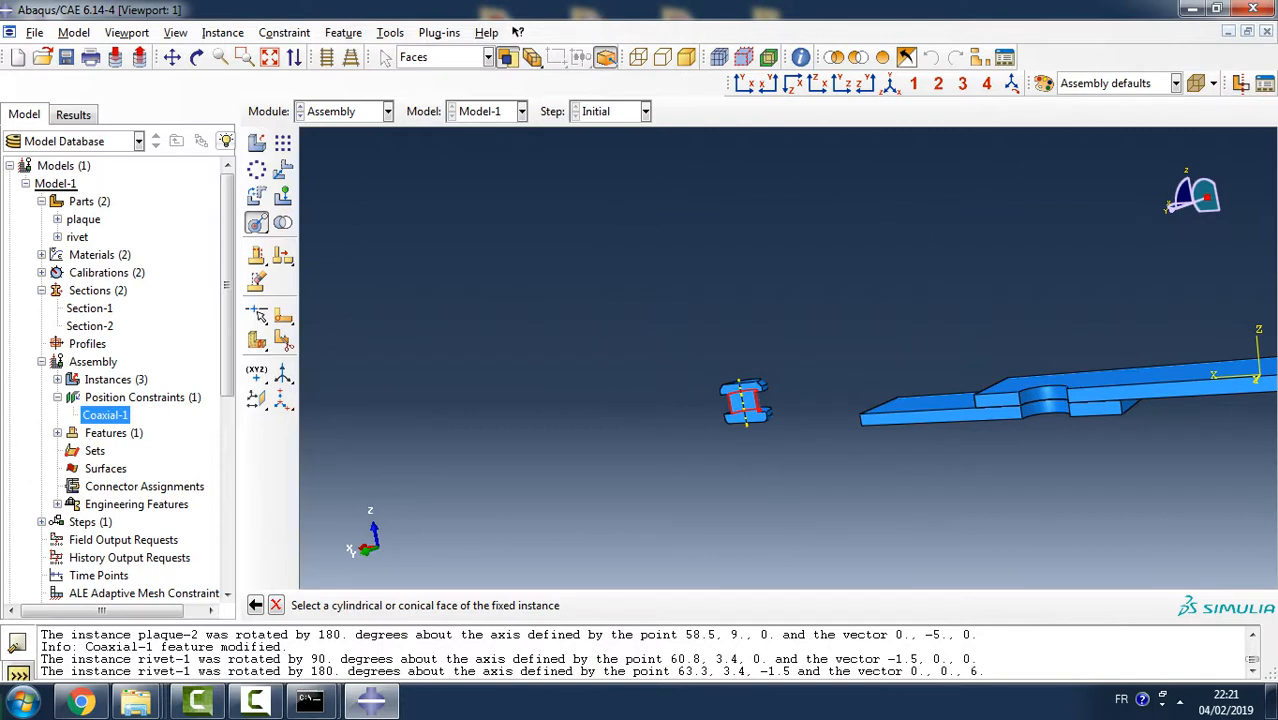
left_click(1043, 396)
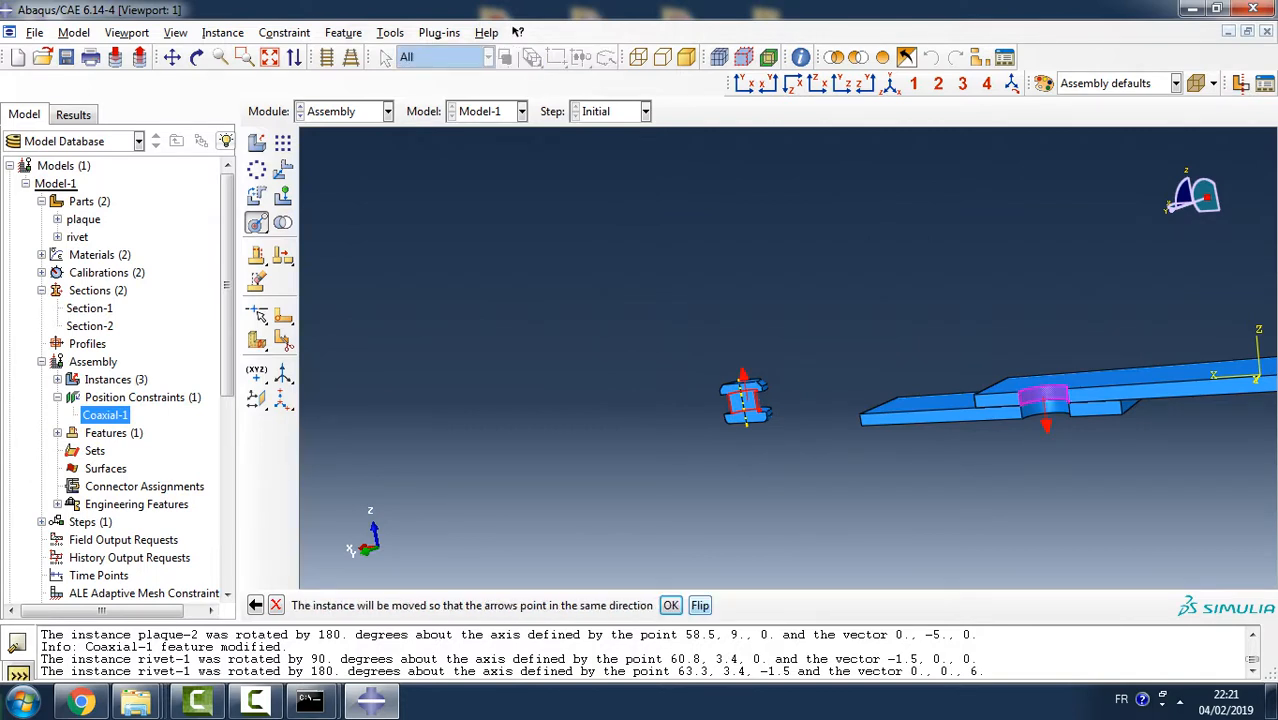
left_click(670, 605)
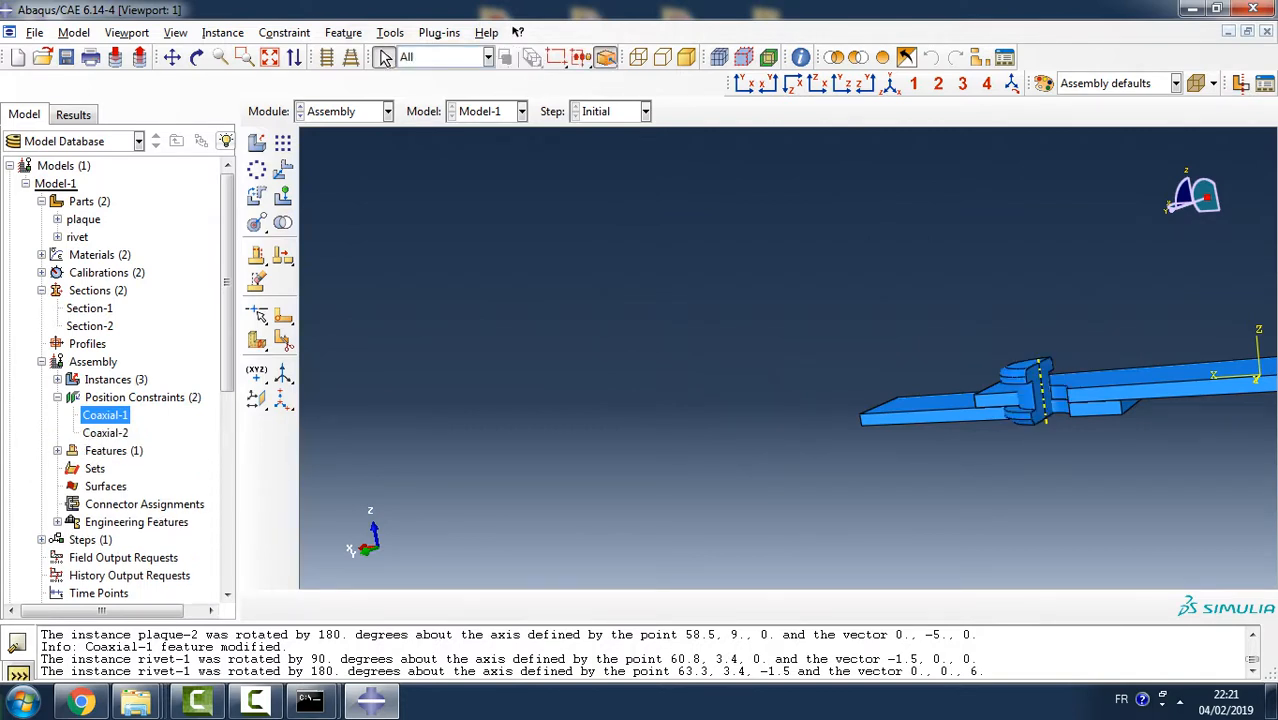
- Edit the Coaxial-2 position constraint to flip its alignment direction
right_click(105, 432)
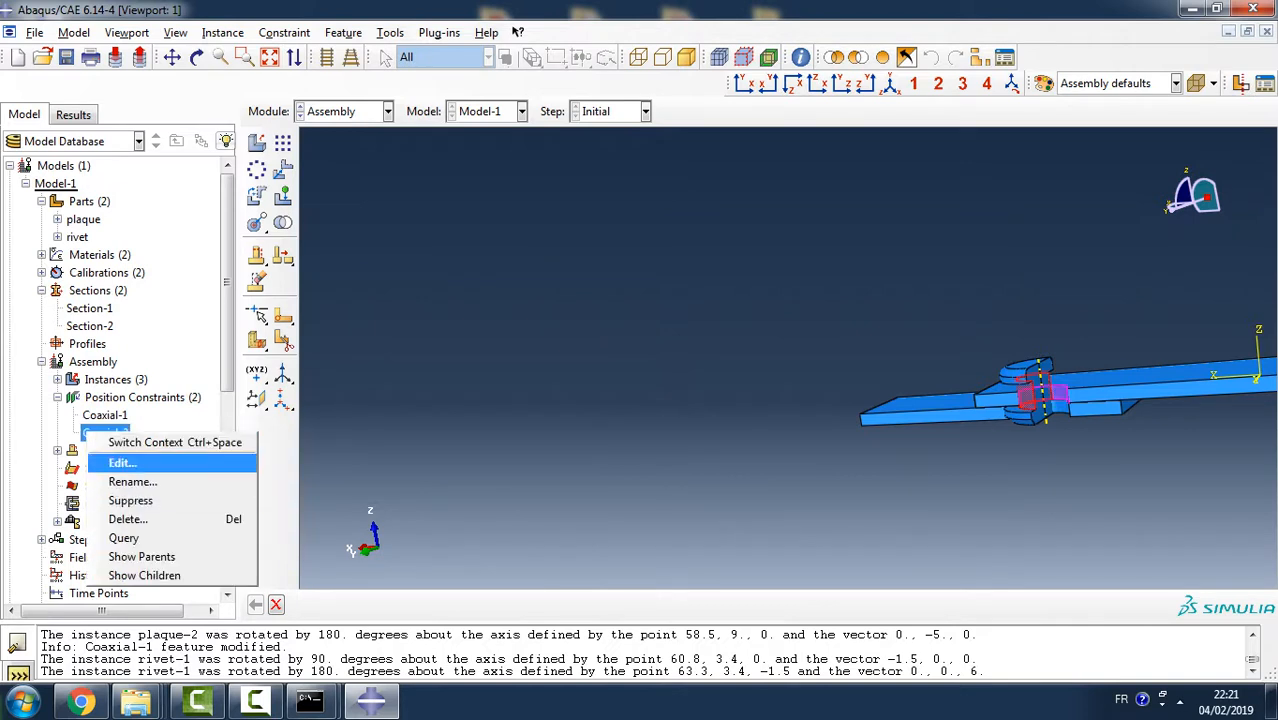
left_click(120, 462)
left_click(25, 389)
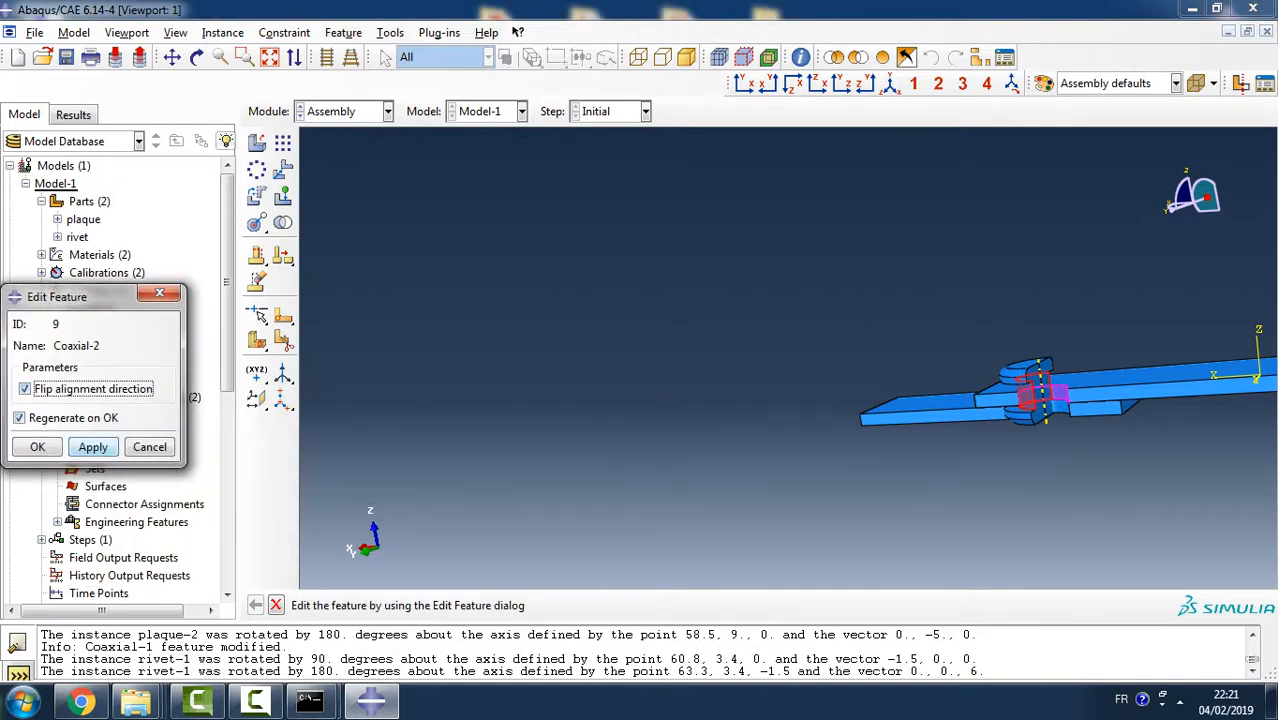
left_click(93, 447)
left_click(37, 447)
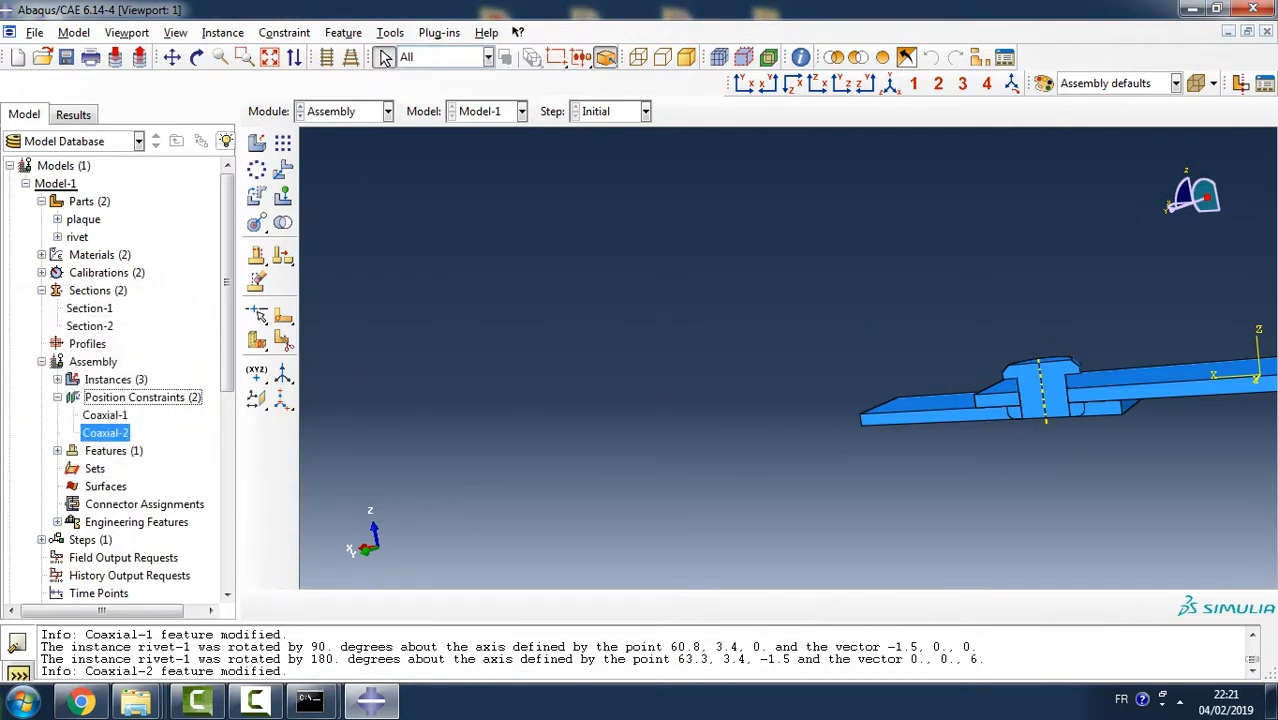
- Inspect from several sides how the rivet sits in the aligned holes of the two overlapping plaques
middle_click_drag(1018, 337, 850, 349, "ctrl+alt")
left_click_drag(862, 388, 905, 352, "ctrl+alt")
left_click_drag(858, 448, 880, 362, "ctrl+alt")
left_click_drag(730, 480, 911, 496, "ctrl+alt")
left_click_drag(763, 256, 702, 310, "ctrl+alt")
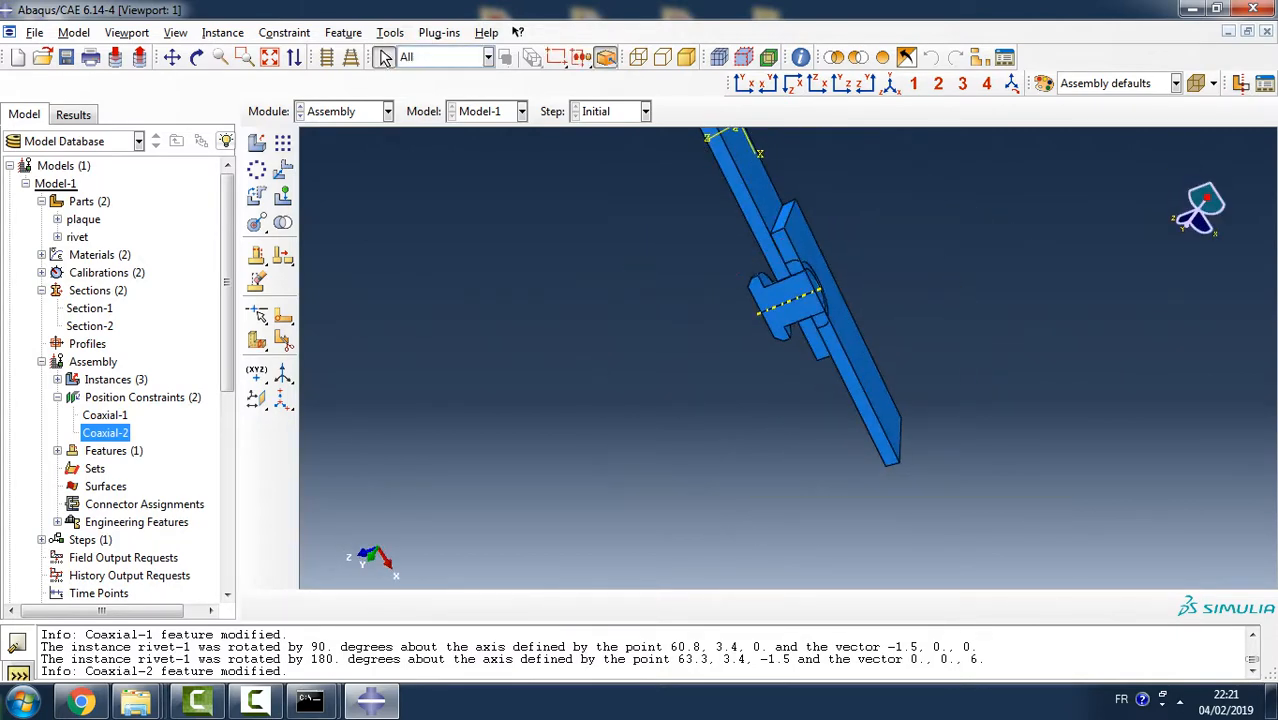
left_click_drag(775, 174, 636, 254, "ctrl+alt")
left_click(386, 57)
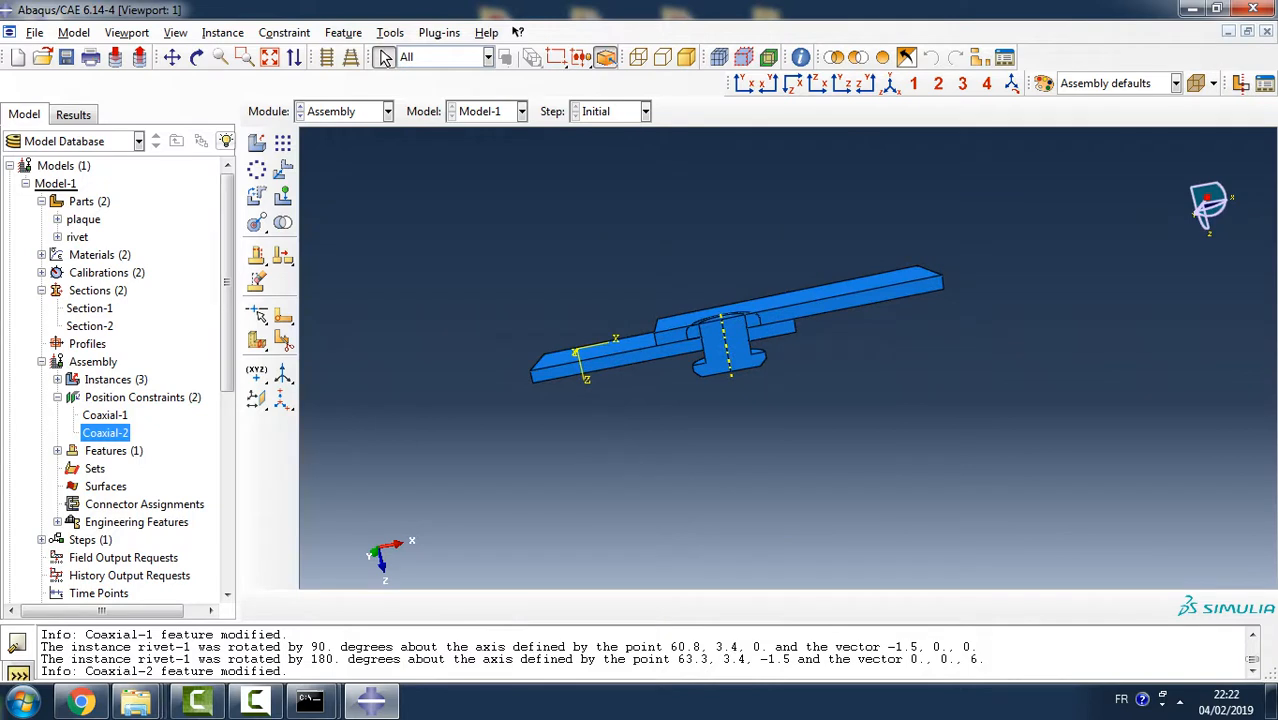
- Try to apply a face-to-face constraint from the inner face of the rivet's protruding head to the lower plaque's outer face
left_click(285, 33)
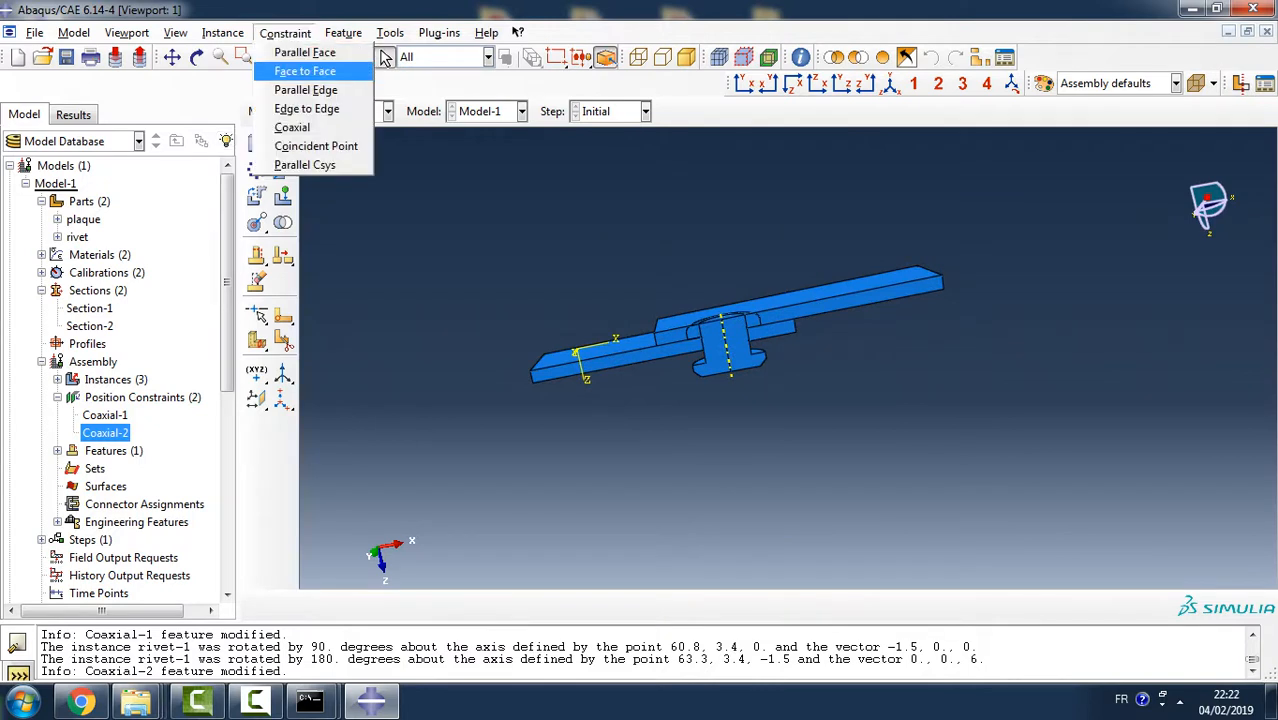
left_click(305, 71)
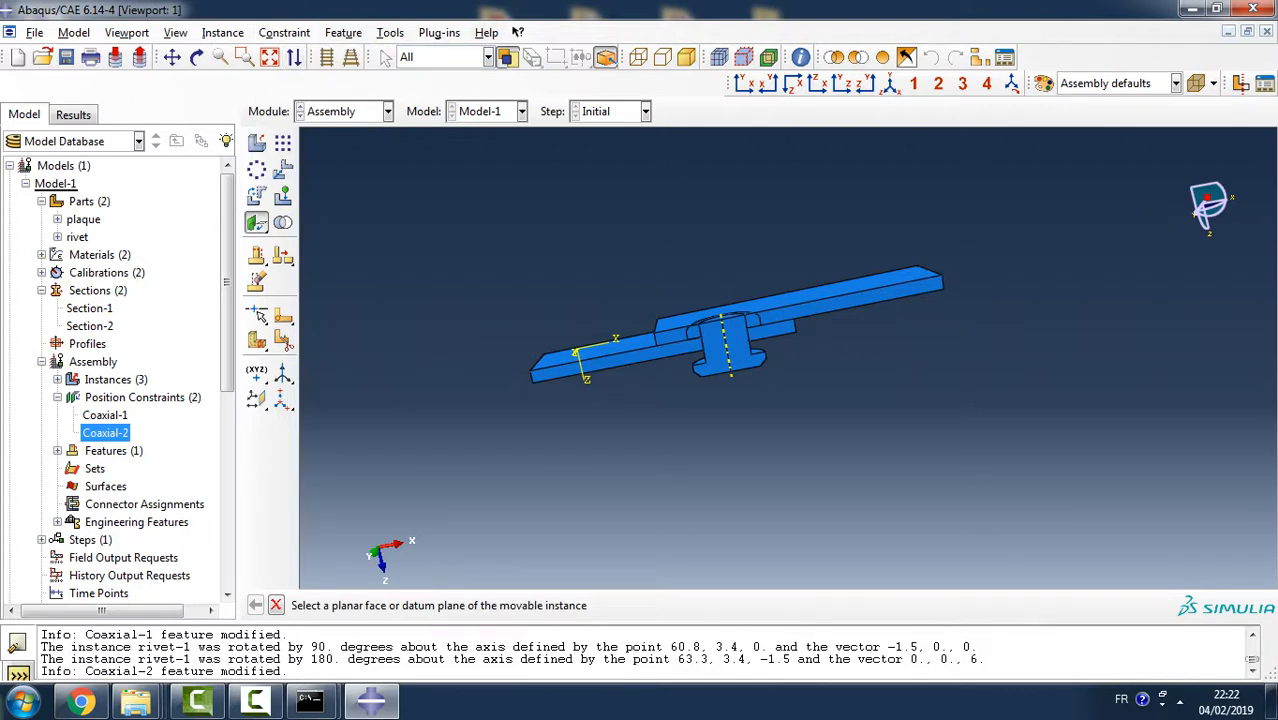
left_click_drag(696, 283, 776, 284, "ctrl+alt")
scroll(767, 325, "up", 2)
scroll(767, 325, "down", 8)
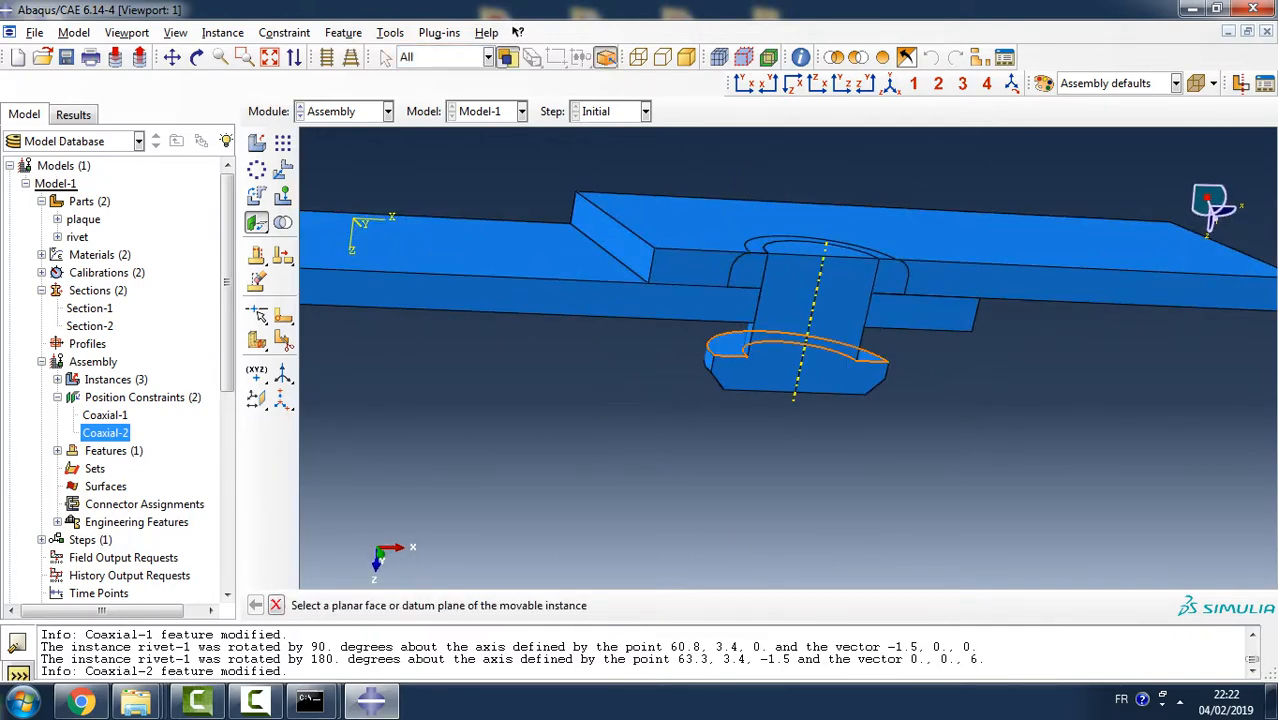
left_click(732, 346)
left_click_drag(737, 372, 742, 312, "ctrl+alt")
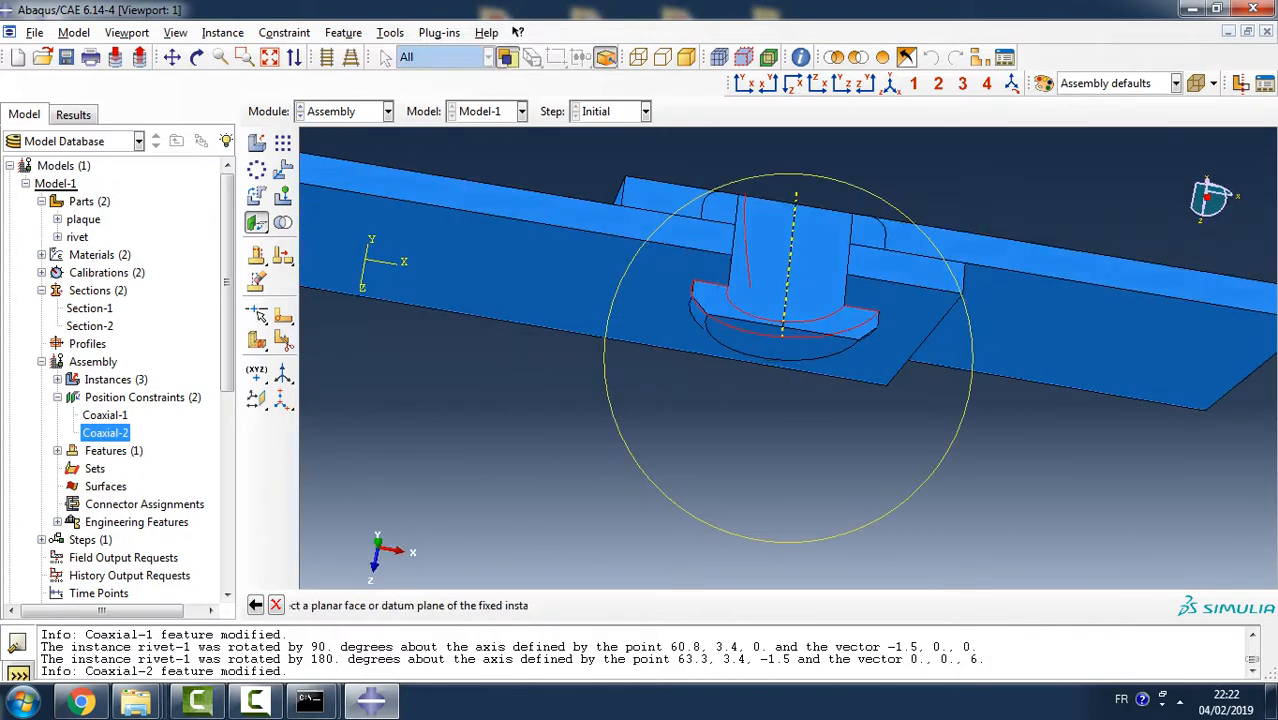
left_click(668, 312)
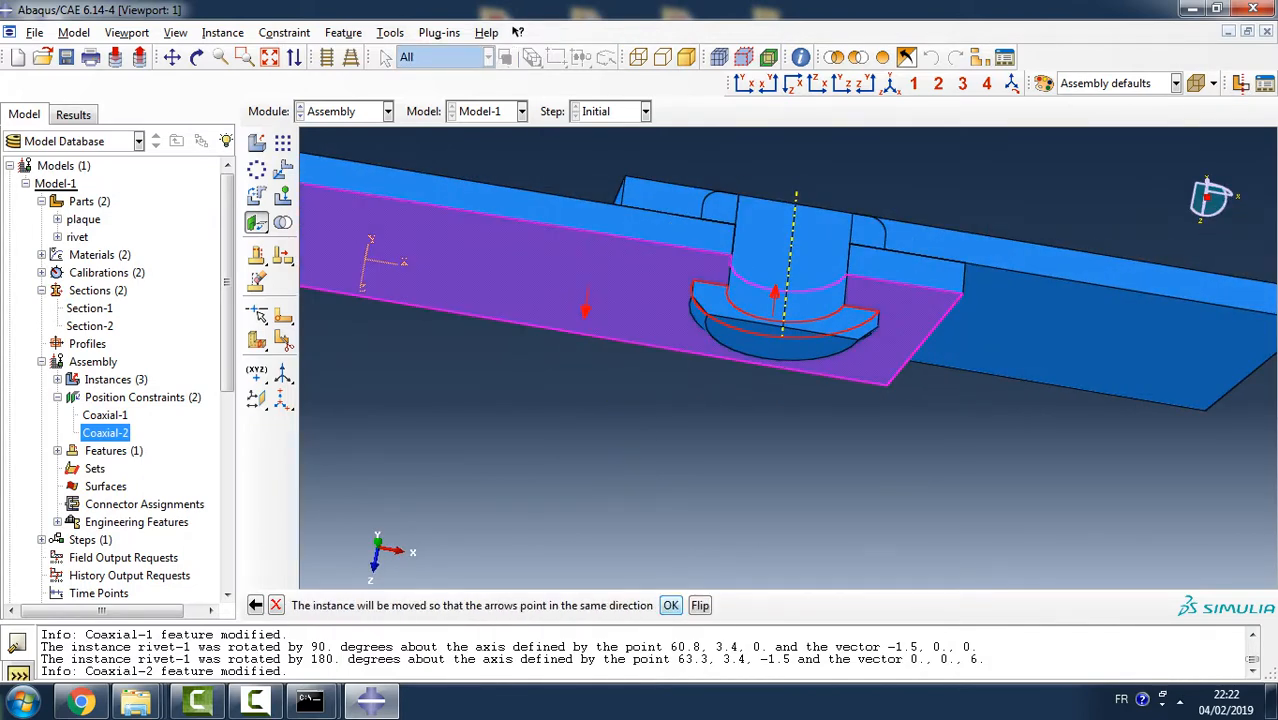
left_click(671, 605)
key("Return")
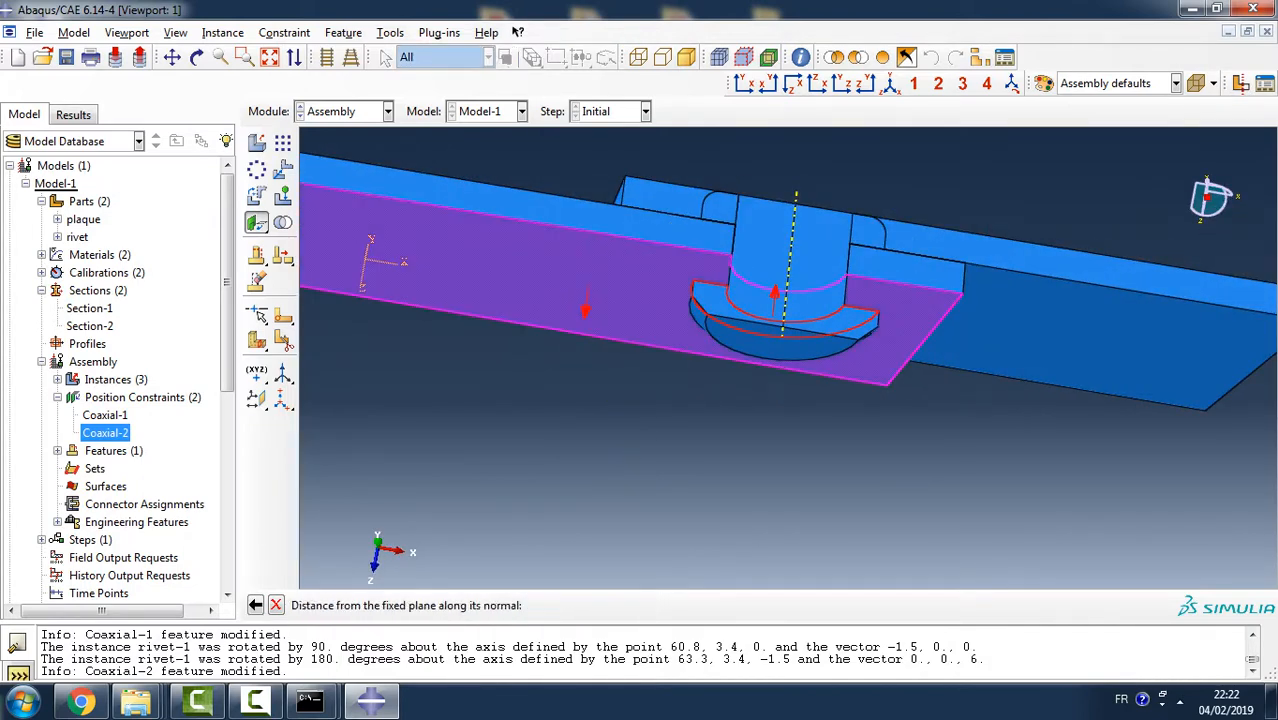
left_click(637, 372)
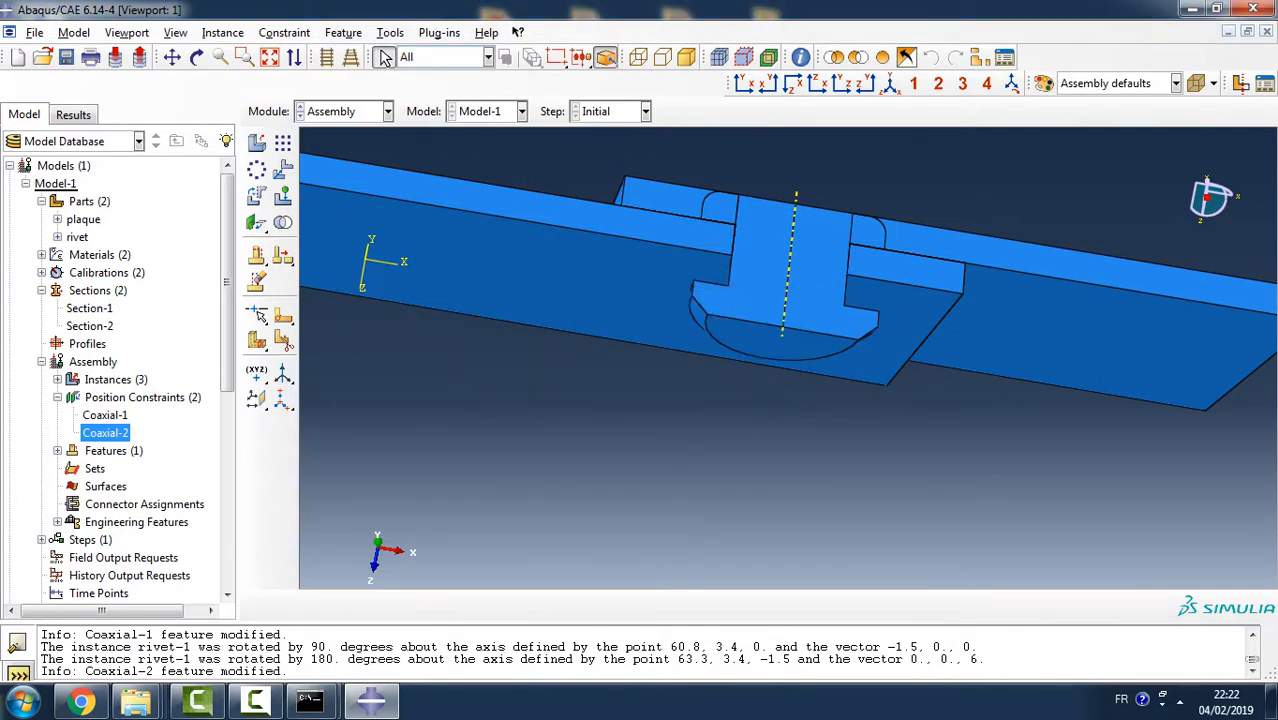
left_click_drag(745, 290, 747, 358, "ctrl+alt")
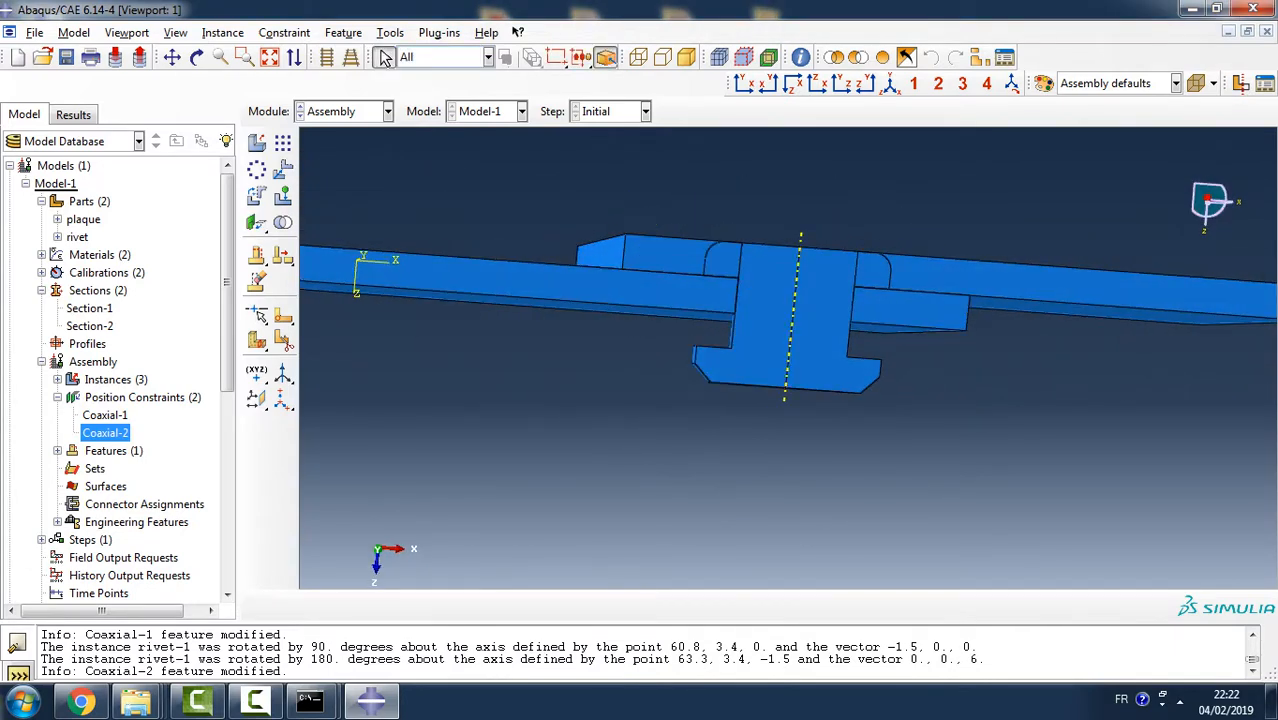
- Try a face-to-face constraint with the lower plaque's outer face movable, the protruding rivet head's inner face fixed, and a distance of 0.0
left_click(285, 33)
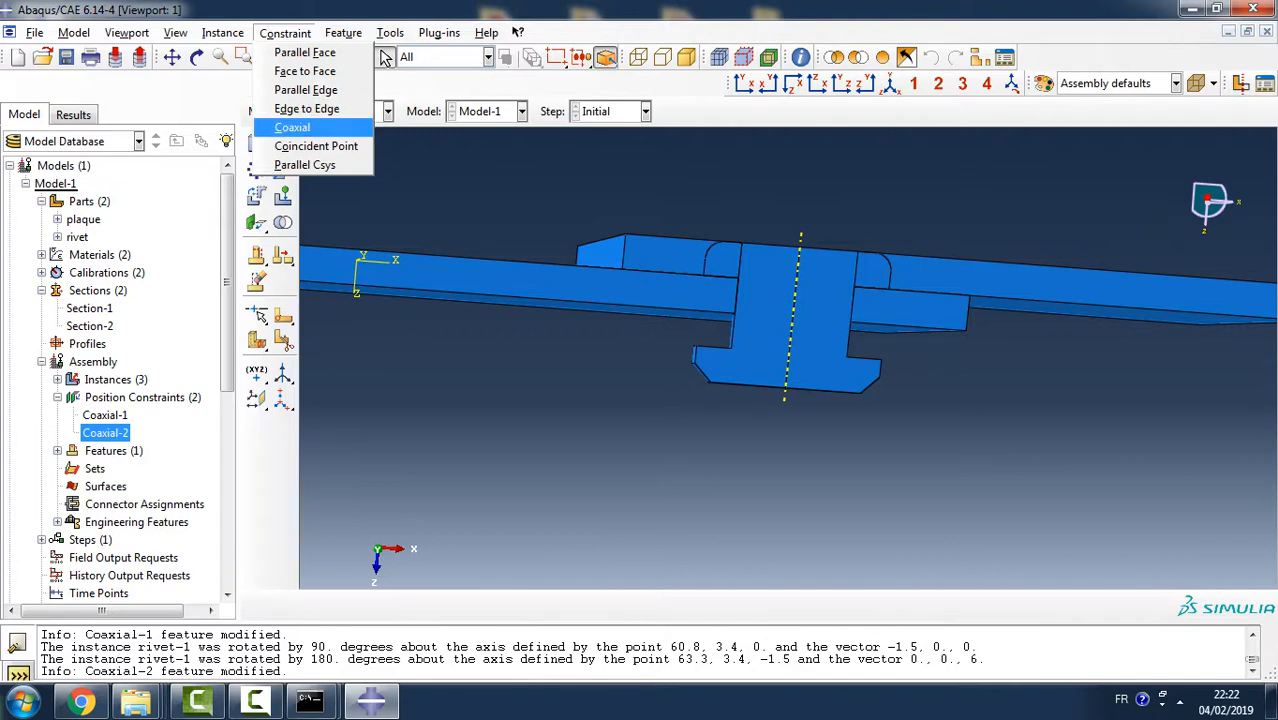
key("Up")
key("Up")
key("Up")
key("Return")
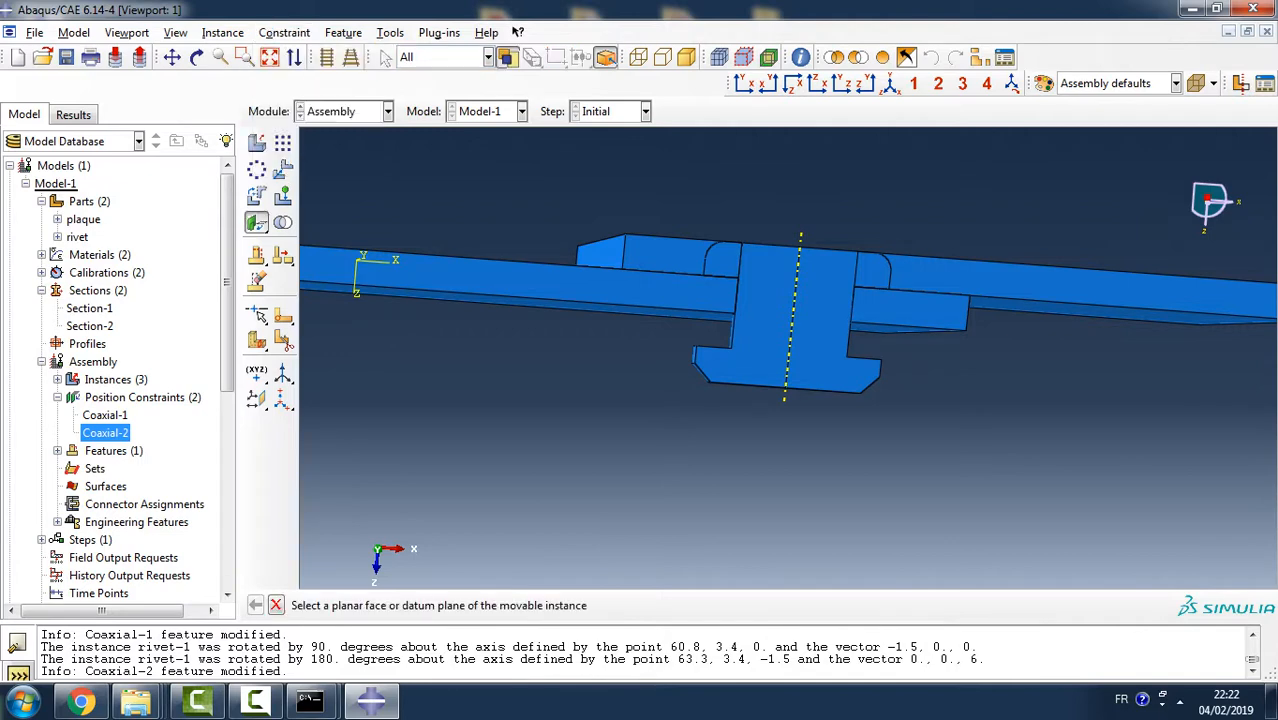
left_click(662, 312)
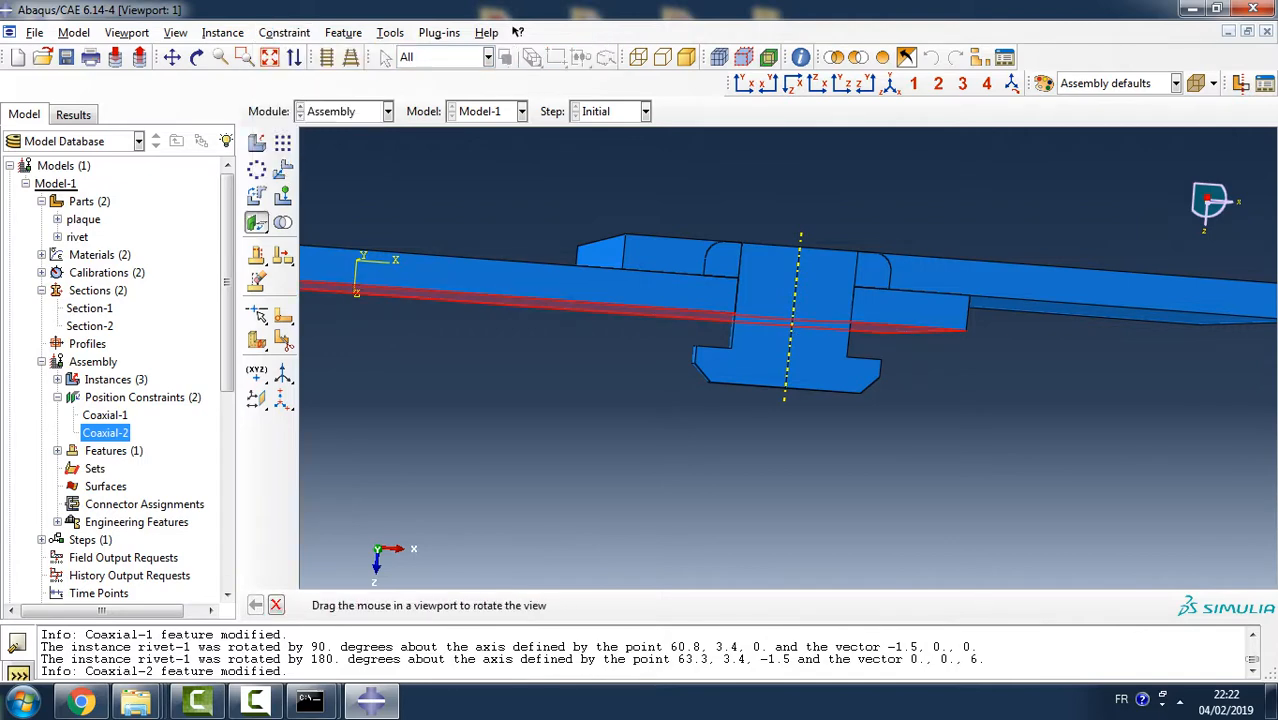
left_click_drag(672, 333, 703, 362, "ctrl+alt")
left_click(810, 368)
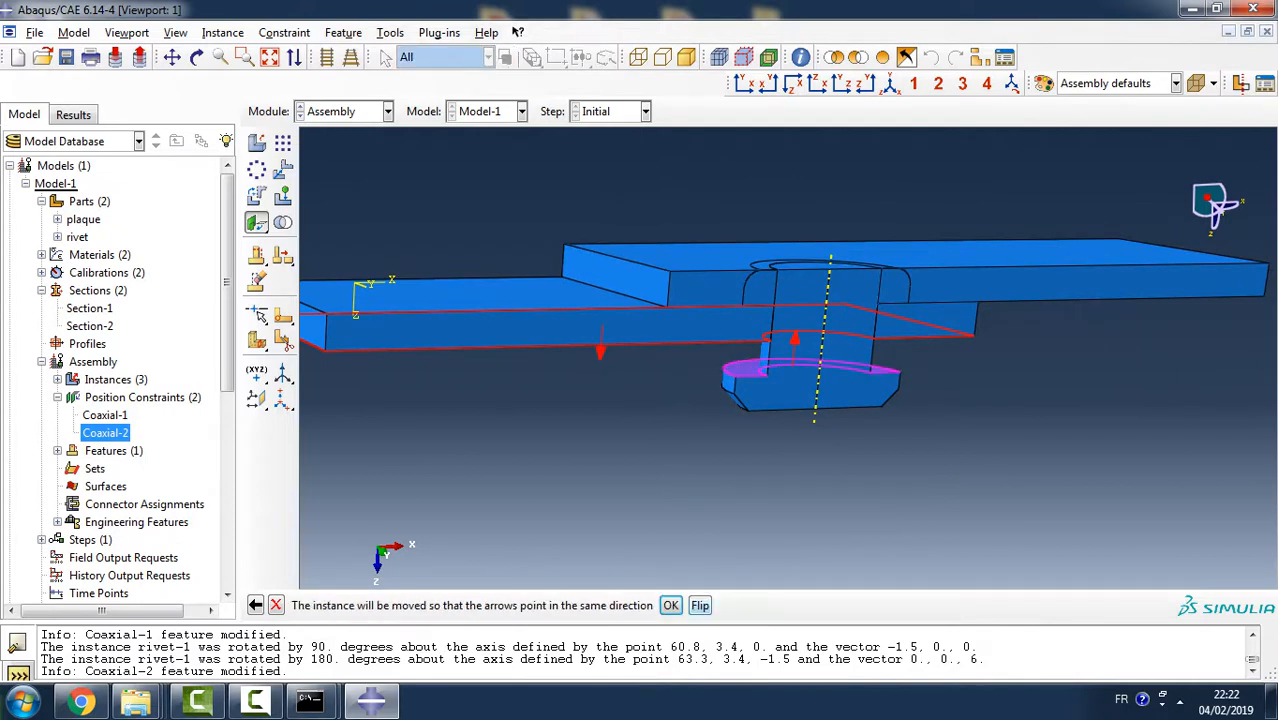
left_click(670, 605)
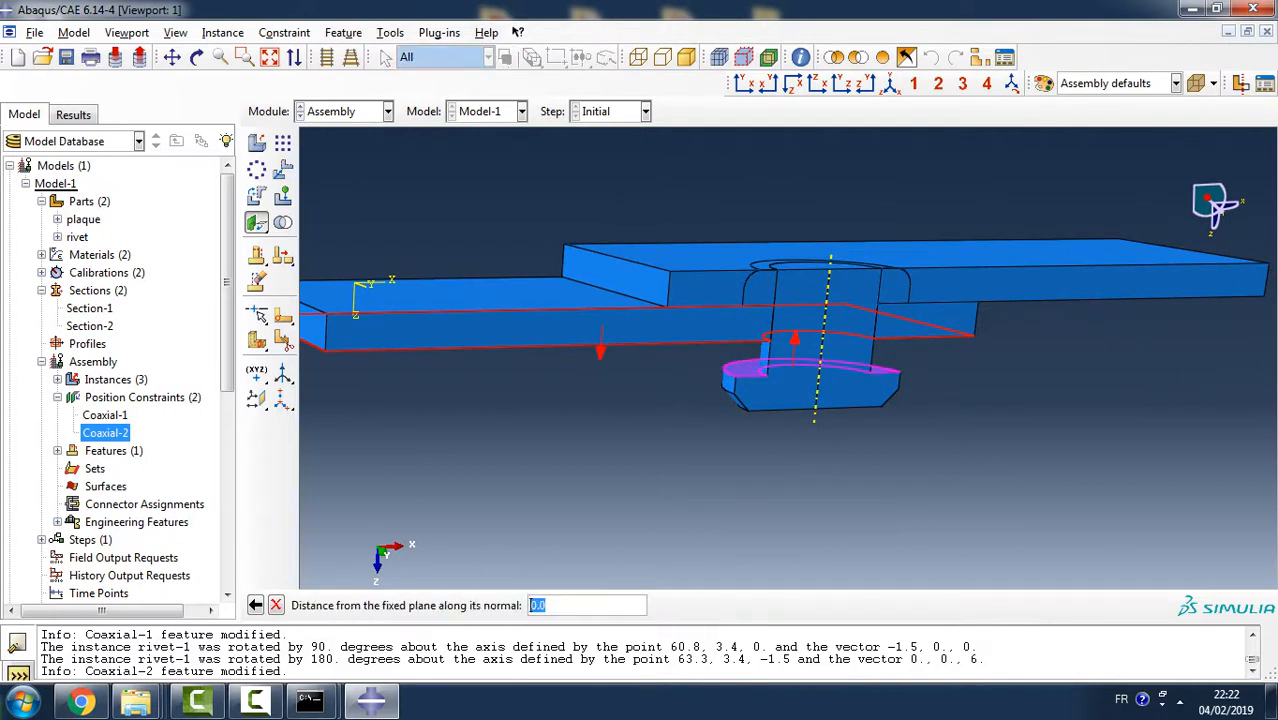
key("Return")
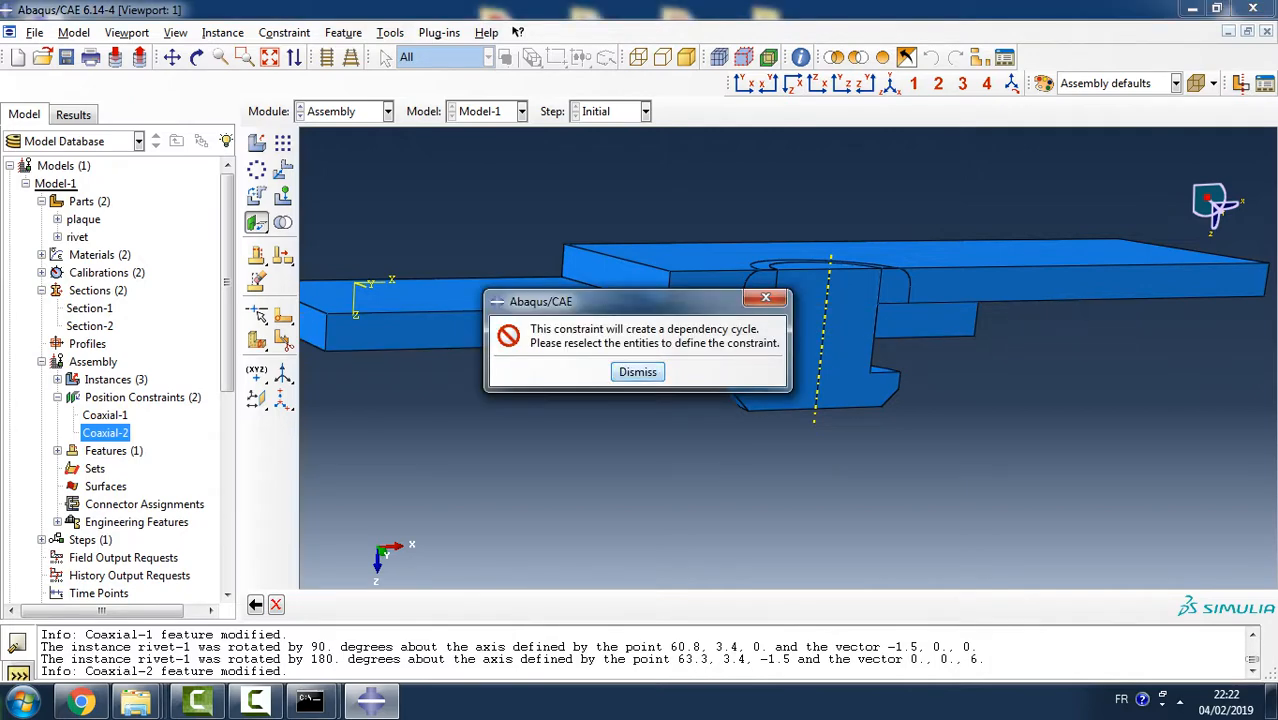
left_click(637, 371)
- Try the face-to-face constraint from the lower plaque's outer face to the rivet head's inner face with flipped direction and distance 0.0
left_click(284, 32)
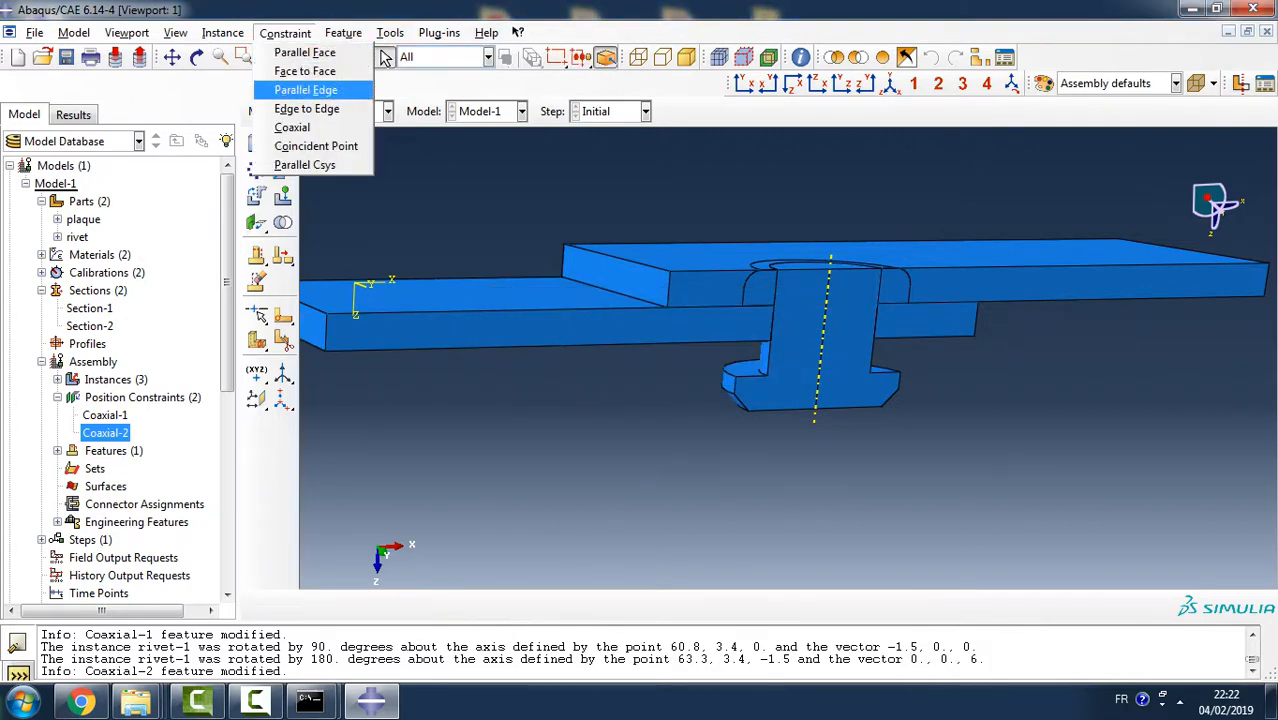
left_click(305, 71)
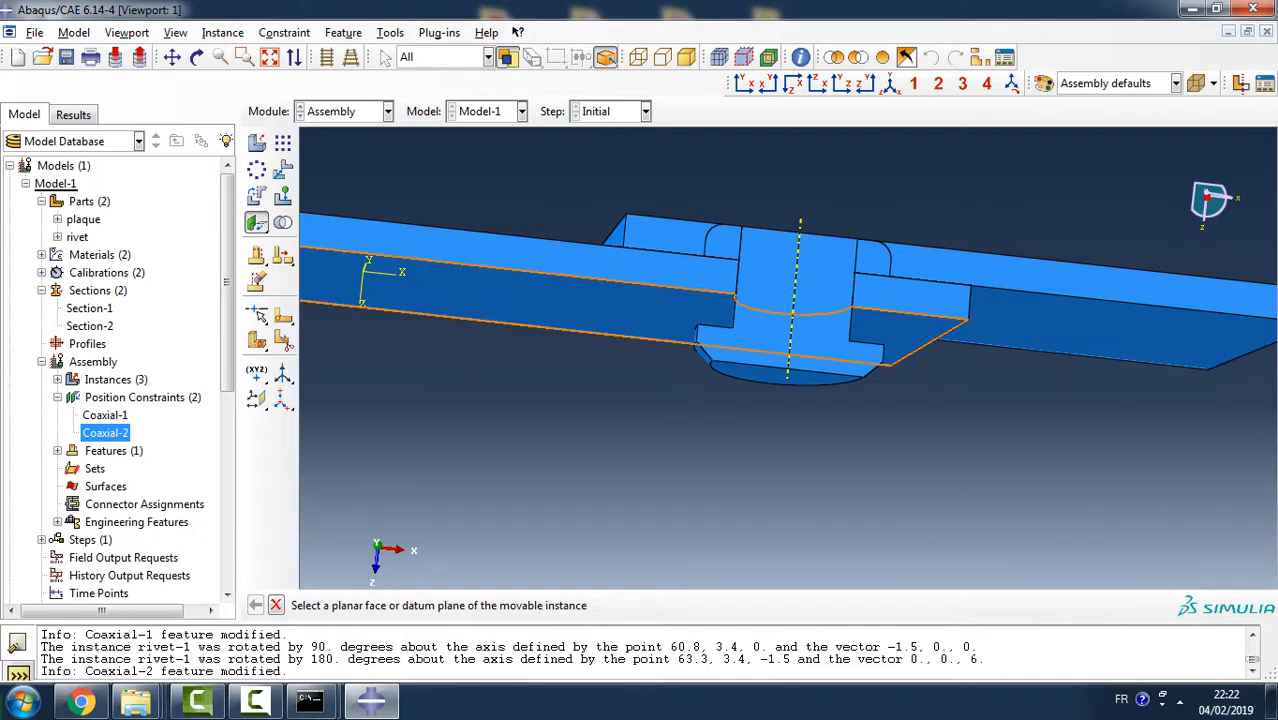
left_click(625, 308)
left_click_drag(640, 320, 650, 440, "ctrl+alt")
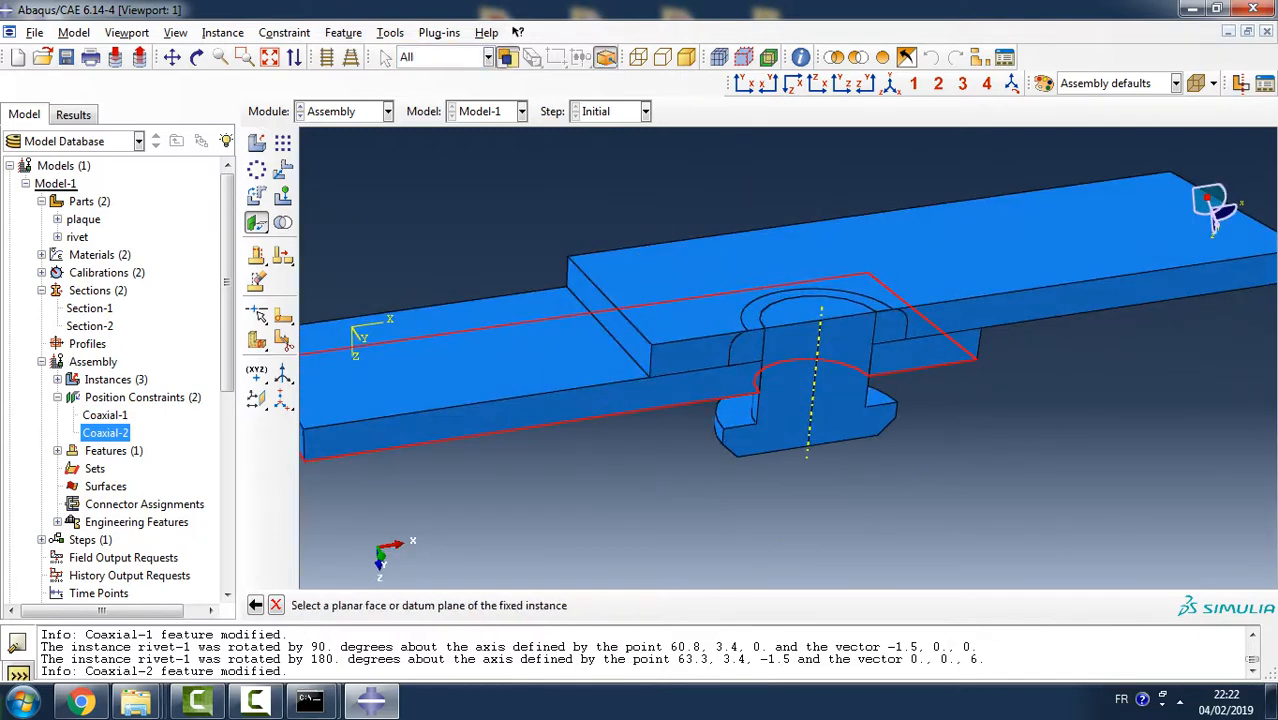
left_click(738, 411)
left_click(700, 605)
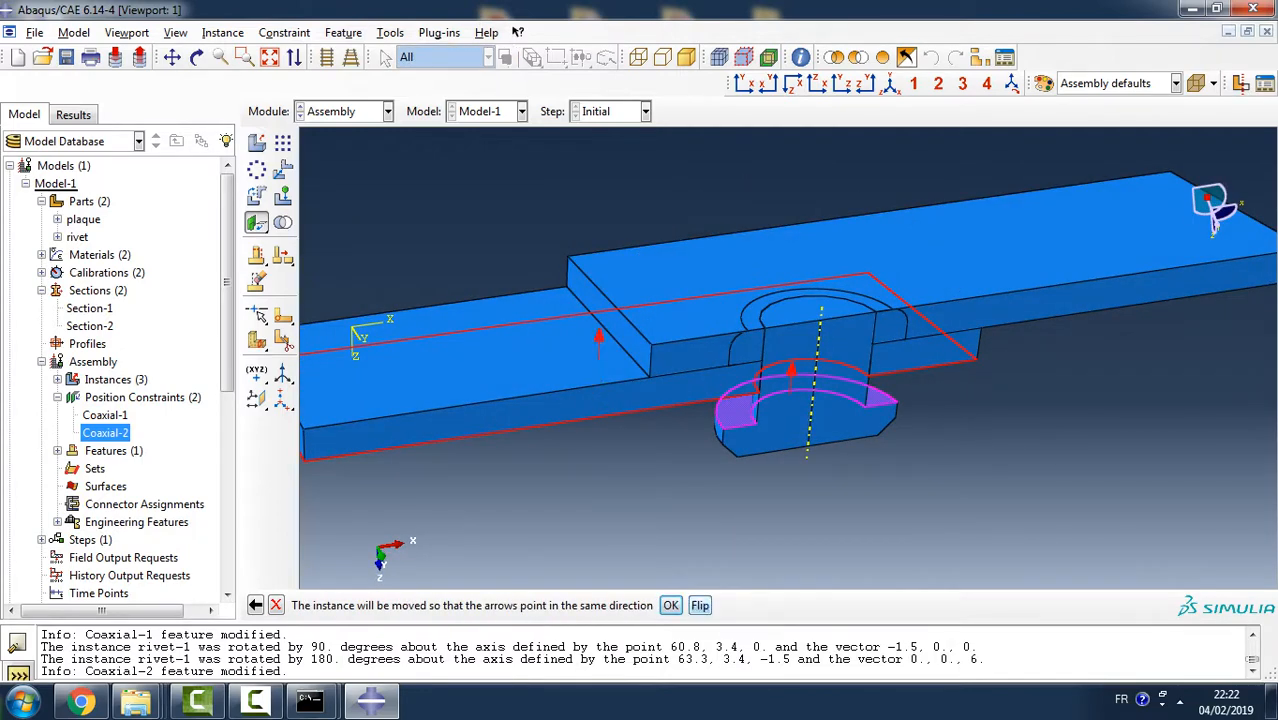
left_click(671, 605)
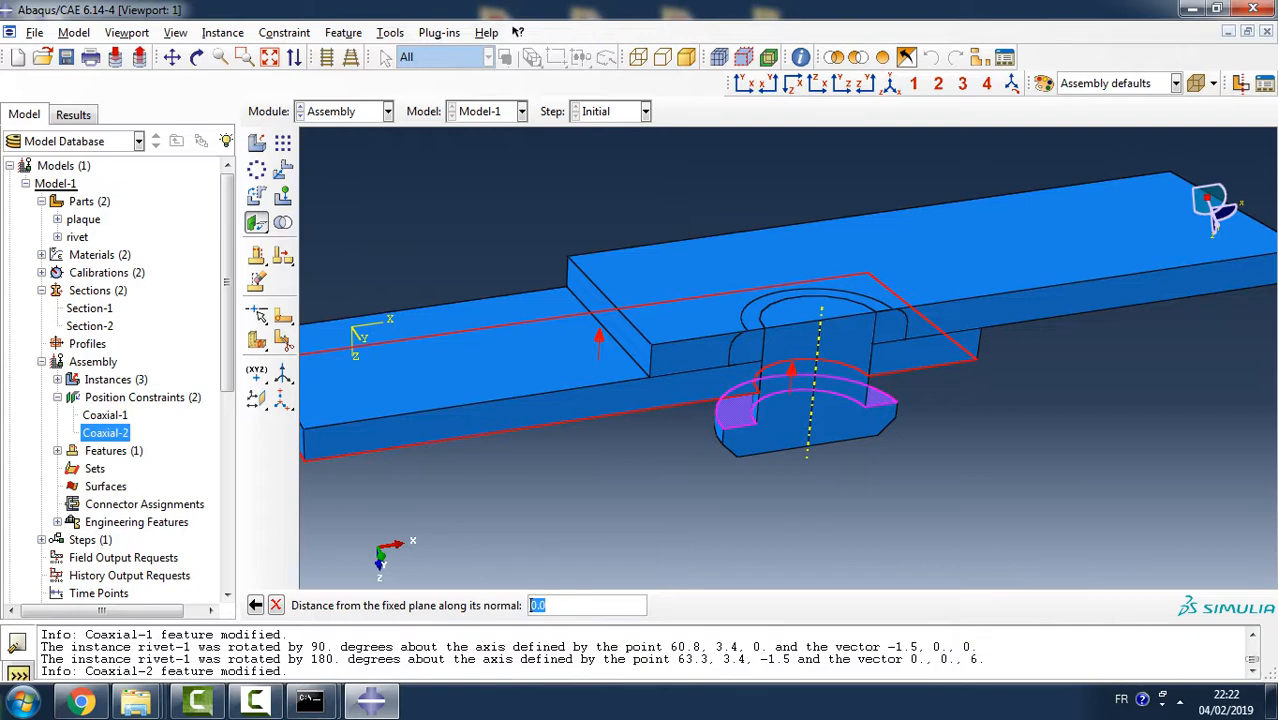
key("Return")
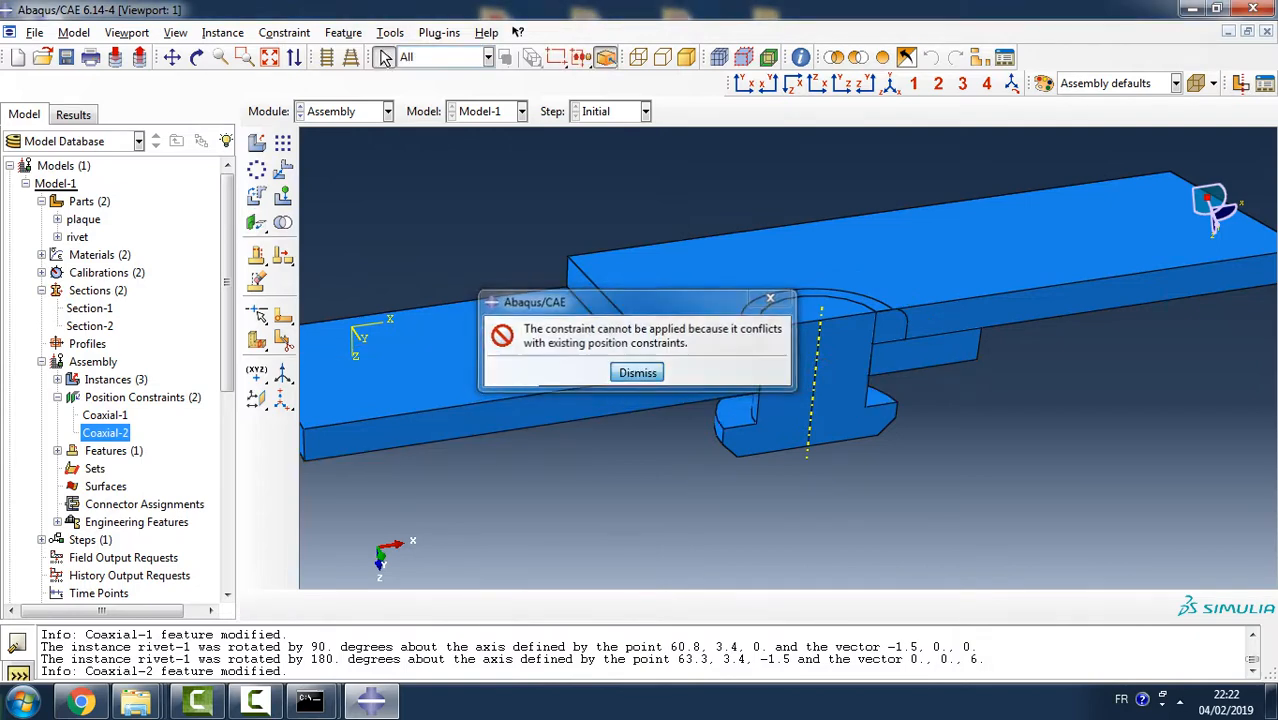
left_click(636, 371)
- Translate the rivet instance by 0, 0, -6, from the axis point on its lower head to the one on its upper head
left_click_drag(1212, 208, 1212, 202)
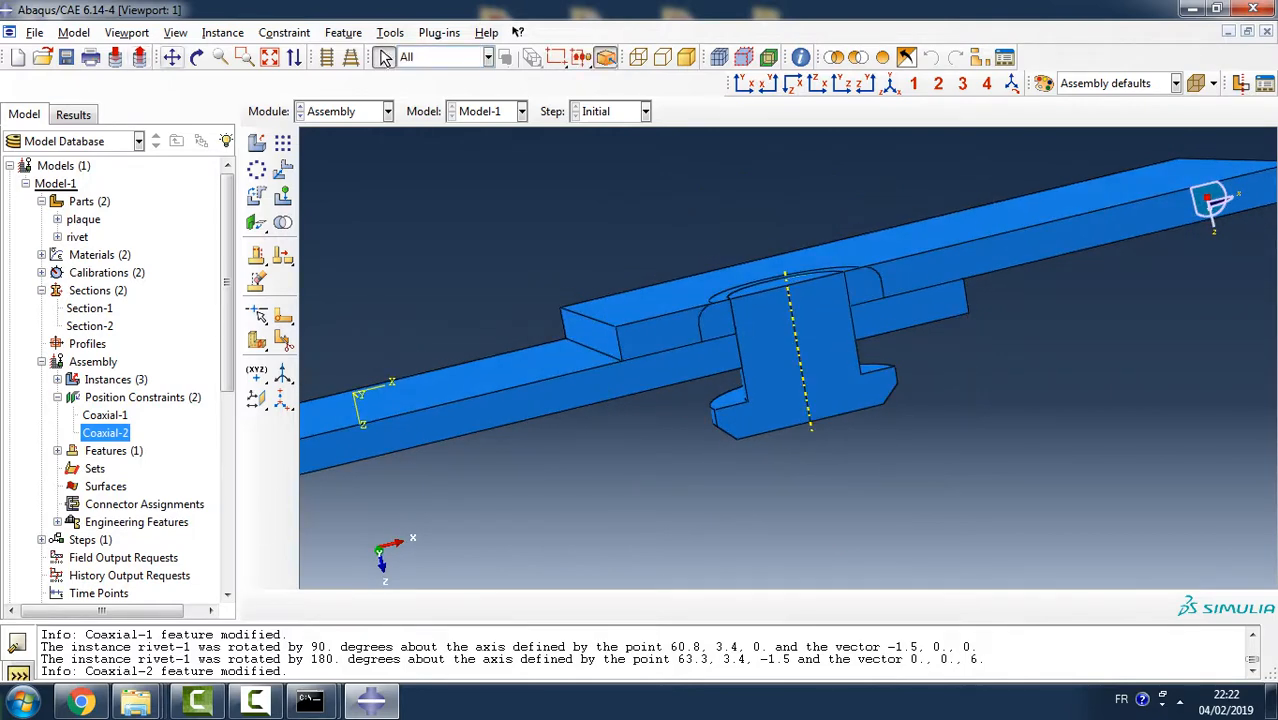
left_click(223, 32)
left_click(240, 108)
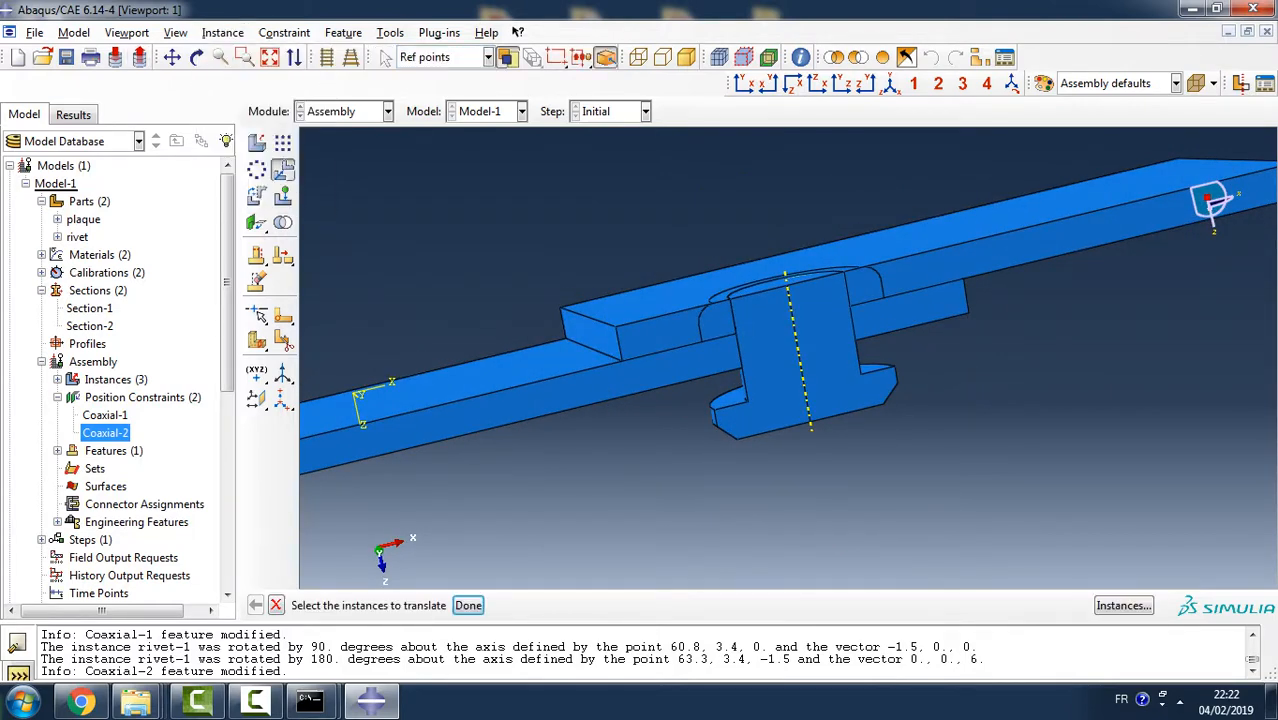
left_click(800, 360)
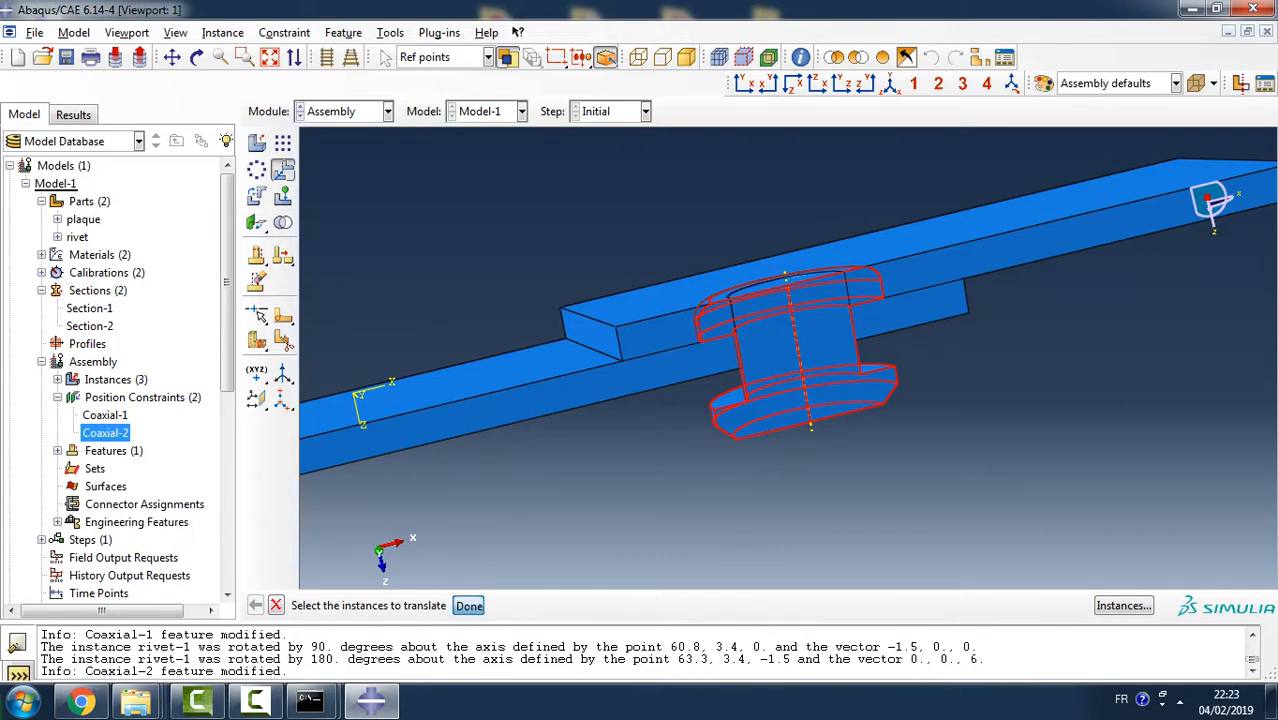
left_click(468, 605)
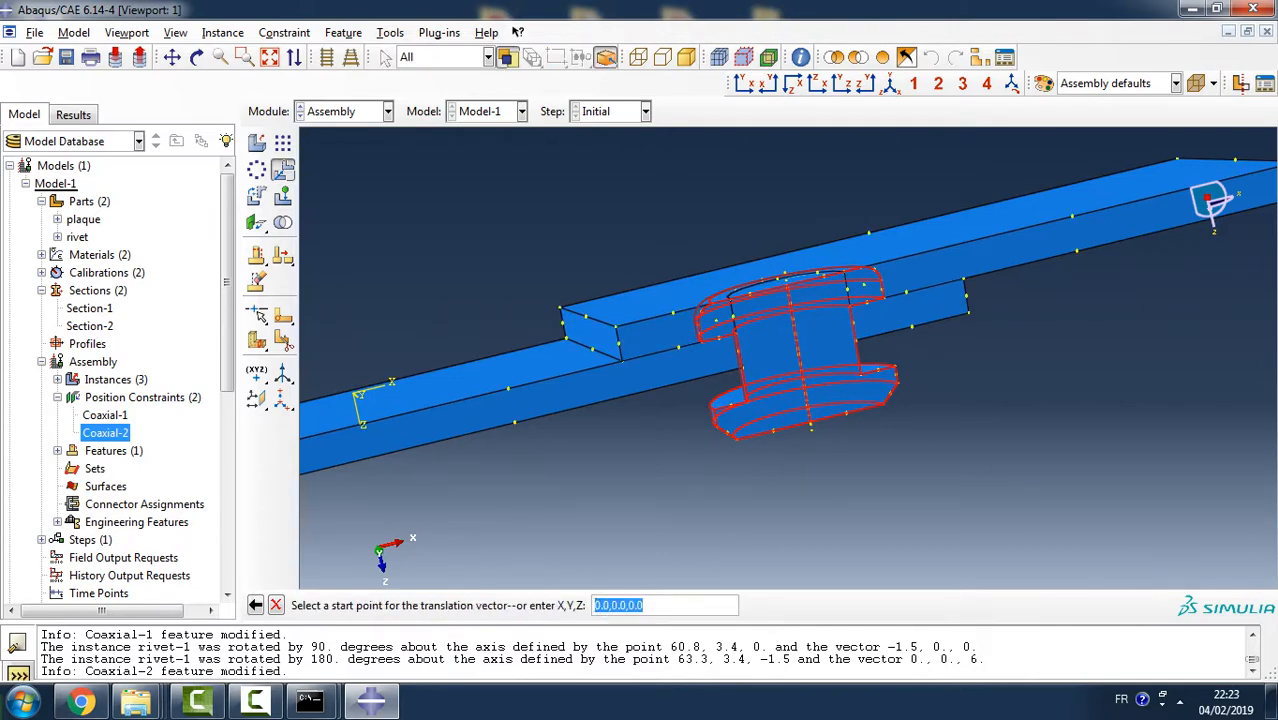
left_click(810, 422)
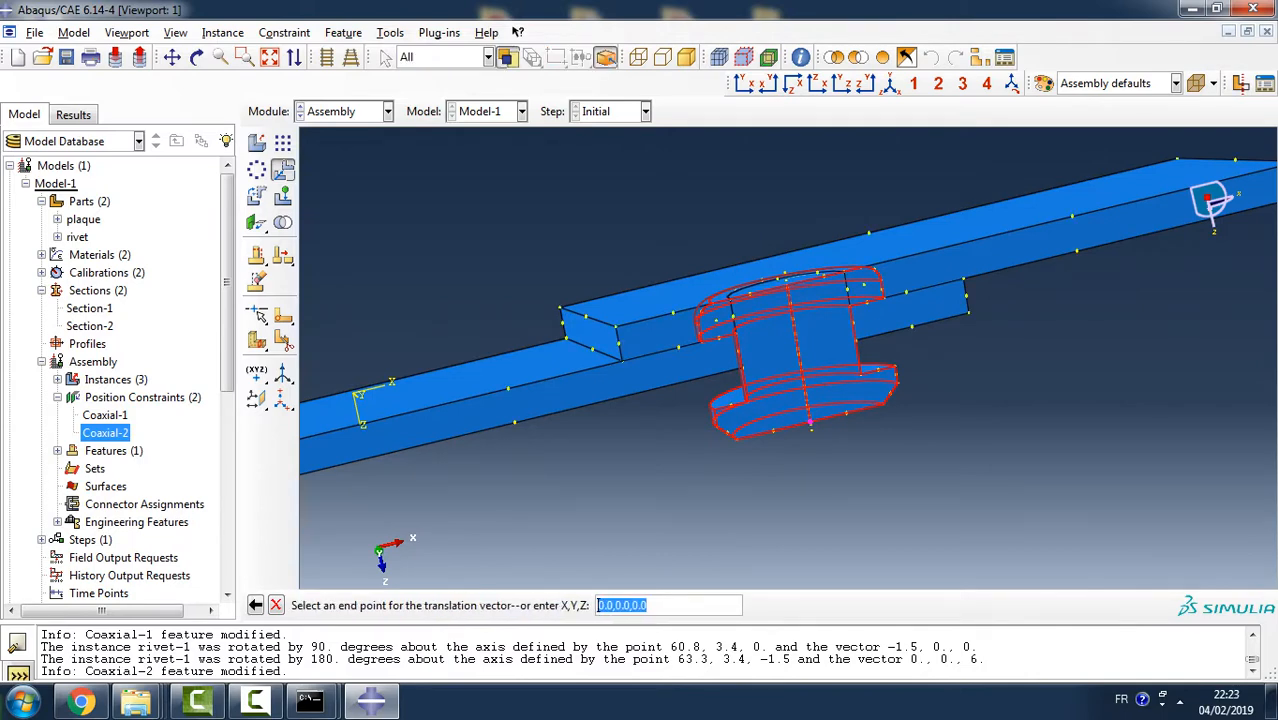
left_click(786, 285)
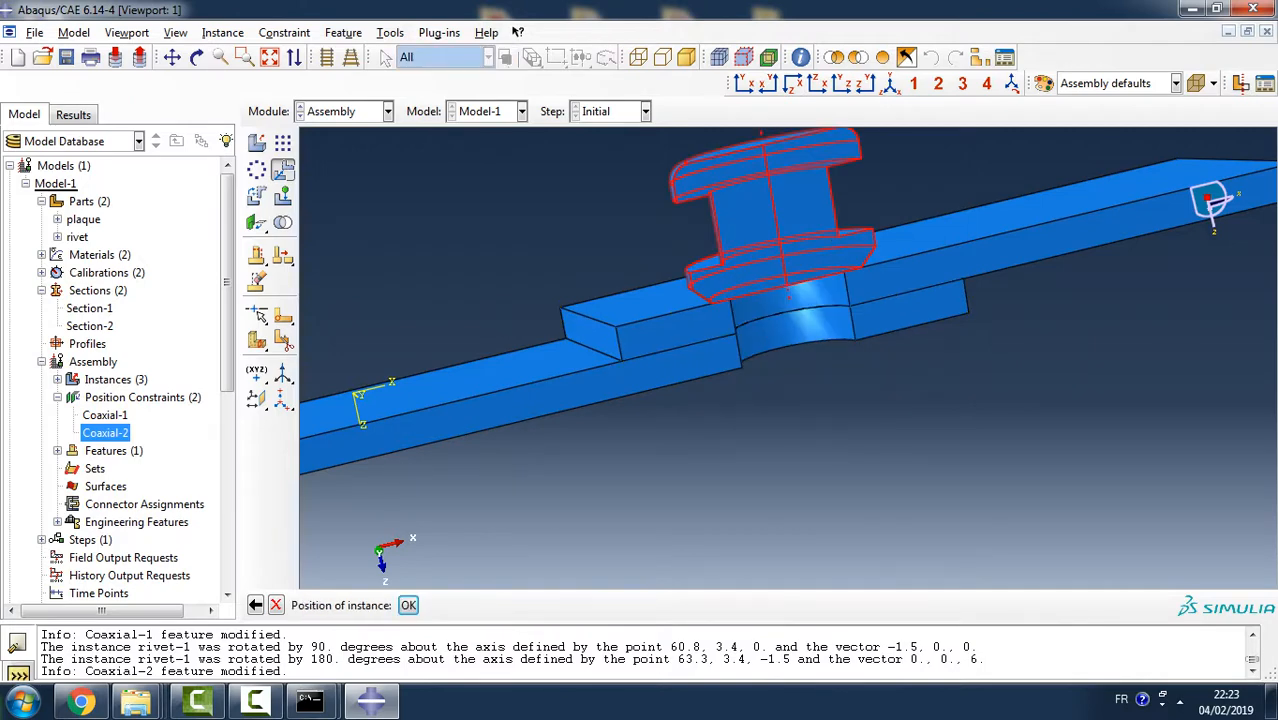
left_click(408, 605)
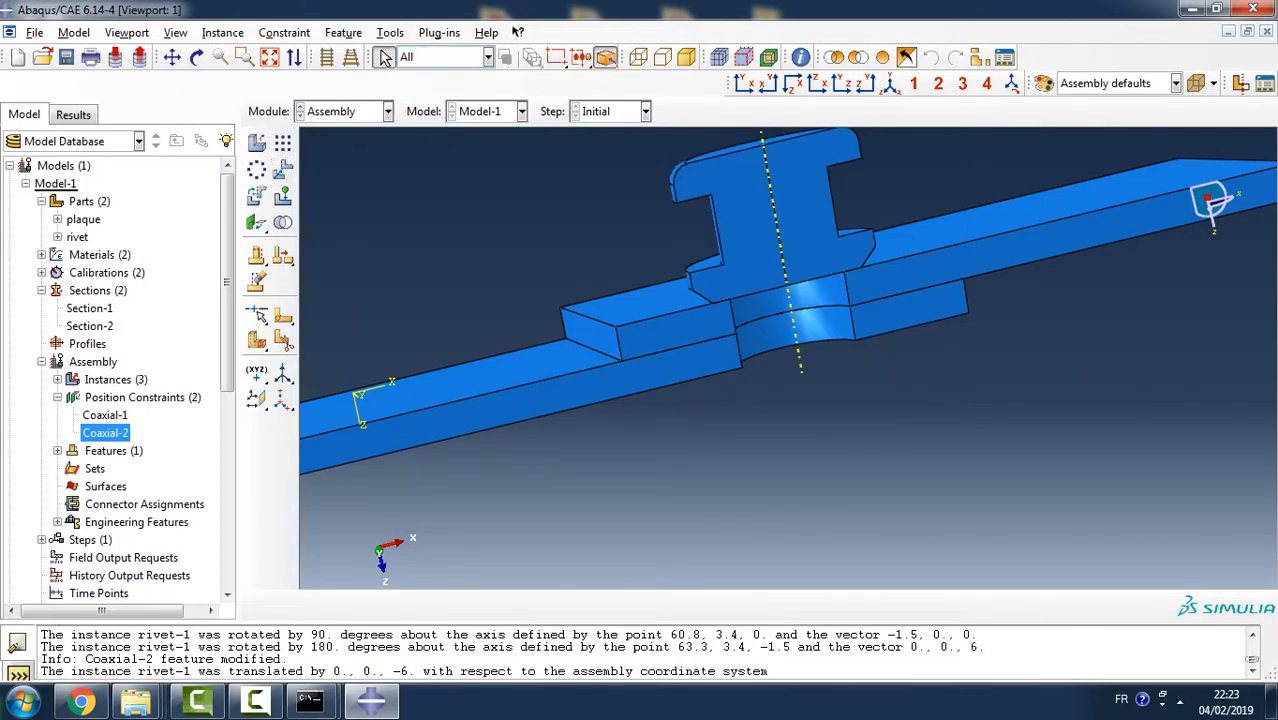
- Try to apply a face-to-face constraint from the inner face of the raised rivet's upper head to the upper plaque's top face
left_click_drag(780, 385, 808, 400, "ctrl+alt")
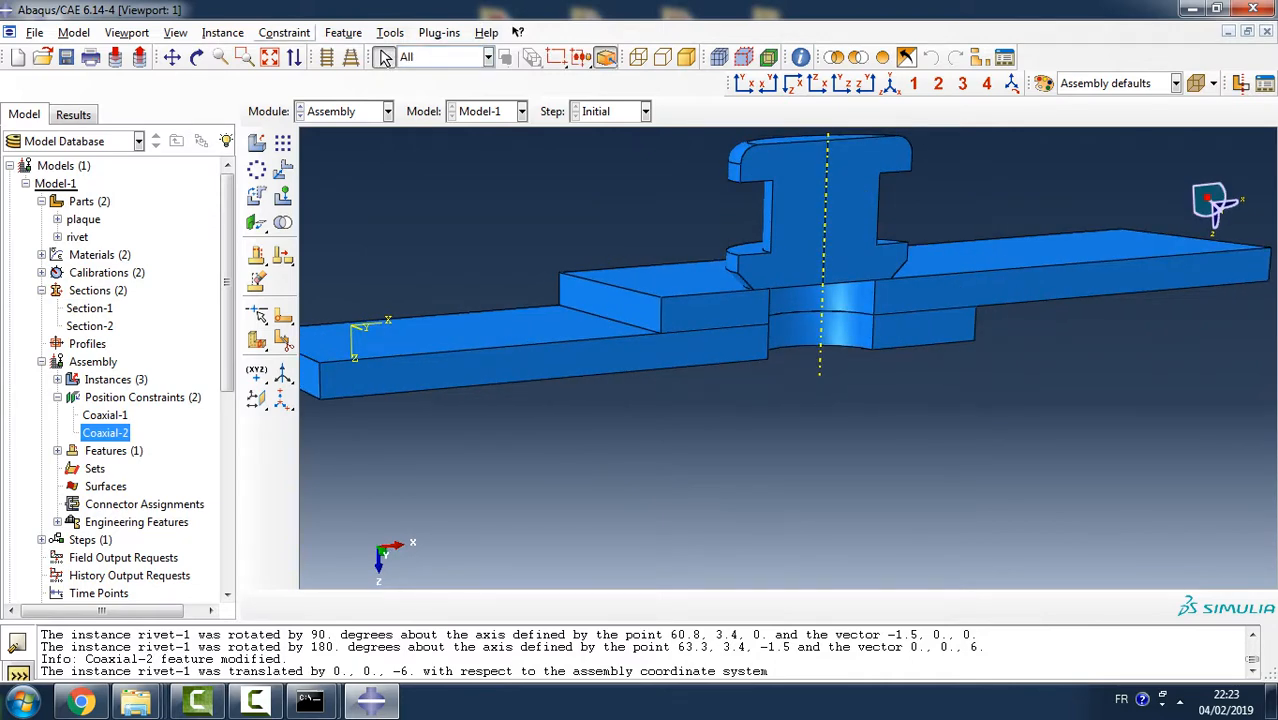
left_click(284, 32)
left_click(305, 71)
left_click_drag(800, 400, 792, 312, "ctrl+alt")
left_click(716, 175)
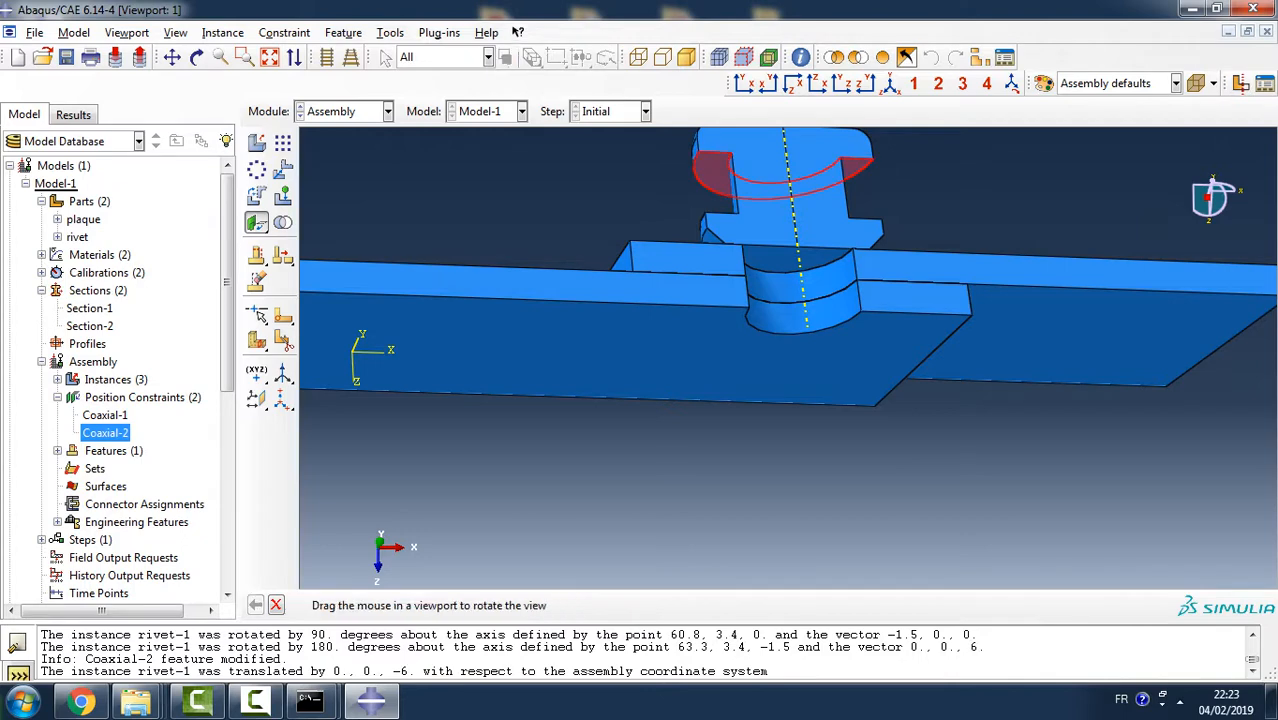
left_click_drag(716, 178, 700, 372, "ctrl+alt")
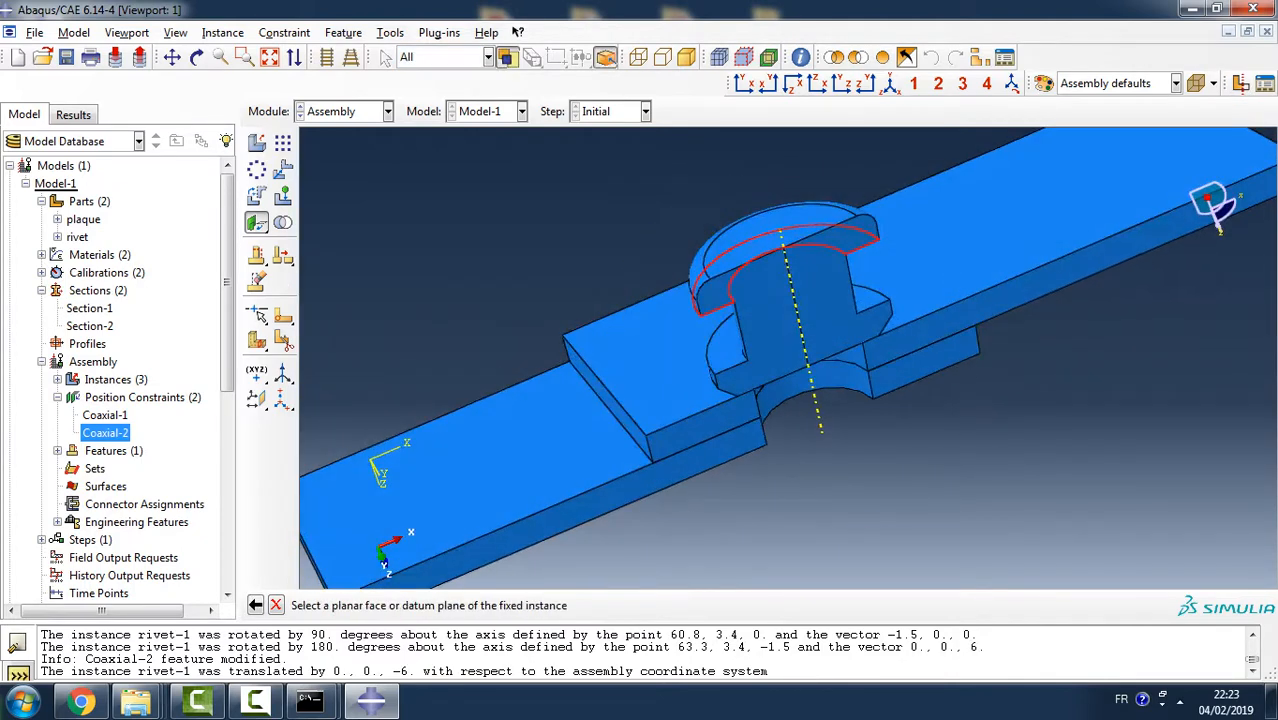
left_click(662, 368)
left_click(670, 605)
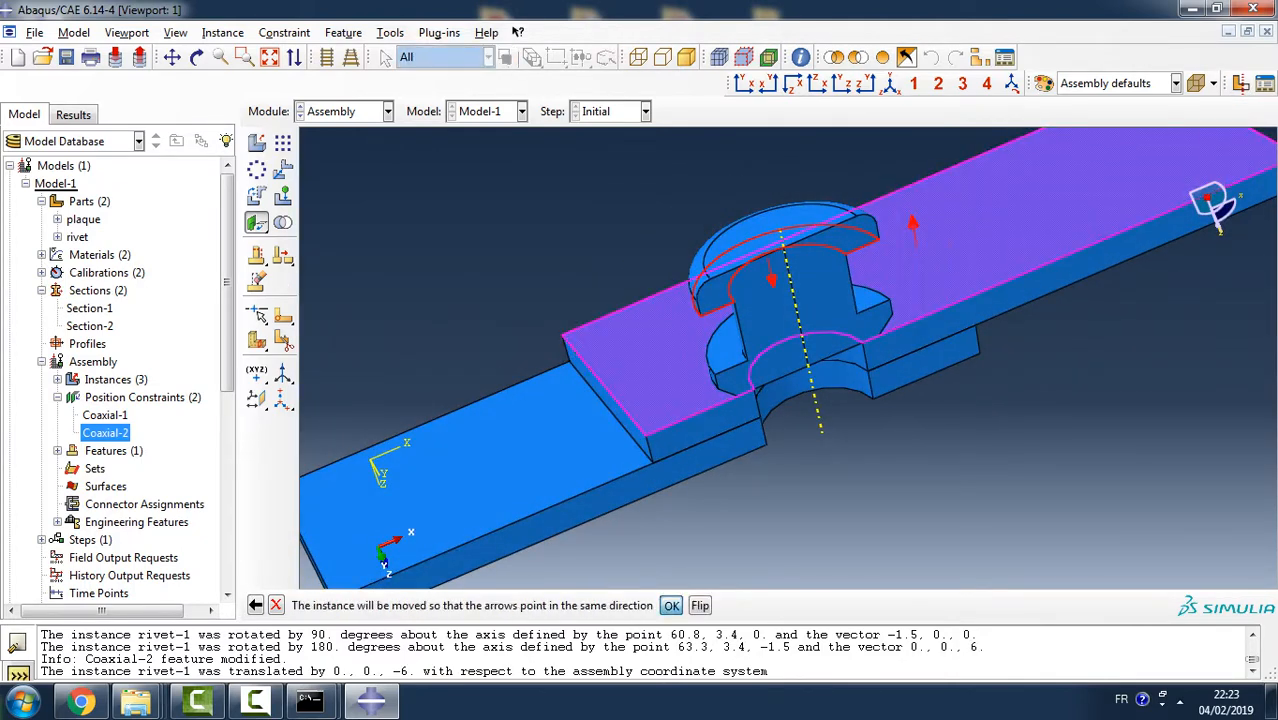
key("Return")
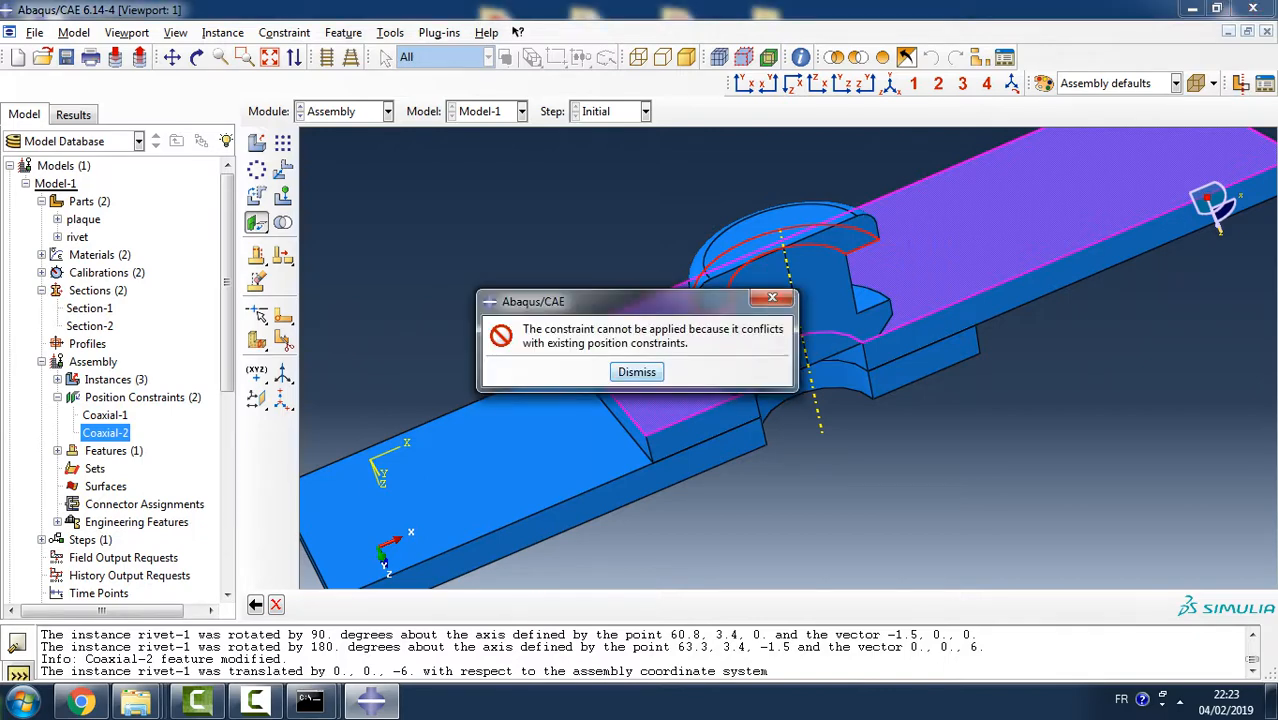
left_click(637, 372)
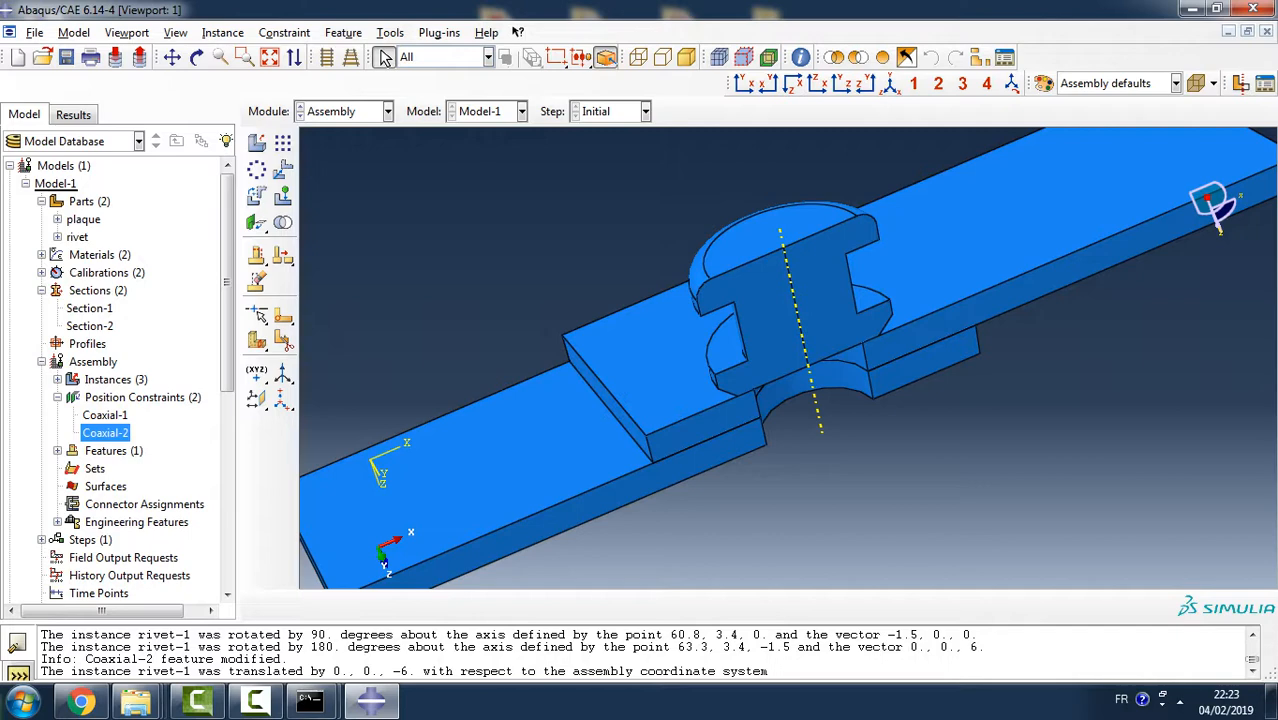
- Suppress the Coaxial-2 position constraint between the rivet shank and the plaque hole
left_click(105, 415)
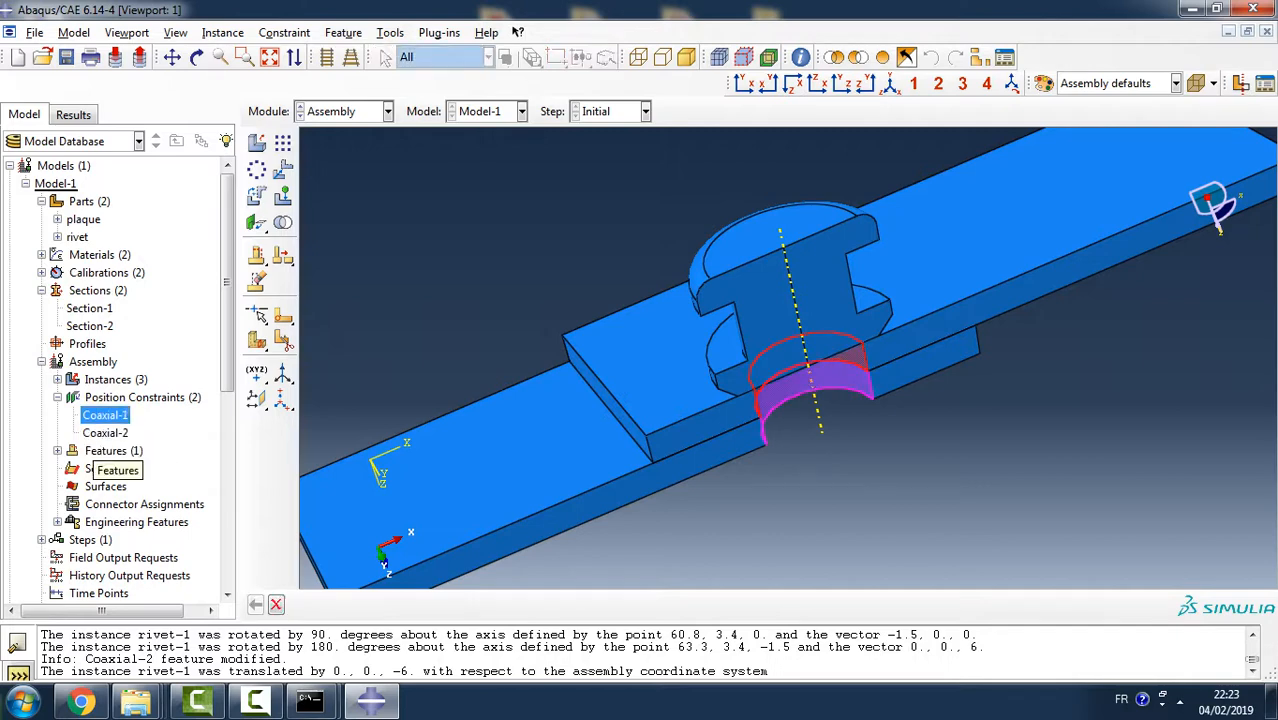
left_click(105, 432)
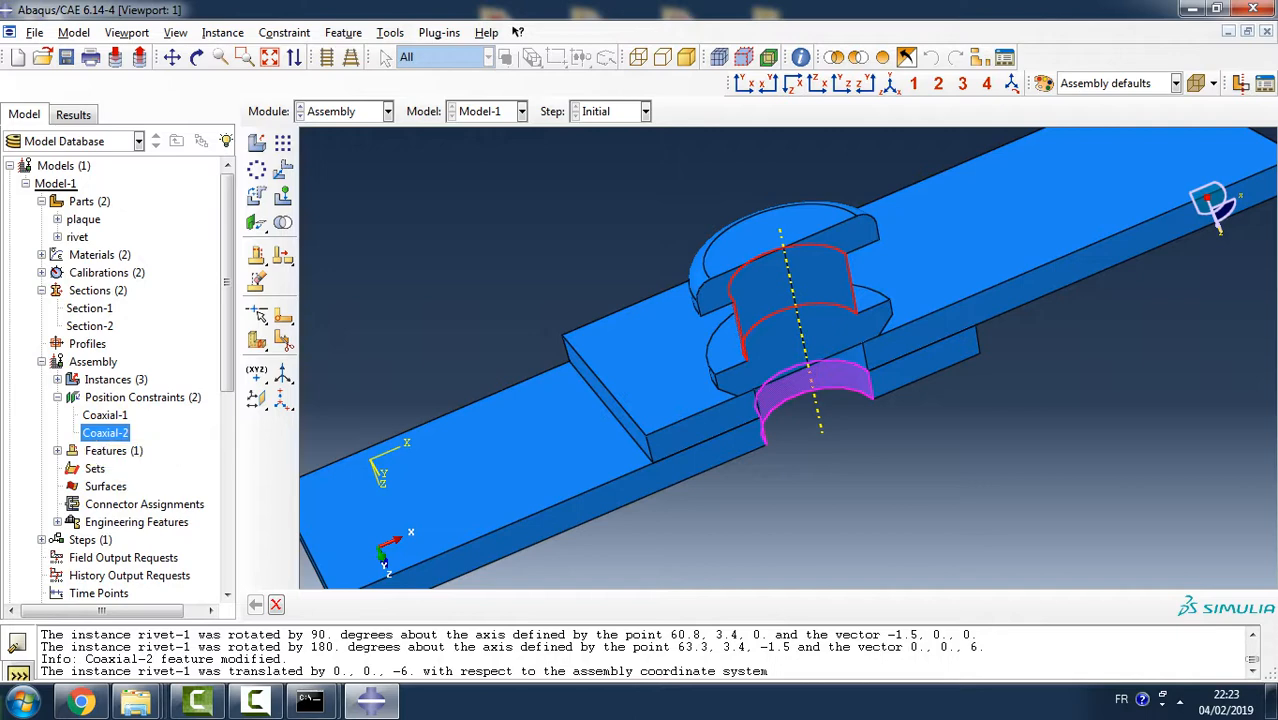
right_click(110, 432)
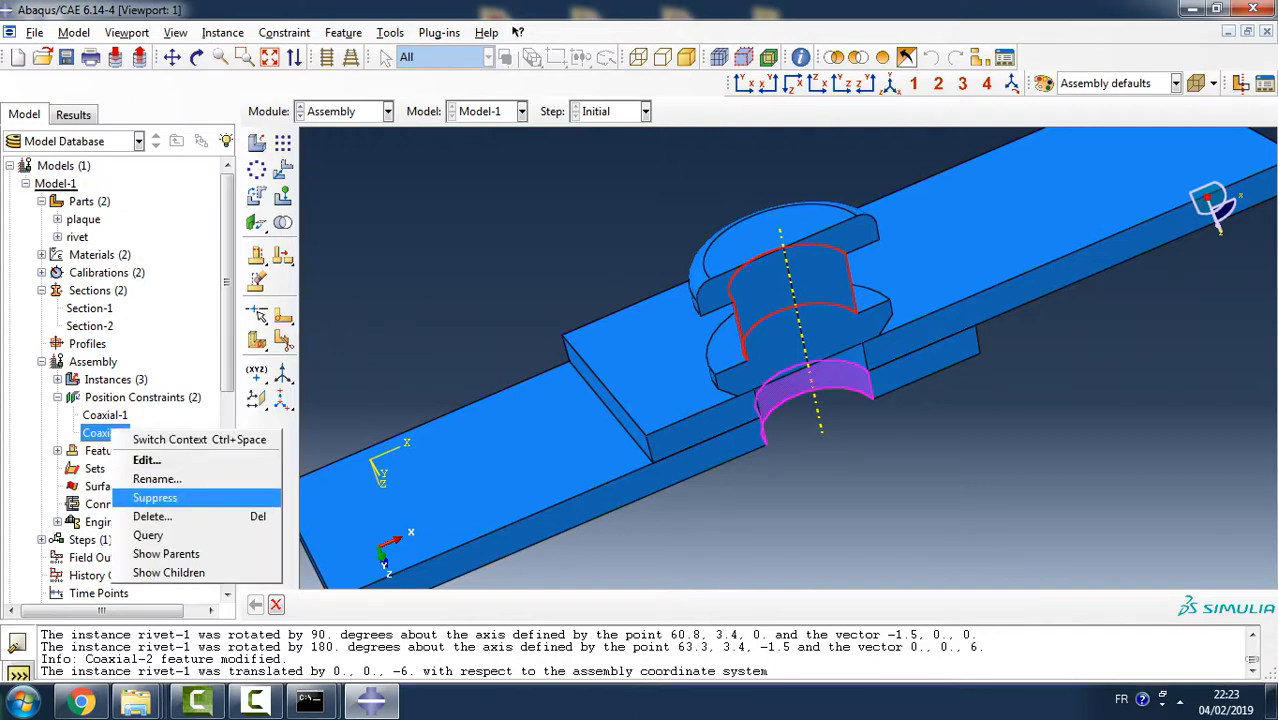
left_click(140, 496)
scroll(757, 353, "down", 7)
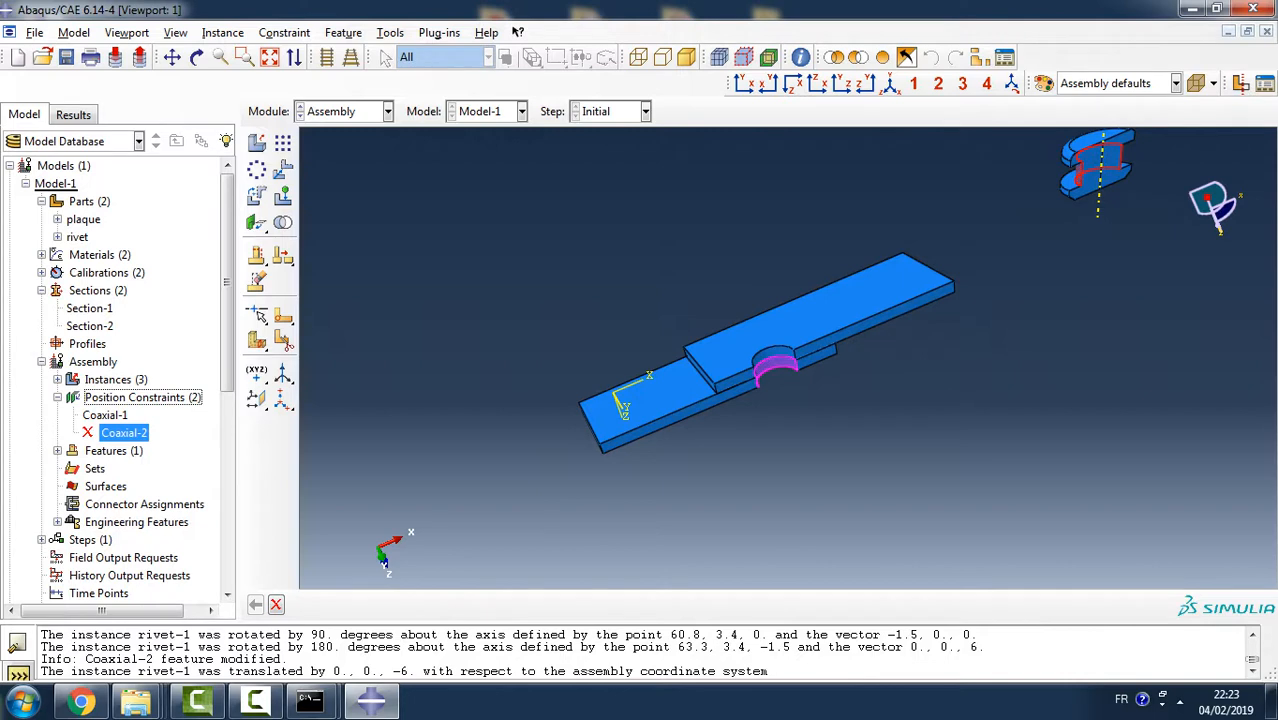
left_click(285, 33)
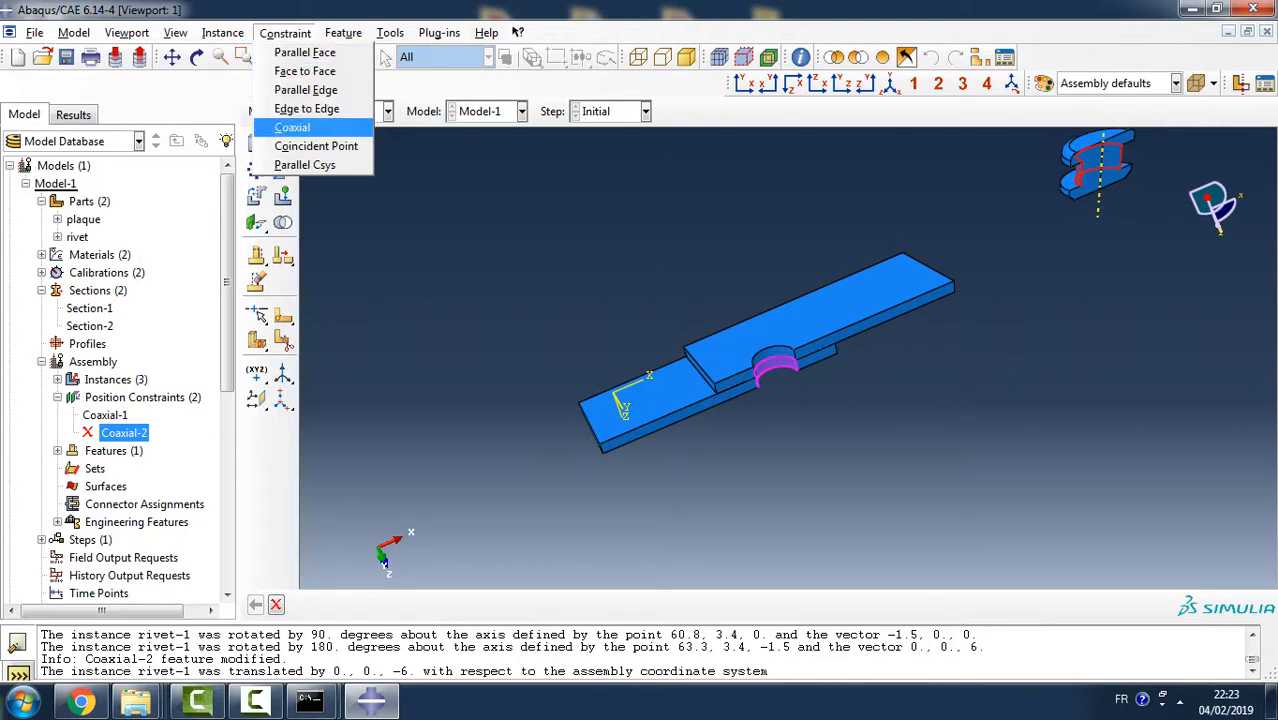
mouse_move(223, 33)
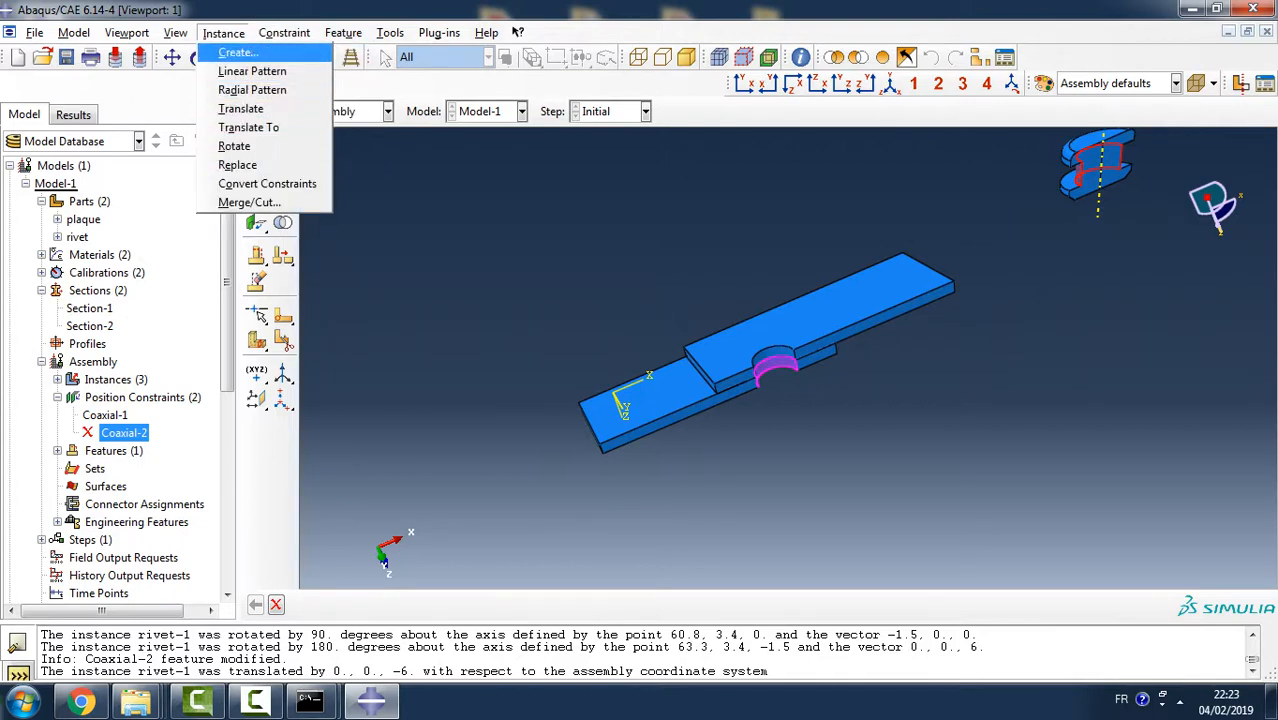
mouse_move(285, 33)
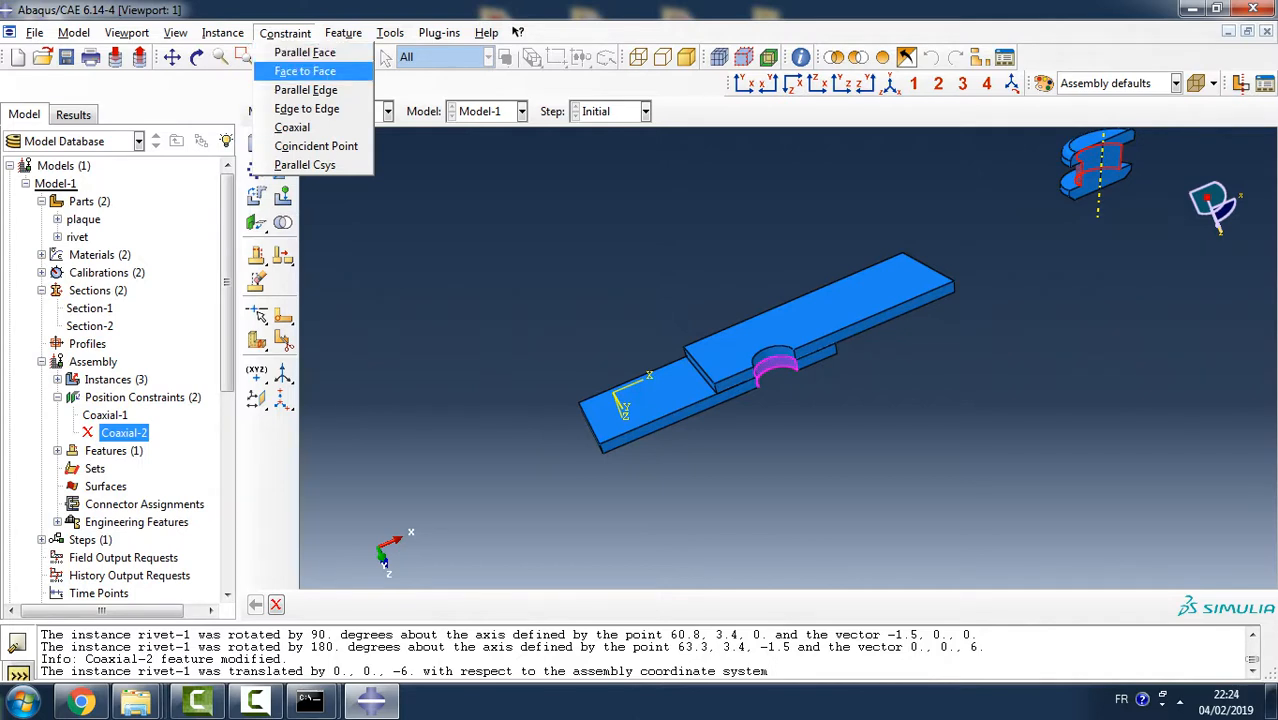
left_click(305, 71)
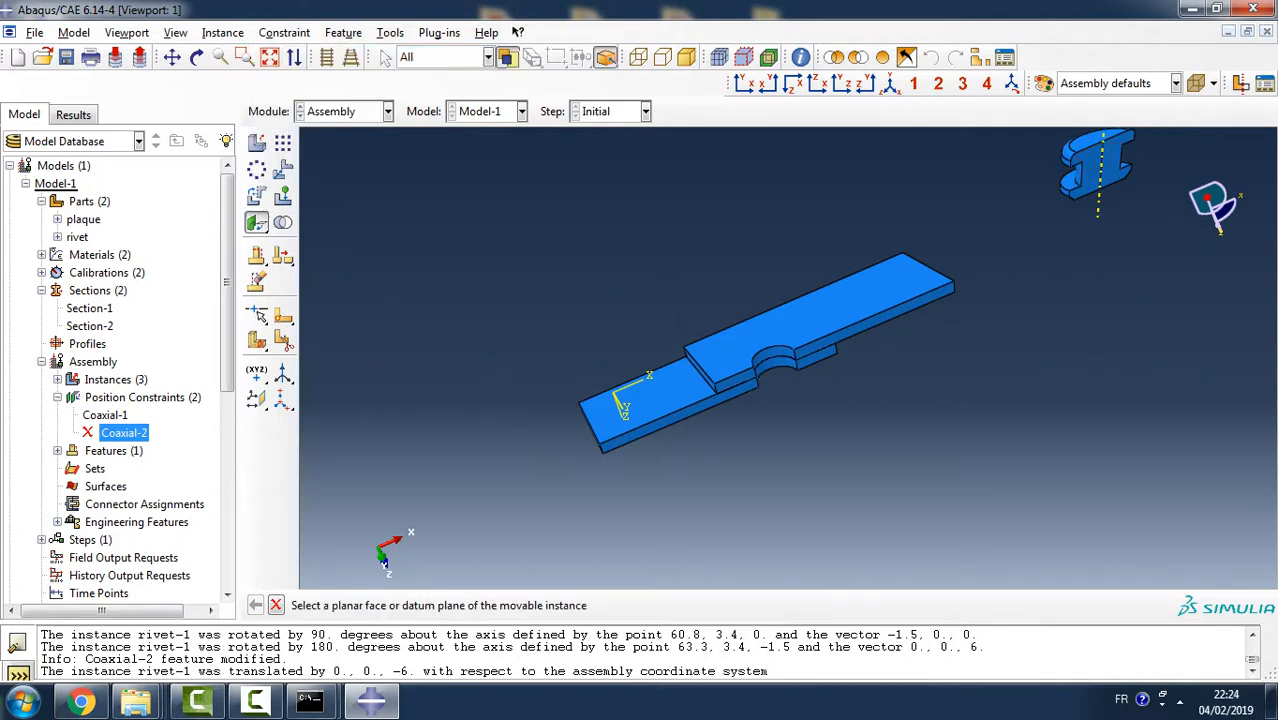
left_click_drag(780, 400, 702, 455, "ctrl+alt")
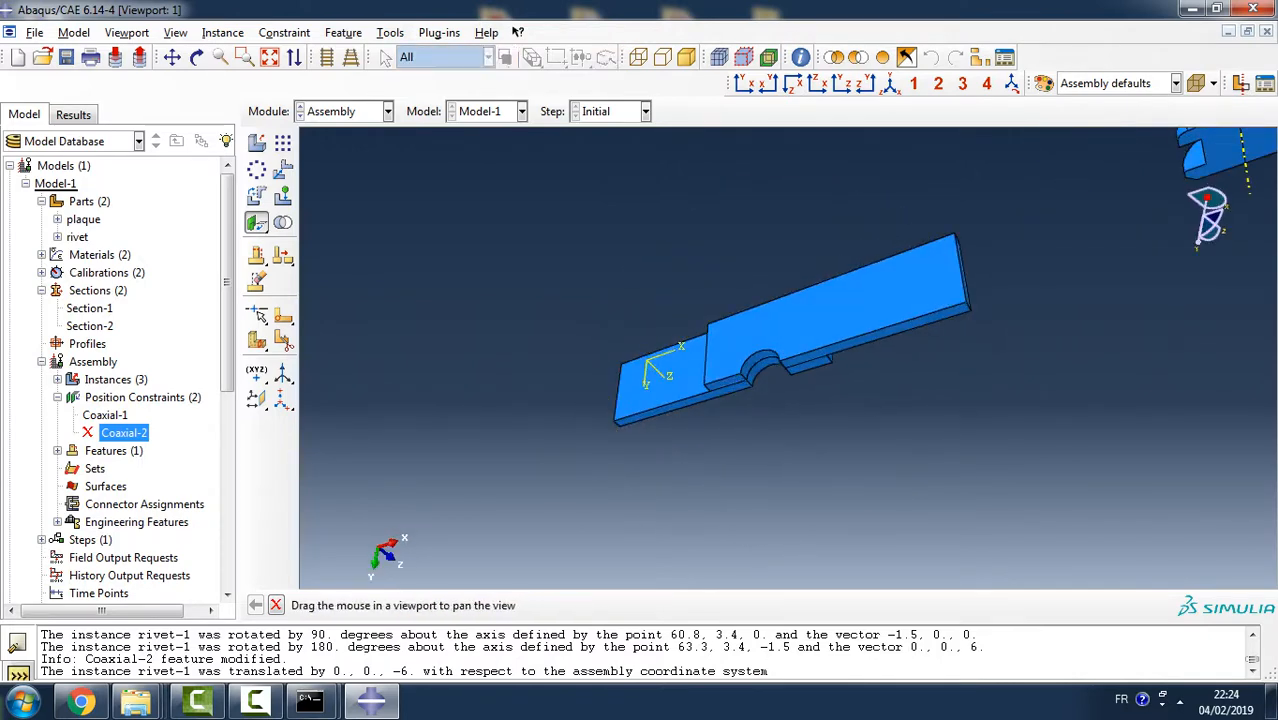
middle_click_drag(800, 330, 586, 467, "ctrl+alt")
mouse_move(780, 400)
left_mouse_down("ctrl+alt")
mouse_move(765, 410)
mouse_move(750, 385)
mouse_move(779, 400)
mouse_move(765, 390)
left_mouse_up("ctrl+alt")
left_click_drag(960, 292, 971, 322, "ctrl+alt")
left_click_drag(974, 340, 945, 360, "ctrl+alt")
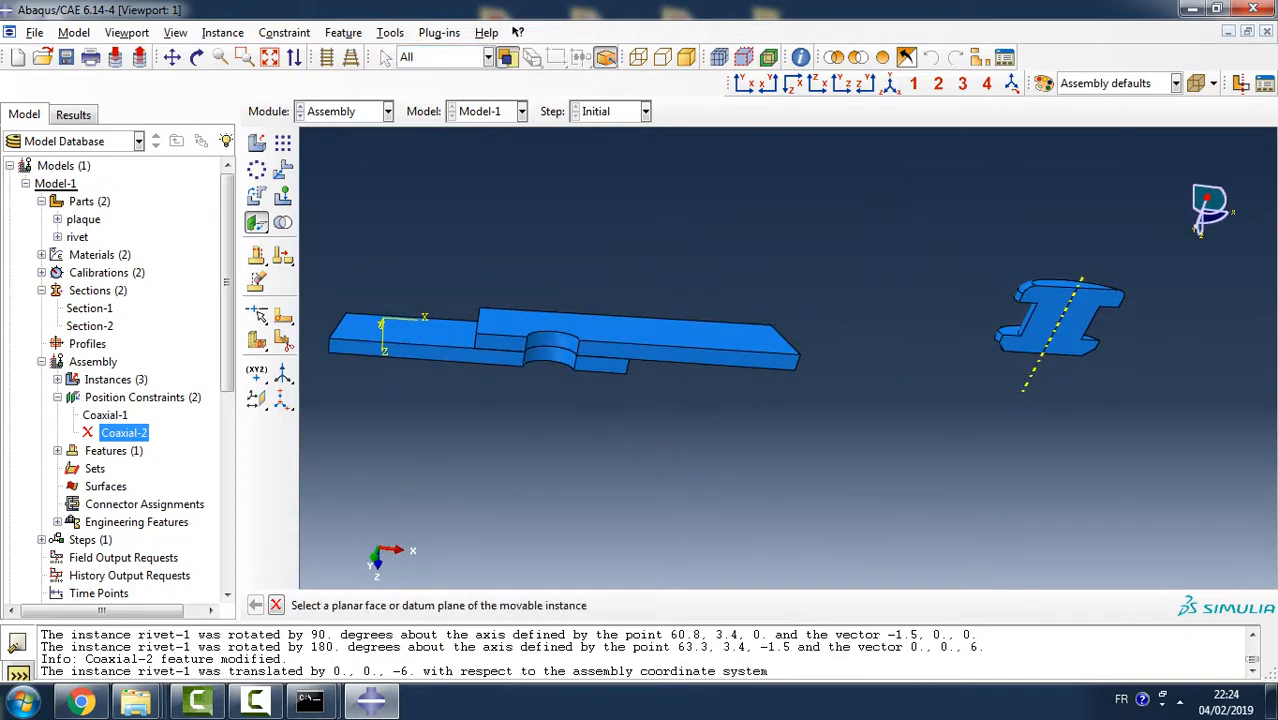
- Resume the suppressed Coaxial-2 position constraint and abandon the pending face-to-face constraint
right_click(121, 428)
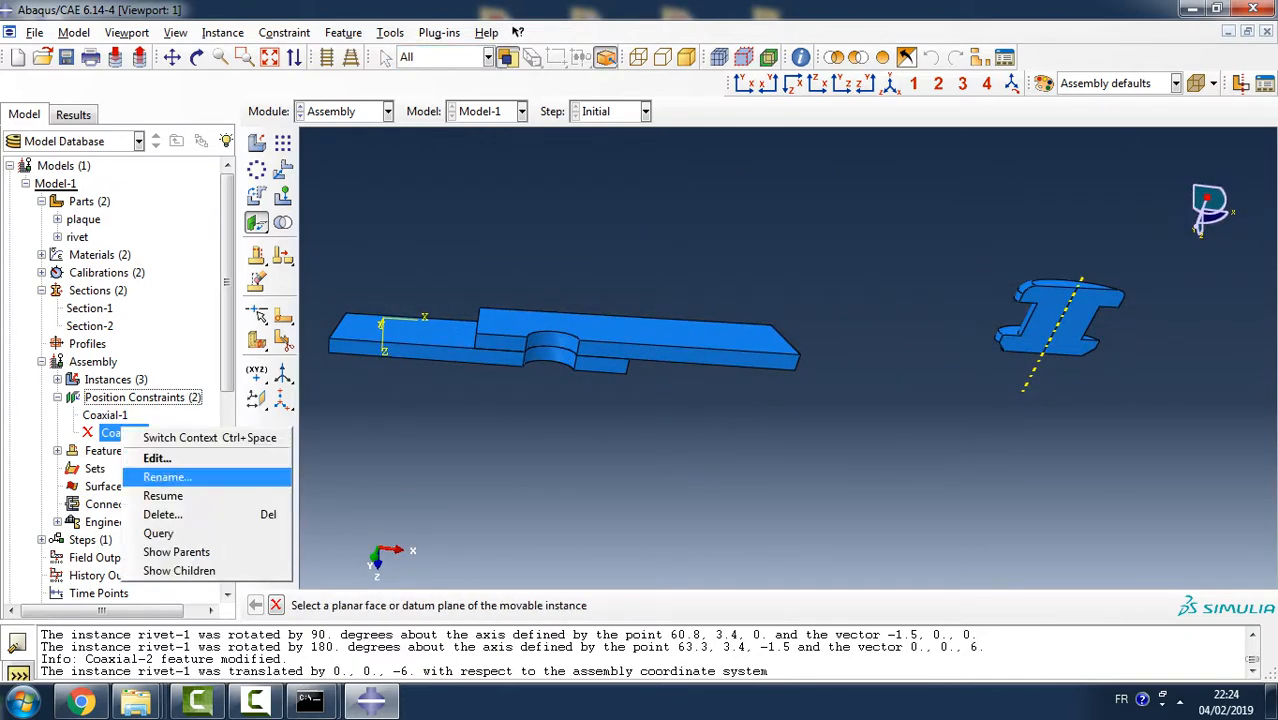
left_click(150, 497)
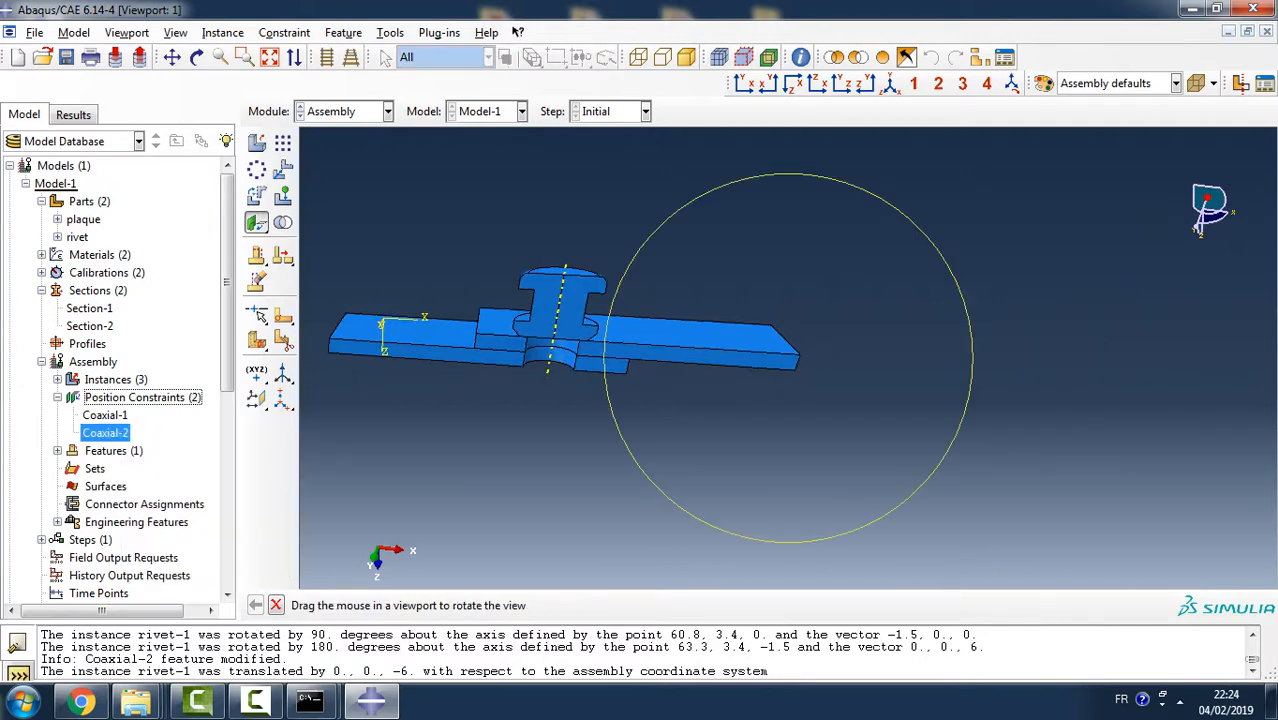
left_click_drag(605, 355, 775, 424, "ctrl+alt")
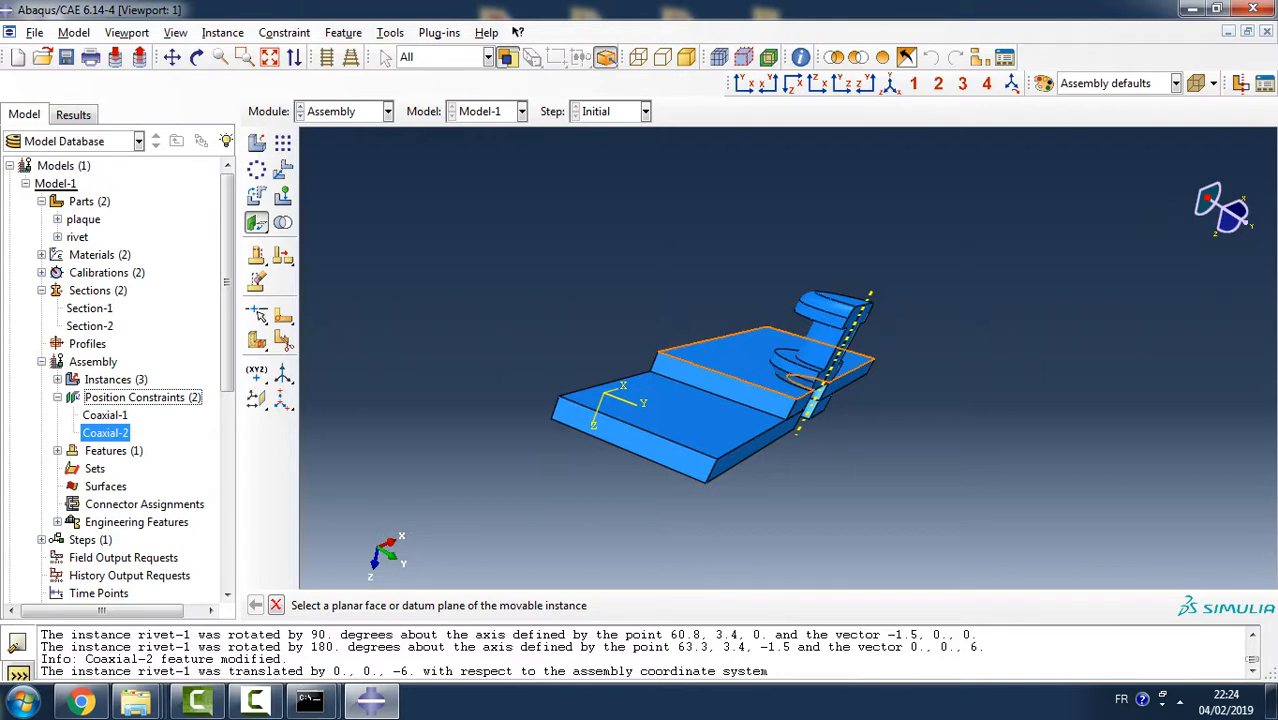
key("Escape")
- Apply a coaxial constraint with the hole face of the plaque beside the rivet movable and the other plaque's hole face fixed
left_click_drag(850, 400, 735, 352, "ctrl+alt")
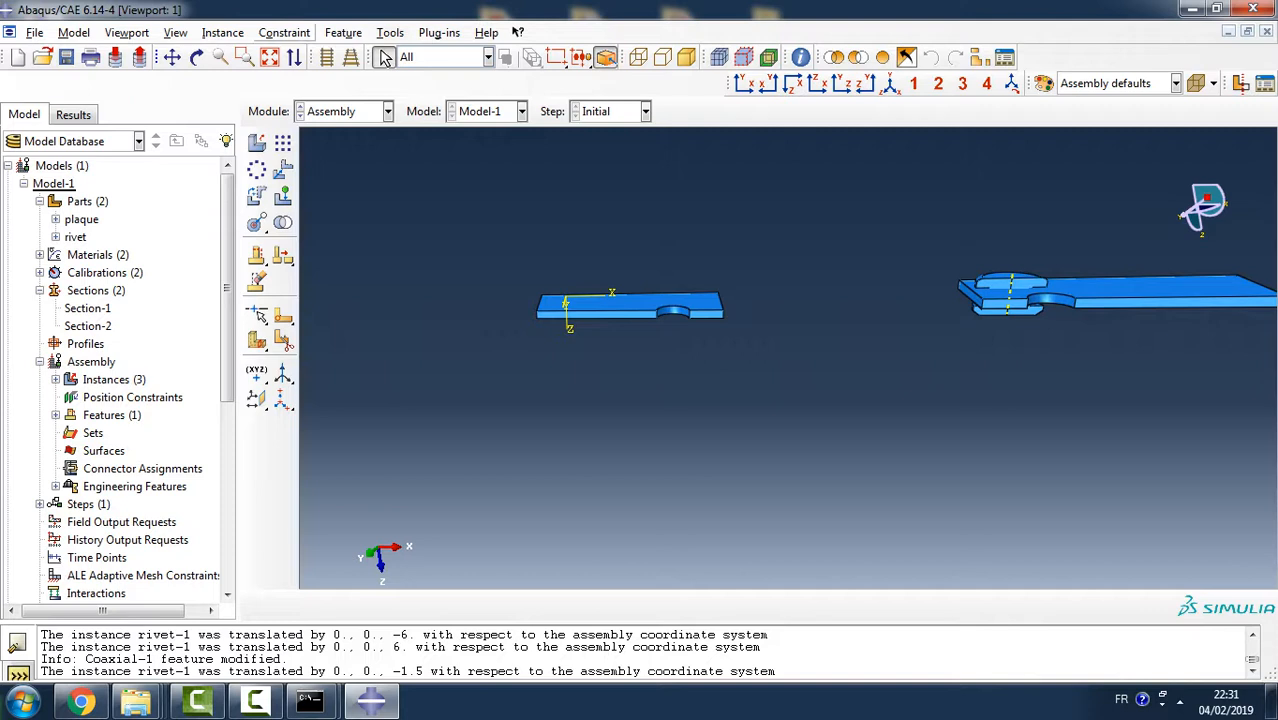
left_click(284, 32)
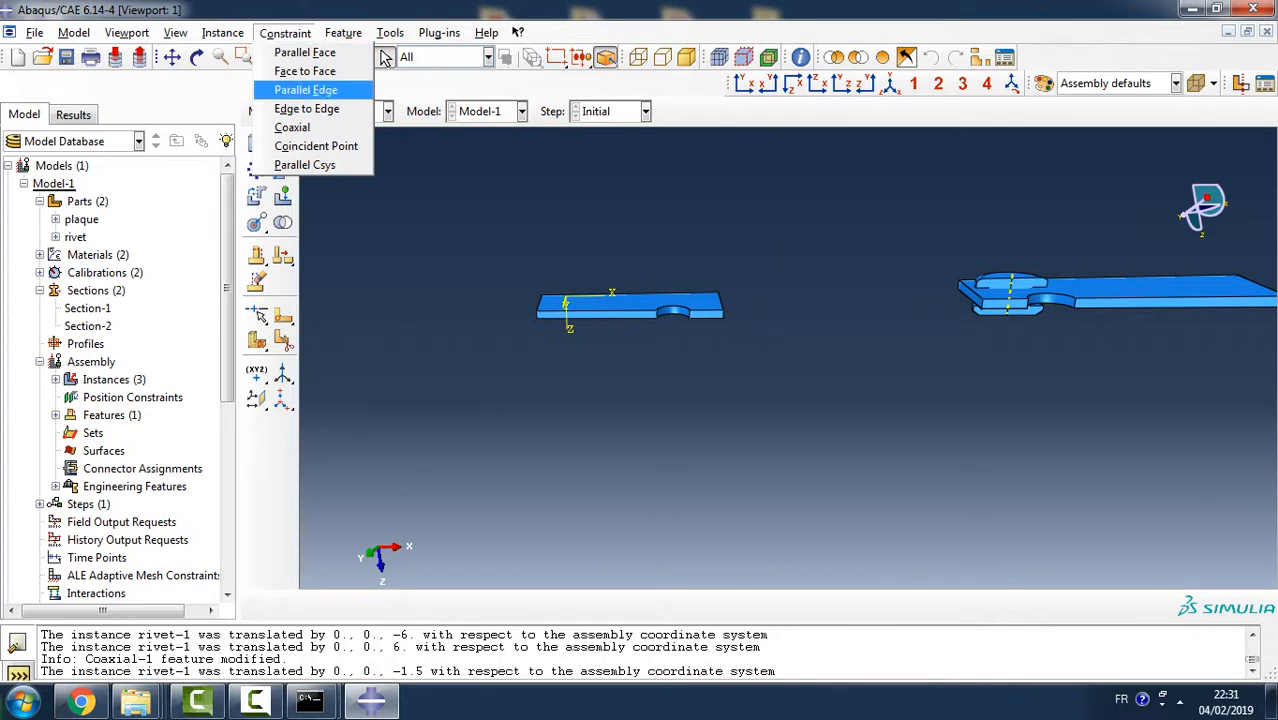
left_click(292, 127)
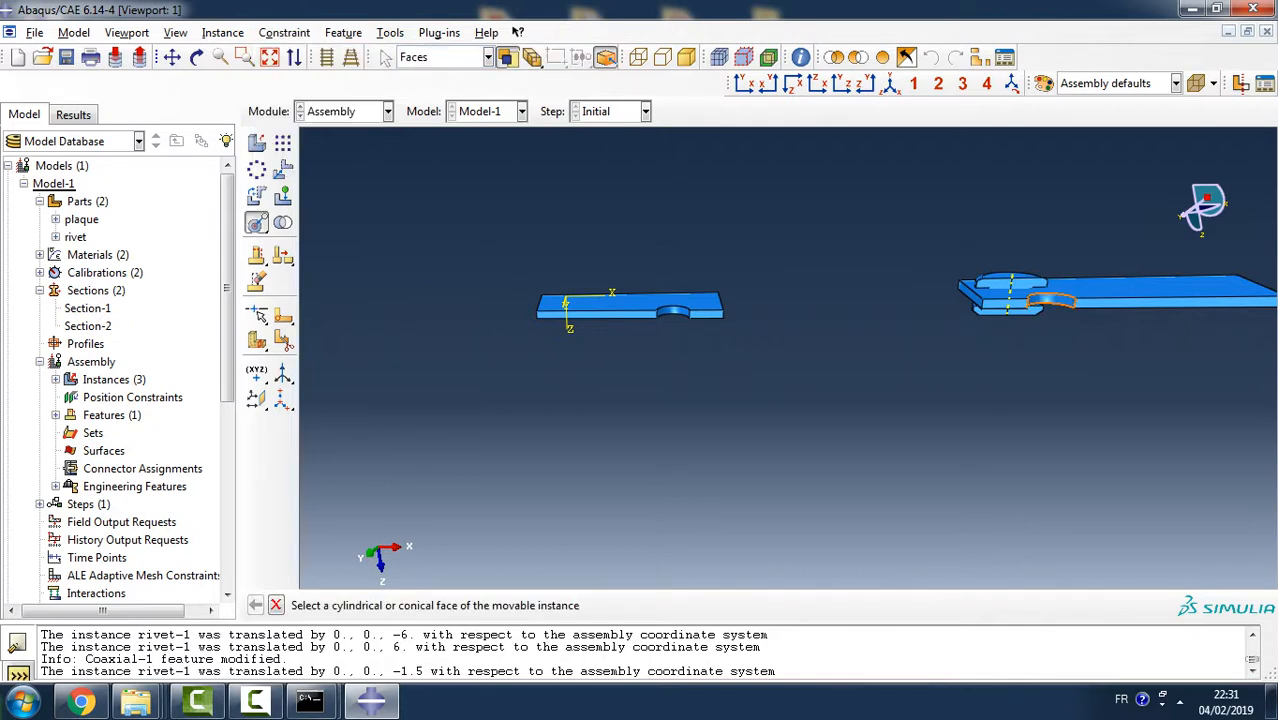
left_click(1051, 300)
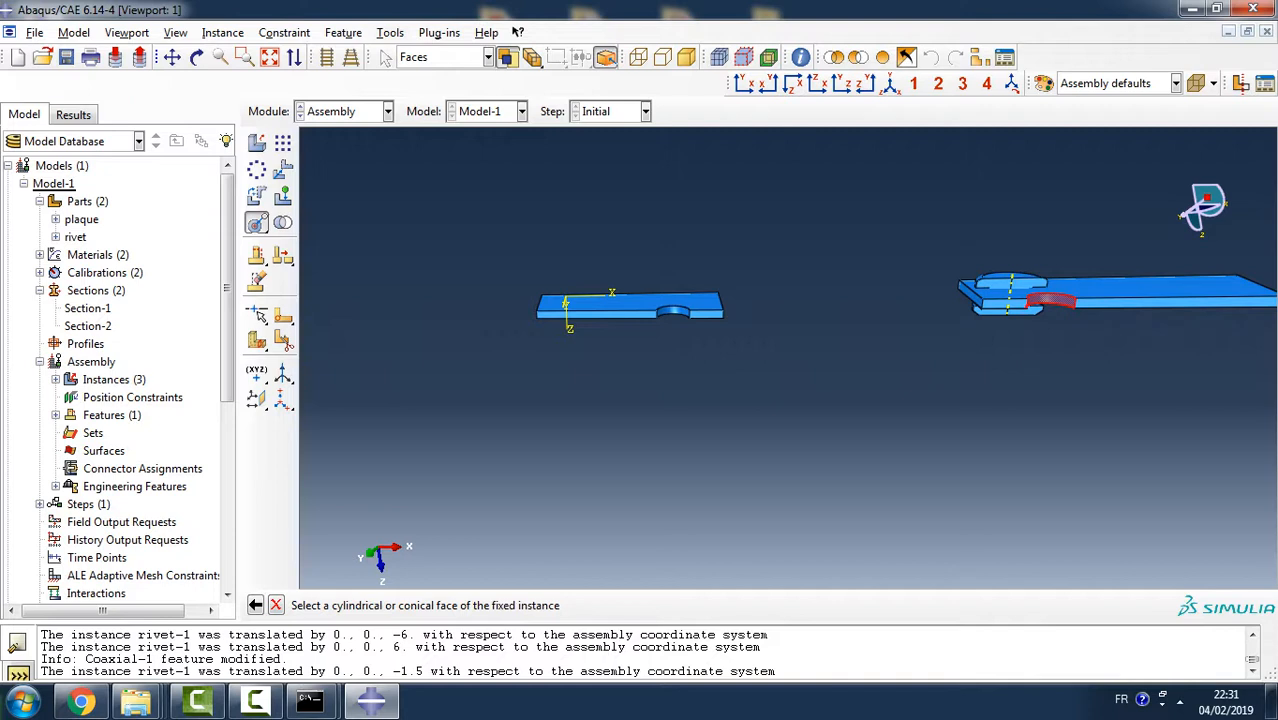
left_click(673, 311)
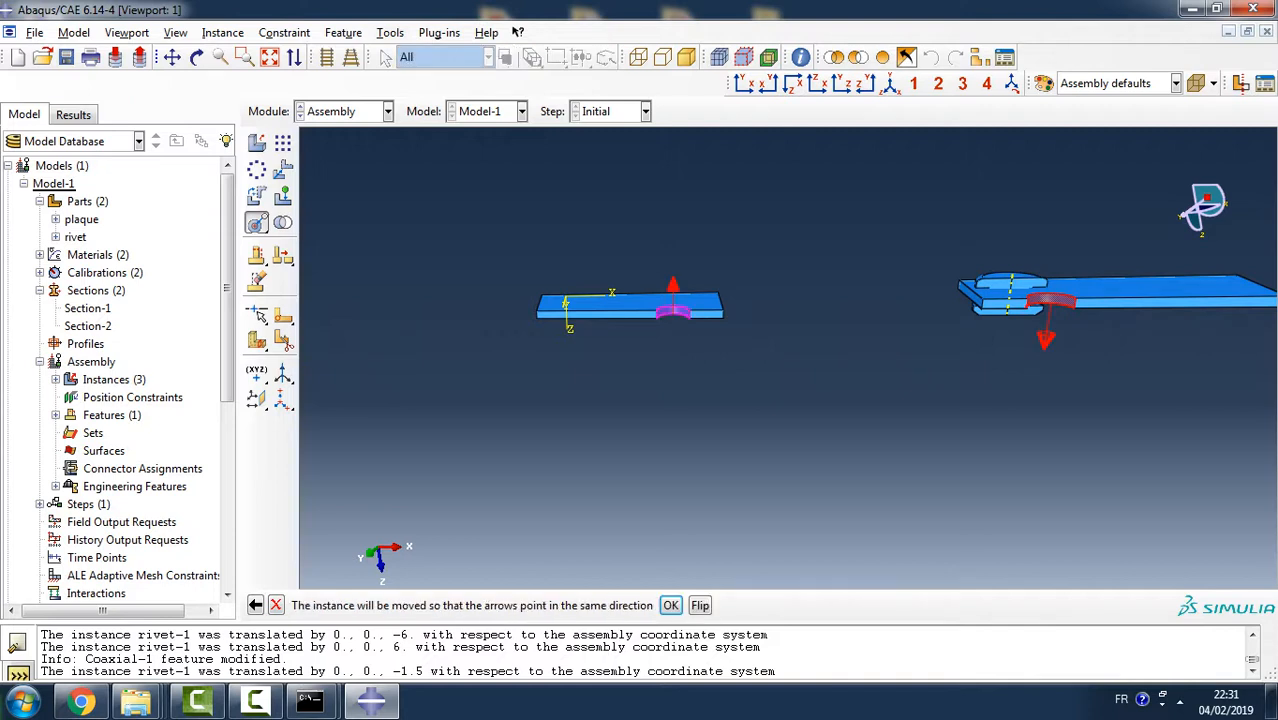
left_click(670, 605)
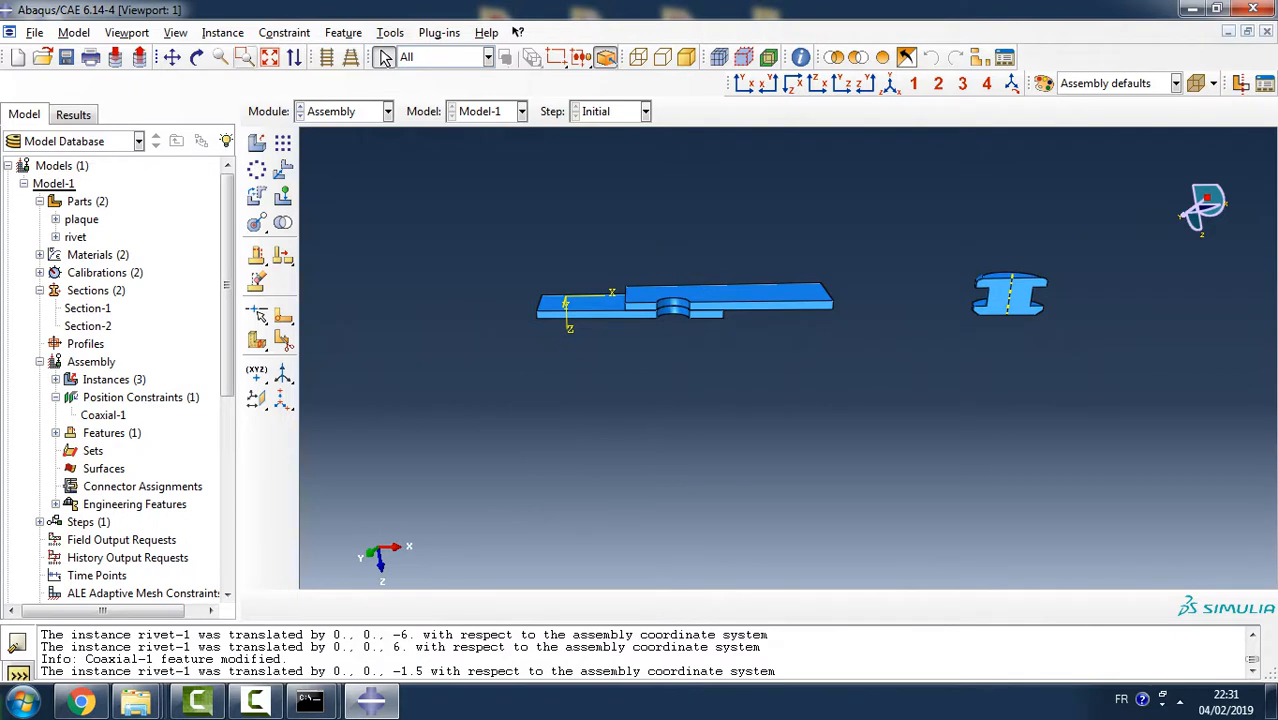
- Apply a coaxial constraint with the rivet's shank face movable, the plaque's hole face fixed, and the alignment direction flipped
left_click(284, 32)
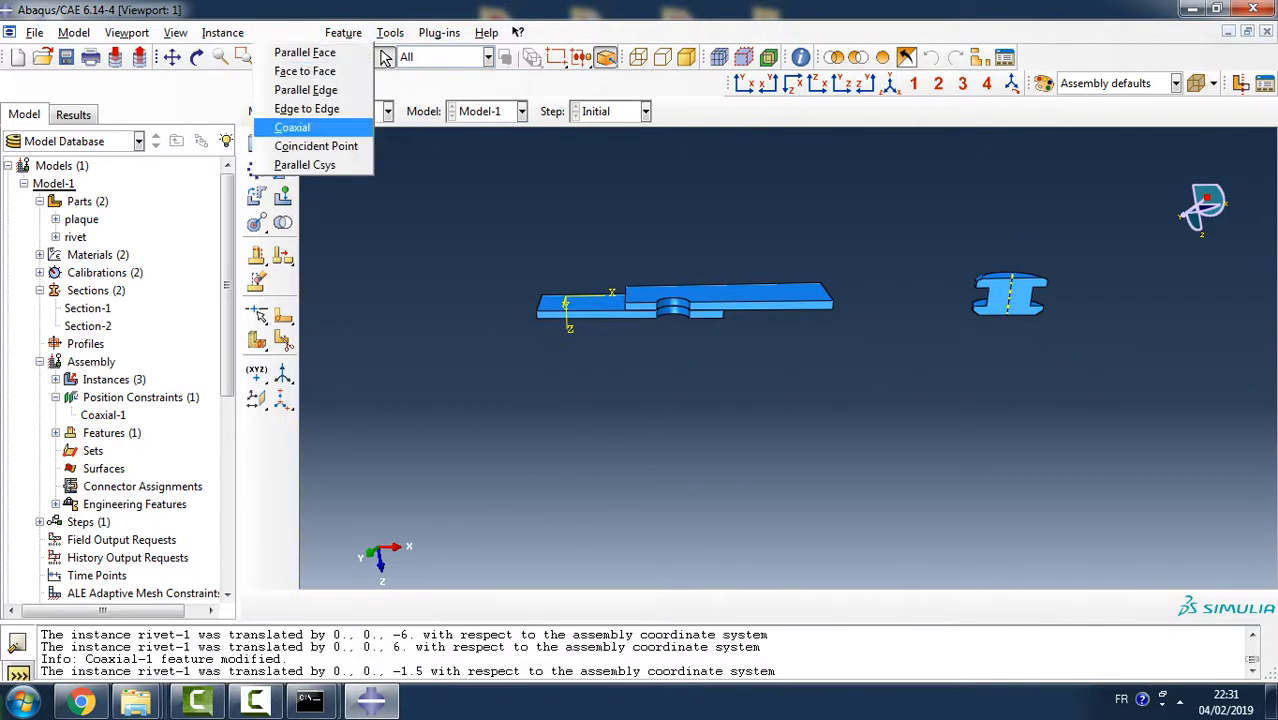
left_click(292, 127)
left_click_drag(740, 330, 800, 365, "ctrl+alt")
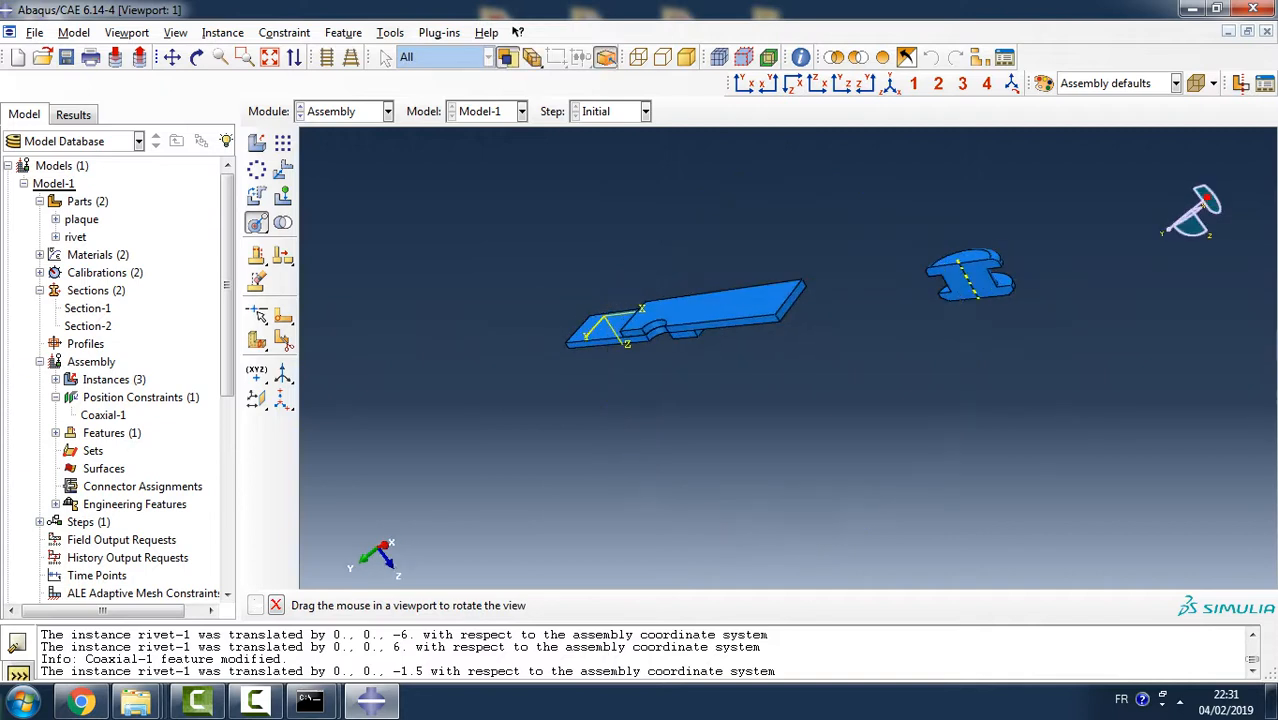
left_click_drag(965, 294, 836, 356, "ctrl+alt")
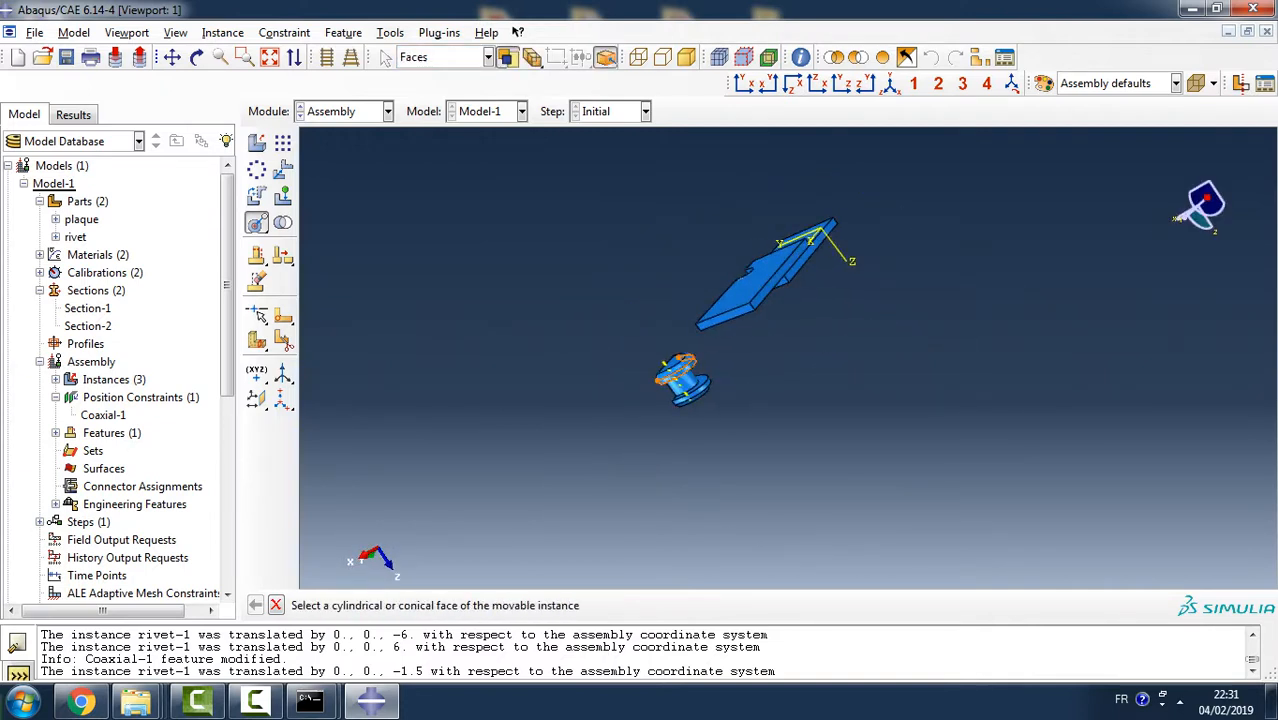
left_click(681, 377)
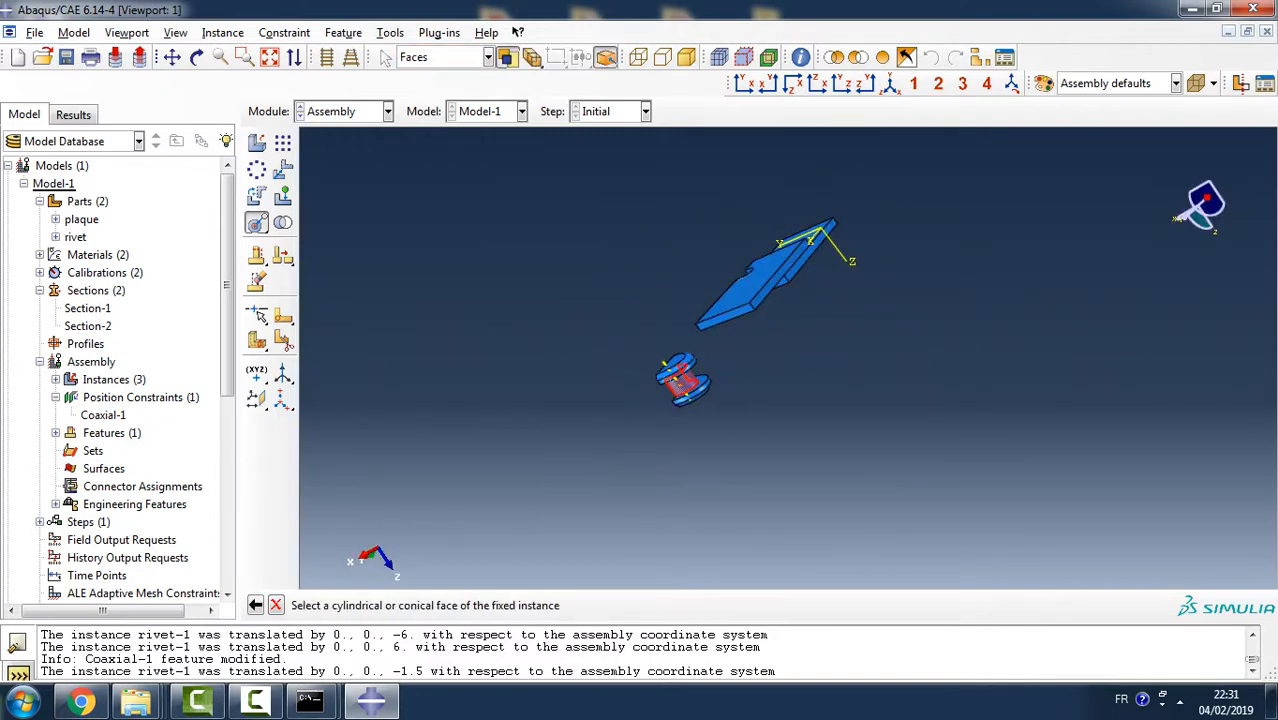
left_click_drag(610, 360, 884, 291, "ctrl+alt")
left_click(722, 272)
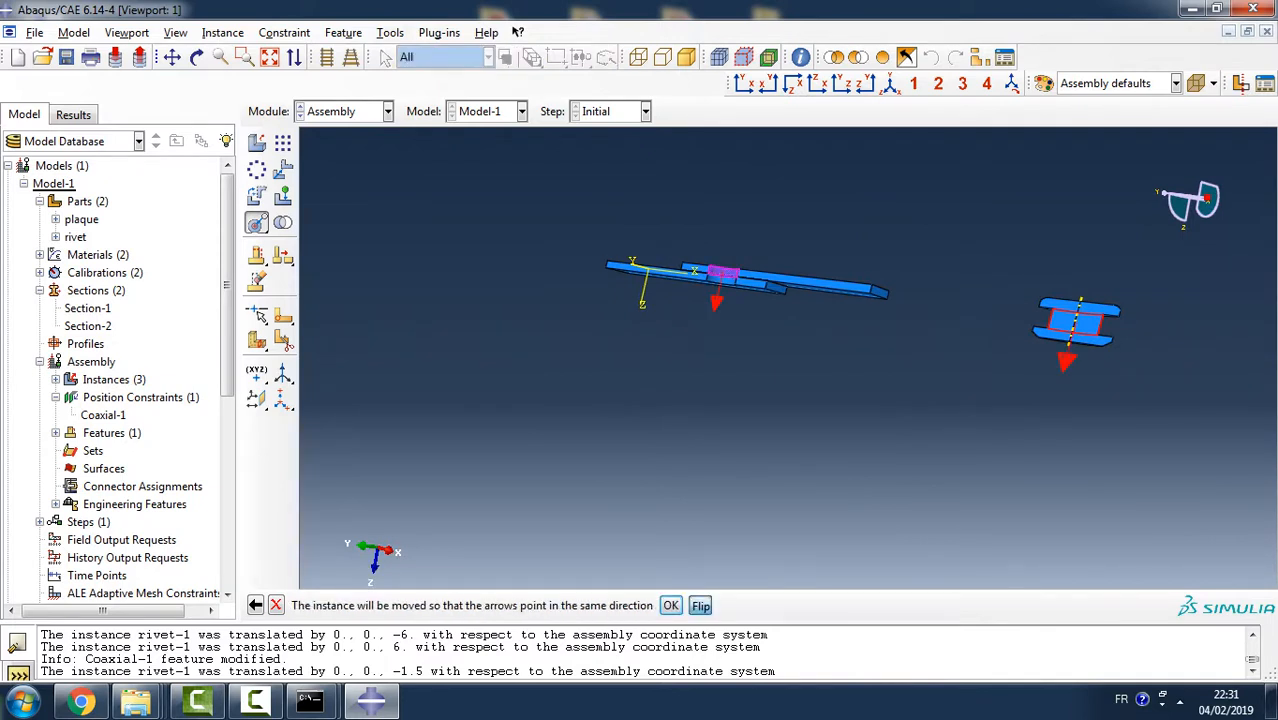
left_click(700, 605)
left_click(671, 605)
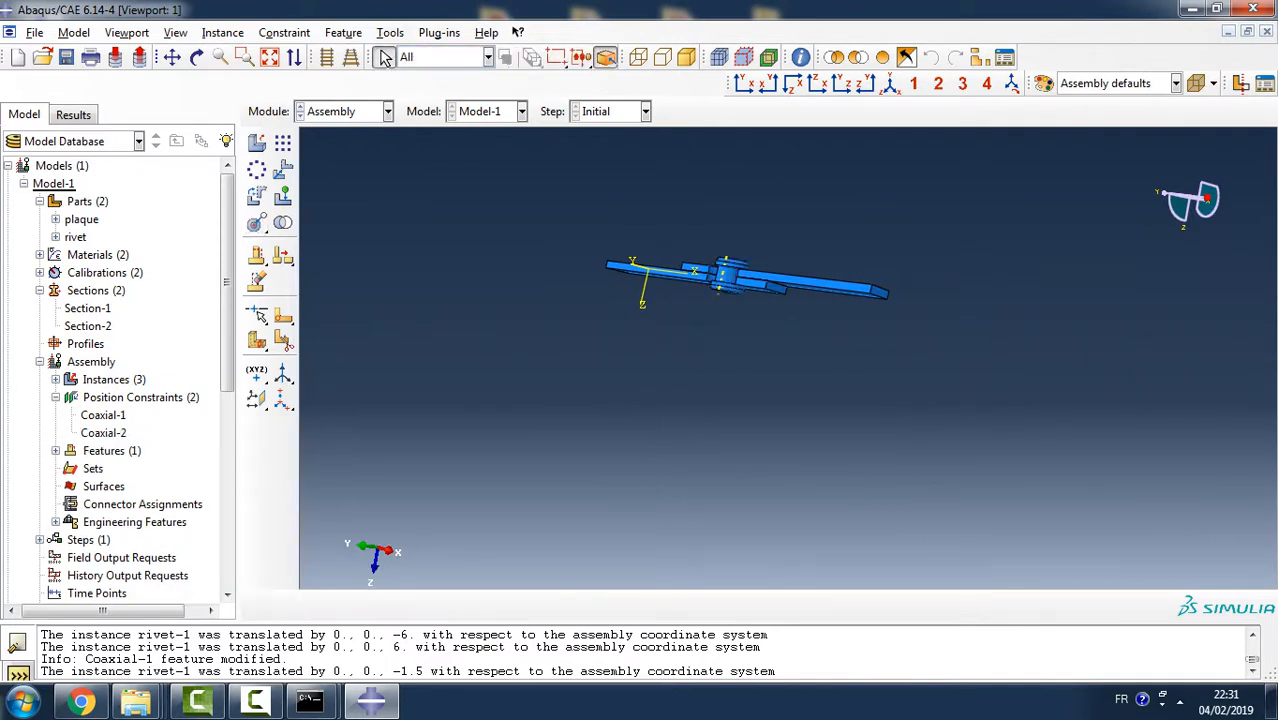
- Edit the rivet's Coaxial-2 constraint to turn off the flipped alignment direction
left_click(103, 432)
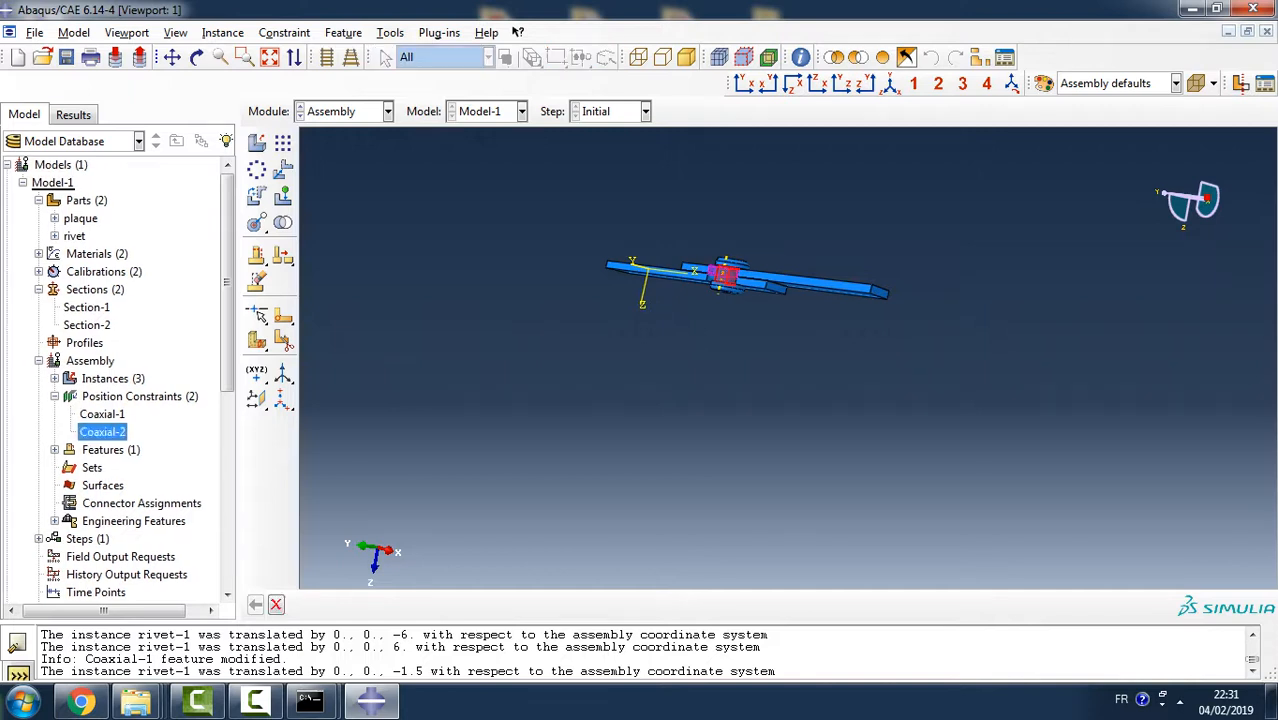
right_click(103, 432)
left_click(137, 461)
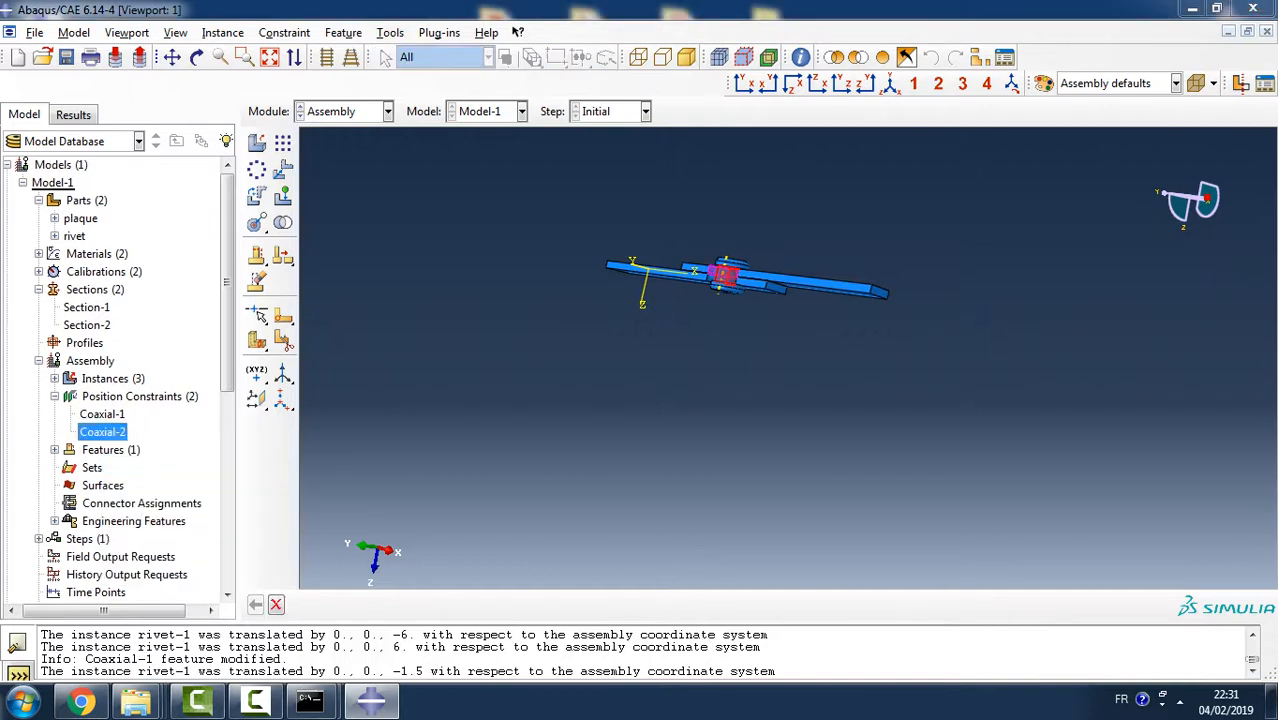
left_click(25, 389)
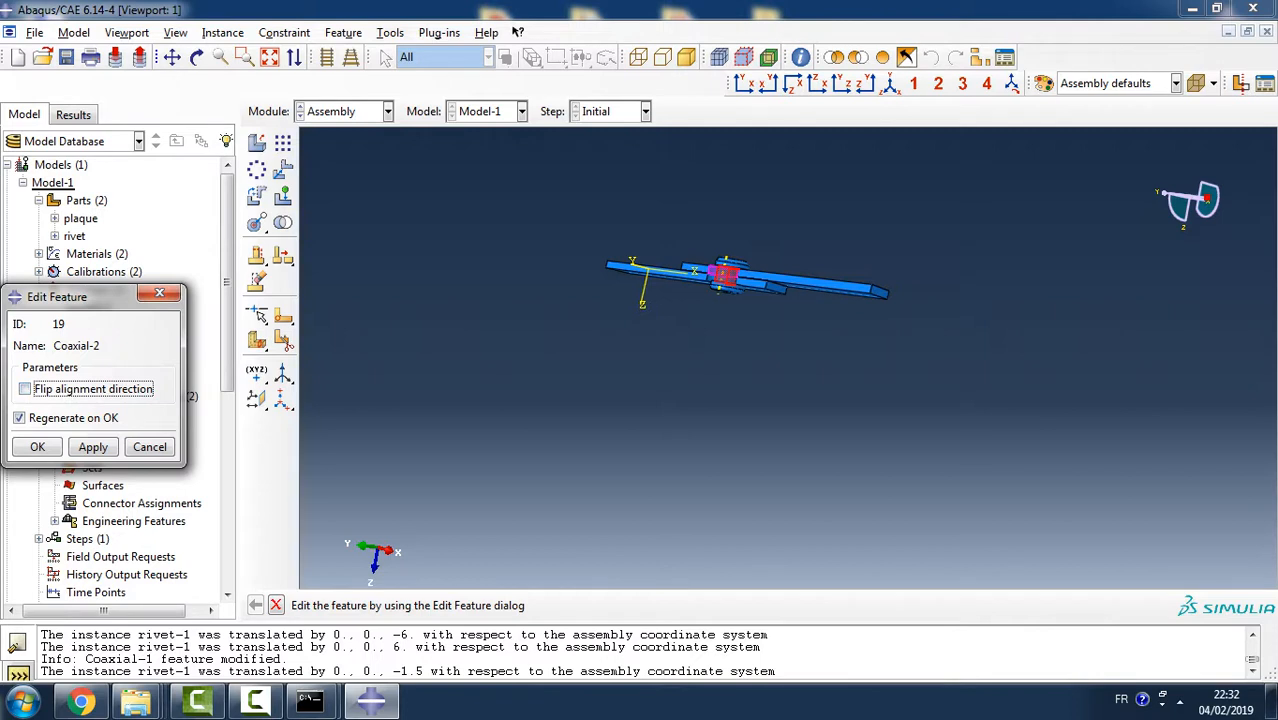
left_click(93, 447)
left_click(37, 447)
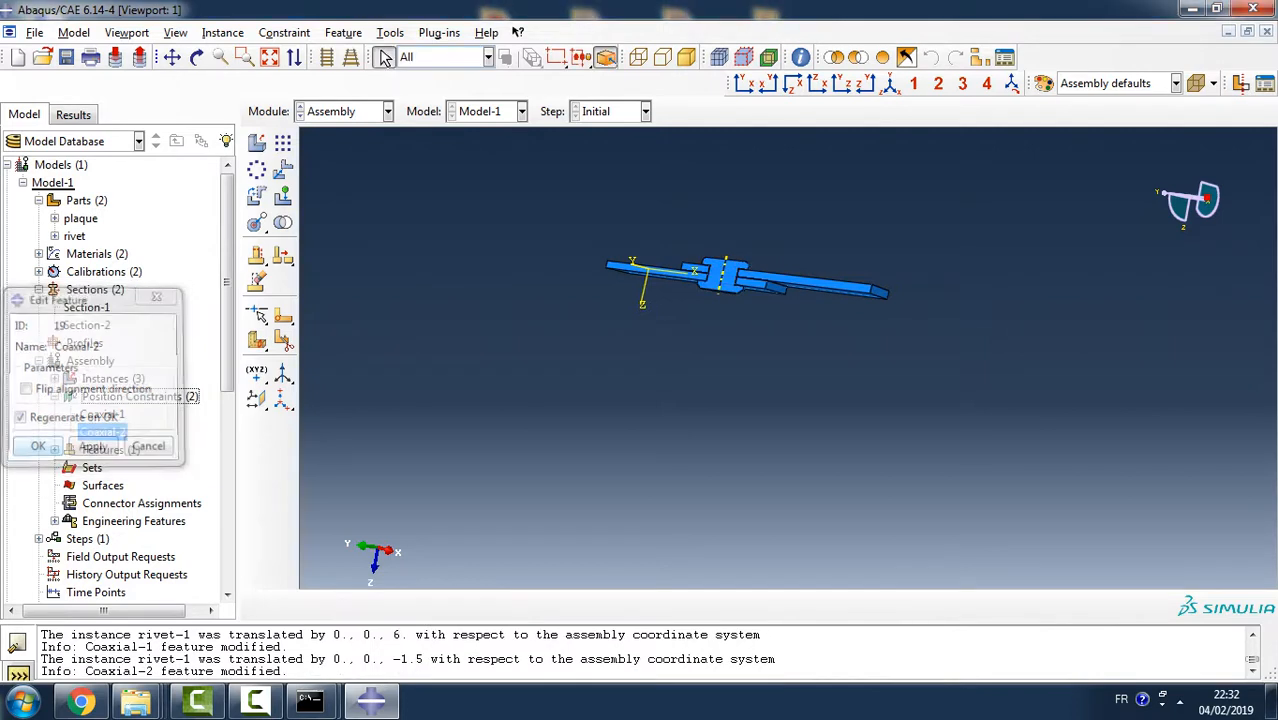
- Translate the rivet instance 6 units along Z, from one end of its axis to the other, out of the plaque holes
left_click_drag(560, 400, 572, 394, "ctrl+alt")
left_click_drag(660, 232, 672, 300, "ctrl+alt")
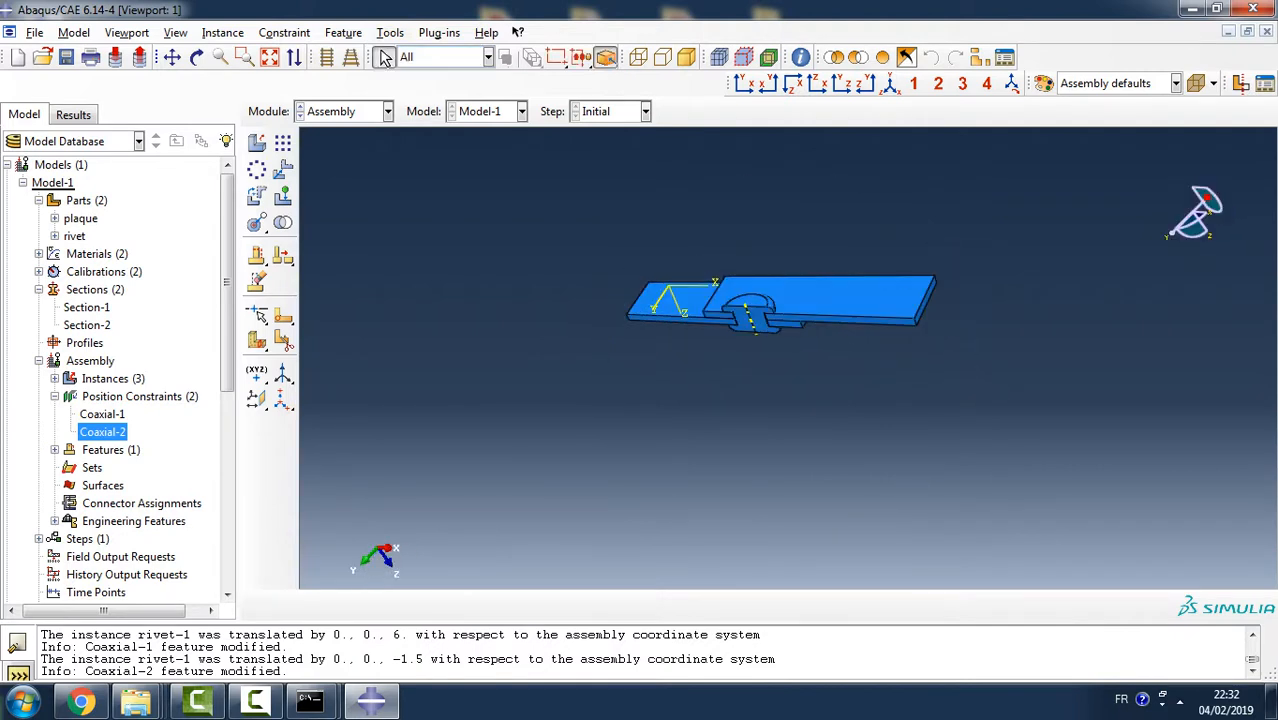
scroll(746, 305, "up", 3)
scroll(746, 305, "down", 14)
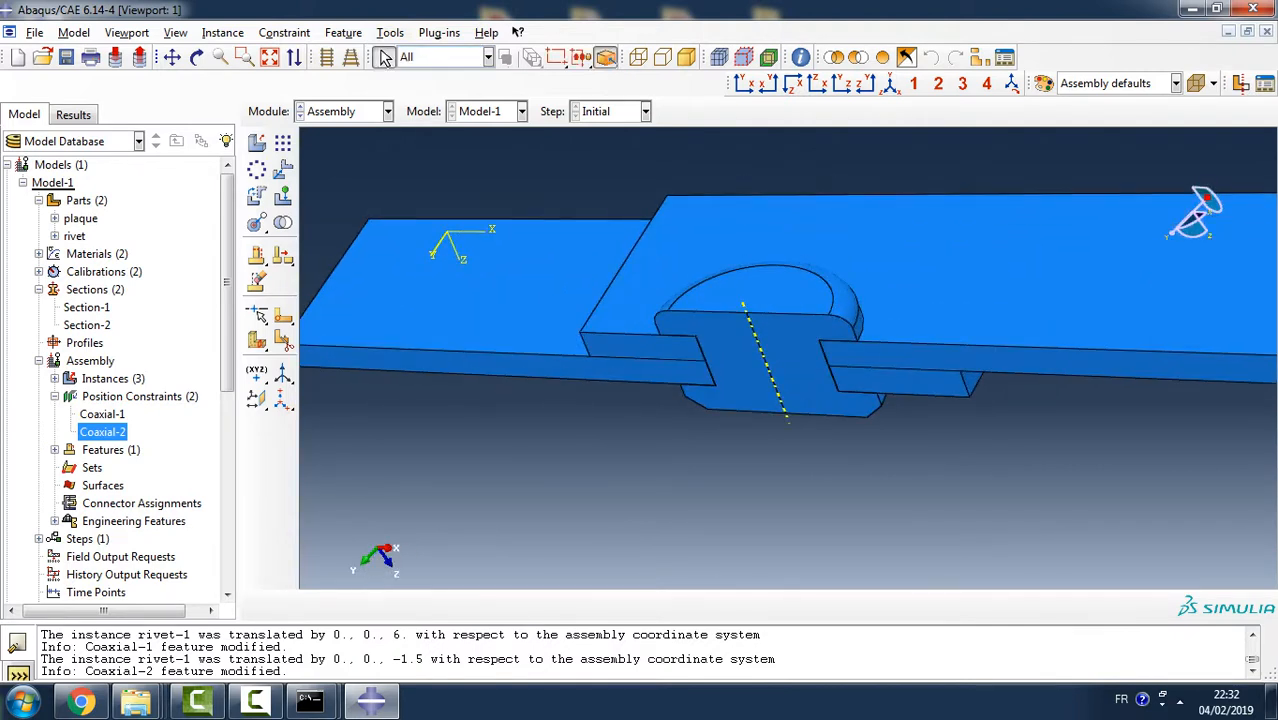
left_click_drag(746, 305, 762, 258, "ctrl+alt")
left_click(223, 33)
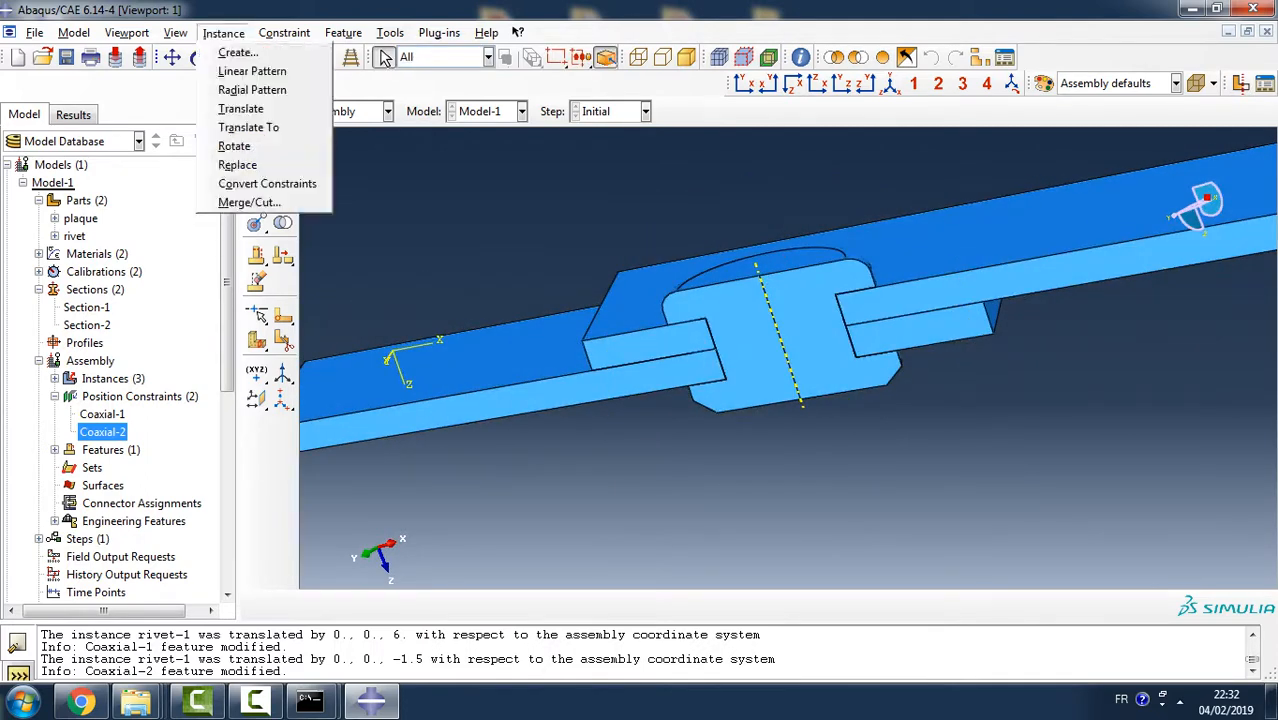
left_click(240, 108)
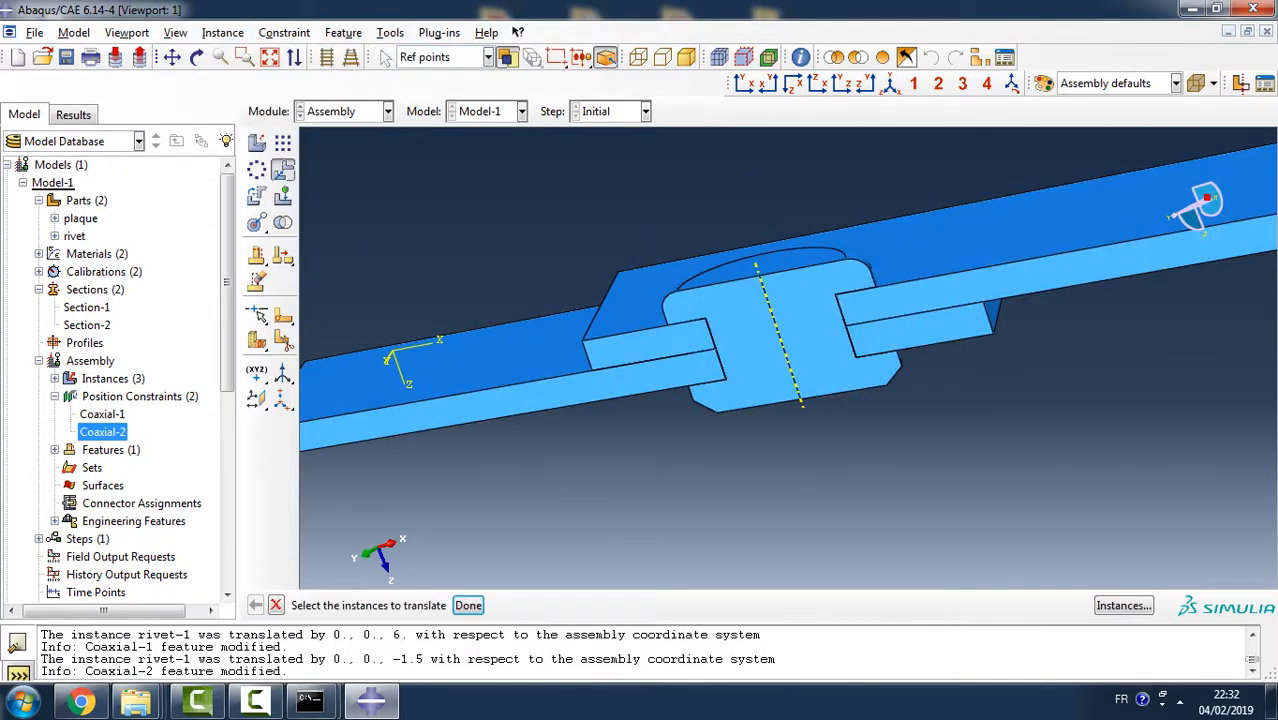
left_click(800, 318)
left_click(468, 605)
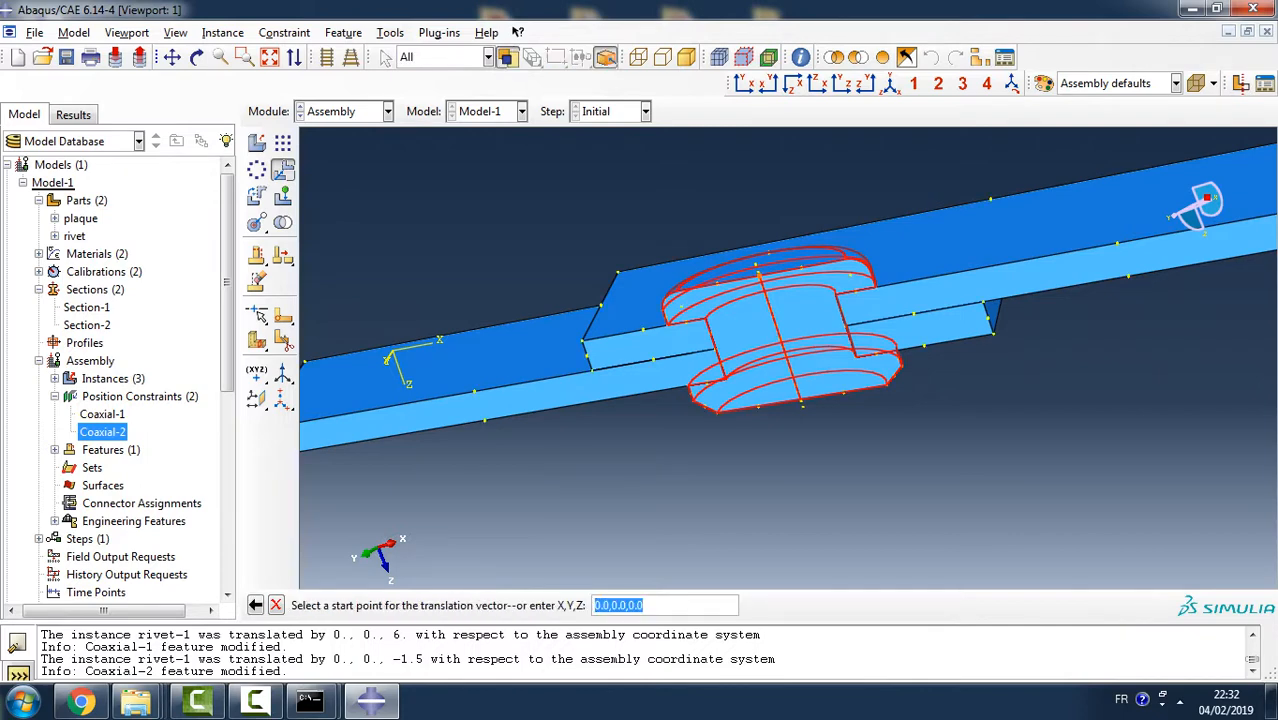
key("Return")
left_click(801, 400)
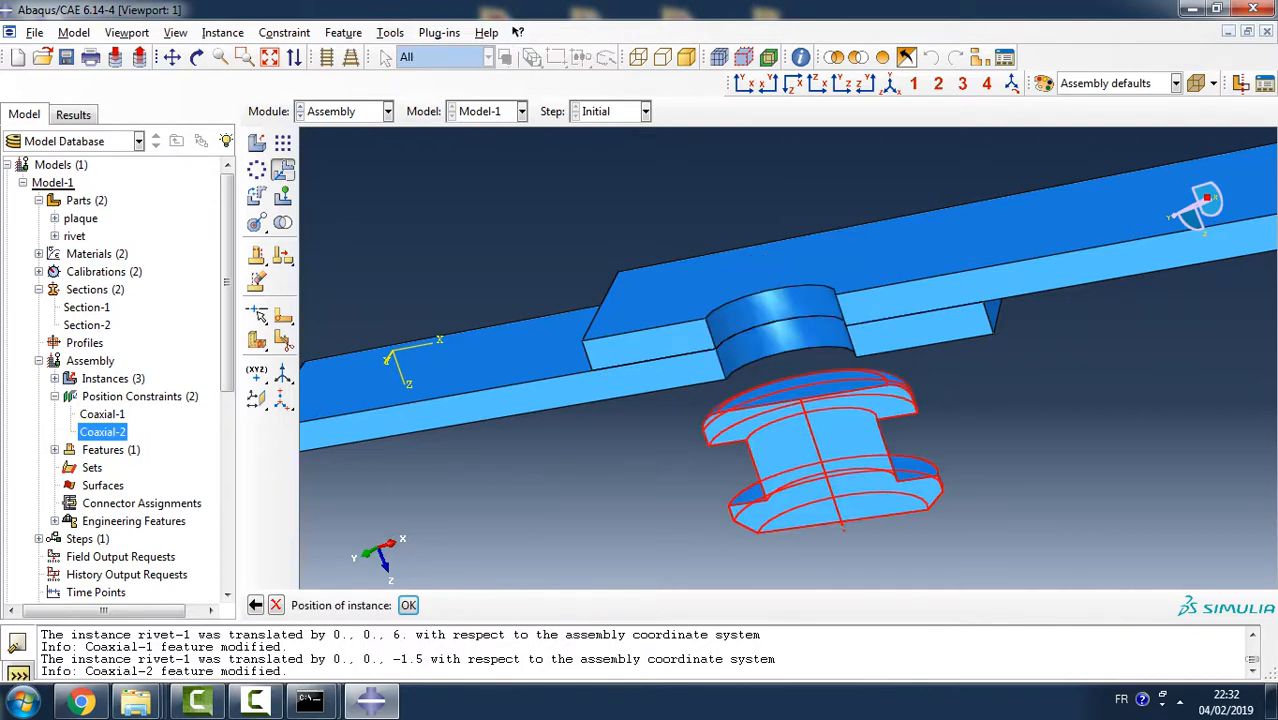
left_click(408, 605)
- Translate the rivet from the inner corner under its upper head to the matching upper edge of the plaque hole
left_click_drag(778, 416, 832, 396, "ctrl+alt")
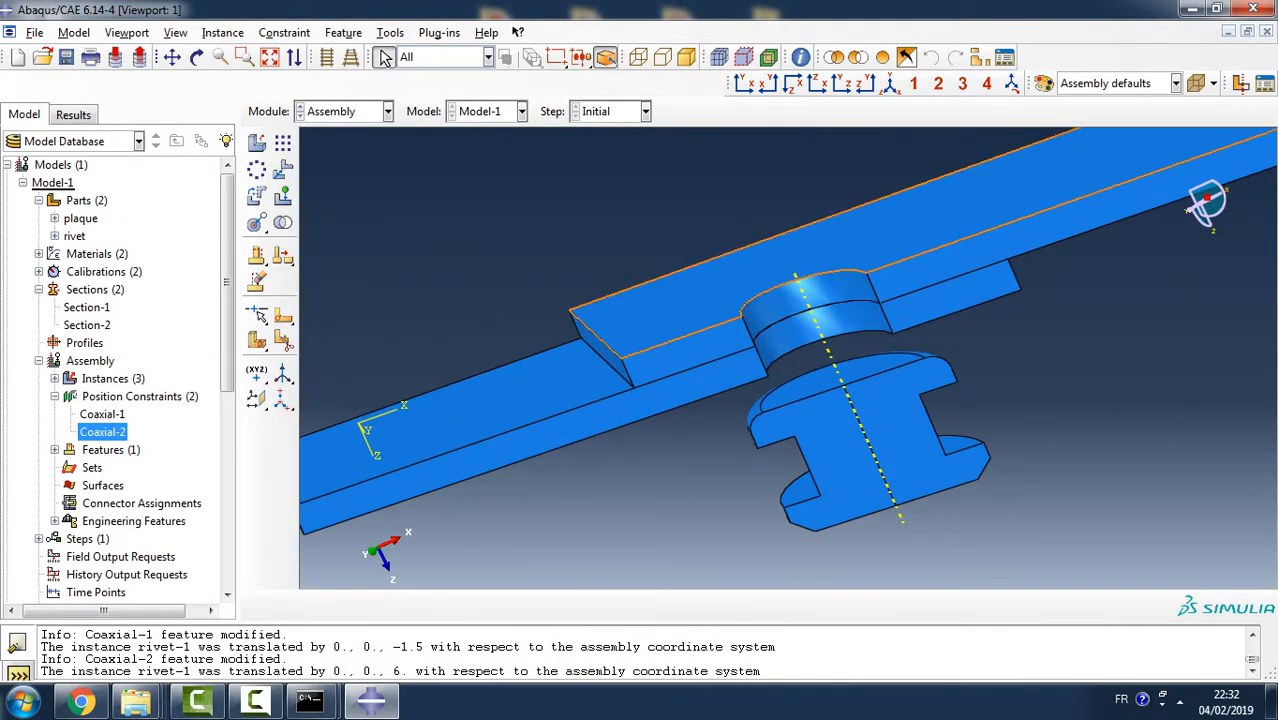
left_click(284, 33)
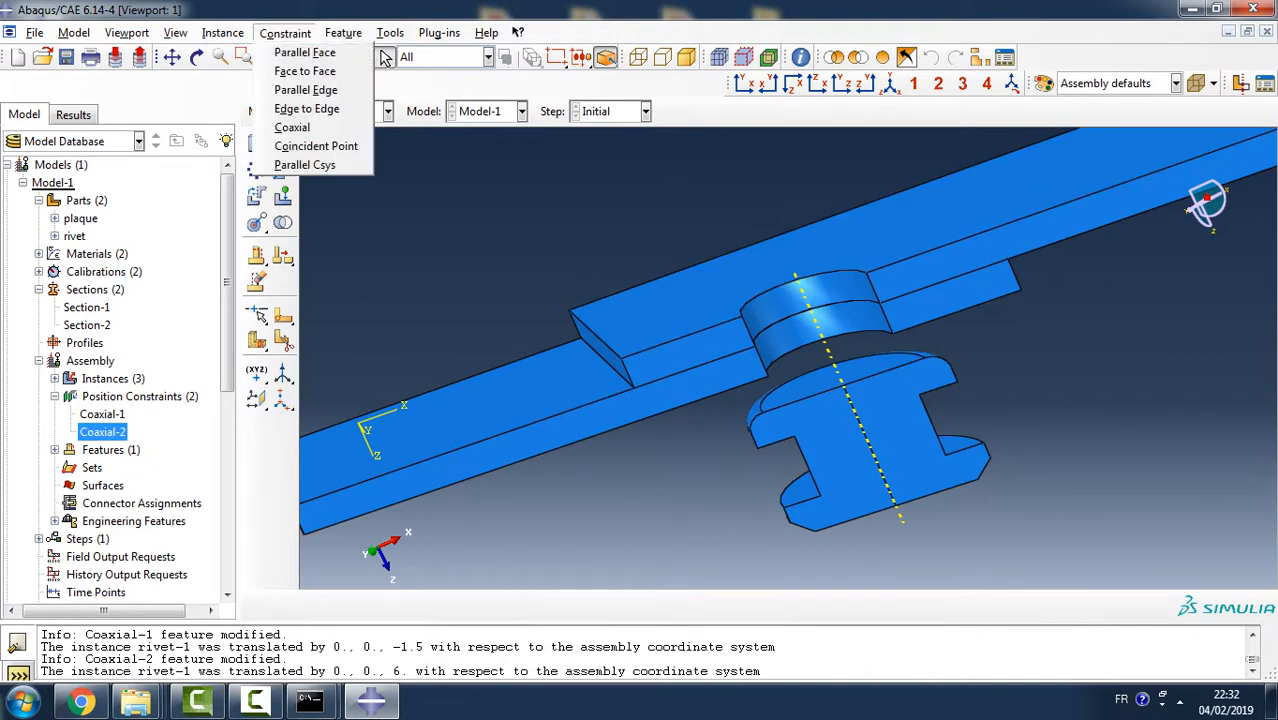
mouse_move(223, 33)
left_click(241, 108)
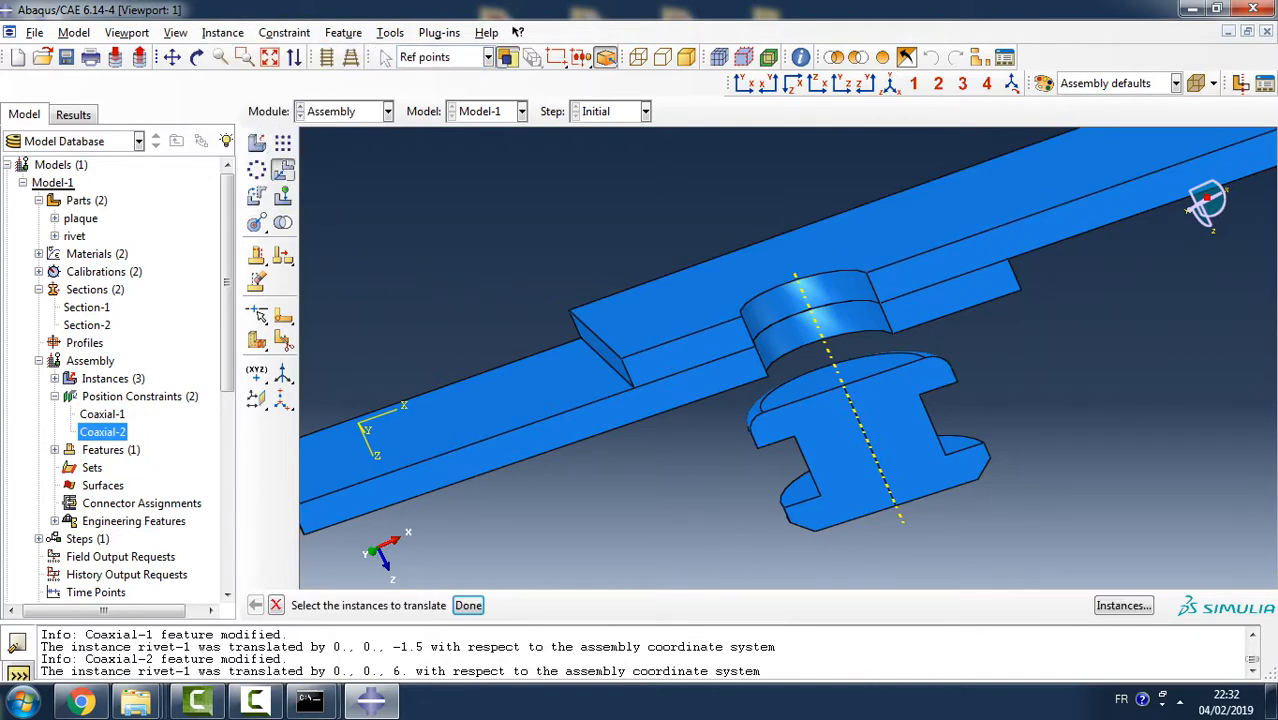
left_click(870, 440)
left_click(468, 605)
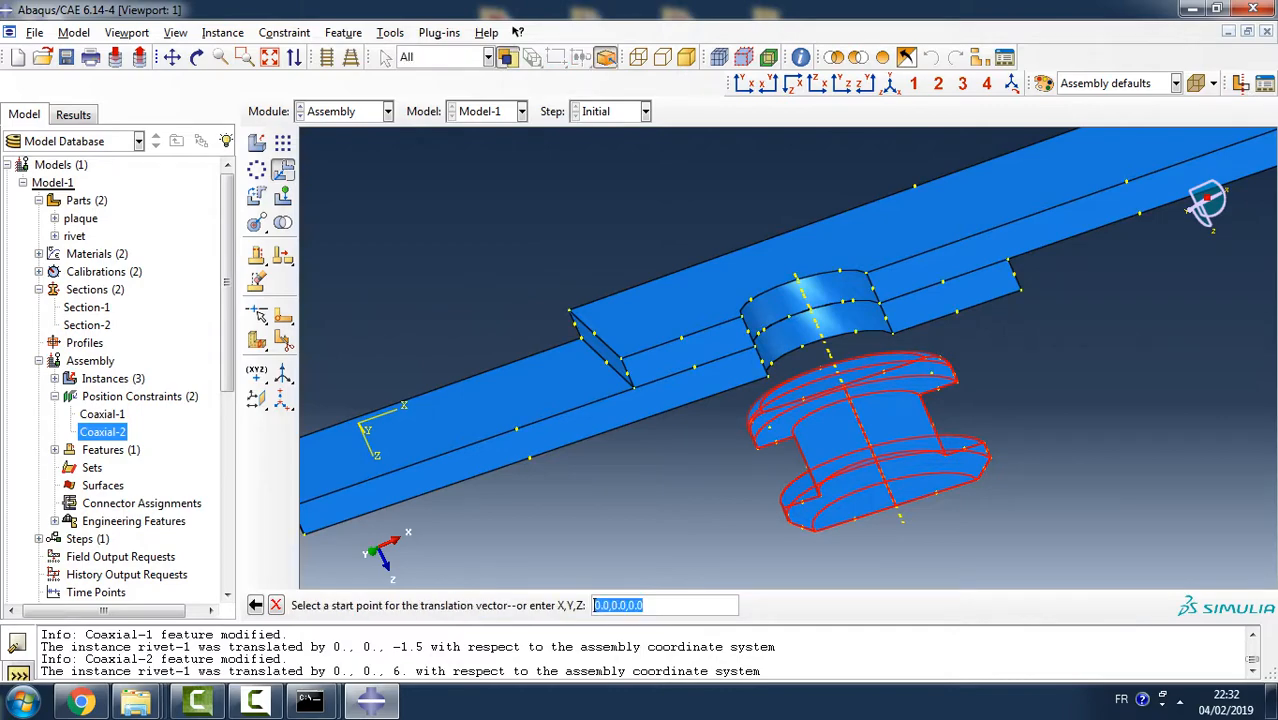
left_click_drag(842, 335, 836, 362, "ctrl+alt")
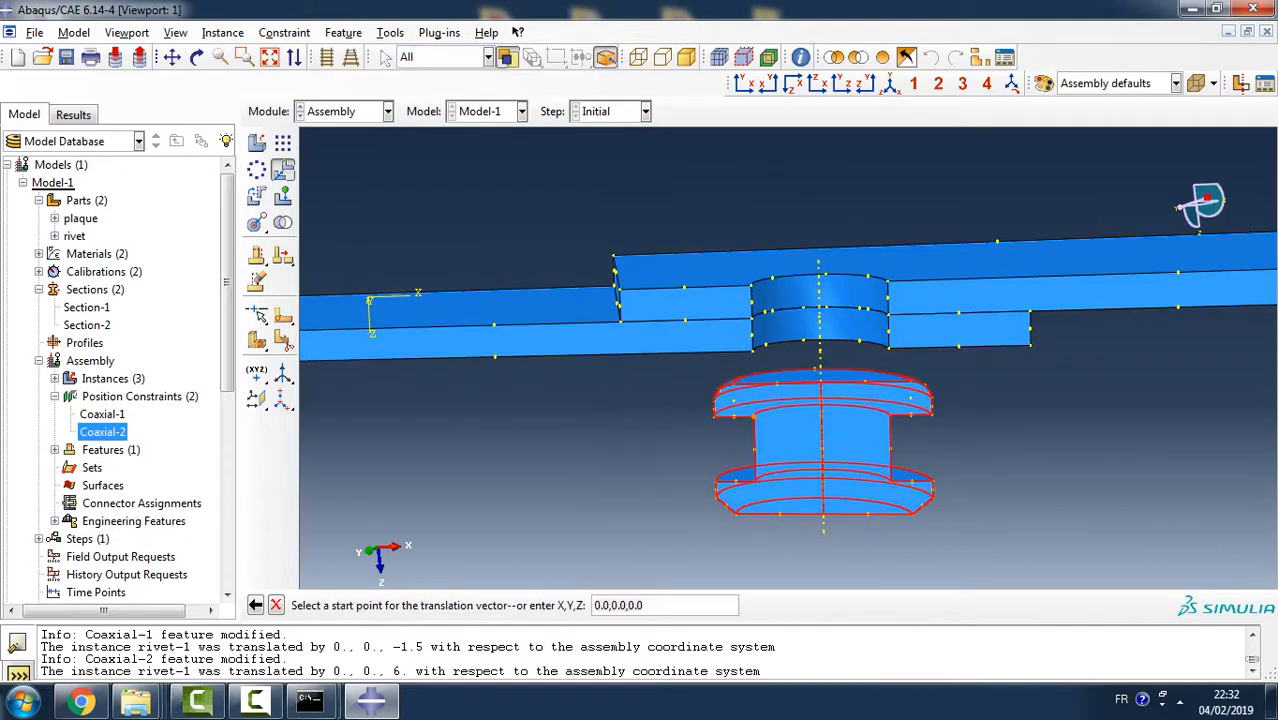
left_click(754, 417)
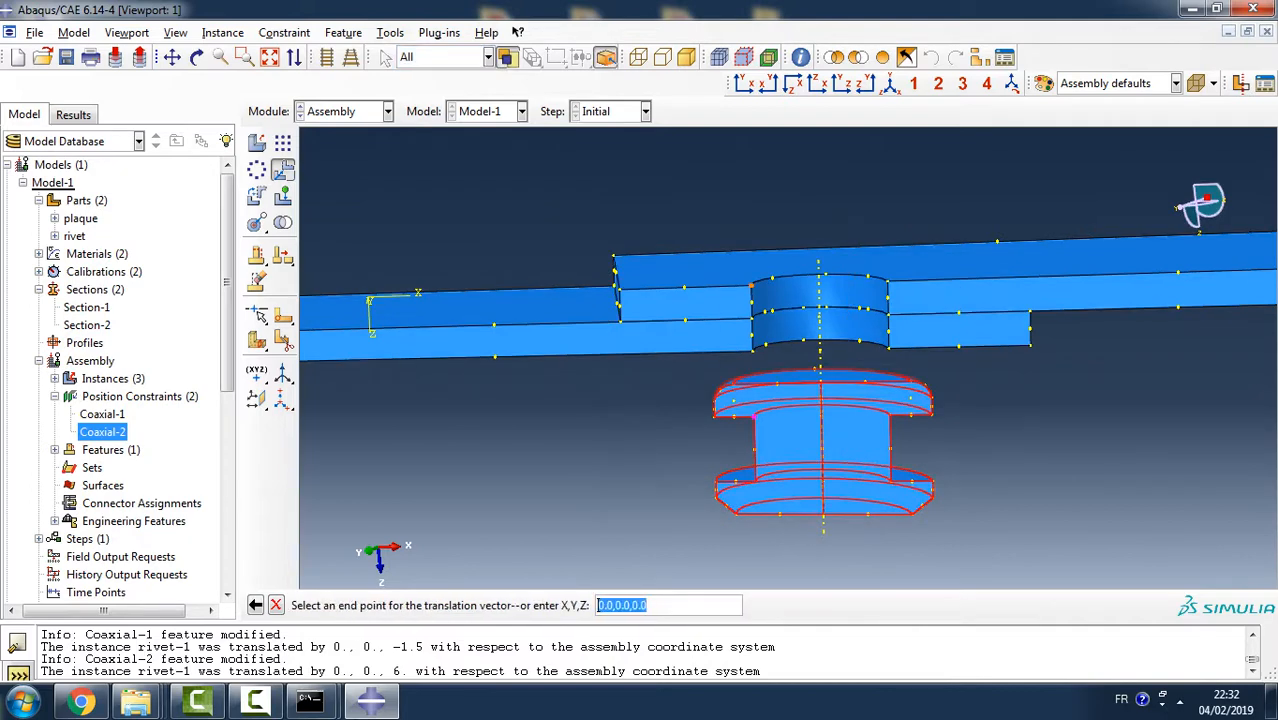
left_click(751, 287)
left_click(408, 605)
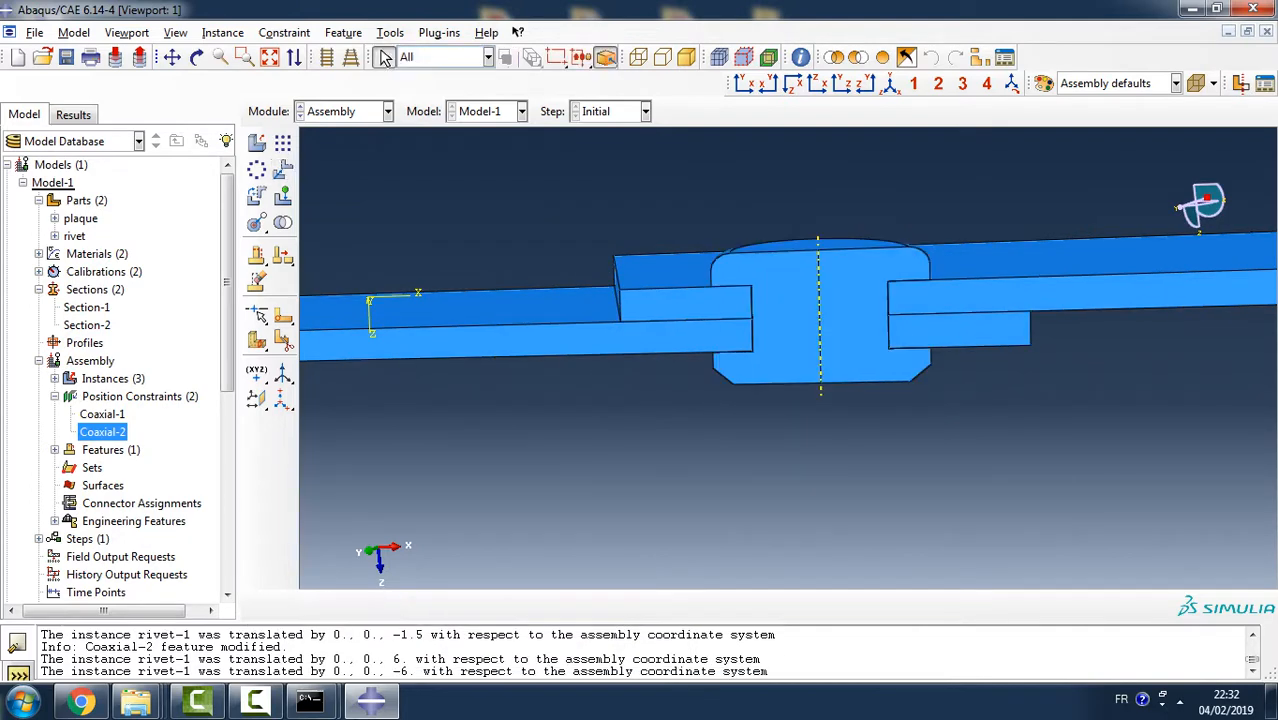
- Create an assembly geometry set named coin containing the lower front corner vertex at the lower plaque's free end
mouse_move(885, 298)
left_mouse_down("ctrl+alt")
mouse_move(856, 314)
mouse_move(868, 308)
left_mouse_up("ctrl+alt")
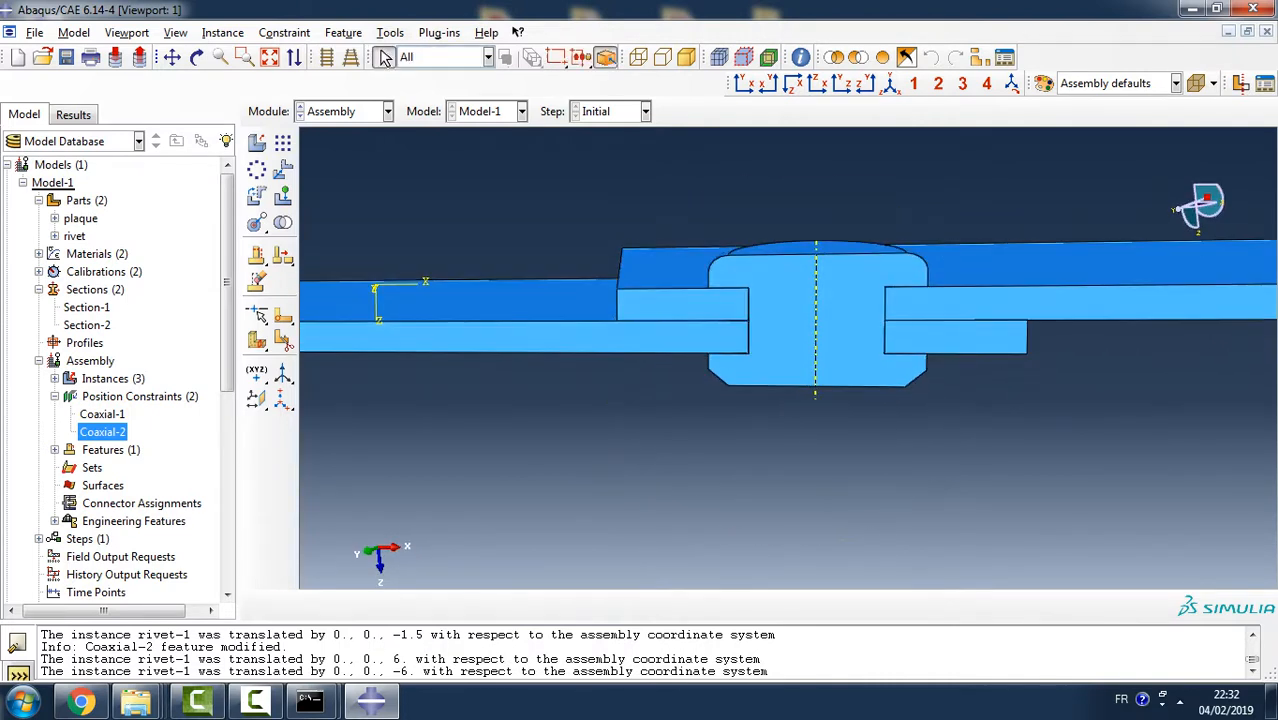
left_click(55, 396)
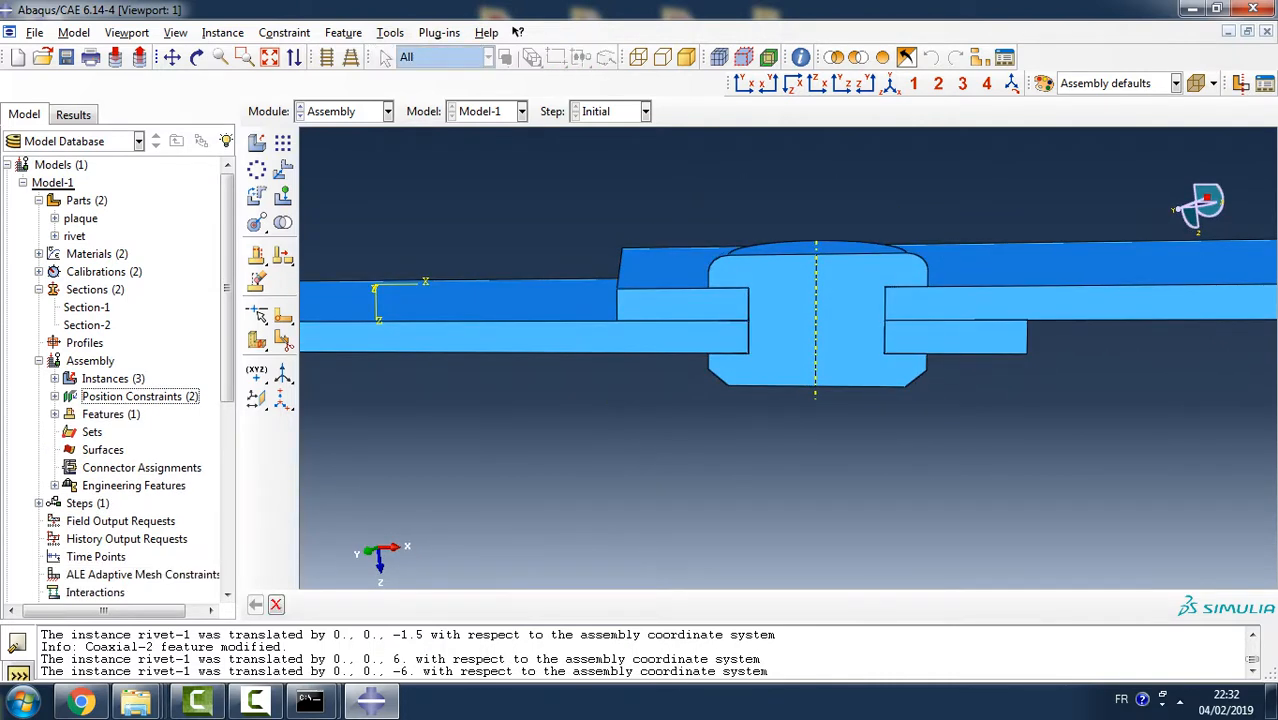
double_click(92, 432)
scroll(650, 387, "down", 5)
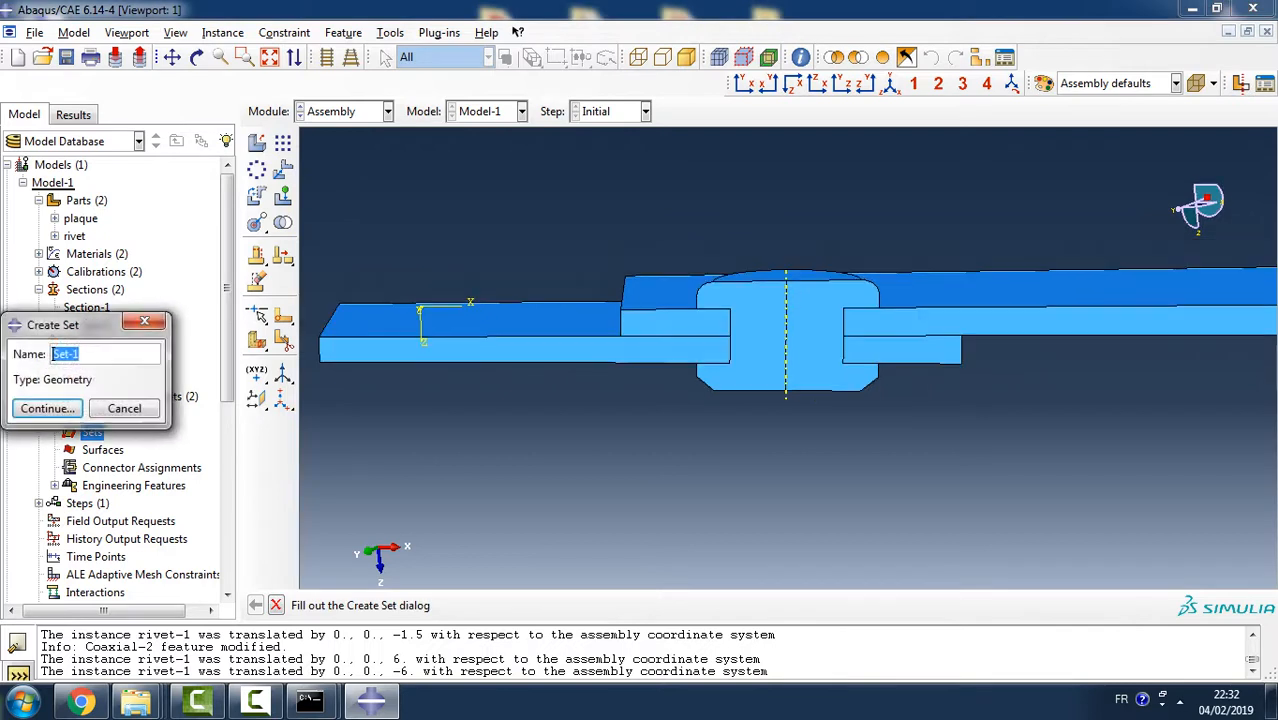
type("coin")
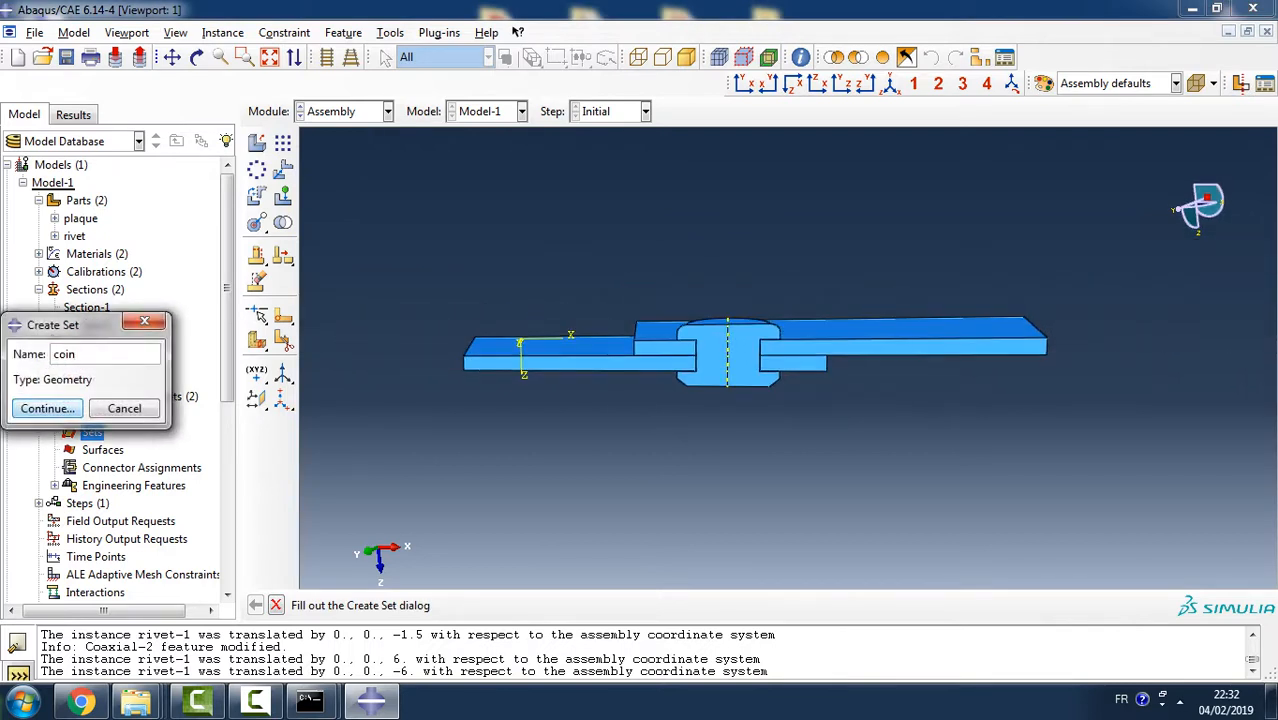
left_click(47, 408)
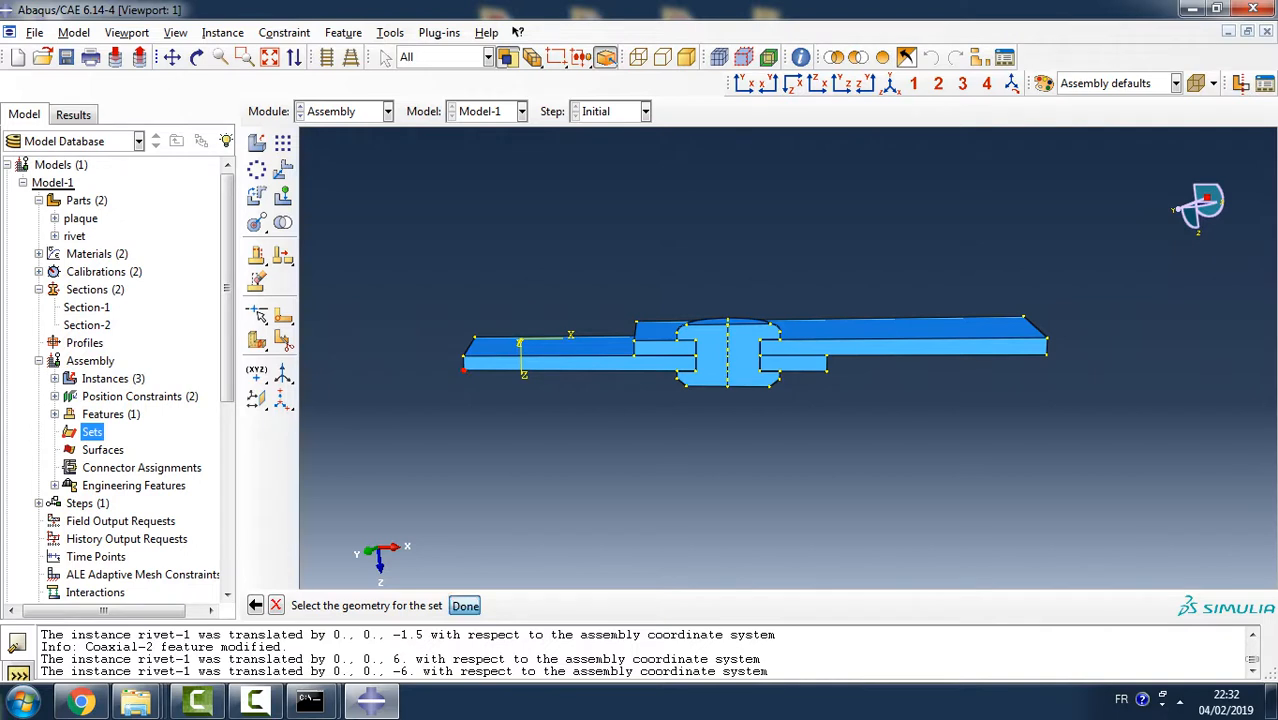
left_click(464, 605)
- Create an assembly geometry set named encastre containing the end face at the lower plaque's free end
double_click(100, 432)
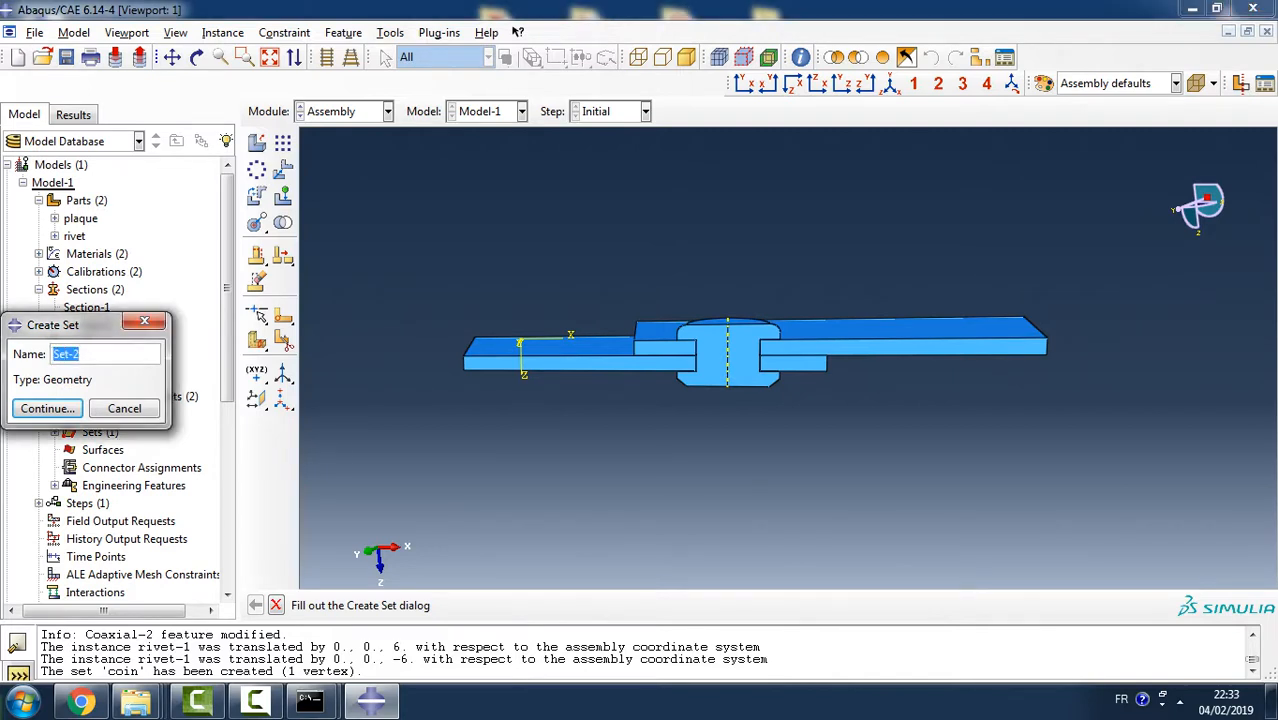
type("fi")
key("BackSpace")
key("BackSpace")
type("endastre")
left_click(47, 408)
left_click_drag(608, 397, 708, 370, "ctrl+alt")
left_click(662, 319)
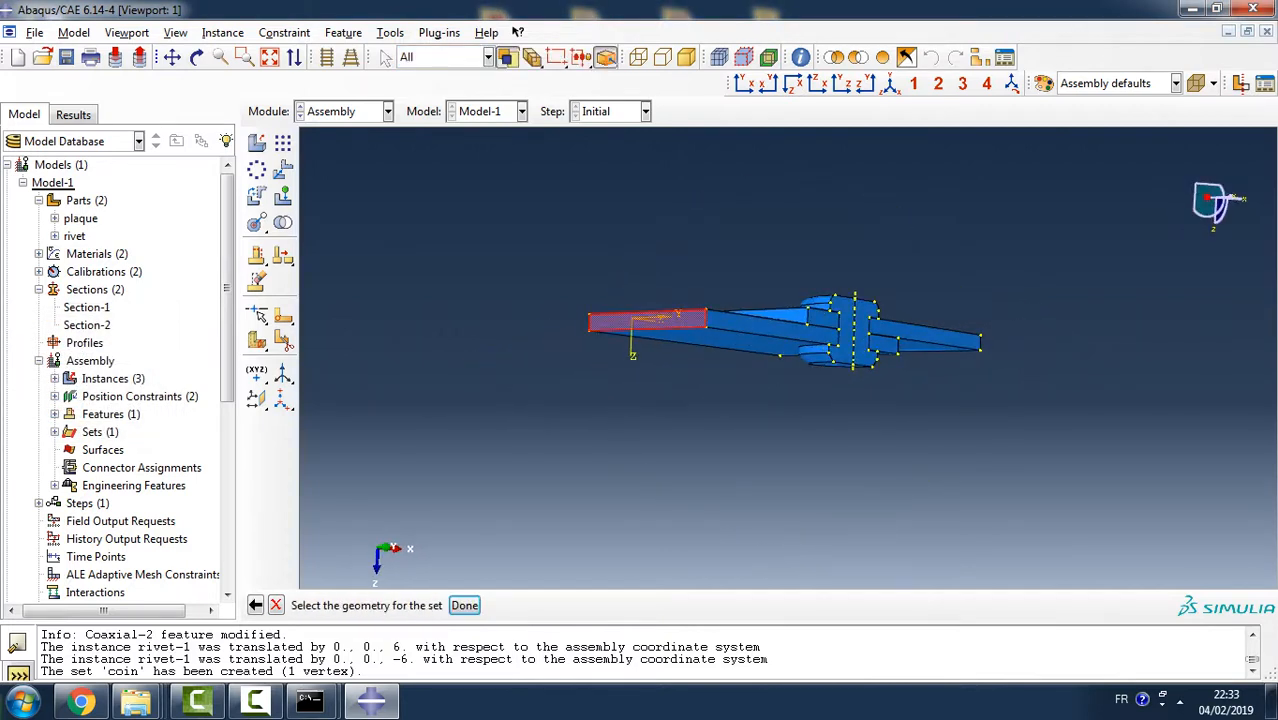
left_click(464, 605)
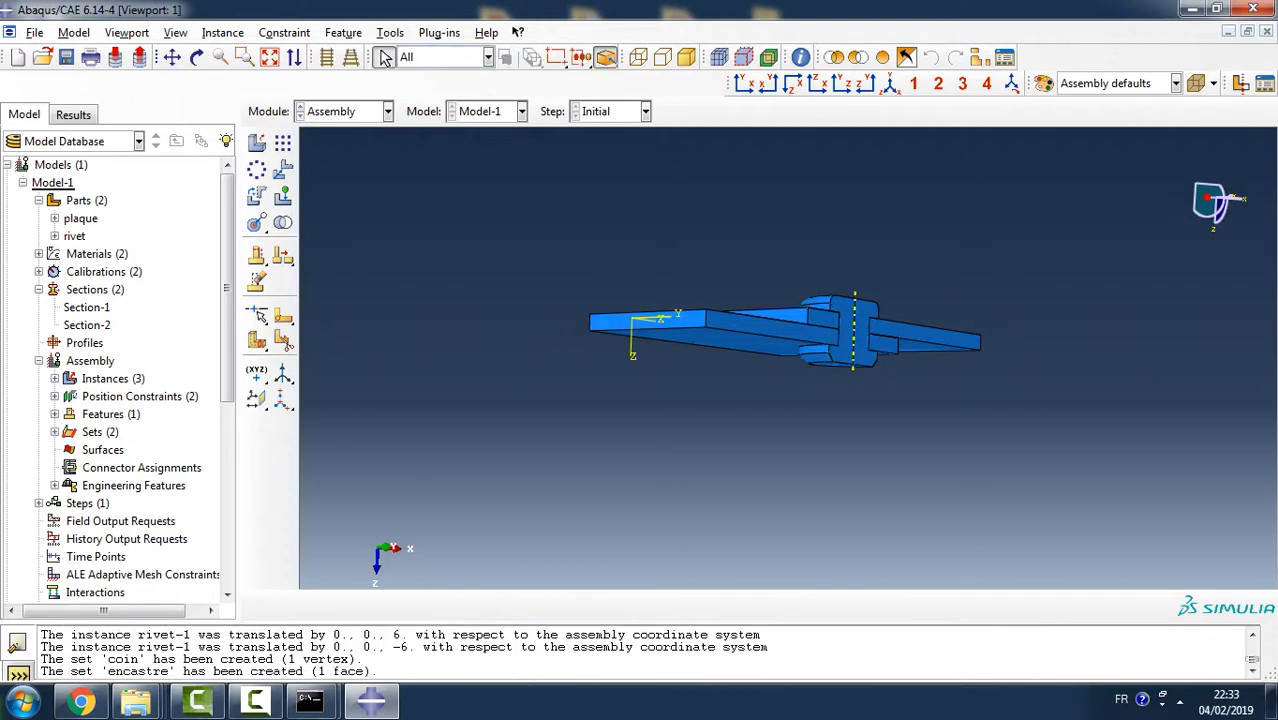
- Create an assembly geometry set named sollicite containing the end face at the upper plaque's free end
left_click_drag(833, 399, 672, 442, "ctrl+alt")
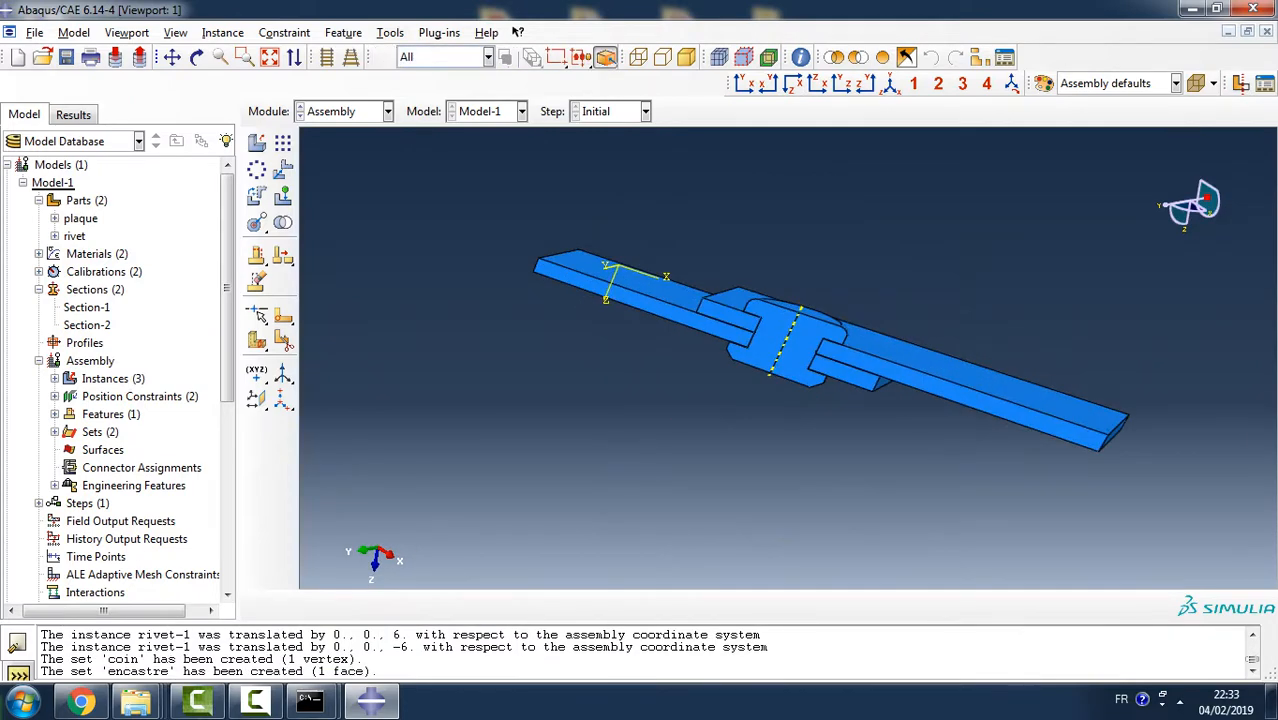
left_click_drag(868, 408, 815, 355, "ctrl+alt")
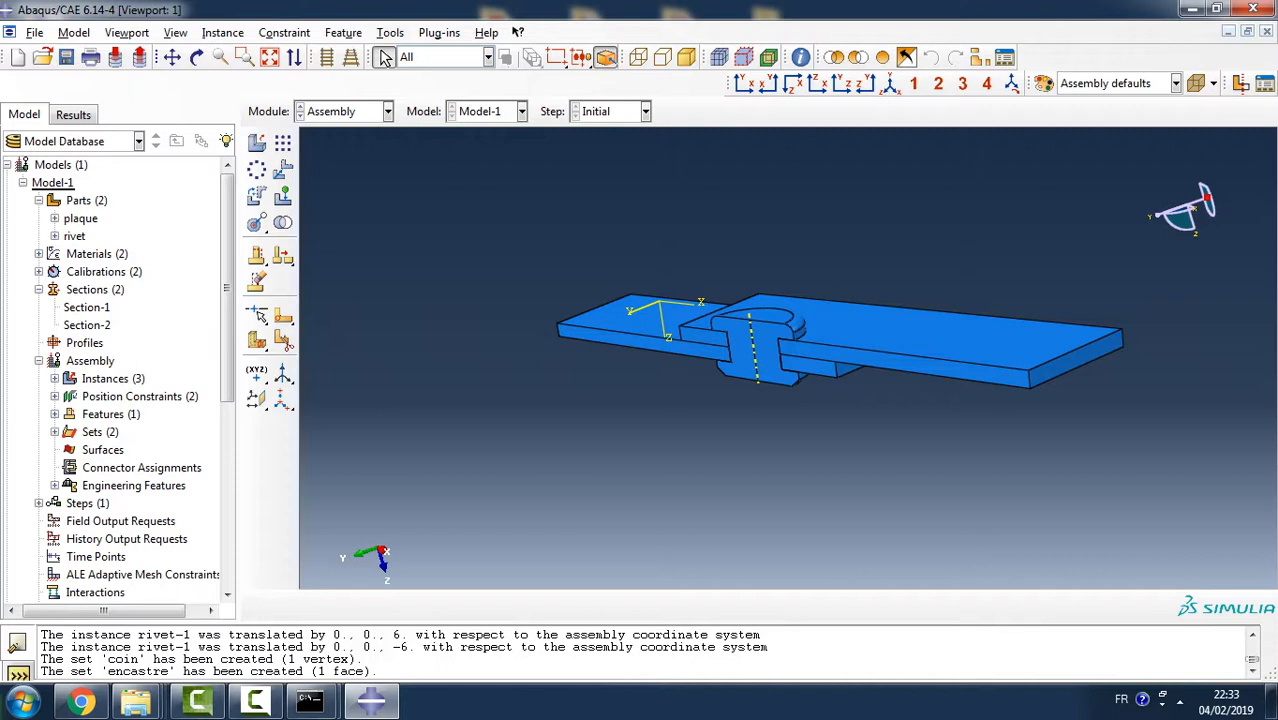
double_click(99, 432)
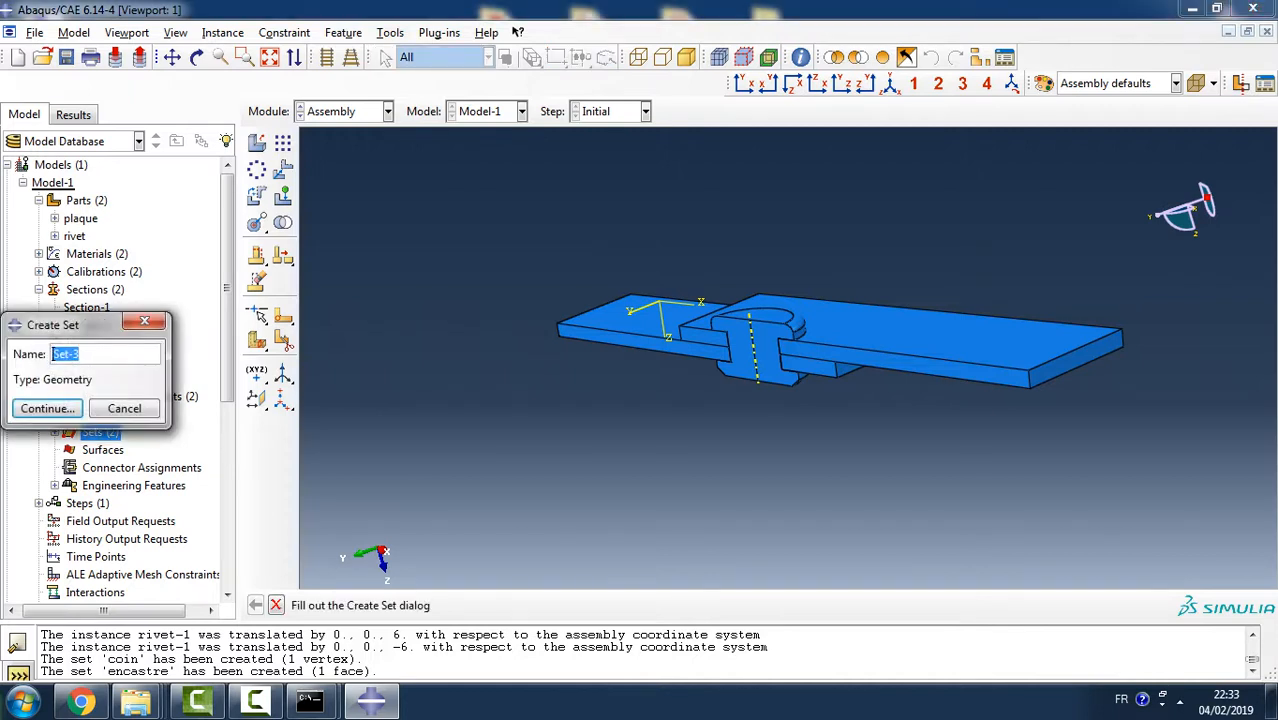
left_click(54, 354)
double_click(66, 354)
type("p")
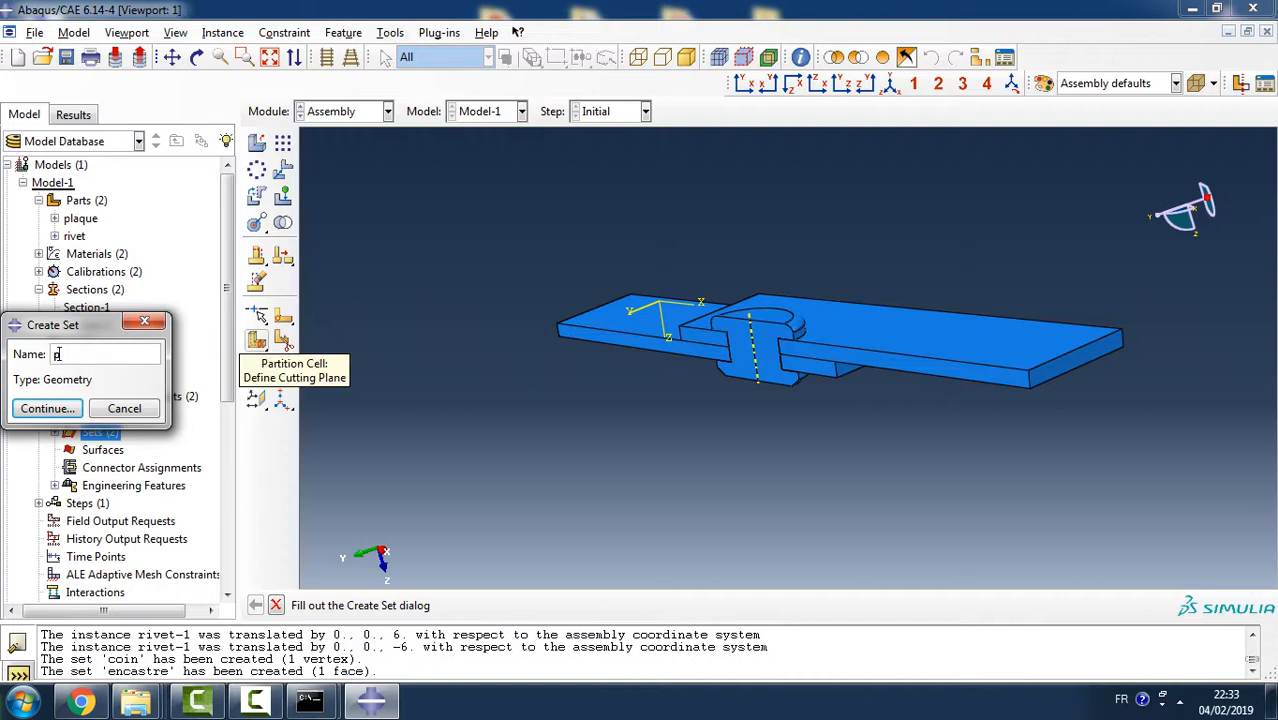
key("BackSpace")
type("soll")
type("icti")
type("e")
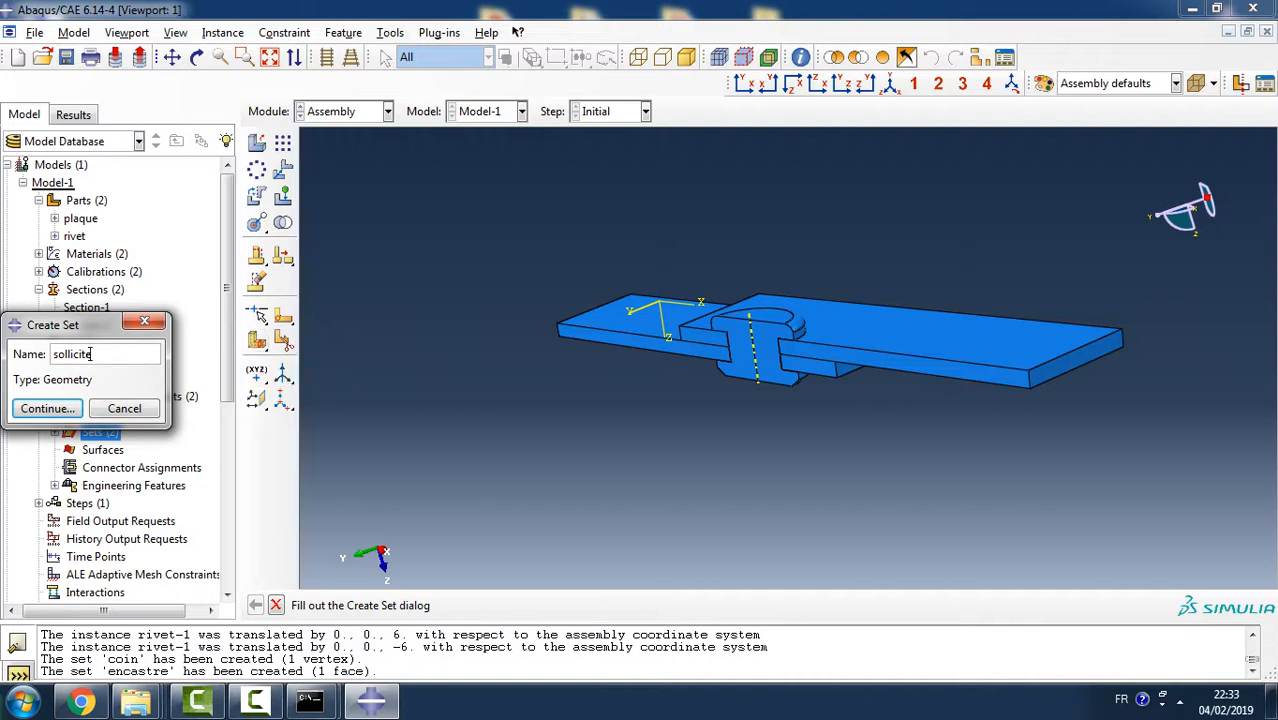
key("Return")
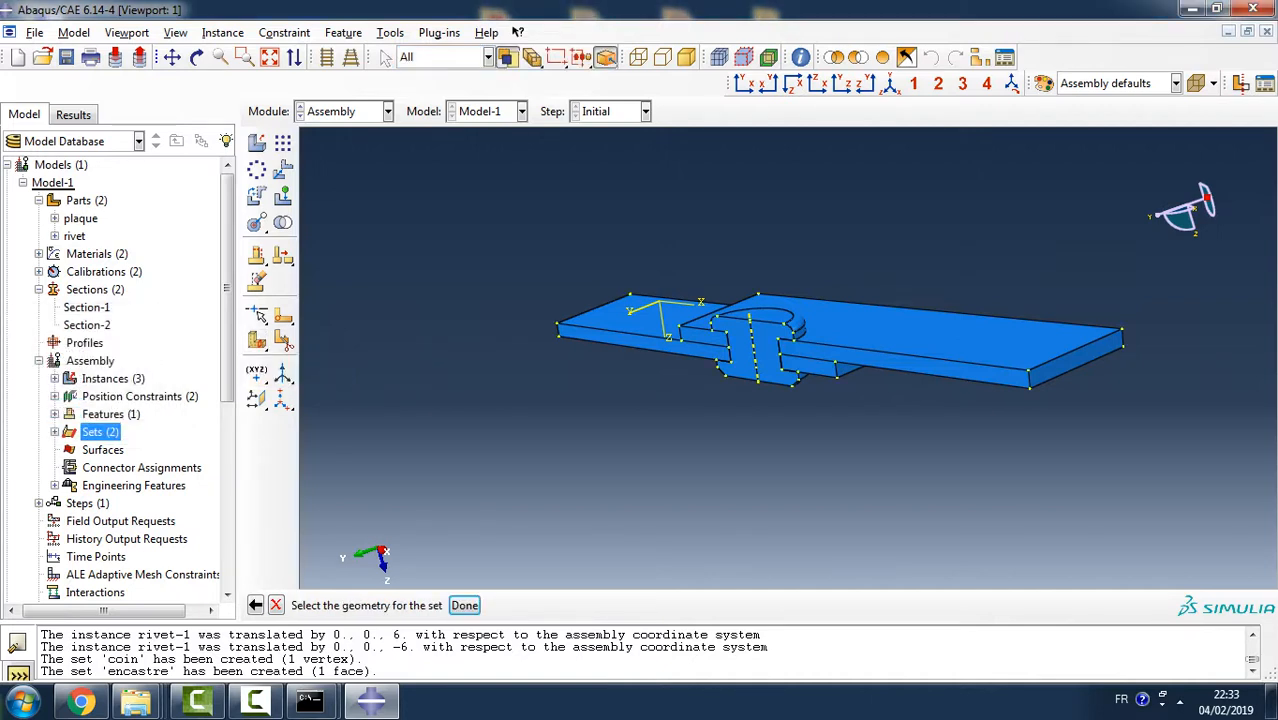
left_click(1076, 359)
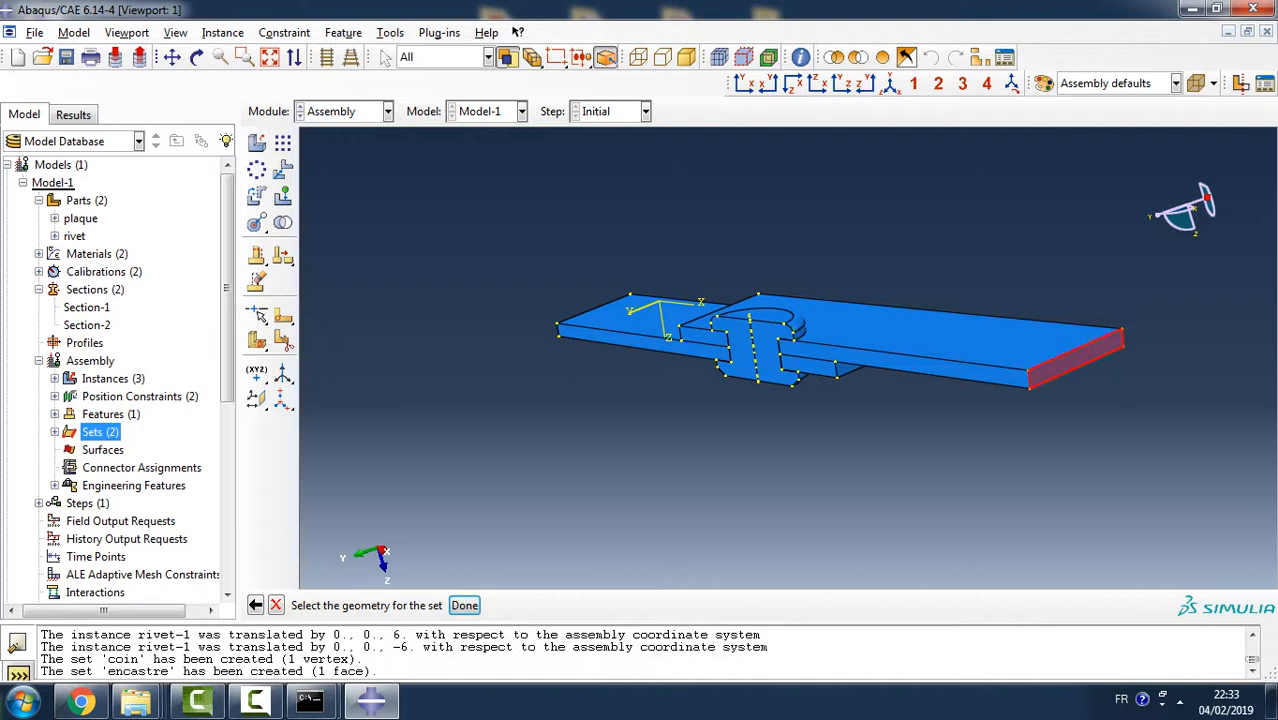
left_click(464, 605)
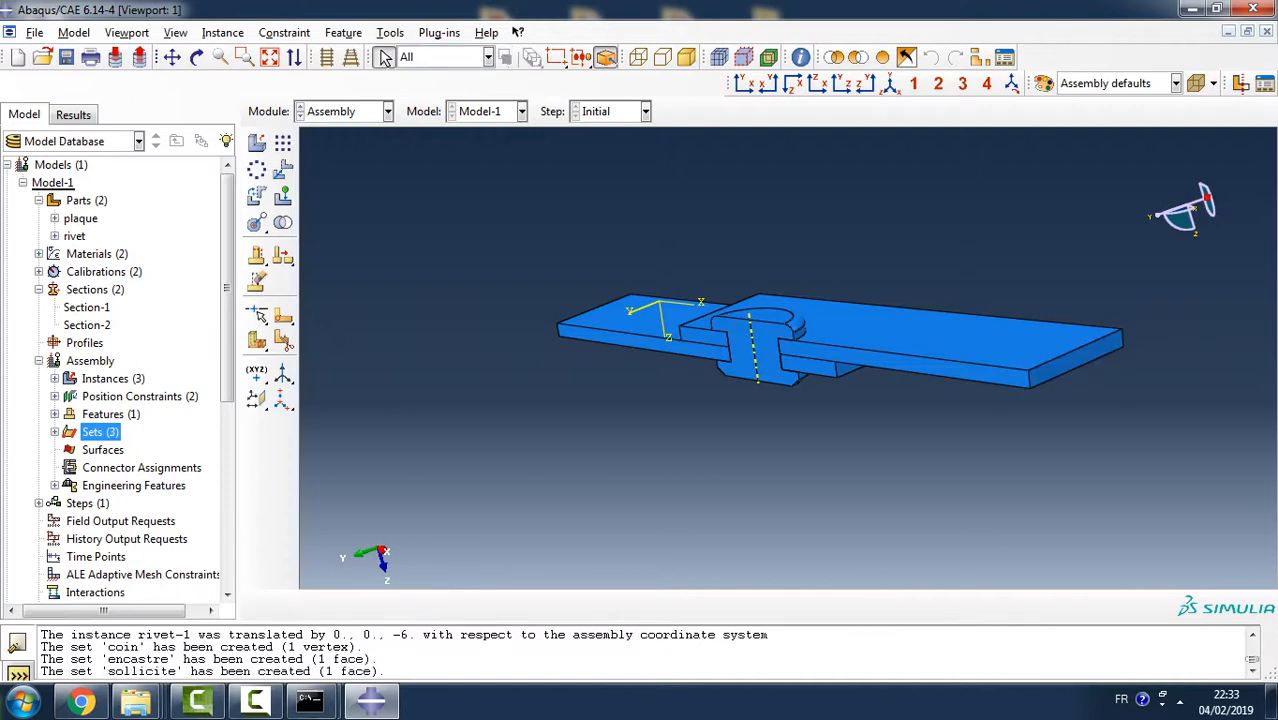
- Create an assembly geometry set named symm from the symmetry-plane faces of the rivet and both plaques on each side of it
double_click(100, 432)
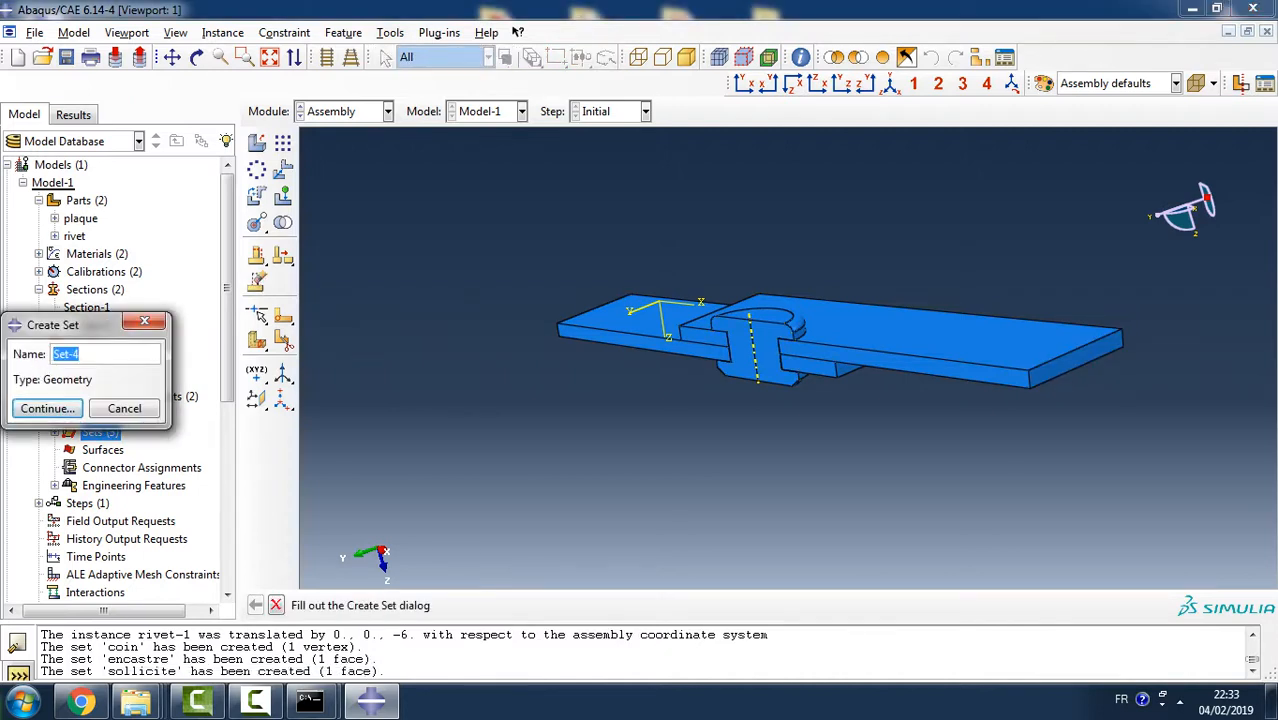
type("symm")
left_click(47, 408)
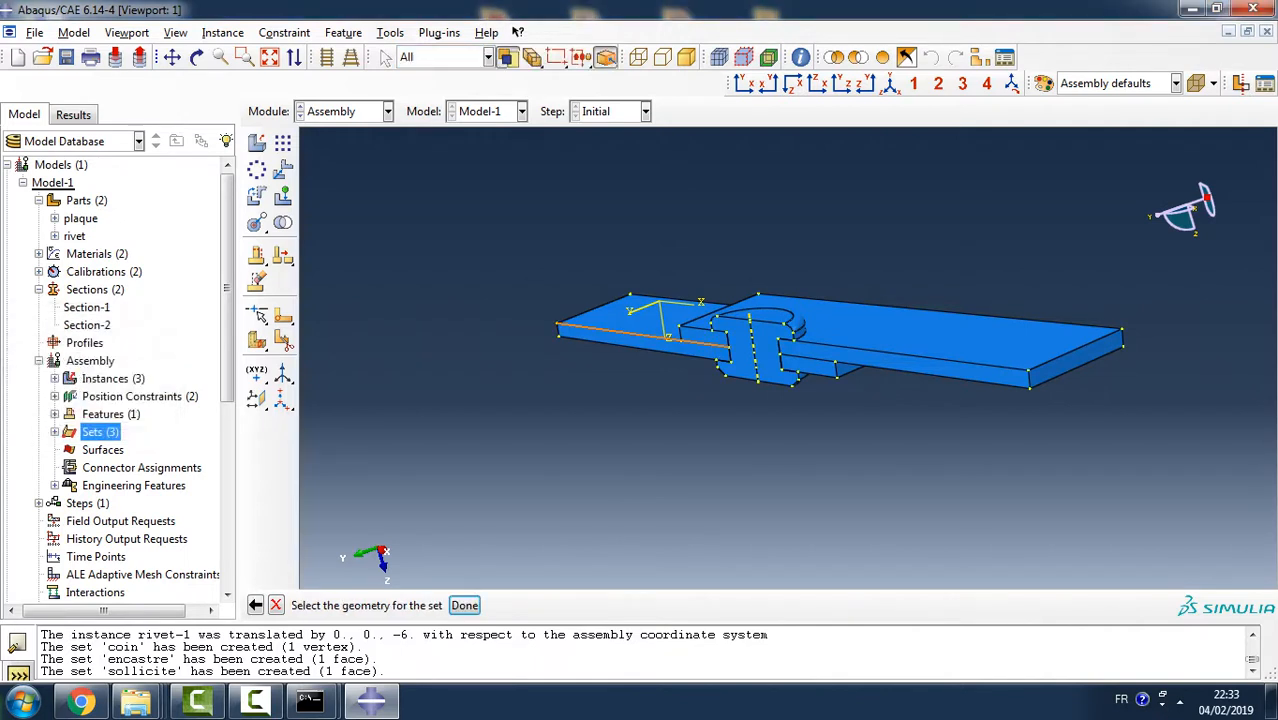
left_click(668, 340)
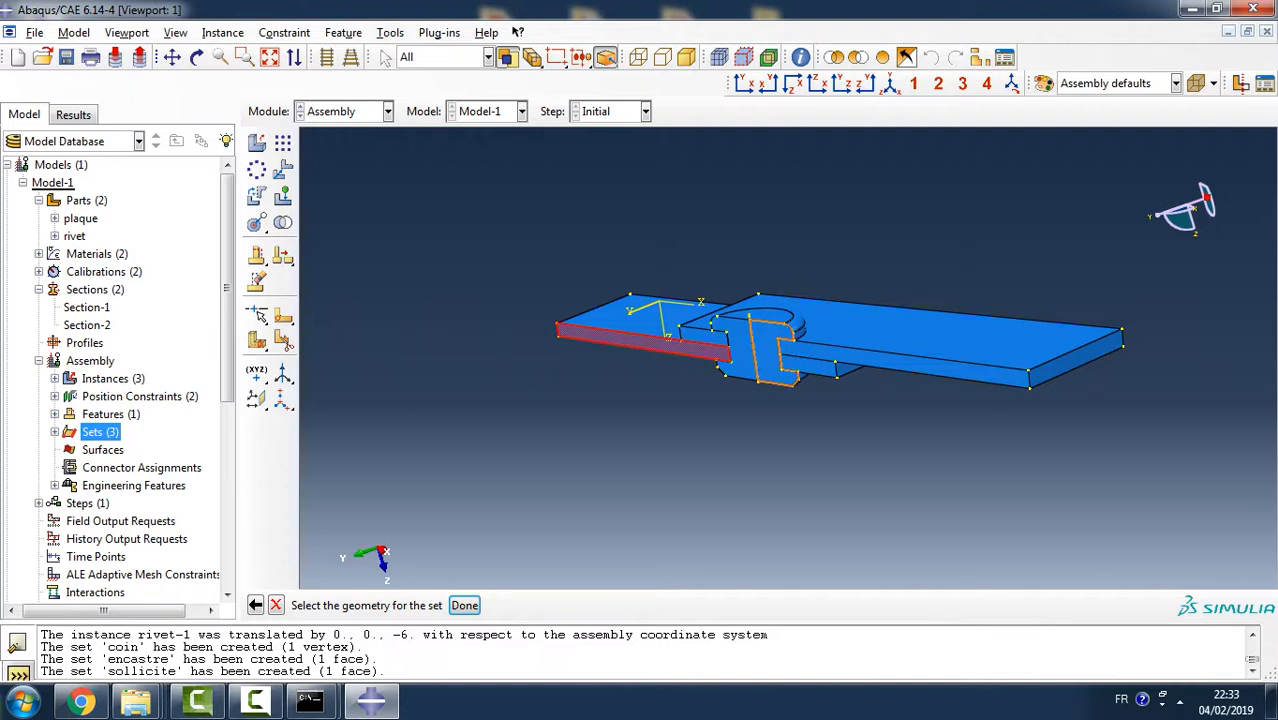
left_click(770, 352, "shift")
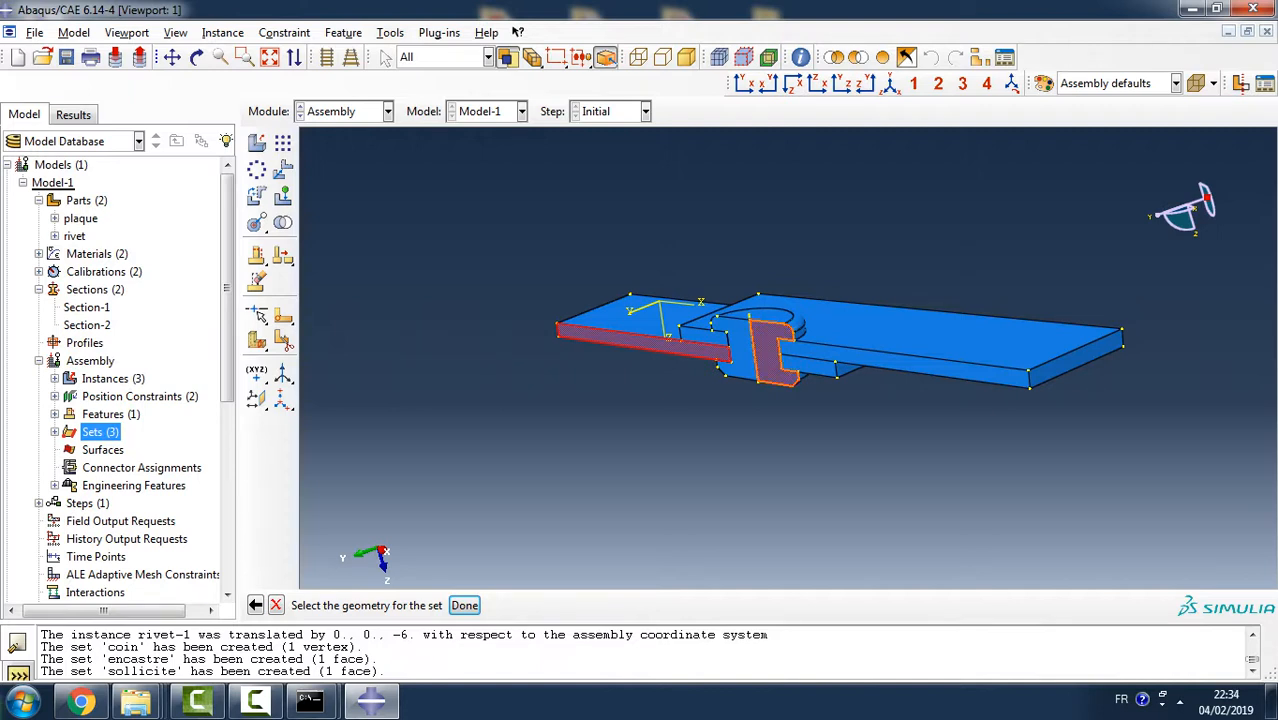
left_click(740, 350, "shift")
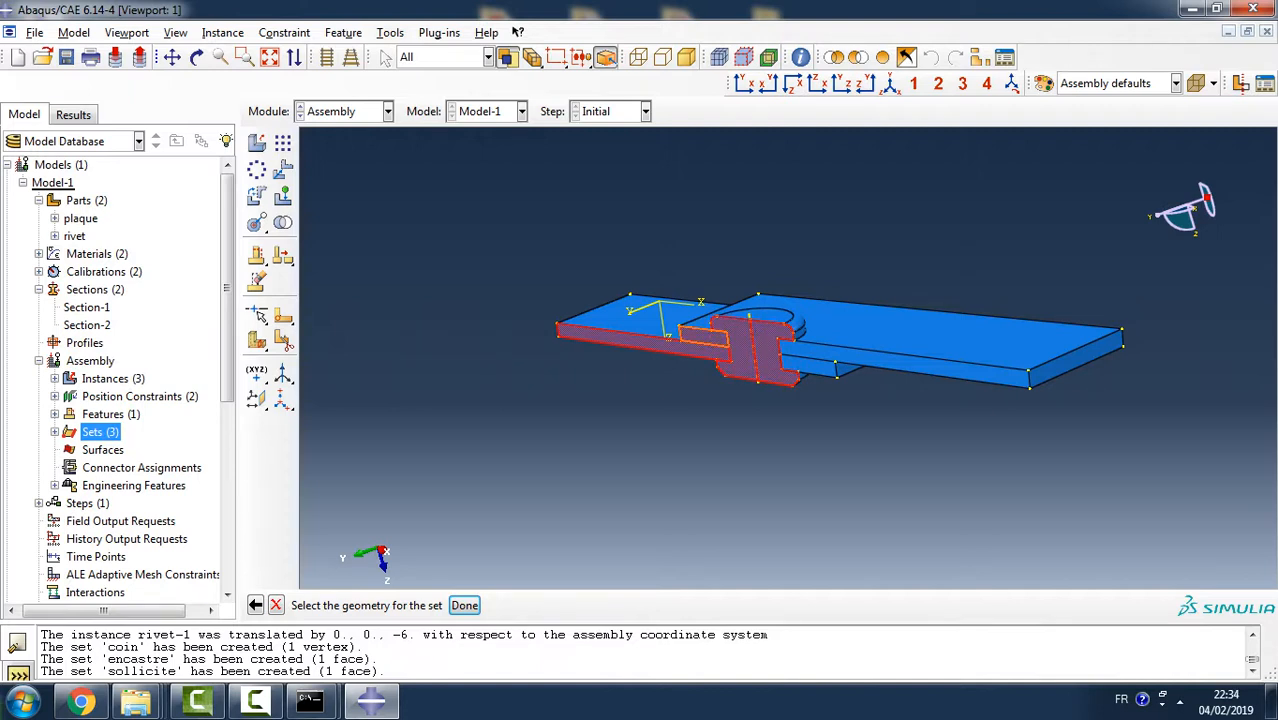
left_click(704, 336, "shift")
left_click(905, 366, "shift")
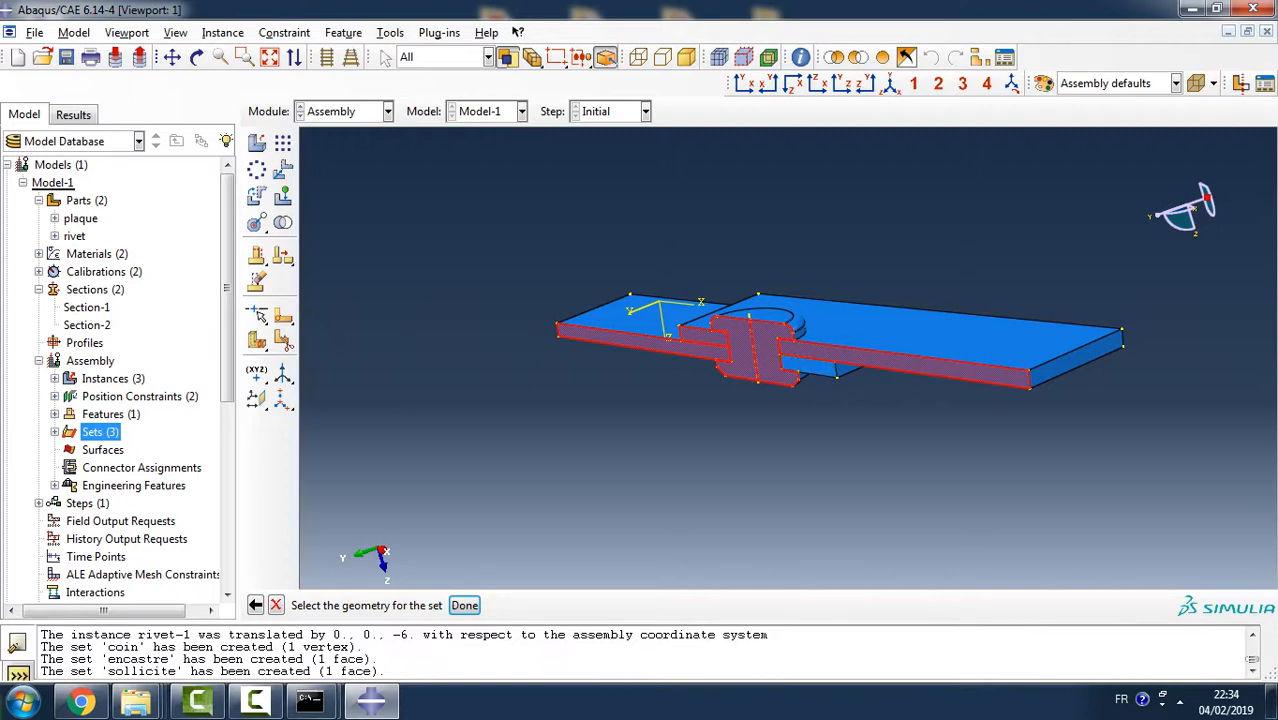
left_click(815, 368, "shift")
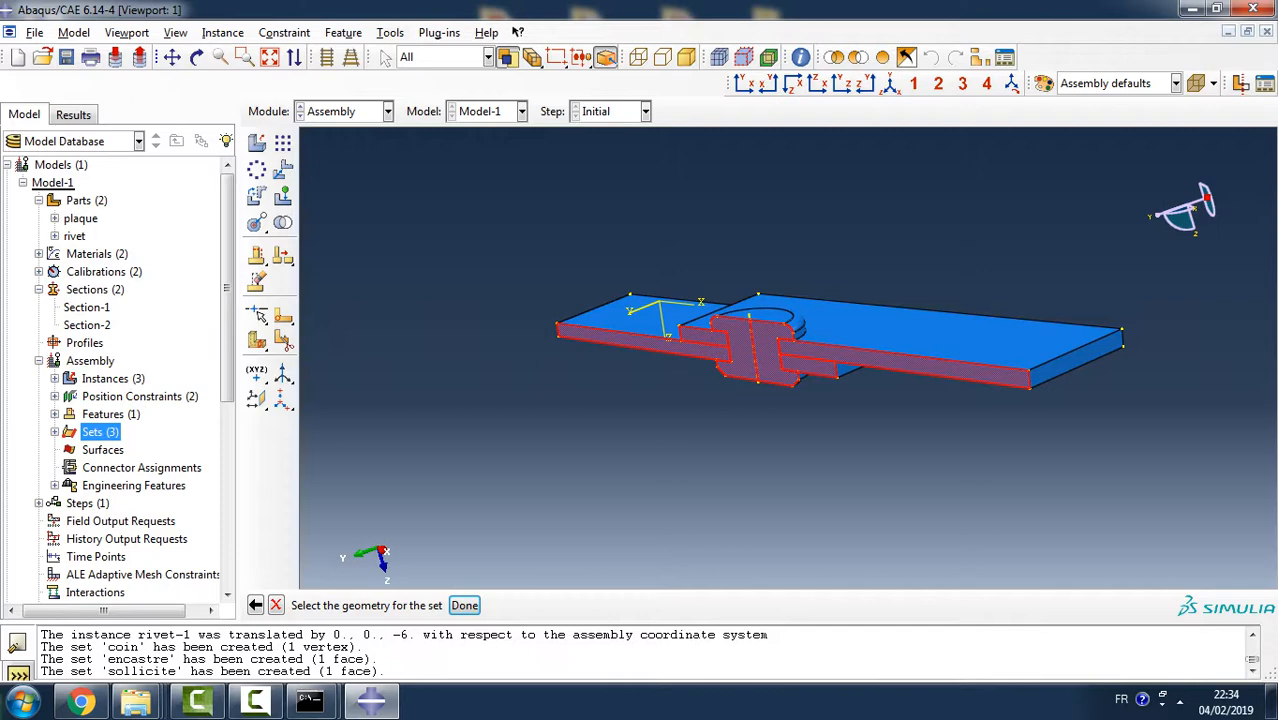
left_click(464, 605)
- Create a Static, General analysis step after Initial with Nlgeom on and an initial increment size of 0.05
scroll(115, 380, "down", 3)
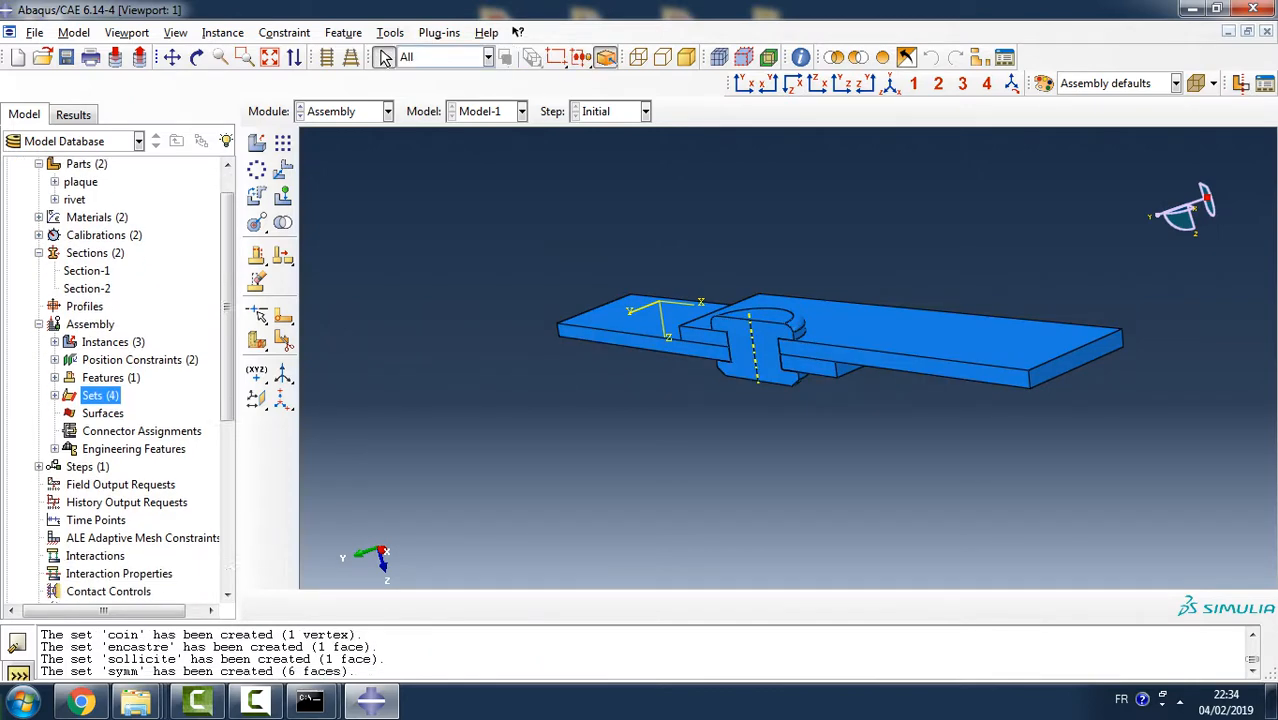
double_click(88, 342)
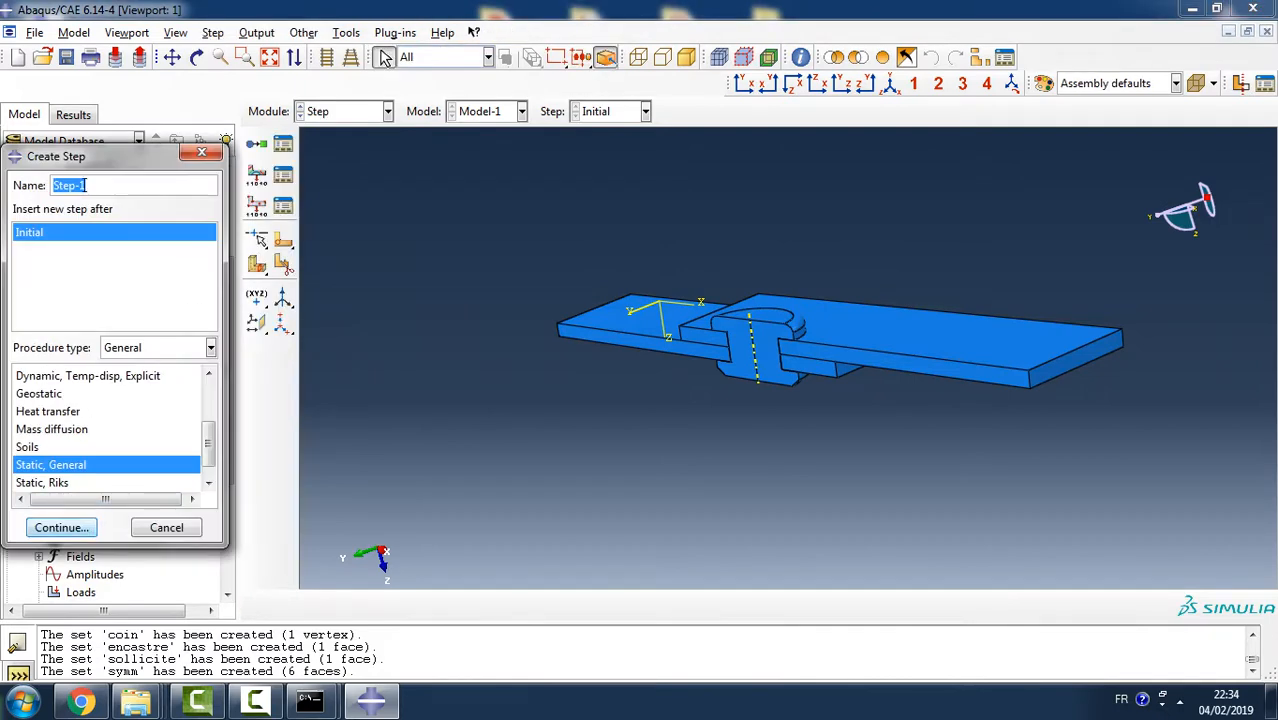
key("Return")
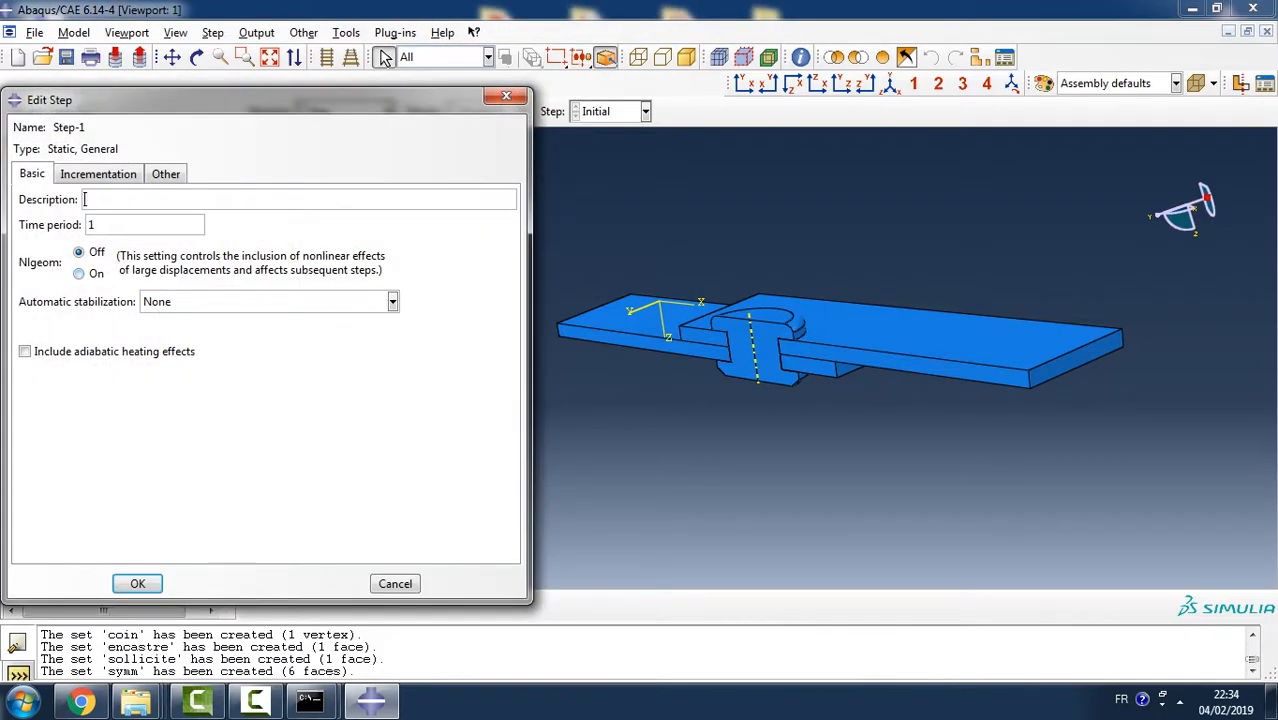
left_click(80, 273)
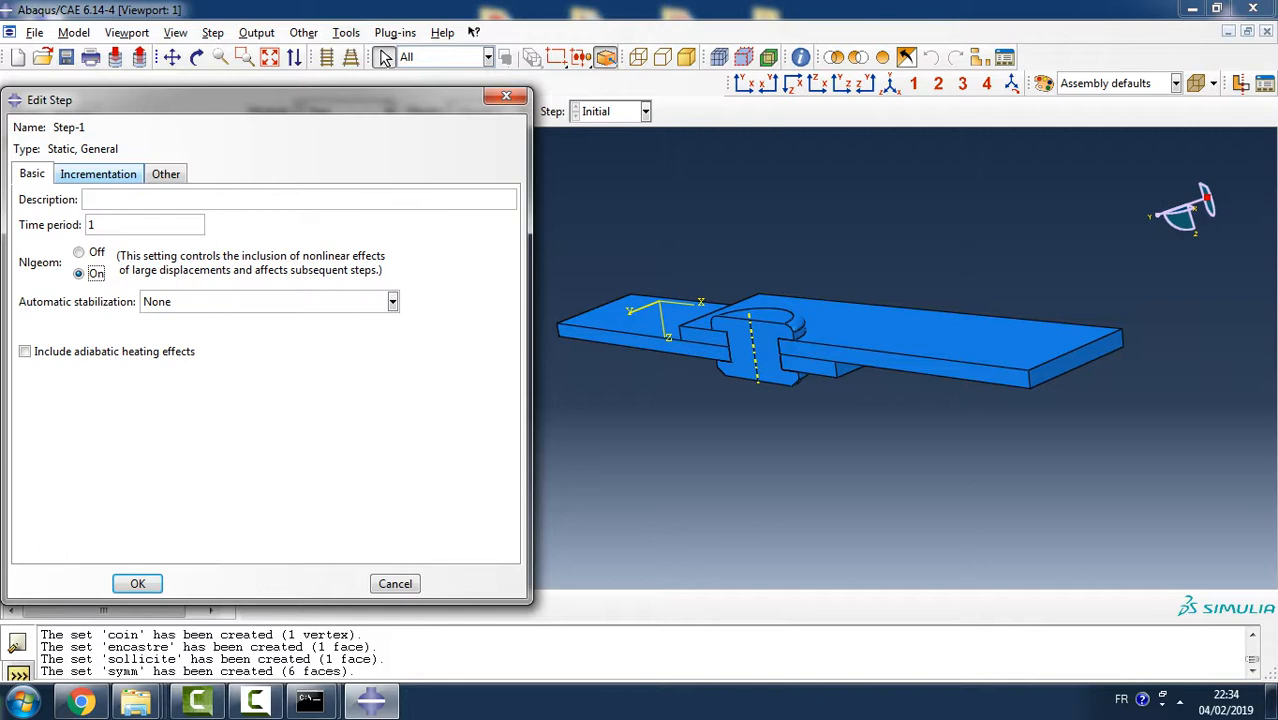
left_click(98, 174)
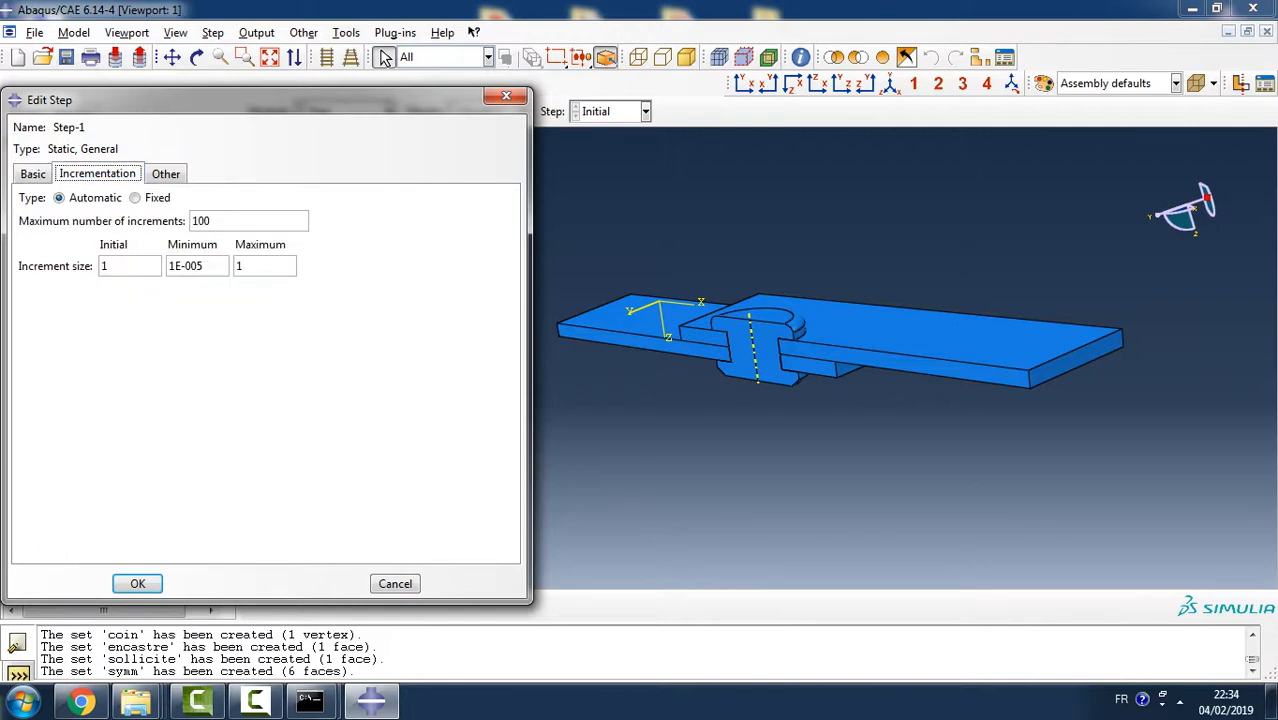
double_click(105, 266)
type("0.05")
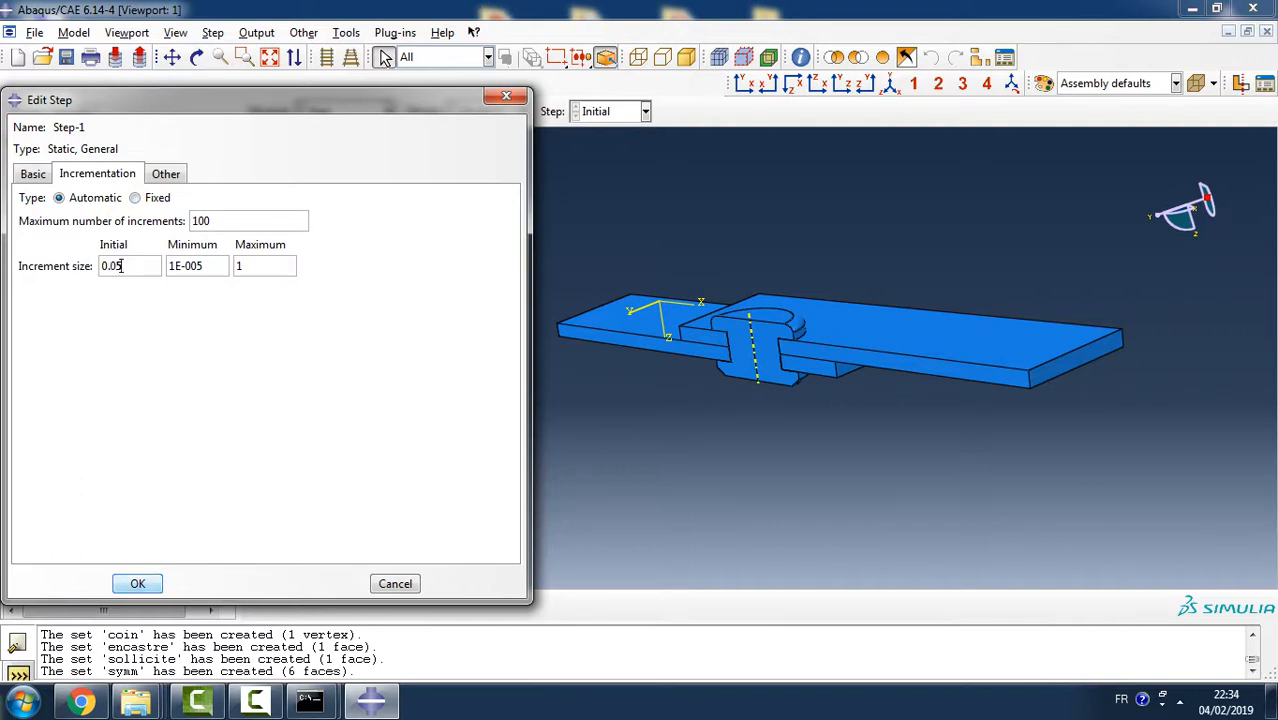
key("Return")
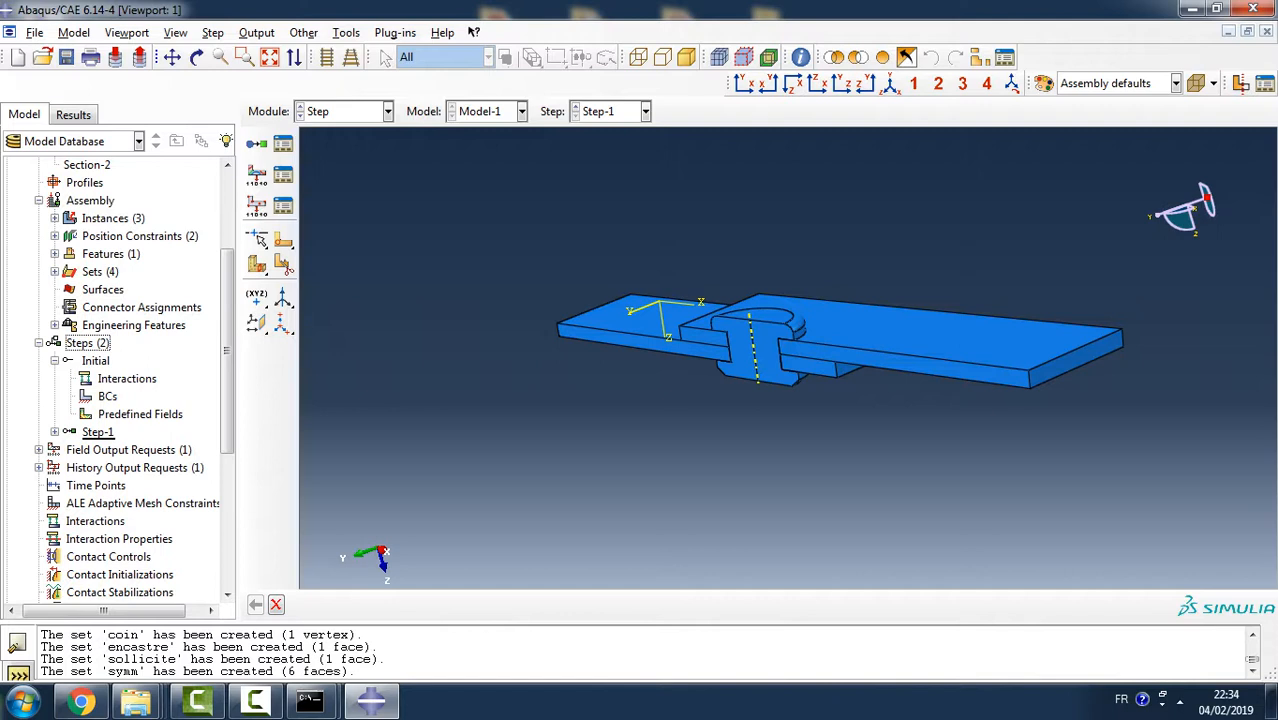
- Create a Displacement/Rotation boundary condition in Step-1 on the set coin with U3 fixed at 0
left_click(55, 432)
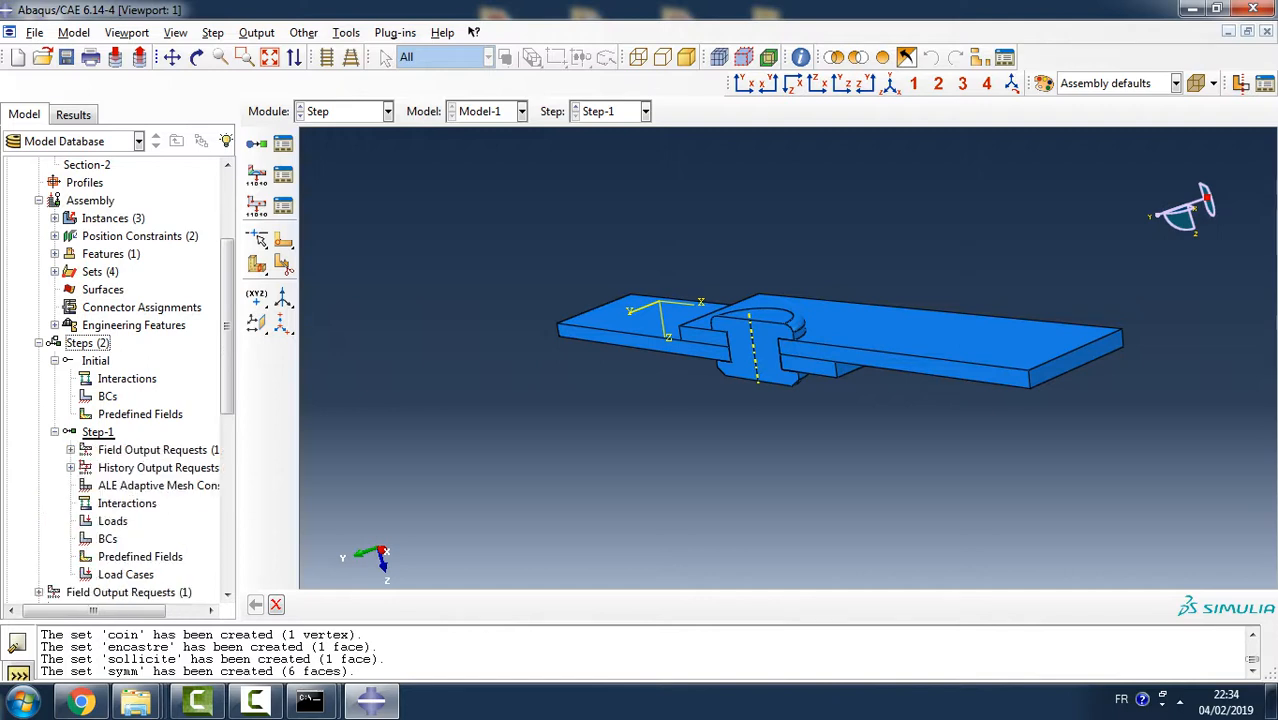
scroll(115, 380, "down", 2)
double_click(107, 431)
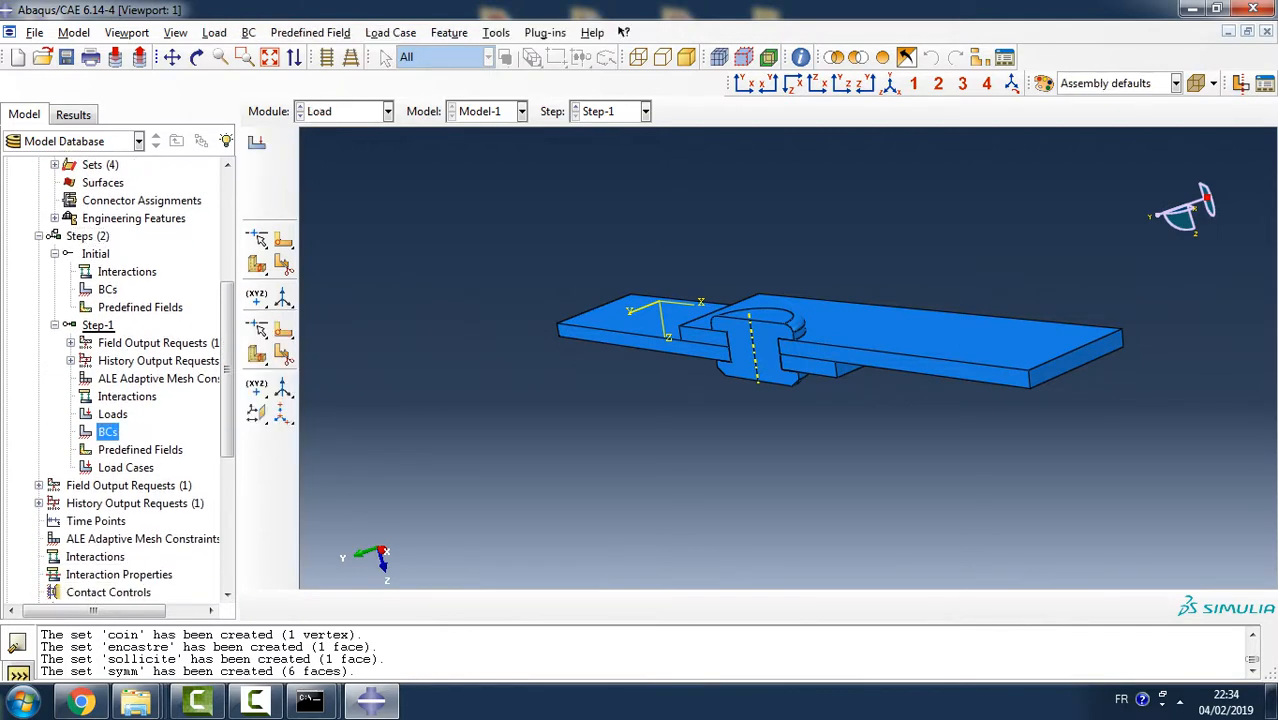
double_click(209, 271)
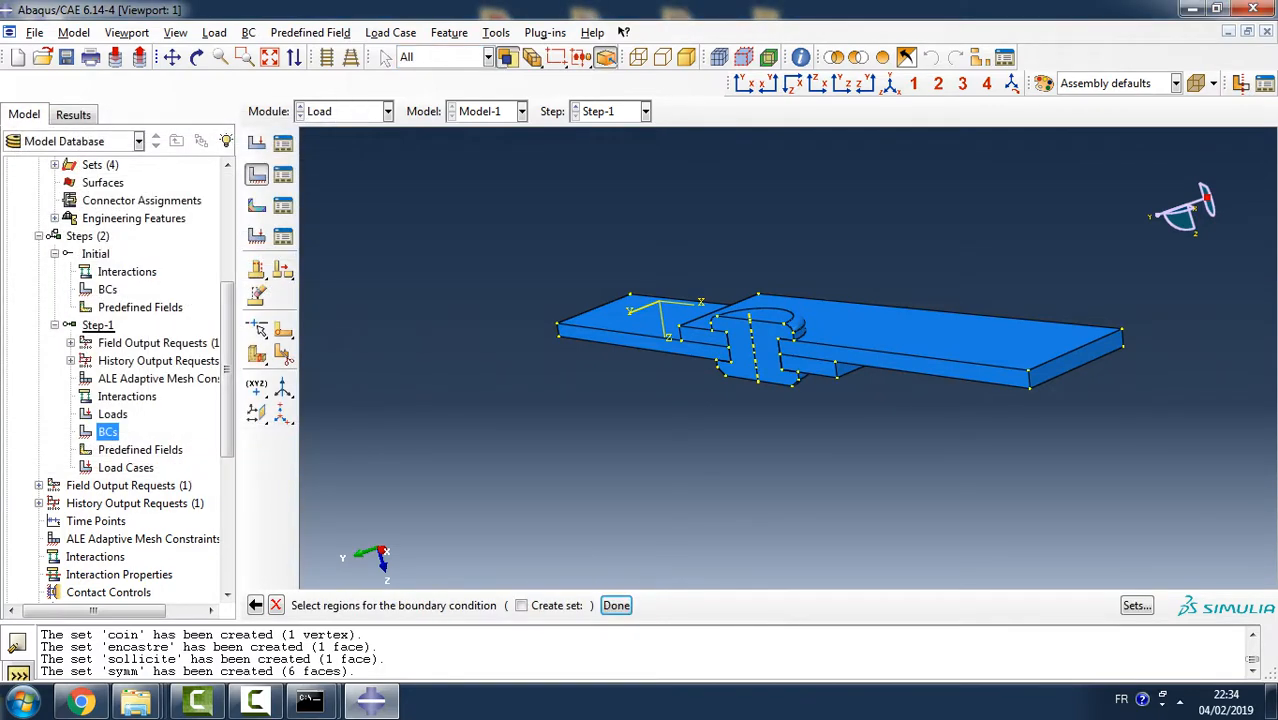
left_click(1137, 605)
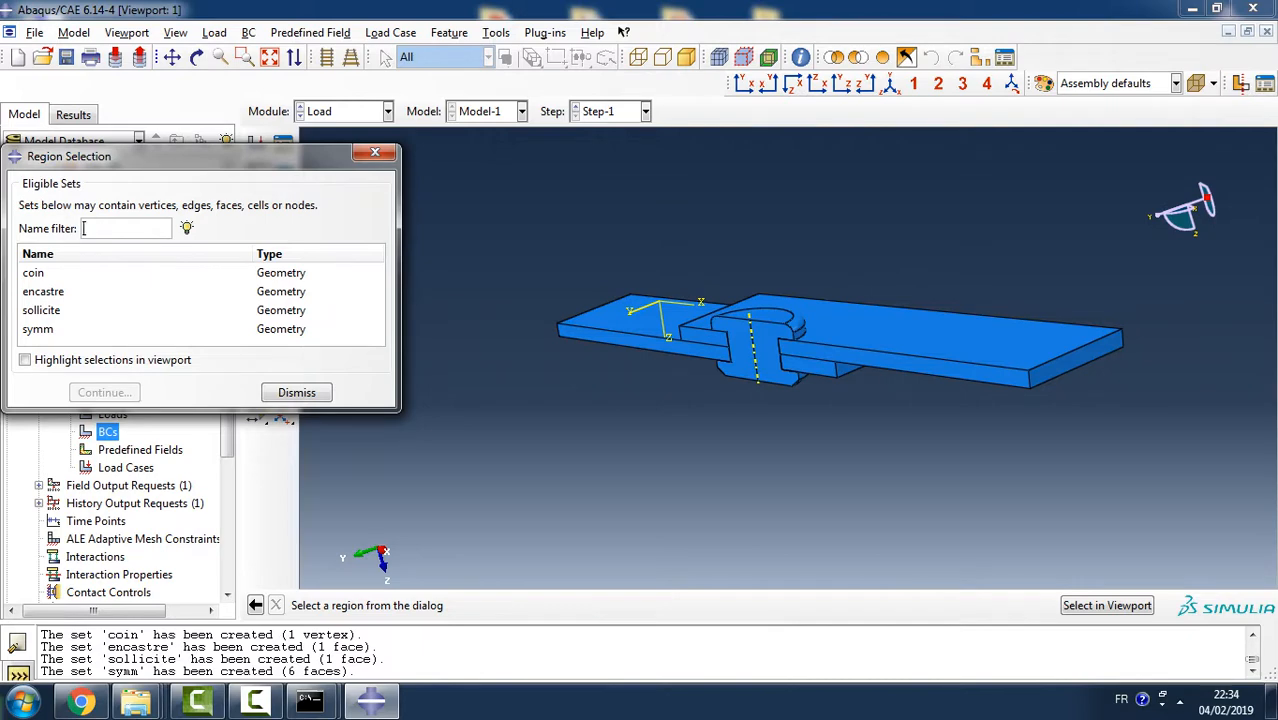
left_click(33, 272)
left_click(25, 359)
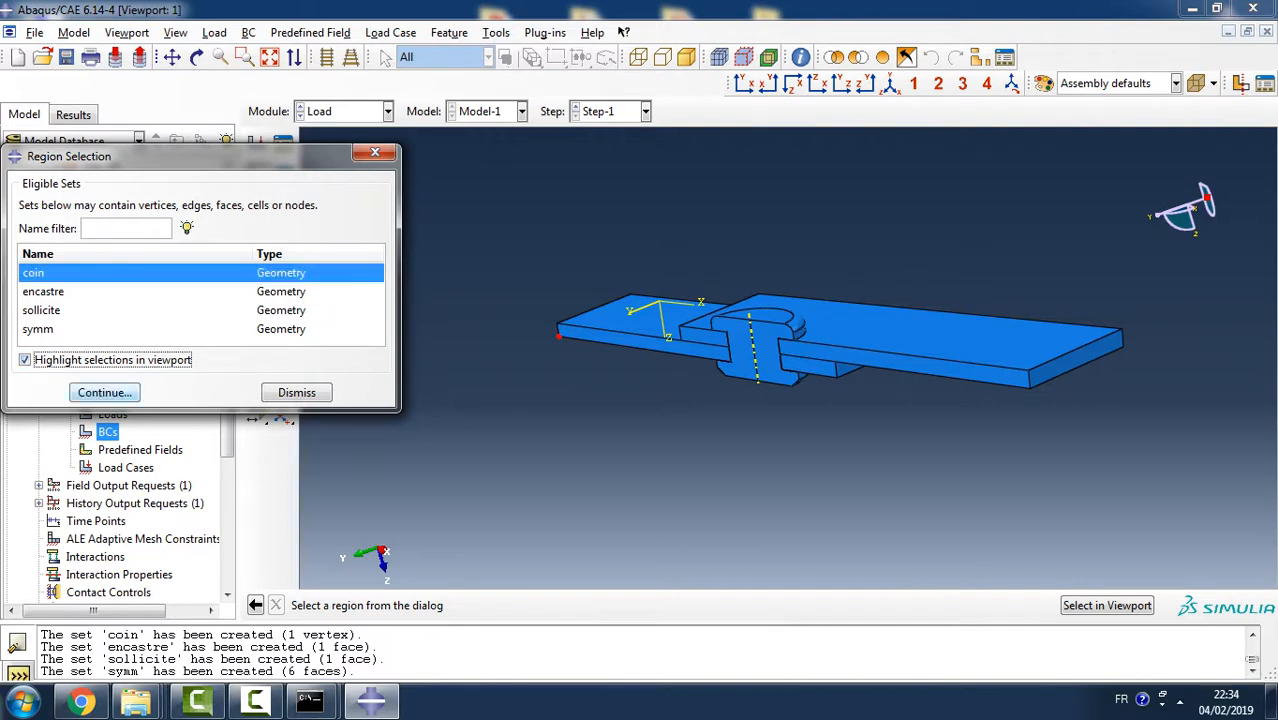
left_click(104, 392)
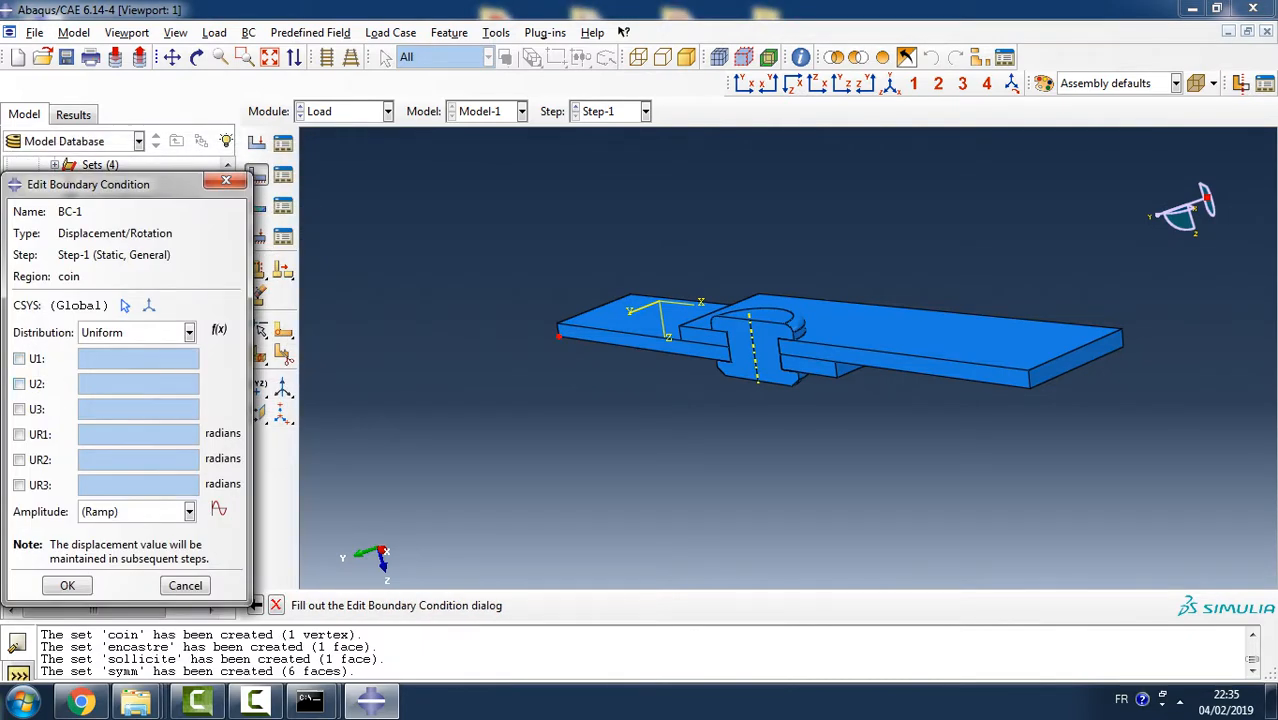
left_click(19, 409)
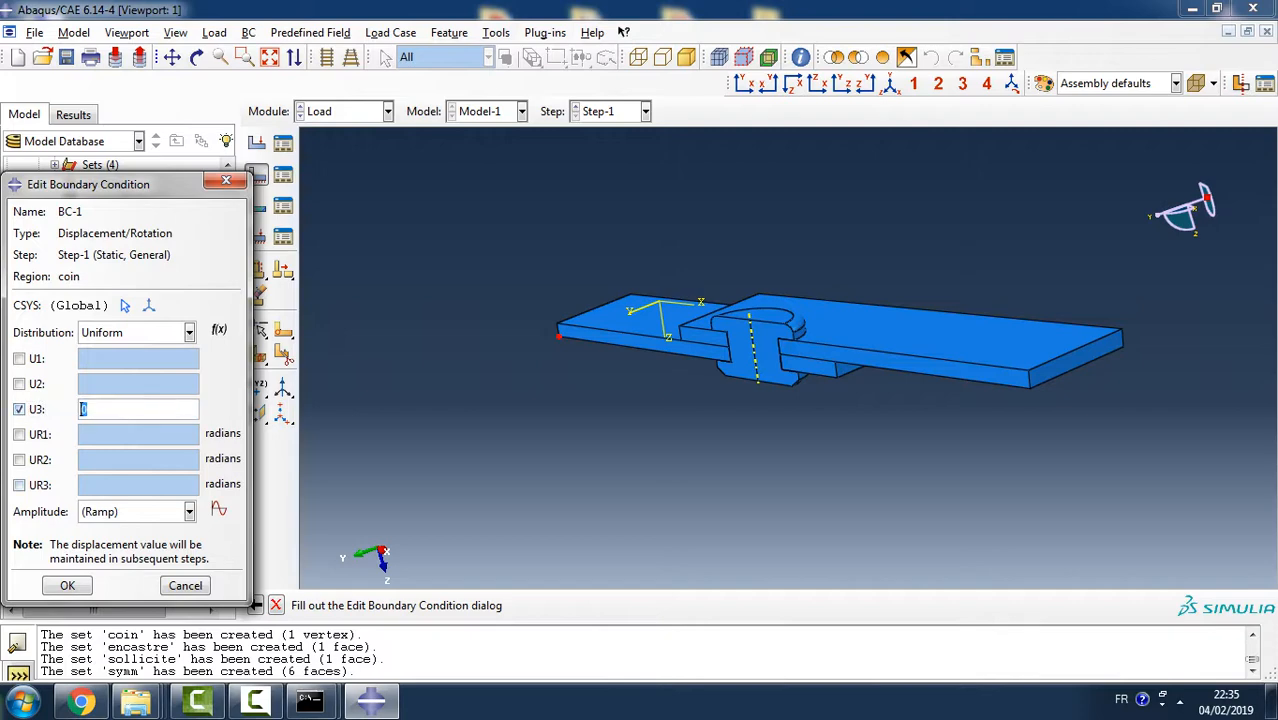
left_click(67, 586)
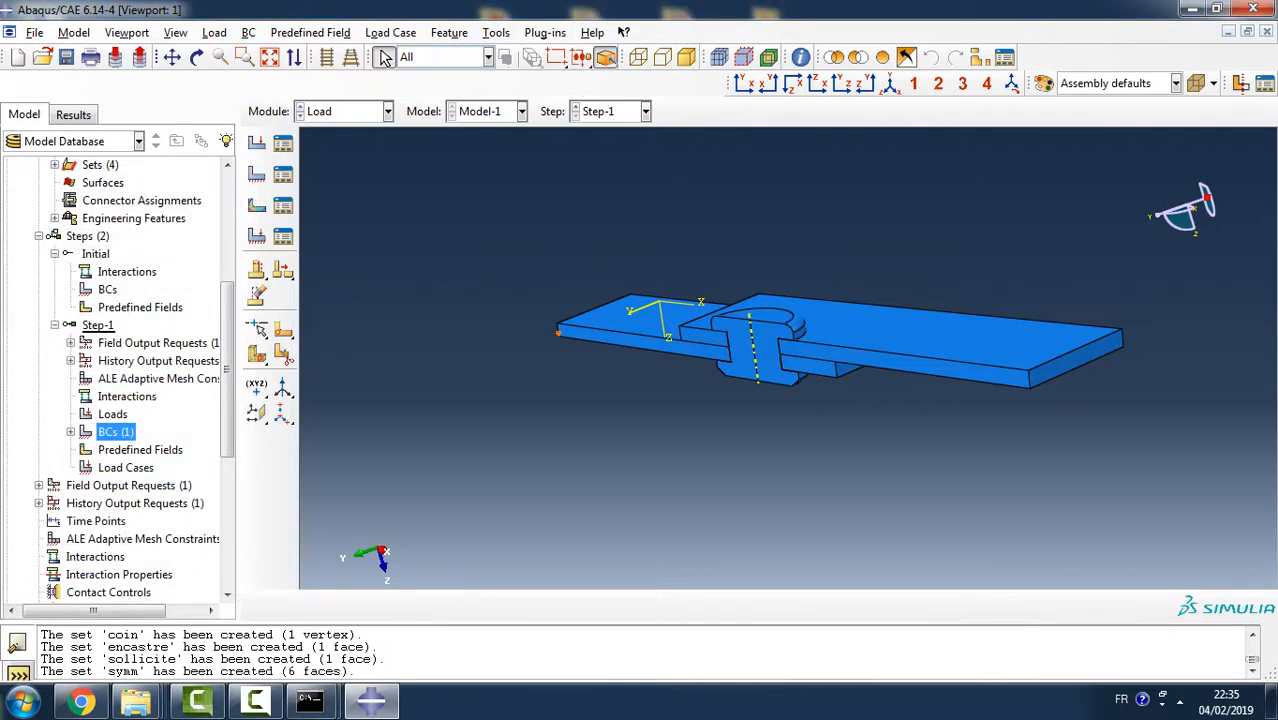
- Create a Displacement/Rotation boundary condition in Step-1 on the set encastre with U1 fixed at 0
double_click(115, 432)
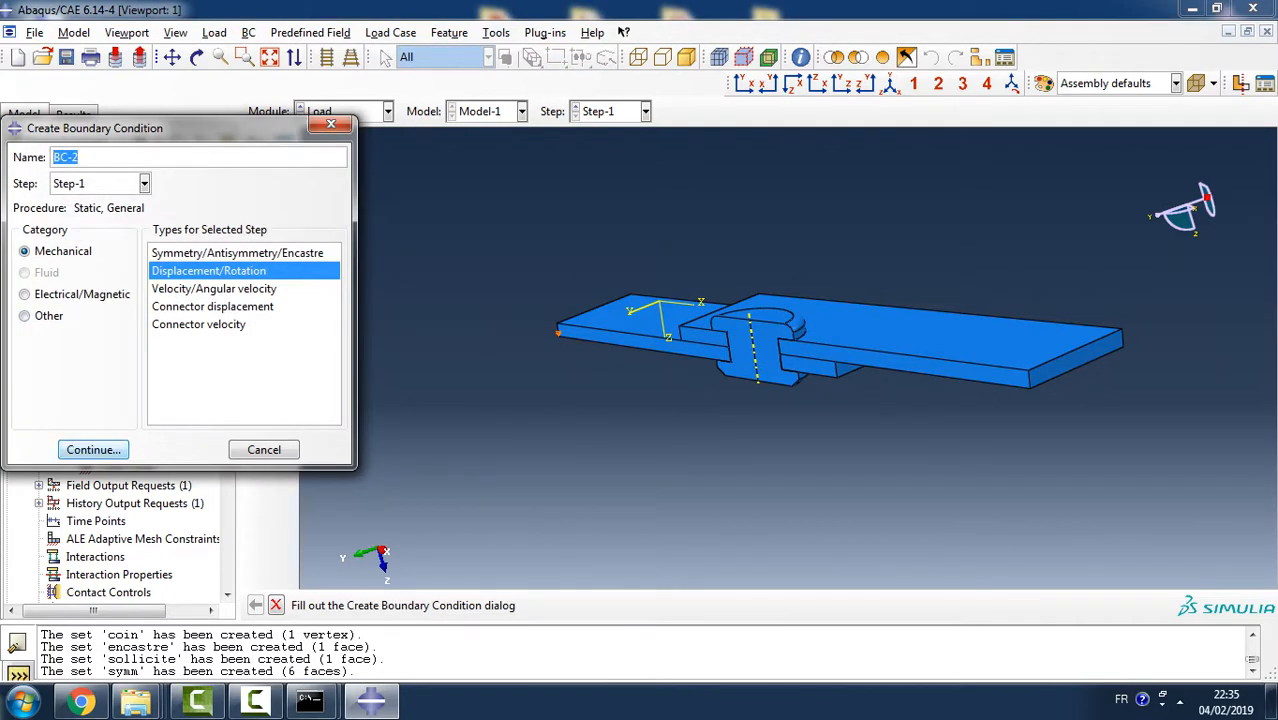
left_click(93, 449)
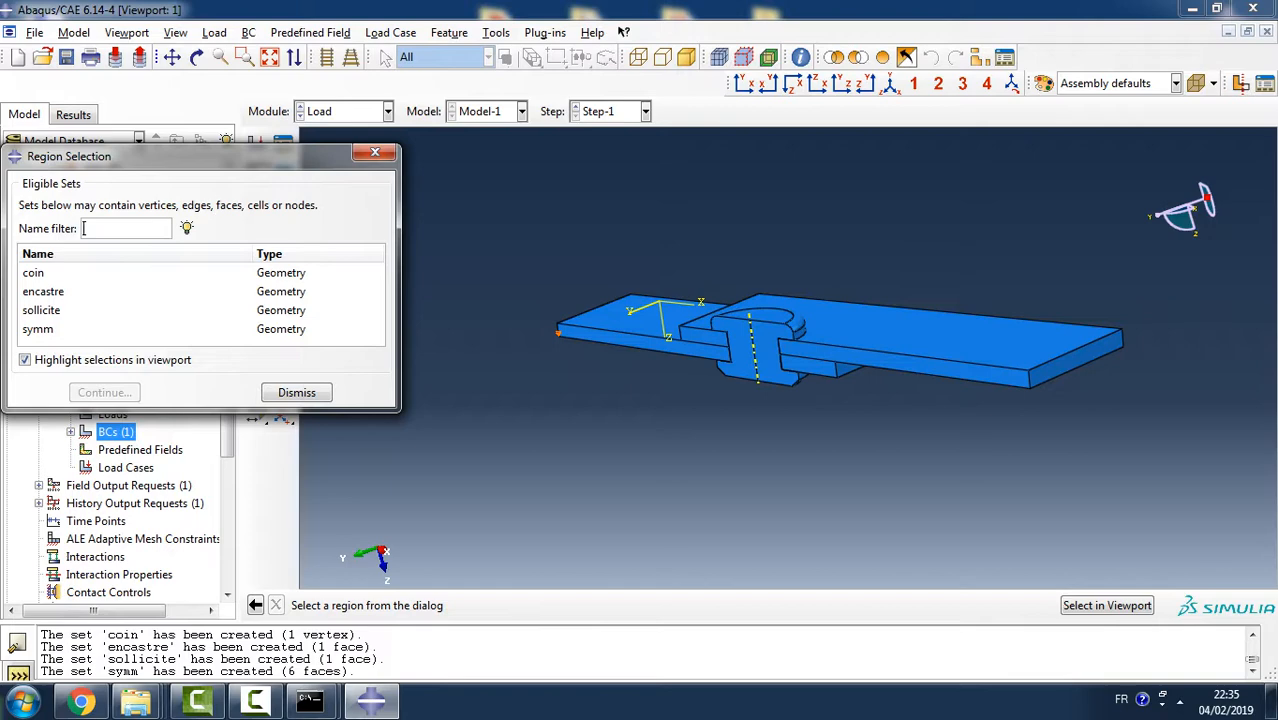
left_click_drag(630, 336, 733, 352, "ctrl+alt")
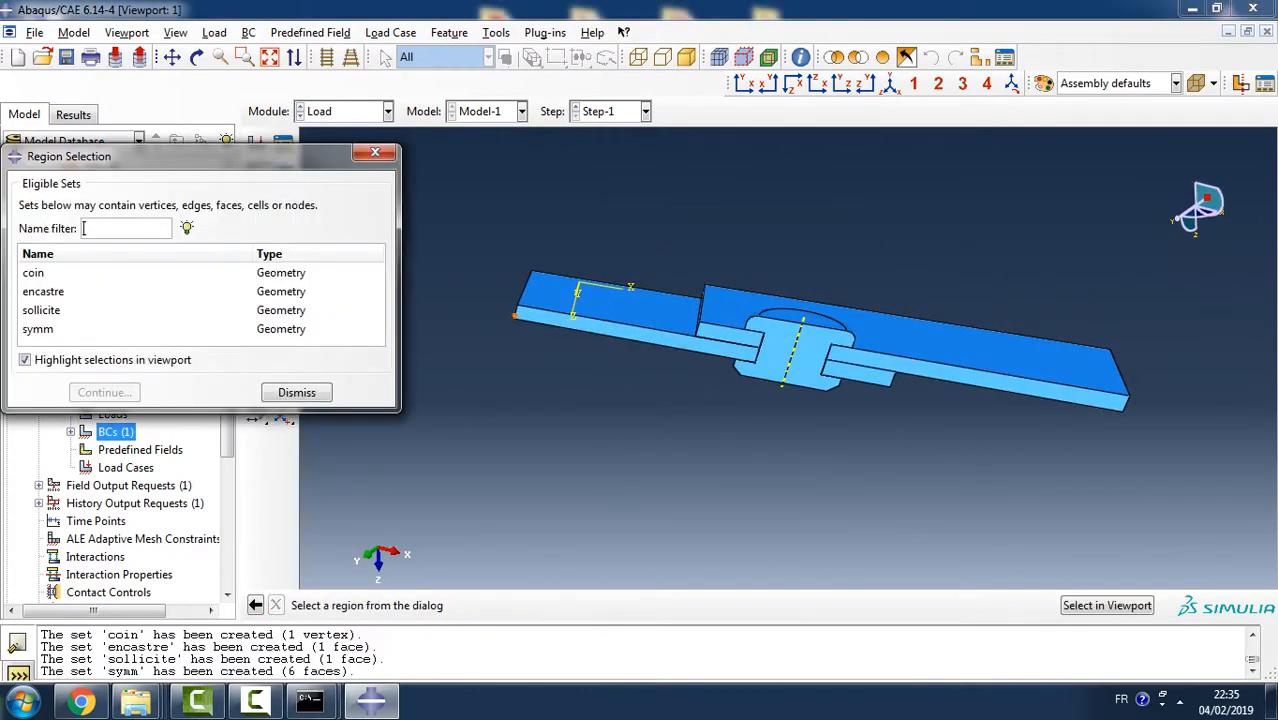
left_click(44, 292)
left_click(104, 392)
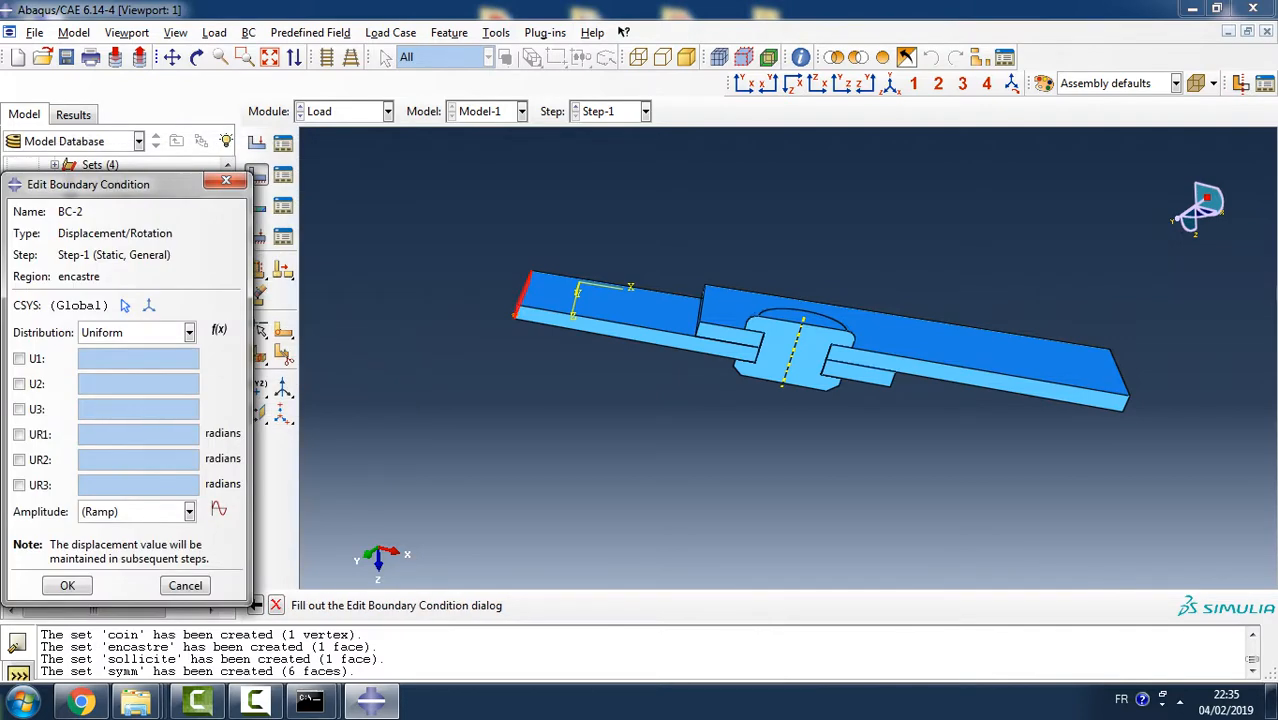
left_click(19, 358)
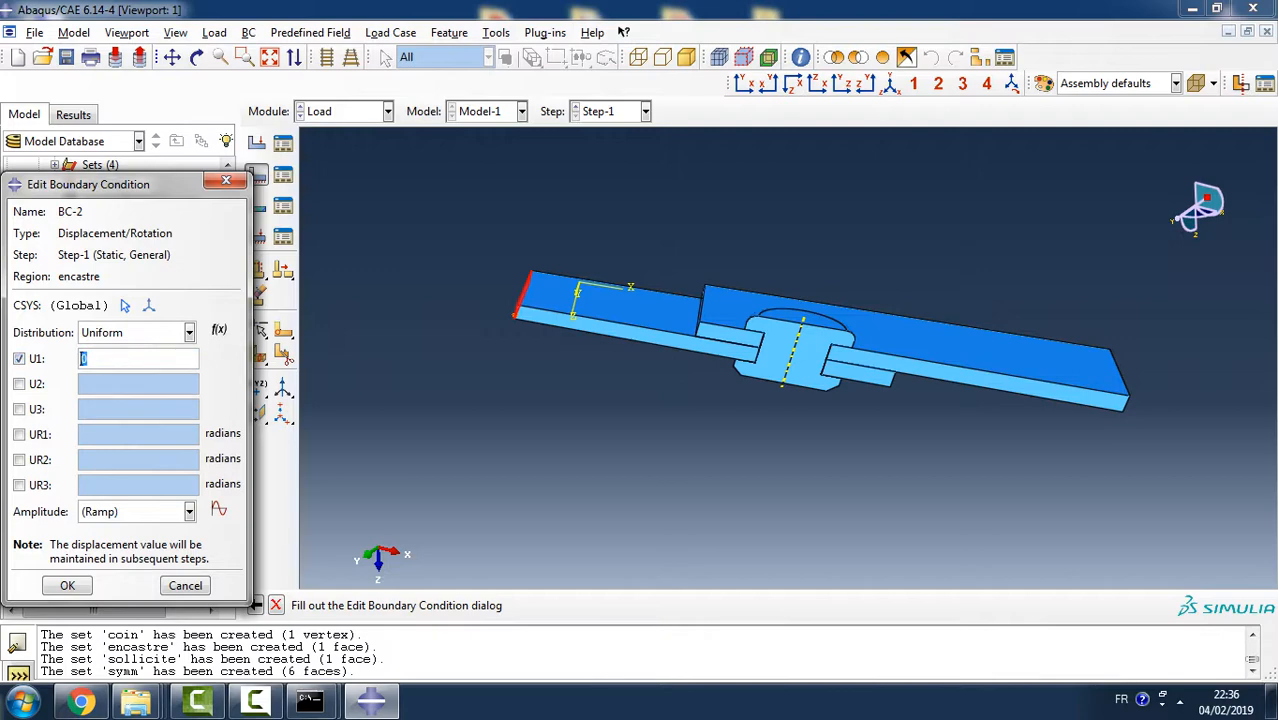
key("Return")
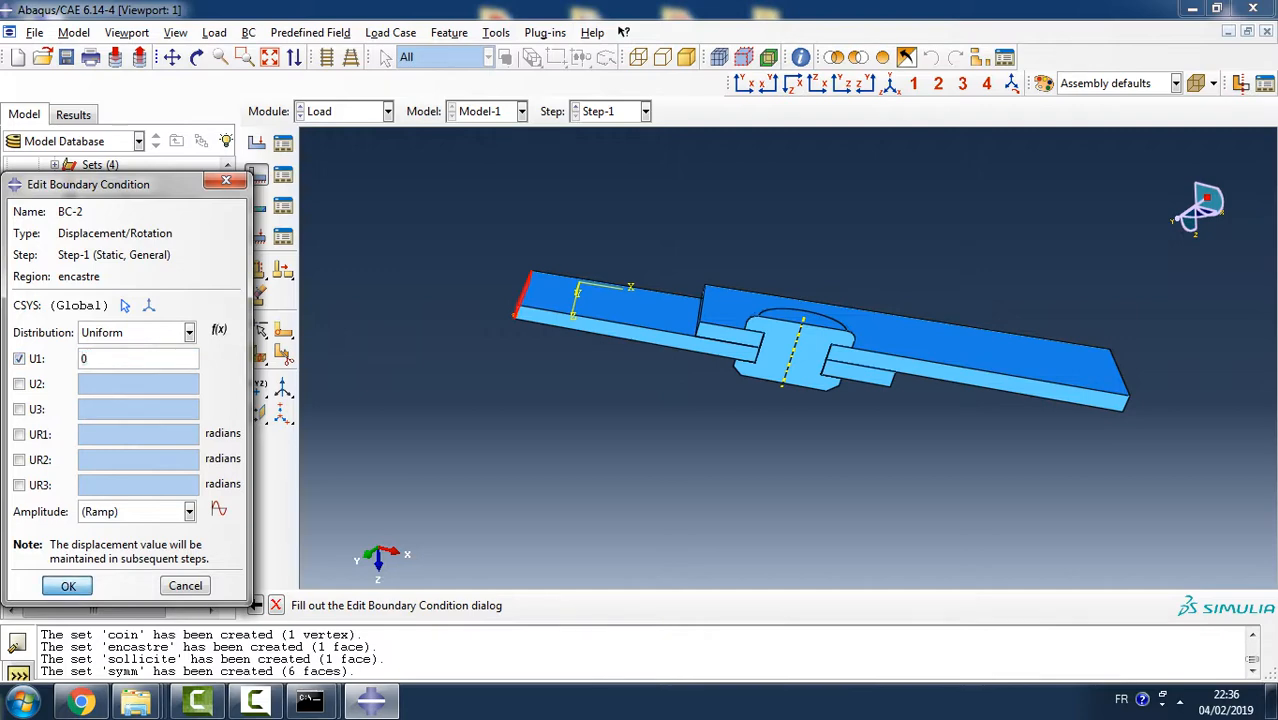
- Create a Displacement/Rotation boundary condition in Step-1 on the set sollicite with a U1 displacement of 2.5
left_click(256, 174)
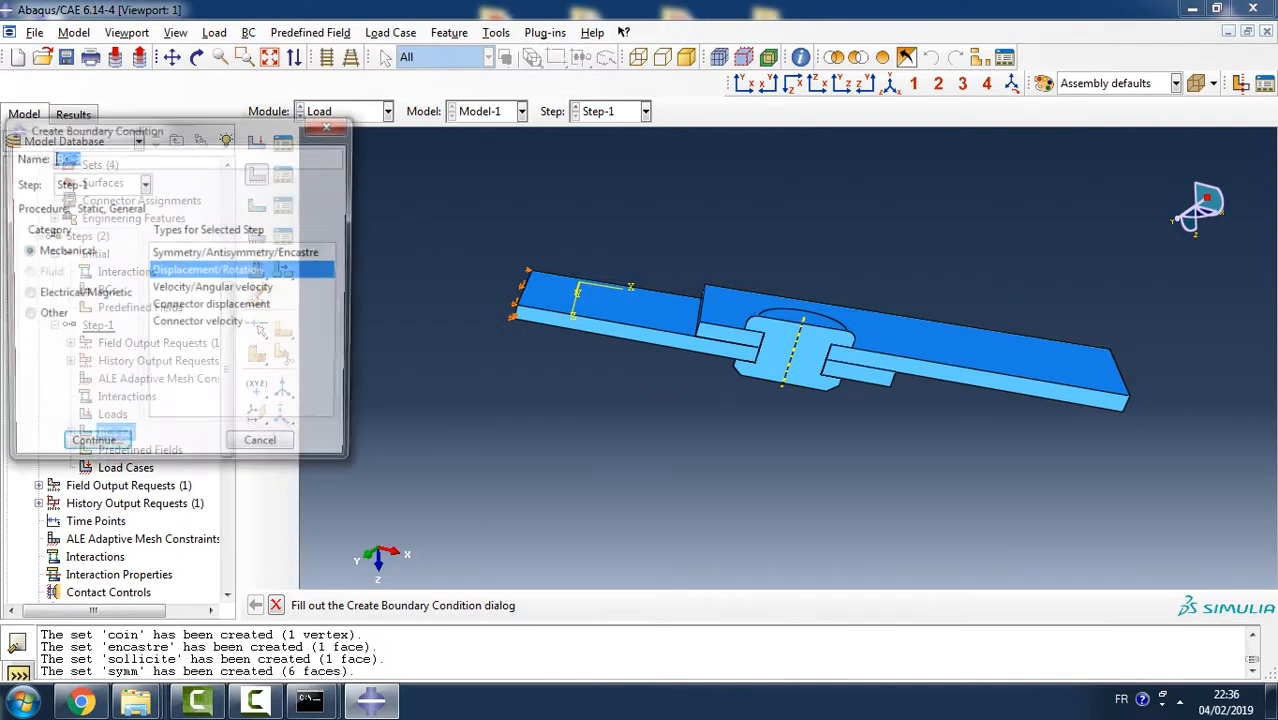
key("Return")
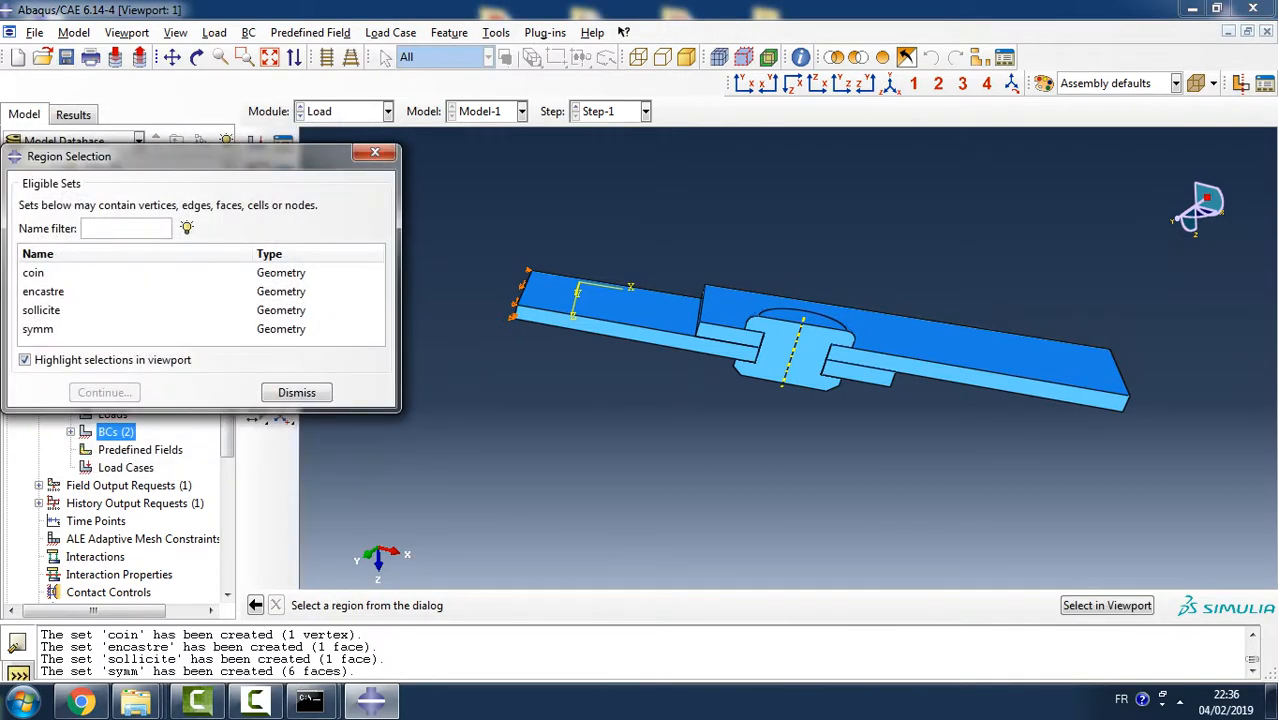
left_click(42, 310)
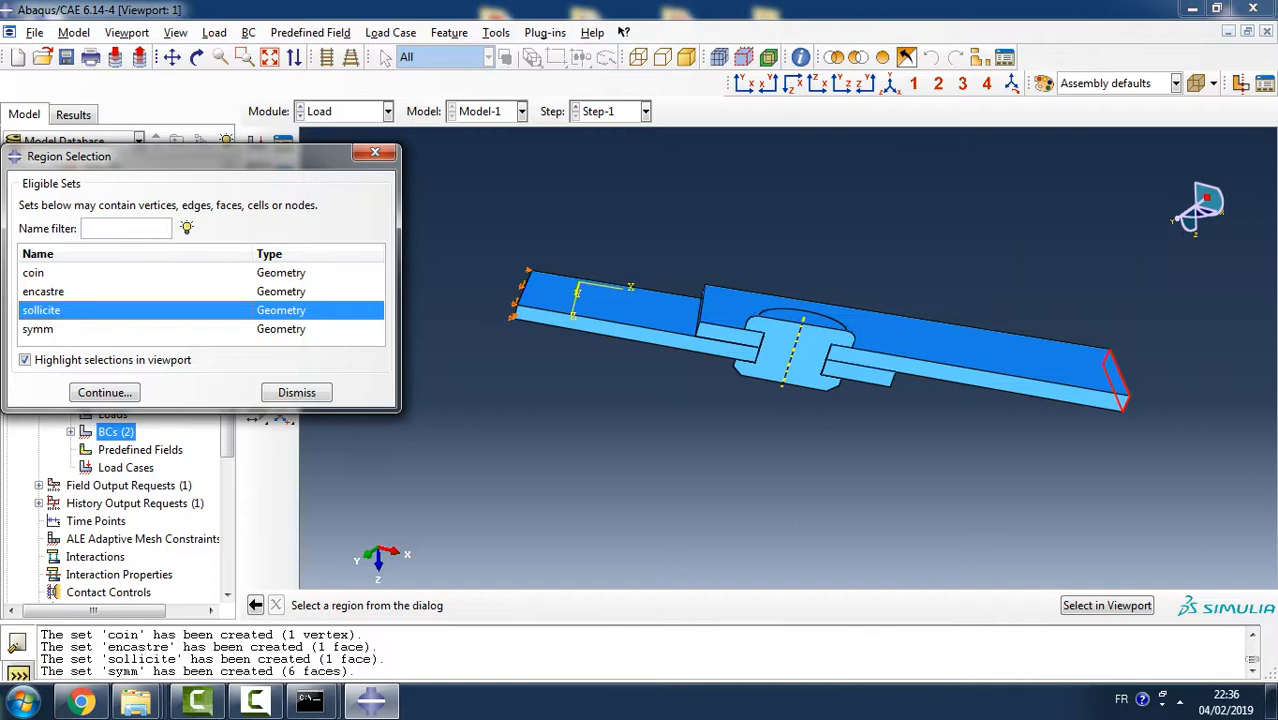
left_click(104, 392)
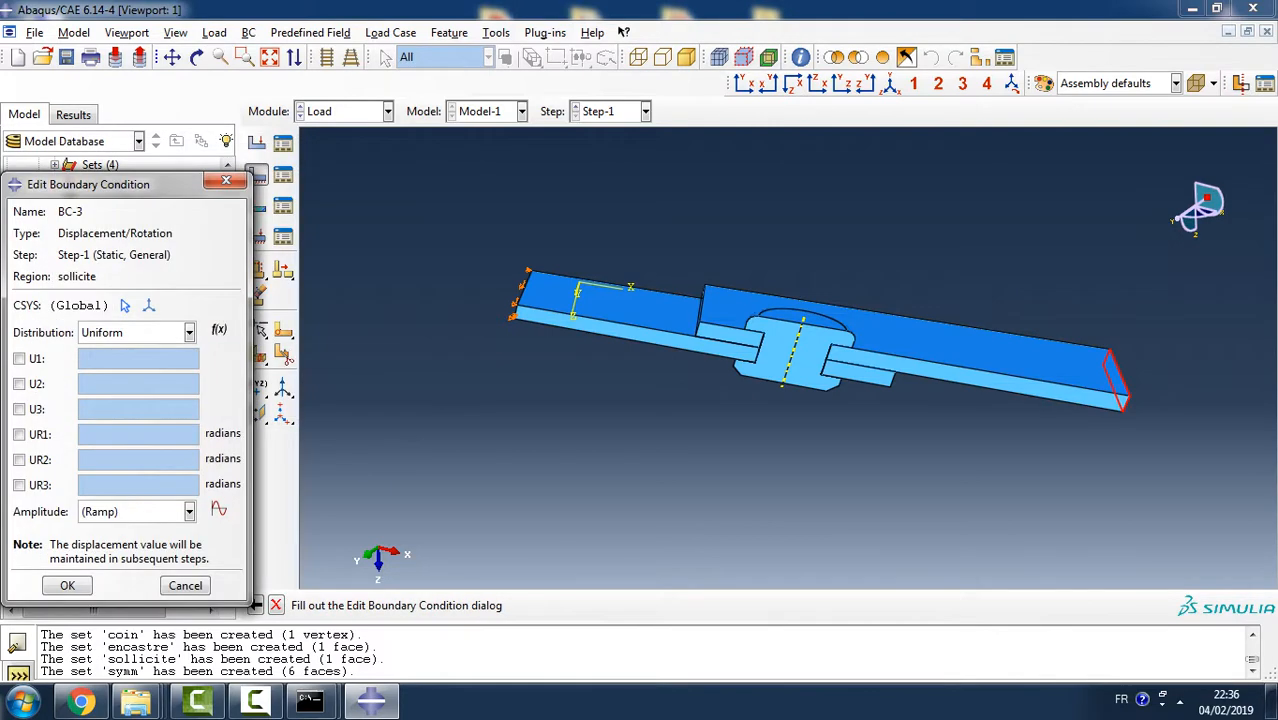
left_click(19, 358)
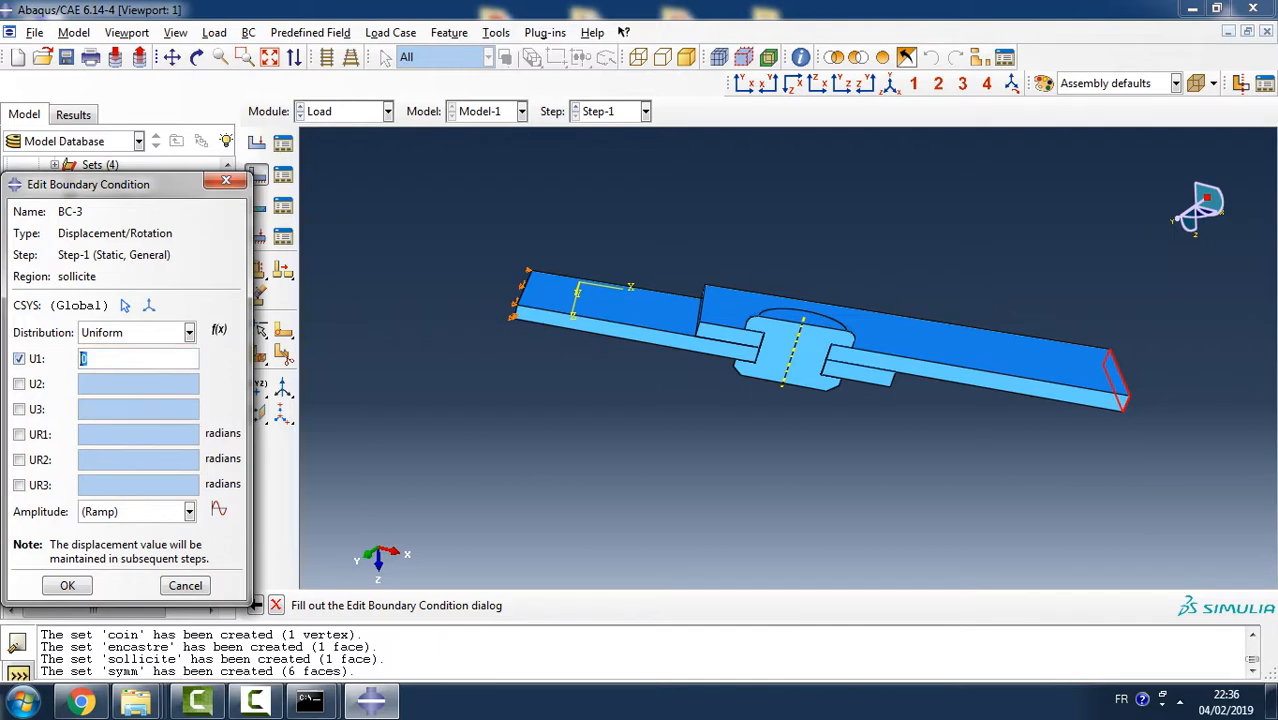
type("2.5")
key("Return")
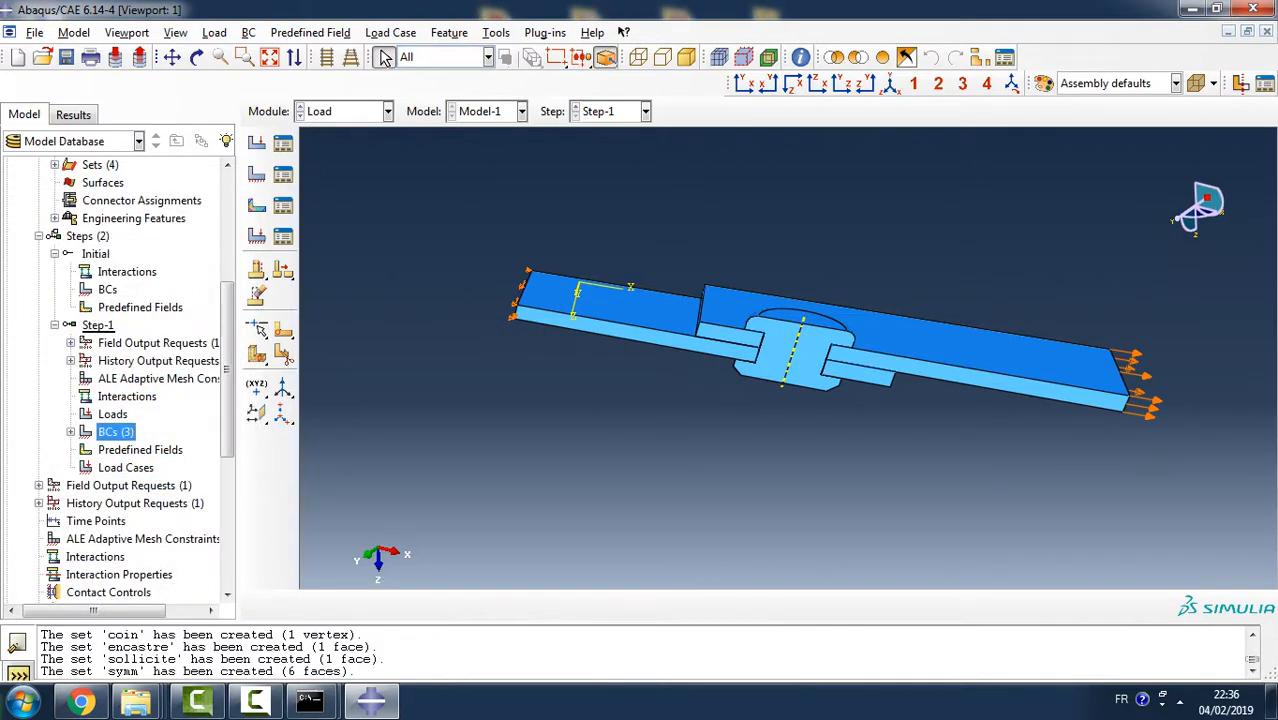
- Create a Displacement/Rotation boundary condition in Step-1 on the set symm with U2 fixed at 0
double_click(115, 432)
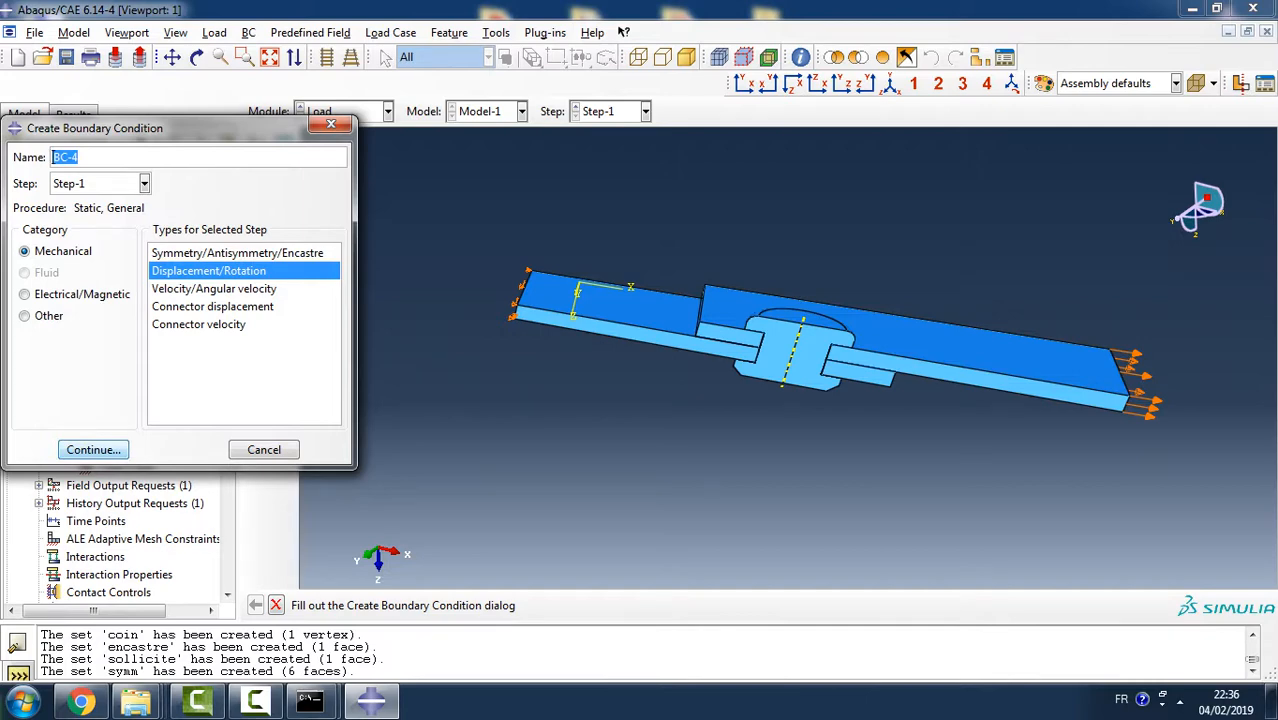
left_click(93, 449)
left_click(60, 329)
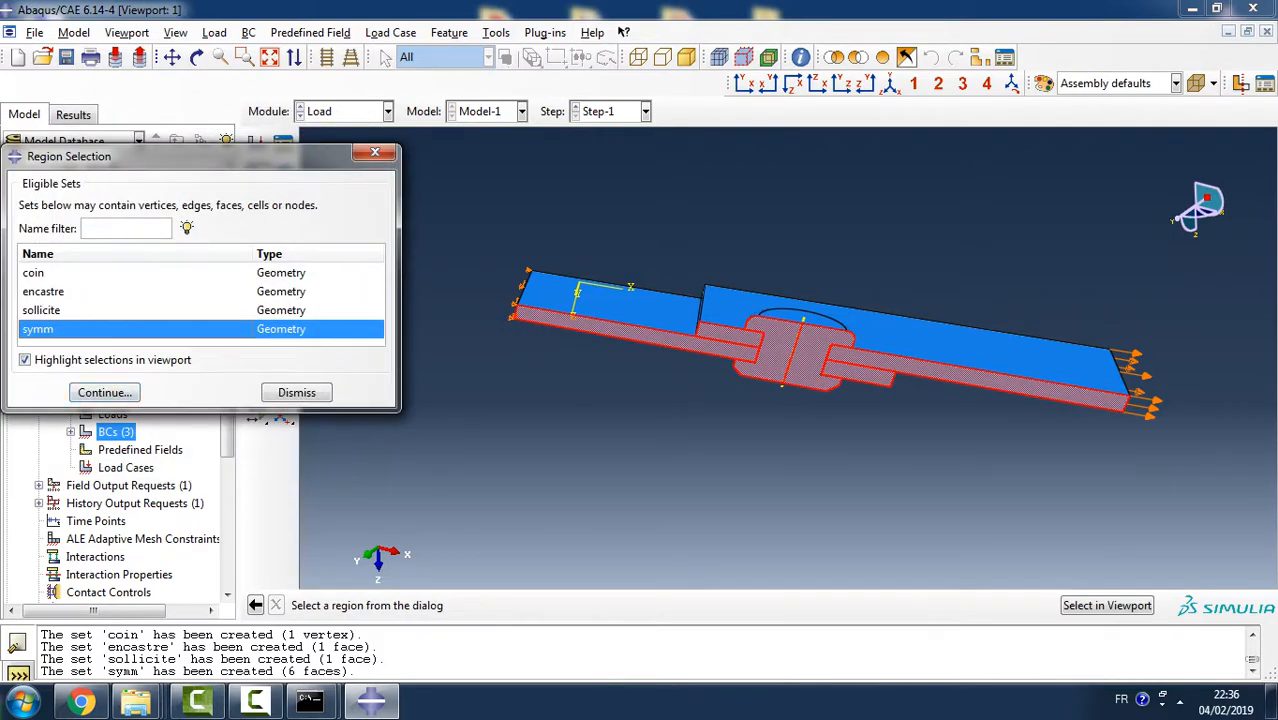
left_click(104, 392)
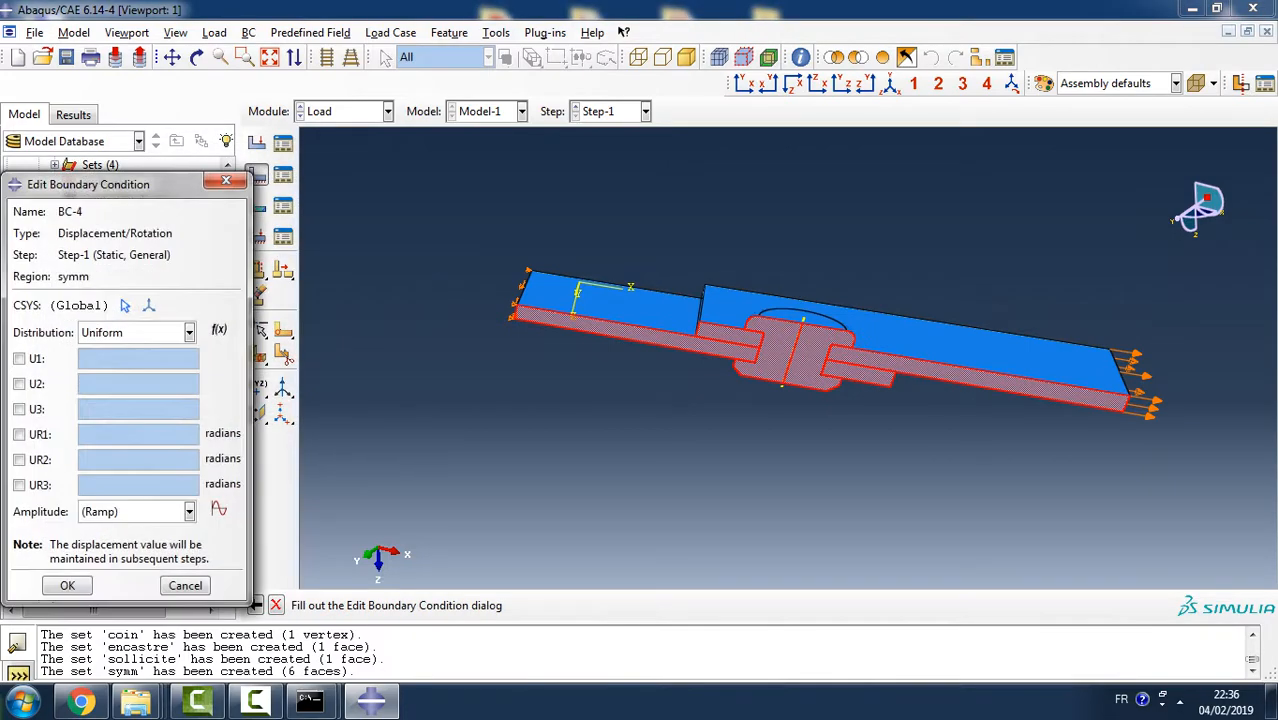
left_click_drag(845, 380, 676, 380, "ctrl+alt")
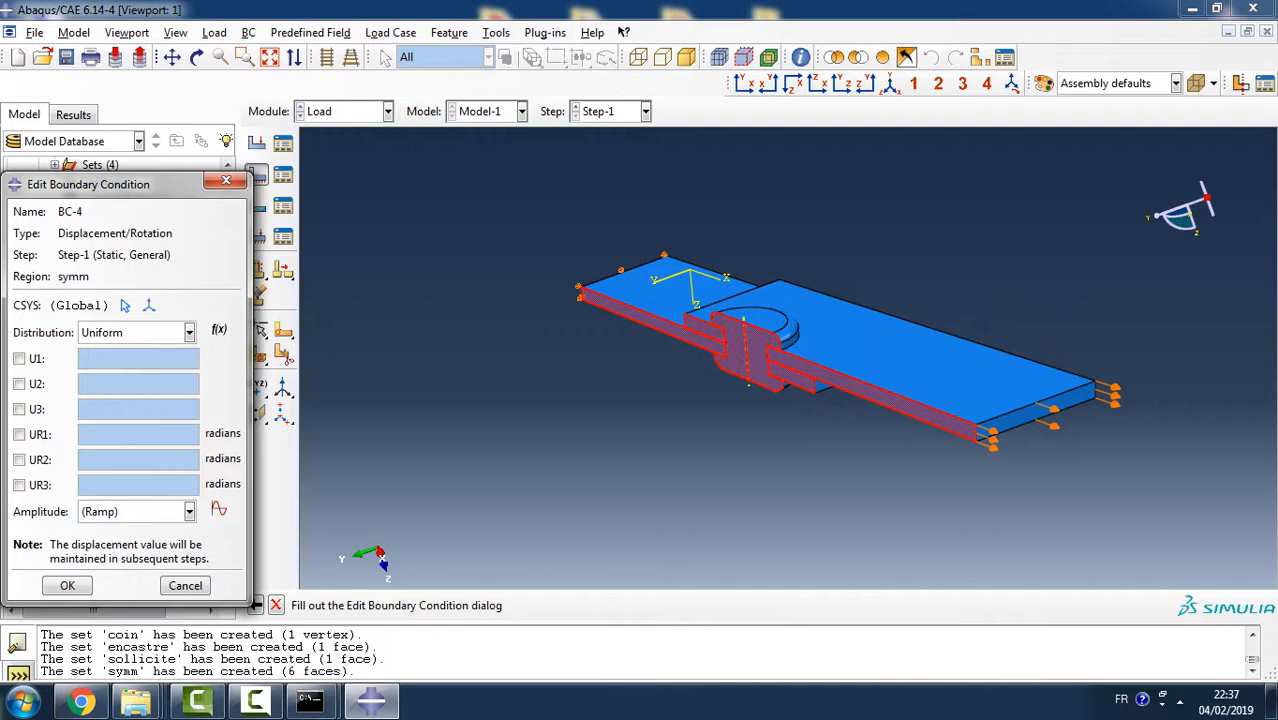
left_click(19, 384)
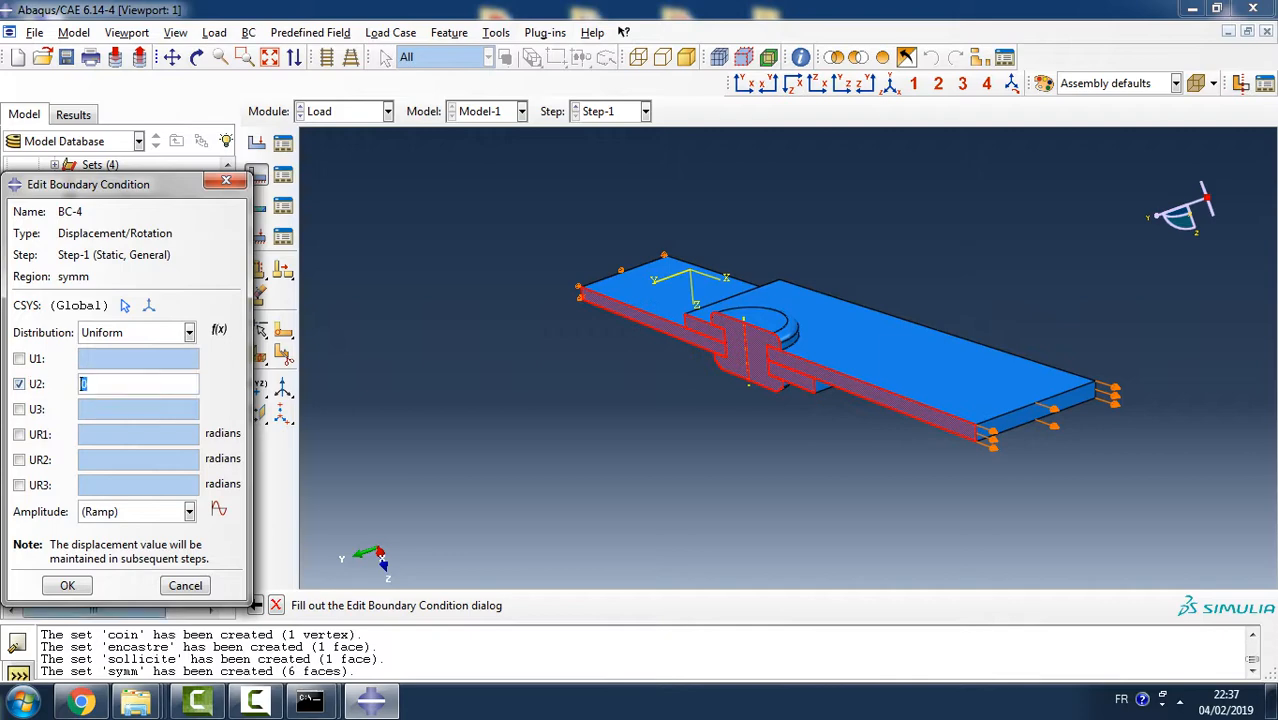
left_click(67, 585)
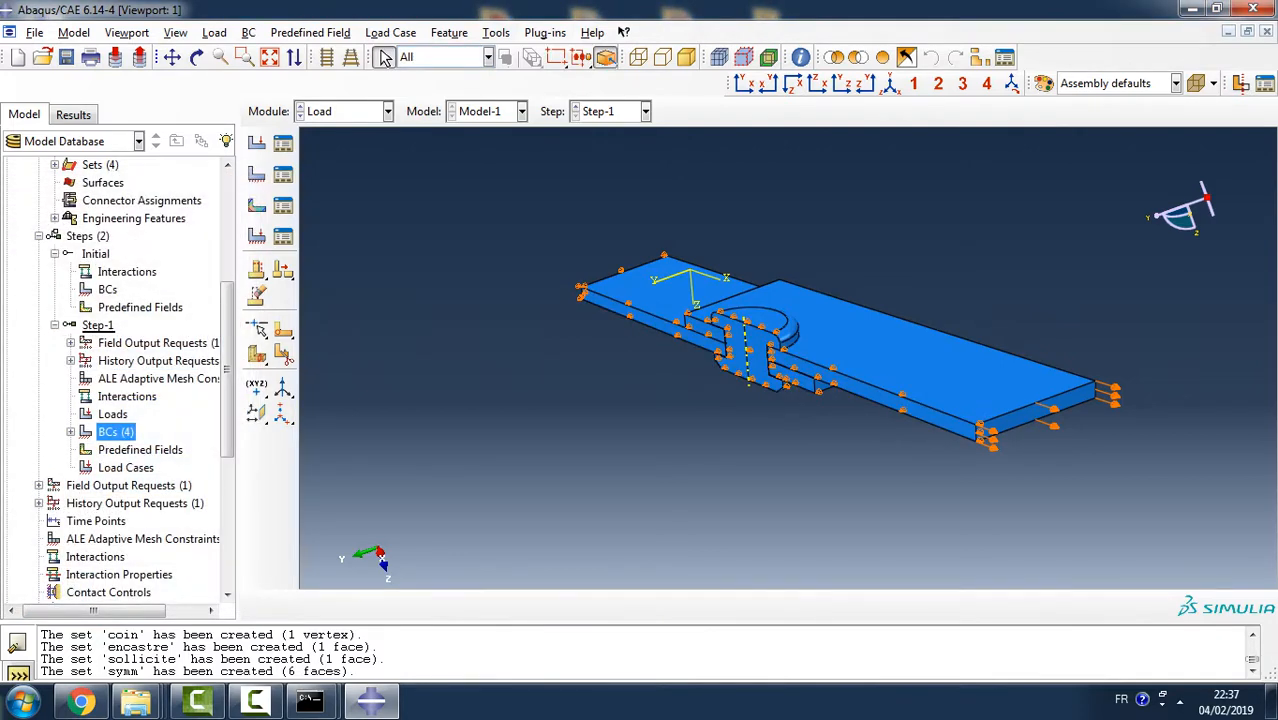
- Begin a General contact (Standard) interaction in the Initial step with all surfaces included with self
scroll(130, 380, "down", 2)
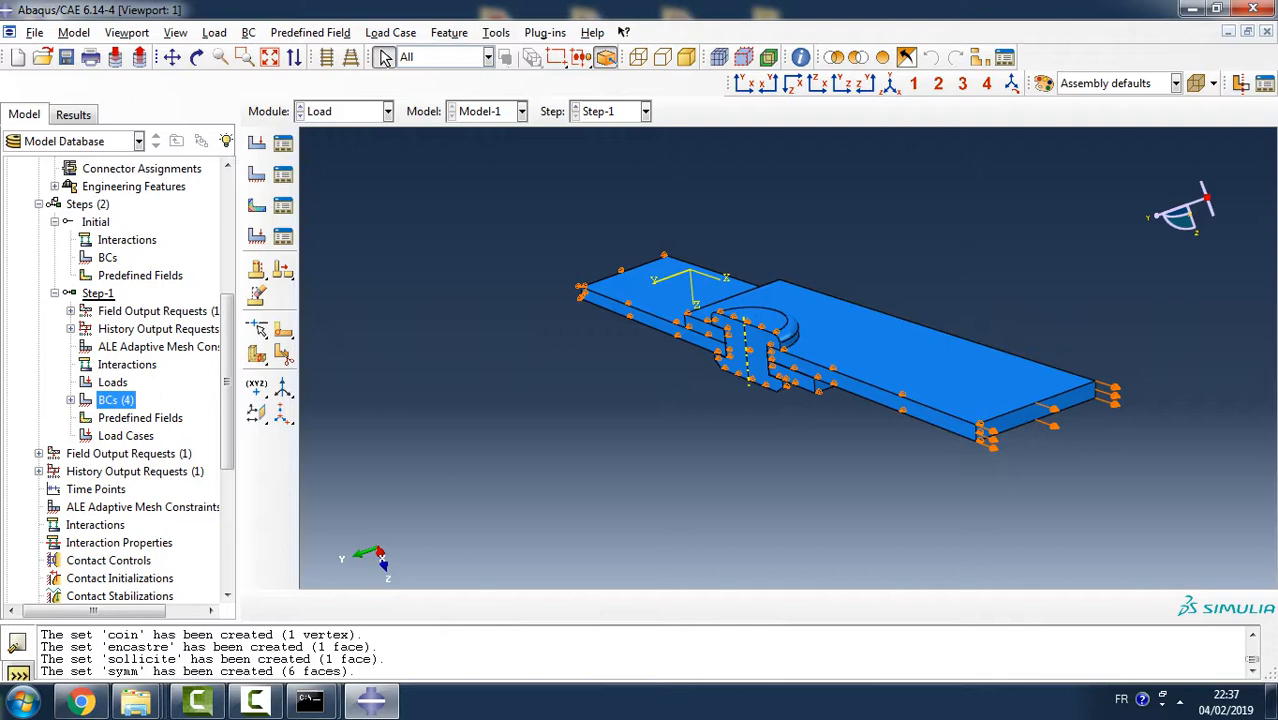
double_click(127, 240)
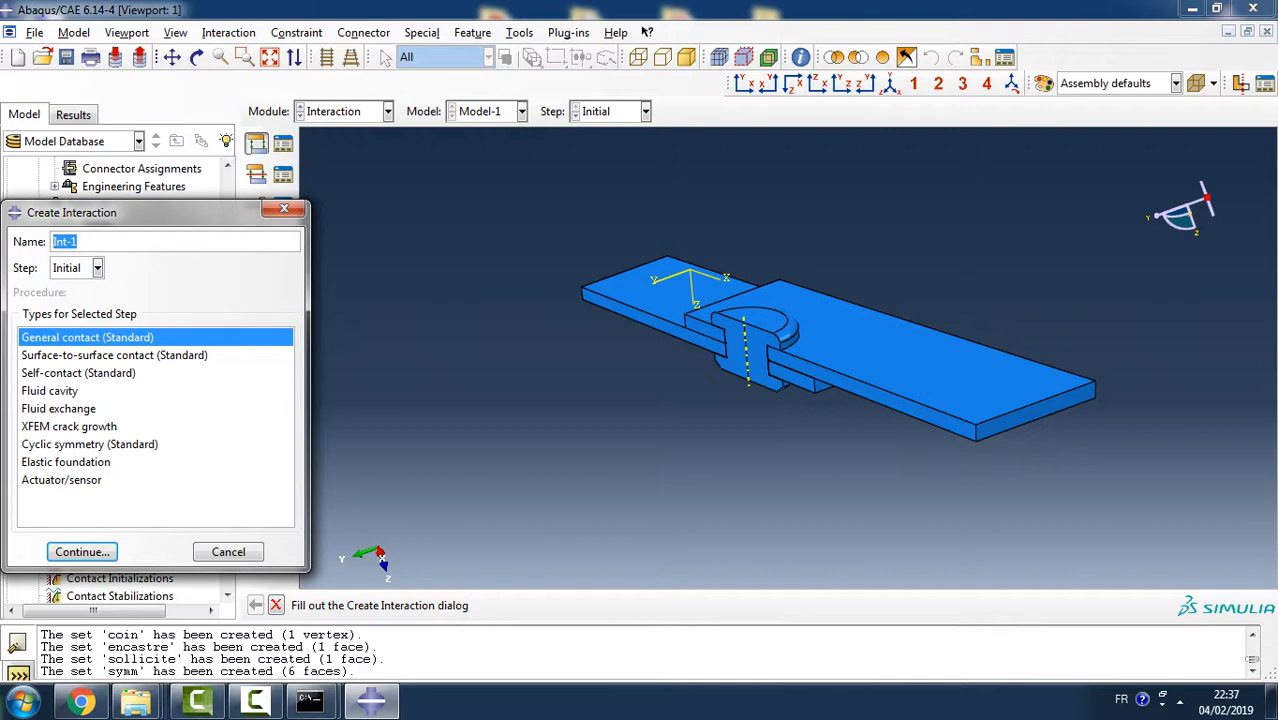
left_click(82, 551)
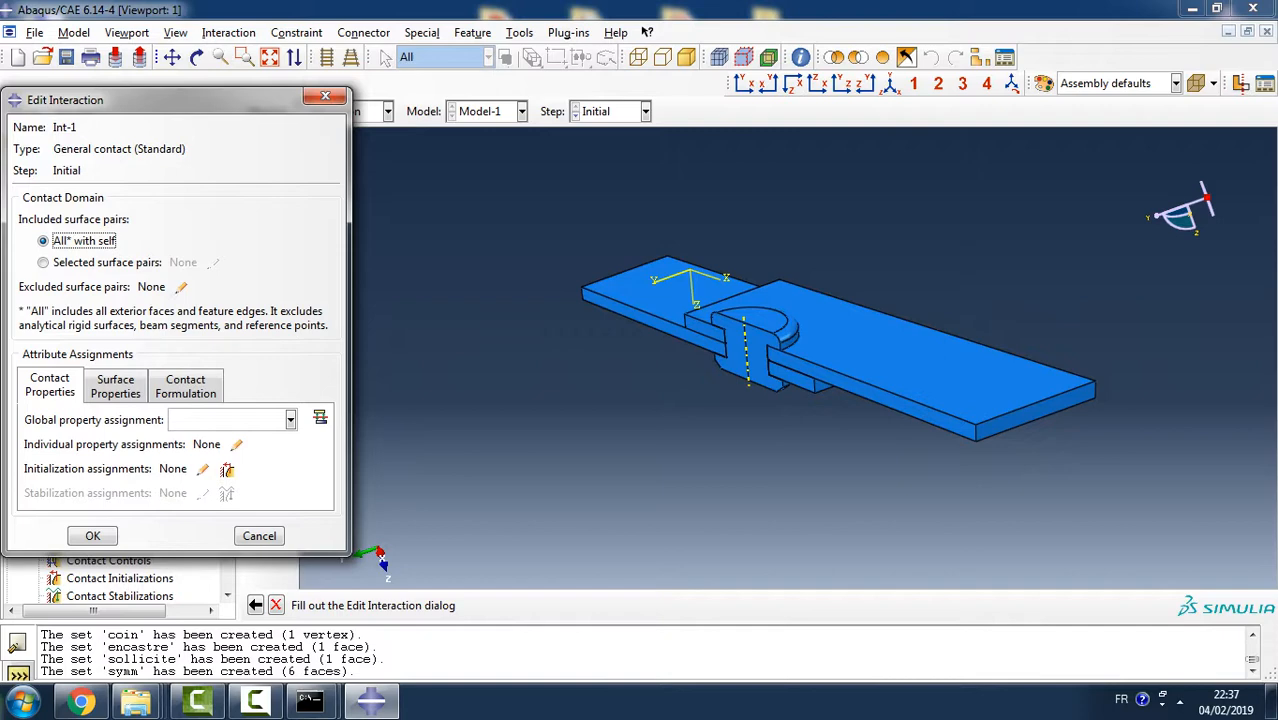
- Create a contact interaction property with Penalty tangential behavior, isotropic directionality and a friction coefficient of 0.05
left_click(320, 417)
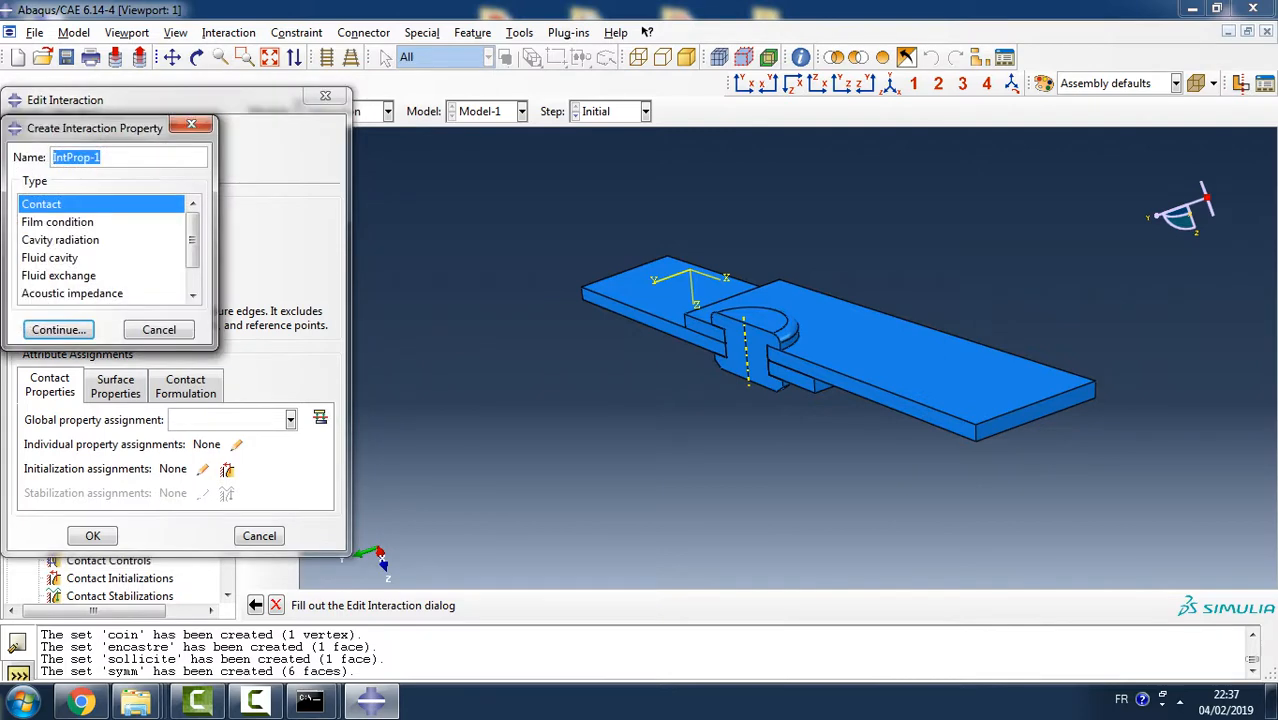
key("Return")
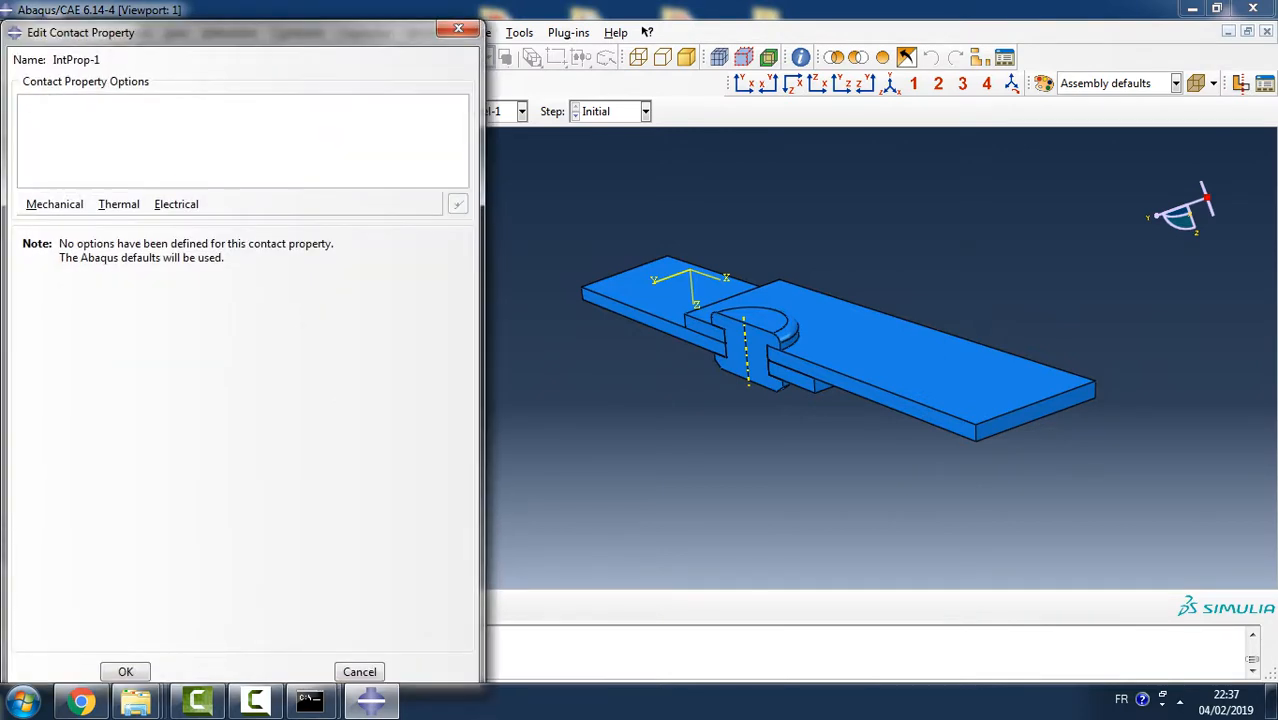
left_click(54, 204)
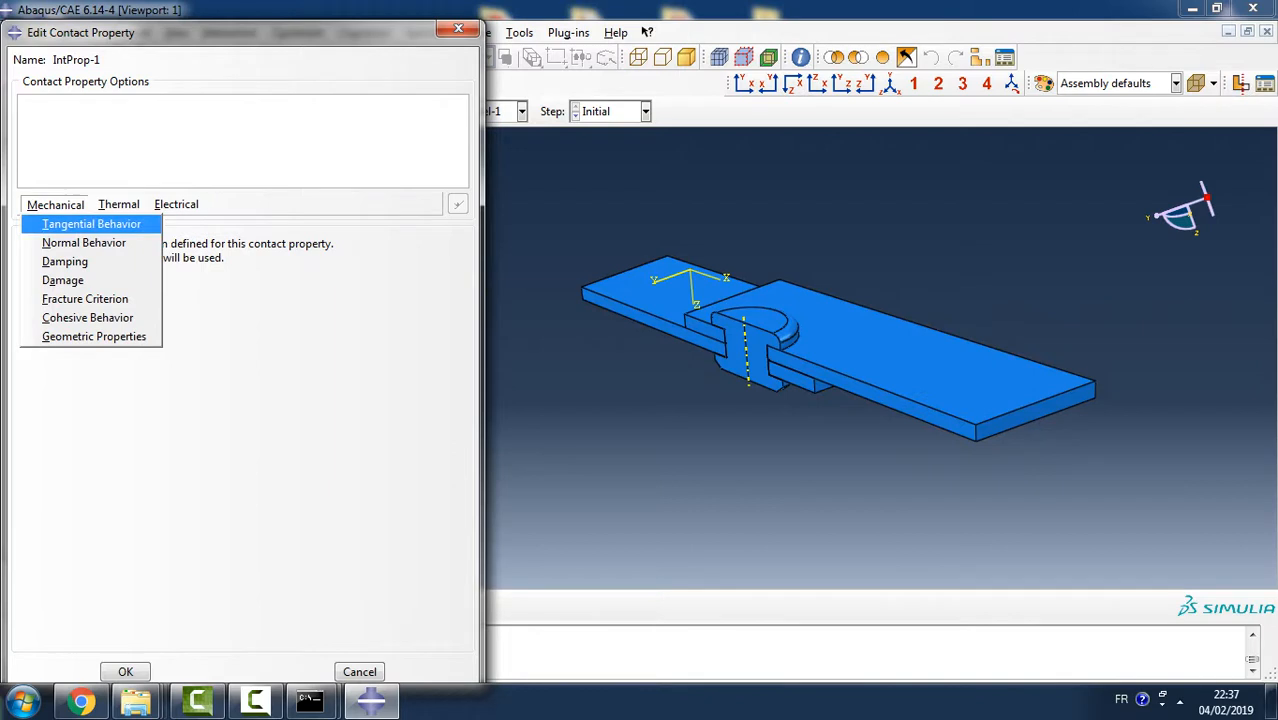
left_click(91, 224)
left_click(319, 262)
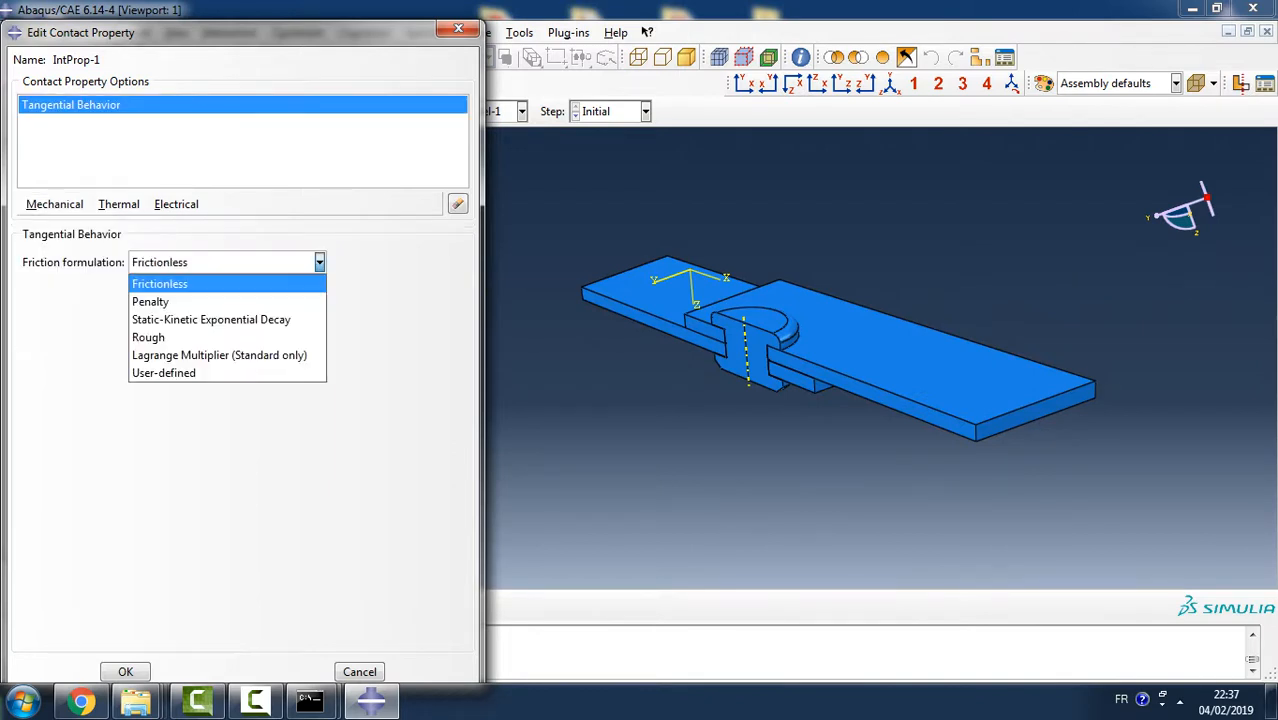
left_click(150, 303)
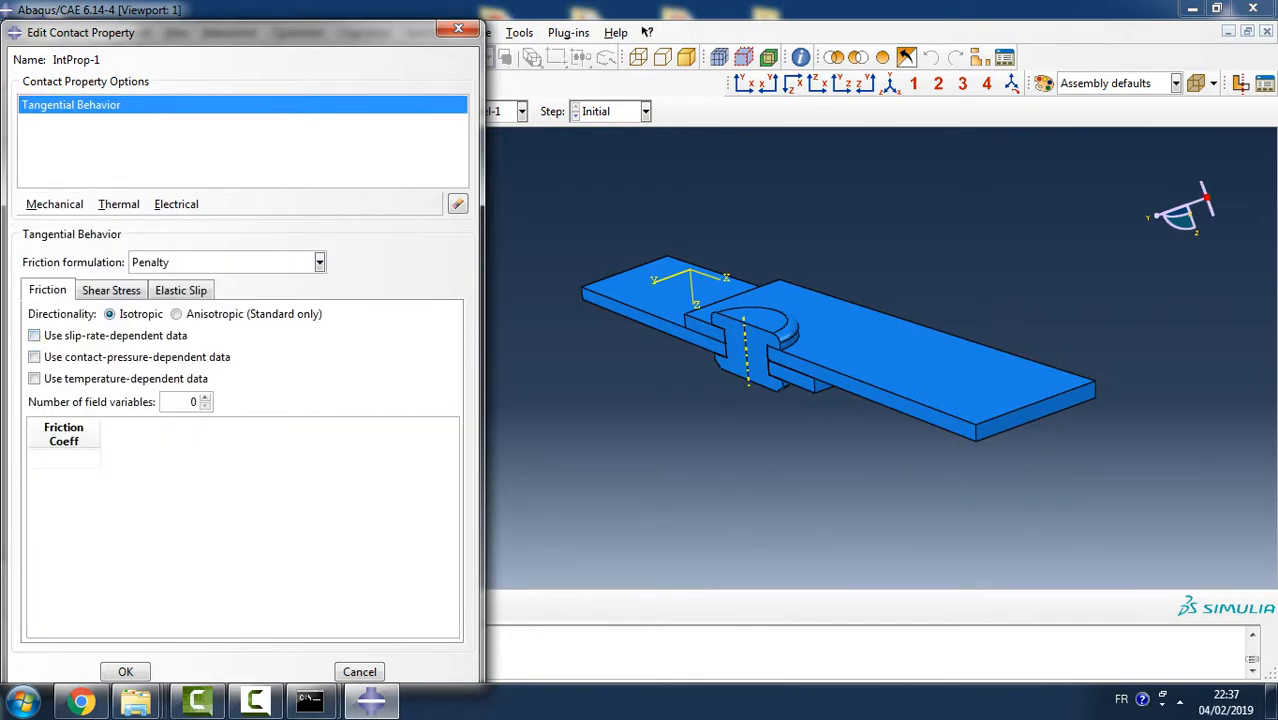
left_click(64, 459)
type("0.05")
key("Return")
key("Return")
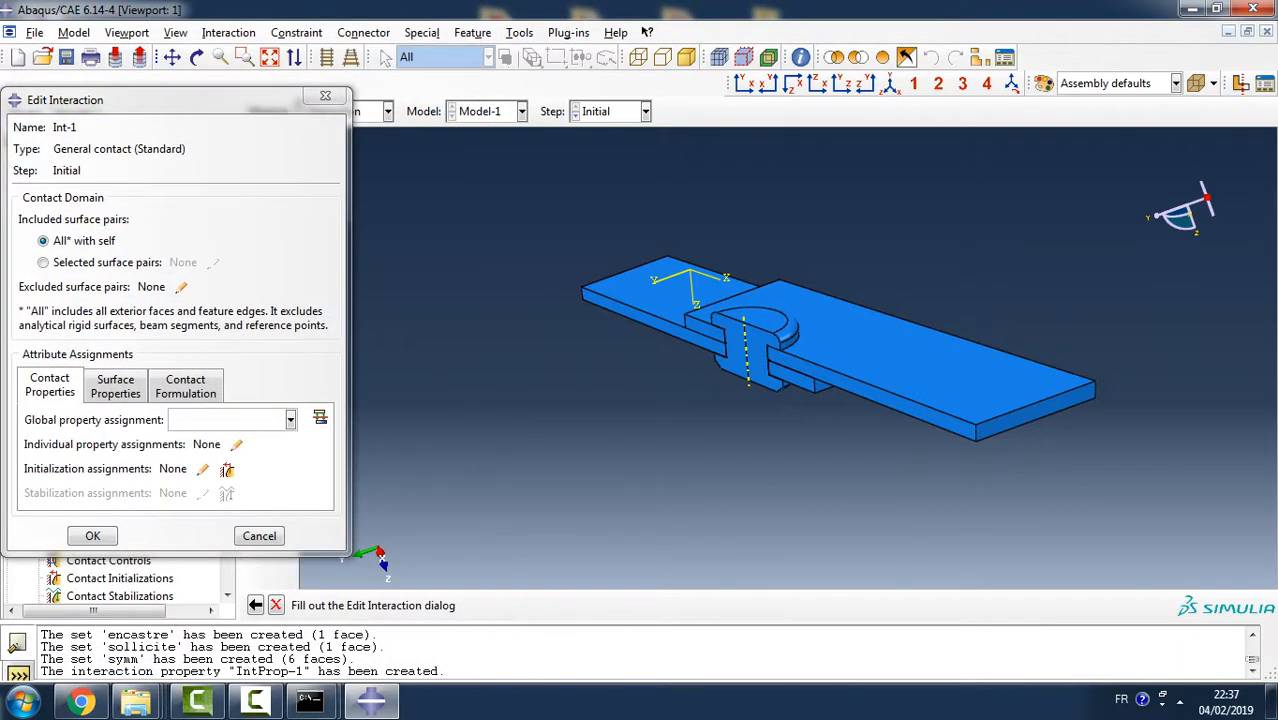
- Assign IntProp-1 as the global property of the general contact and confirm the interaction
left_click(291, 420)
left_click(232, 441)
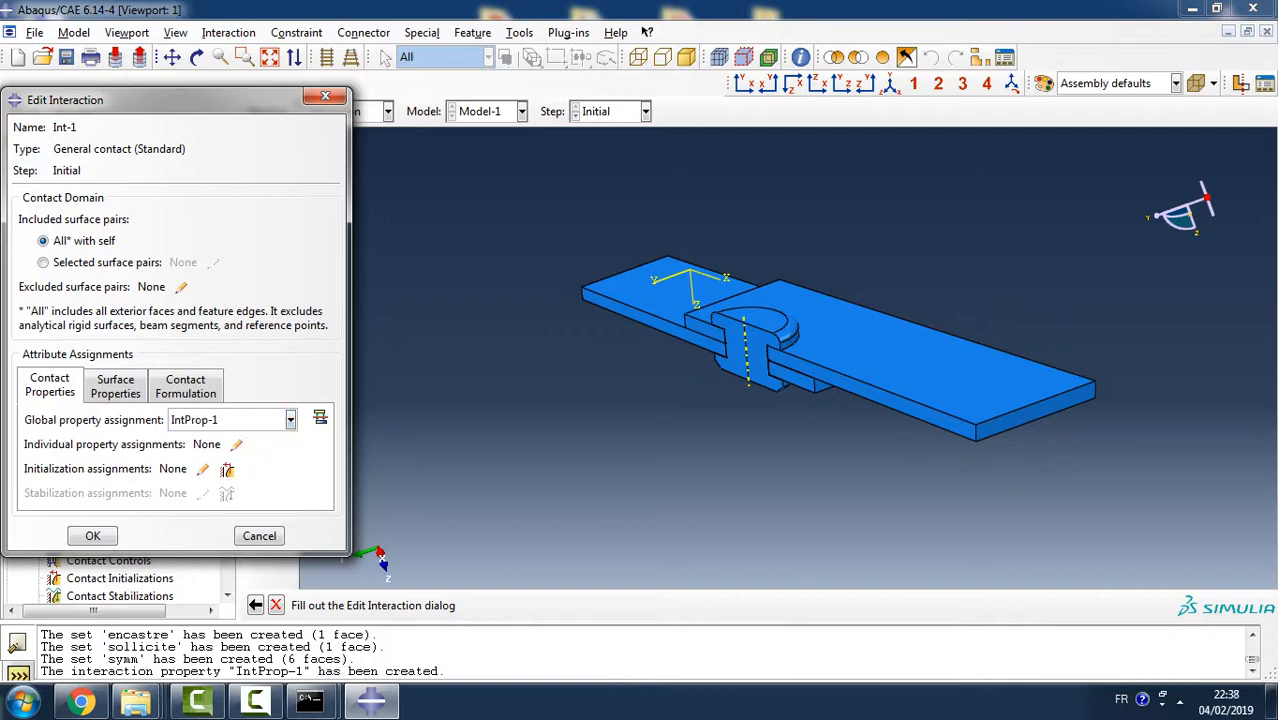
left_click(92, 535)
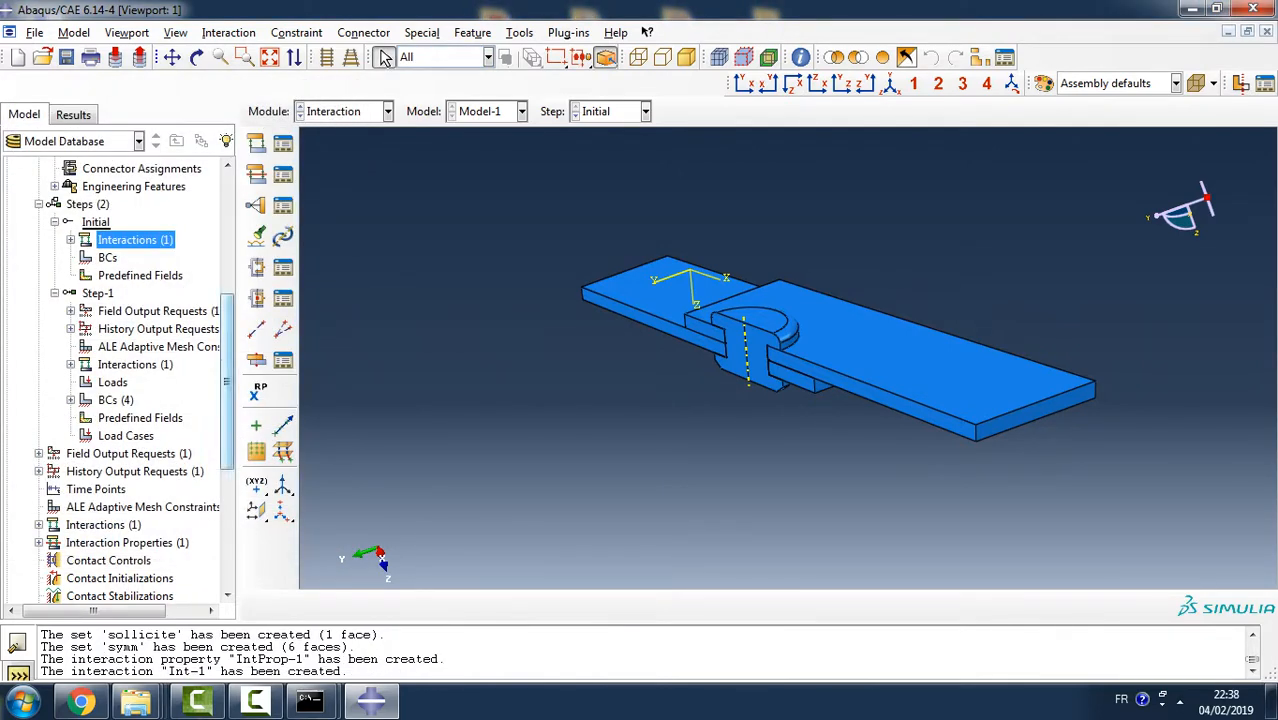
- In the Mesh module, display the part plaque and seed it with an approximate global size of 1.2
mouse_move(228, 380)
left_mouse_down()
mouse_move(228, 305)
mouse_move(228, 415)
left_mouse_up()
left_click(387, 111)
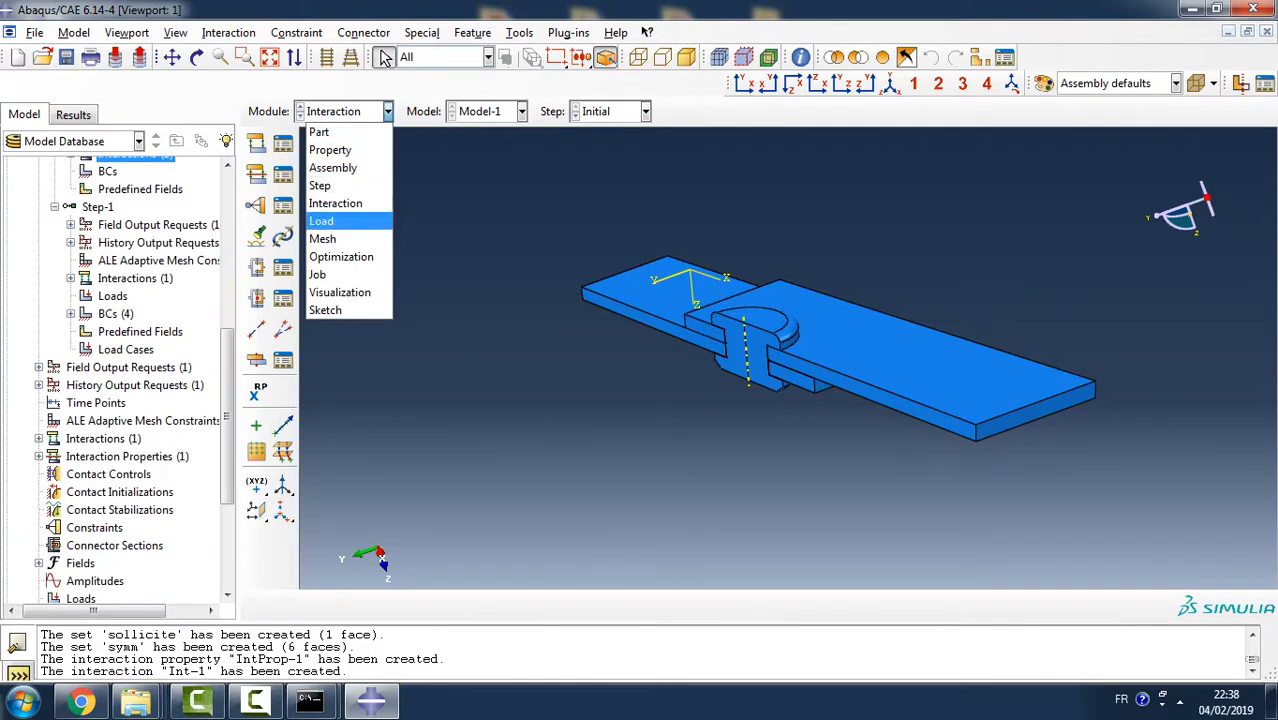
left_click(340, 239)
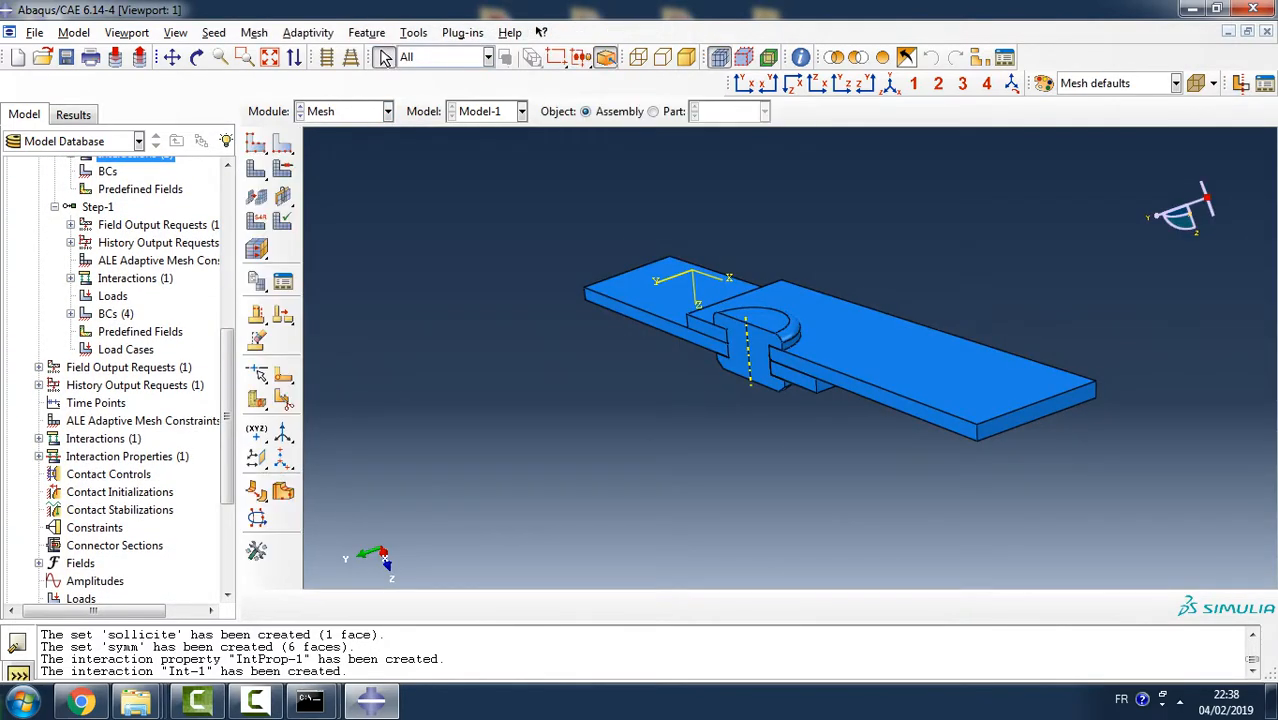
left_click(654, 112)
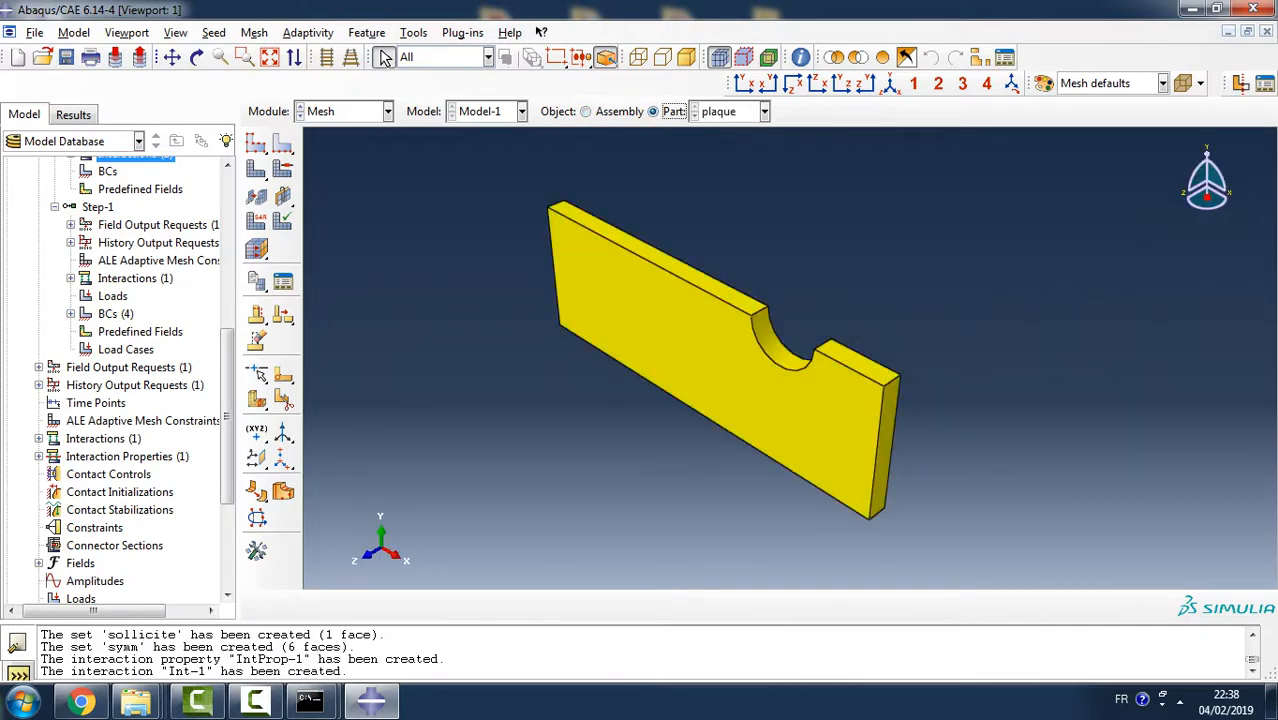
left_click(213, 32)
left_click(228, 48)
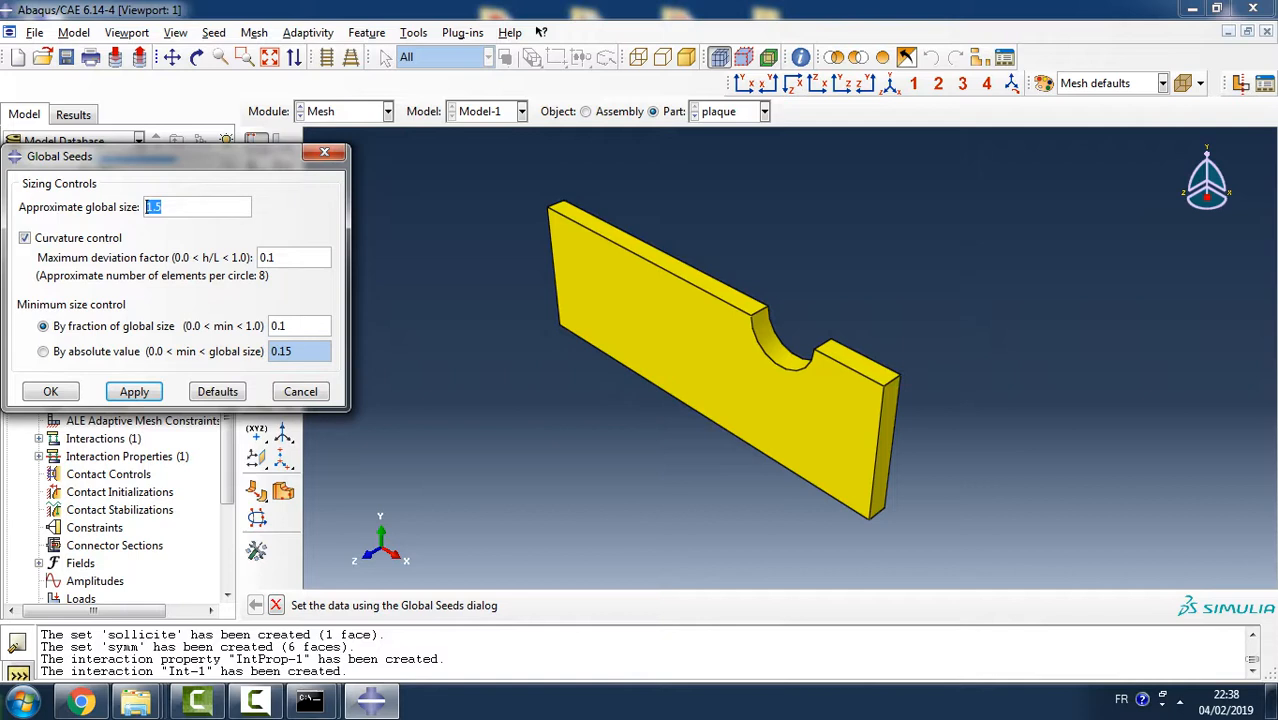
left_click(154, 207)
key("BackSpace")
key("BackSpace")
type(".2")
left_click(134, 391)
left_click(300, 391)
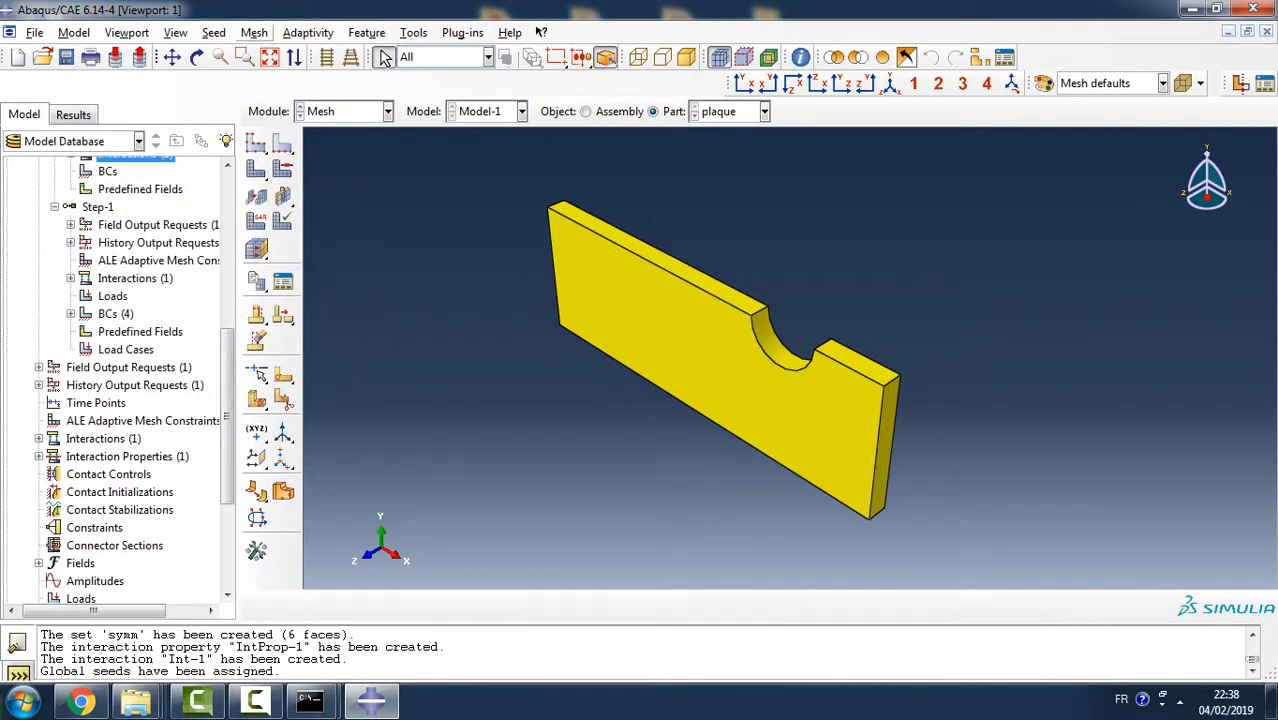
- Assign the Standard linear 3D Stress element type C3D8R to the plaque and generate its mesh
left_click(254, 32)
left_click(294, 89)
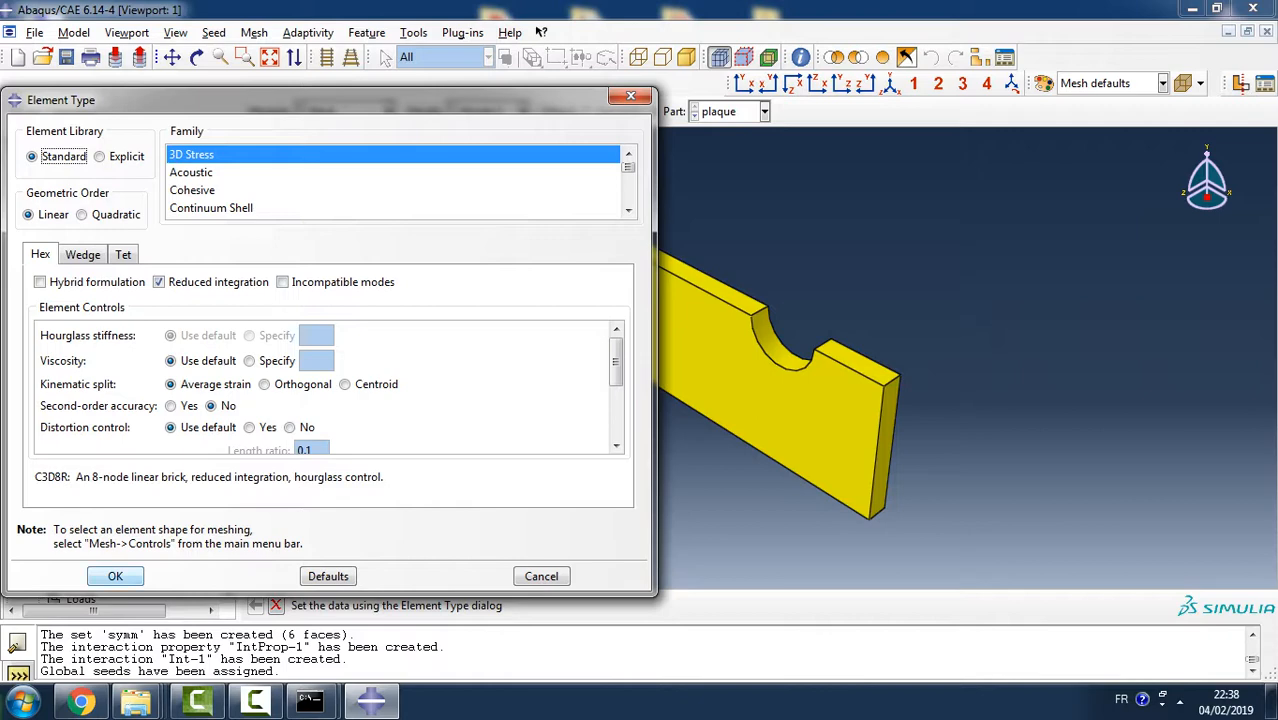
left_click(115, 576)
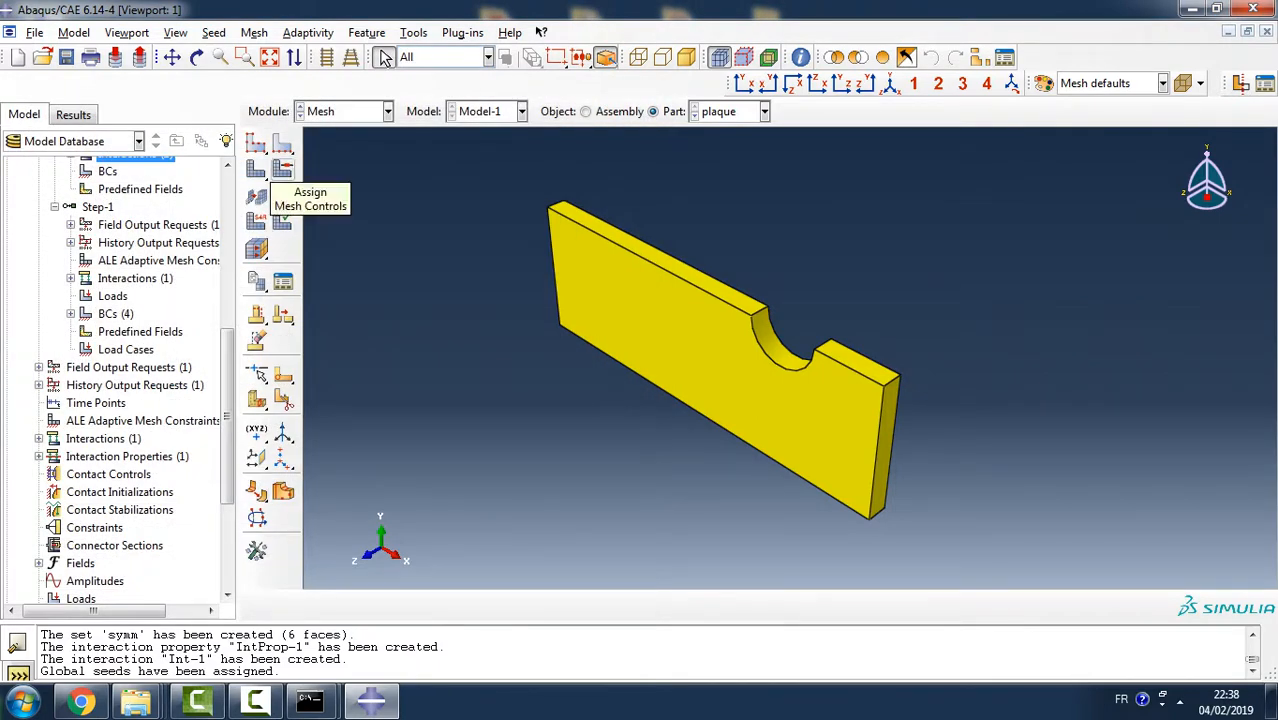
left_click(256, 168)
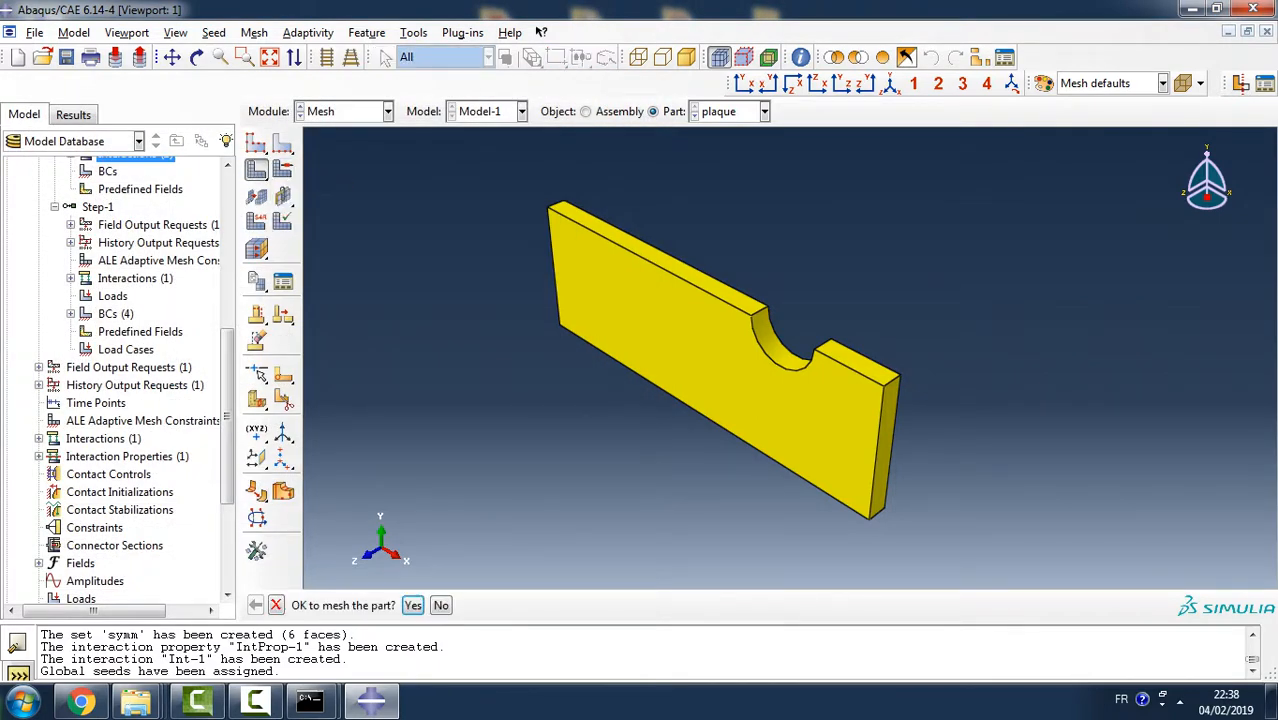
left_click(413, 605)
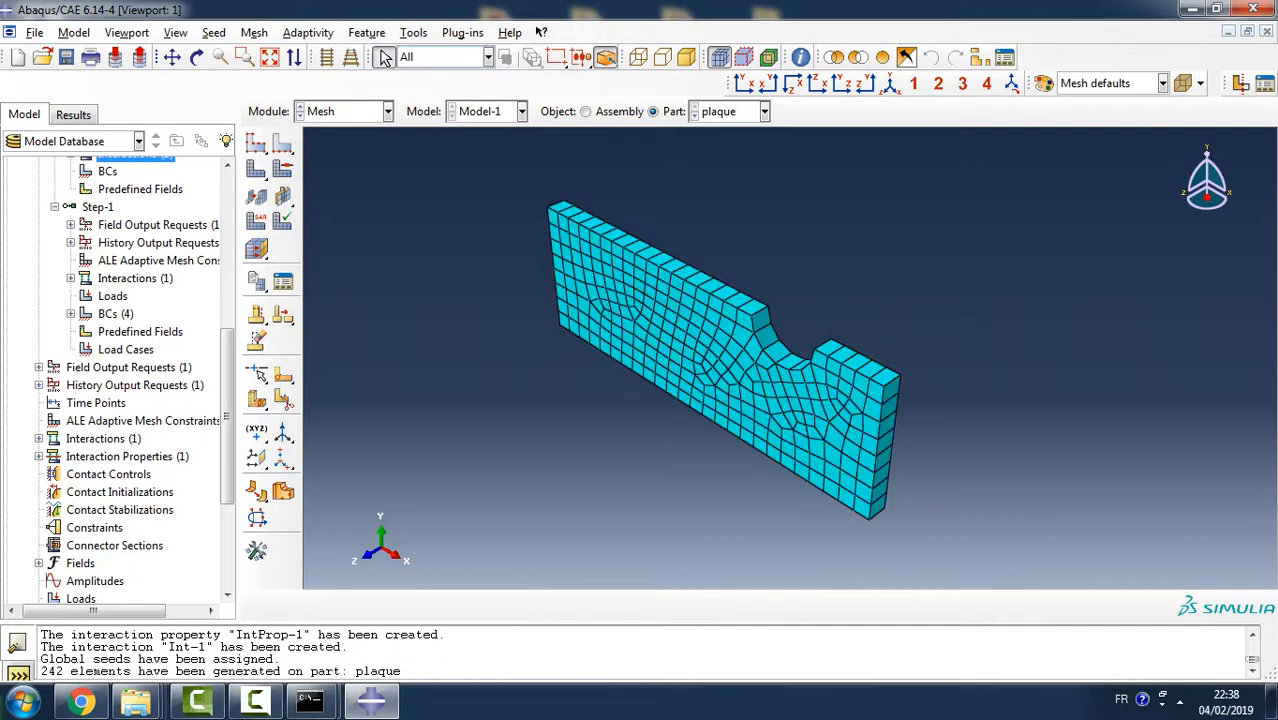
- Display the part rivet and set its mesh controls to Hex-dominated shape with the Sweep technique and Advancing front algorithm
left_click(764, 111)
left_click(714, 150)
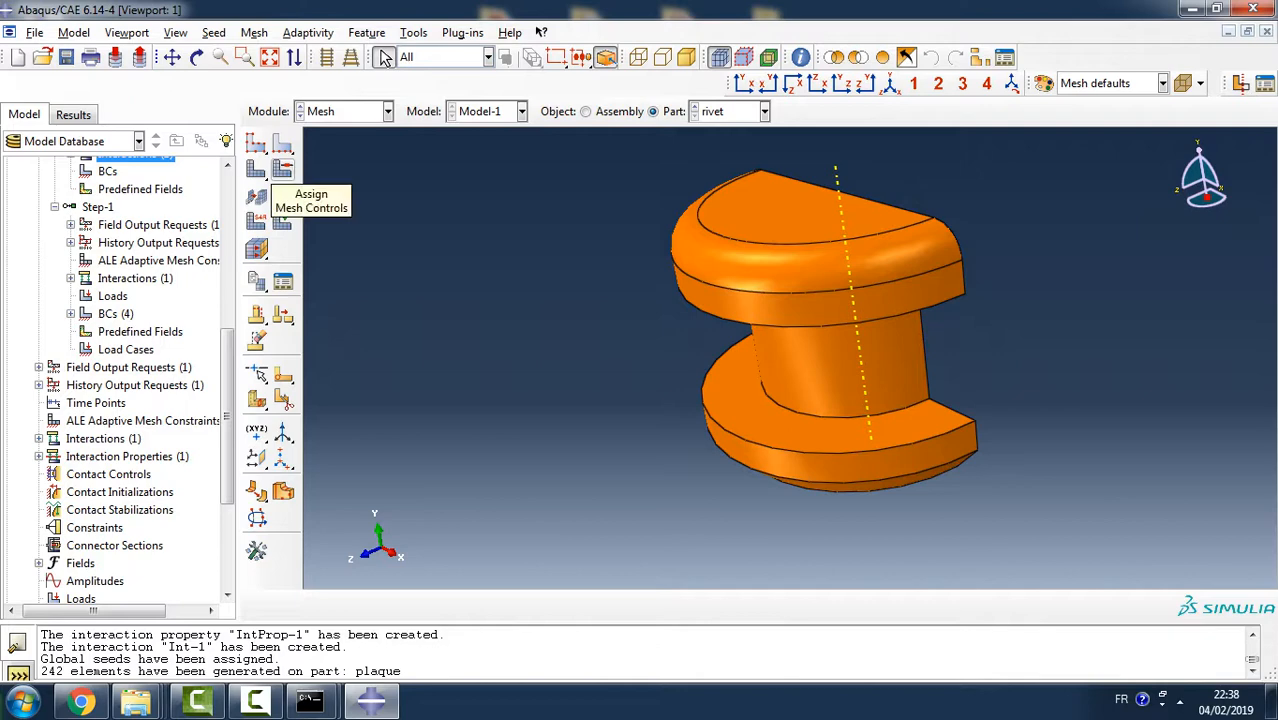
left_click(282, 168)
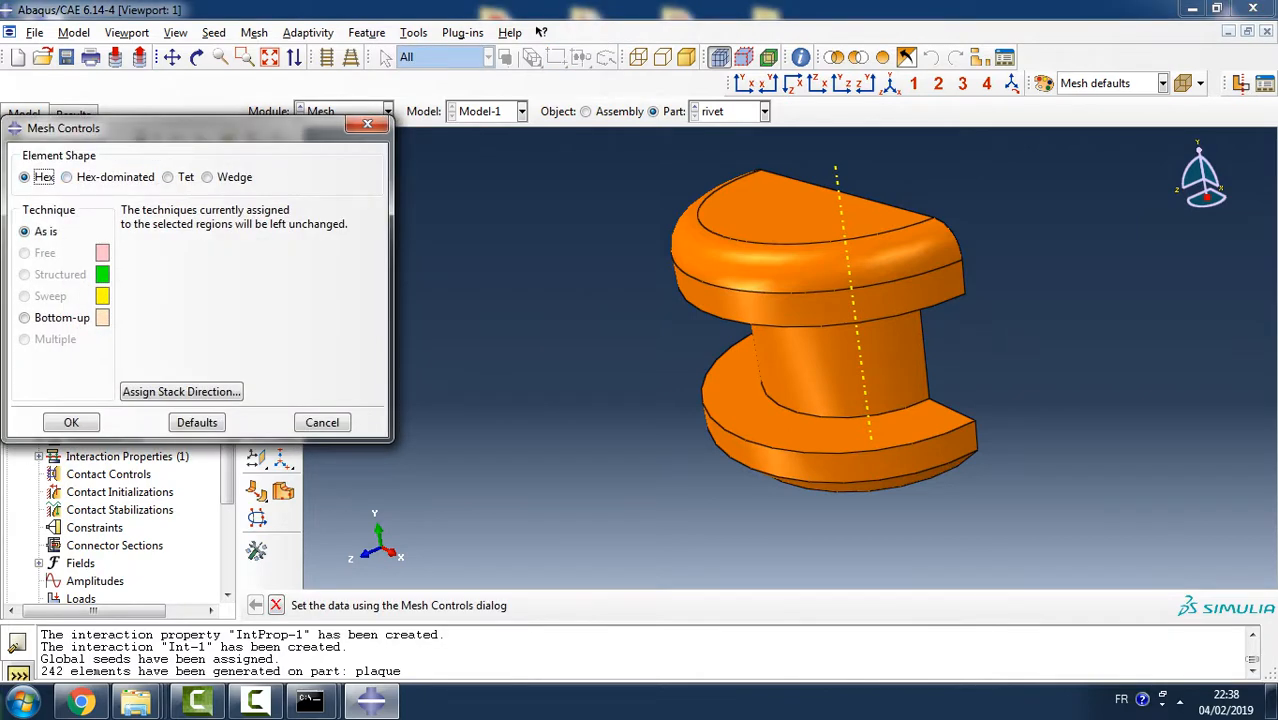
left_click(66, 177)
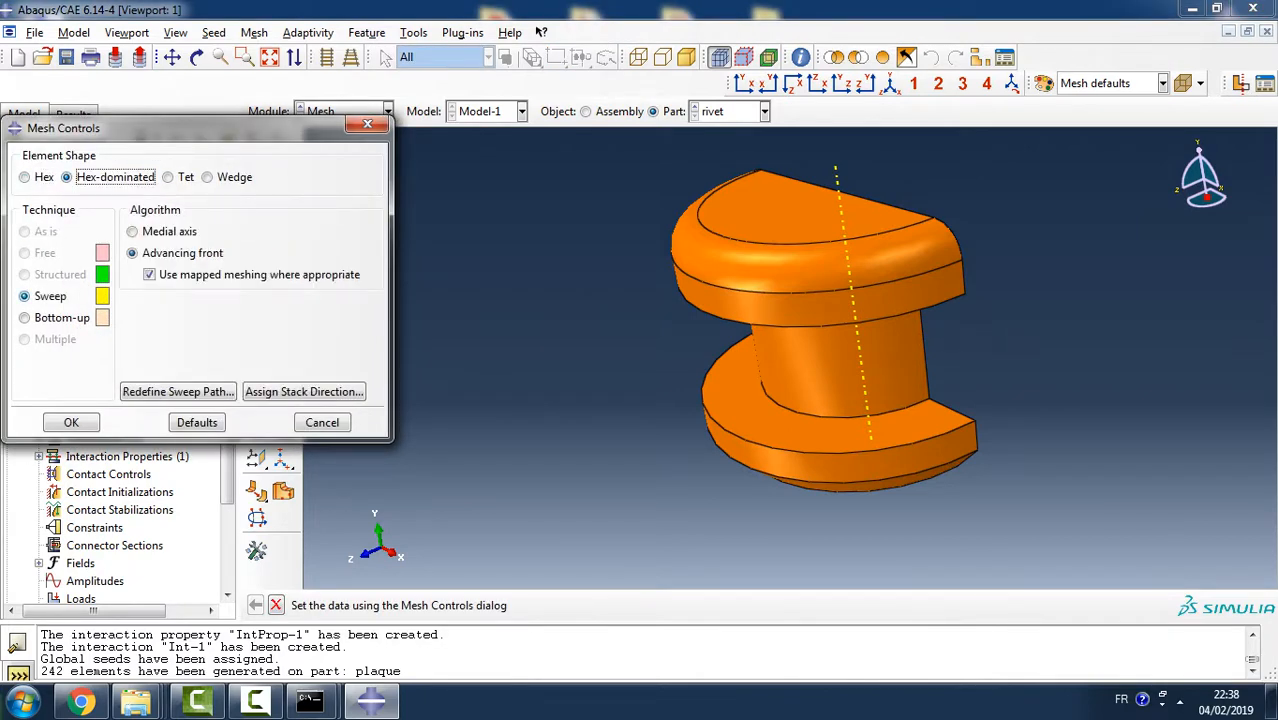
left_click(71, 422)
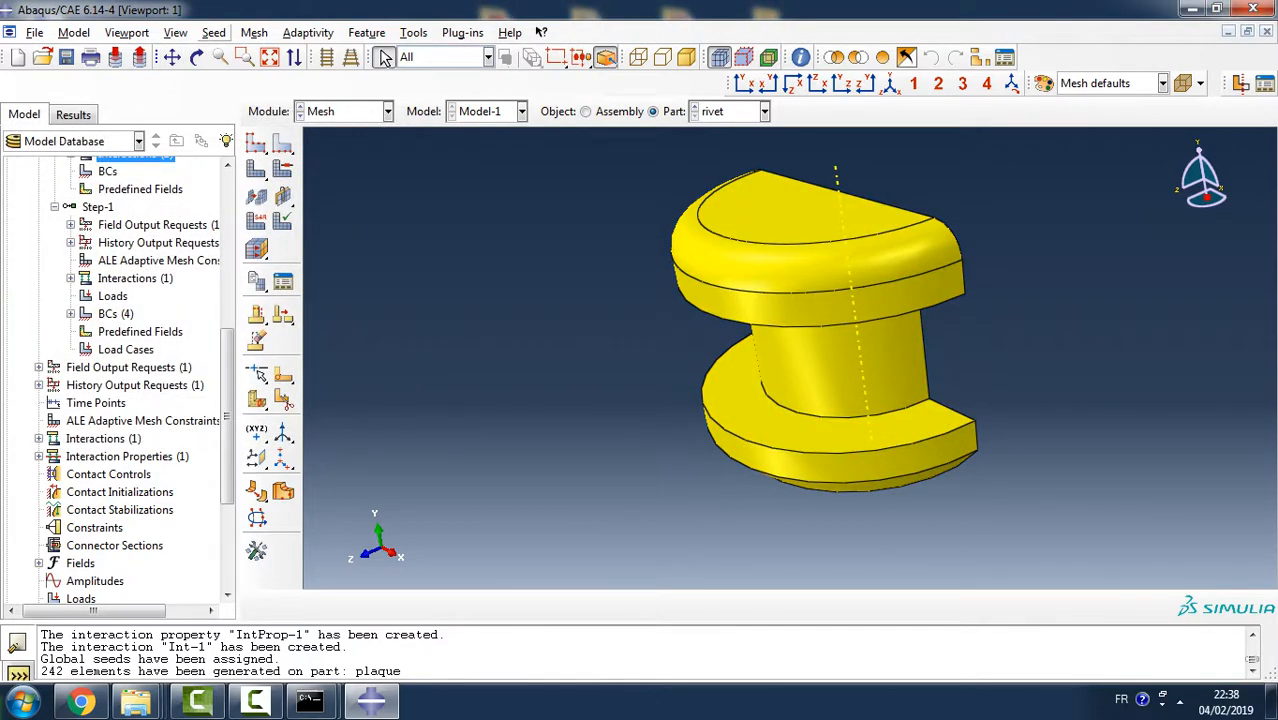
- Seed the rivet with an approximate global size of 0.5
left_click(213, 32)
left_click(226, 47)
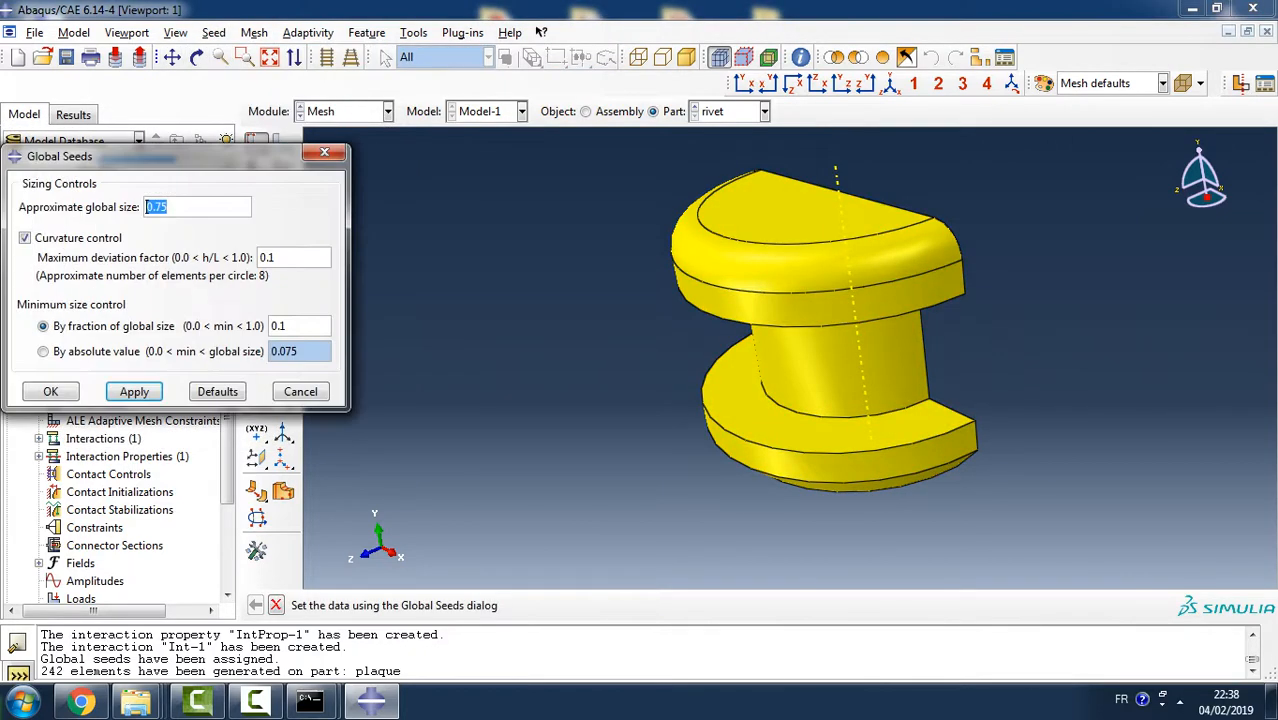
type("0.5")
left_click(134, 391)
left_click(50, 391)
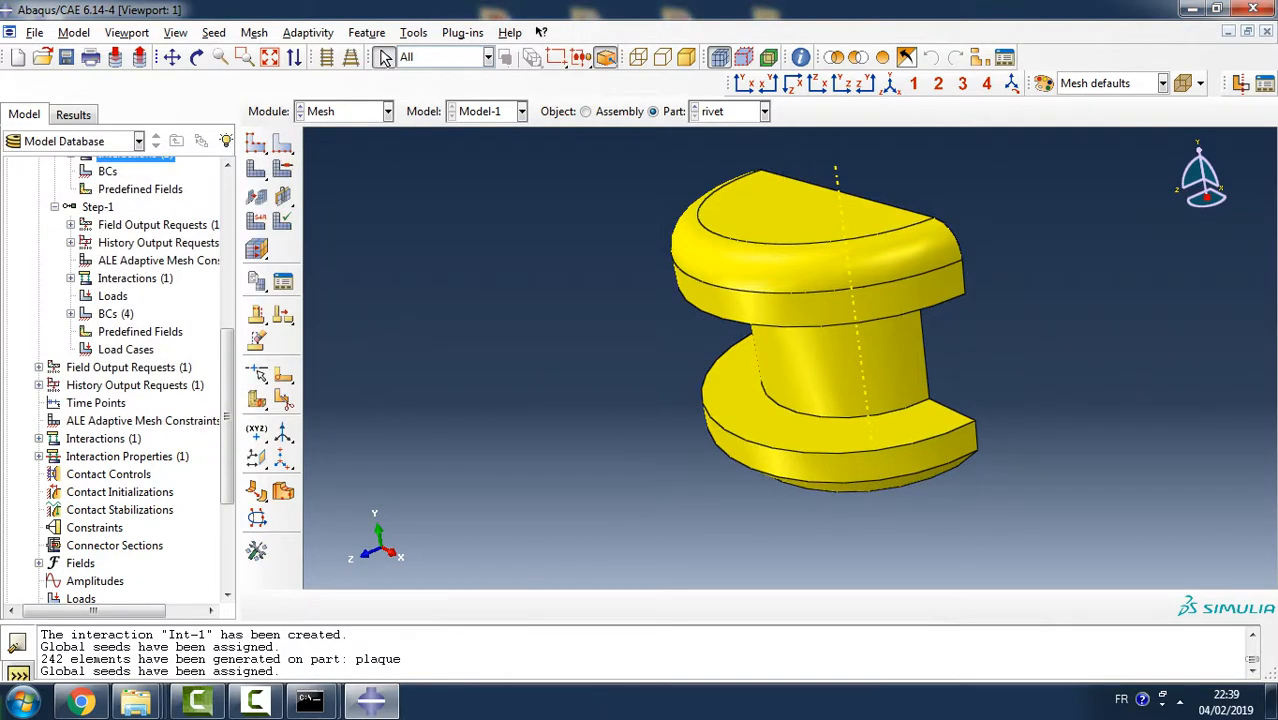
- Assign the Standard linear 3D Stress element type C3D8R to the rivet and generate its mesh
left_click_drag(968, 382, 822, 390, "ctrl+alt")
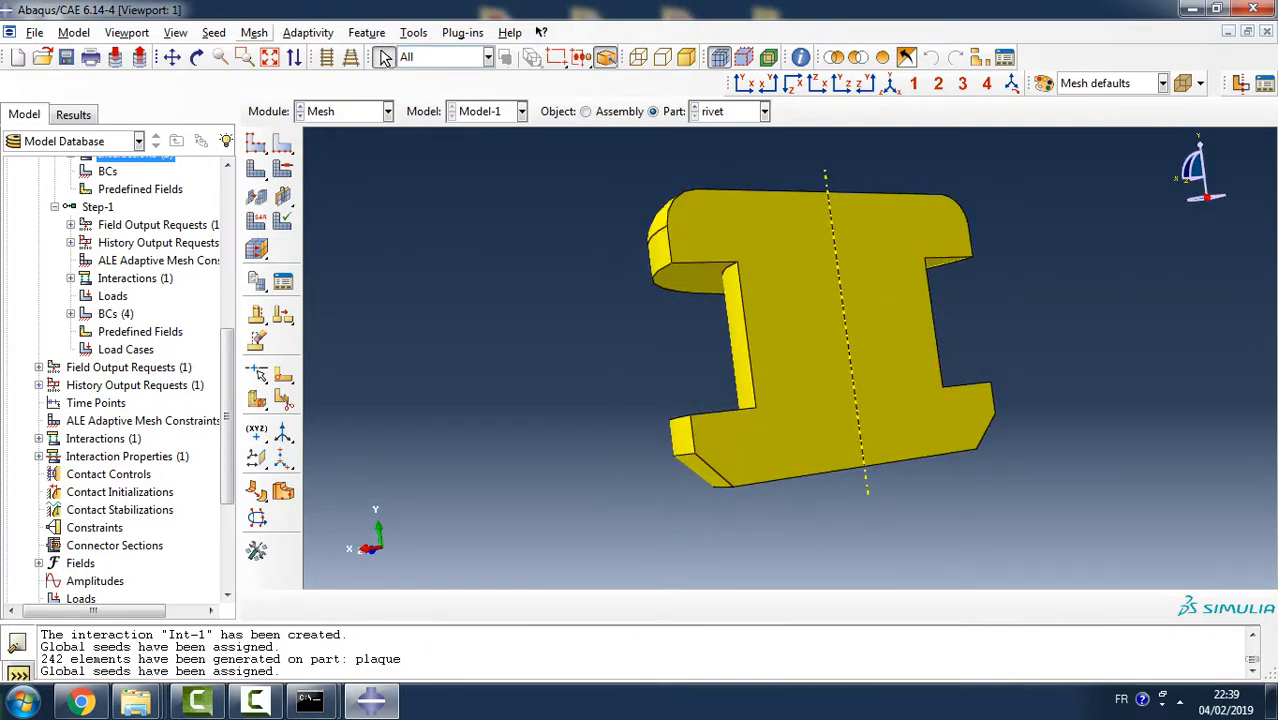
left_click(254, 32)
left_click(292, 88)
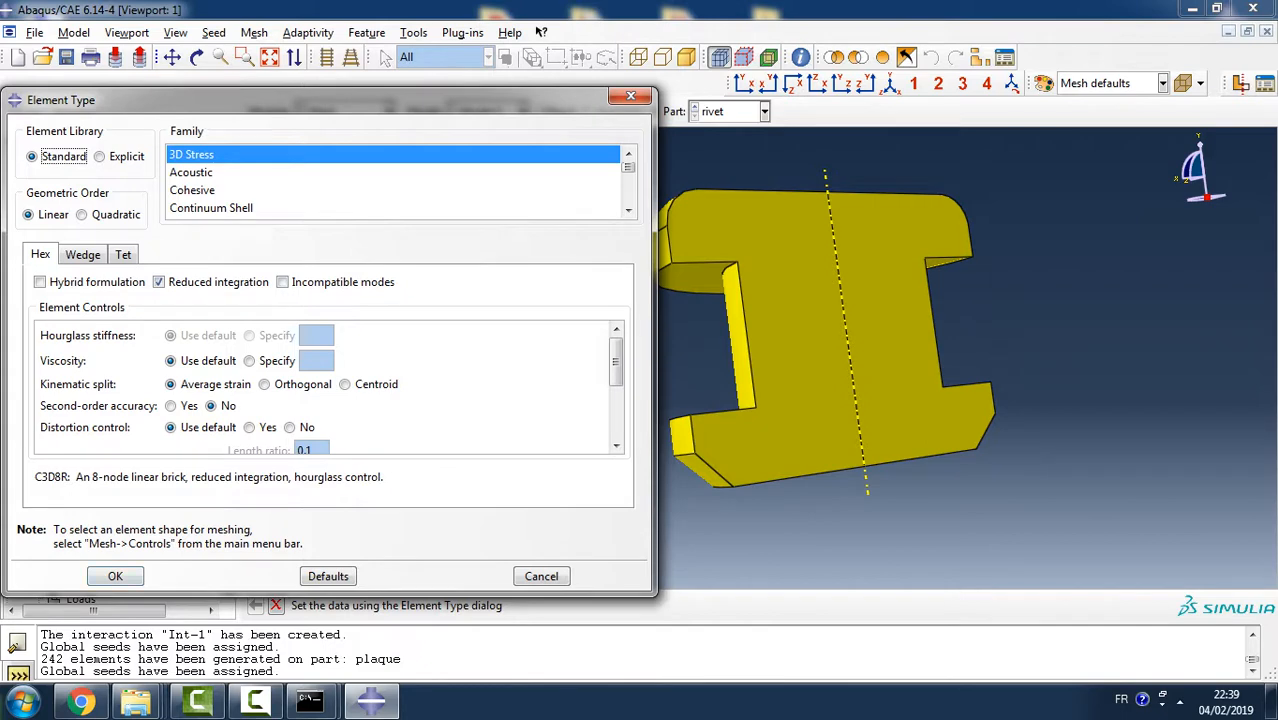
left_click(115, 576)
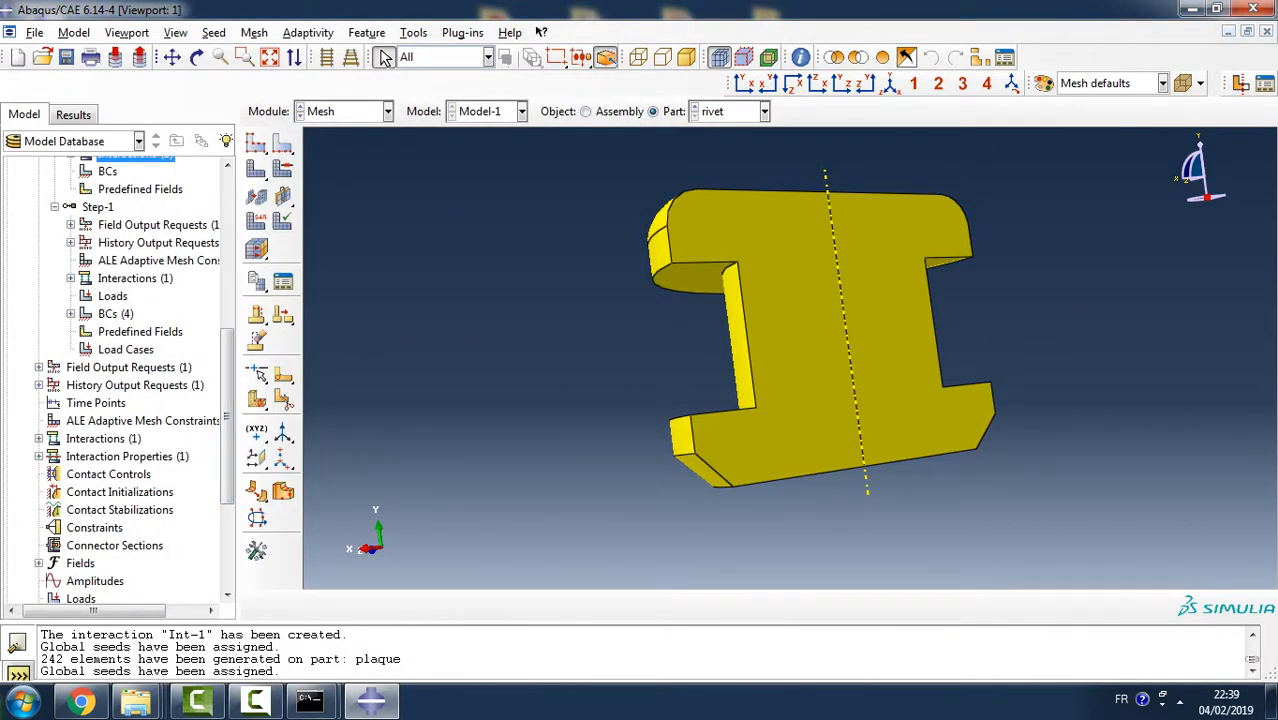
left_click_drag(769, 230, 769, 280, "ctrl+alt")
left_click(386, 58)
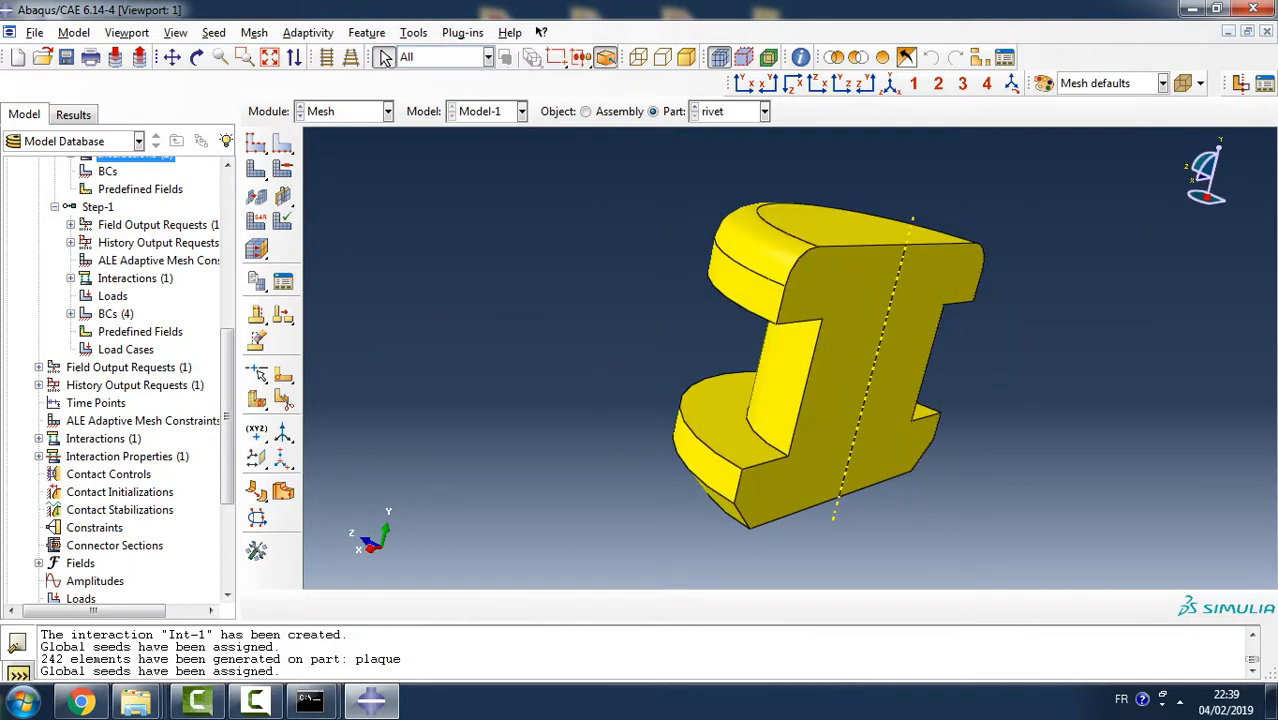
left_click(256, 170)
left_click(412, 605)
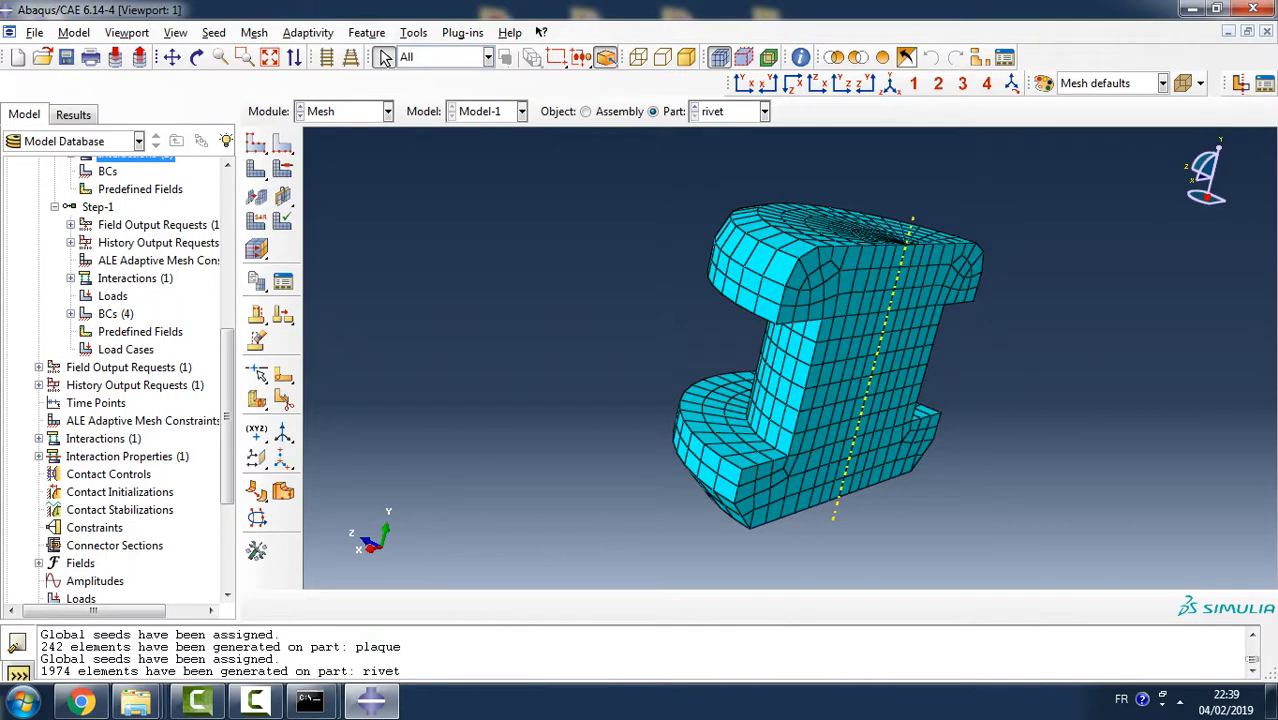
- Query one mesh element beside the rivet's axis on the flat symmetry face to check its element type
left_click_drag(840, 360, 718, 362, "ctrl+alt")
left_click(800, 57)
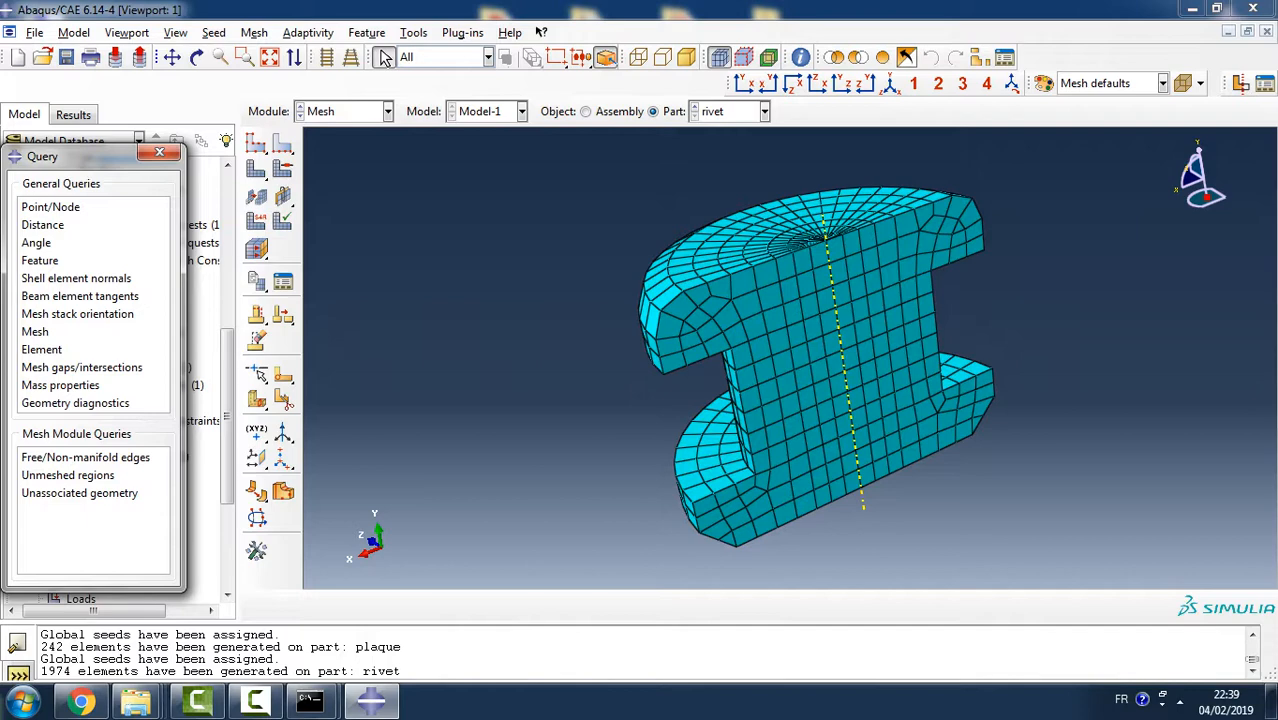
left_click(42, 349)
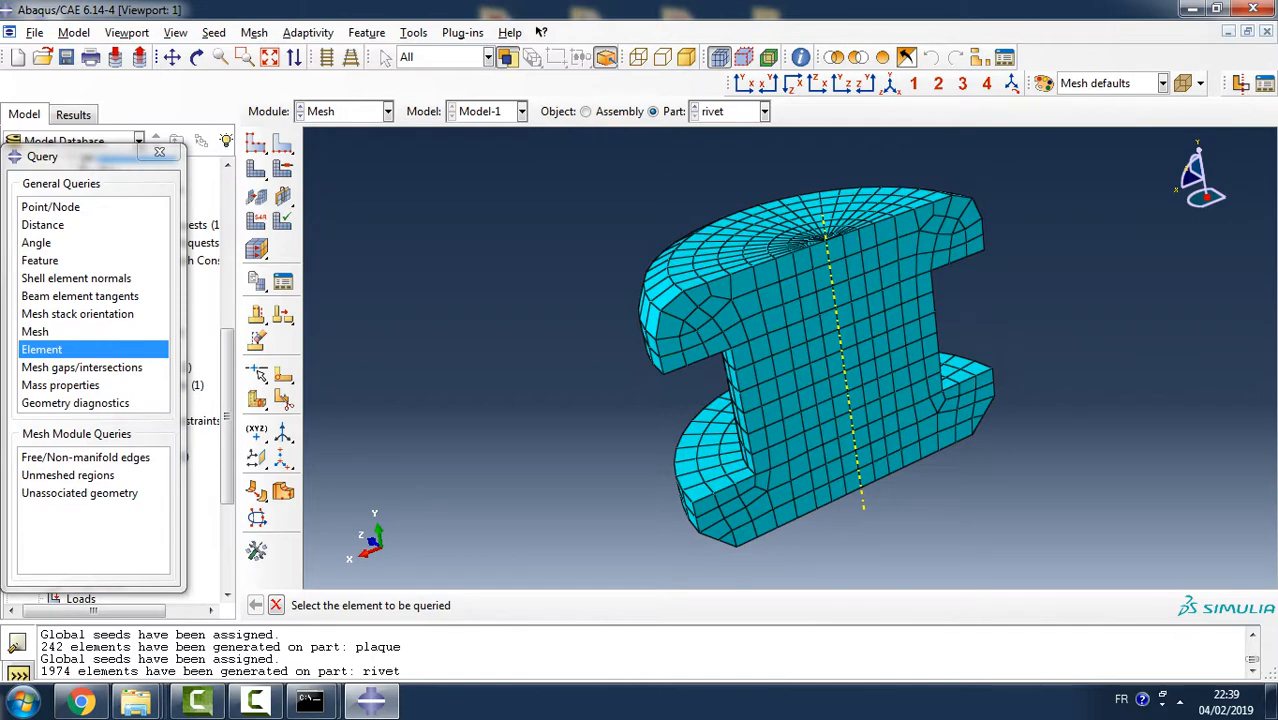
left_click(827, 320)
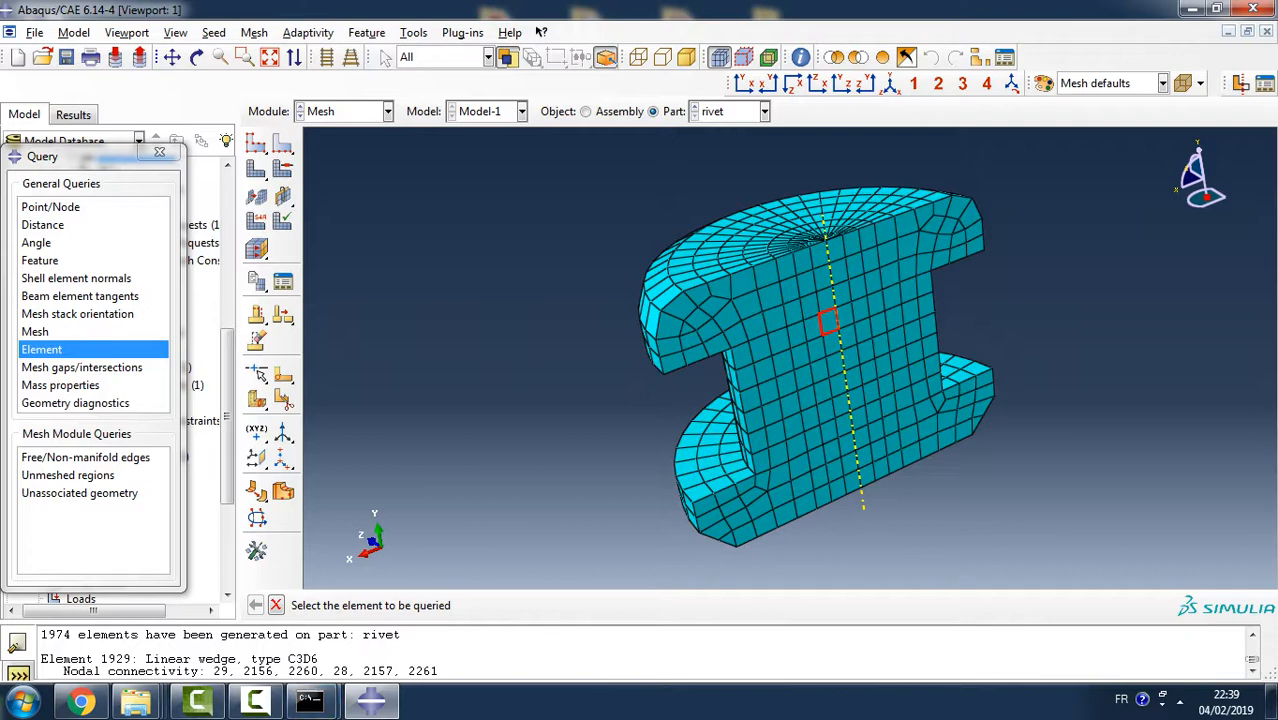
left_click(159, 152)
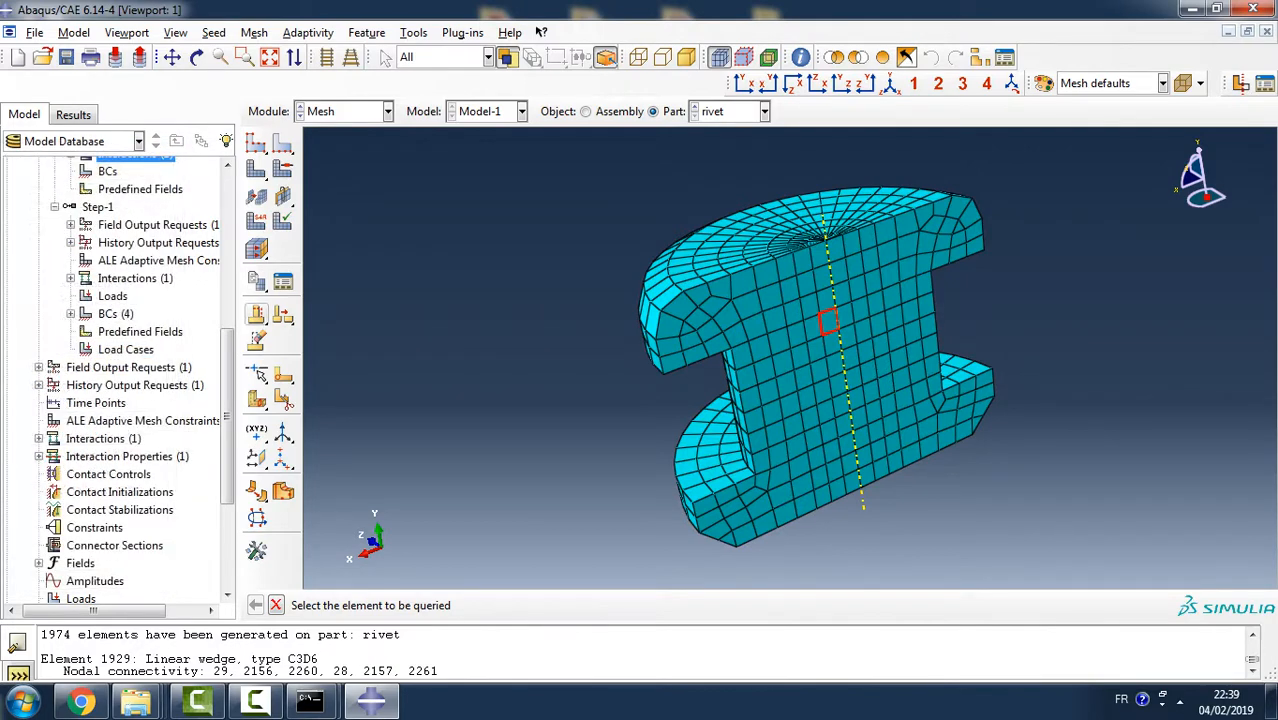
- Create an analysis job named joint for Model-1, keeping the default full analysis settings
scroll(228, 420, "down", 4)
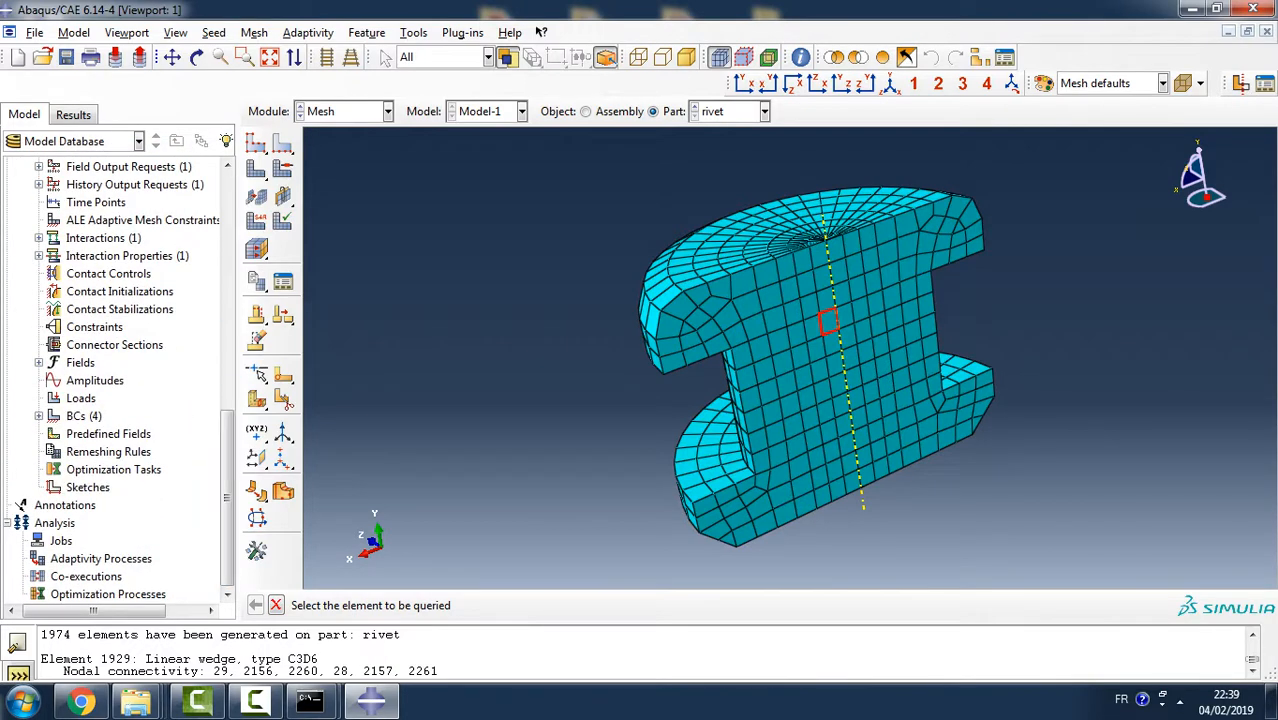
double_click(61, 540)
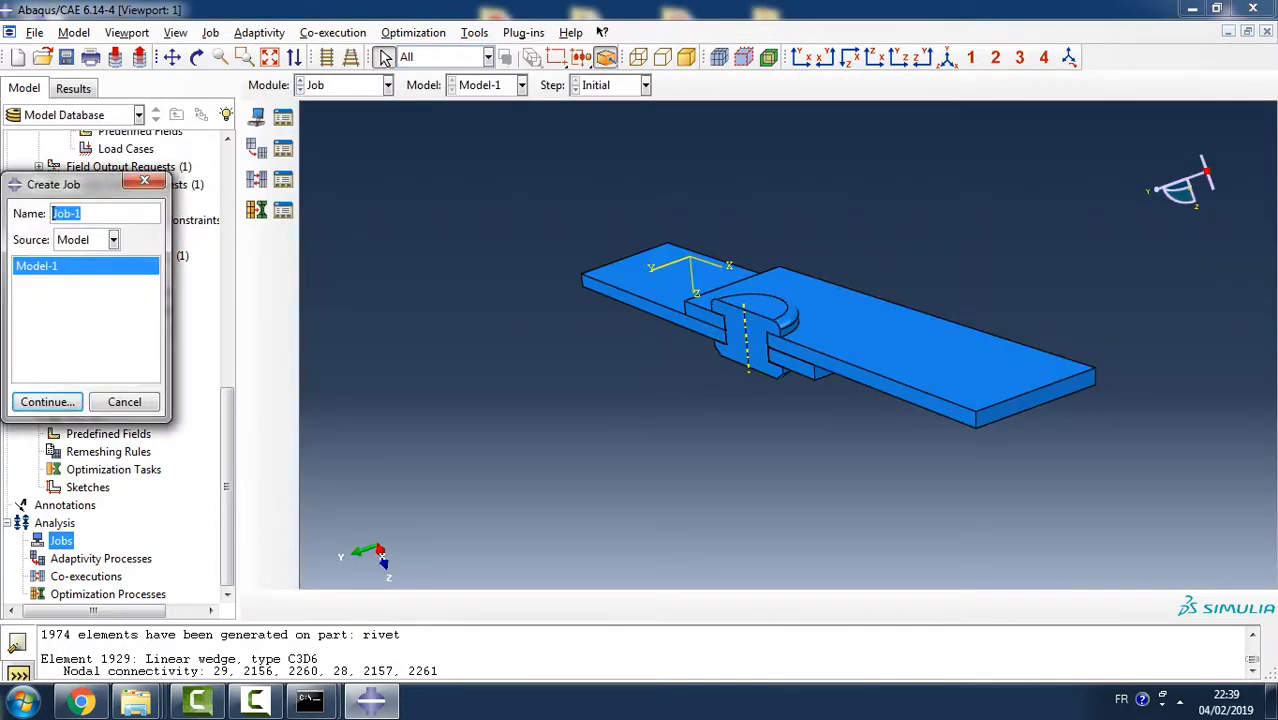
type("joint")
key("Return")
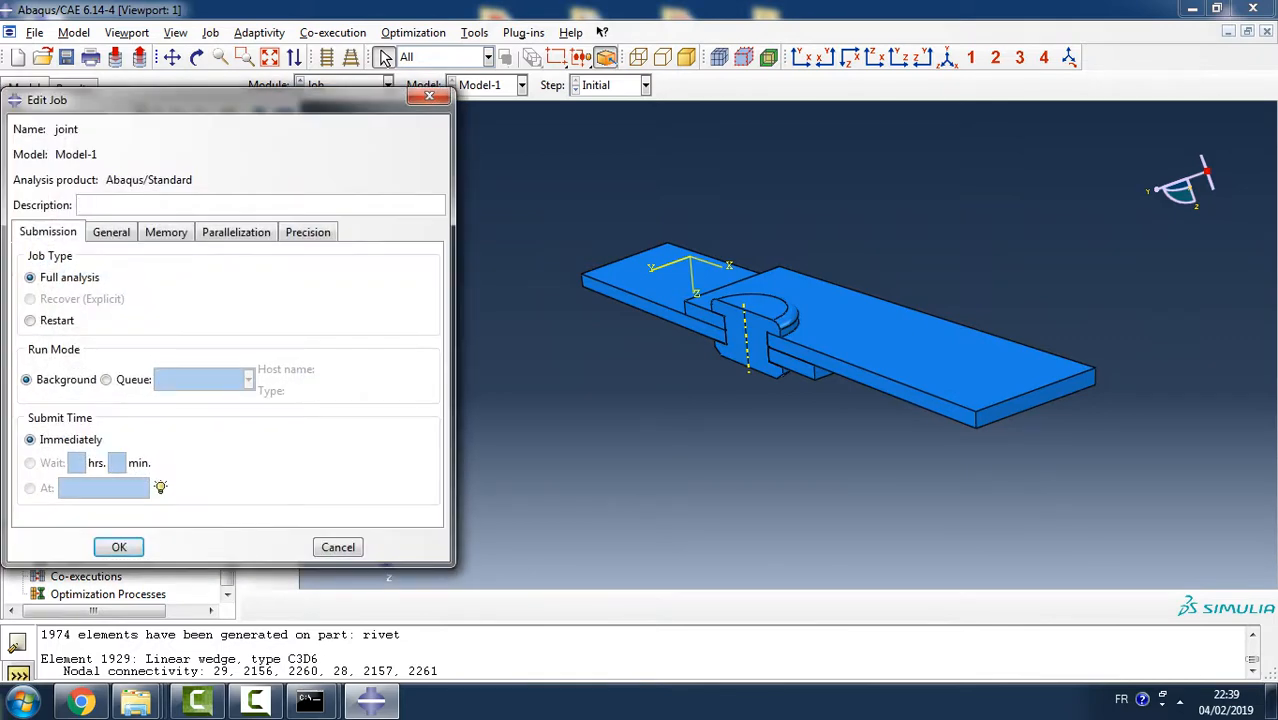
key("Return")
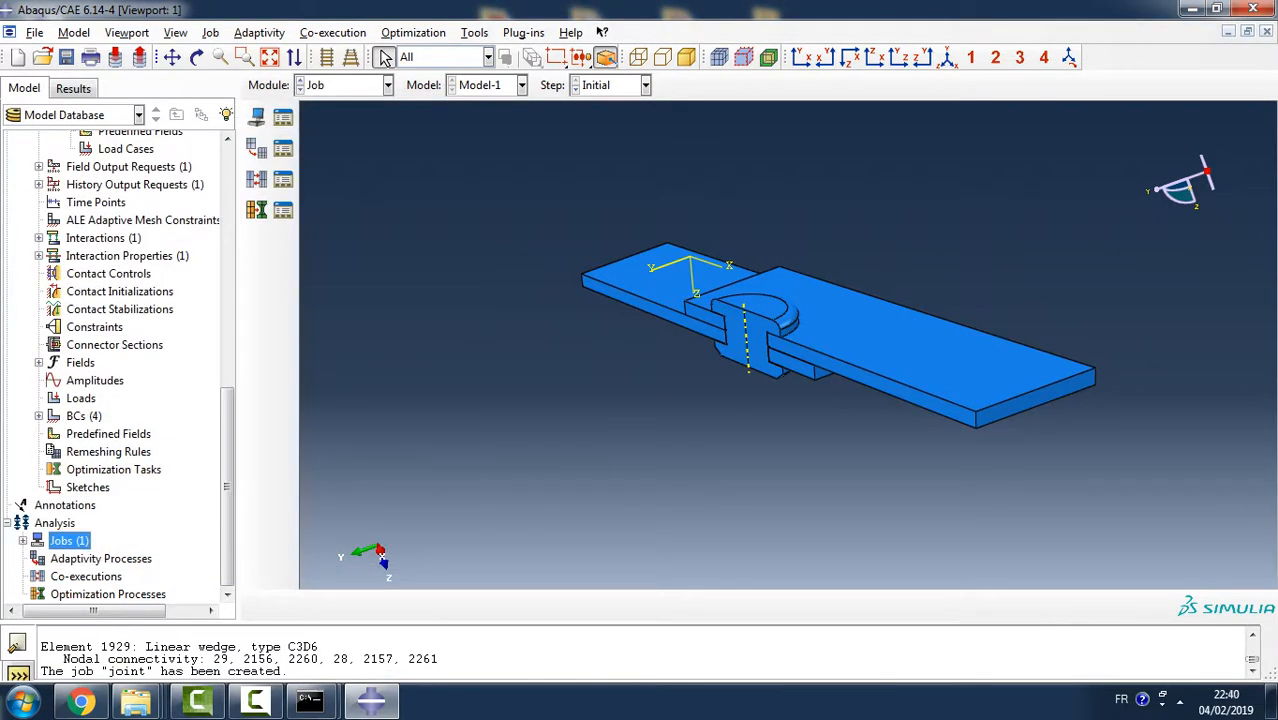
- Submit the job joint for analysis and open its monitor to follow the run
left_click(23, 540)
left_click(55, 558)
right_click(50, 558)
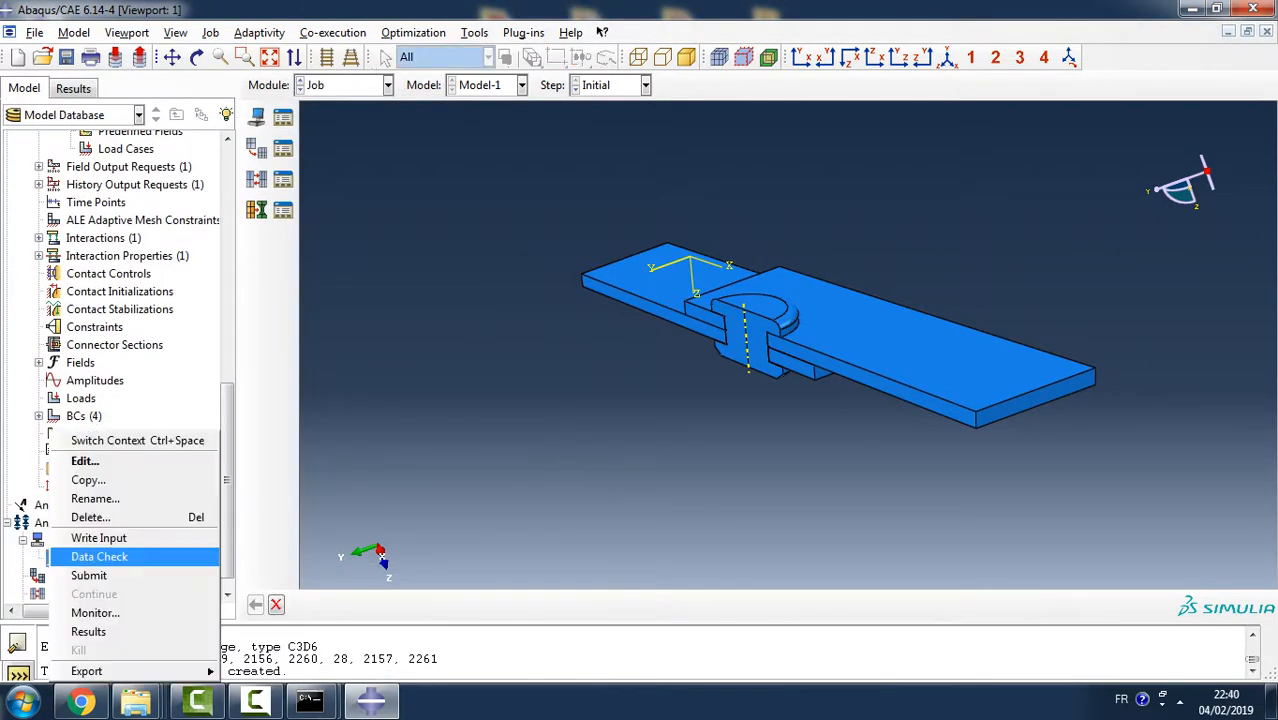
left_click(88, 575)
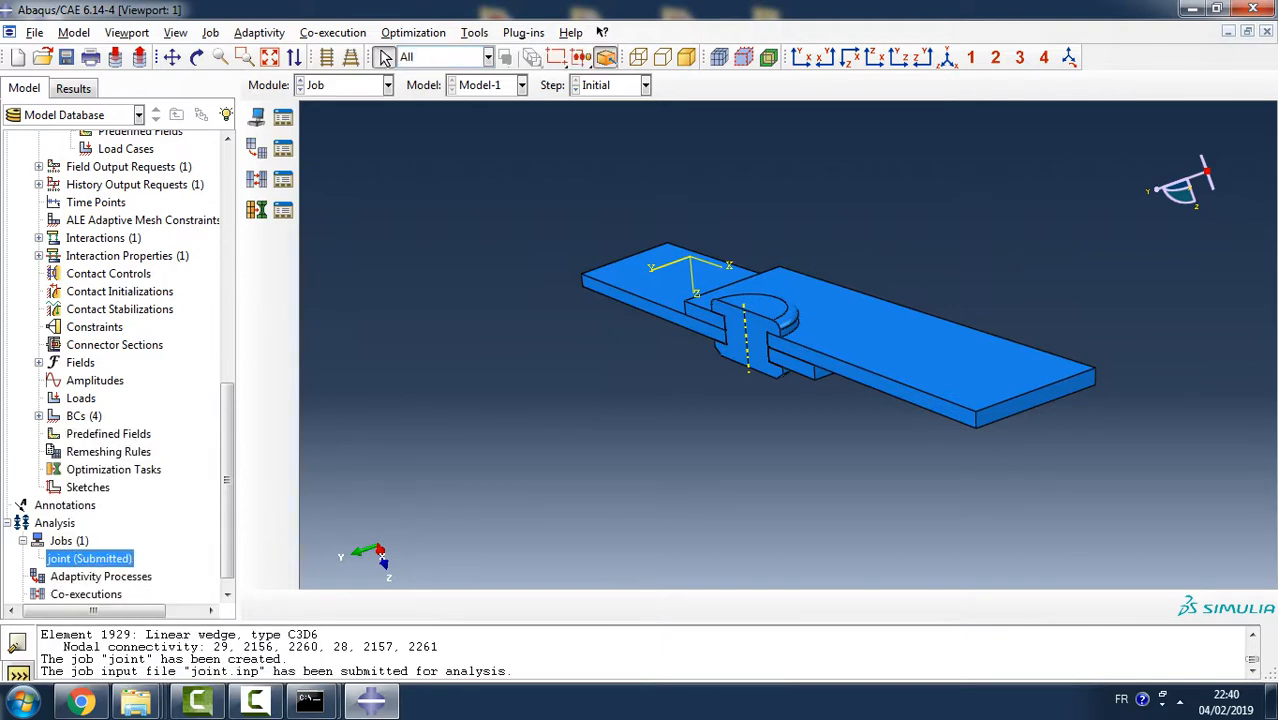
scroll(228, 480, "down", 1)
right_click(110, 541)
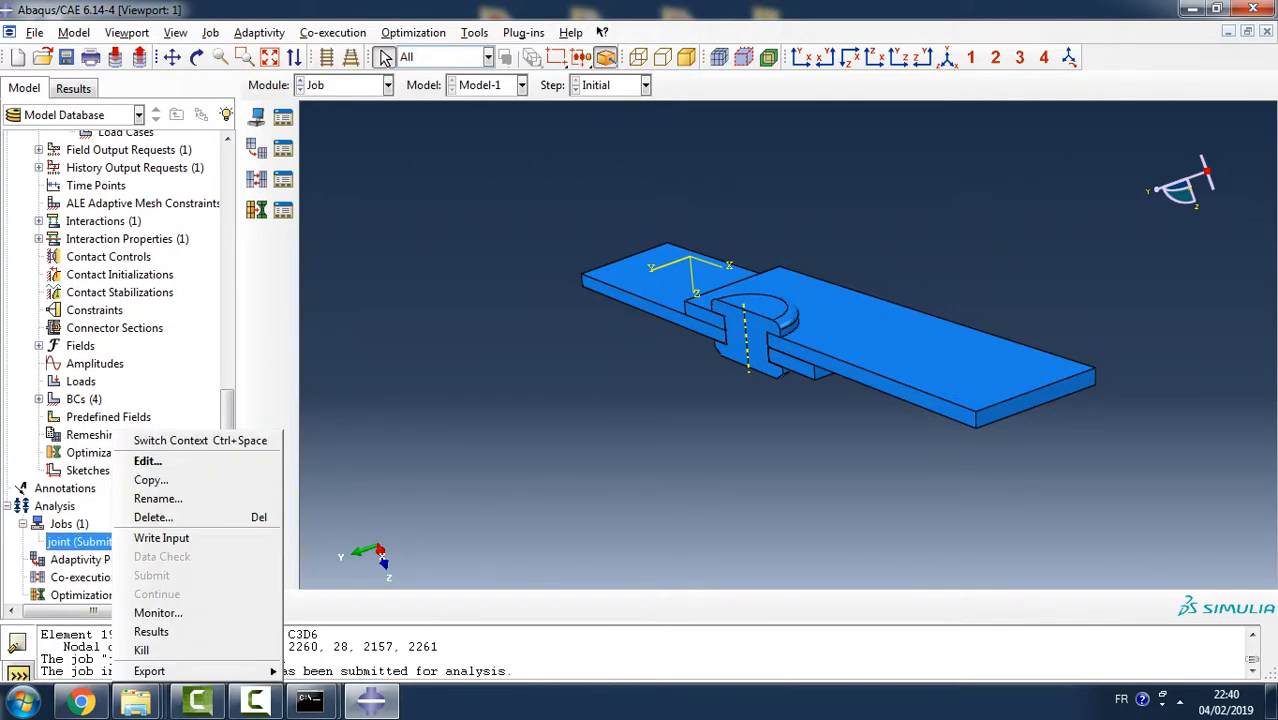
left_click(158, 612)
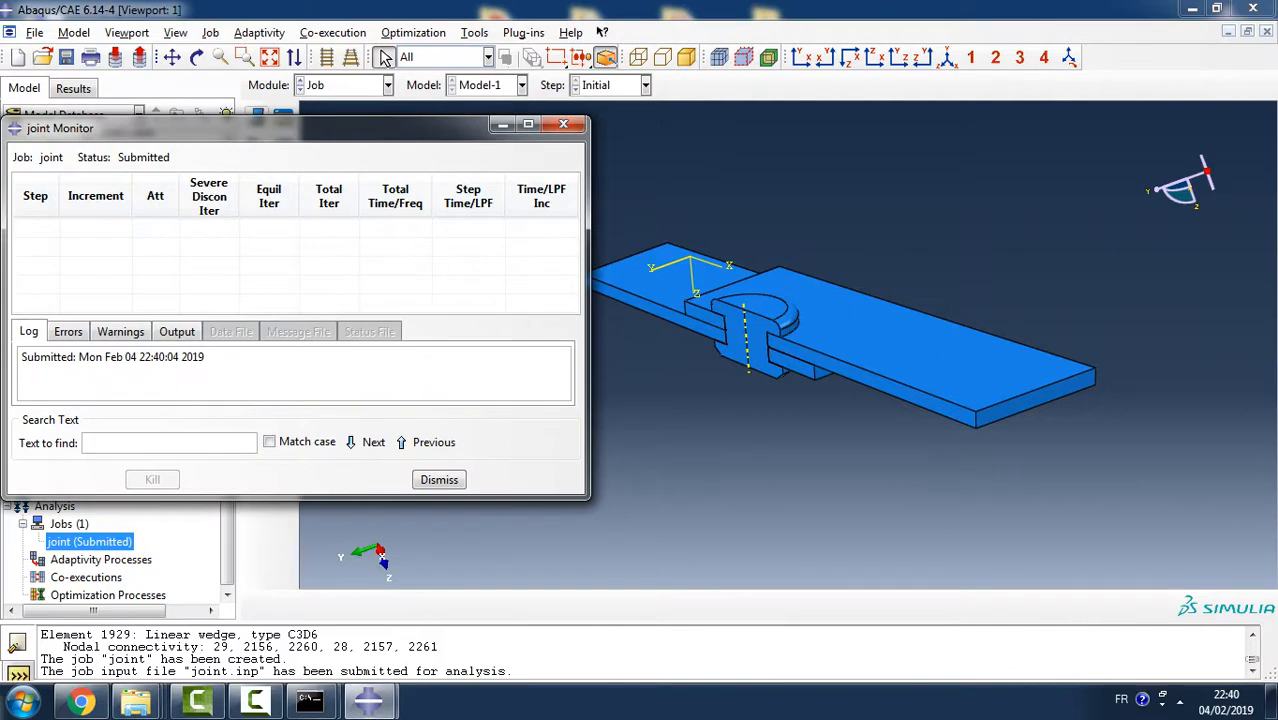
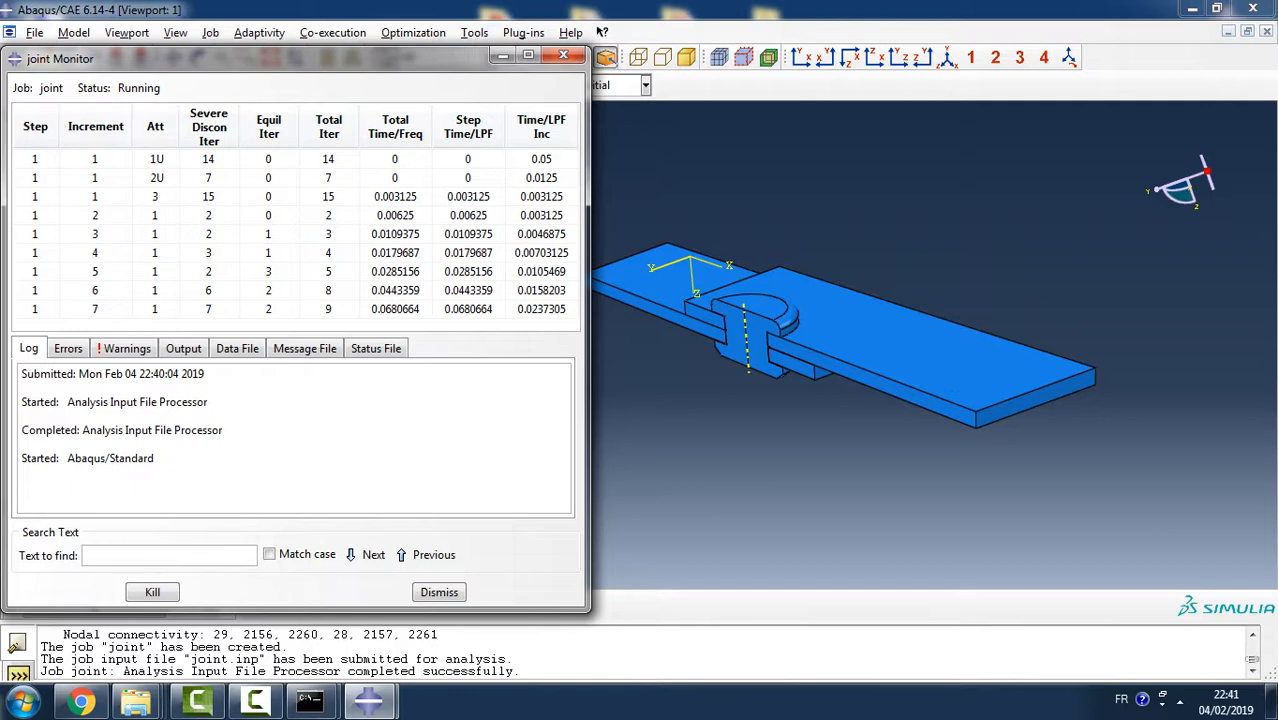
- Kill the running analysis job joint and close its monitor
left_click_drag(395, 46, 395, 11)
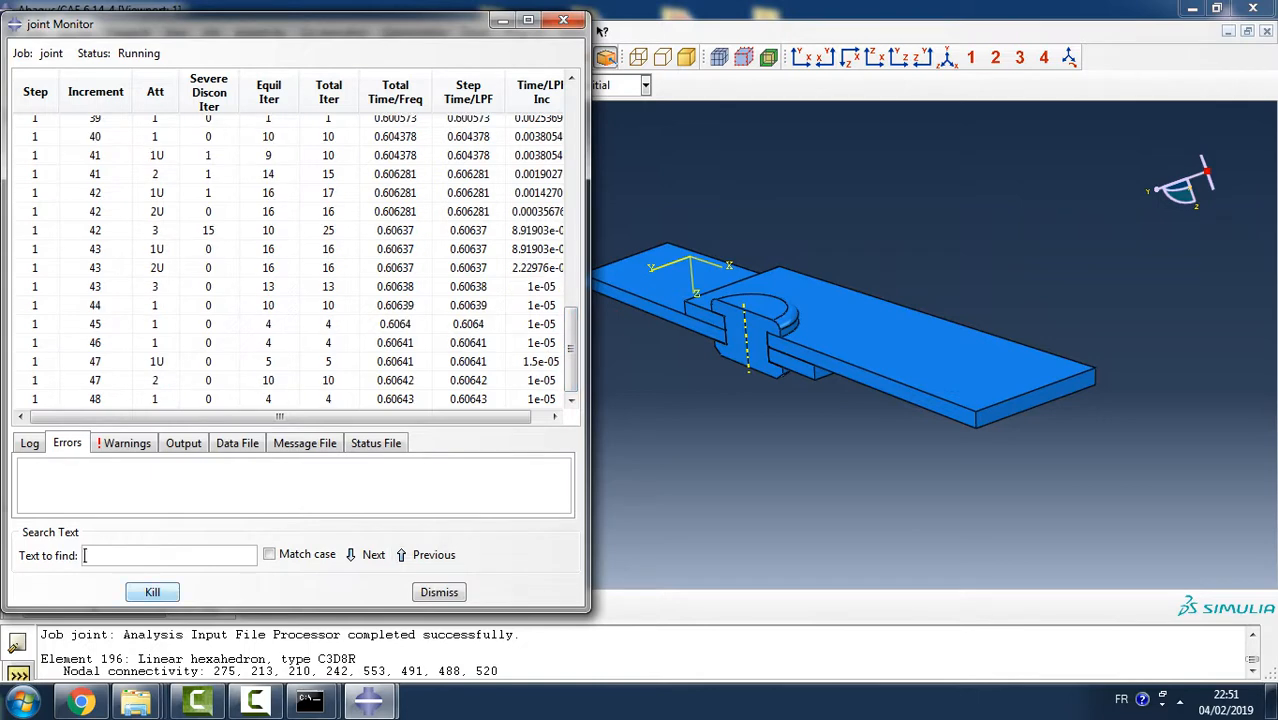
left_click(152, 592)
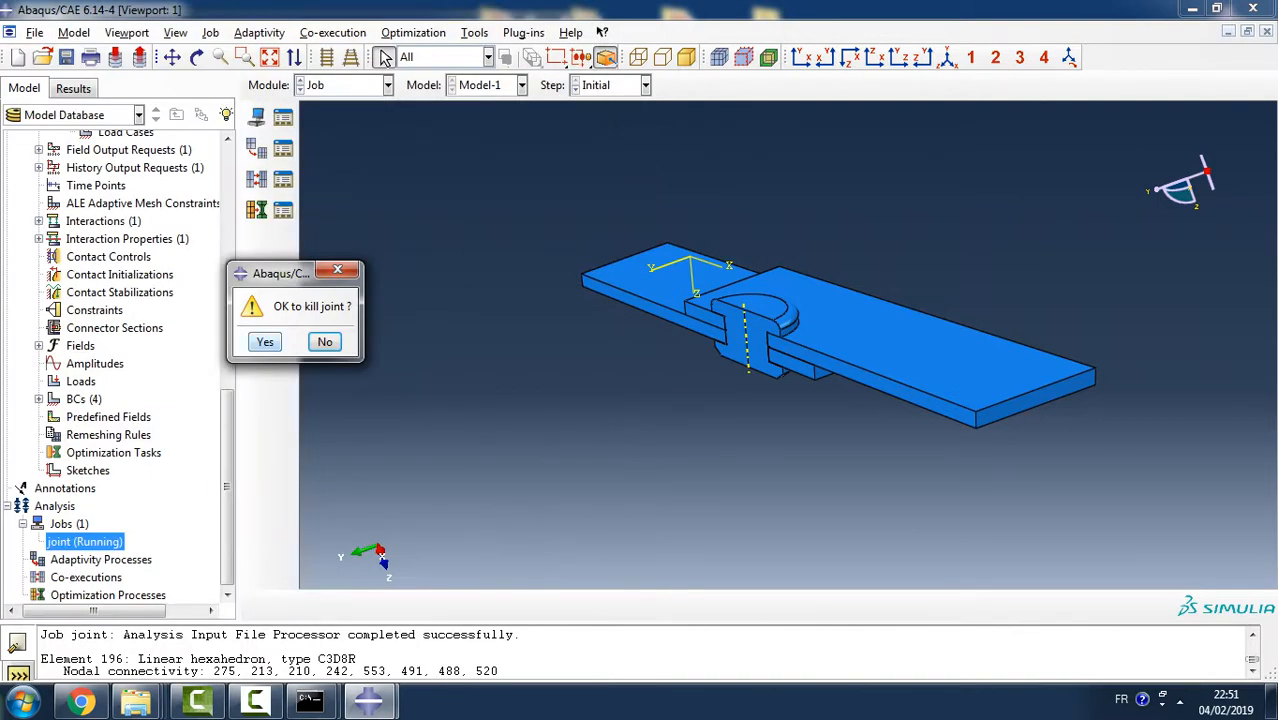
left_click(265, 342)
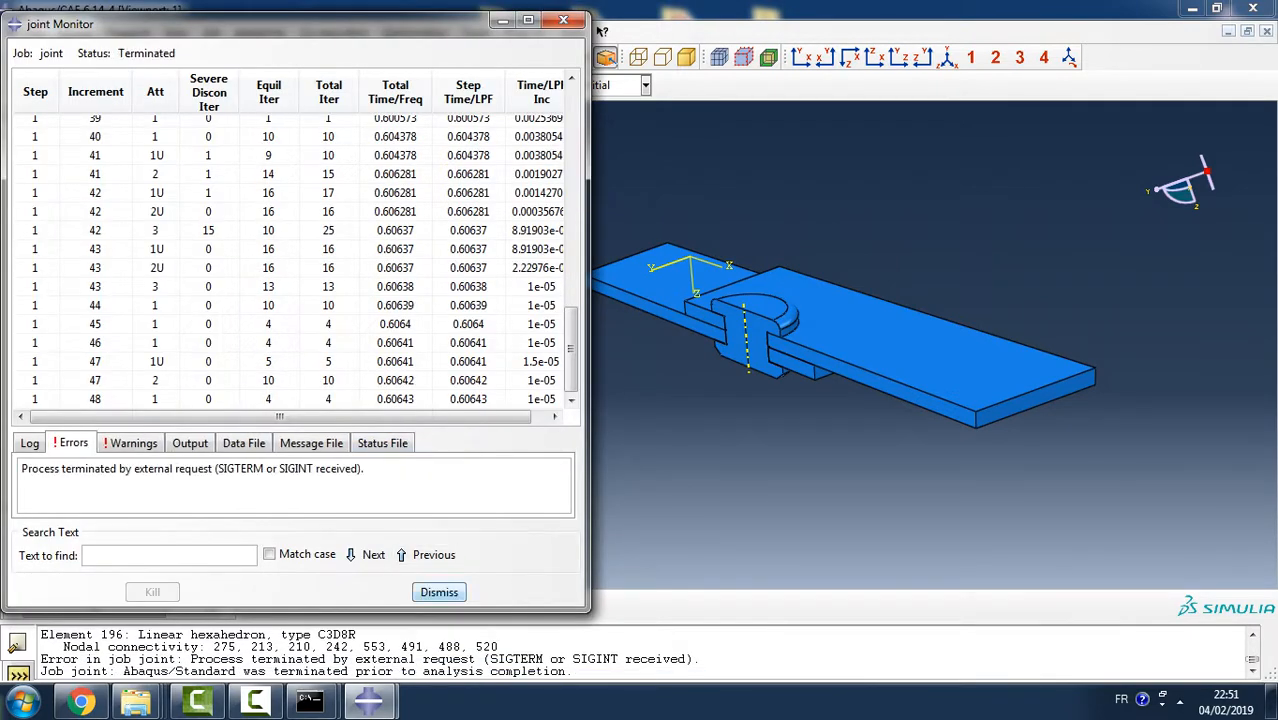
left_click(439, 592)
- Switch to the Mesh module
left_click(345, 85)
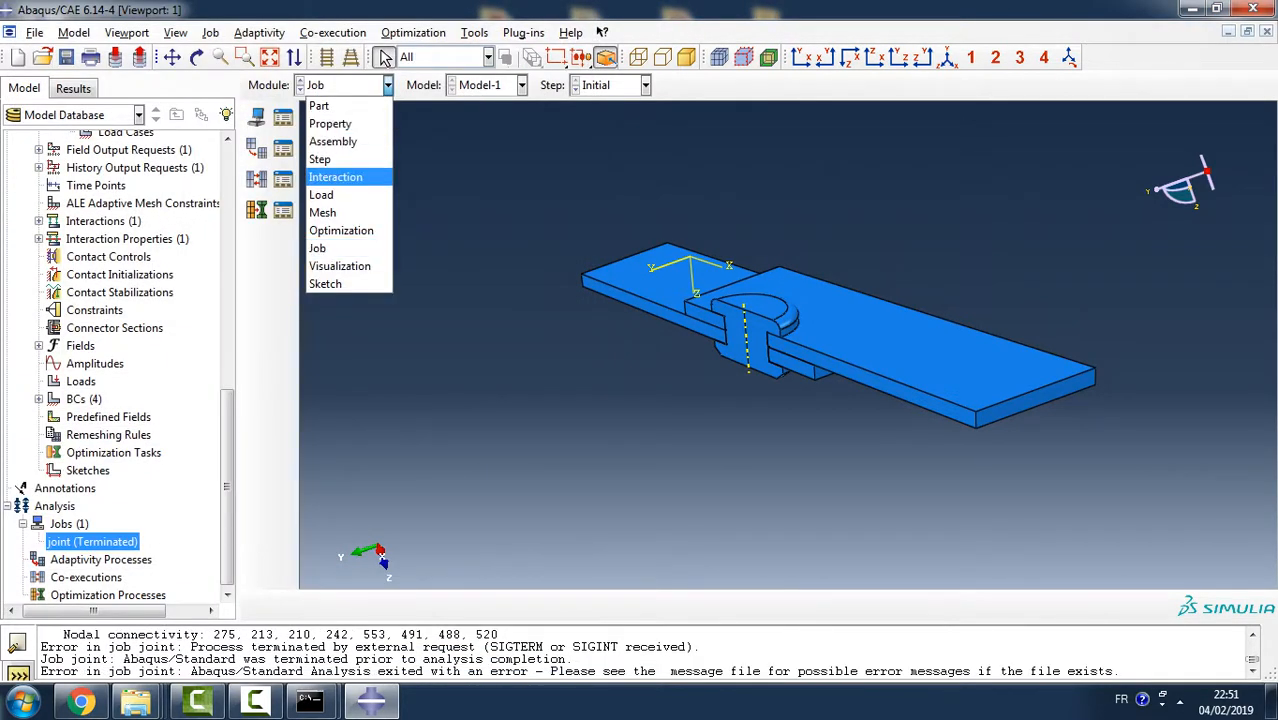
left_click(322, 212)
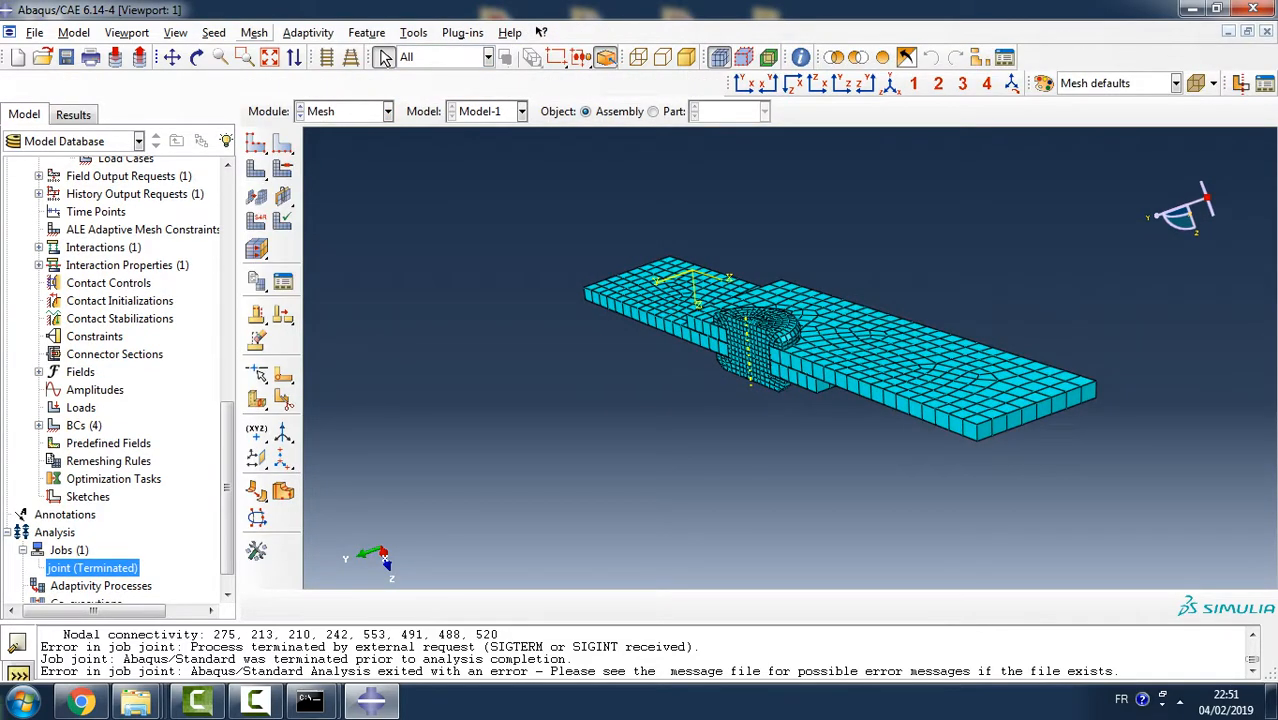
left_click(254, 32)
left_click(290, 89)
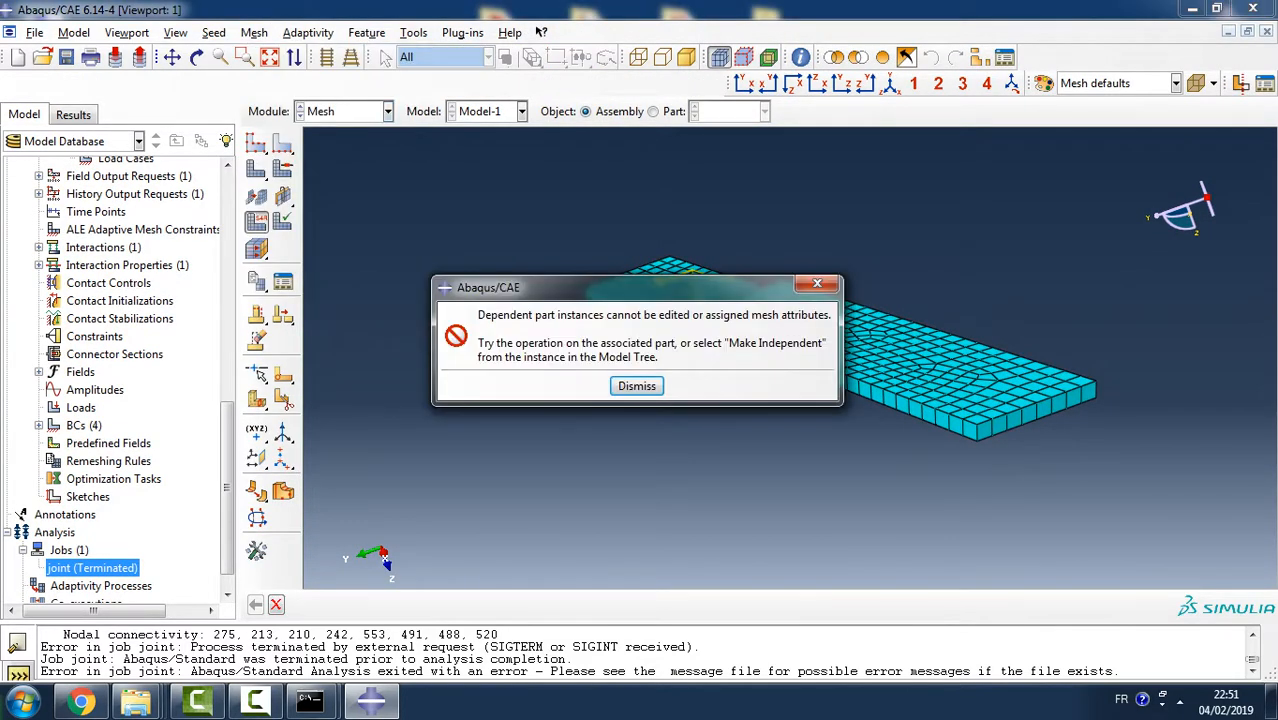
left_click(636, 386)
- Change the plaque part's element type to the Standard linear 3D Stress brick with incompatible modes, C3D8I
left_click(653, 111)
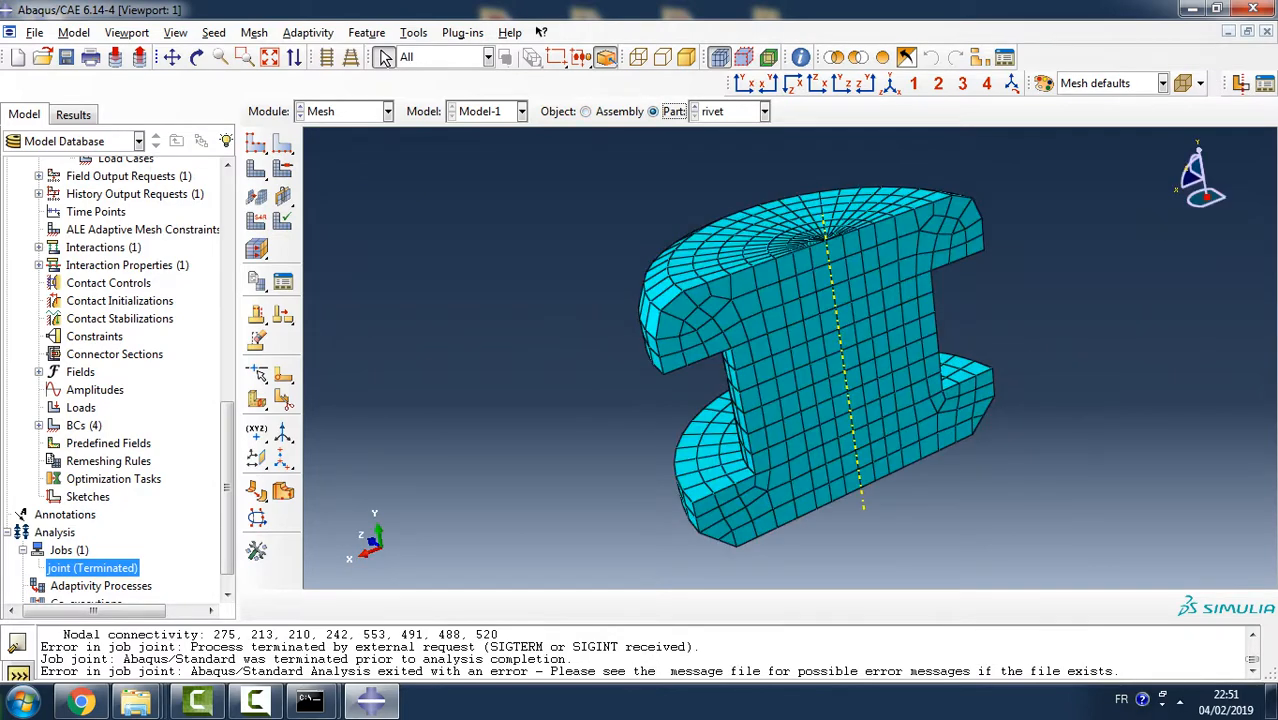
left_click(765, 111)
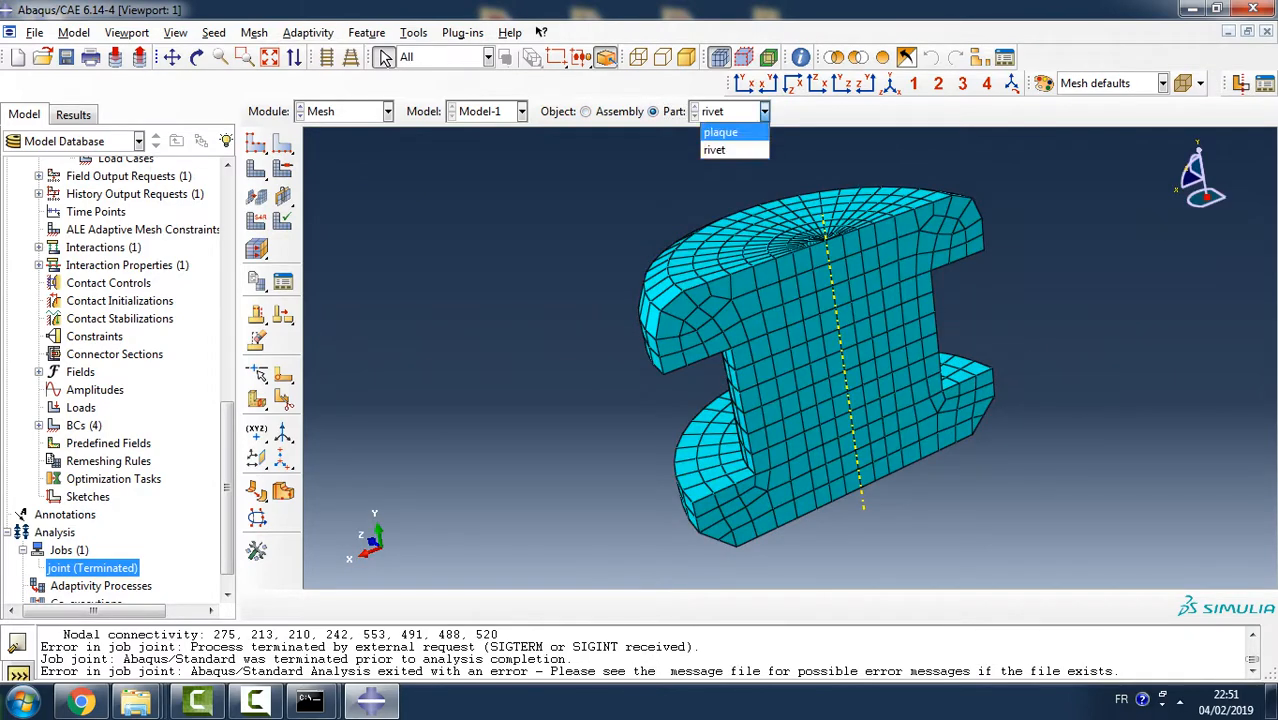
left_click(721, 132)
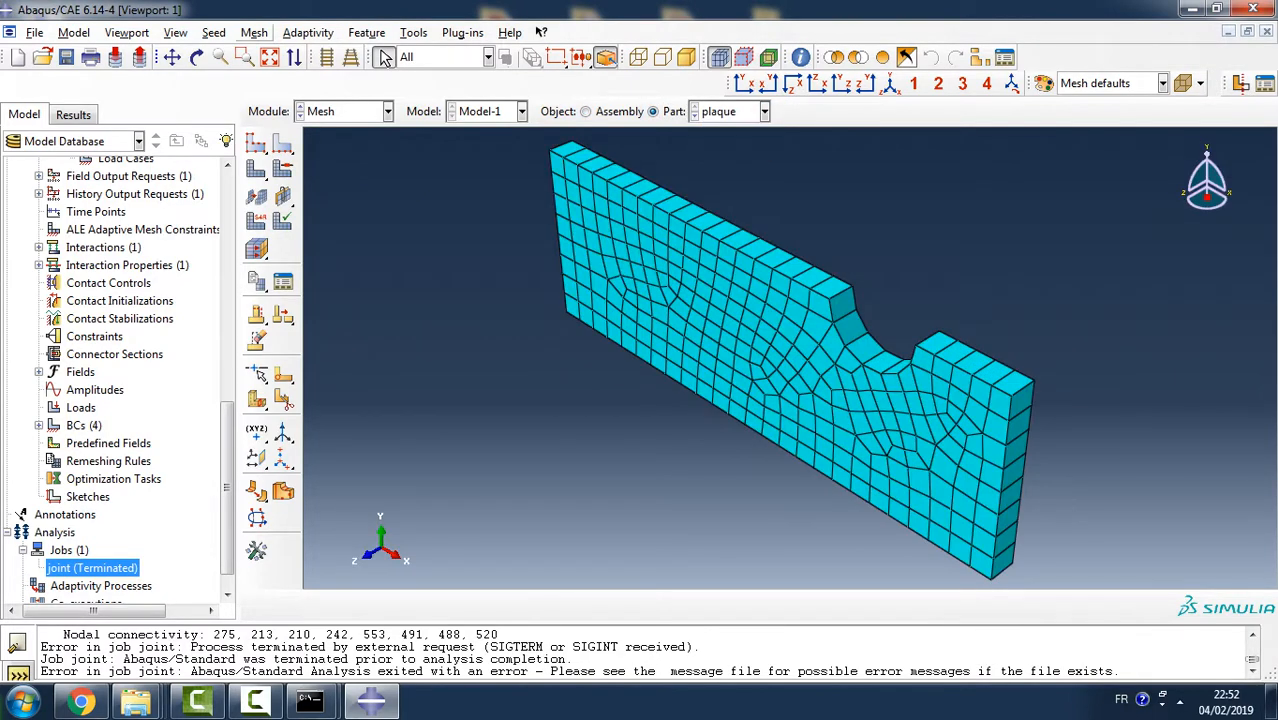
left_click(253, 32)
left_click(290, 91)
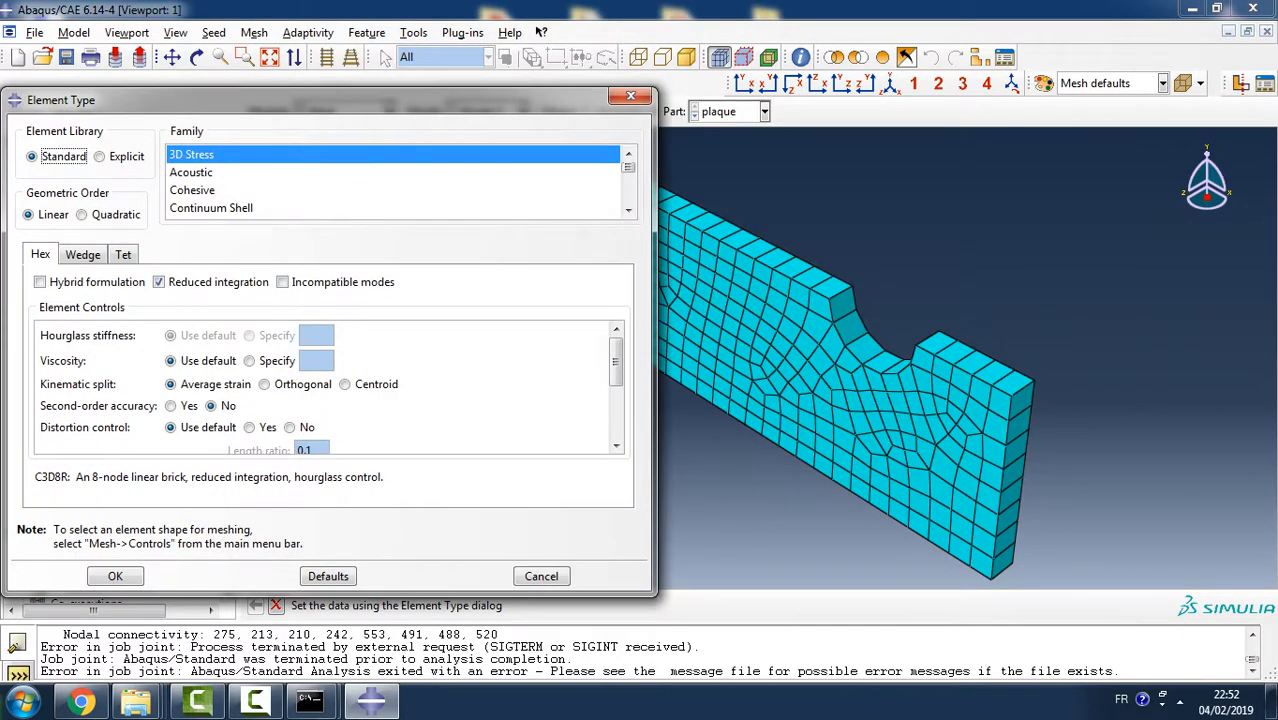
left_click(283, 282)
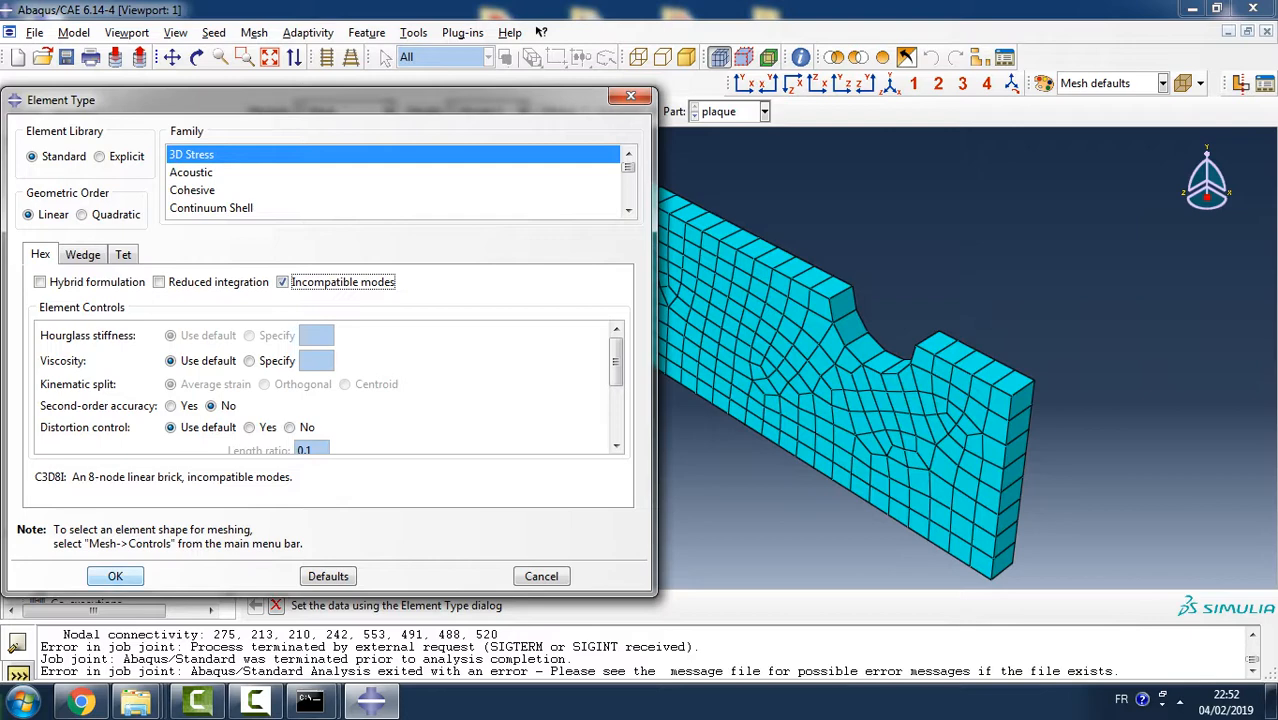
left_click(115, 576)
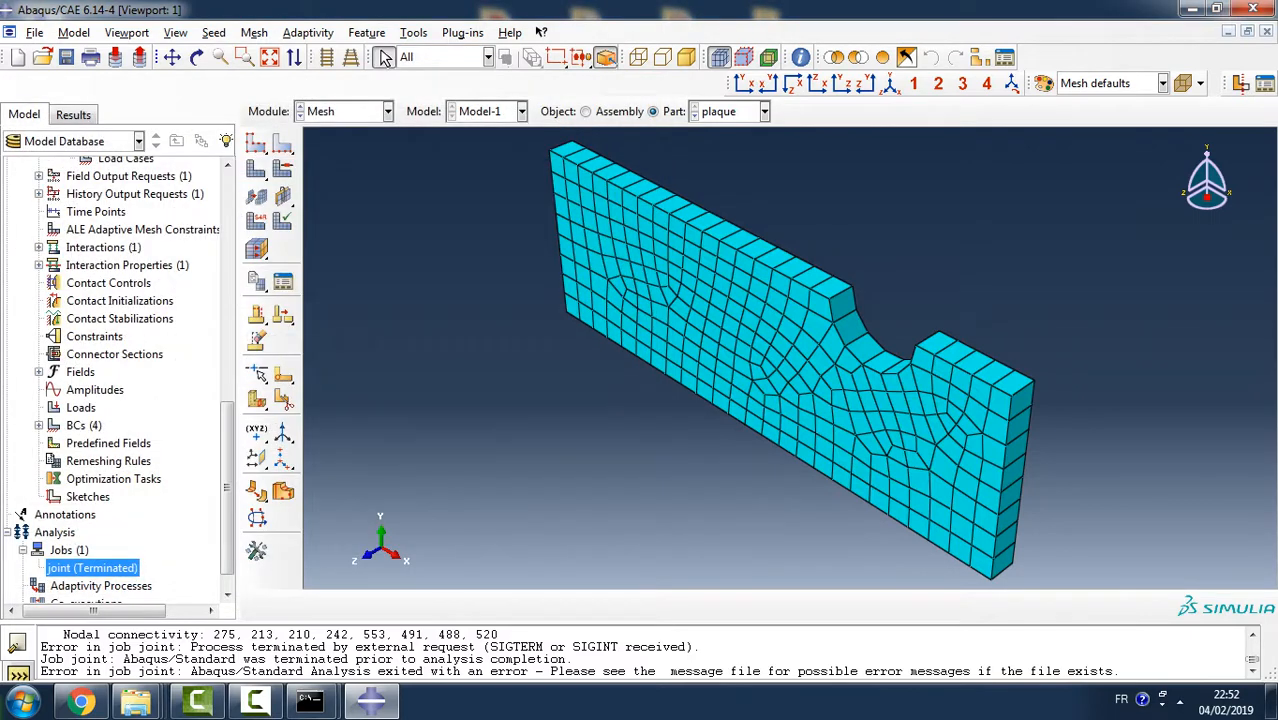
- Resubmit the job joint, overwriting its existing job files, and open its monitor
right_click(115, 567)
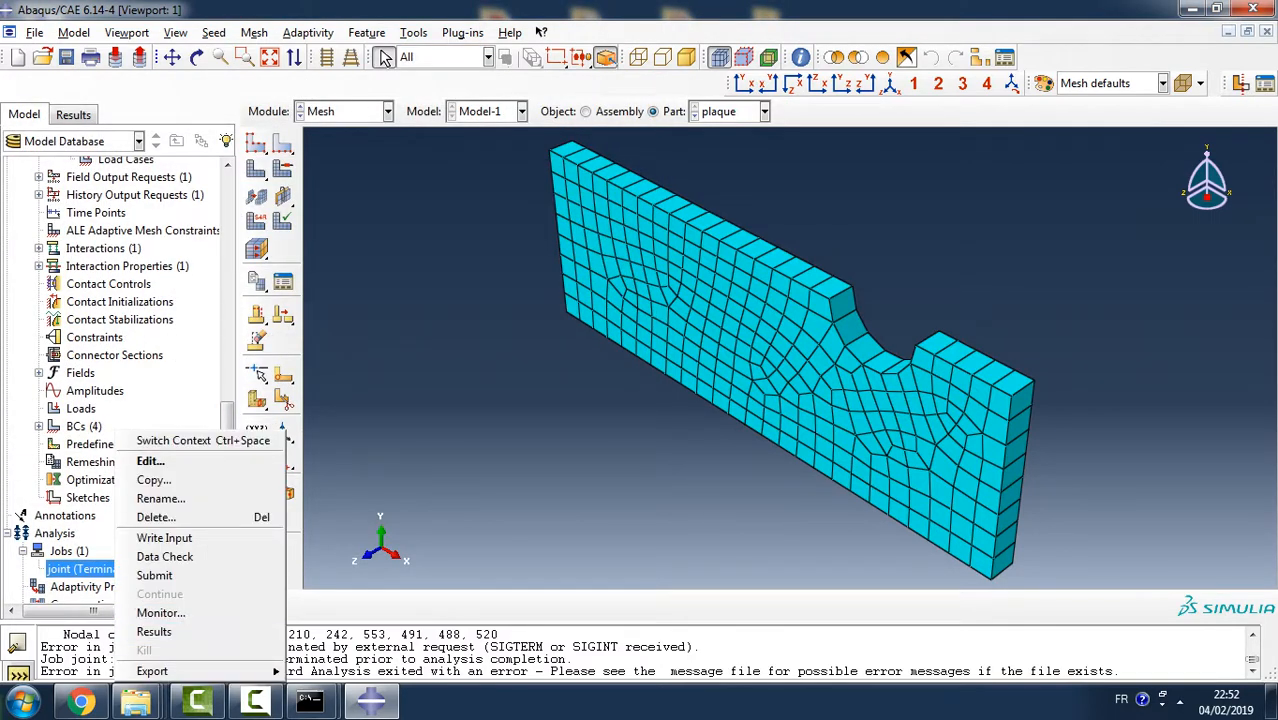
left_click(155, 575)
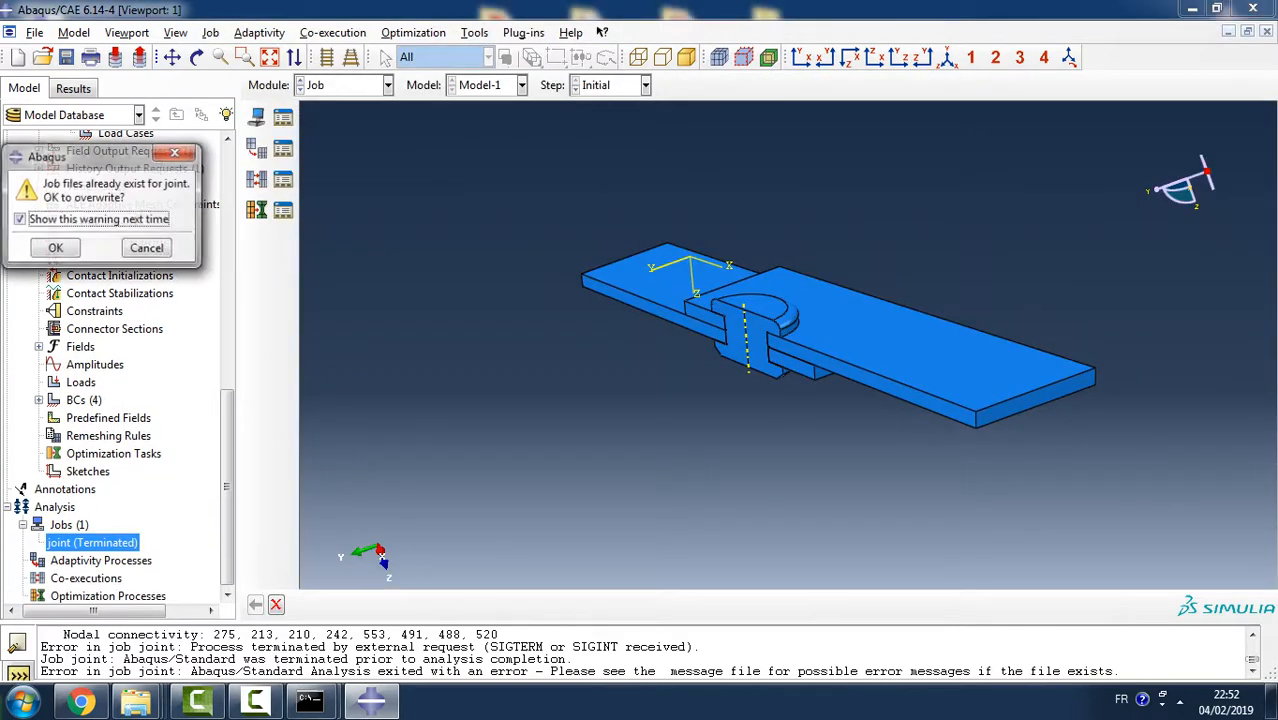
key("Return")
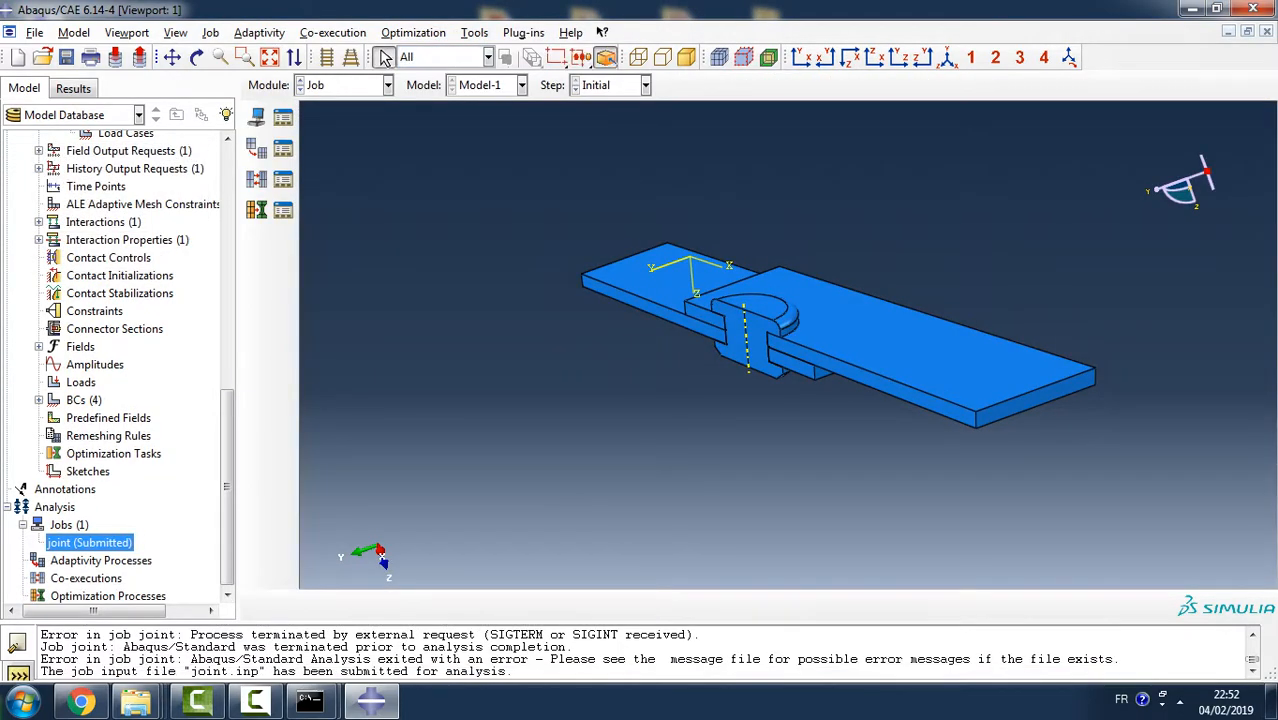
right_click(120, 542)
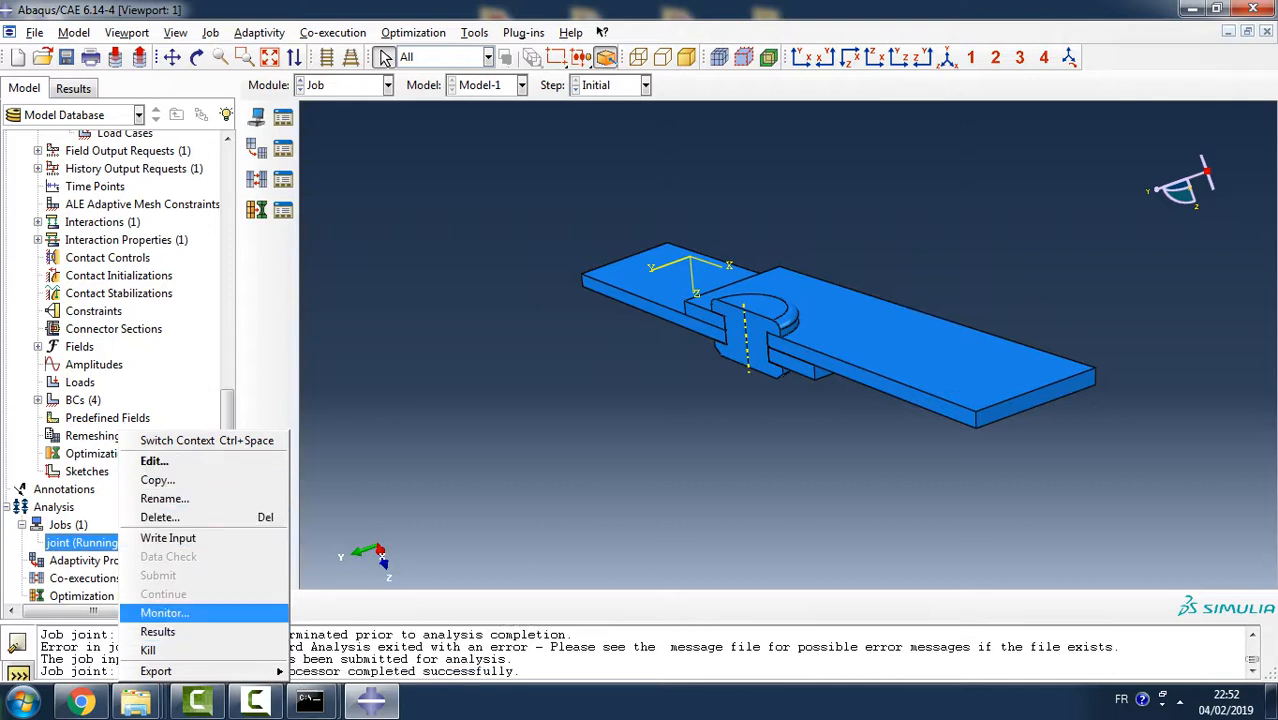
left_click(164, 612)
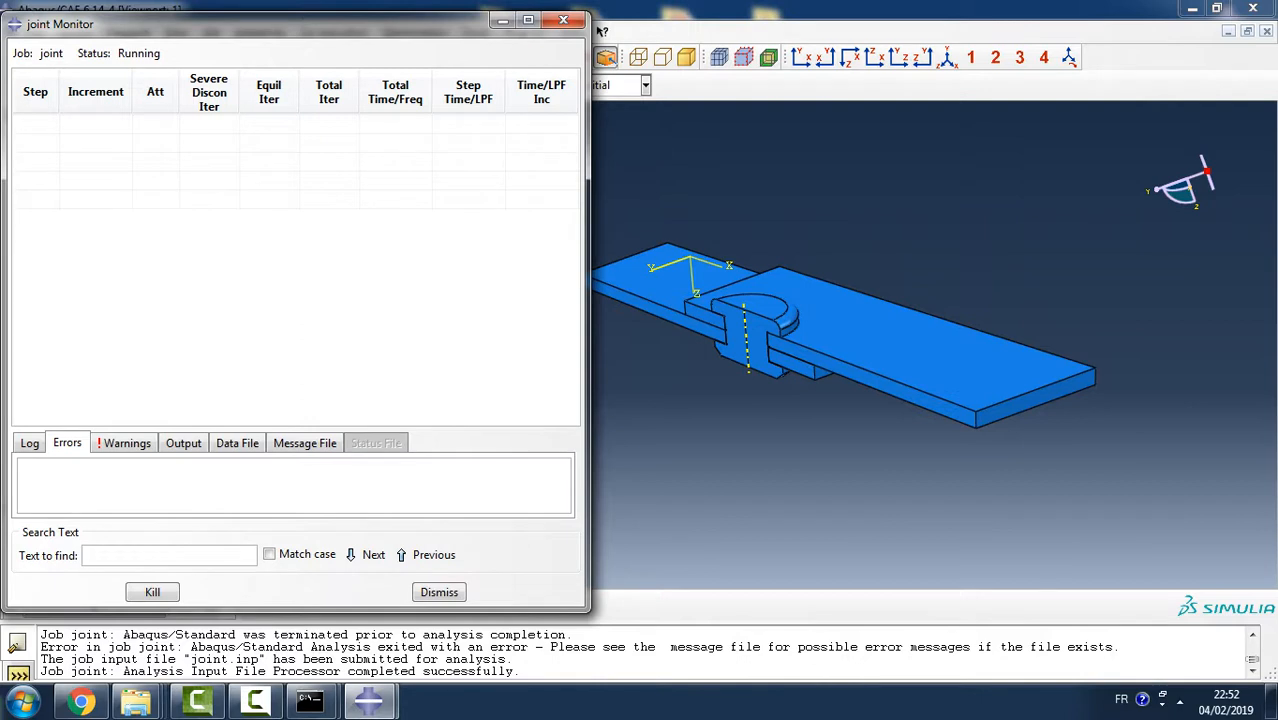
- Check the job's warnings and errors in an enlarged monitor, follow the run to its end, and close the monitor
left_click(126, 443)
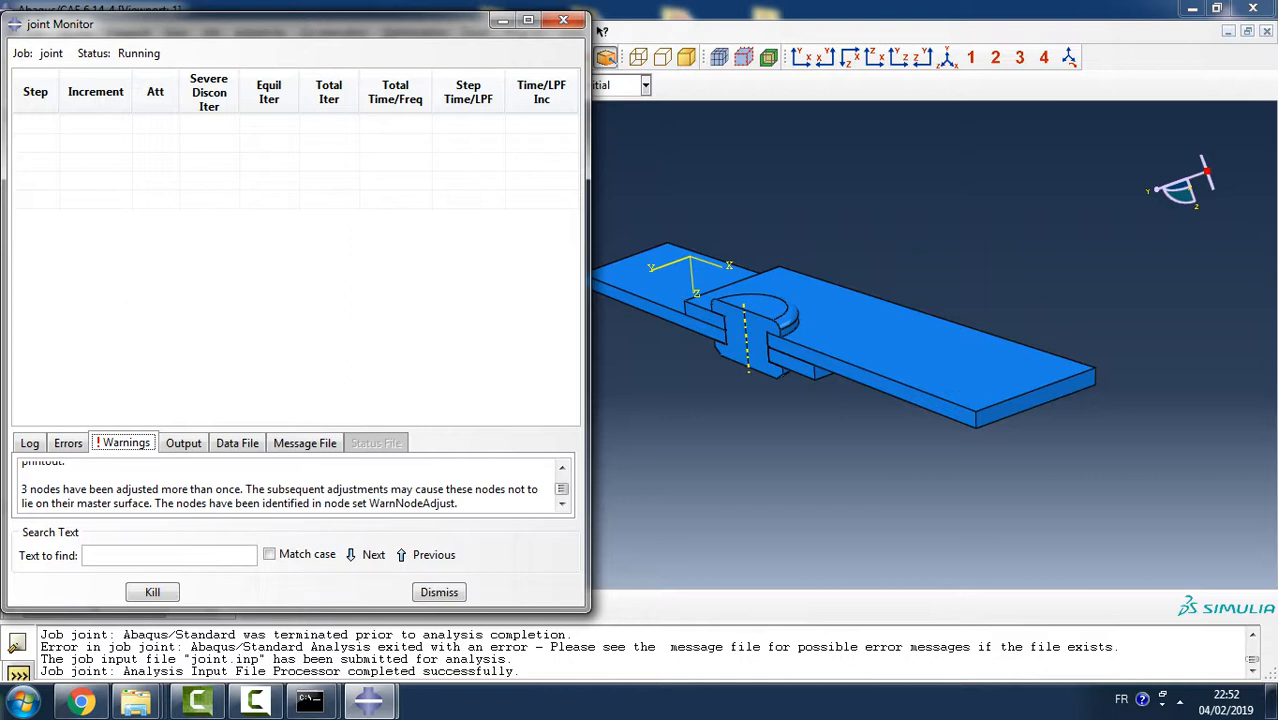
left_click_drag(300, 611, 300, 691)
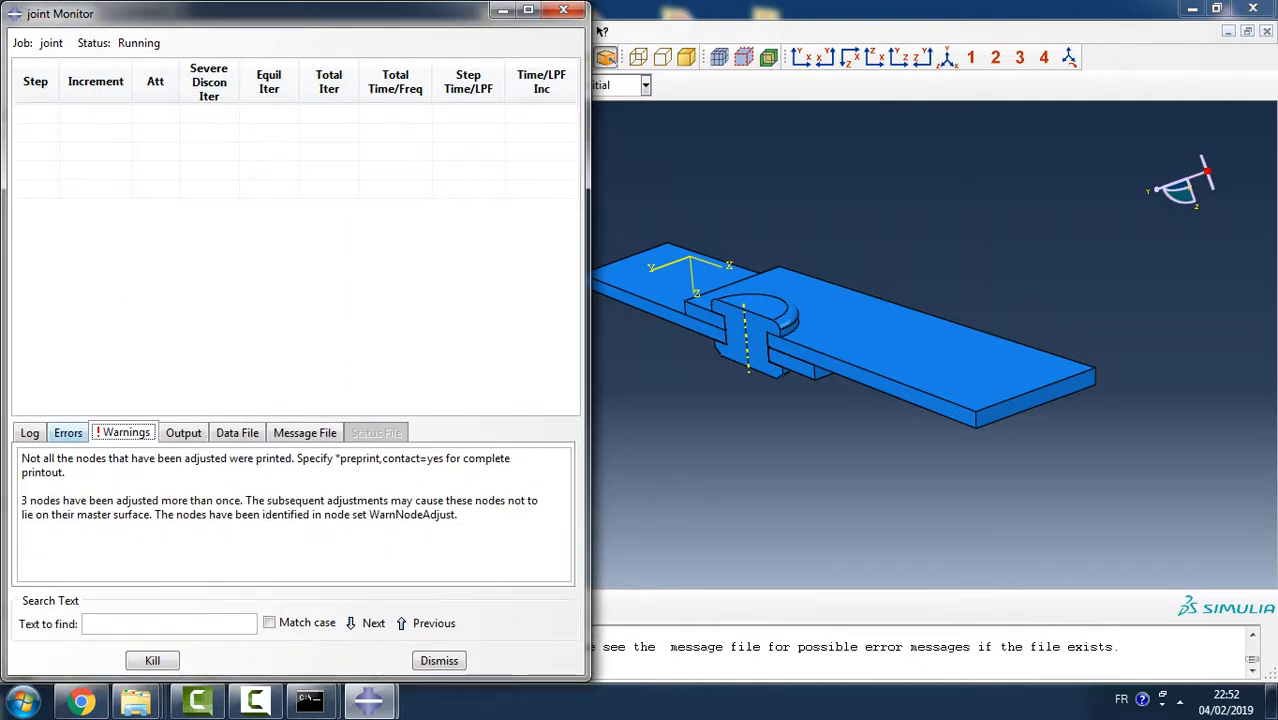
left_click(68, 433)
left_click(126, 433)
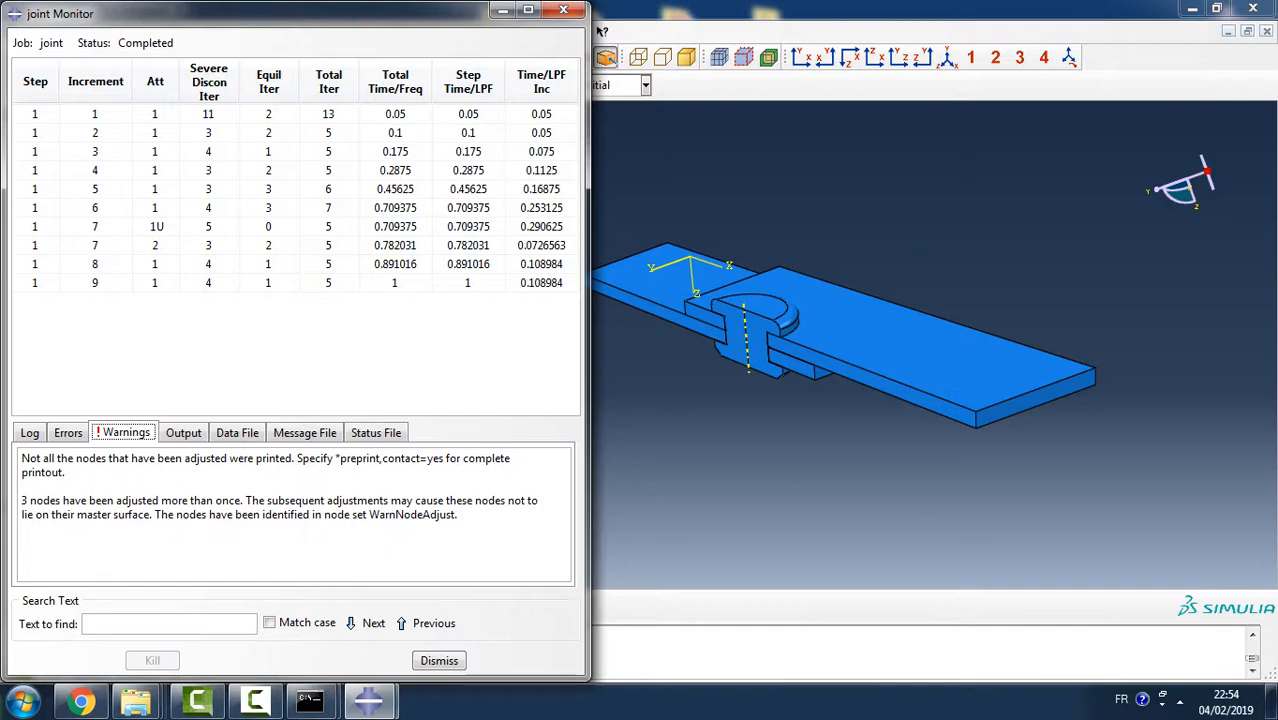
left_click(439, 661)
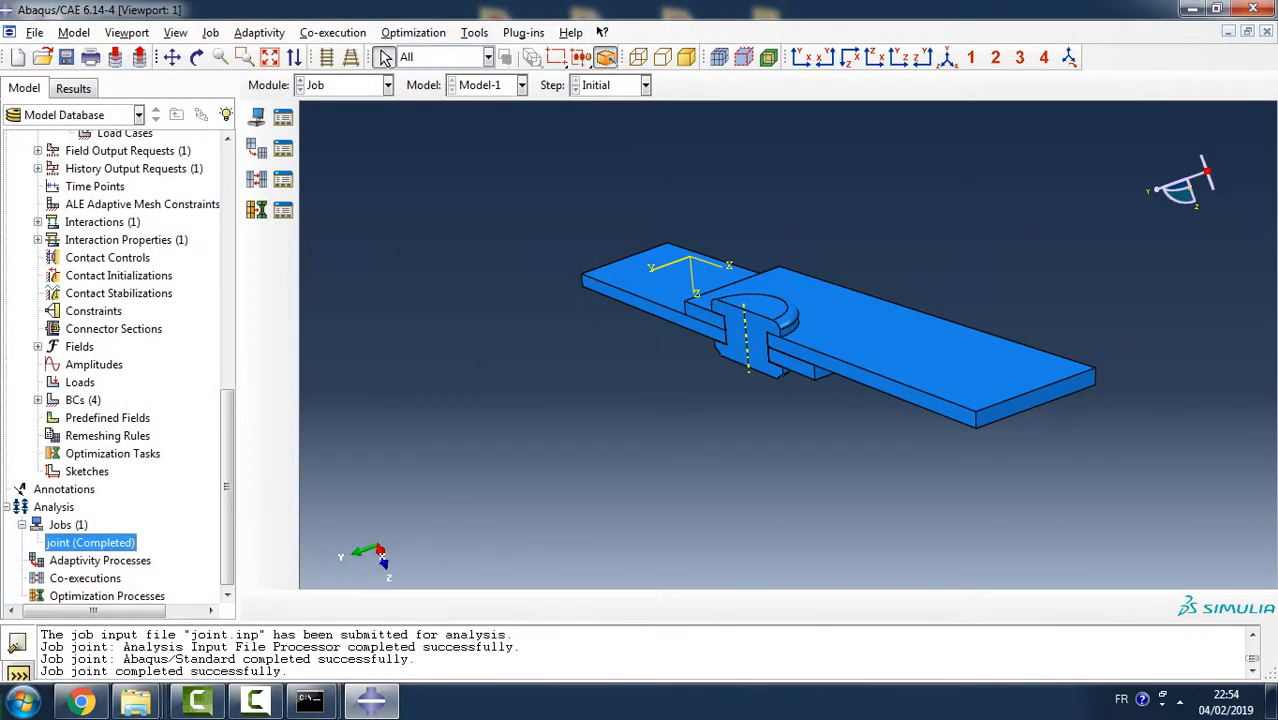
- Open the results of the job joint and plot Mises stress contours on the deformed shape, examining the joint from its cut side
right_click(98, 542)
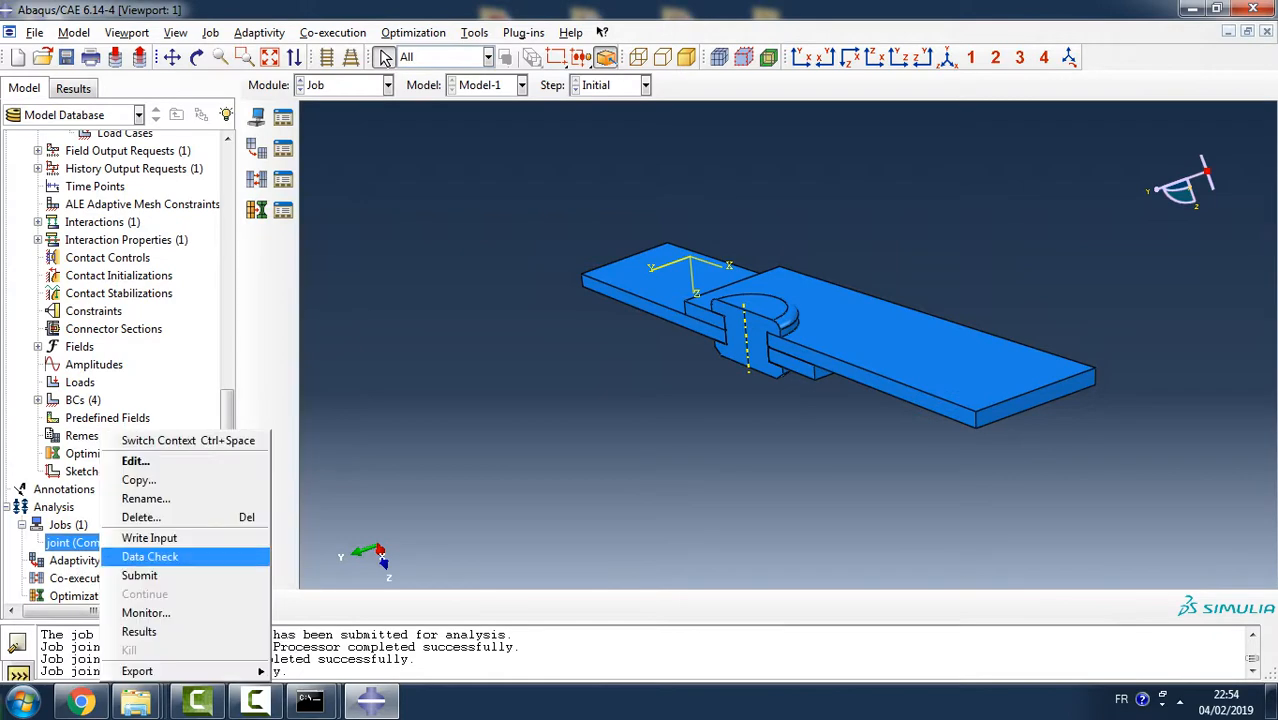
left_click(139, 631)
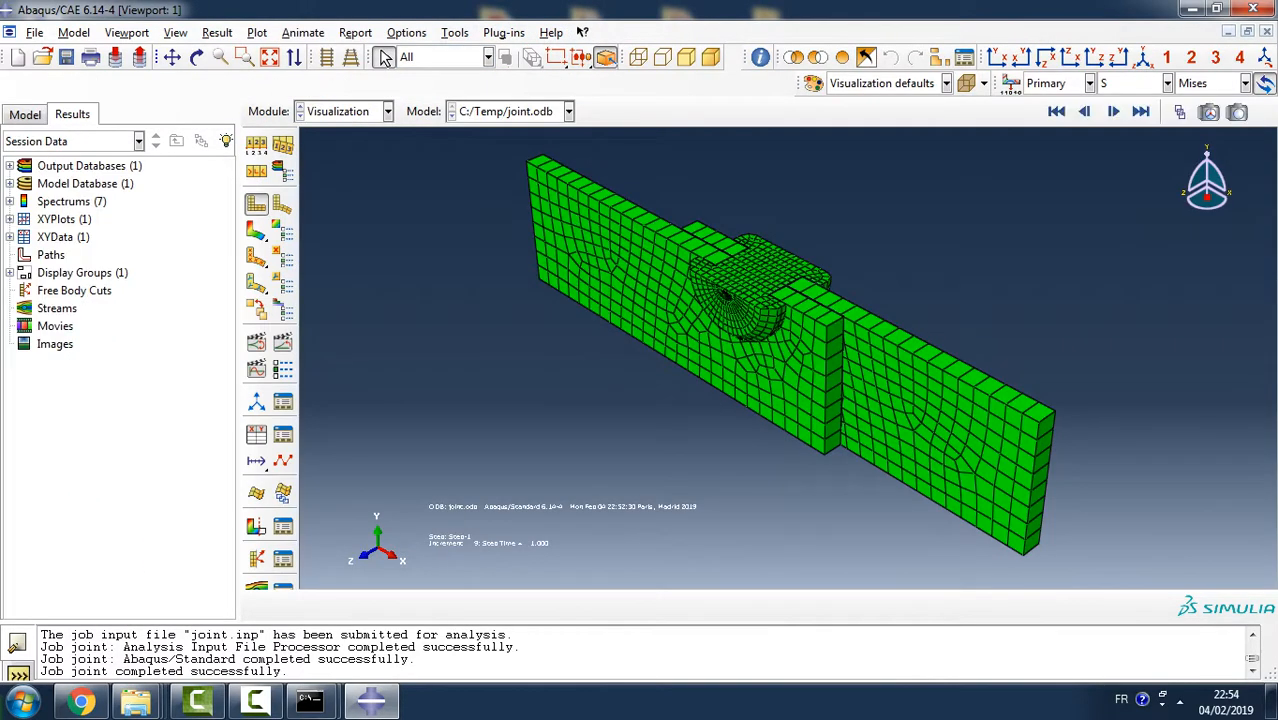
left_click(256, 230)
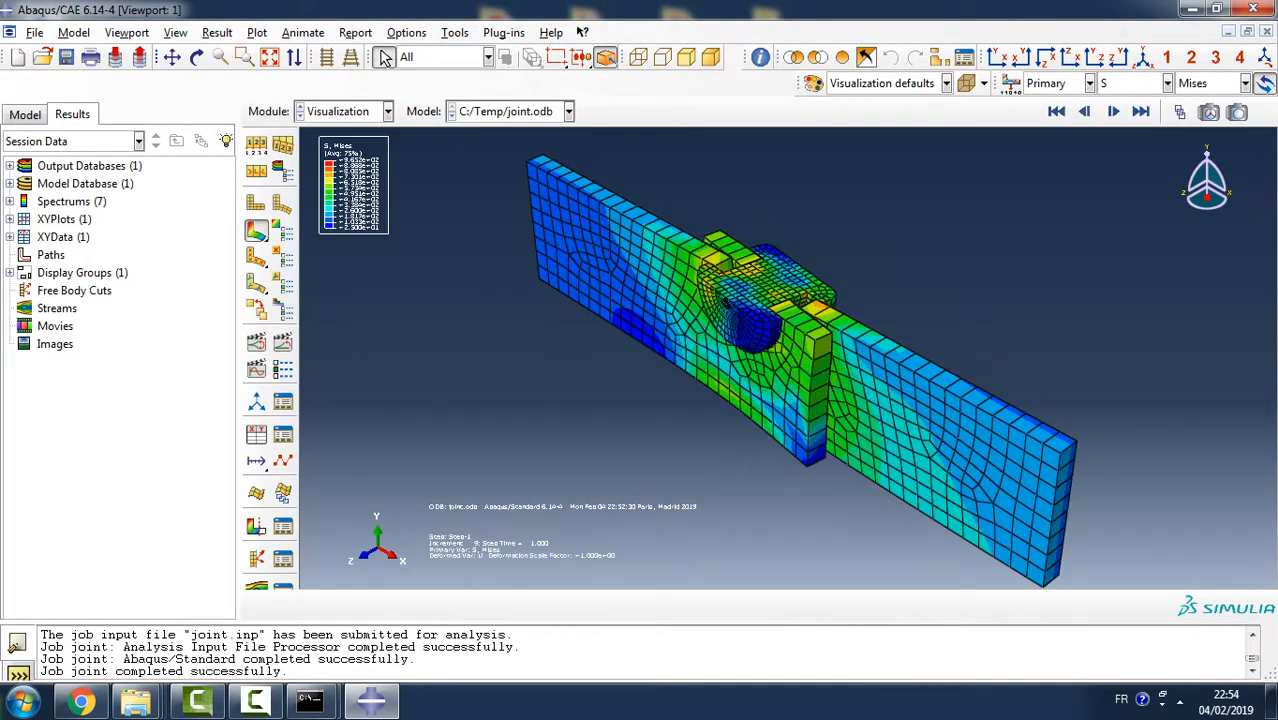
left_click_drag(602, 410, 645, 250, "ctrl+alt")
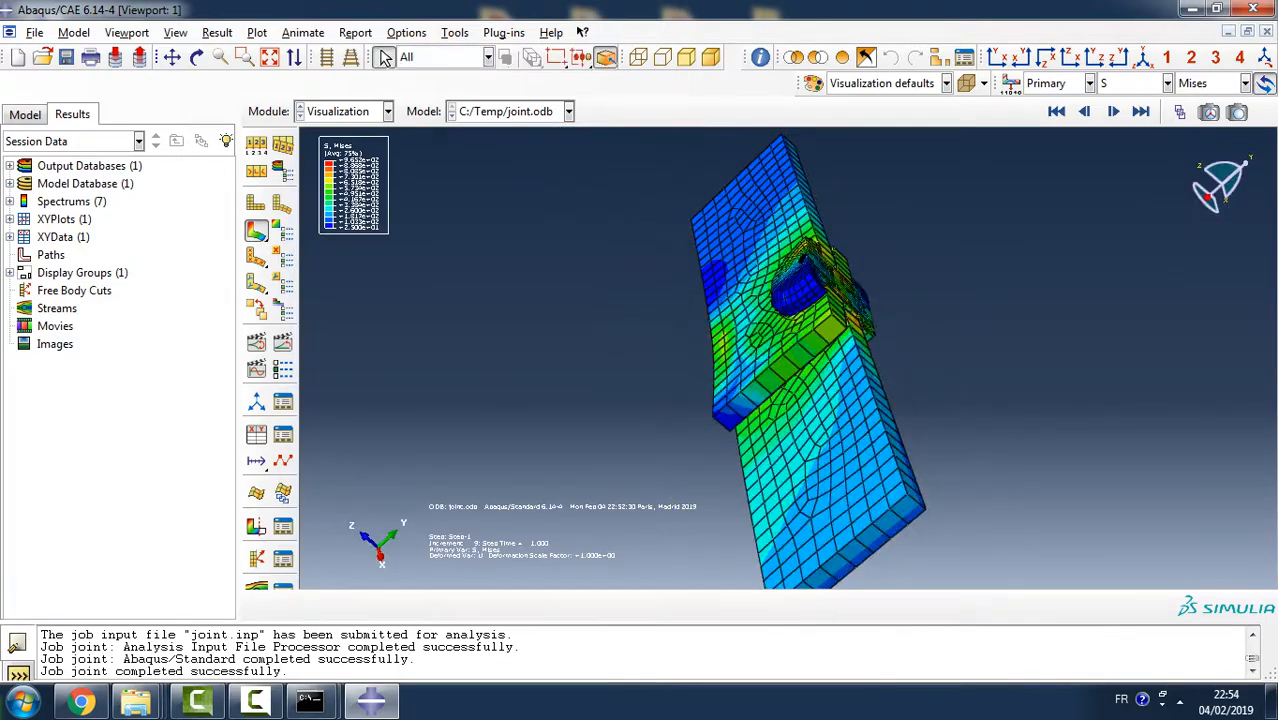
left_click_drag(690, 450, 680, 290, "ctrl+alt")
left_click_drag(800, 400, 640, 335, "ctrl+alt")
left_click_drag(720, 320, 690, 430, "ctrl+alt")
left_click_drag(880, 215, 920, 320, "ctrl+alt")
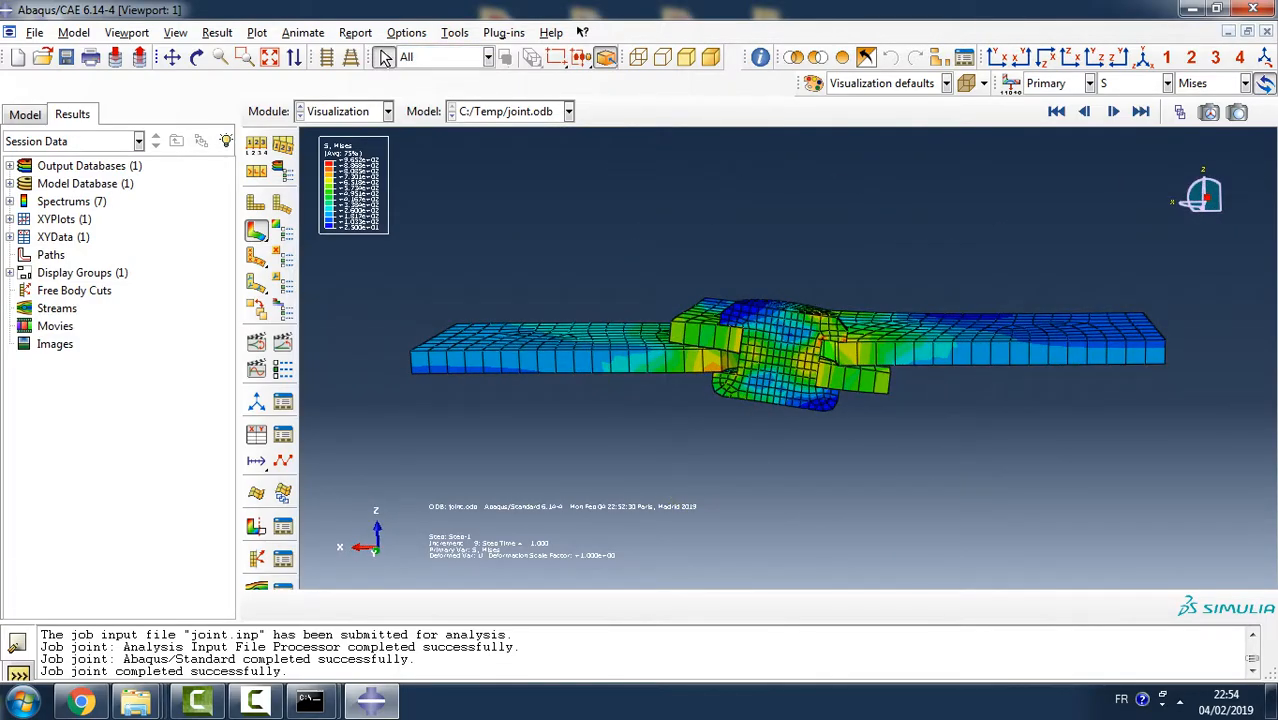
- Plot the plain deformed shape and color code the model by part instances
left_click(282, 204)
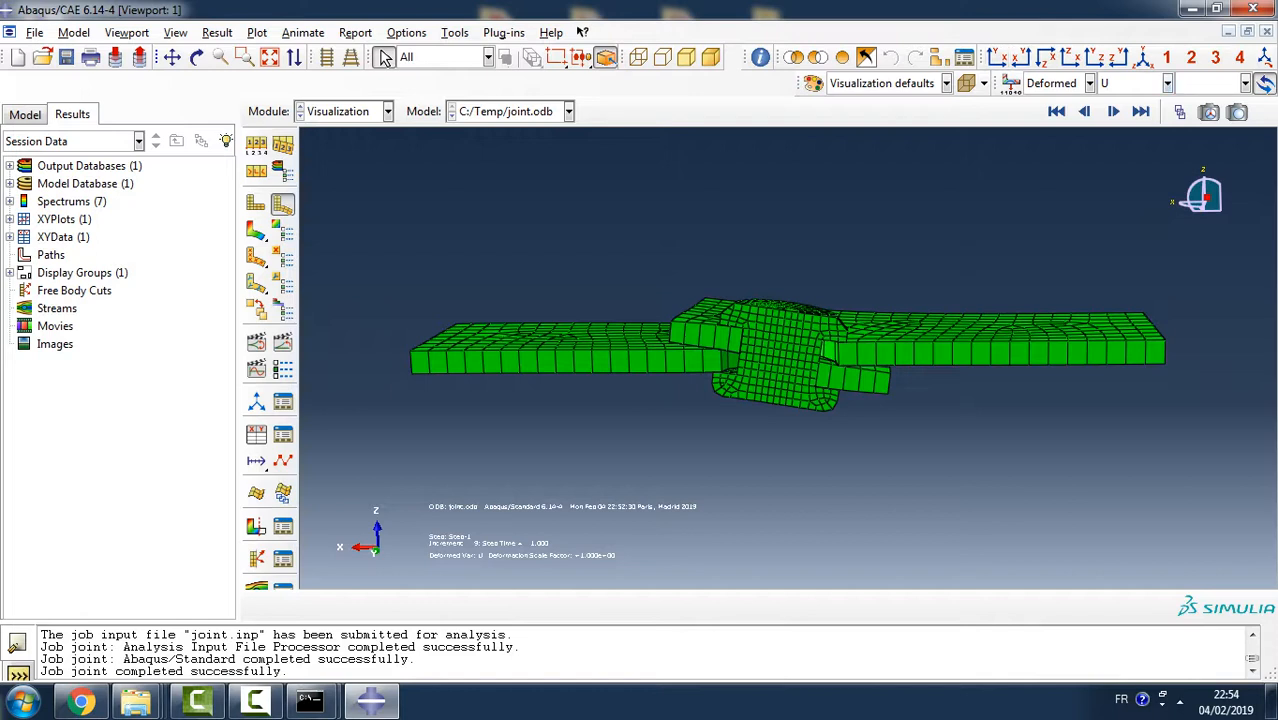
left_click_drag(985, 57, 792, 104)
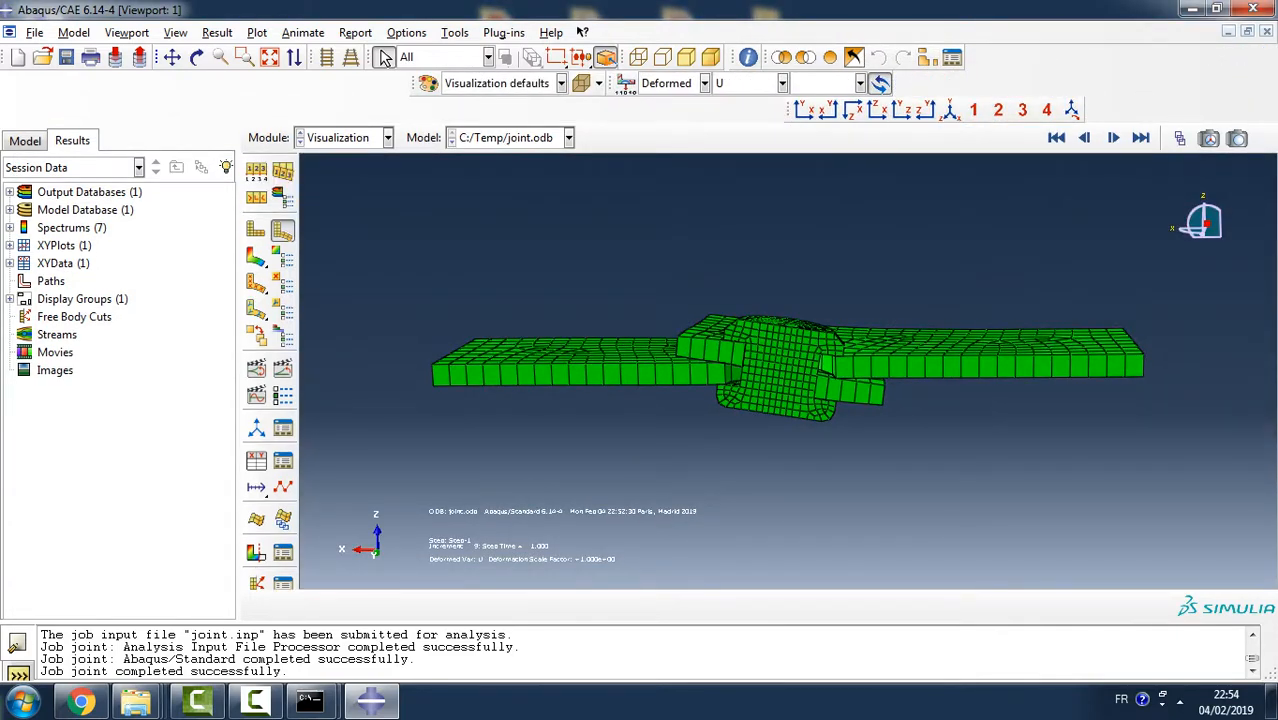
left_click(428, 83)
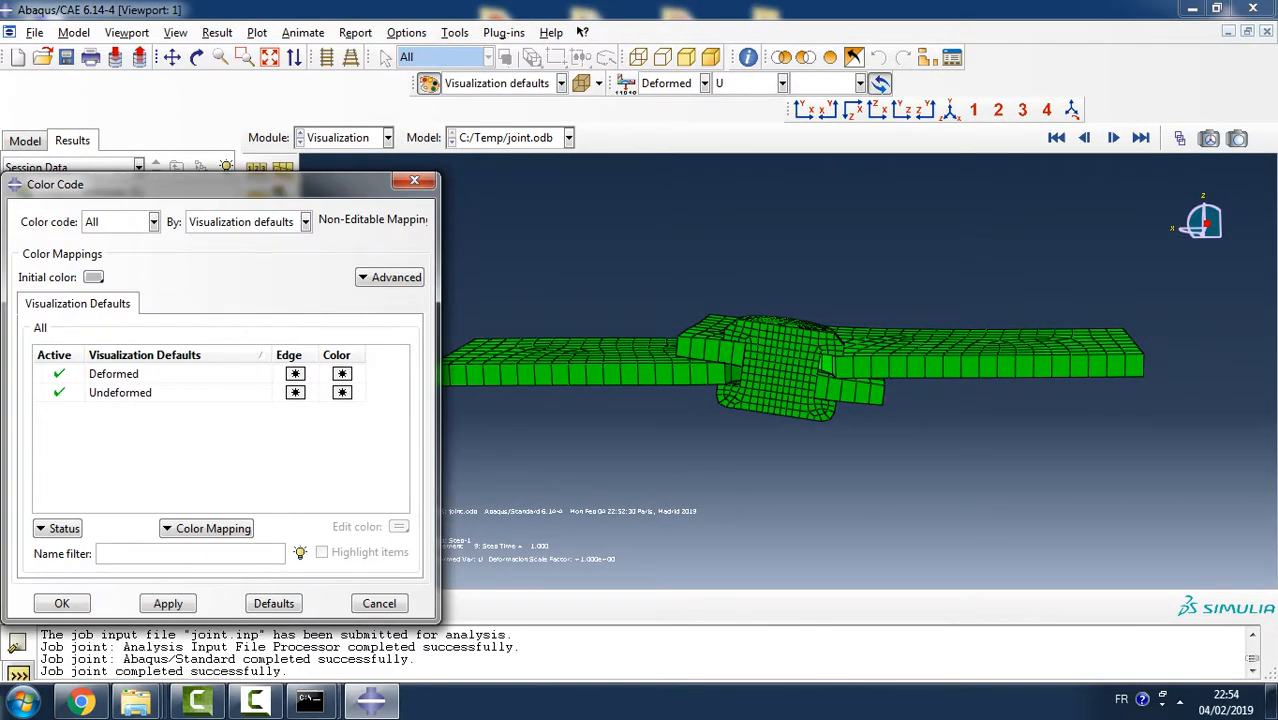
left_click(305, 222)
left_click(240, 257)
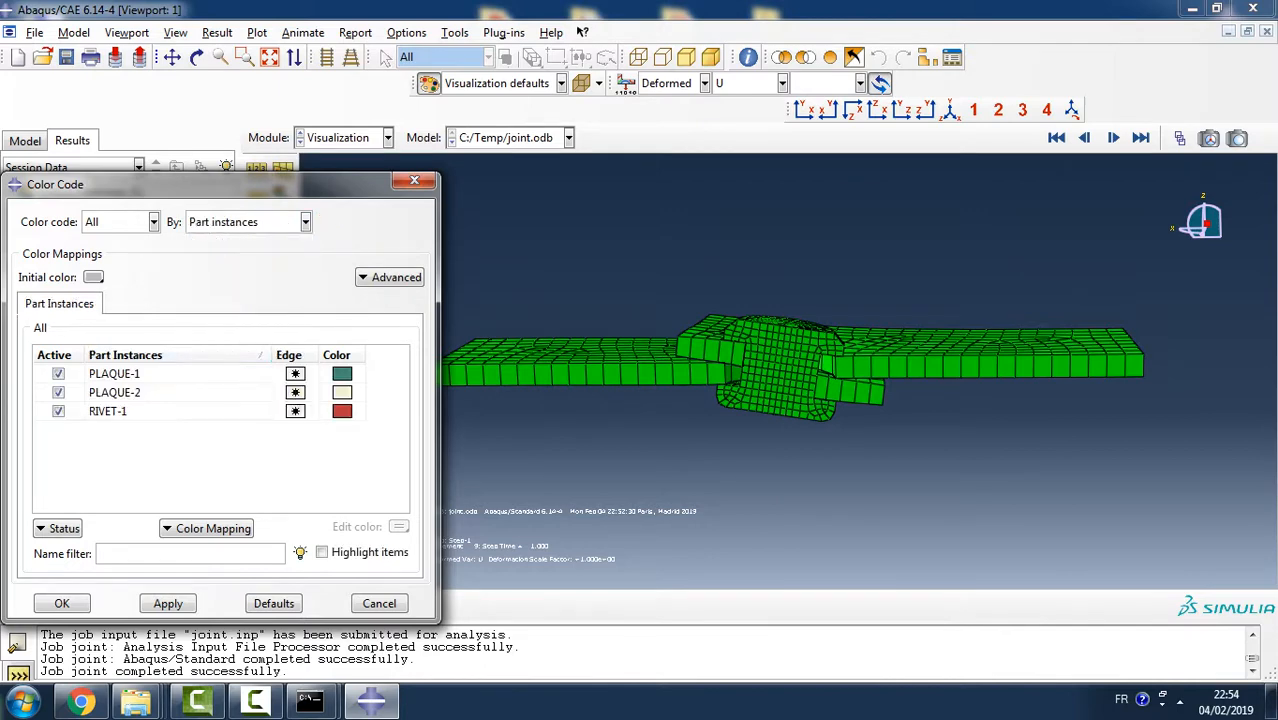
left_click(168, 603)
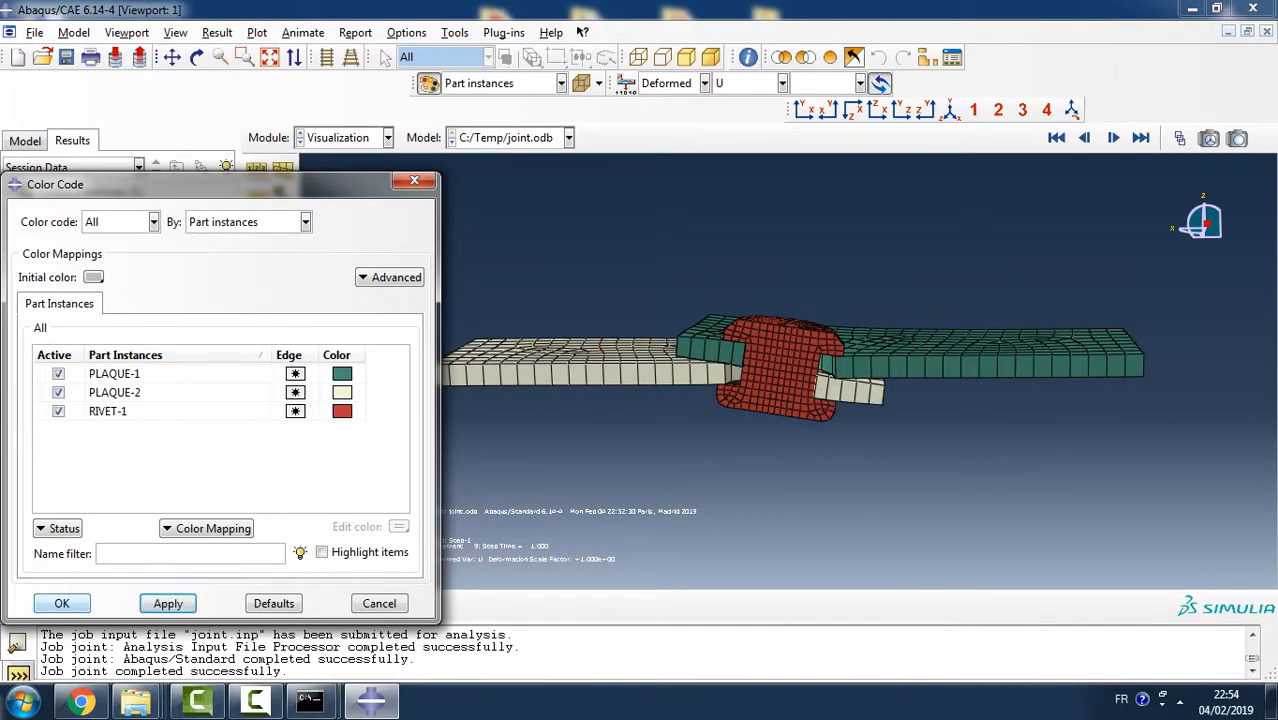
left_click(62, 603)
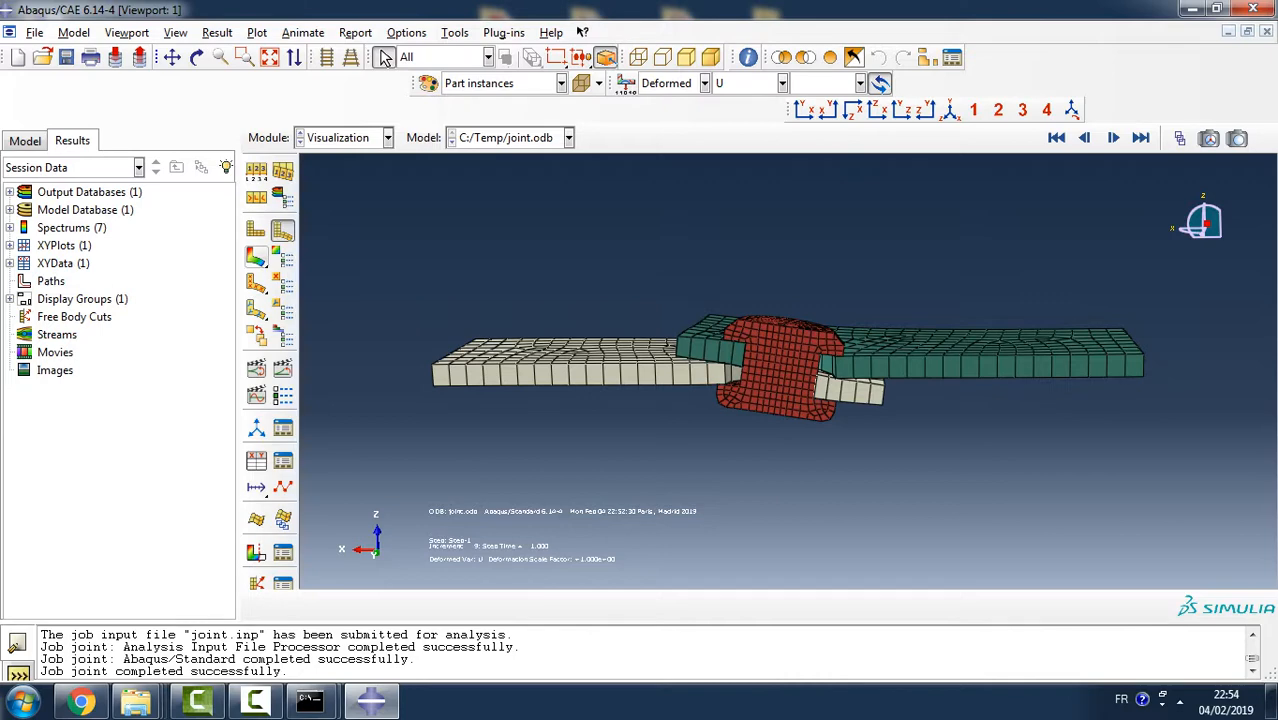
- Return to the Mises stress contour plot and examine the stresses around the rivet
left_click(257, 258)
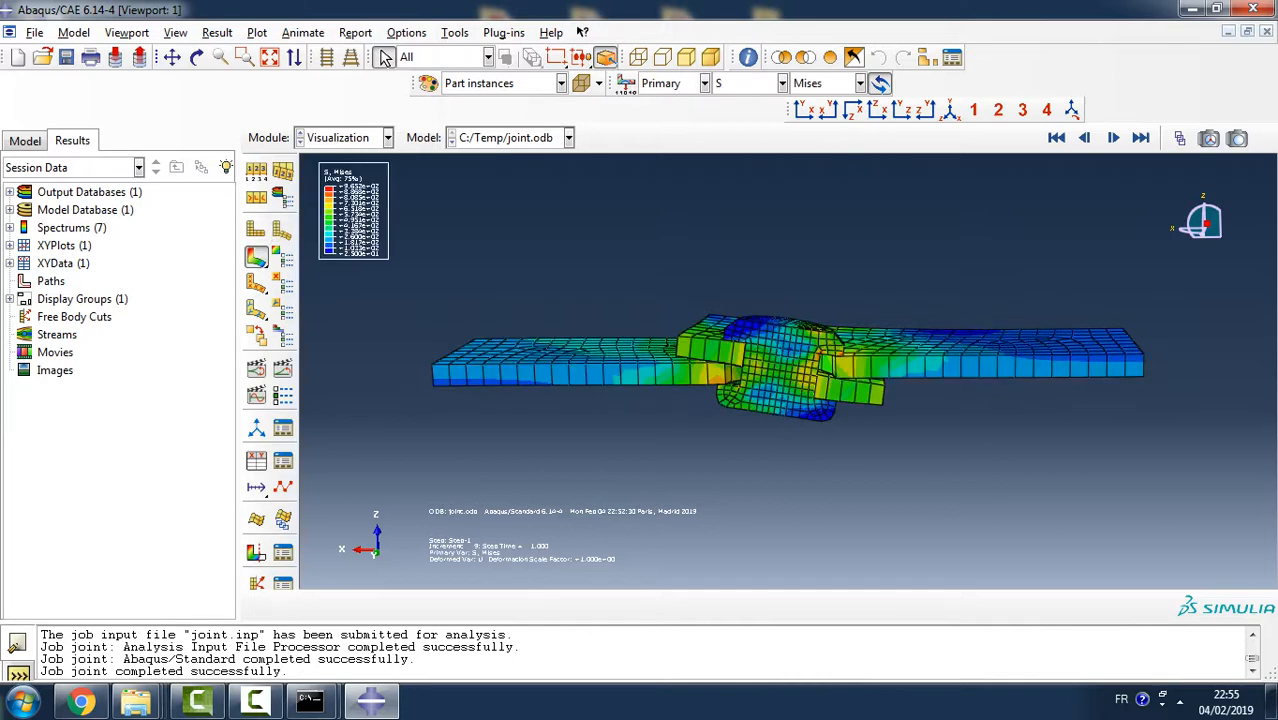
left_click_drag(787, 371, 787, 386, "ctrl+alt")
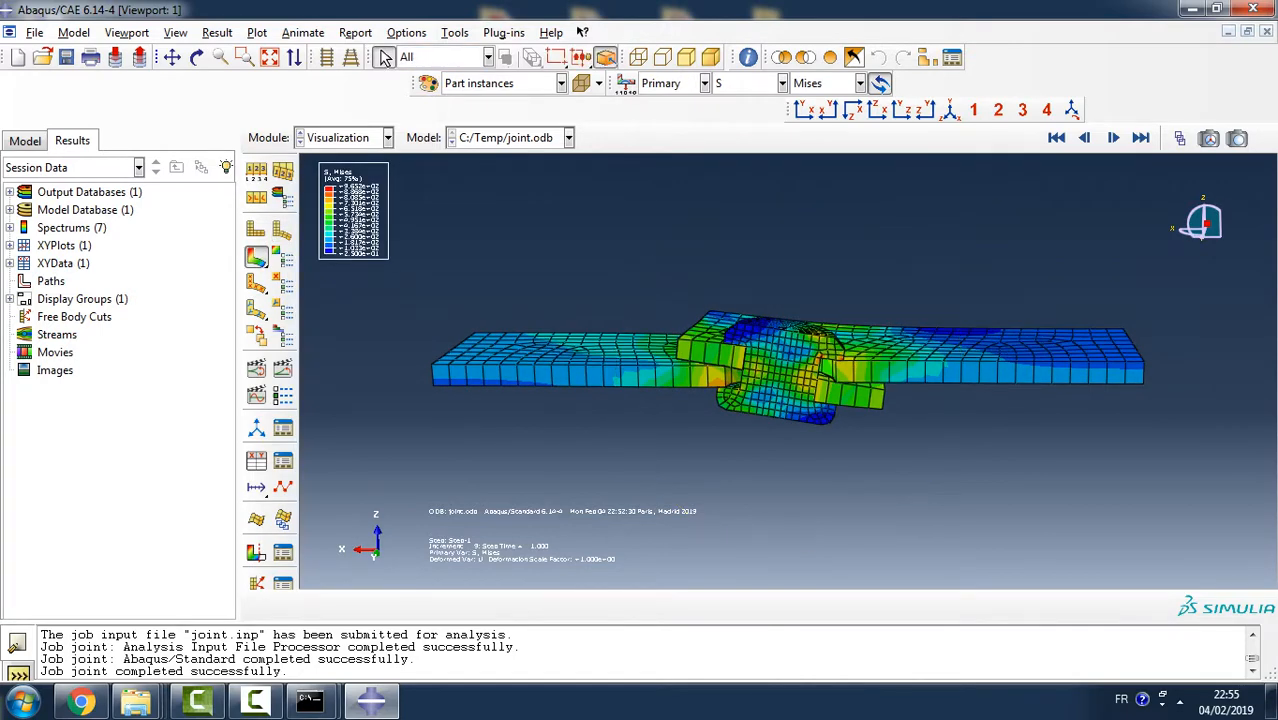
mouse_move(793, 342)
left_mouse_down("ctrl+alt")
mouse_move(793, 321)
mouse_move(790, 346)
left_mouse_up("ctrl+alt")
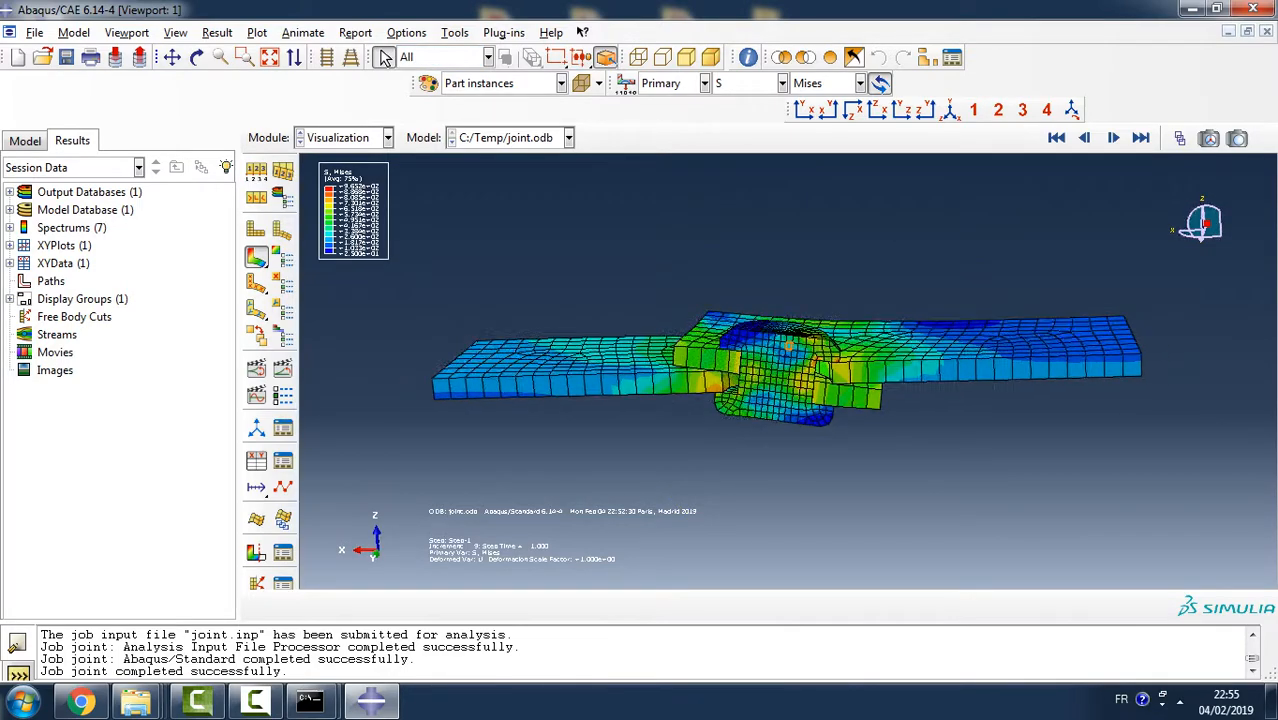
- Create a display group that replaces the visible model with only the part instance PLAQUE-1
scroll(792, 350, "up", 4)
scroll(797, 362, "down", 3)
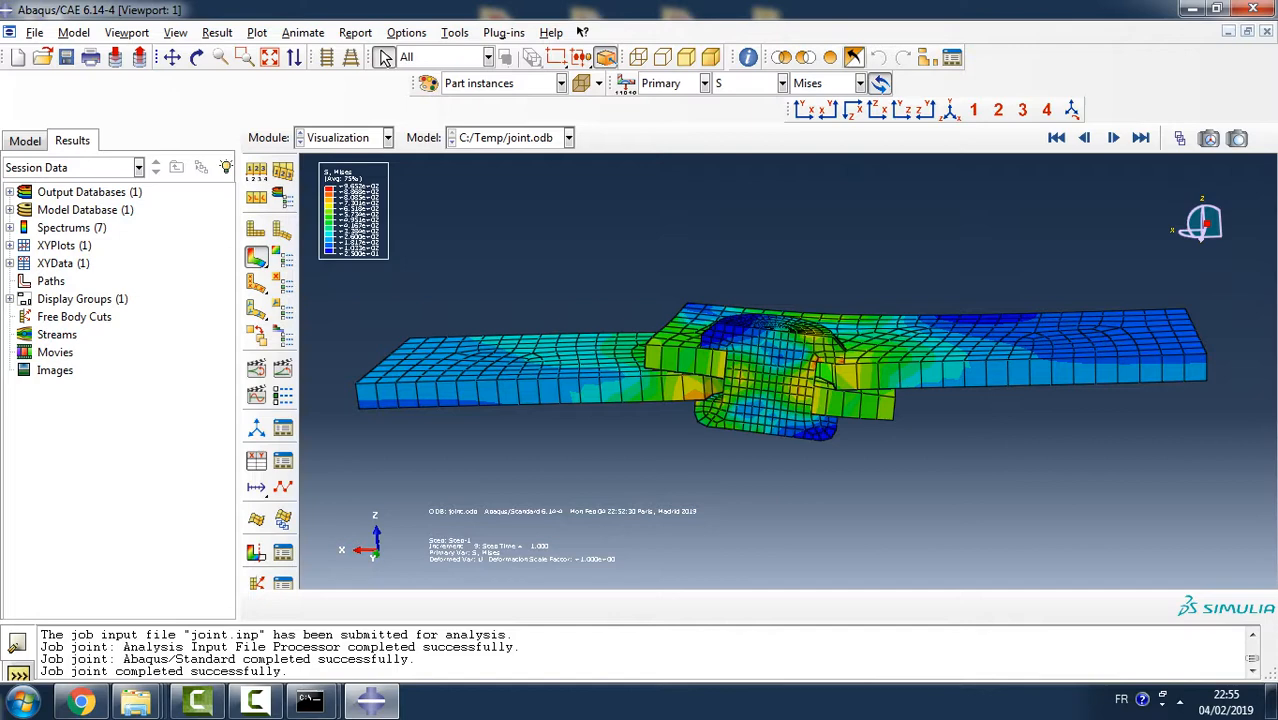
left_click(927, 58)
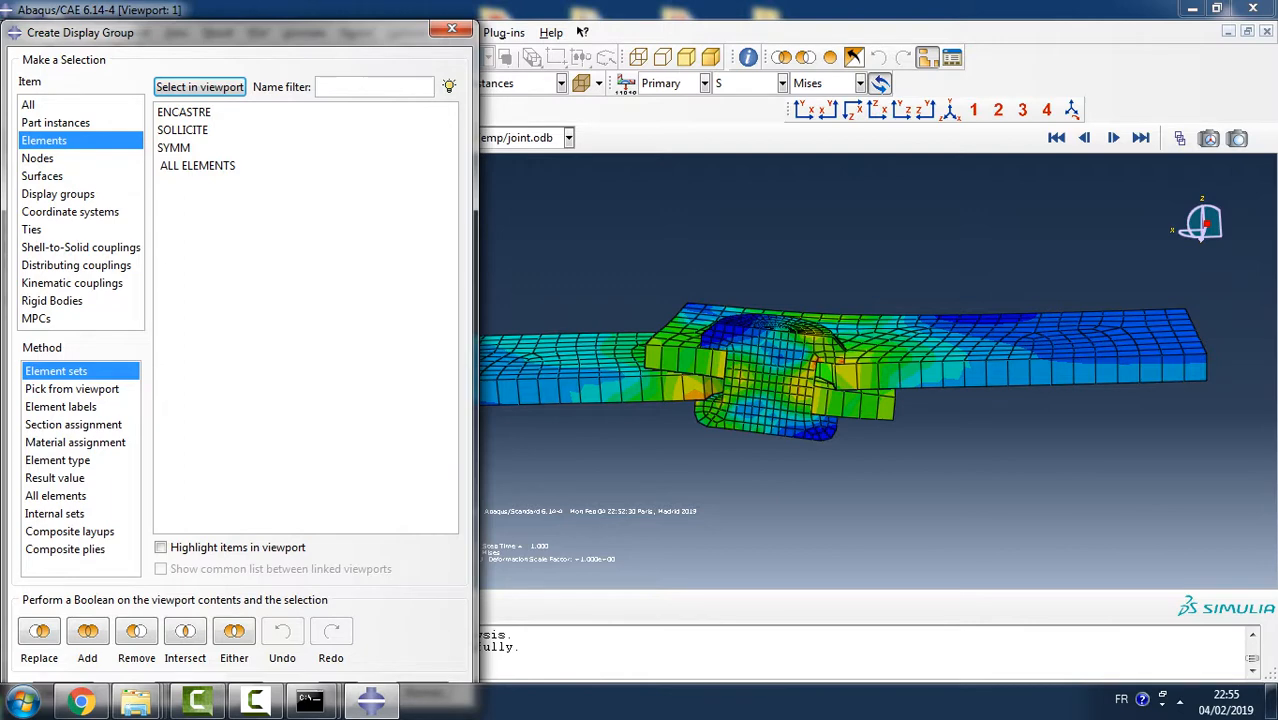
left_click(56, 123)
left_click(183, 112)
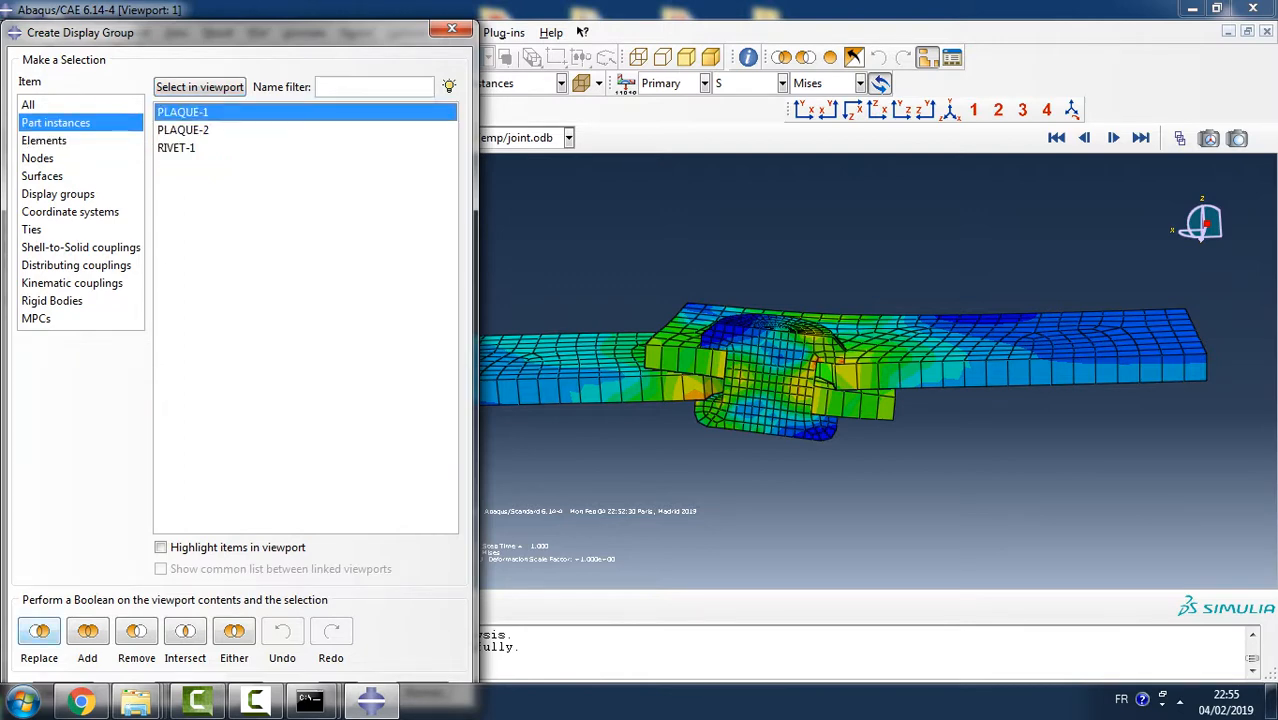
left_click(39, 631)
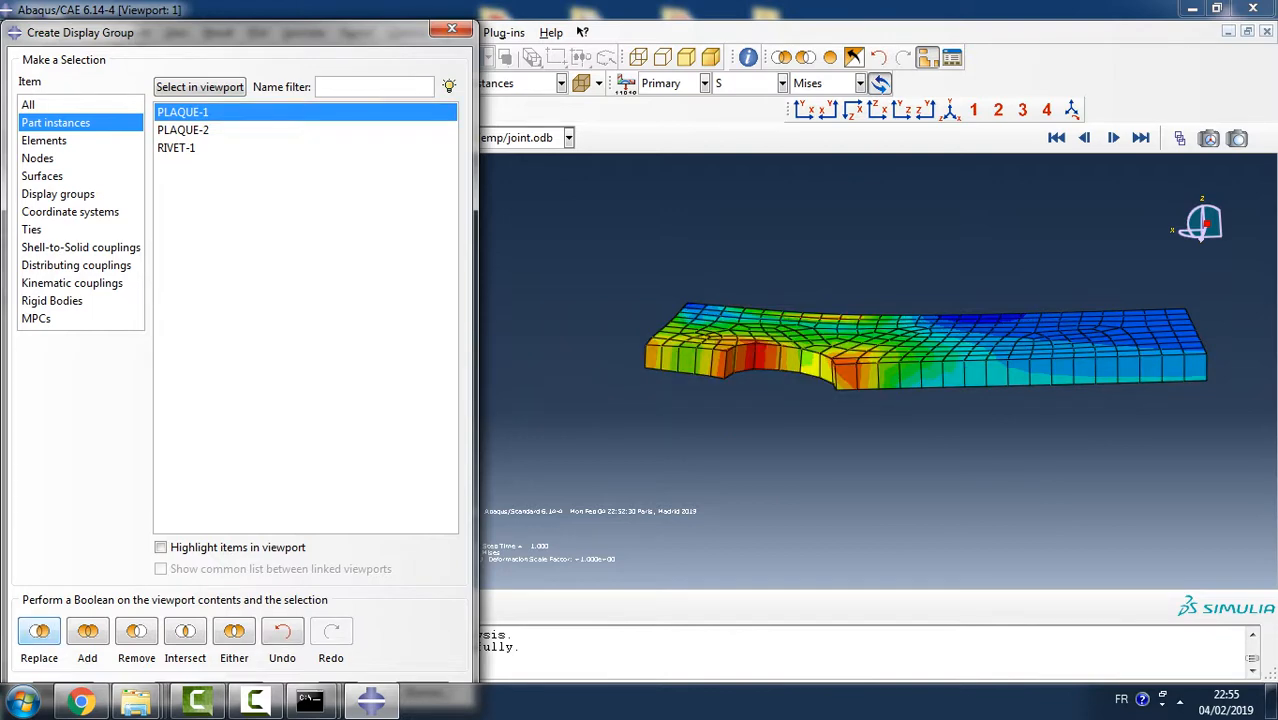
left_click(452, 28)
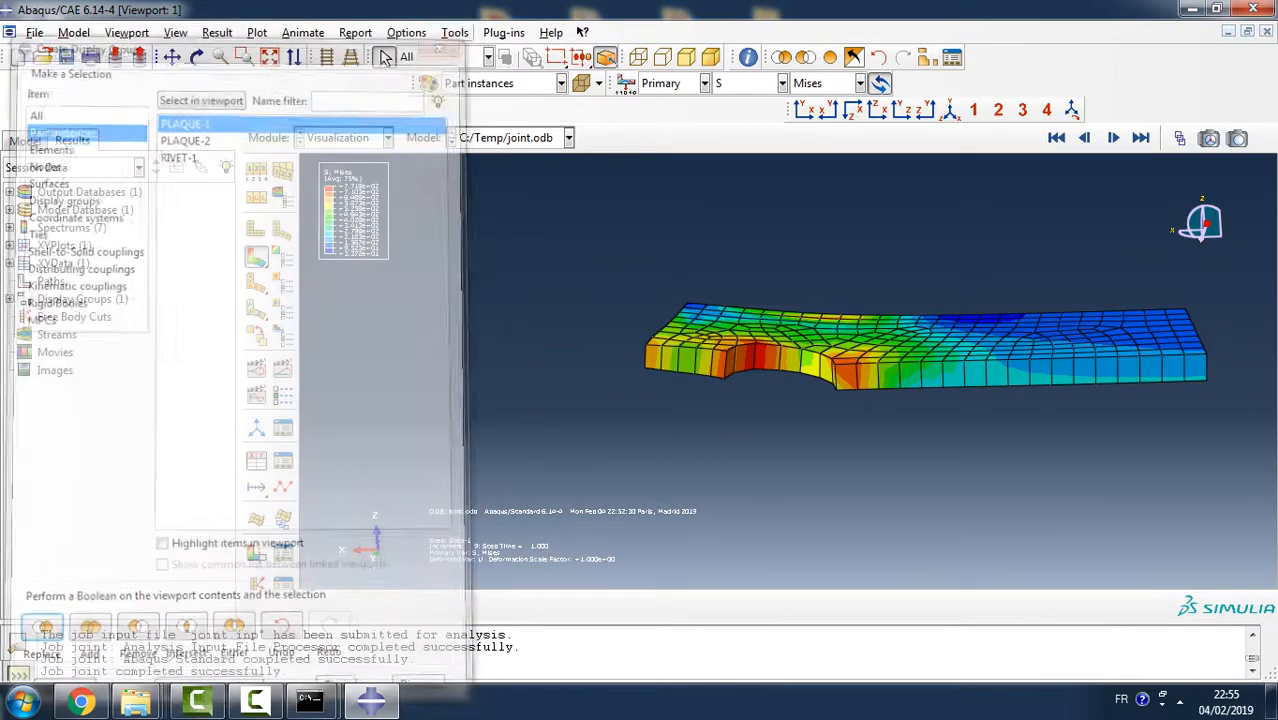
- Create the edge-list path Path-1 on PLAQUE-1 around the rivet hole wall, selecting its edges by shortest distance between the hole's two ends
double_click(50, 281)
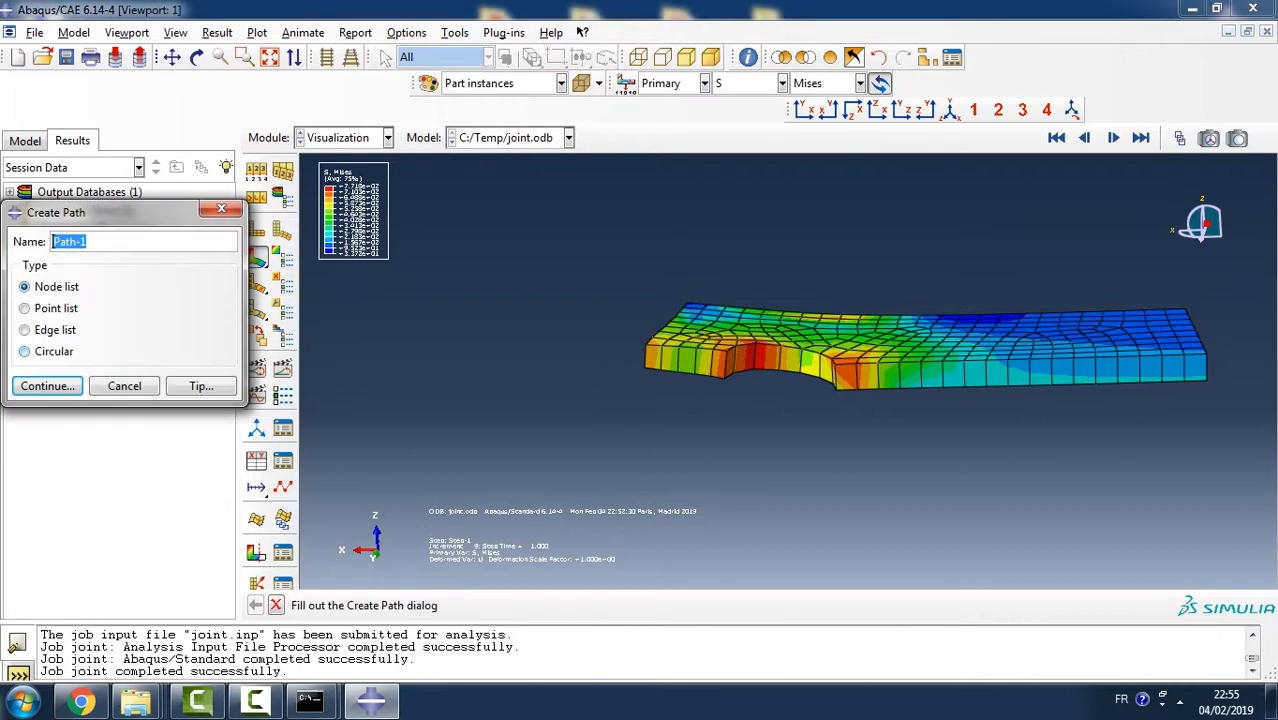
left_click(27, 330)
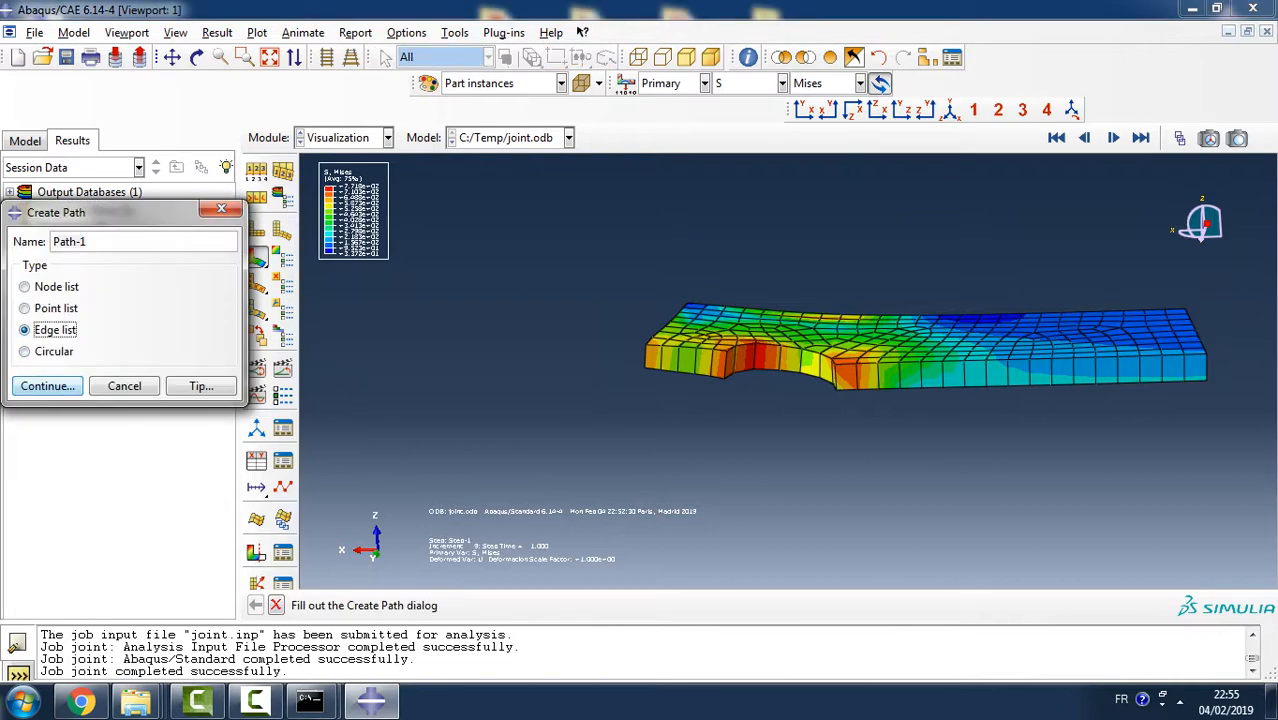
left_click(47, 386)
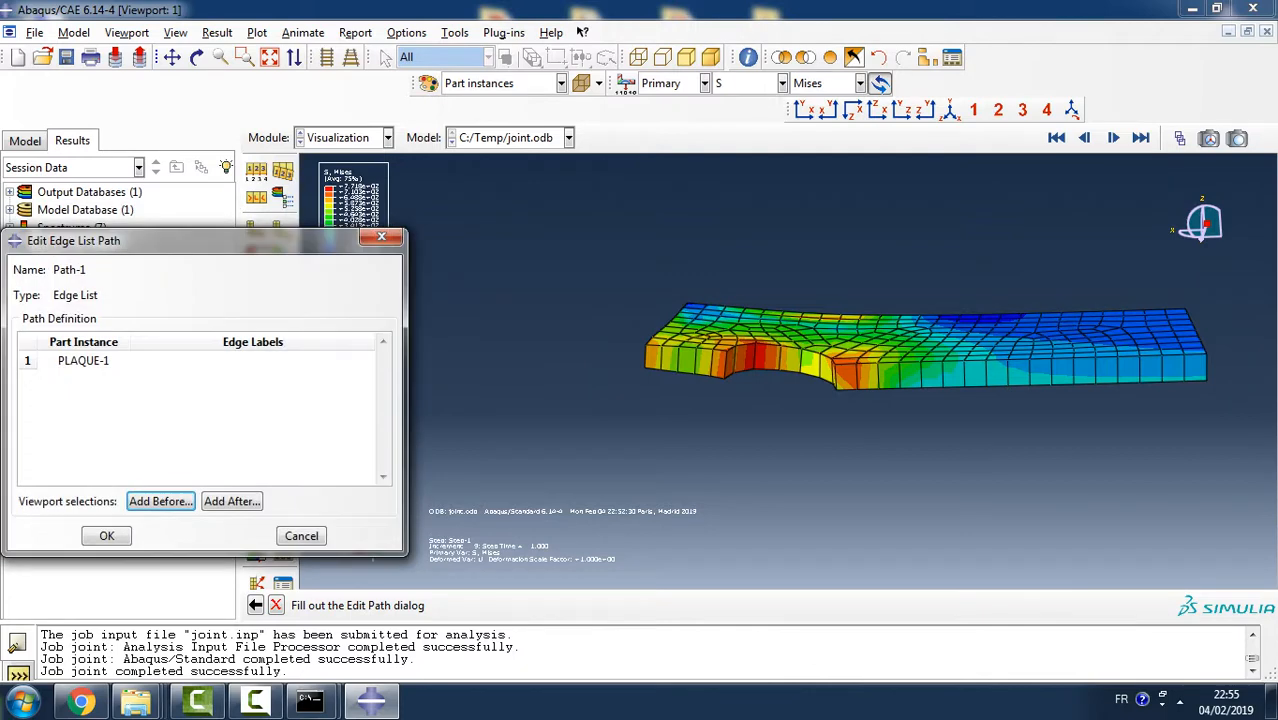
left_click(231, 501)
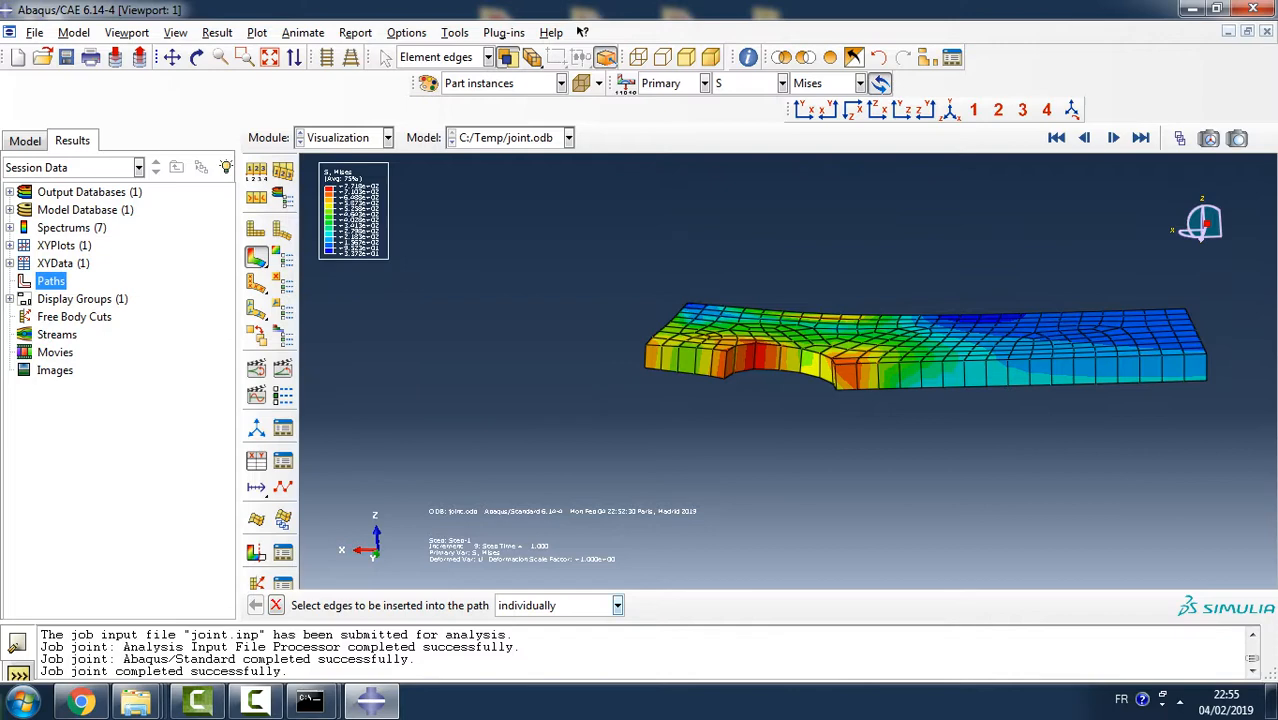
left_click(617, 606)
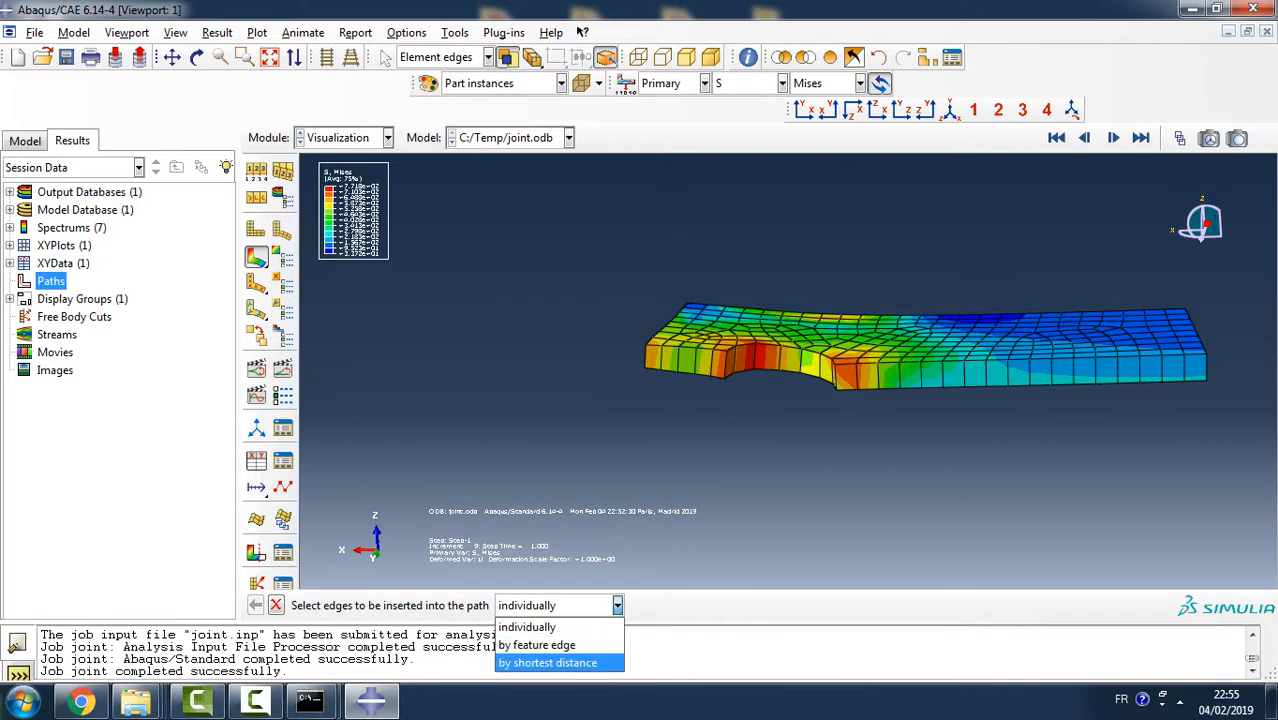
left_click(548, 663)
scroll(751, 404, "up", 3)
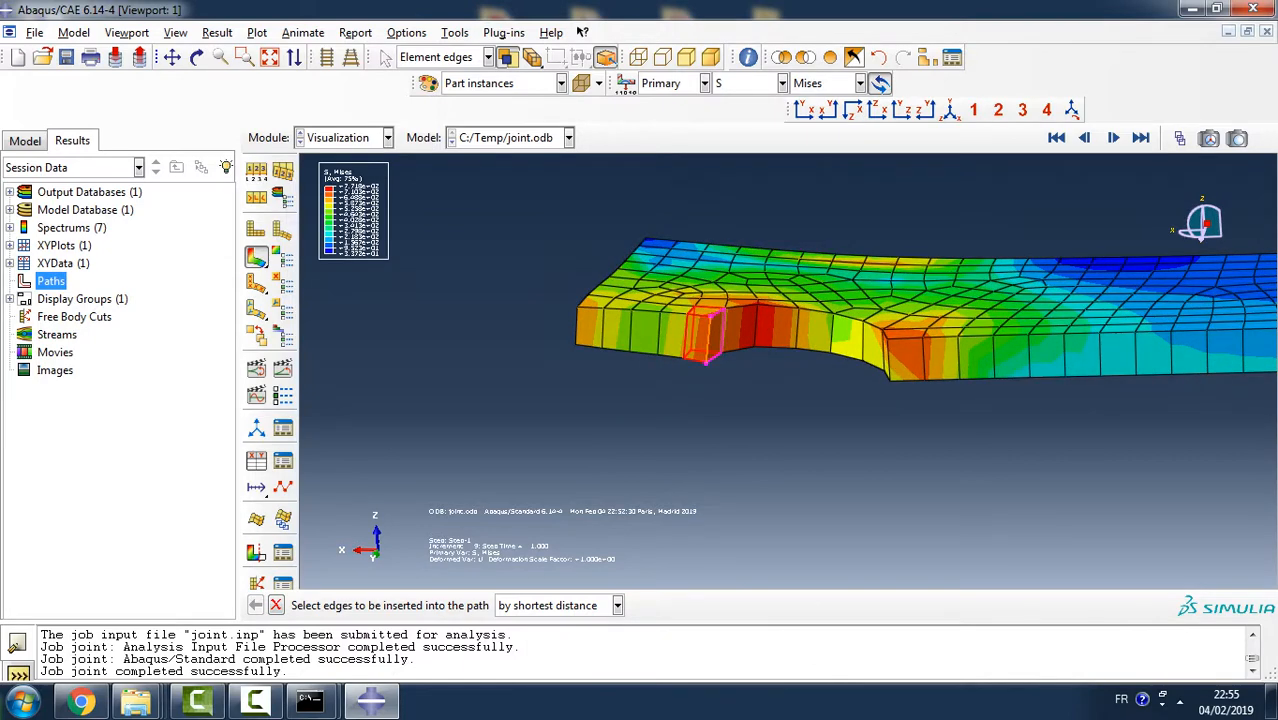
left_click(708, 341)
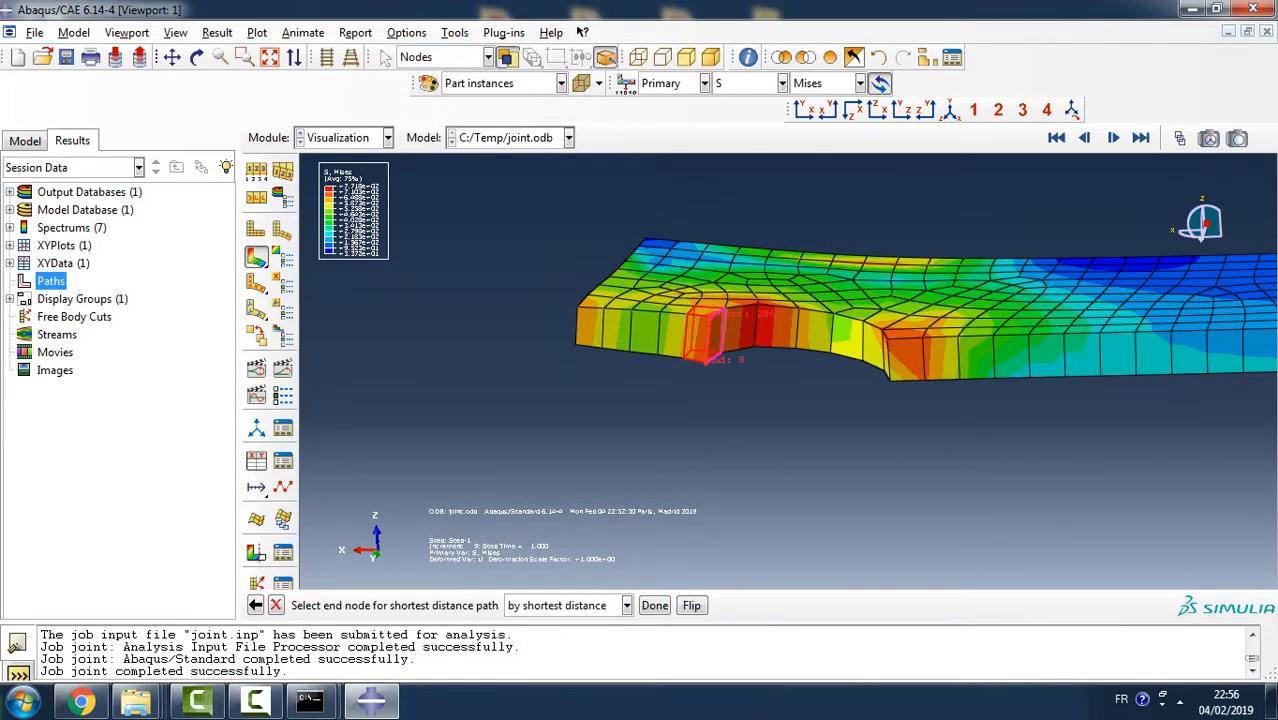
left_click(890, 379)
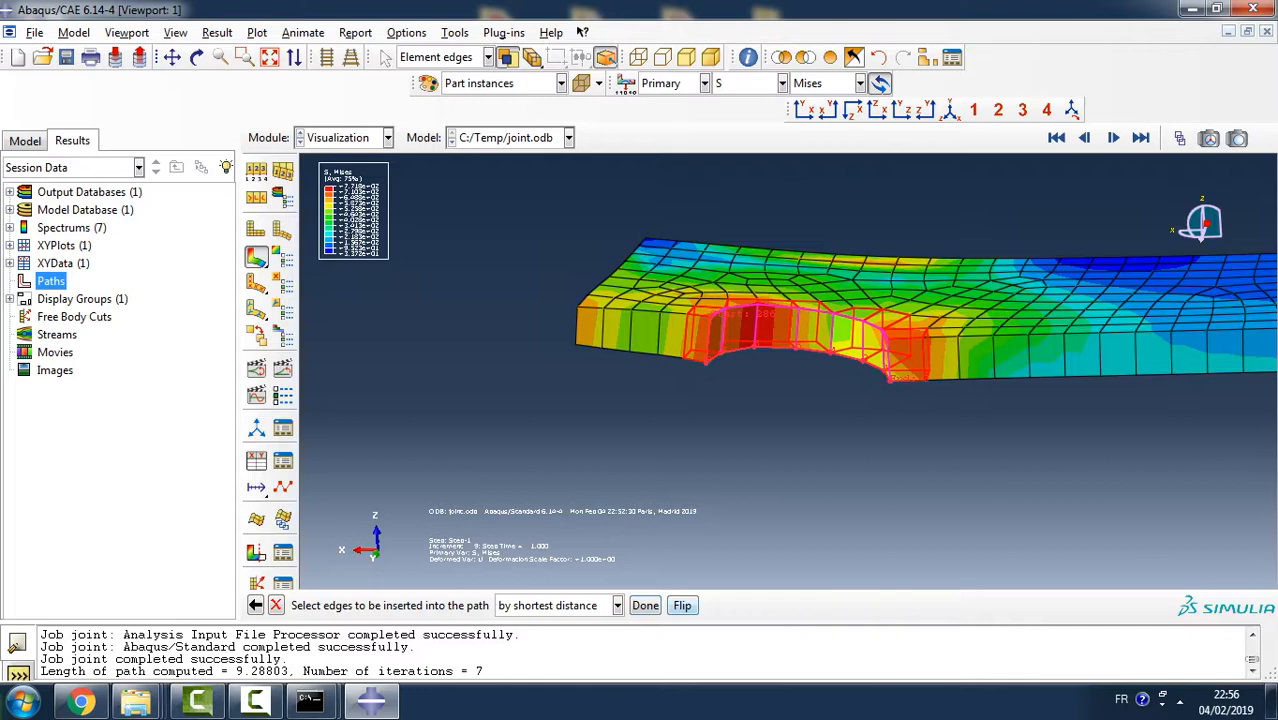
left_click(645, 605)
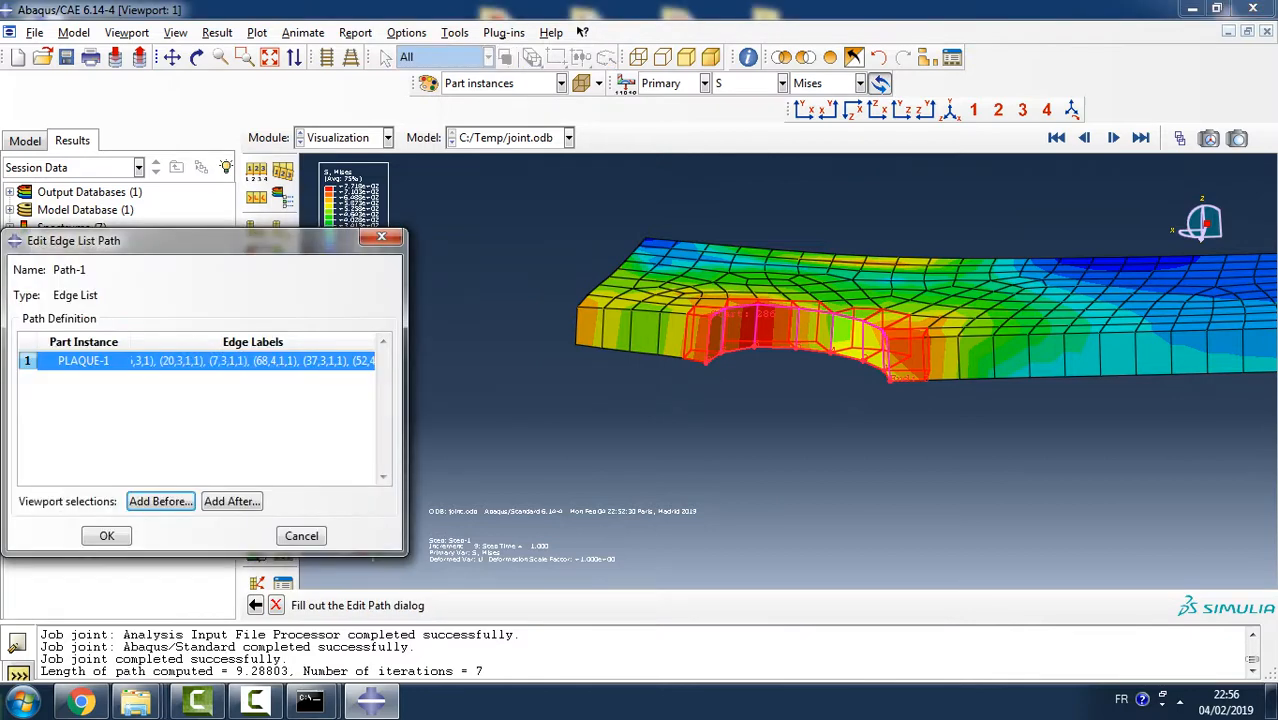
left_click(106, 535)
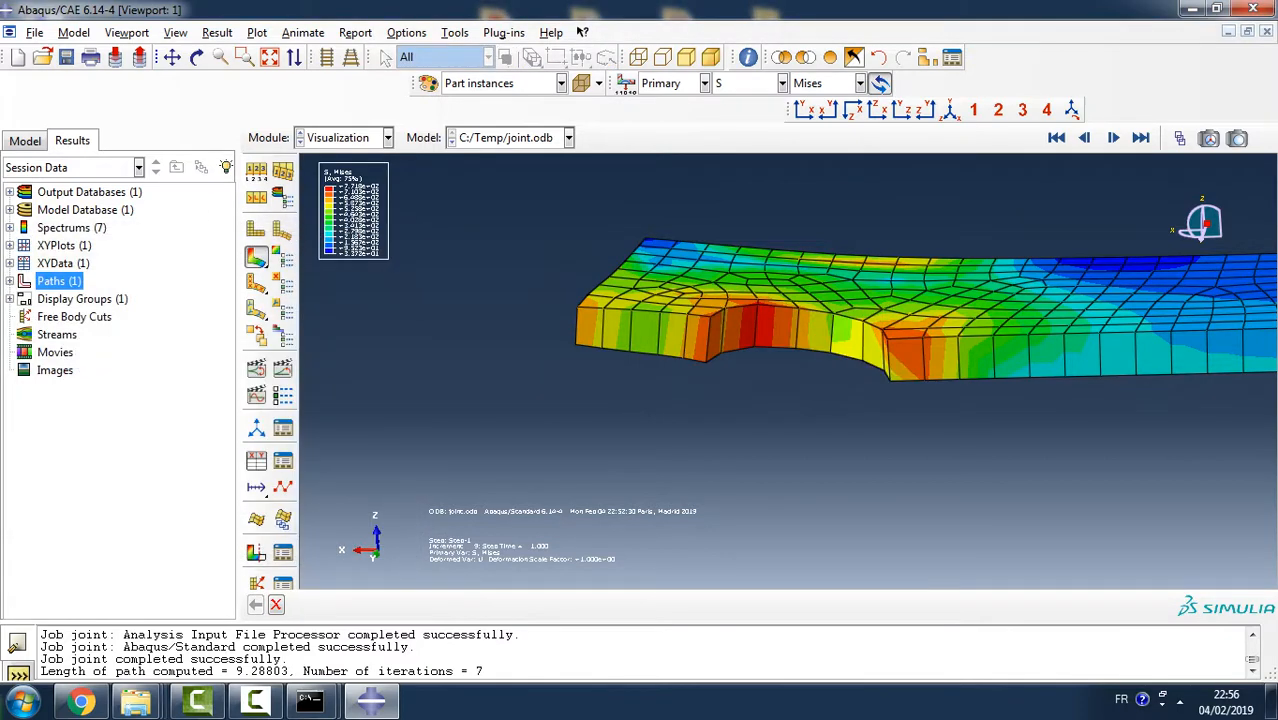
- Start extracting XY data from Path-1 over true distance on the deformed shape, using frame 9 of Step-1
double_click(63, 263)
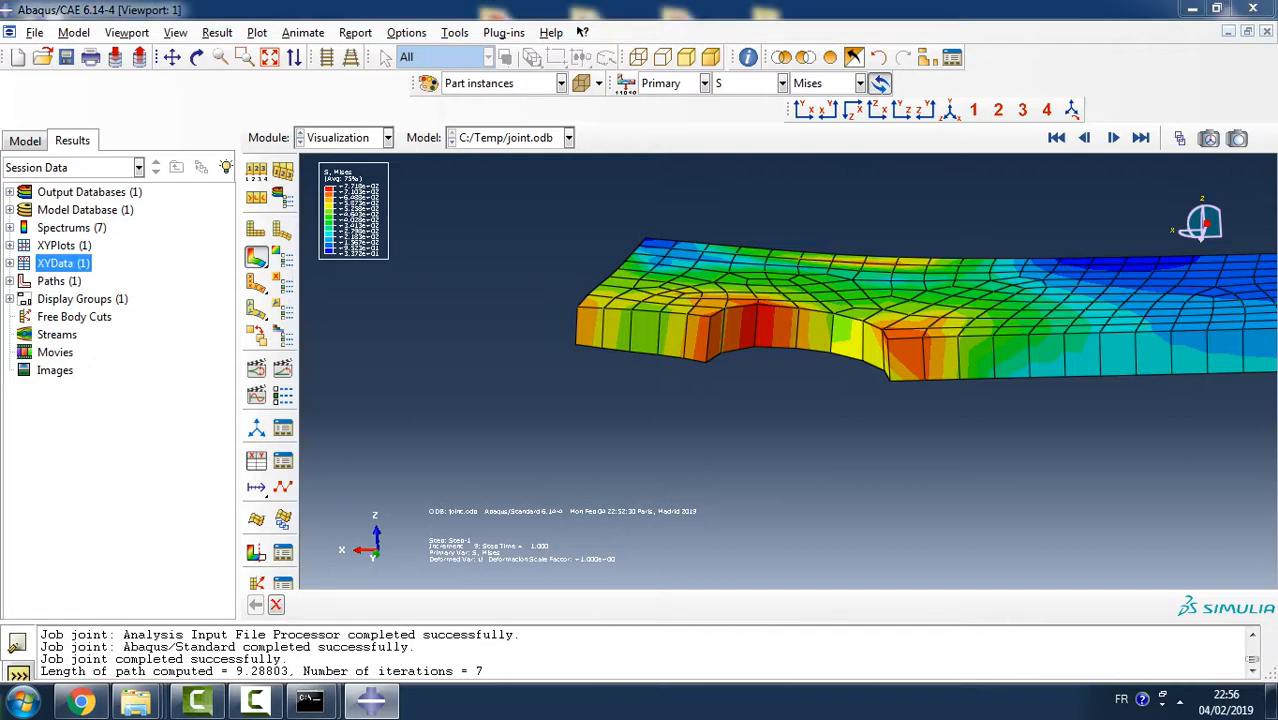
left_click(24, 468)
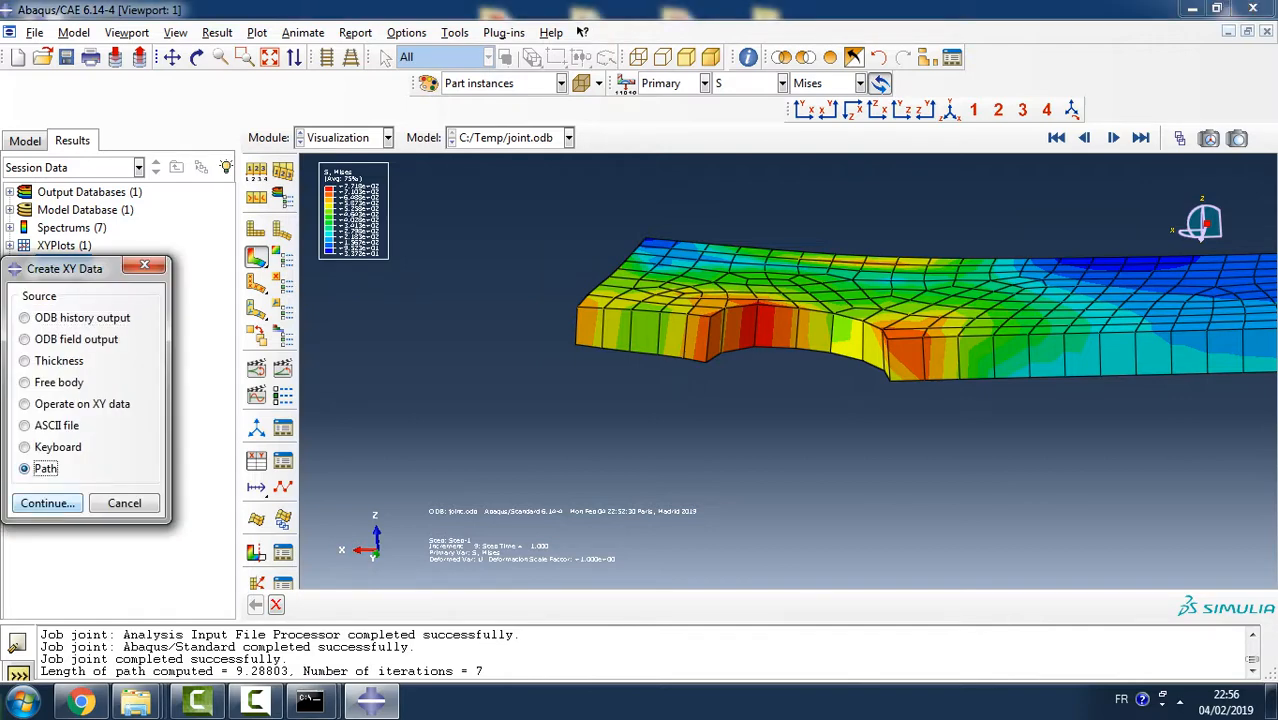
left_click(47, 503)
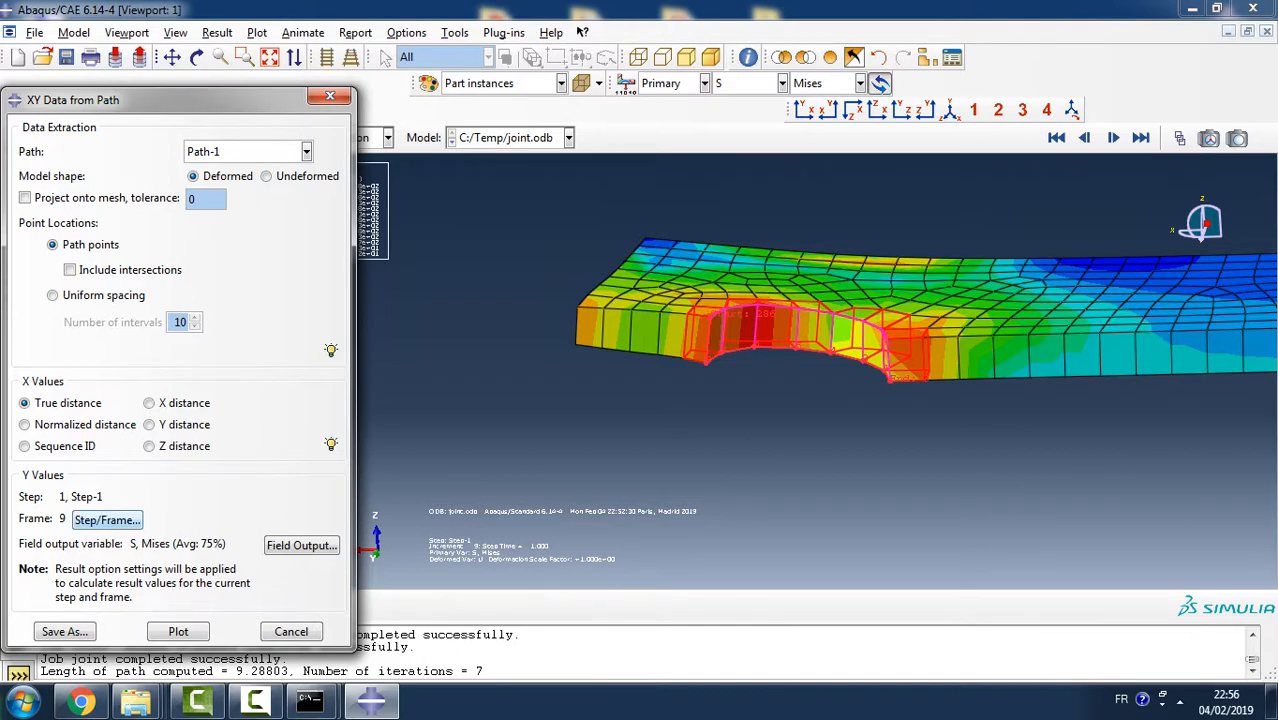
left_click(107, 520)
left_click(63, 577)
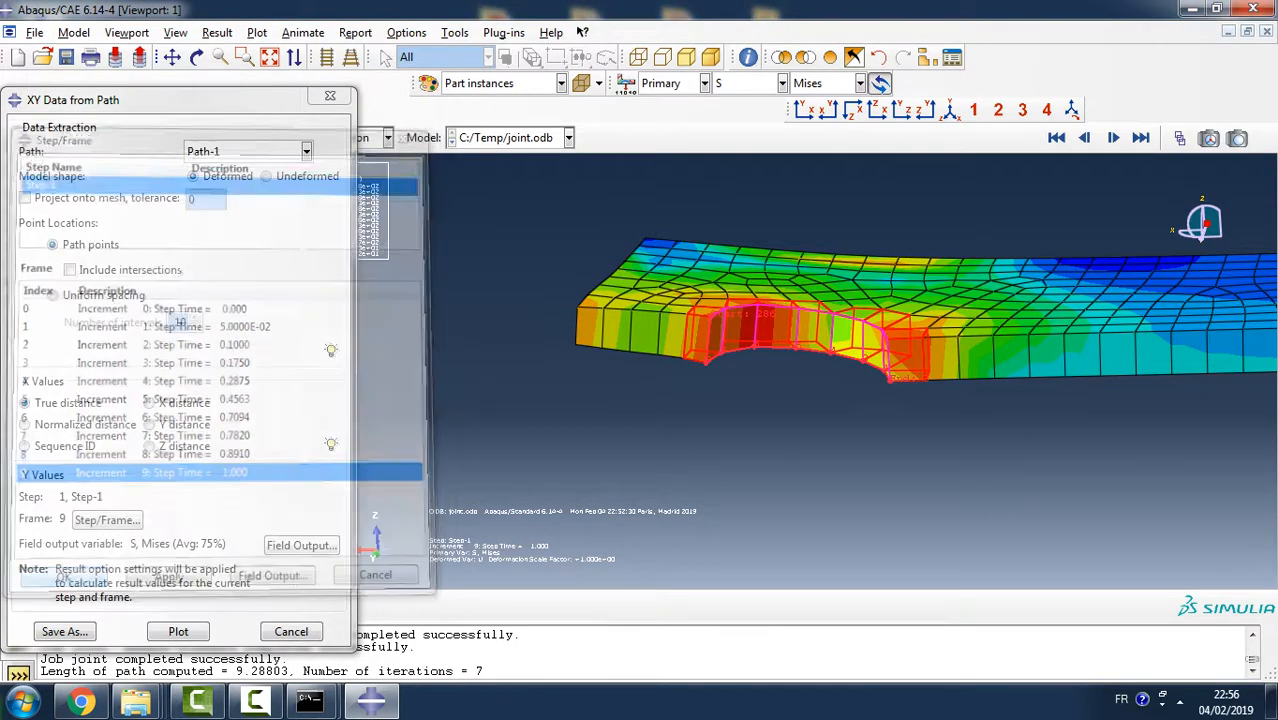
- Set the field output variable to contact pressure CPRESS and plot it along Path-1
left_click(301, 545)
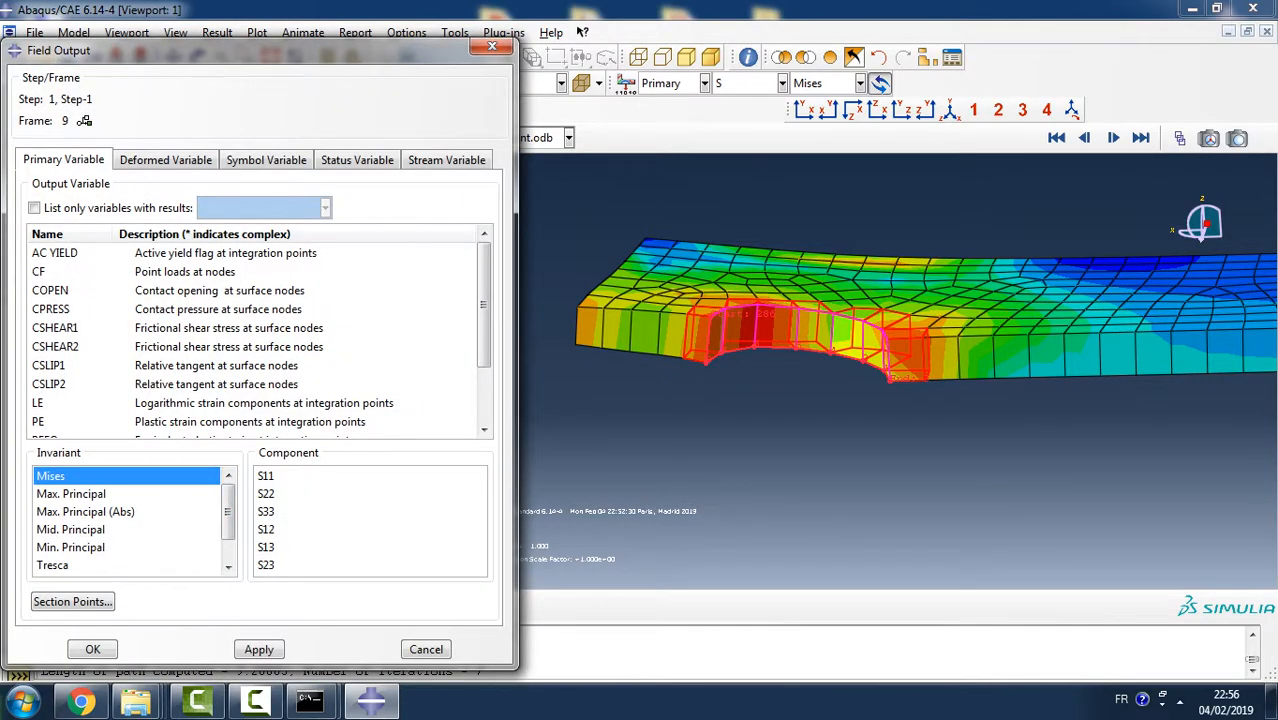
left_click(168, 309)
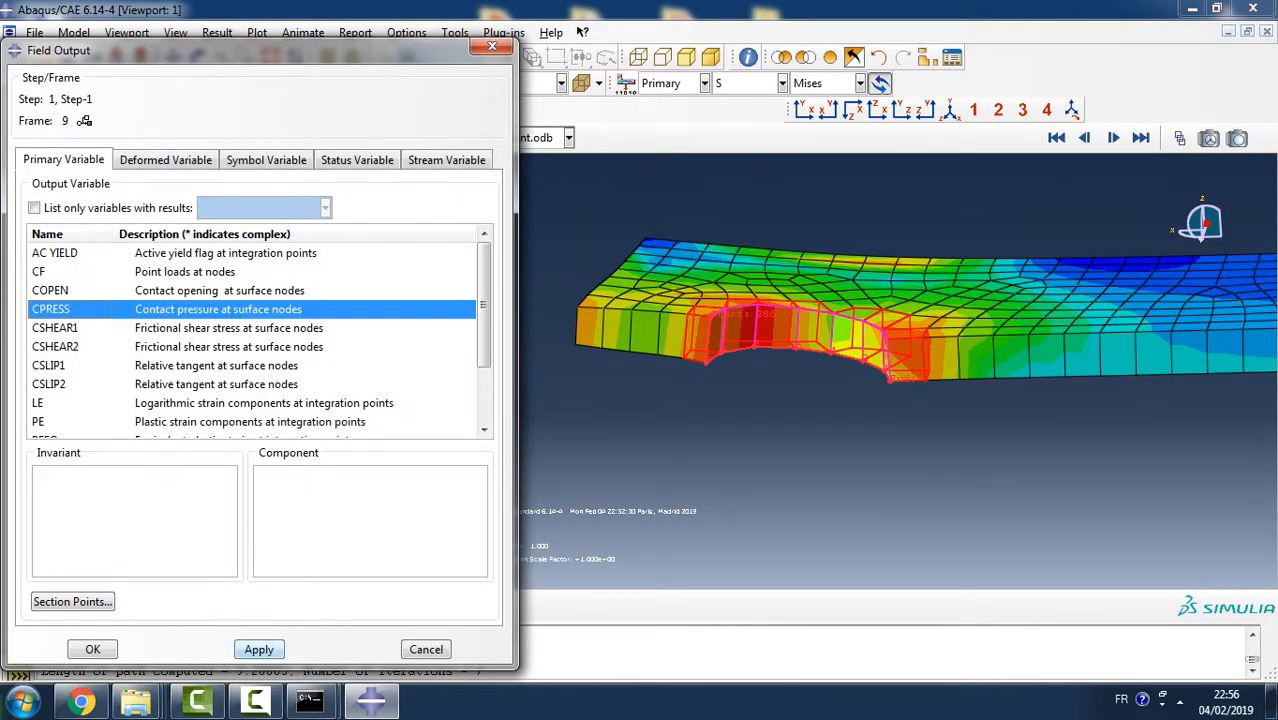
left_click(259, 649)
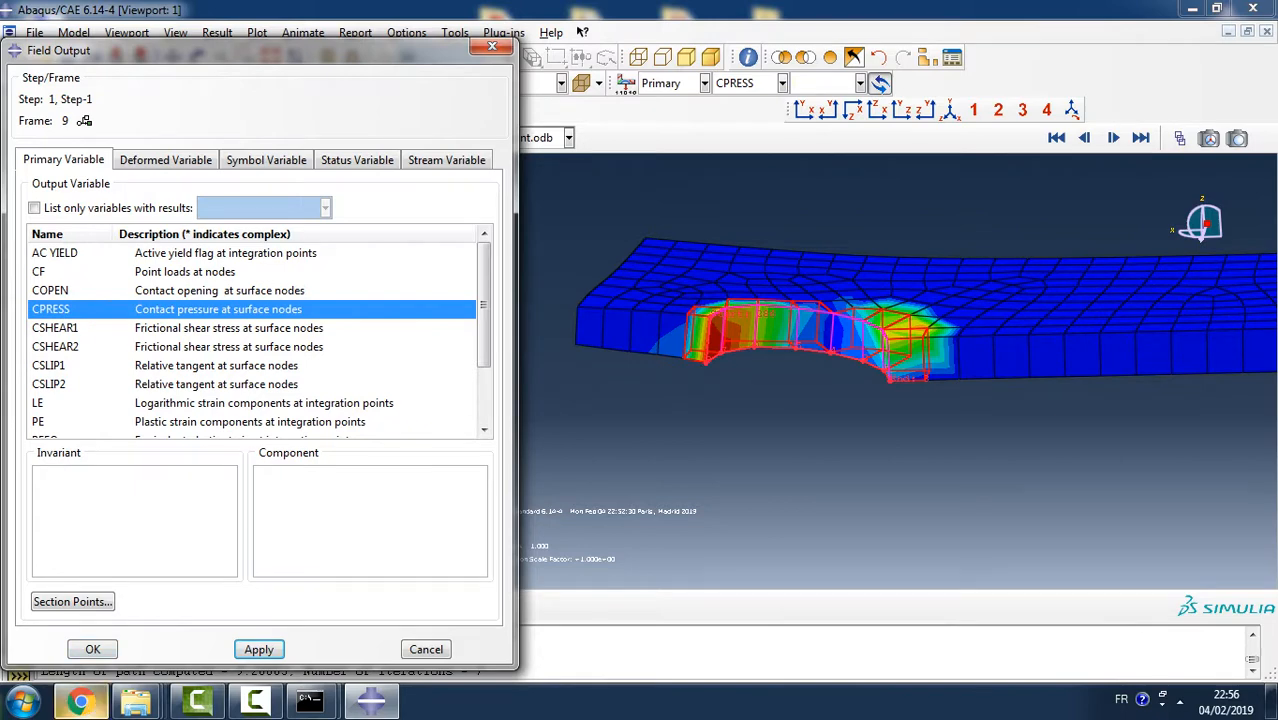
mouse_move(80, 700)
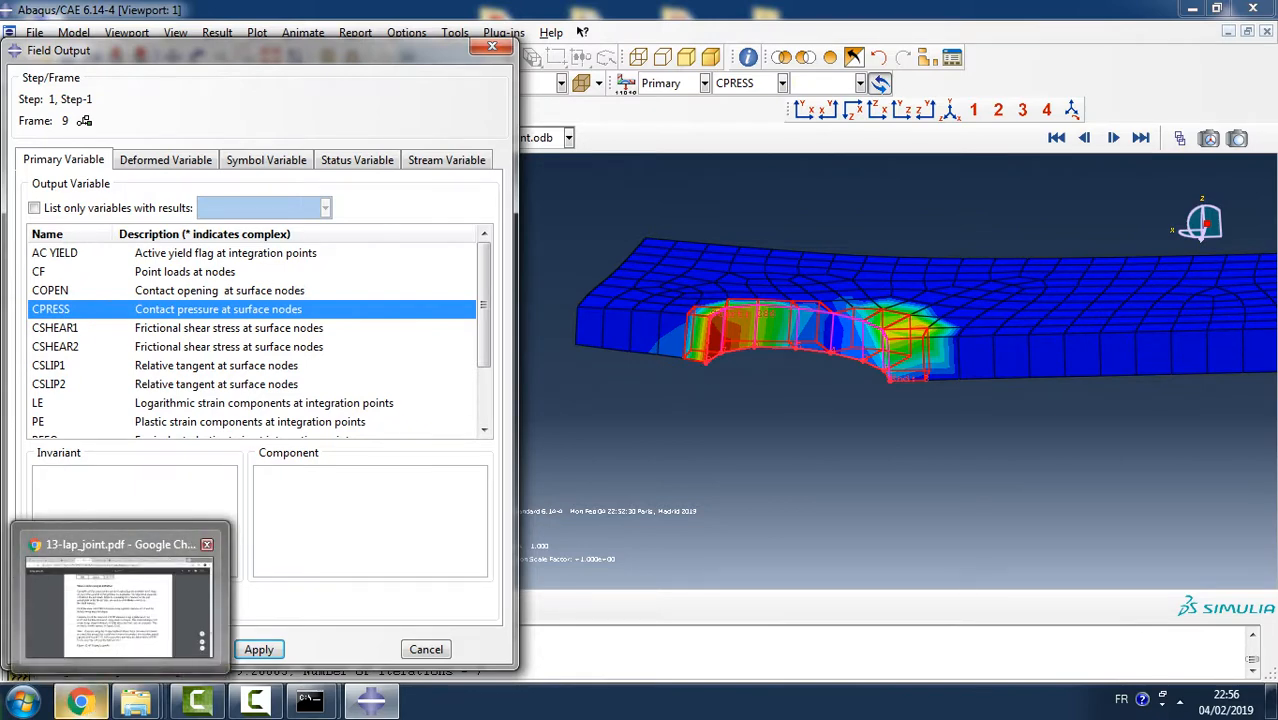
left_click(92, 649)
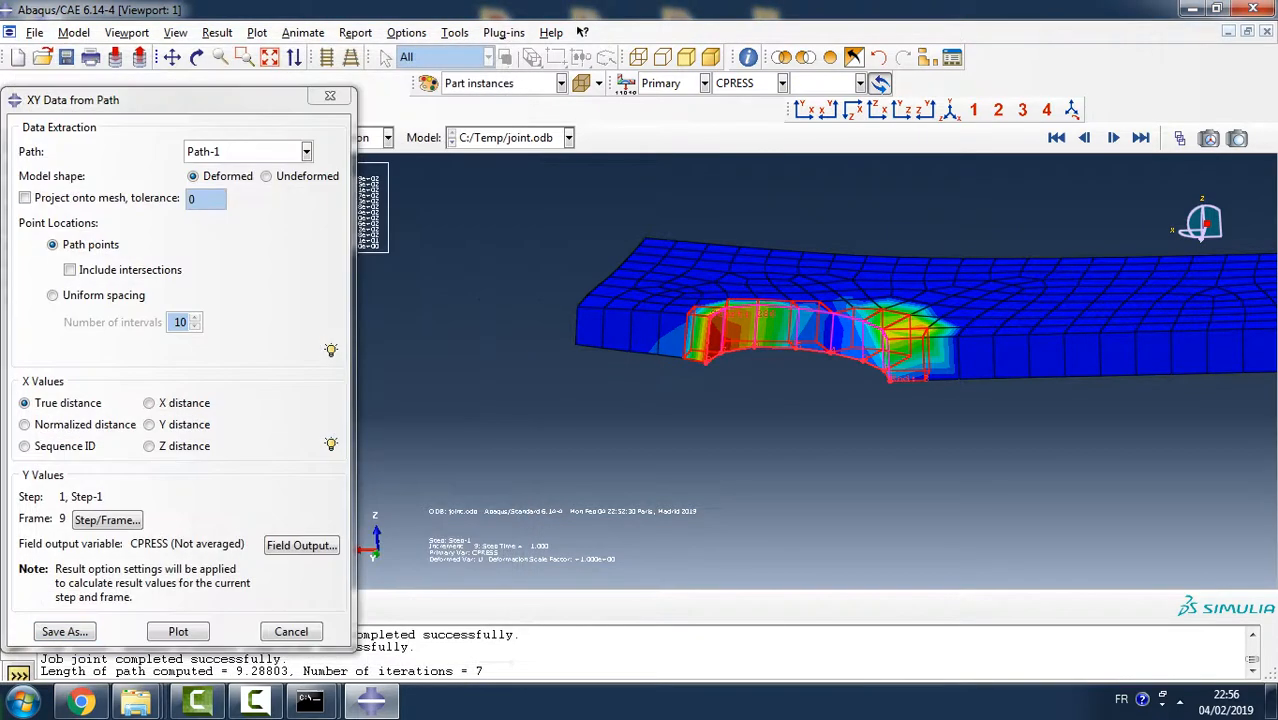
left_click(178, 631)
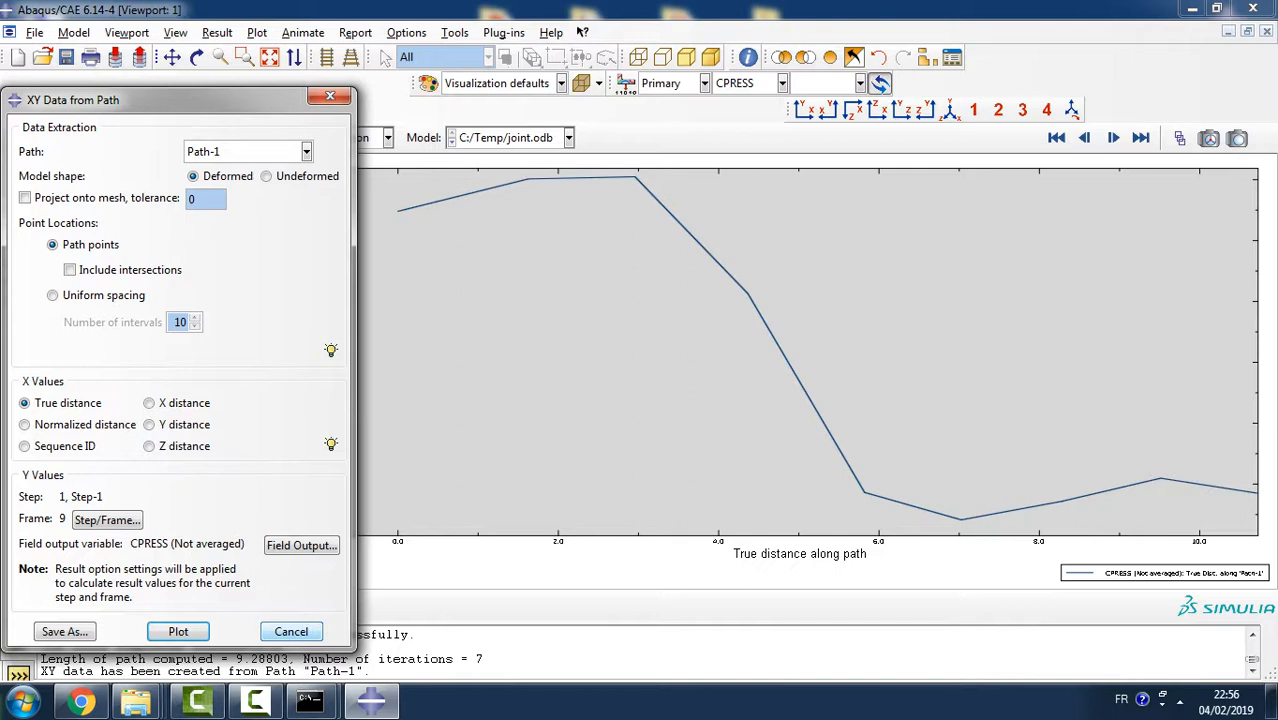
left_click(178, 631)
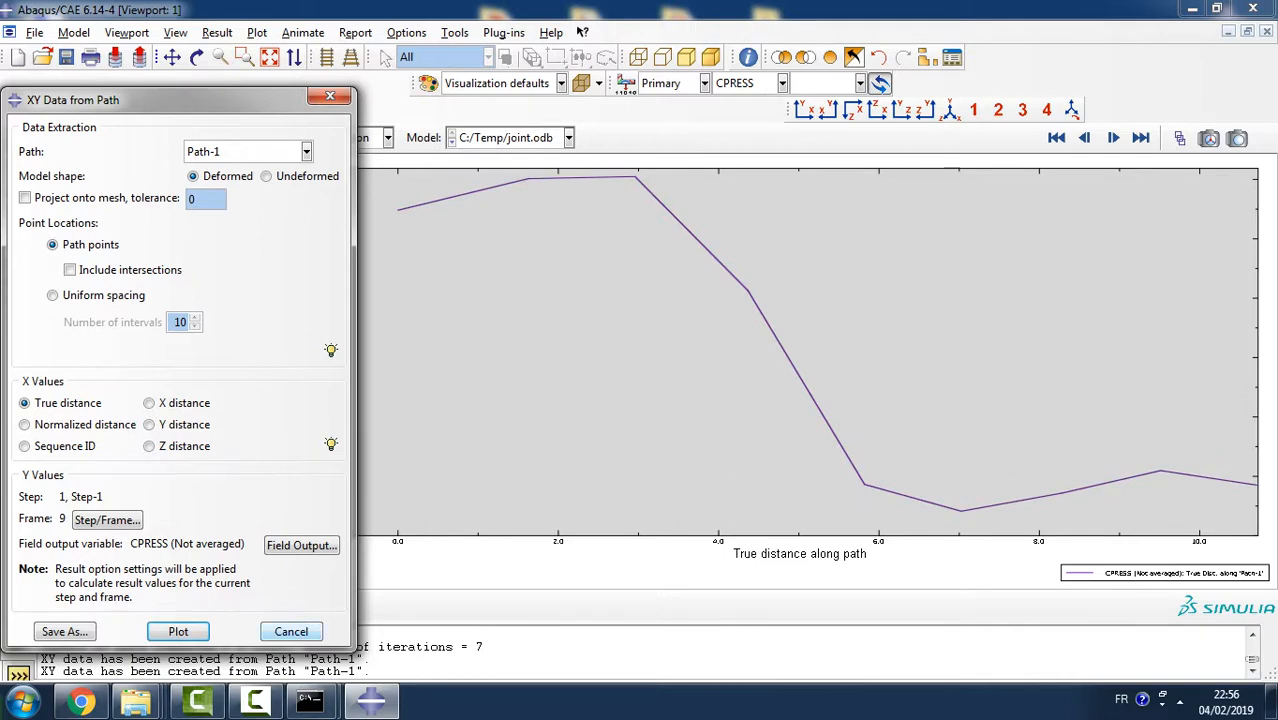
left_click(291, 631)
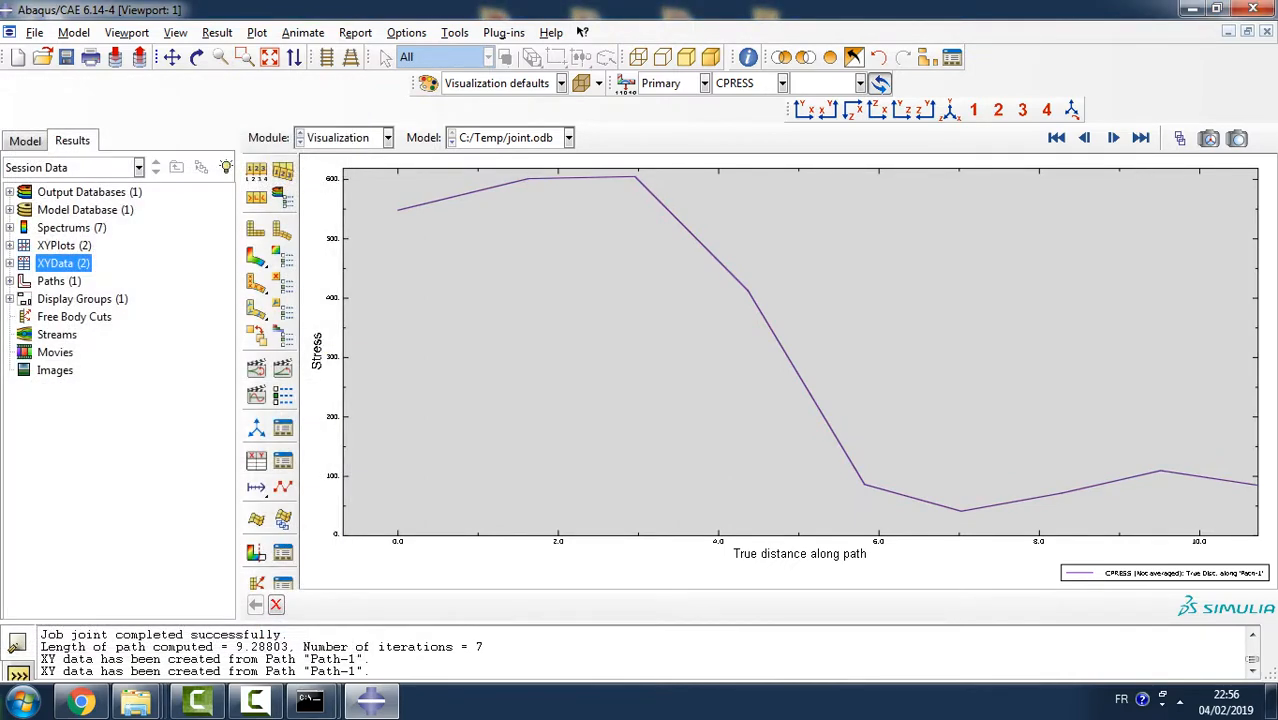
- Fit the chart's stress and true-distance axes to the extents of the plotted data
double_click(345, 355)
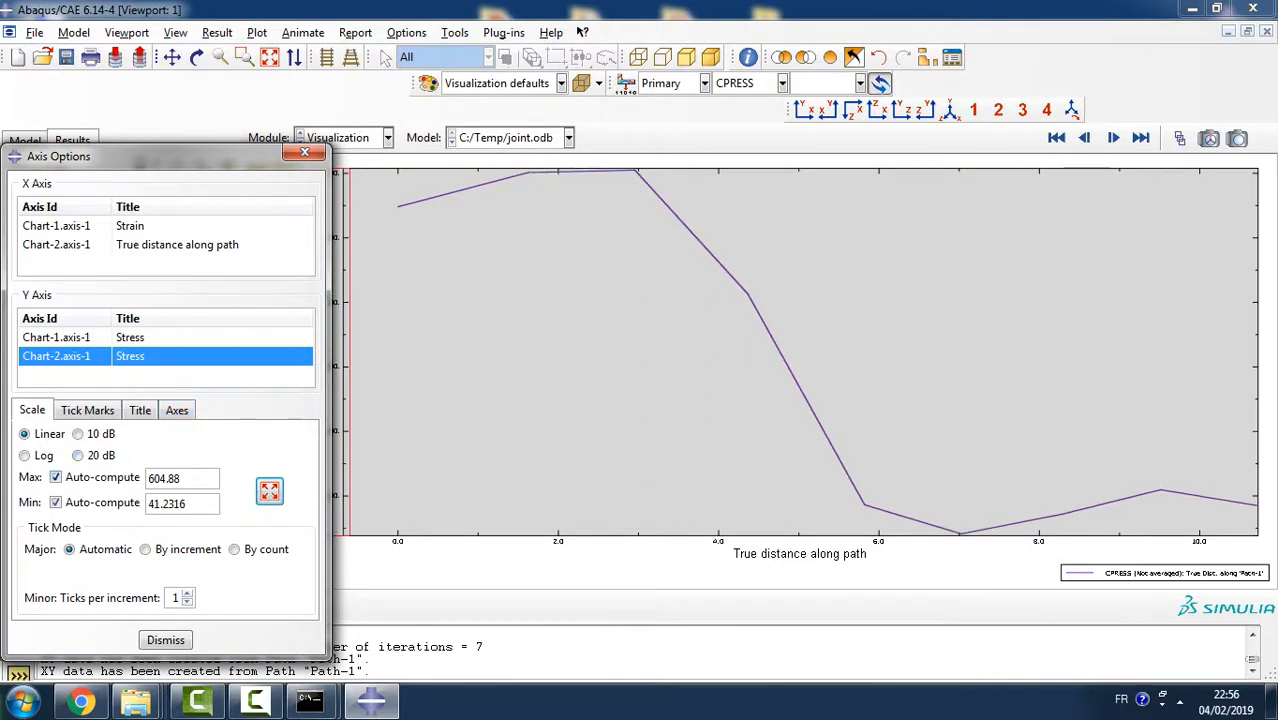
double_click(800, 536)
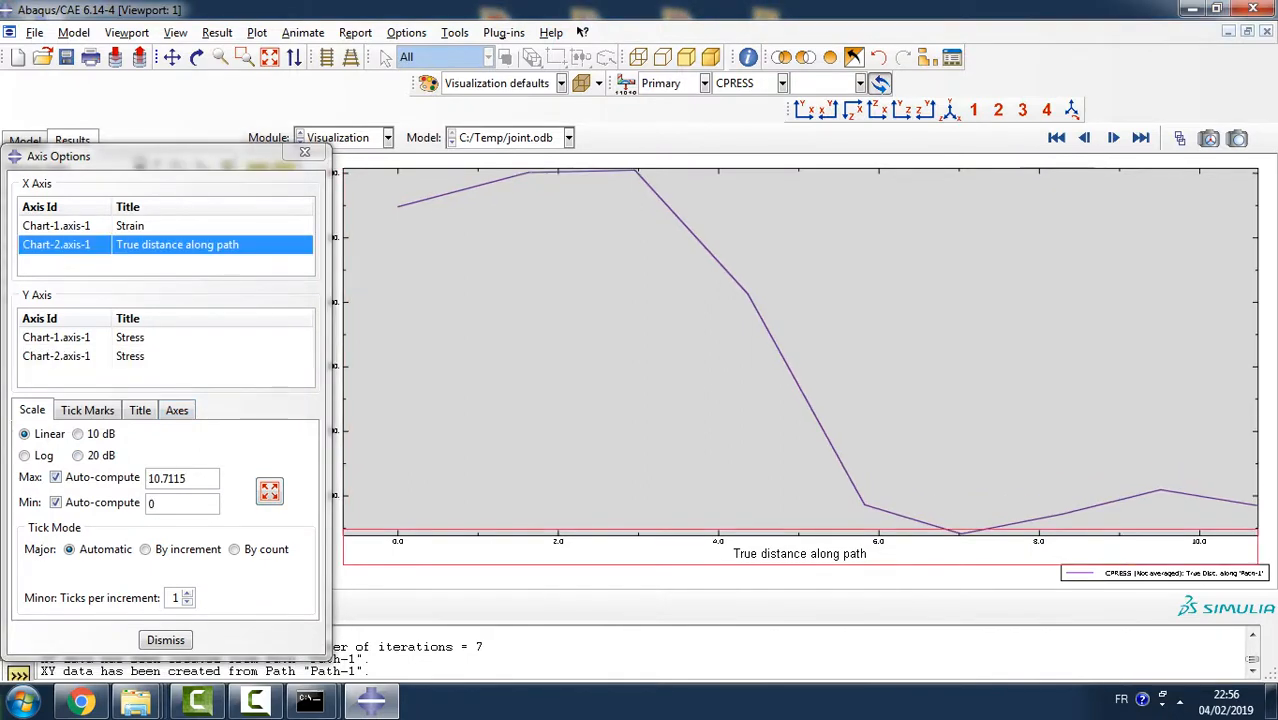
left_click(269, 490)
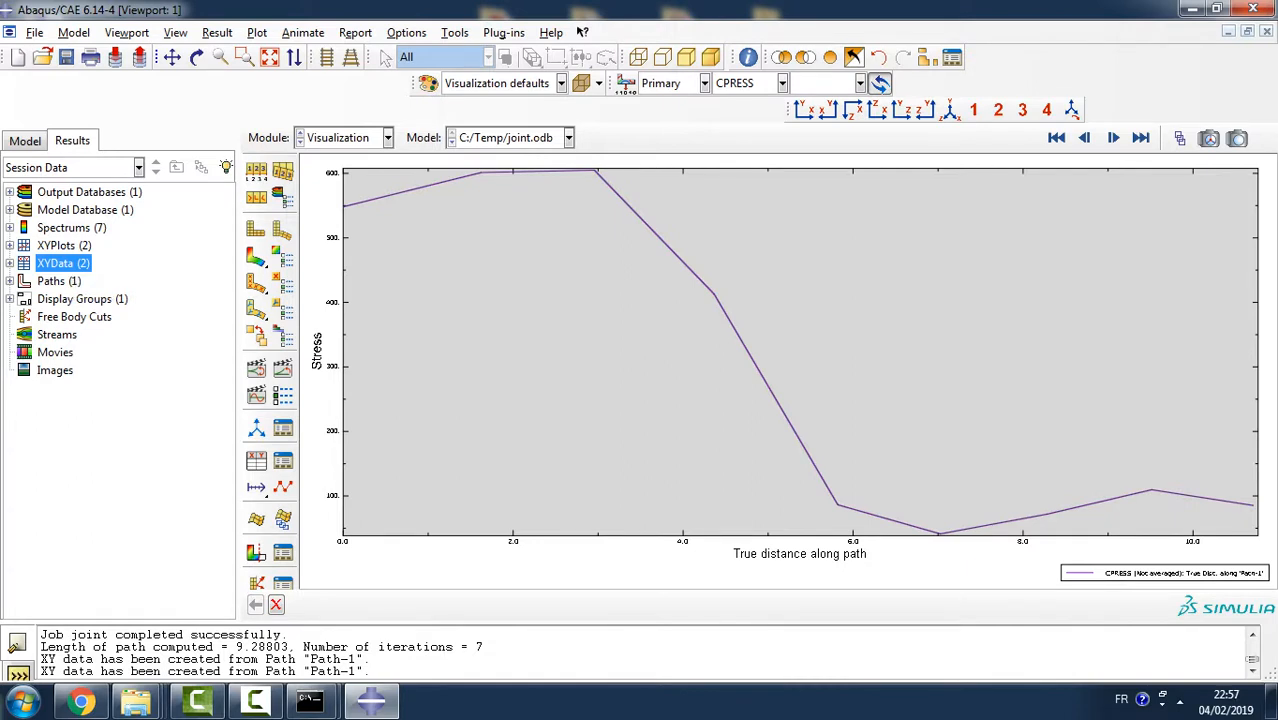
- Return to the contour plot of CPRESS on the deformed plaque in the Visualization module
left_click(387, 137)
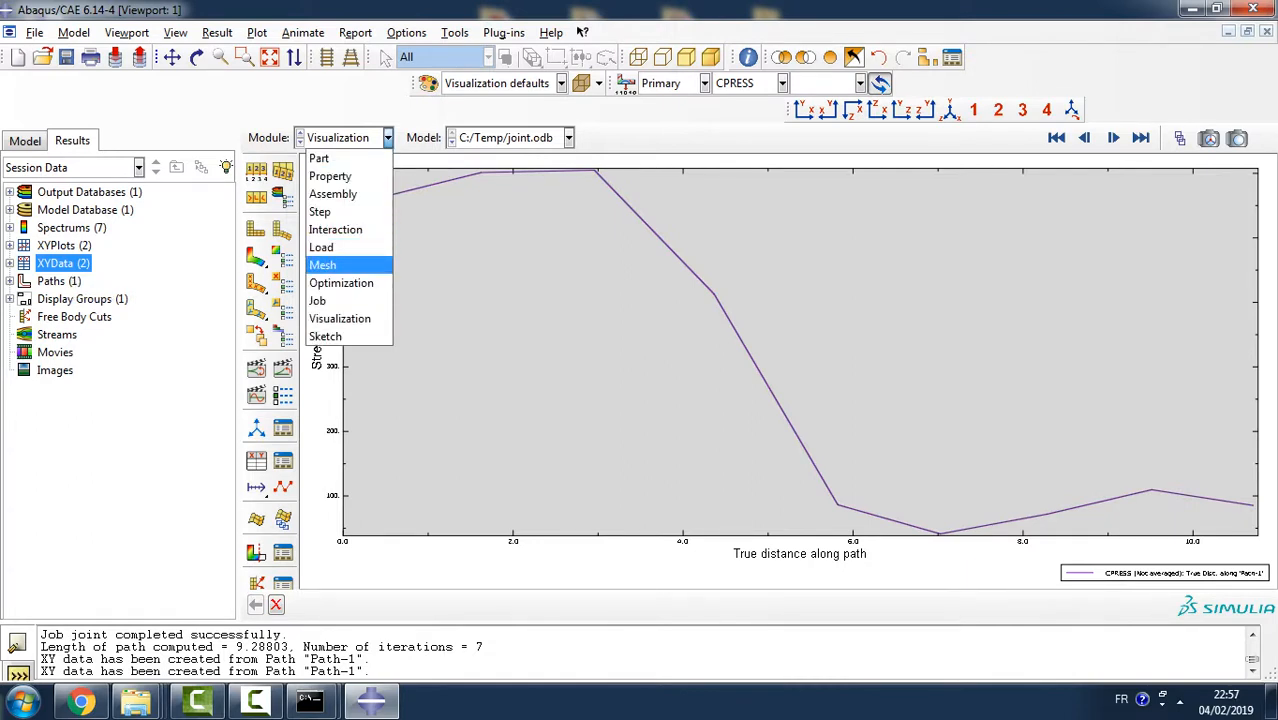
left_click(339, 318)
left_click(256, 257)
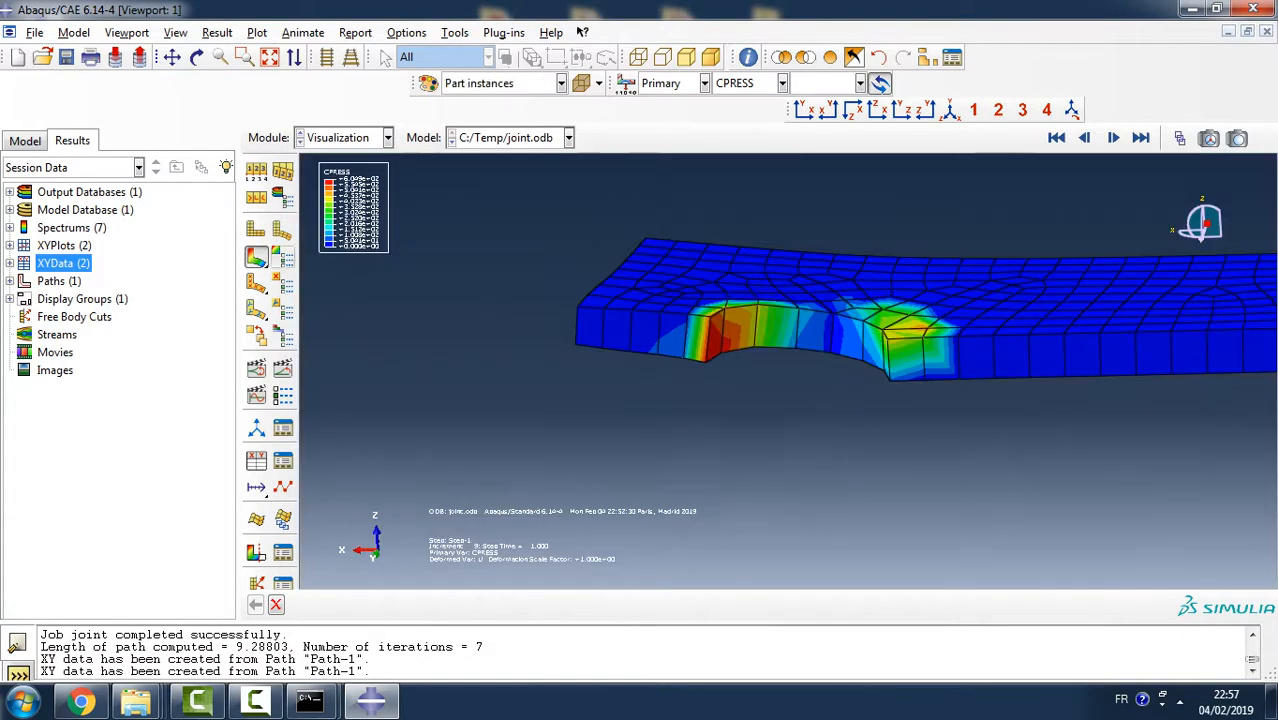
scroll(613, 297, "down", 4)
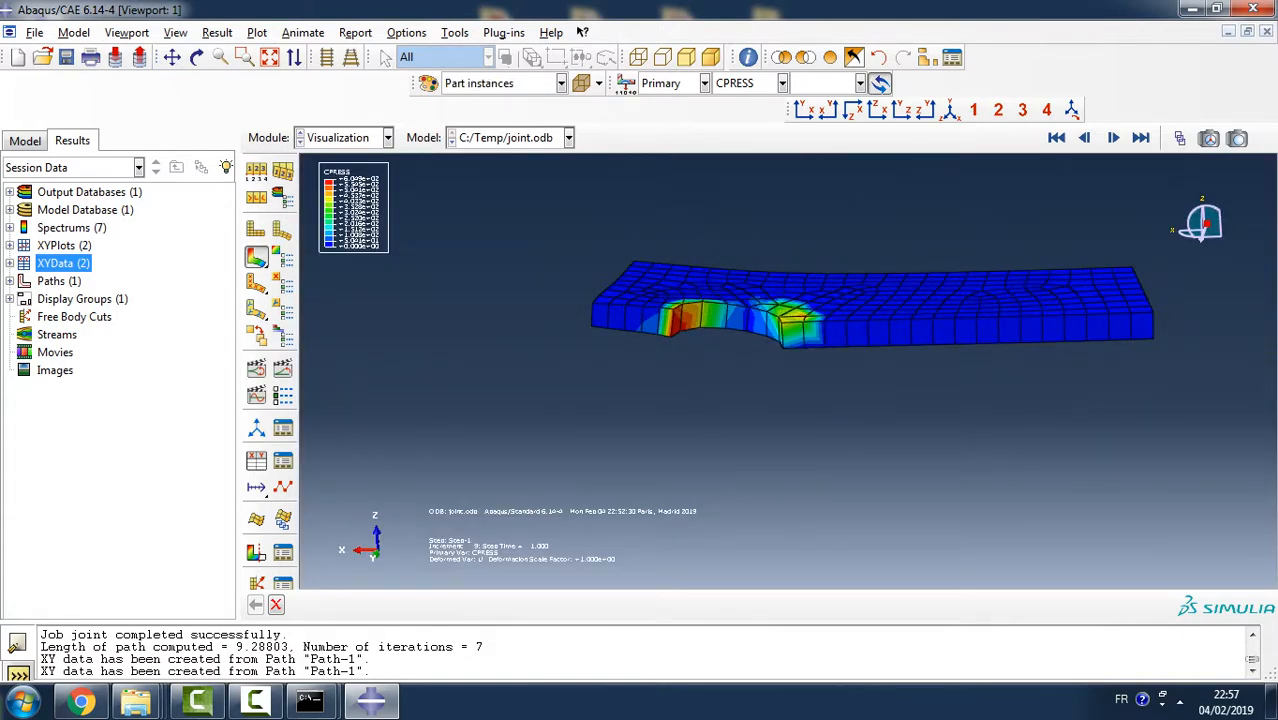
left_click(705, 83)
left_click(662, 103)
left_click(782, 83)
left_click(782, 83)
left_click(705, 83)
left_click(661, 104)
left_click(860, 83)
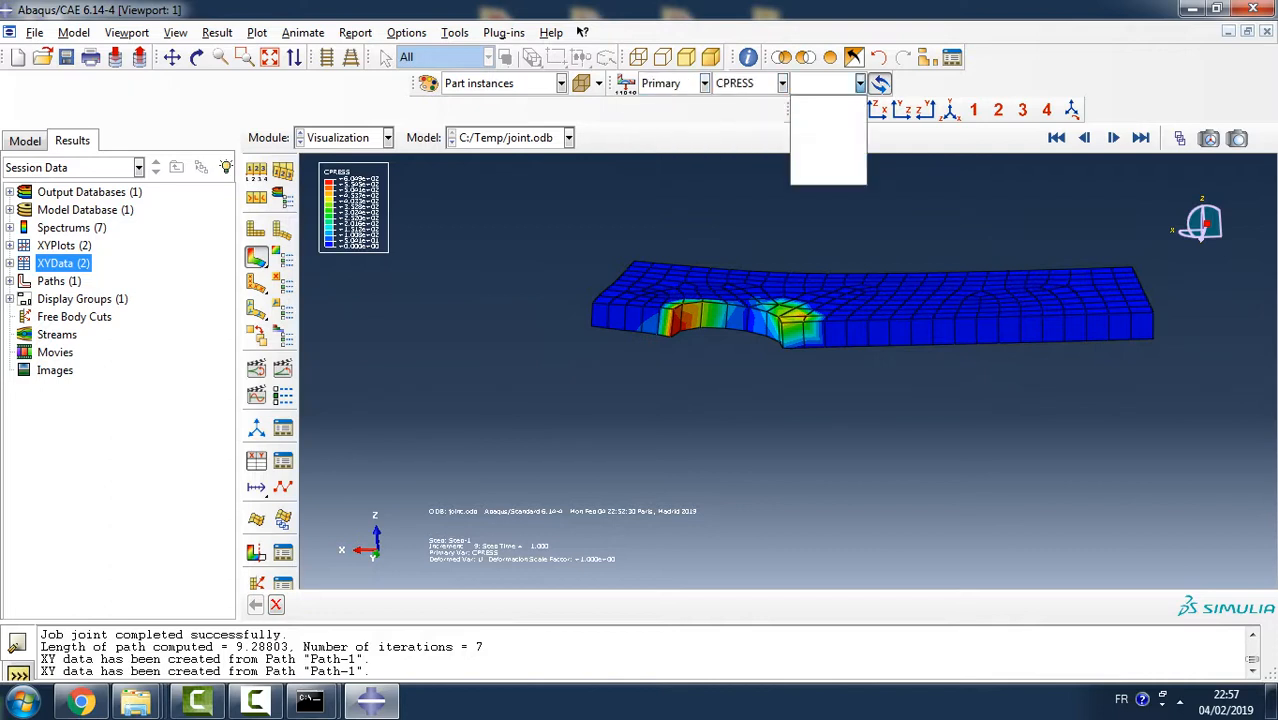
left_click(860, 83)
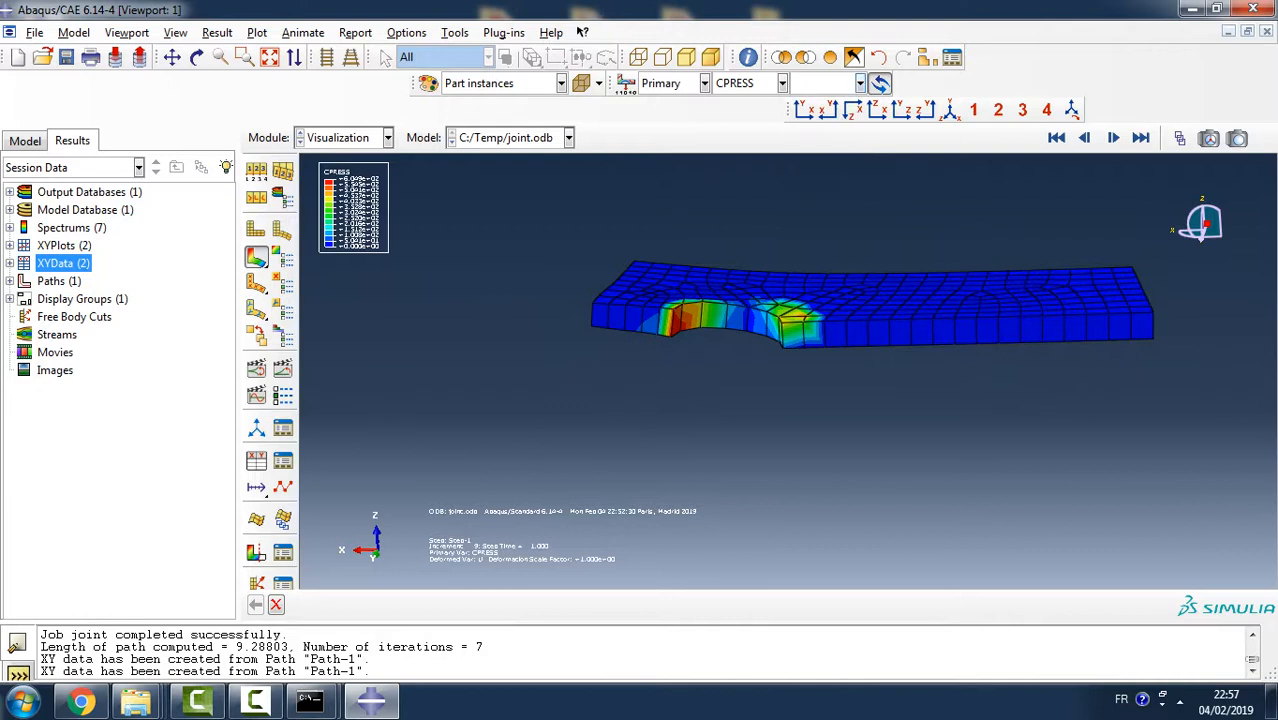
- Open the Path-1 definition and inspect its edges along the plaque's rivet hole
left_click(10, 263)
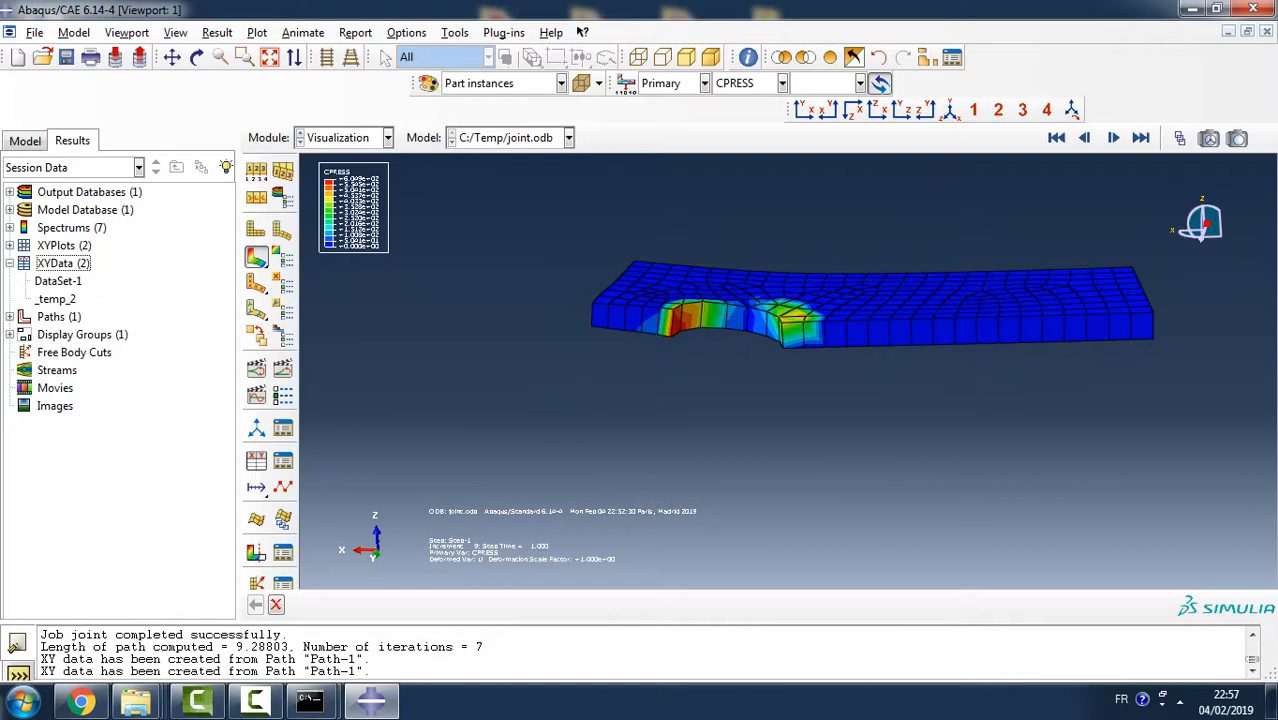
left_click(10, 317)
double_click(51, 335)
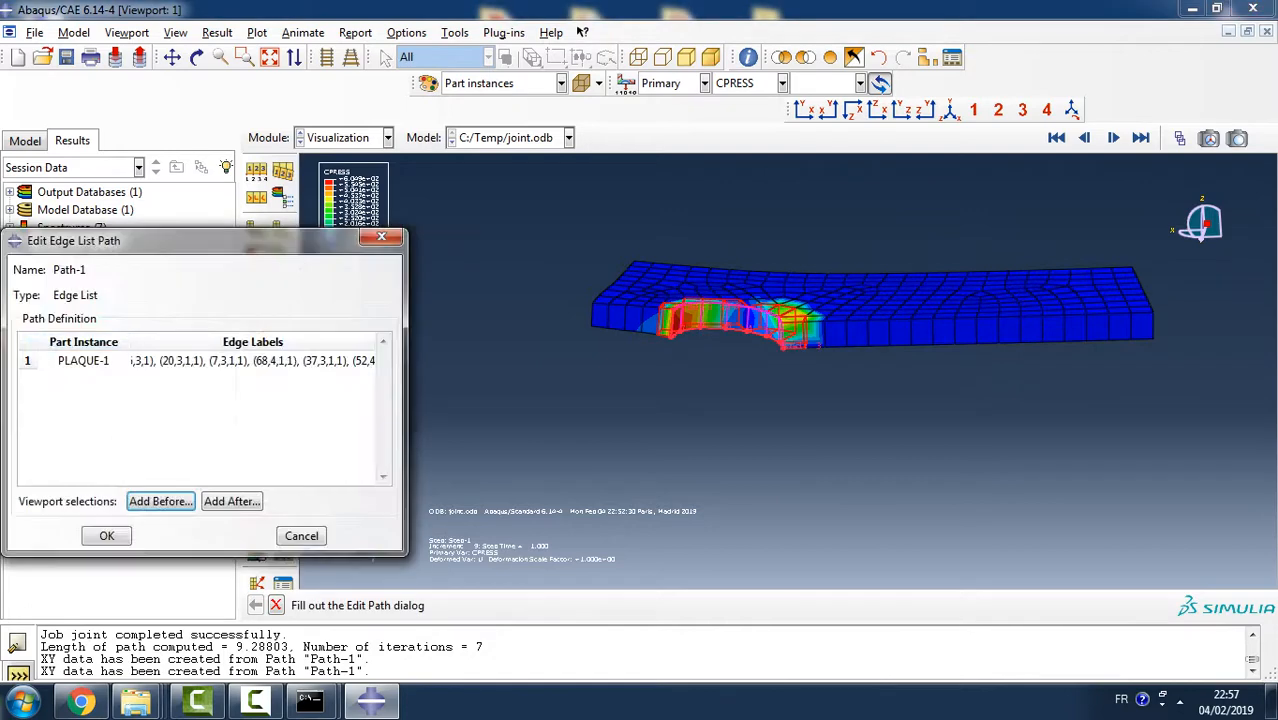
scroll(777, 317, "down", 8)
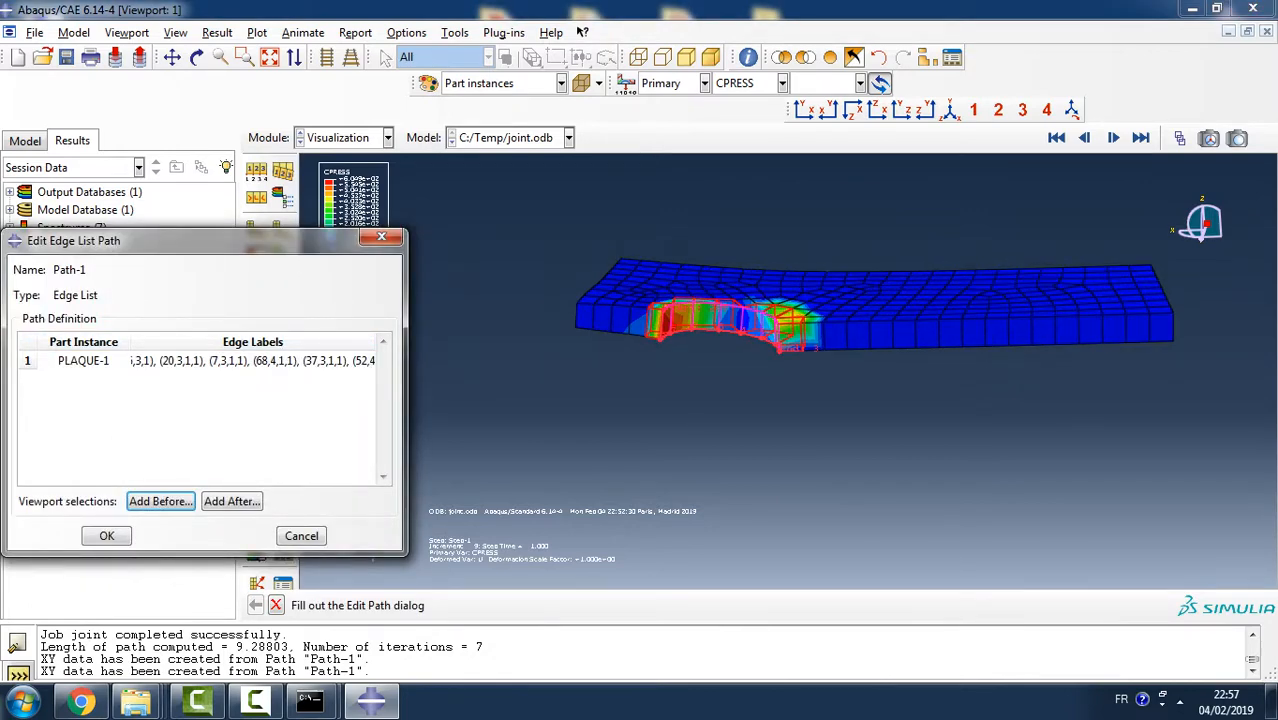
scroll(777, 317, "up", 1)
scroll(777, 317, "up", 3)
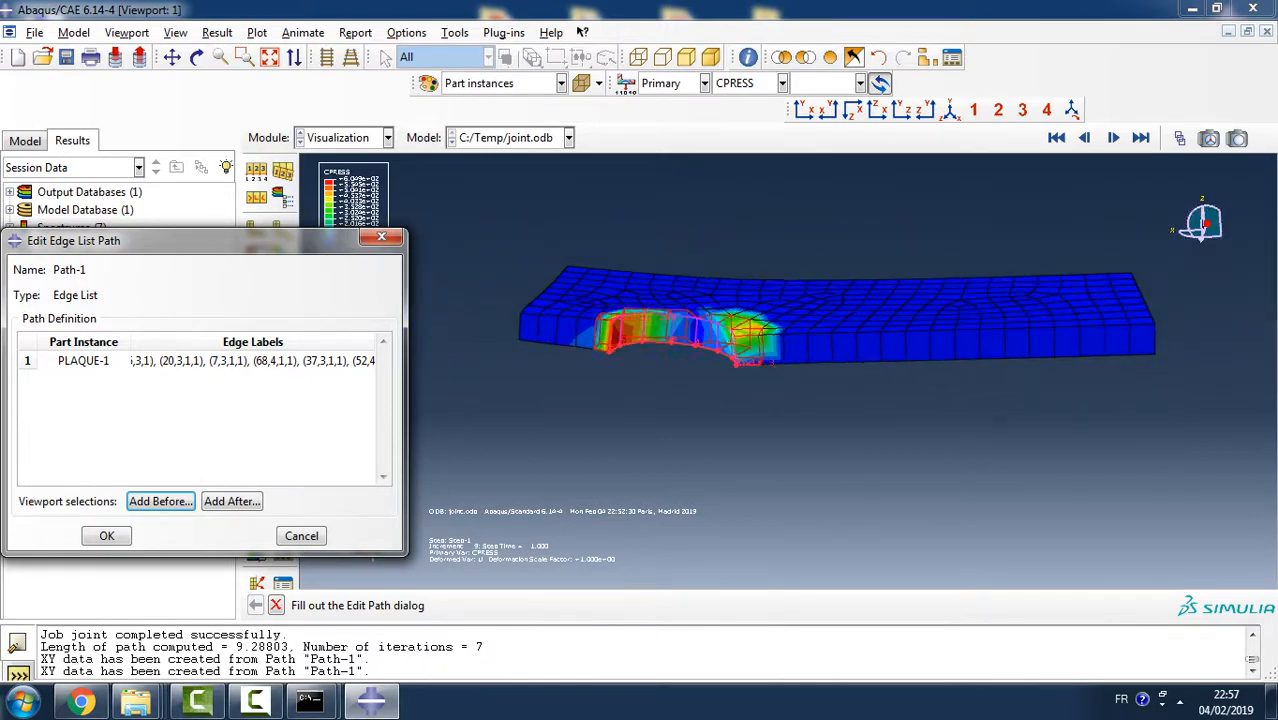
left_click_drag(200, 240, 189, 199)
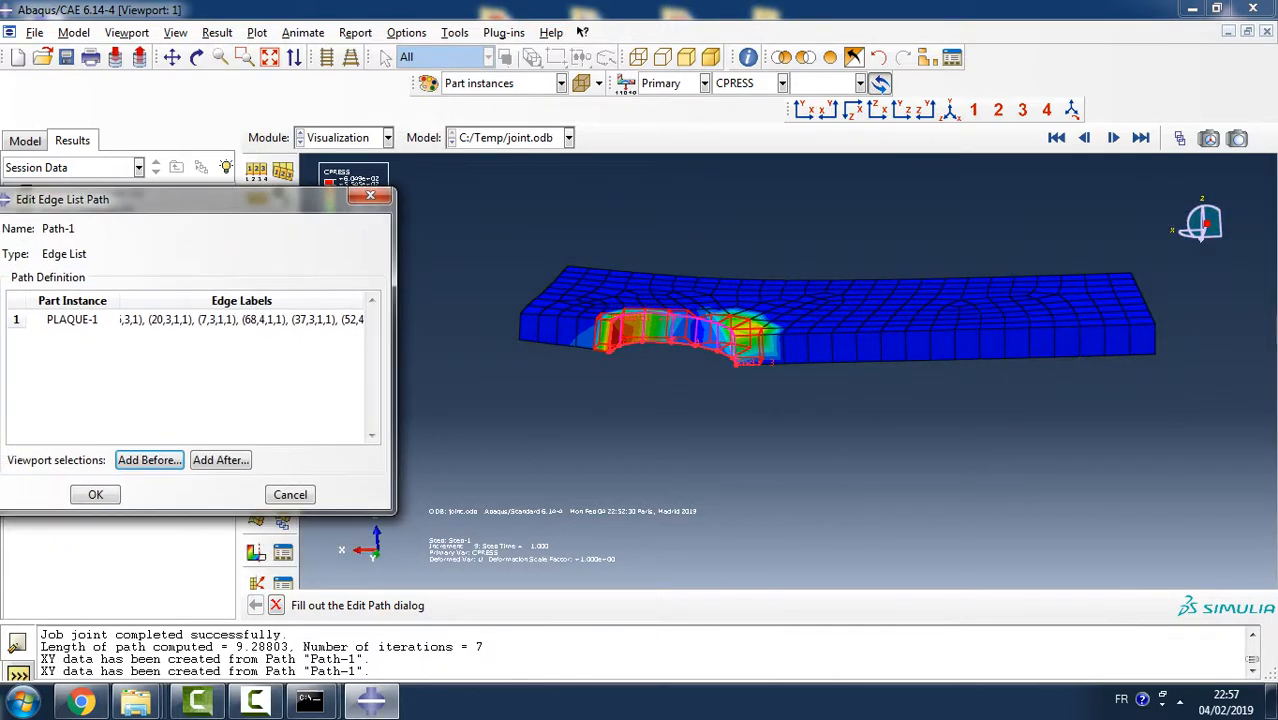
- Display all part instances of the joint and examine the contact pressure around the rivet from the opposite side
left_click(830, 58)
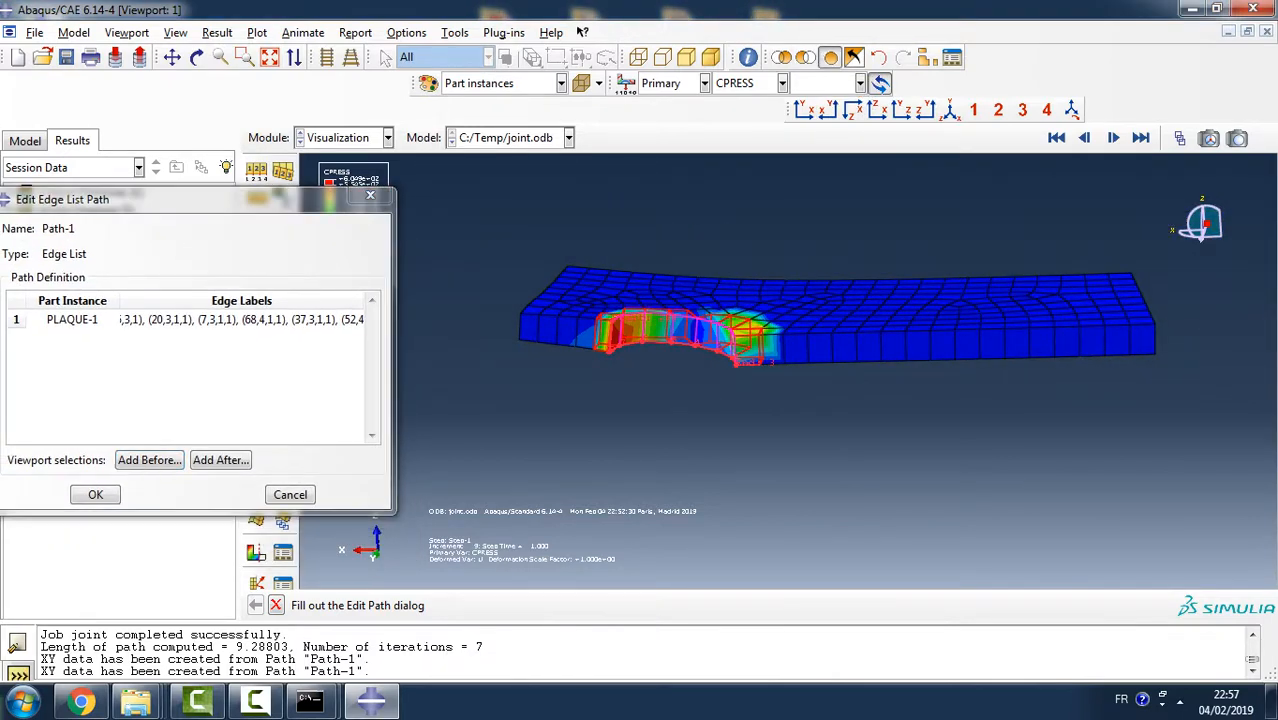
scroll(735, 390, "down", 4)
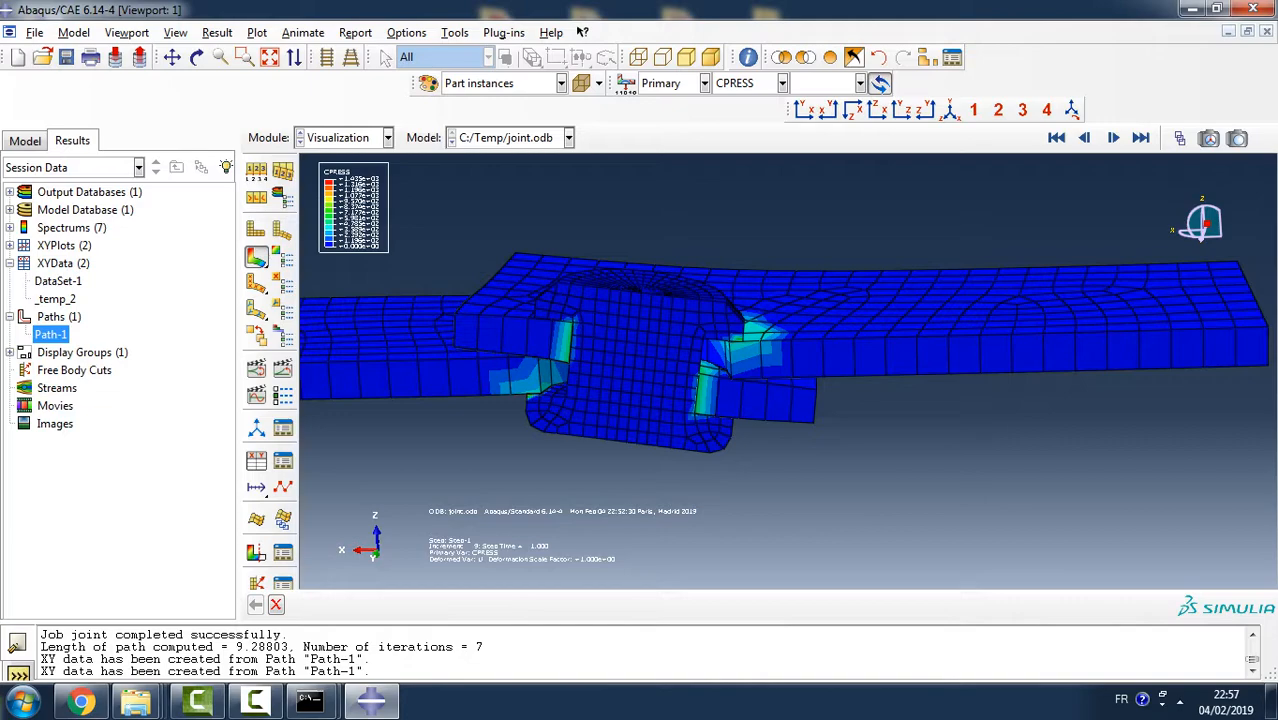
left_click_drag(985, 330, 615, 475, "ctrl+alt")
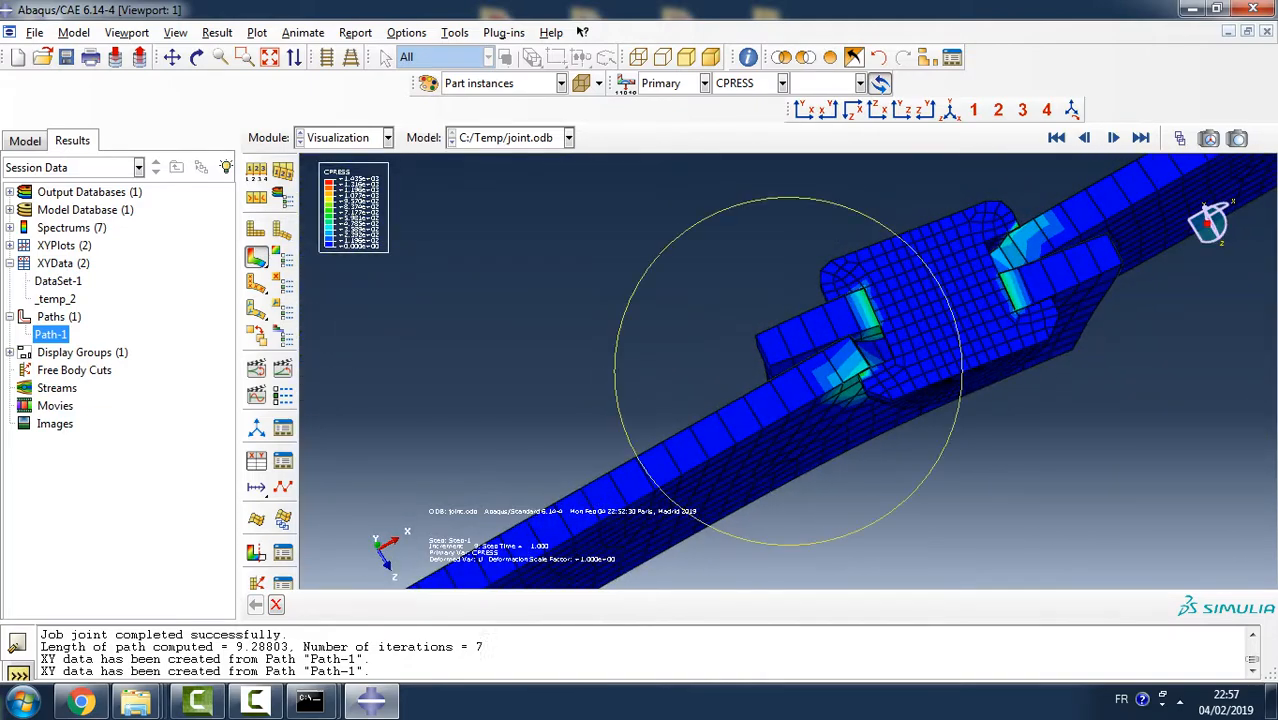
left_click_drag(805, 375, 812, 473, "ctrl+alt")
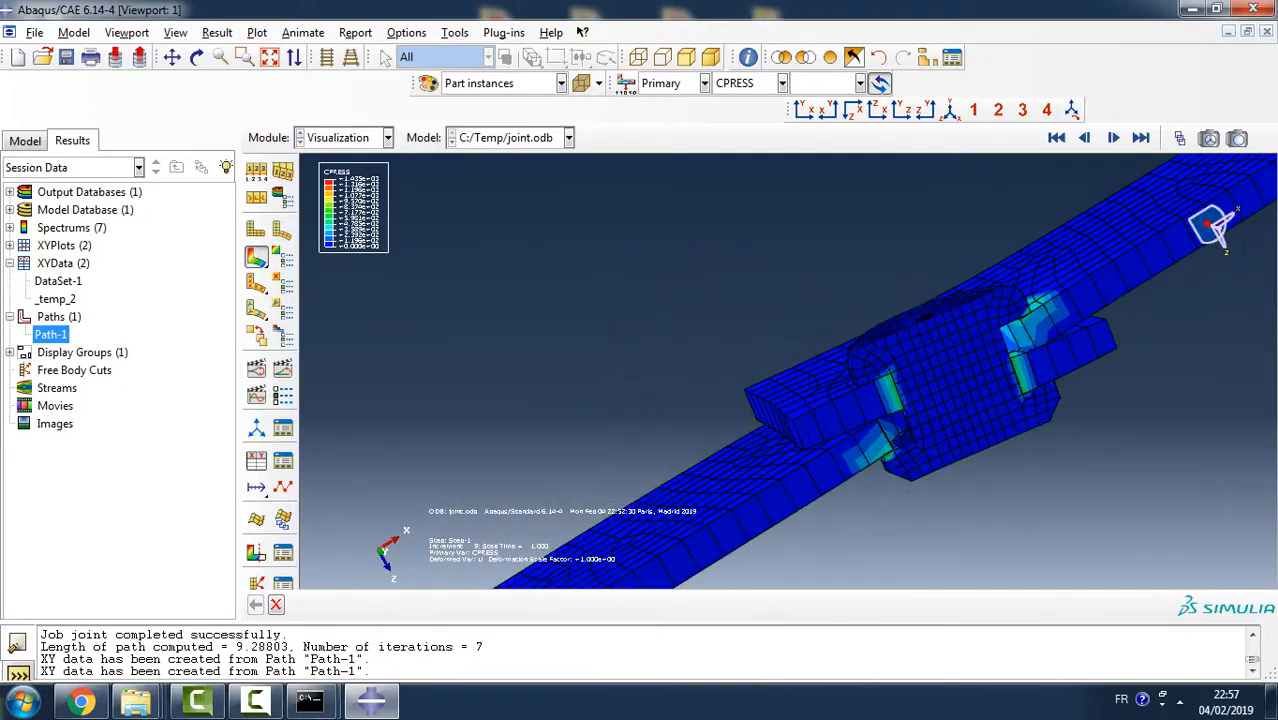
left_click_drag(948, 297, 965, 388, "ctrl+alt")
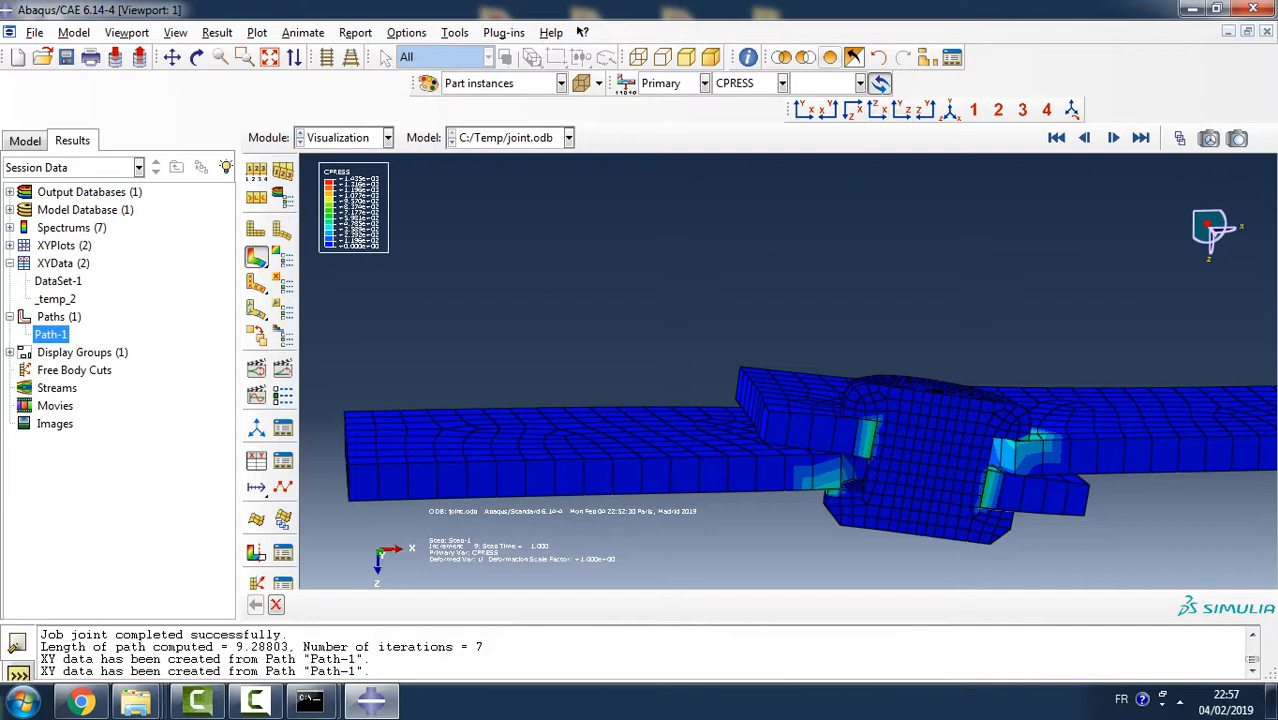
- Use a display group to show only the PLAQUE-2 part instance
left_click(926, 57)
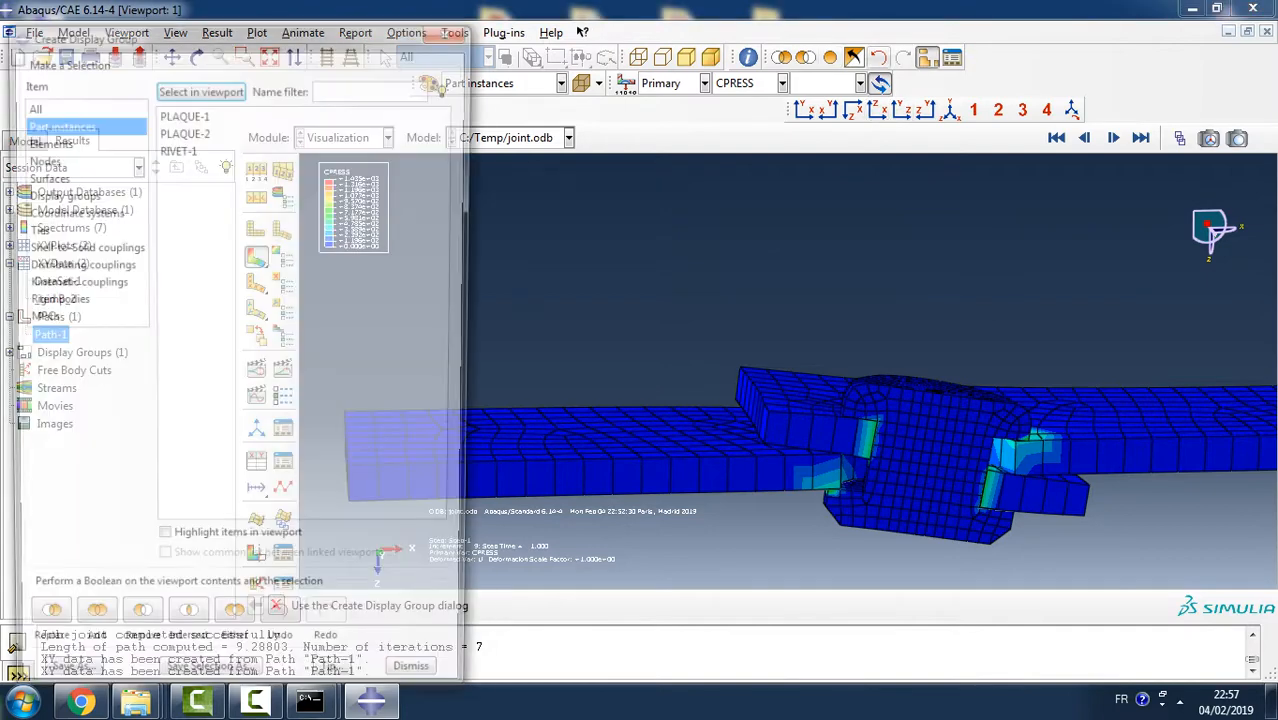
left_click(188, 130)
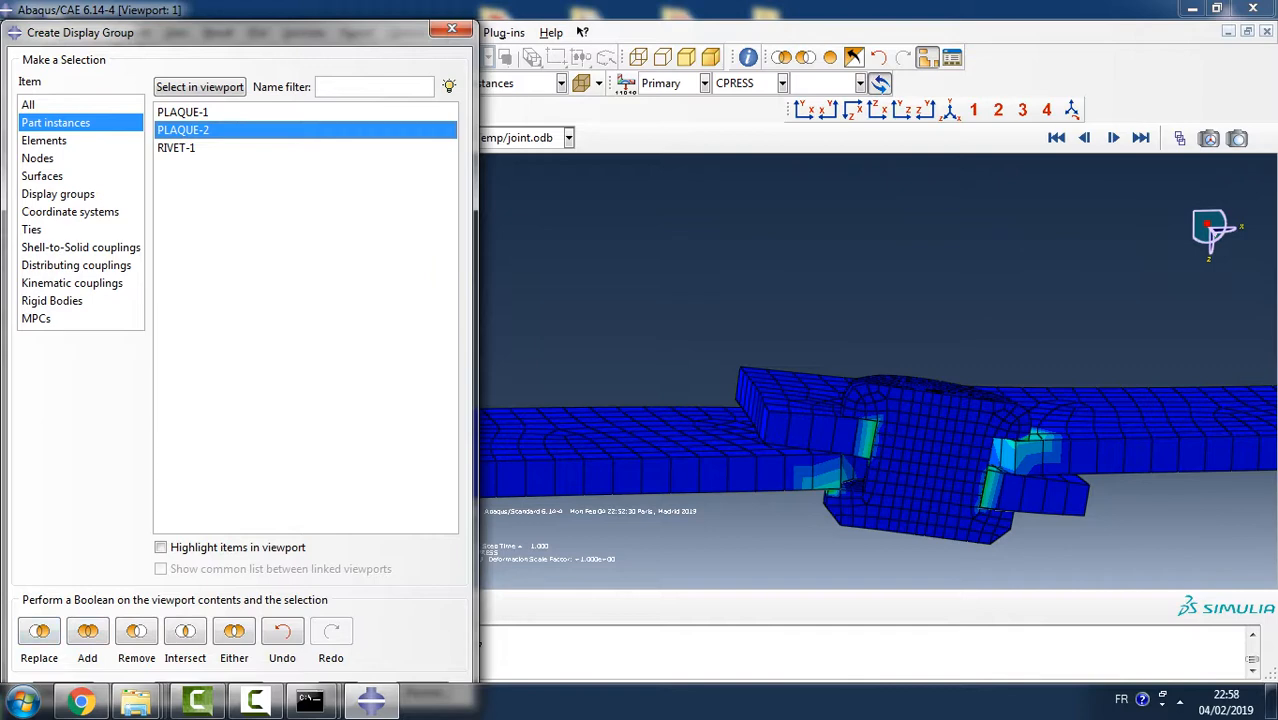
left_click(39, 631)
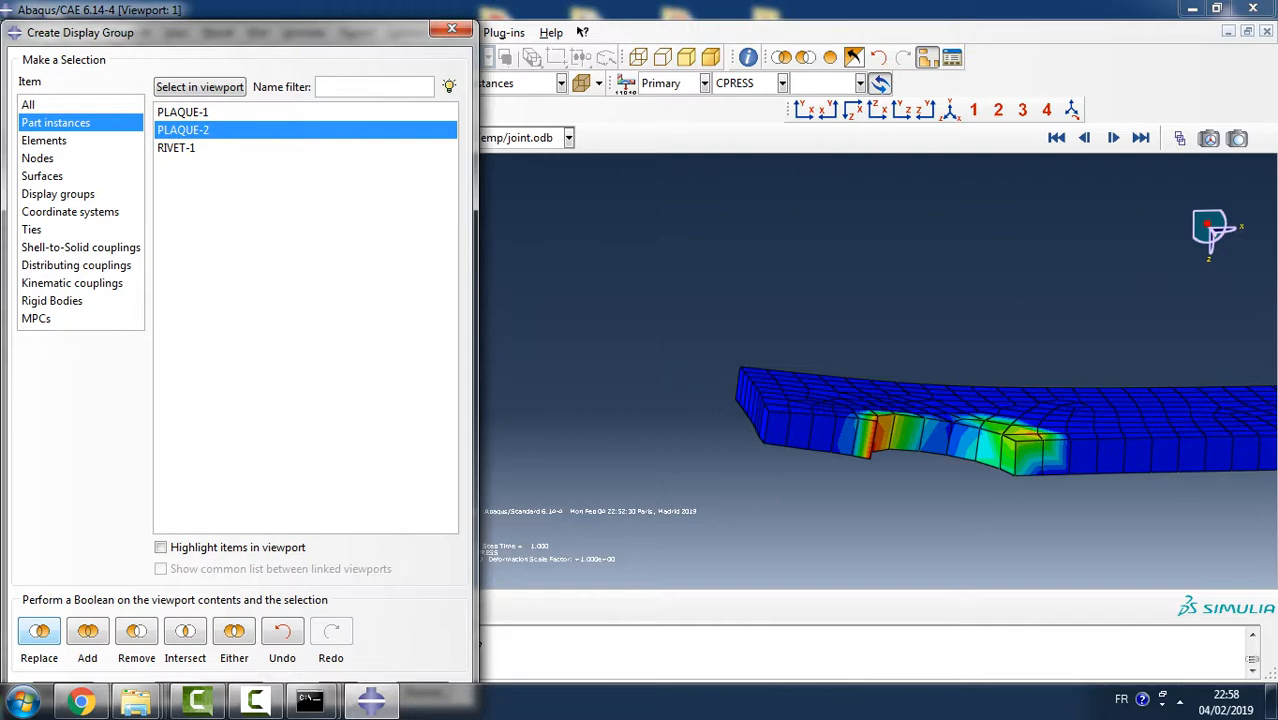
left_click(451, 28)
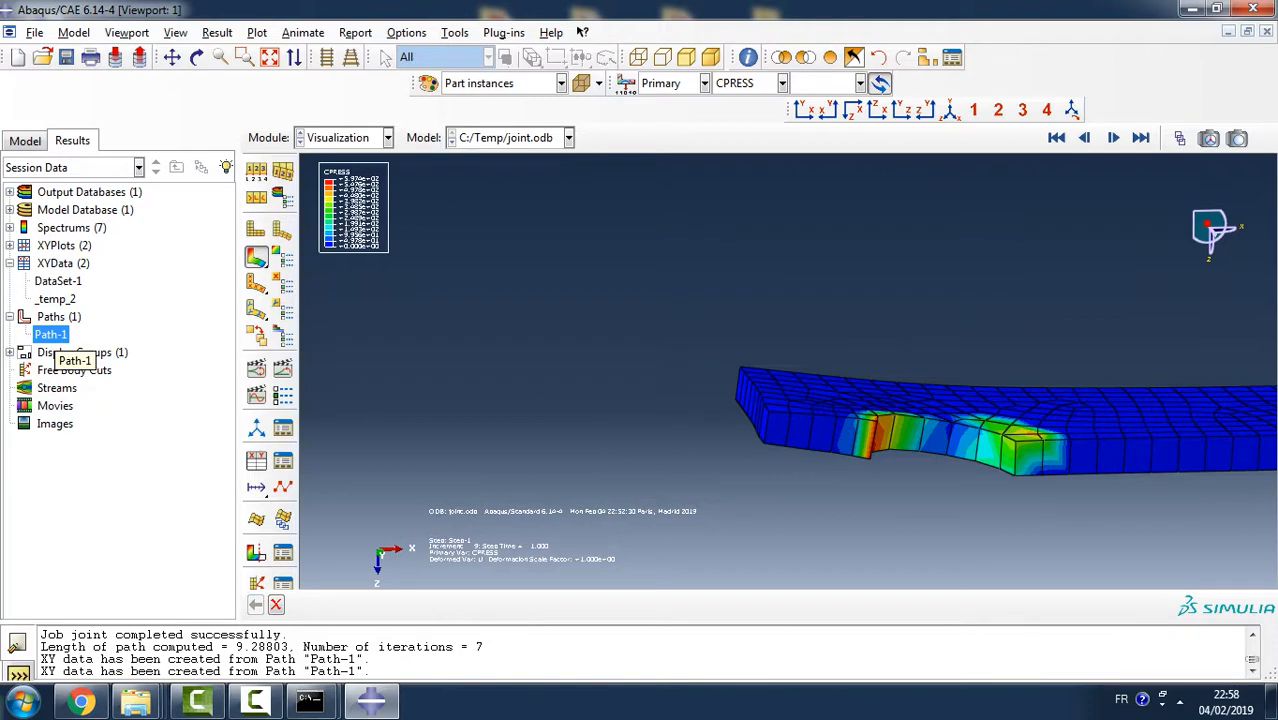
- Check the part instance and edge labels defining Path-1 against the displayed plaque, leaving the definition unedited
right_click(50, 334)
left_click(80, 363)
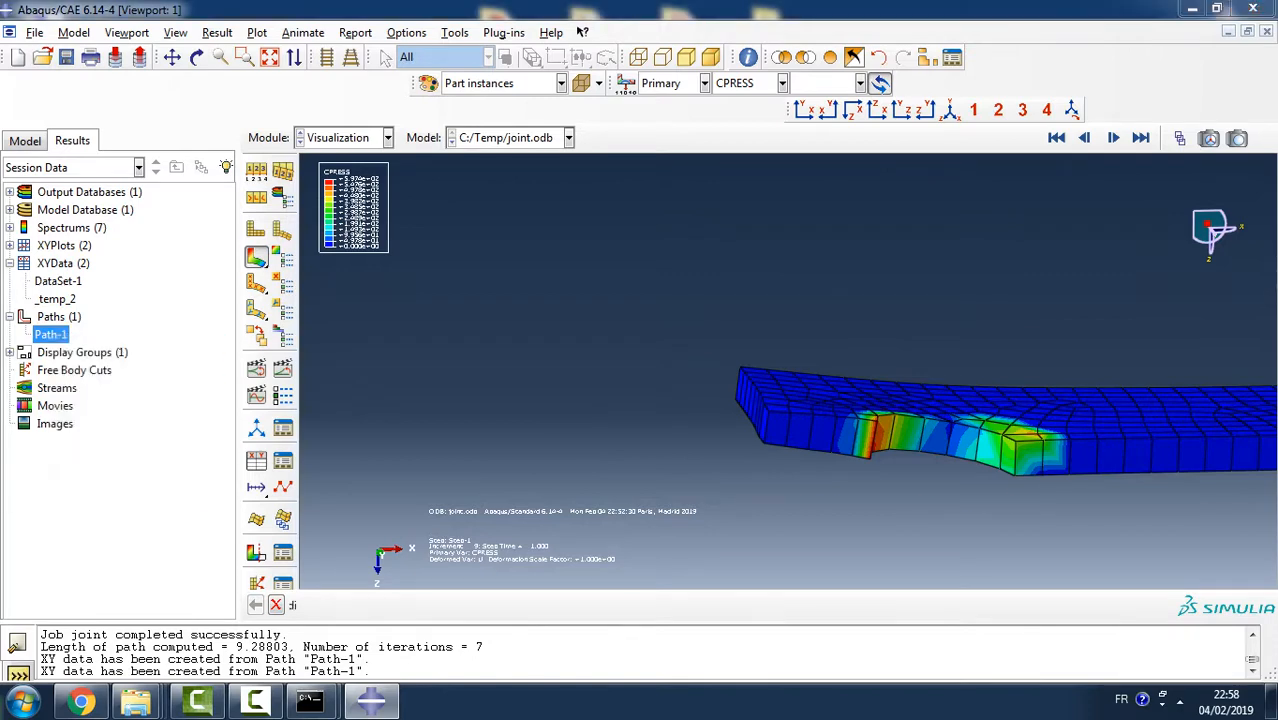
left_click(241, 320)
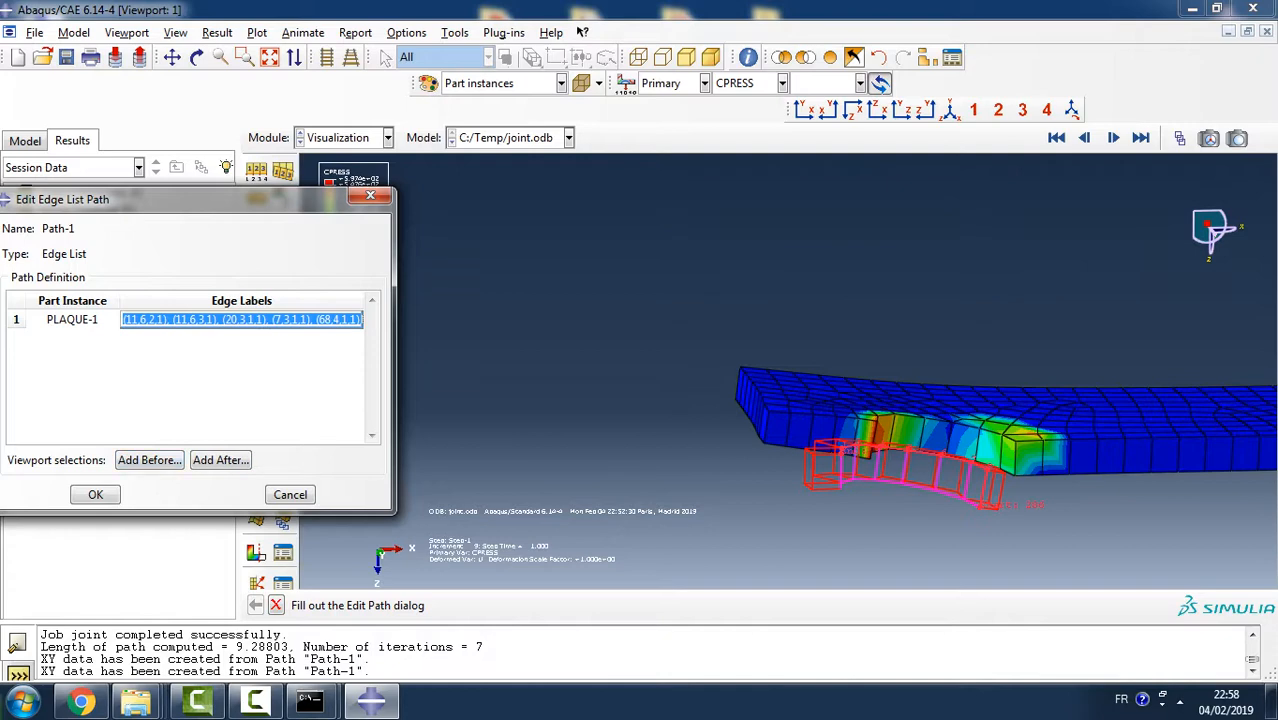
left_click(290, 495)
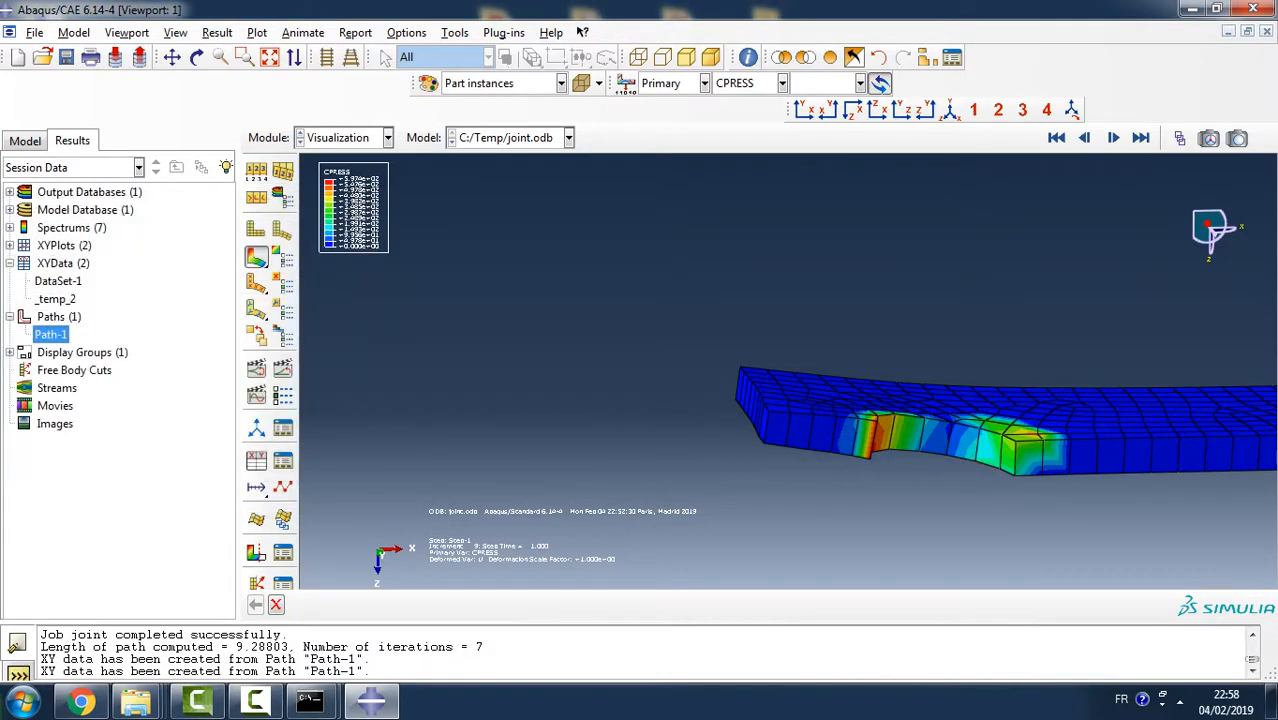
- Create edge-list path Path-2 along the rivet hole edge of PLAQUE-2, selecting the edges by shortest distance
double_click(55, 316)
left_click(46, 384)
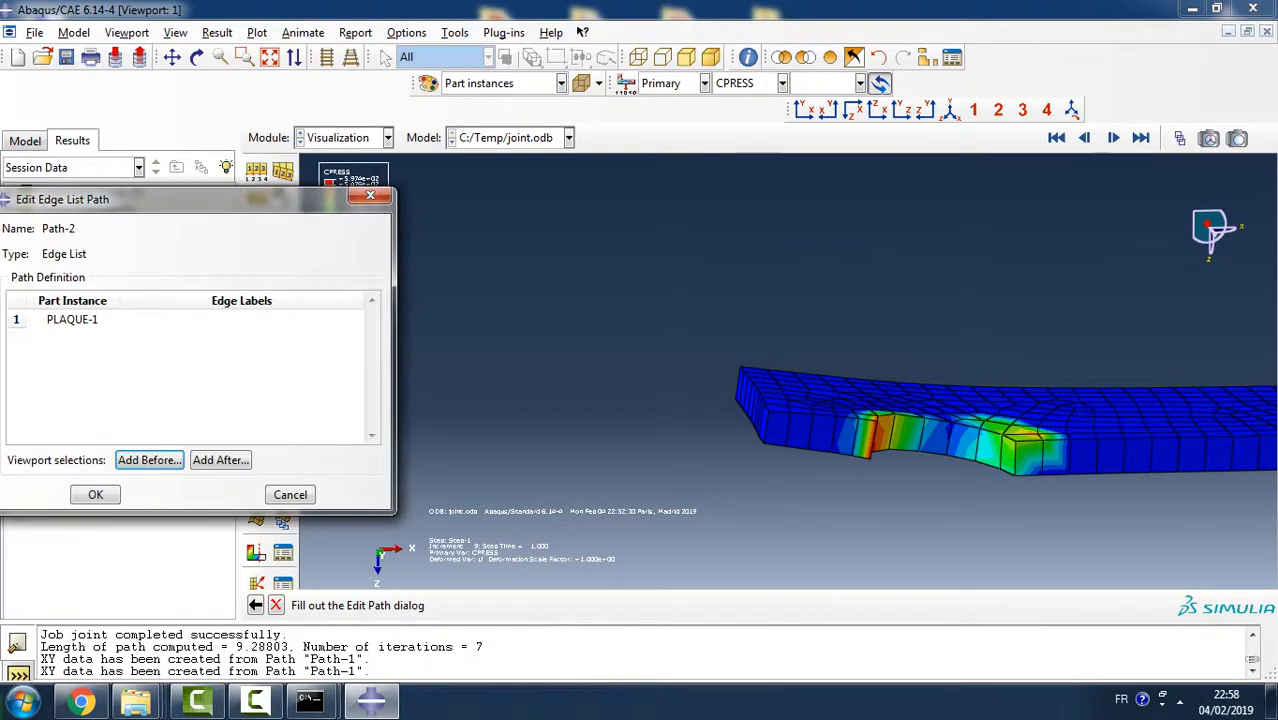
left_click(221, 460)
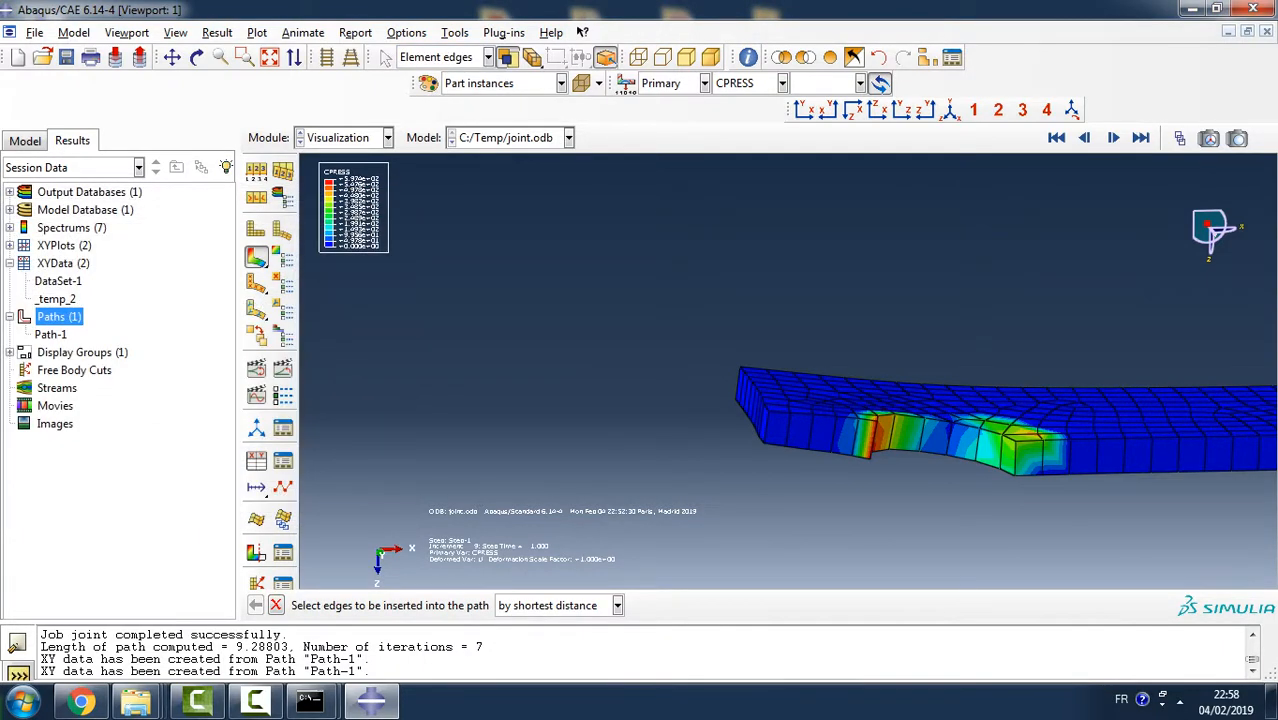
left_click(617, 605)
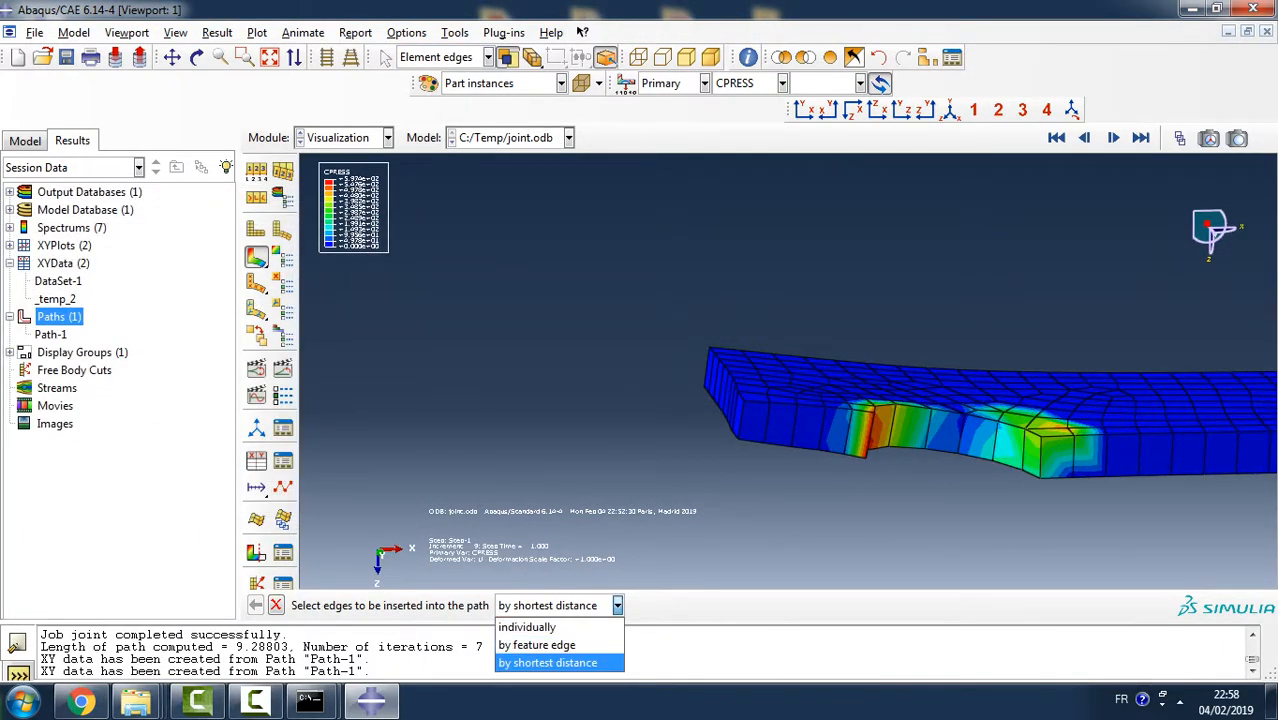
left_click(617, 605)
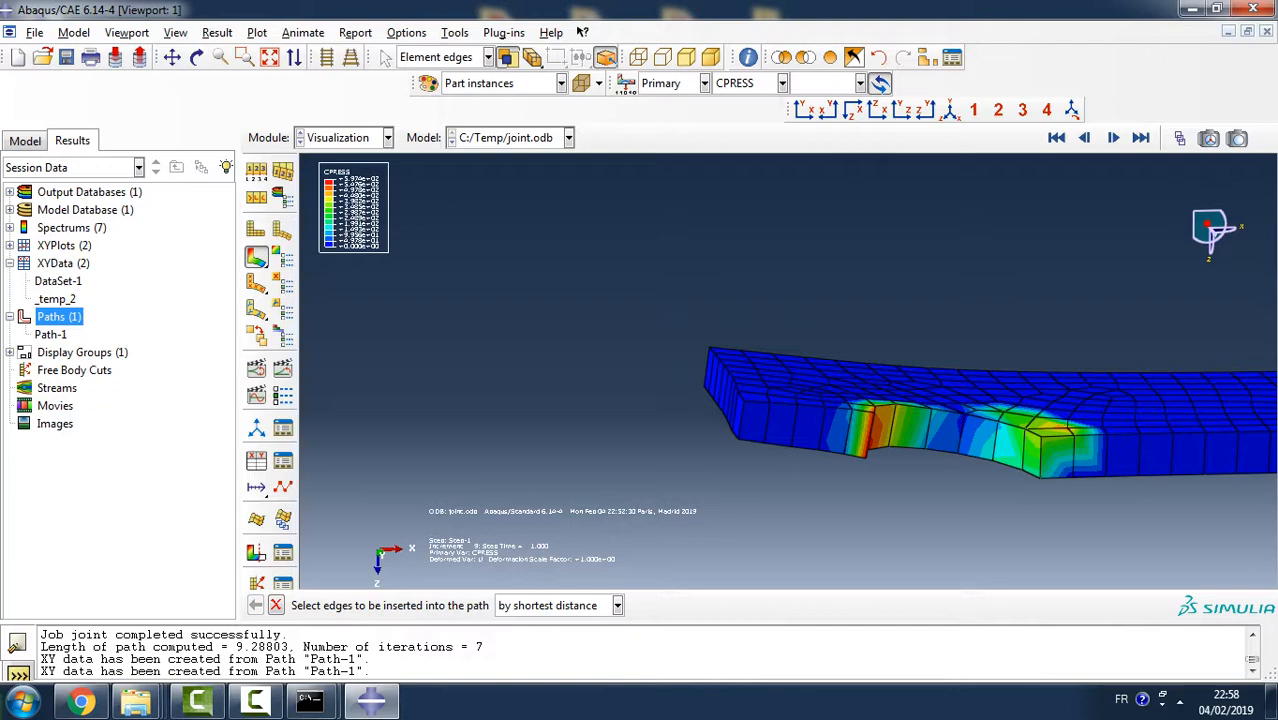
left_click_drag(850, 410, 775, 385, "ctrl+alt")
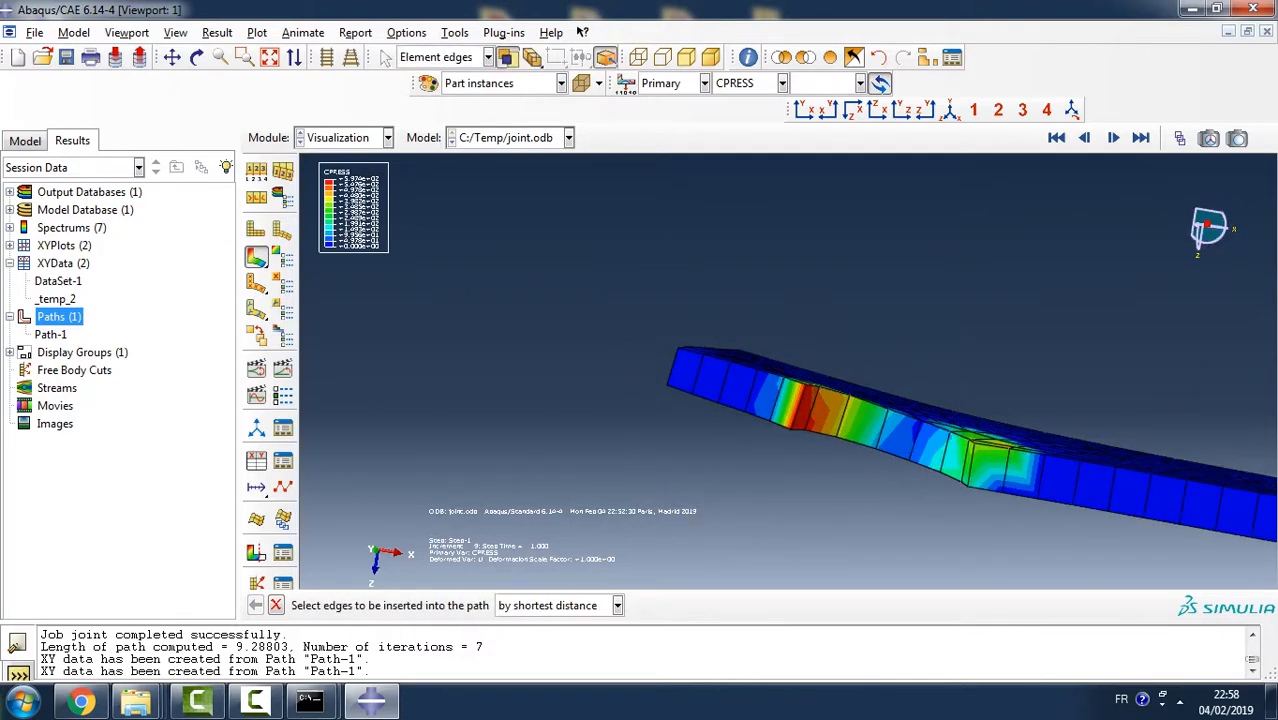
left_click(799, 405)
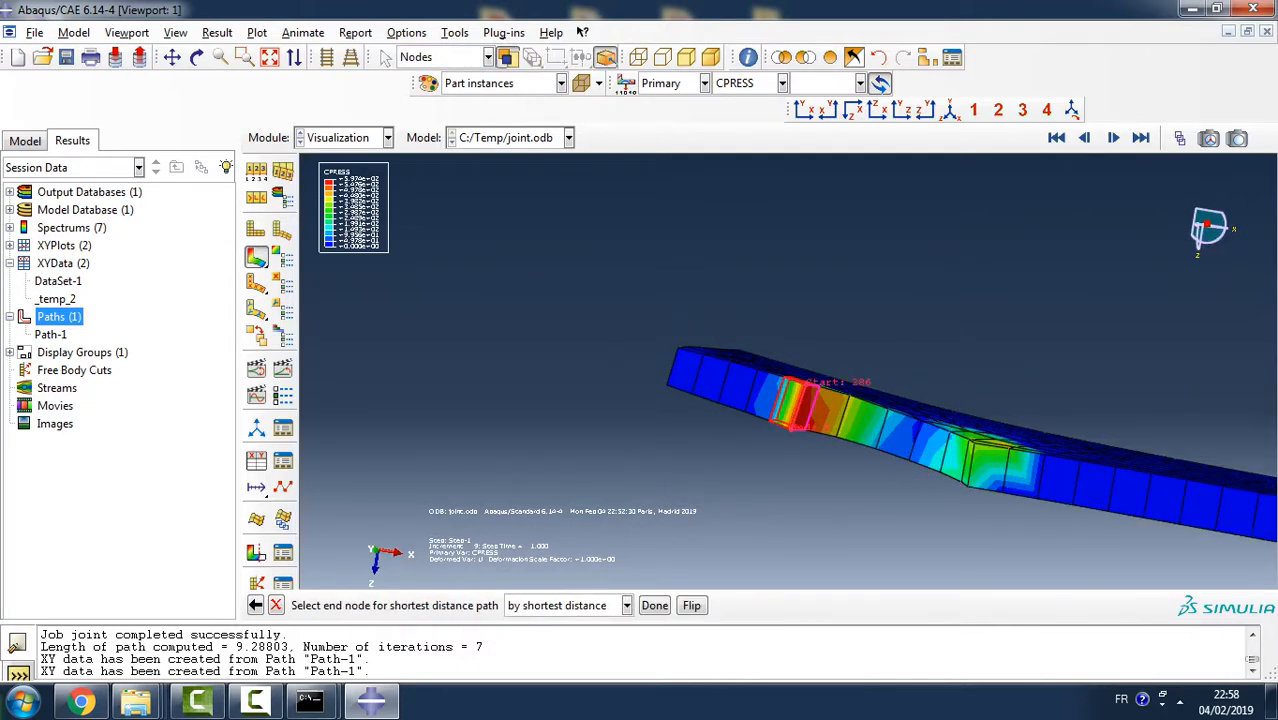
left_click(1004, 487)
left_click(655, 605)
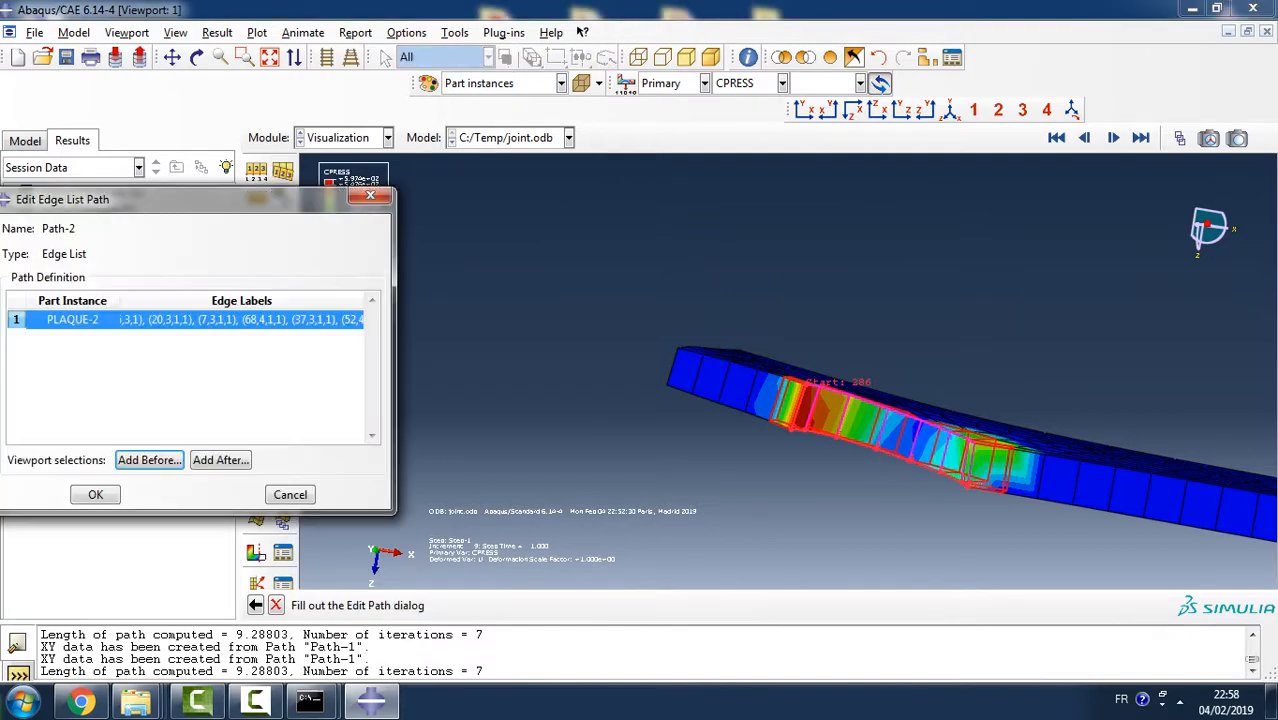
left_click(95, 495)
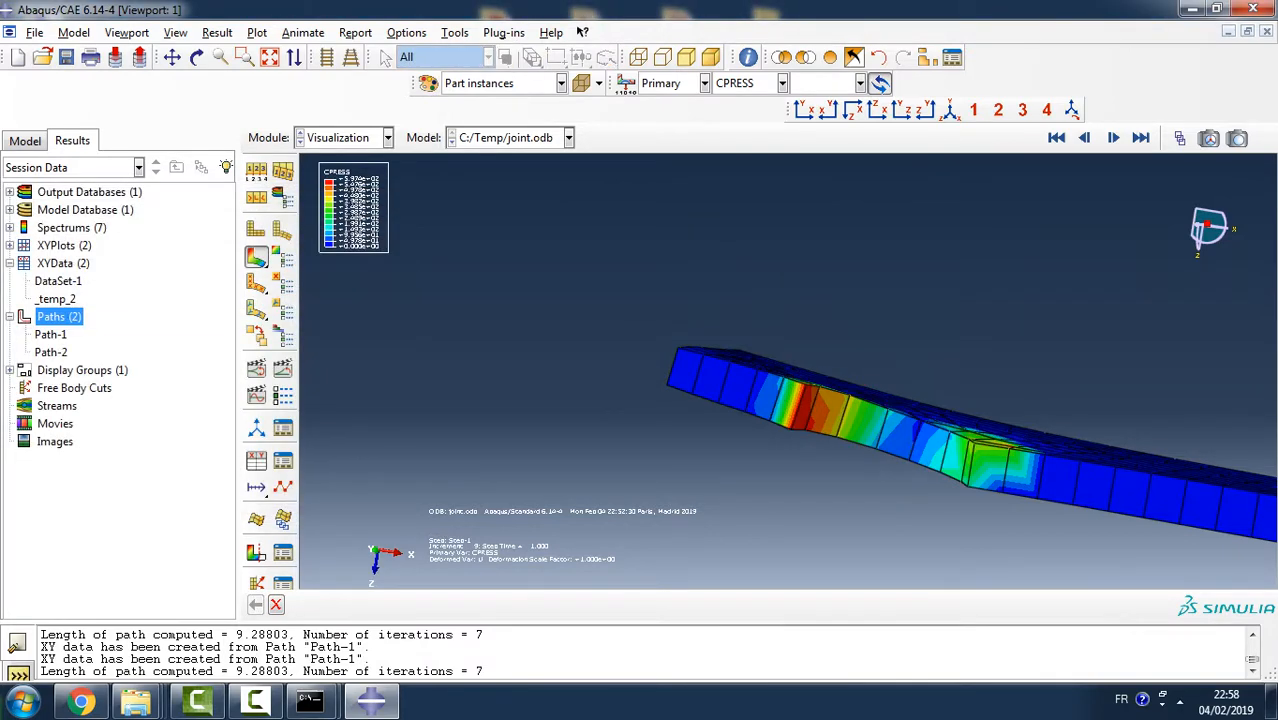
- Start extracting XY data from a path, choosing Path-2 and the undeformed model shape
left_click(63, 263)
double_click(63, 263)
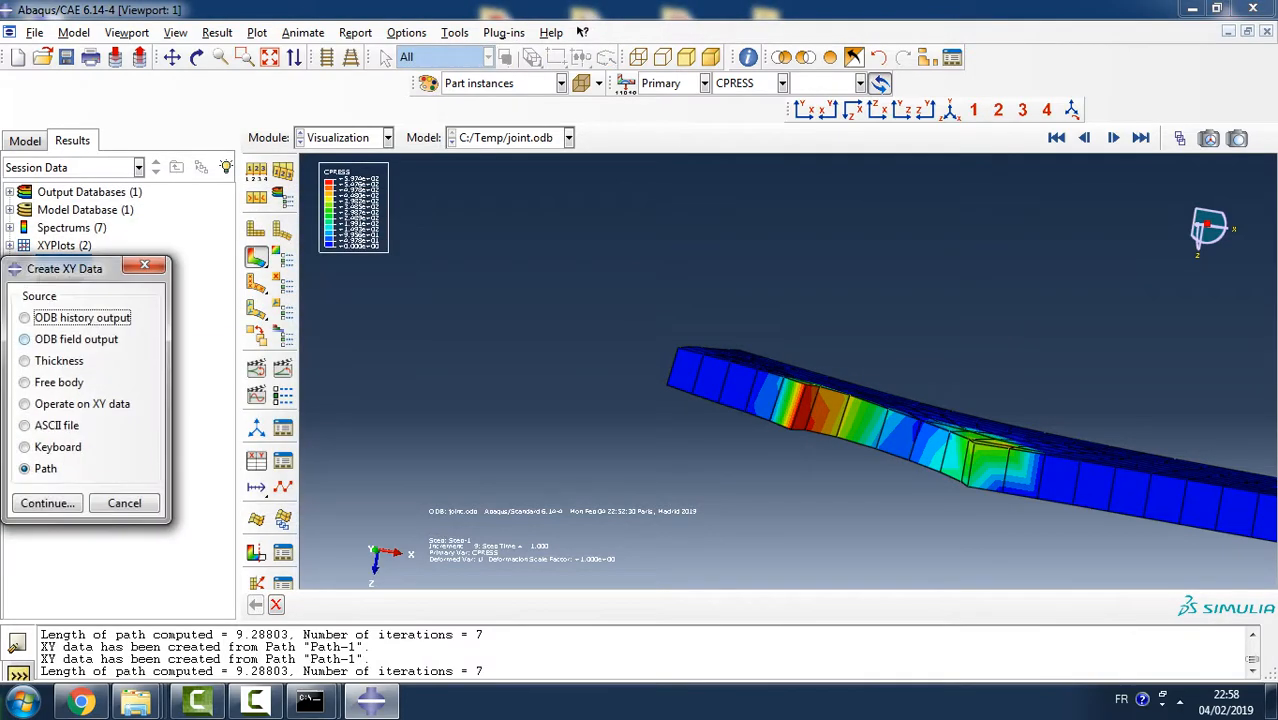
left_click(48, 503)
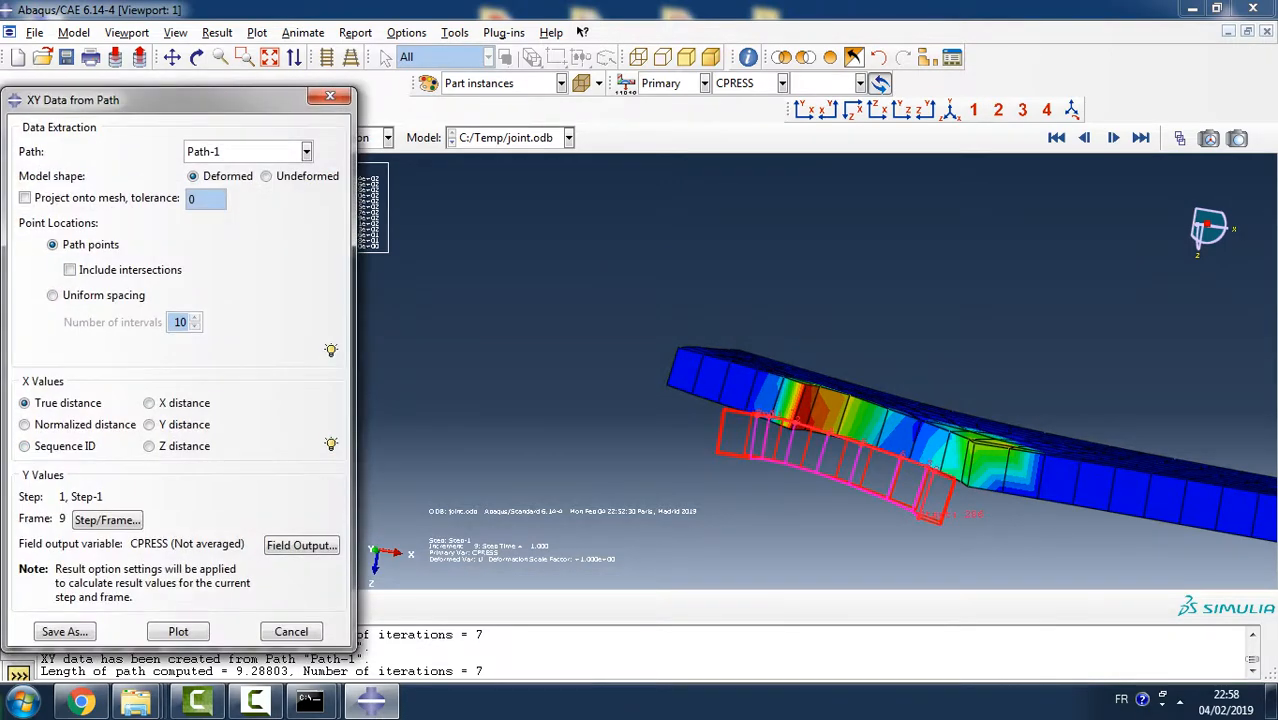
left_click(306, 151)
left_click(204, 191)
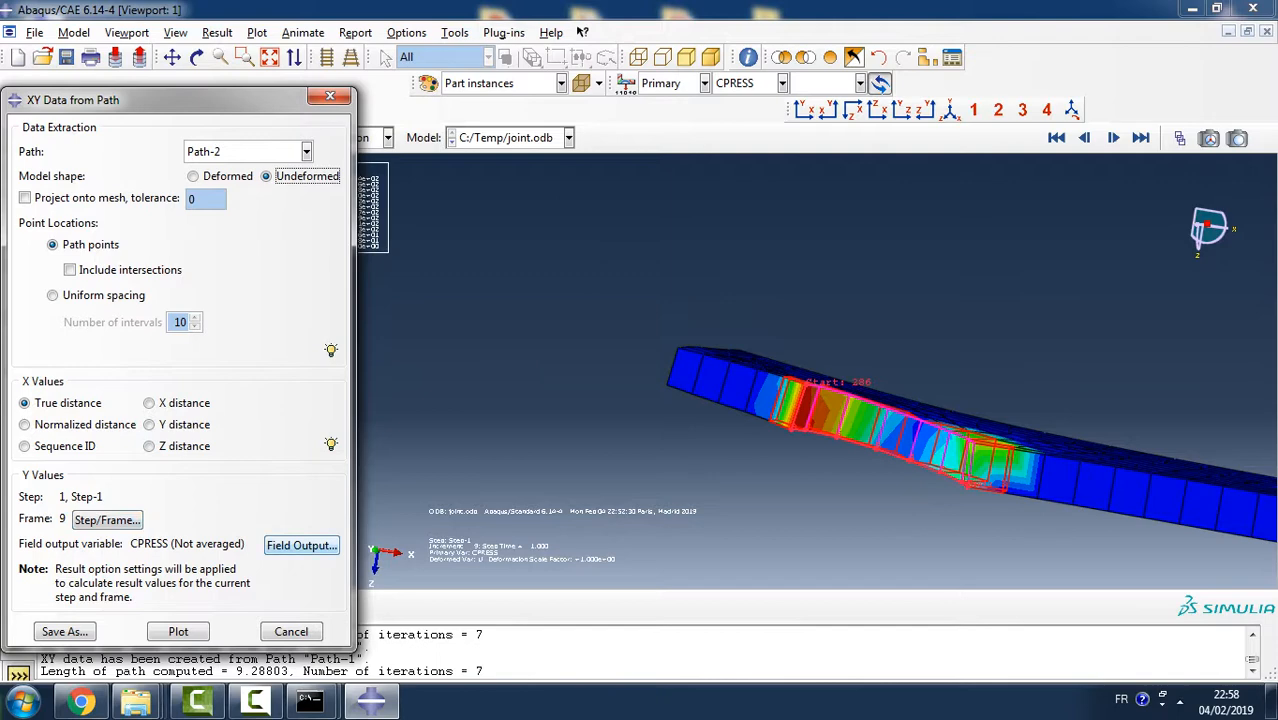
- Plot contact pressure CPRESS over true distance along Path-2 and close the extraction dialog
left_click(302, 545)
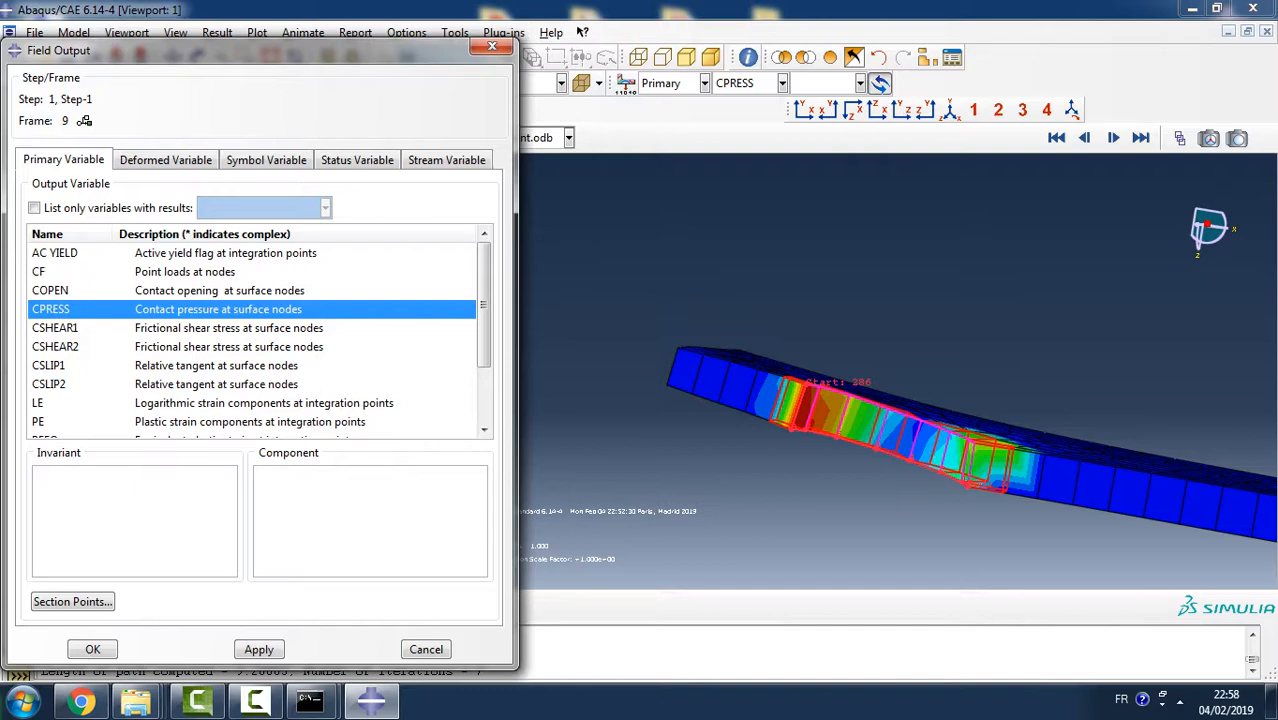
left_click(92, 649)
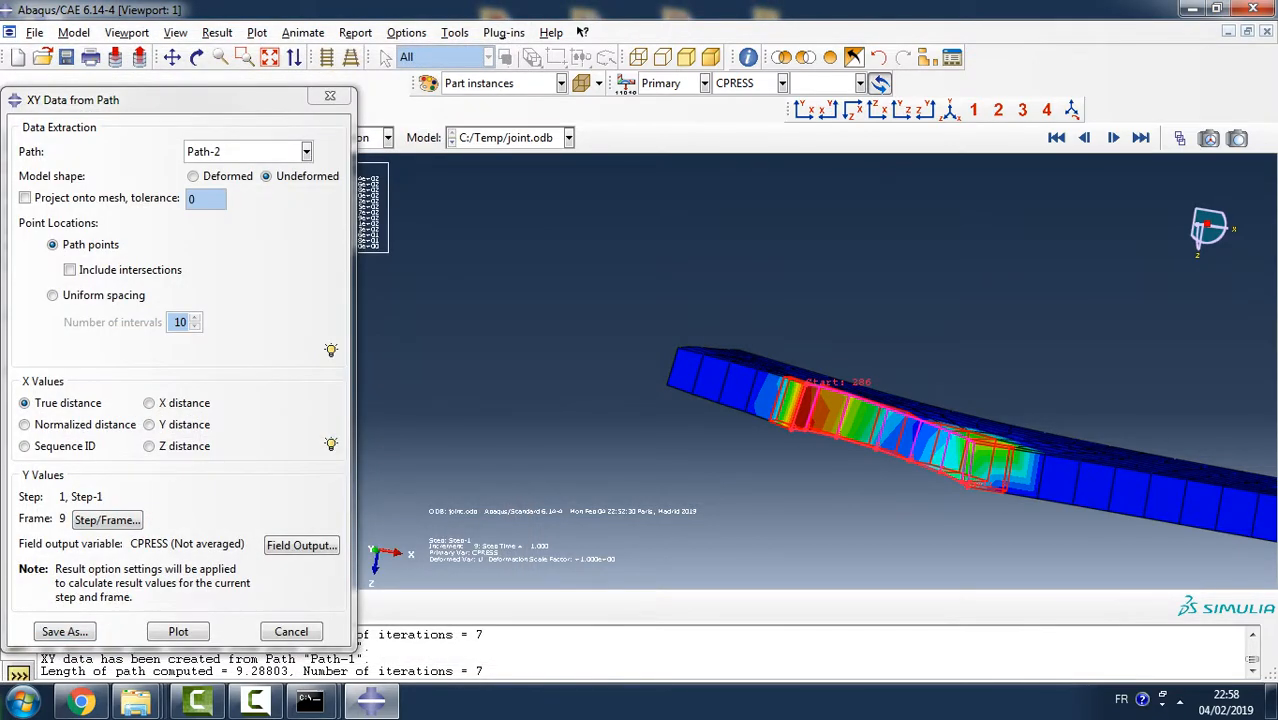
left_click(178, 631)
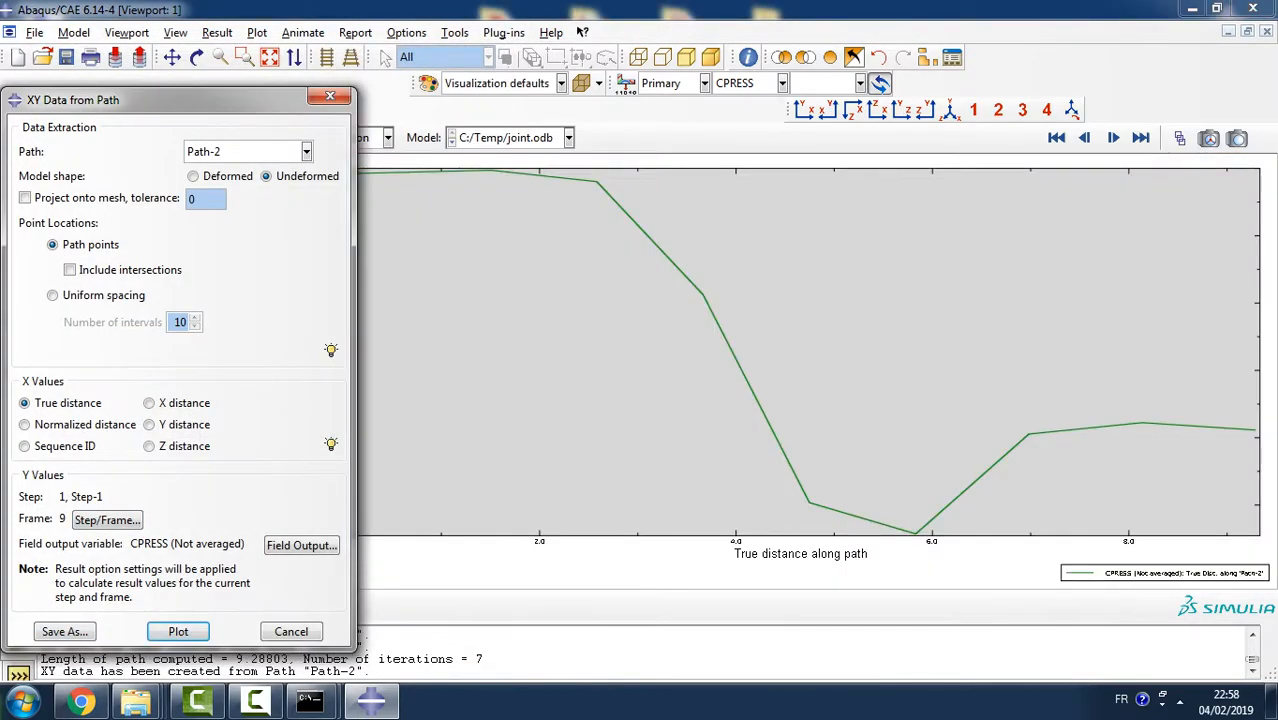
left_click_drag(180, 100, 334, 79)
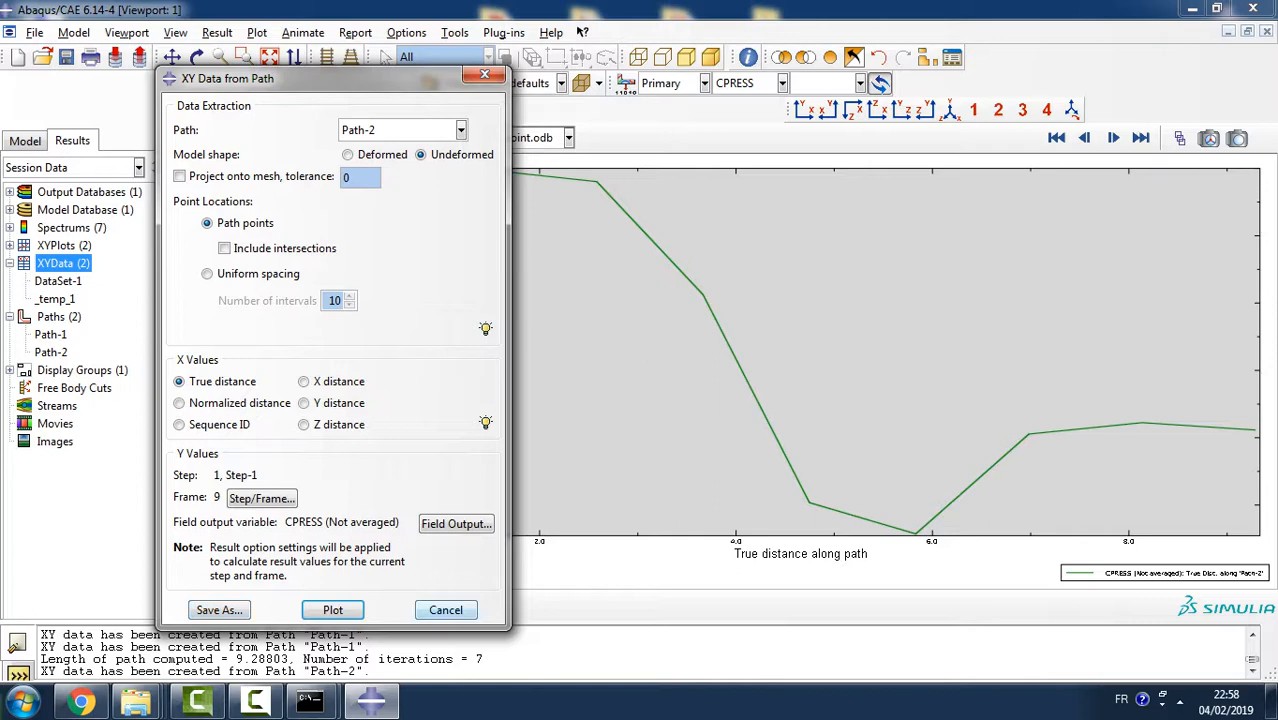
left_click(446, 609)
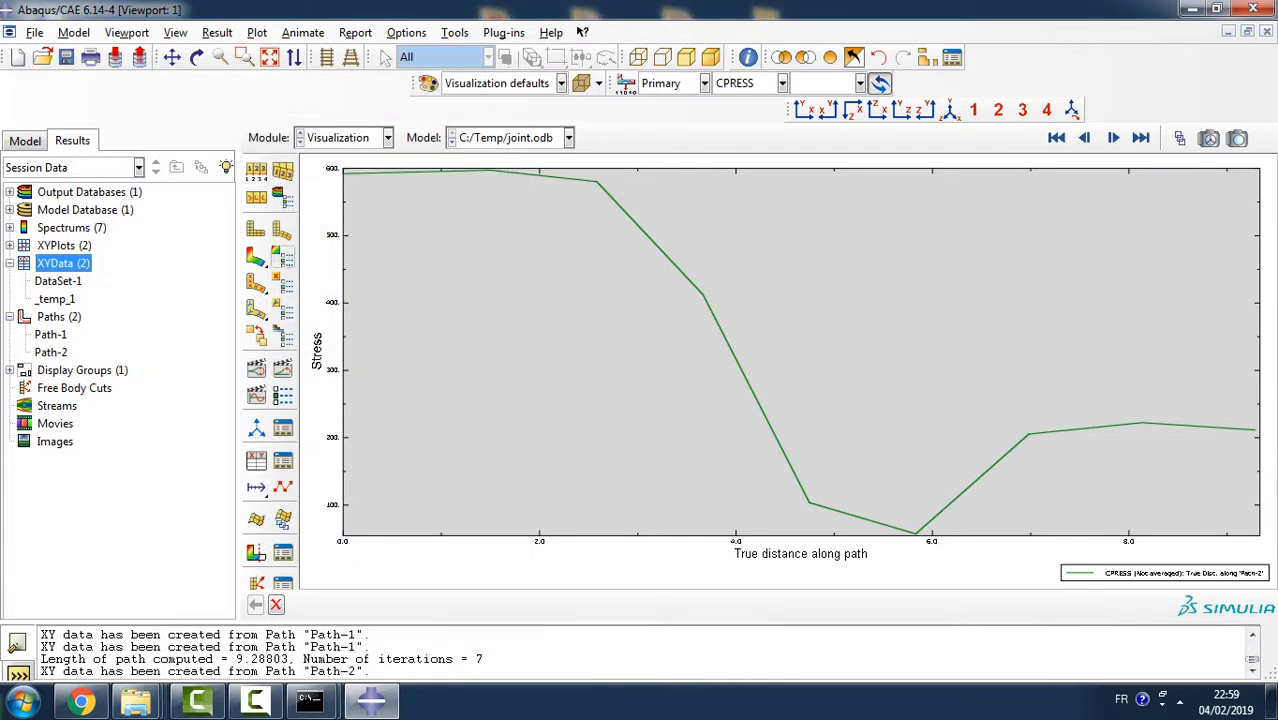
- Return to the CPRESS contour plot on the deformed shape and display all part instances of the joint
left_click(256, 257)
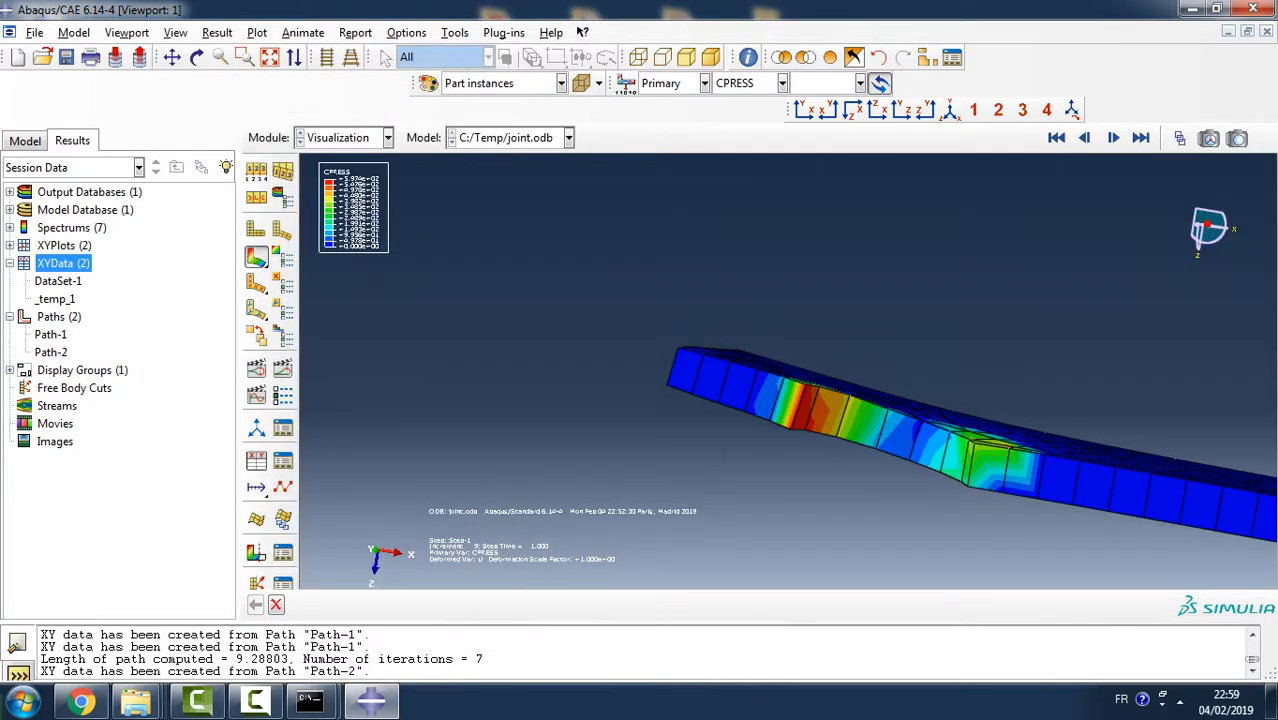
left_click_drag(790, 290, 800, 420, "ctrl+alt")
left_click_drag(815, 230, 850, 268, "ctrl+alt")
left_click(830, 57)
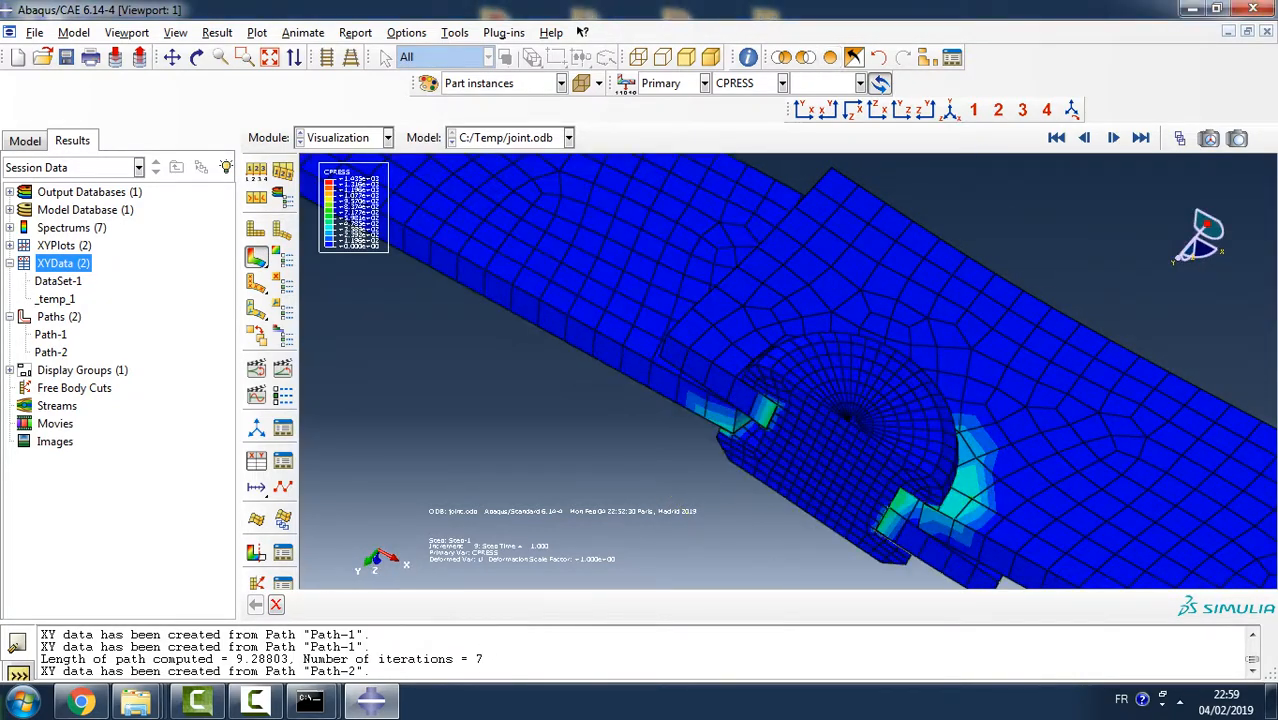
- Contour the Mises stress S on the complete deformed joint and view its sectioned side from a lower angle
scroll(648, 421, "down", 5)
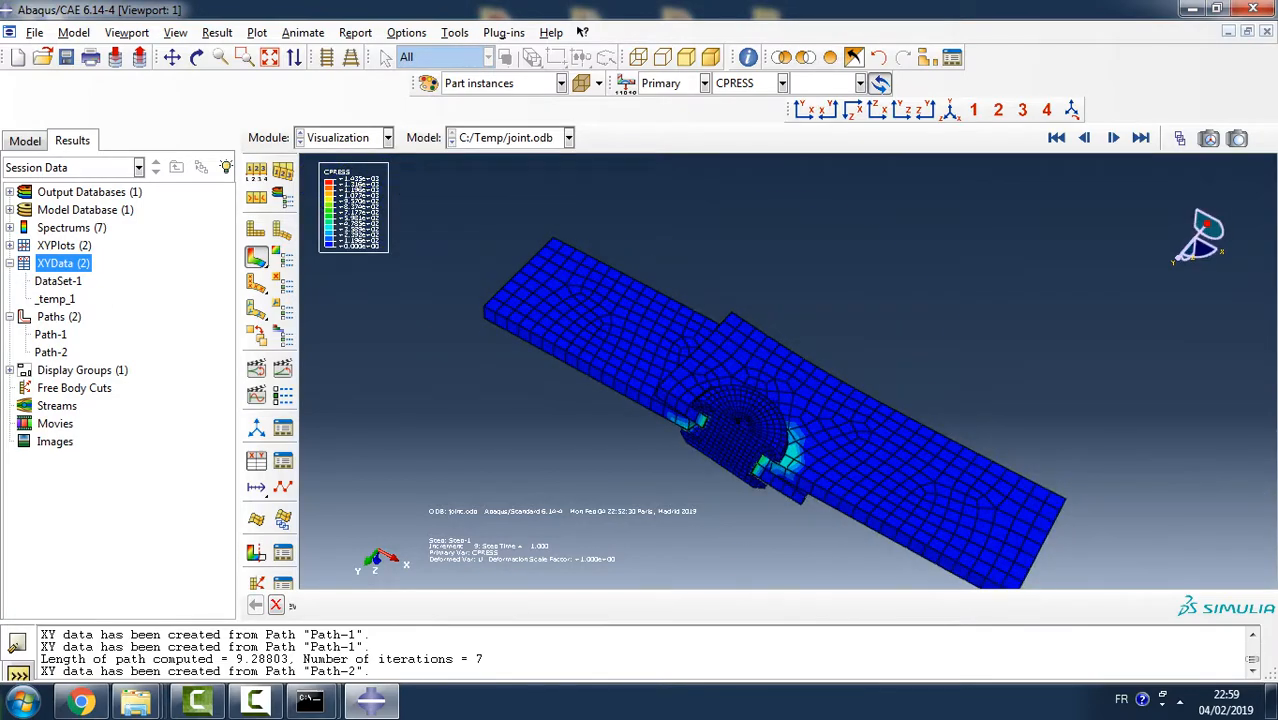
left_click_drag(868, 560, 900, 482, "ctrl+alt")
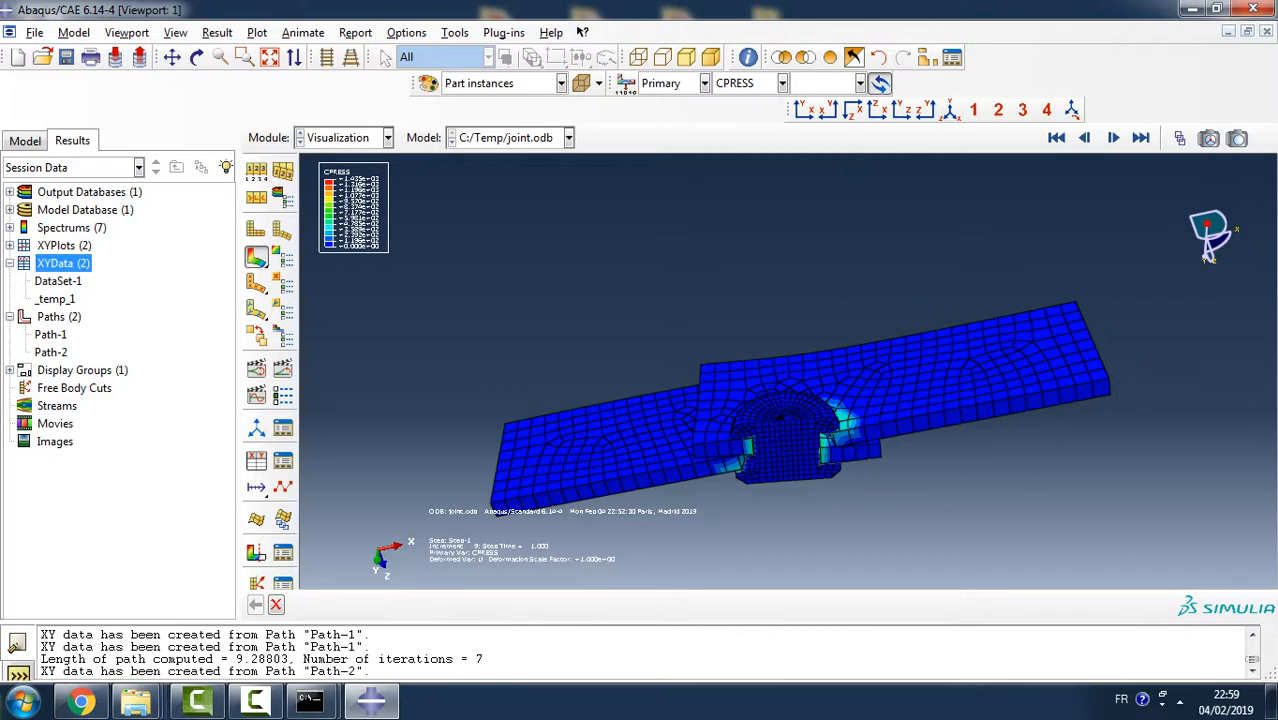
left_click(704, 84)
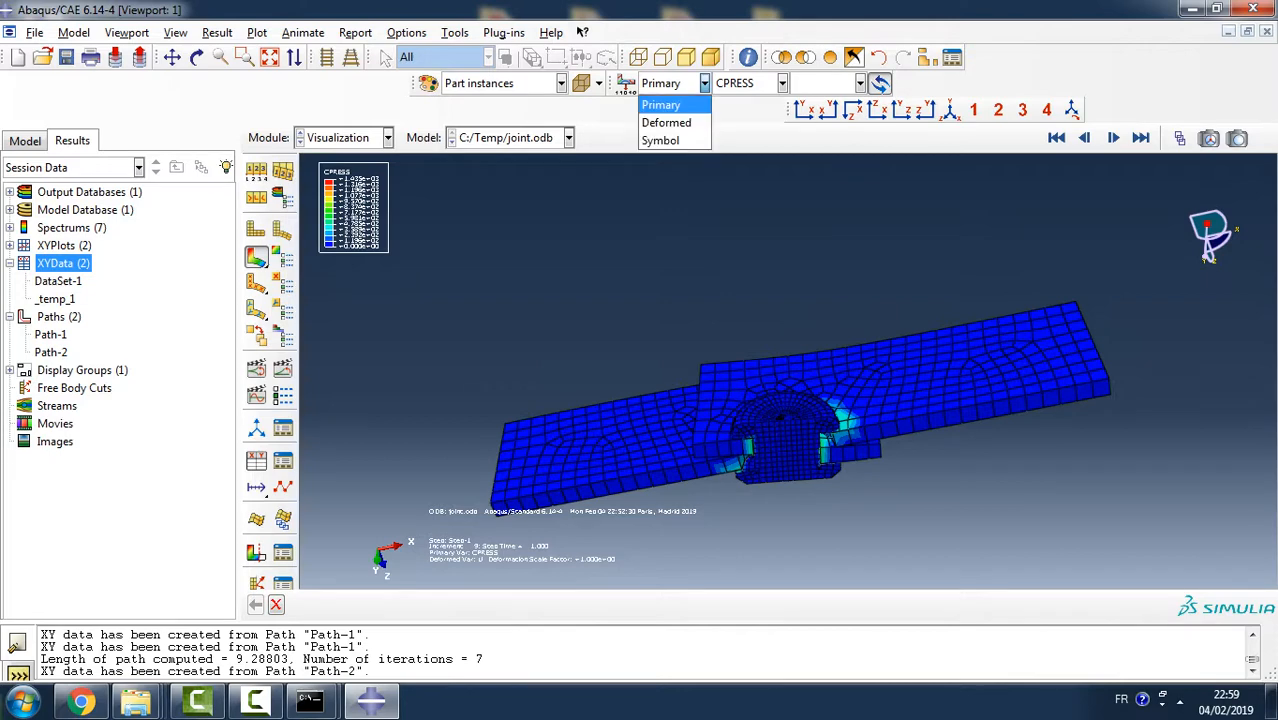
left_click(782, 83)
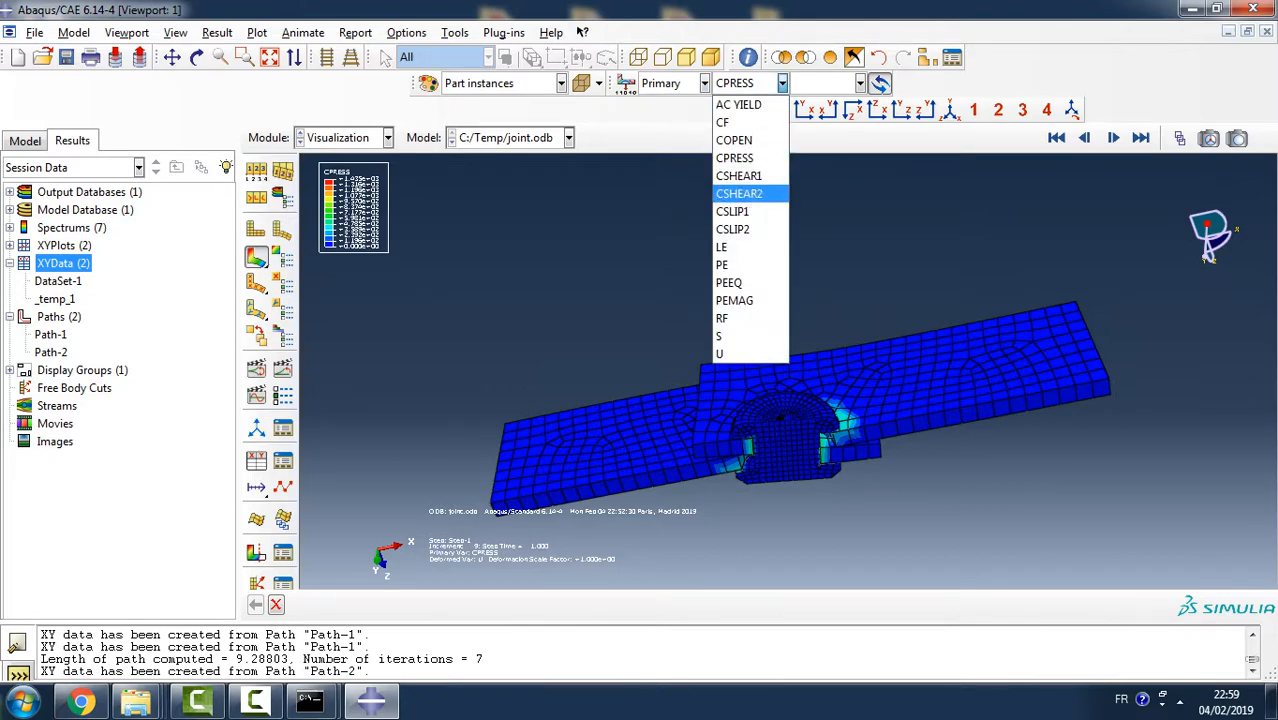
left_click(718, 336)
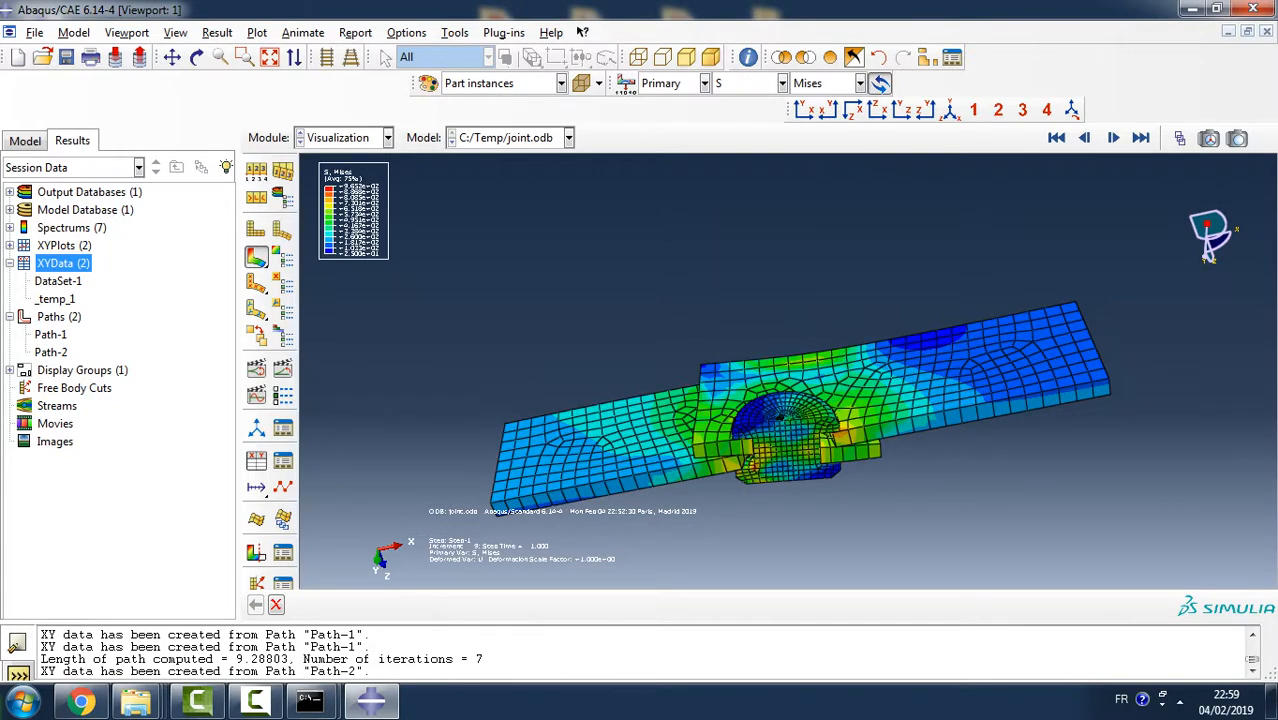
key("F3")
left_click_drag(1208, 238, 1080, 320)
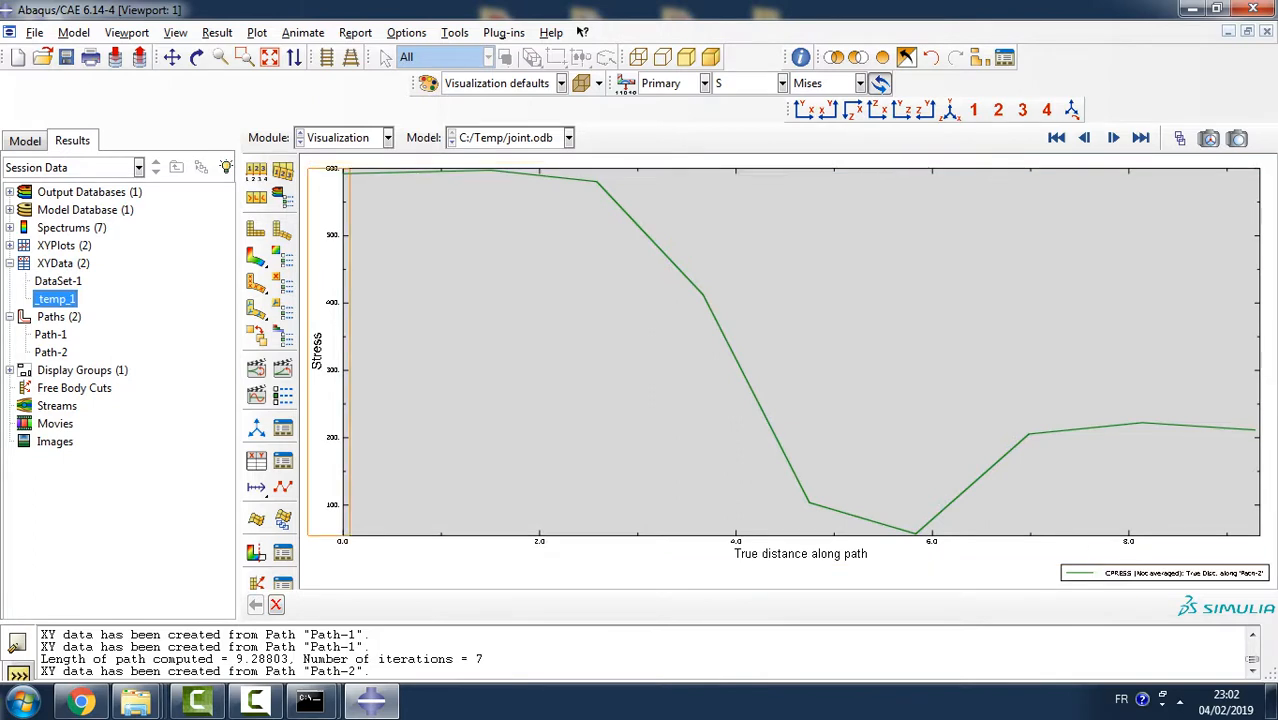
- Return from the XY plot to the contour plot on the deformed joint, with CPRESS as the primary variable
left_click(256, 257)
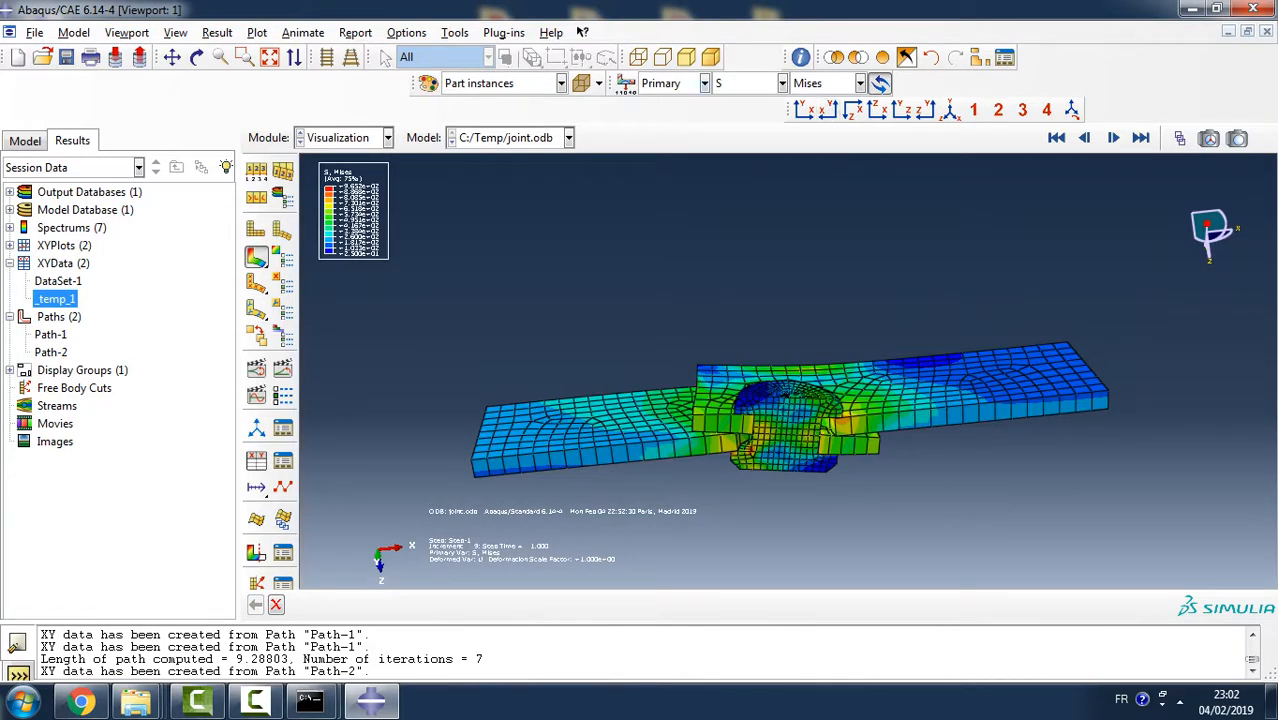
left_click(704, 83)
left_click(665, 100)
left_click(782, 83)
left_click(735, 158)
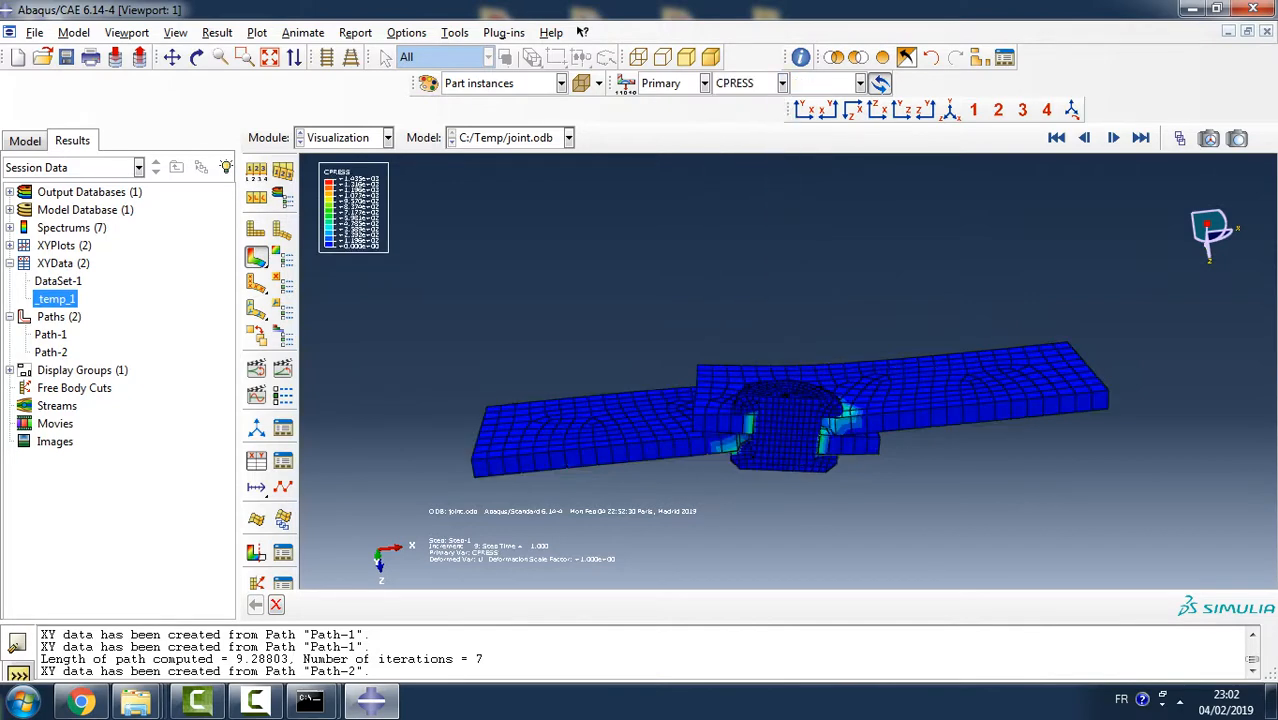
- Remove the rivet part instance from the display, leaving only the two plaques with their contact pressure contours
scroll(775, 428, "down", 3)
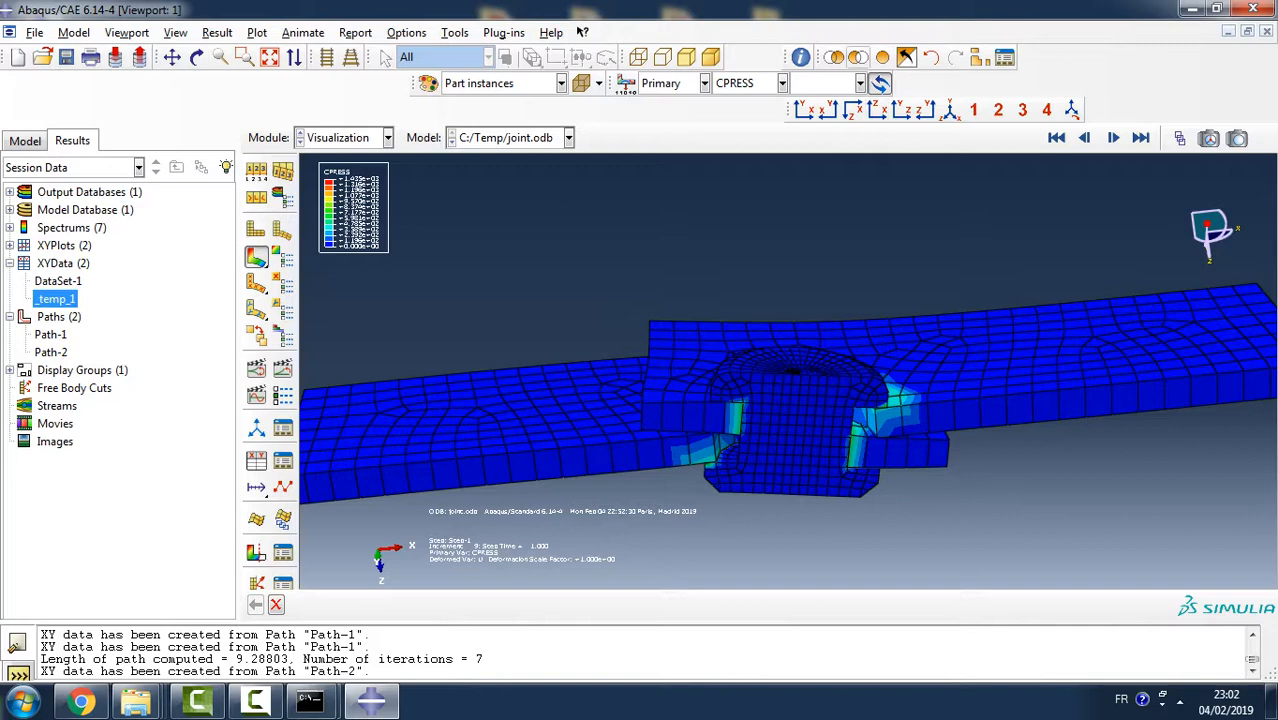
left_click(858, 57)
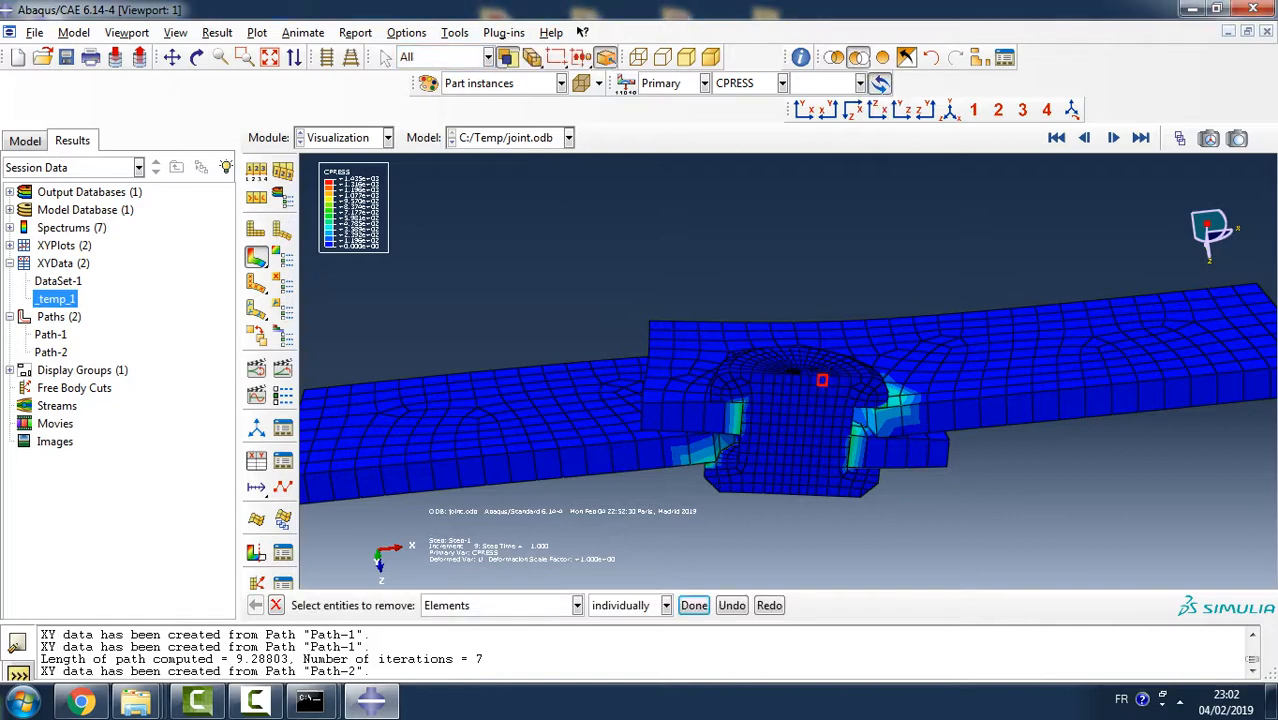
left_click(500, 605)
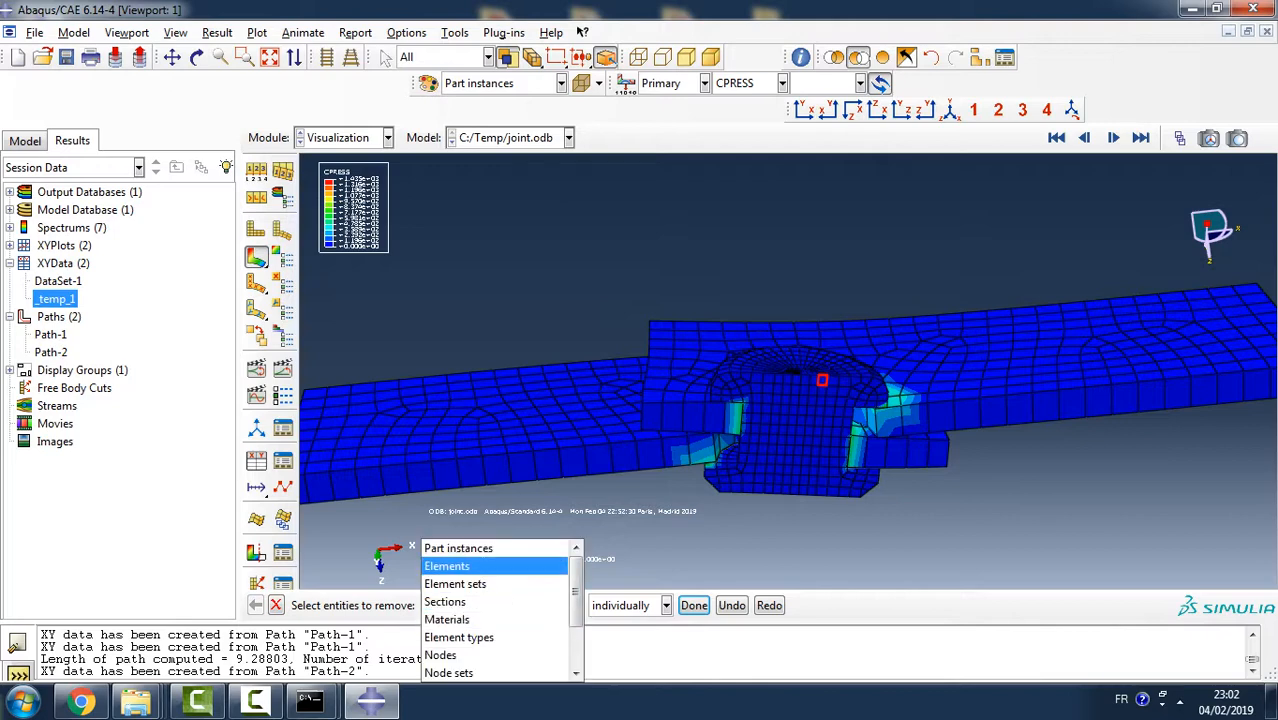
left_click(458, 545)
left_click(822, 379)
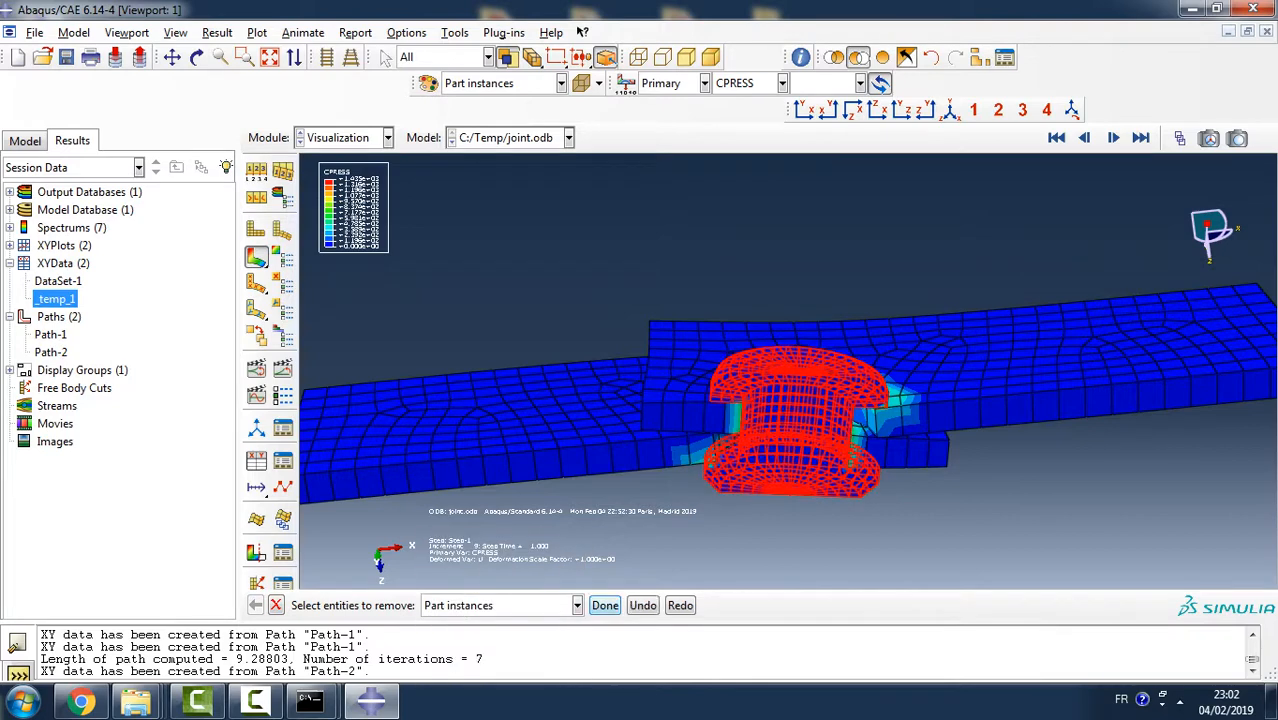
left_click(605, 605)
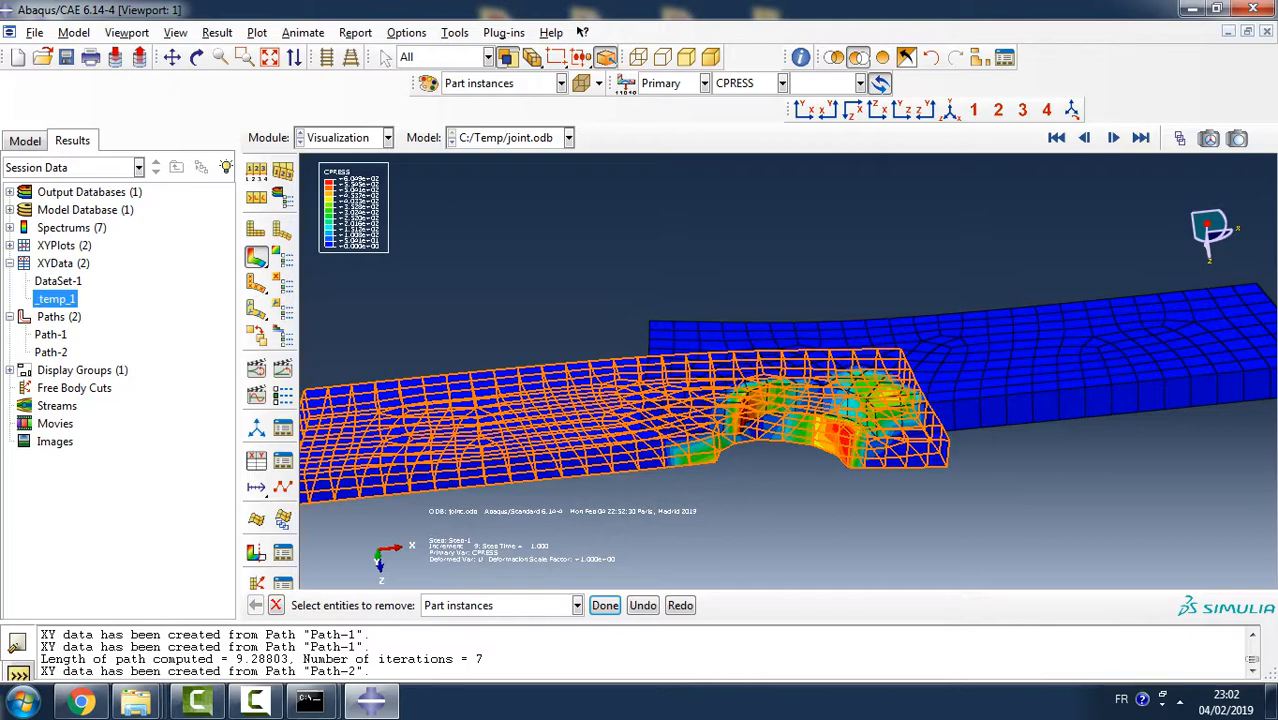
left_click(605, 605)
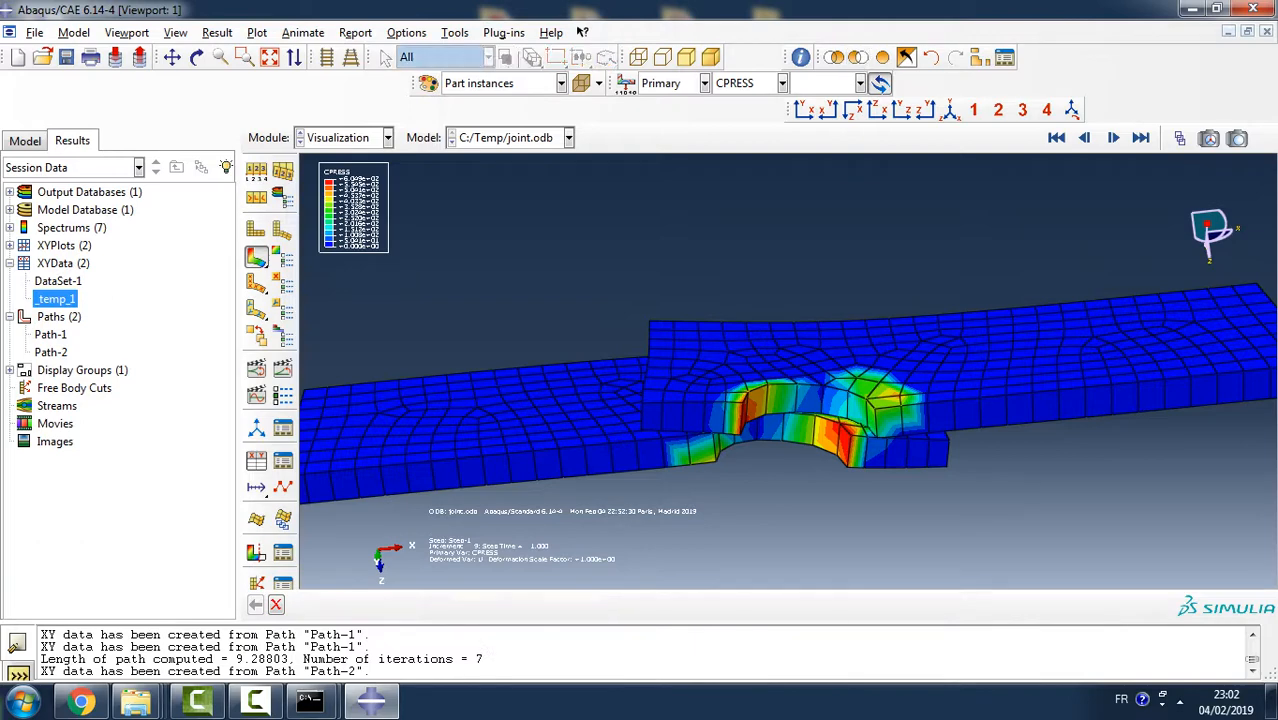